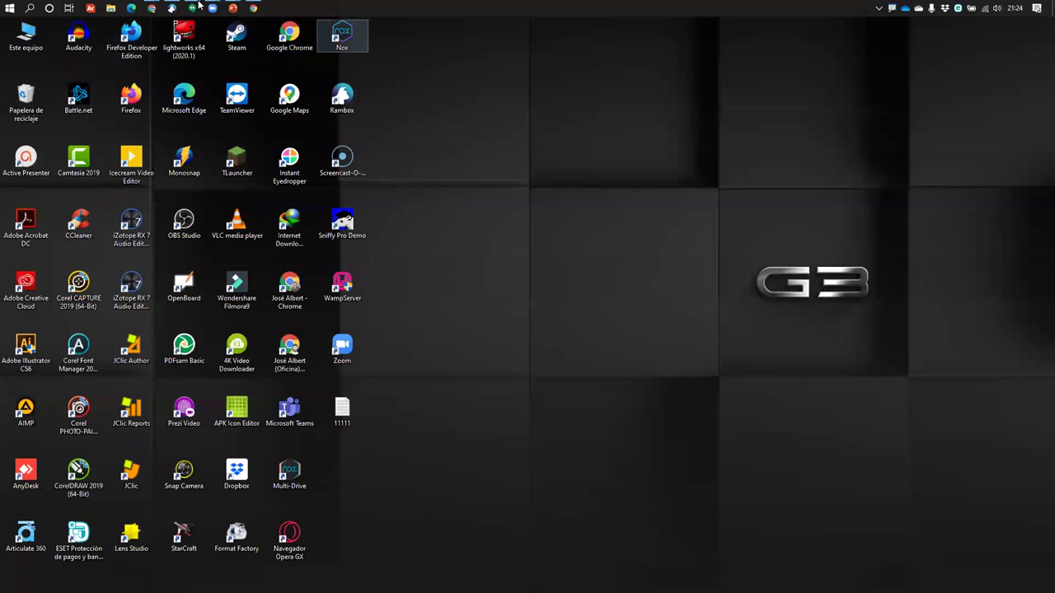
Swap presenter view so the Aplicaciones slide fills the screen for the audience
mouse_move(232, 8)
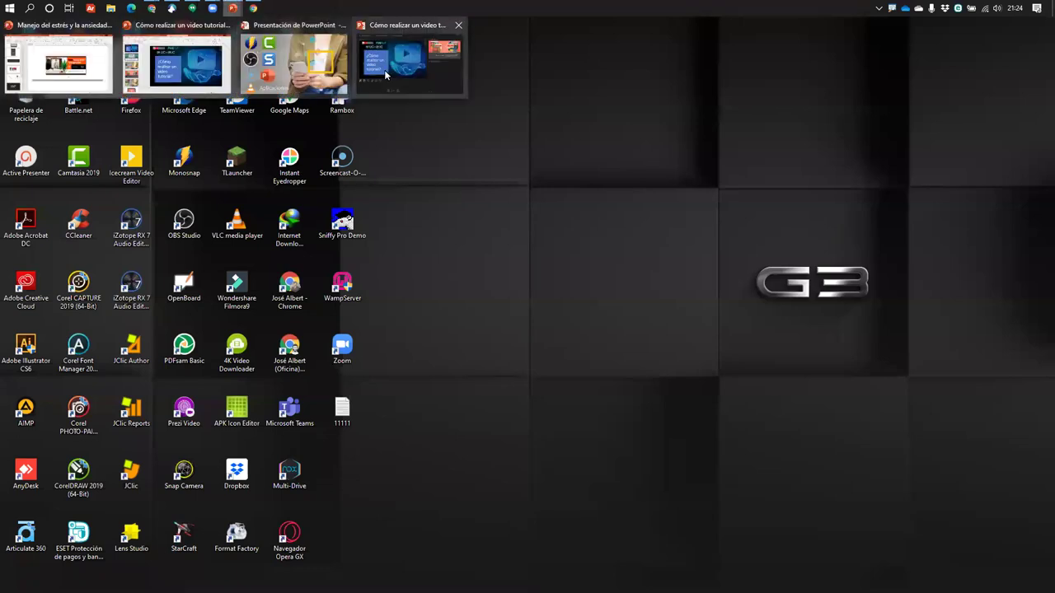
left_click(336, 74)
left_click(251, 20)
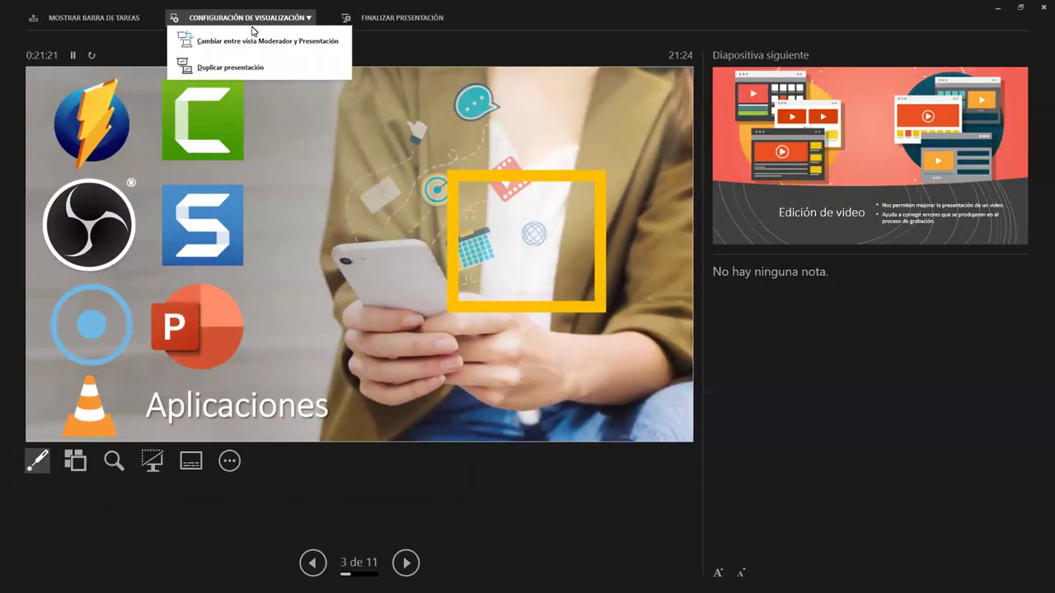
left_click(266, 44)
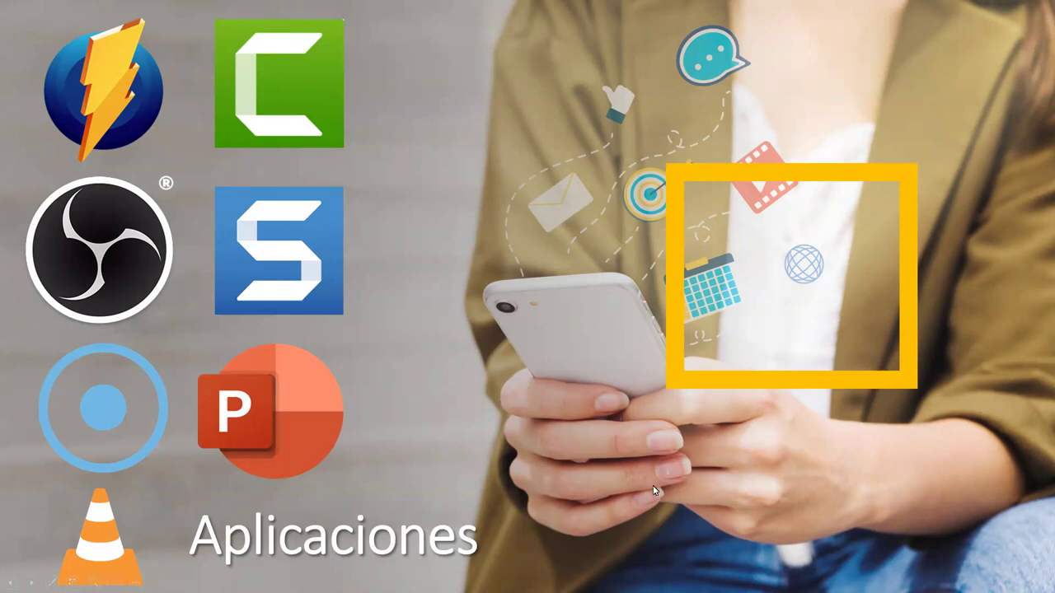
Exit the PowerPoint slideshow and switch back to the Windows desktop
key("alt+Tab")
key("Escape")
key("alt+Tab")
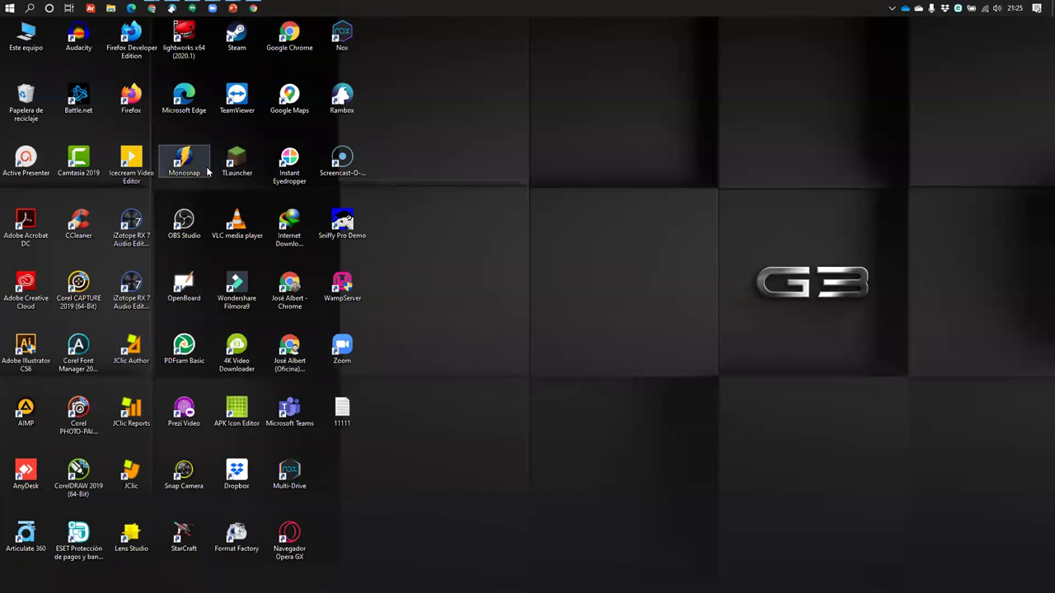
Open monosnap.com in a new Chrome tab
mouse_move(152, 6)
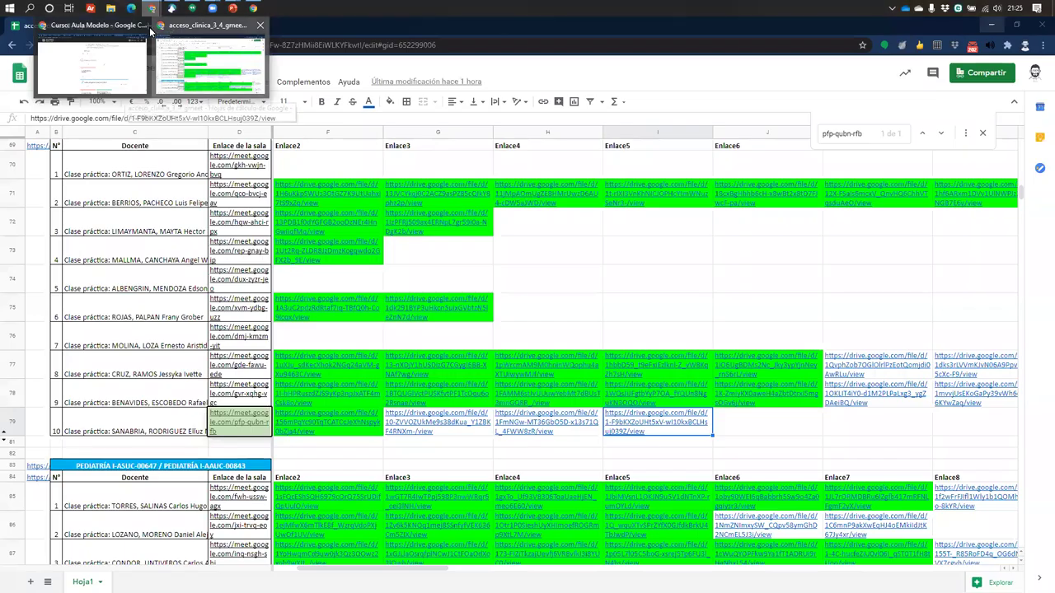
left_click(151, 31)
left_click(149, 25)
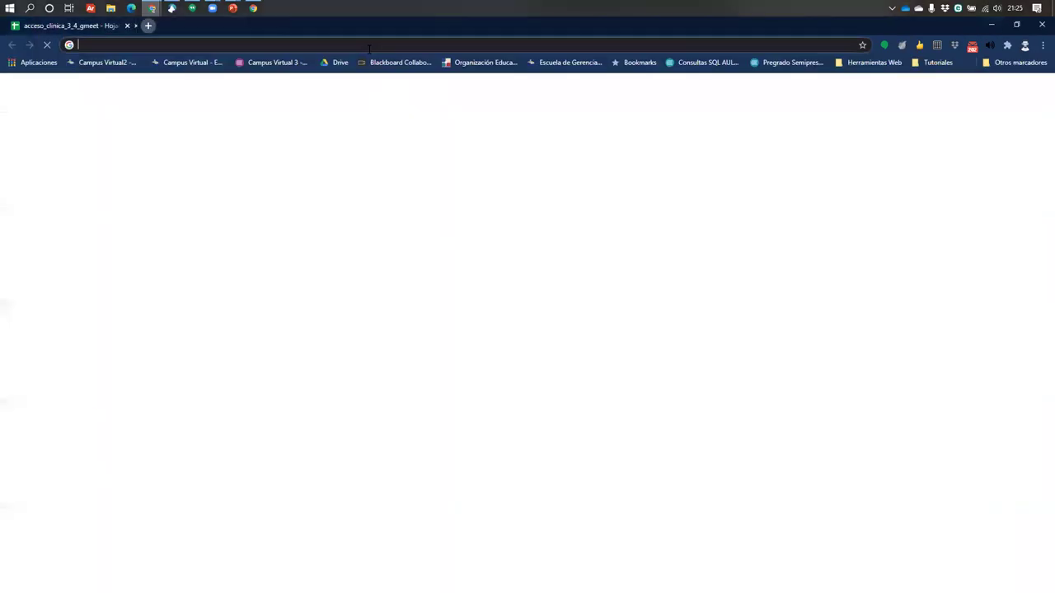
left_click(331, 45)
type("mo")
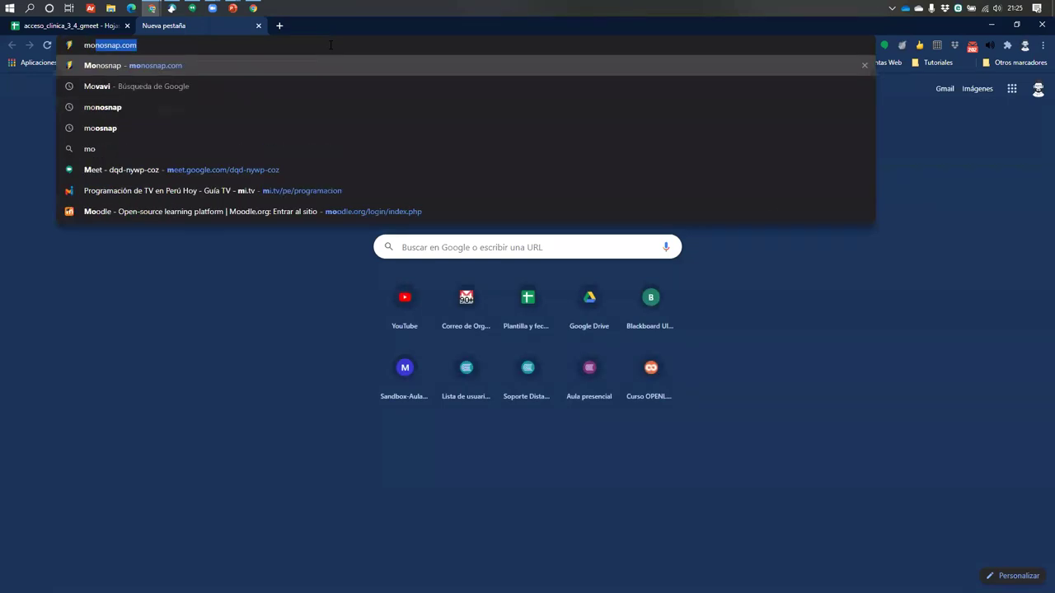
key("Return")
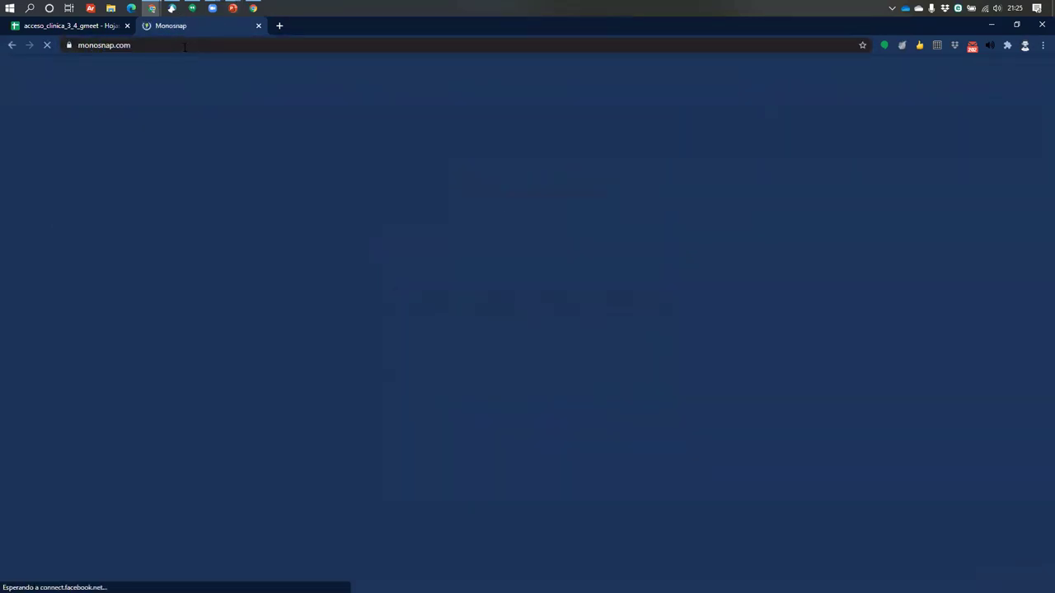
left_click(123, 46)
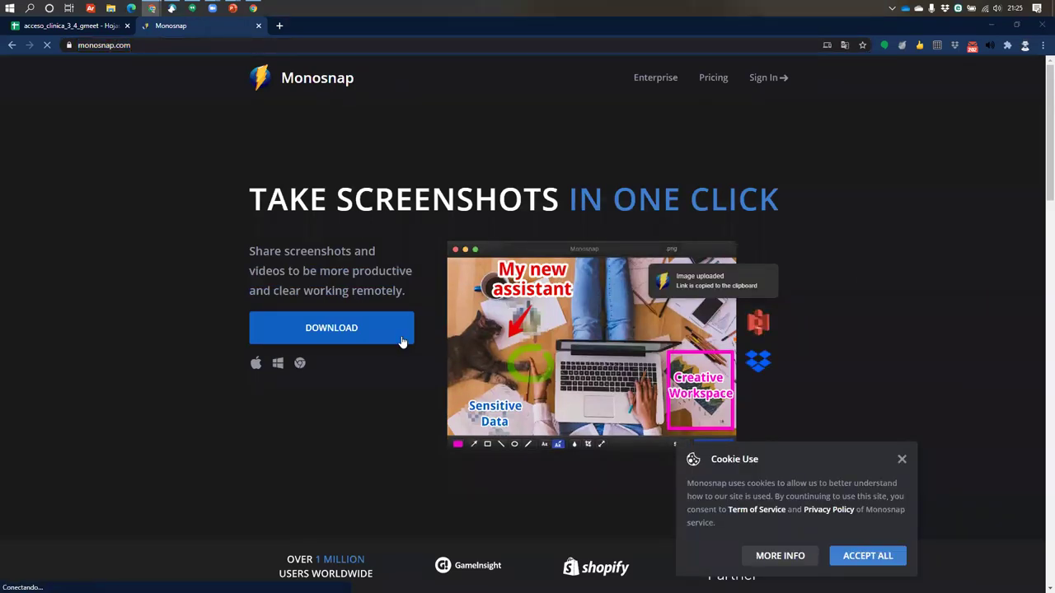
Accept all cookies on the Monosnap homepage and scroll through the page
scroll(447, 264, "down", 2)
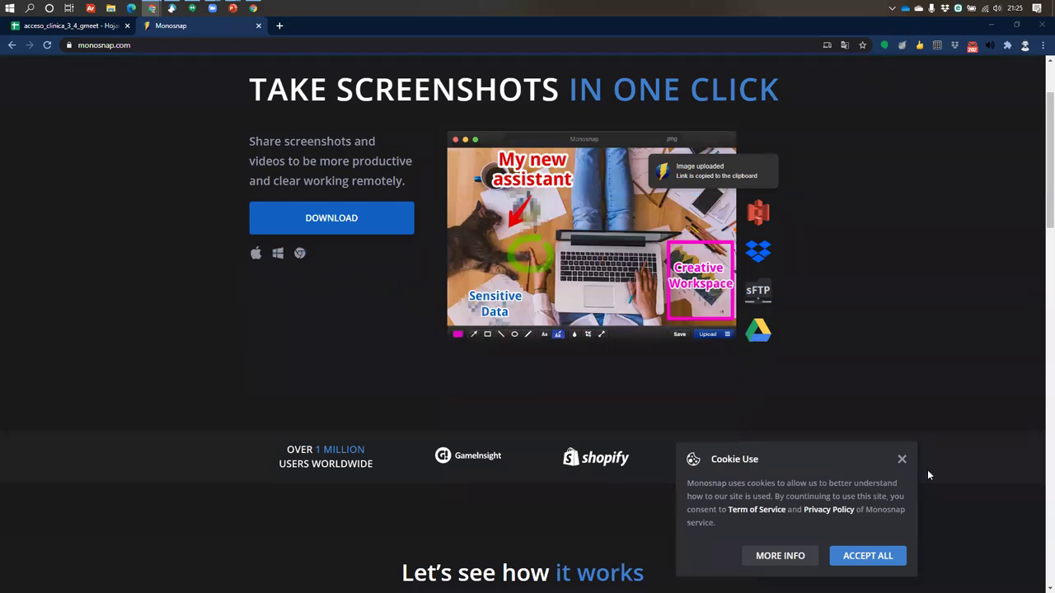
left_click(883, 558)
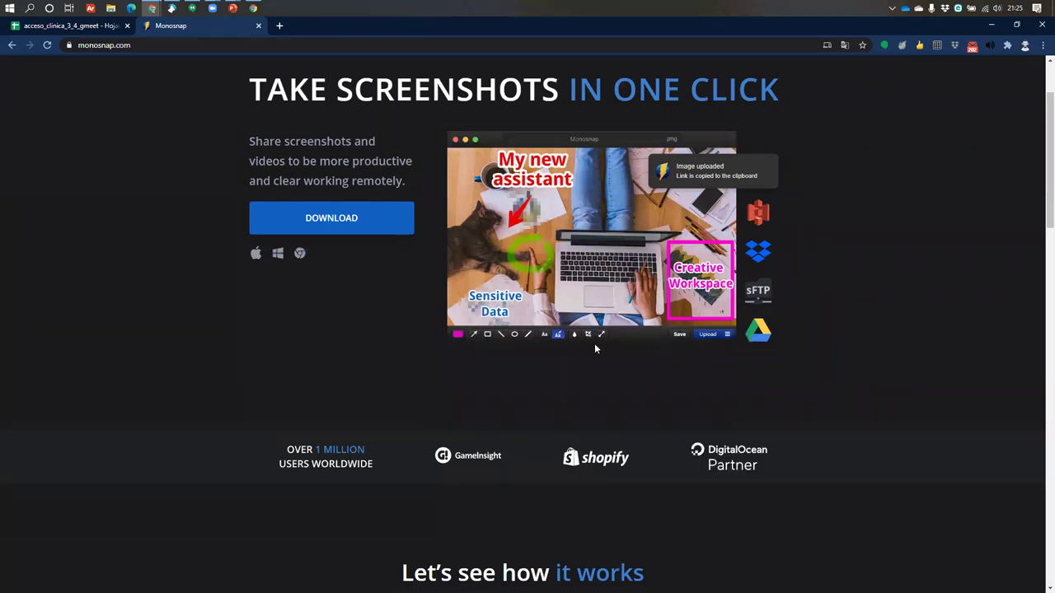
scroll(596, 347, "up", 2)
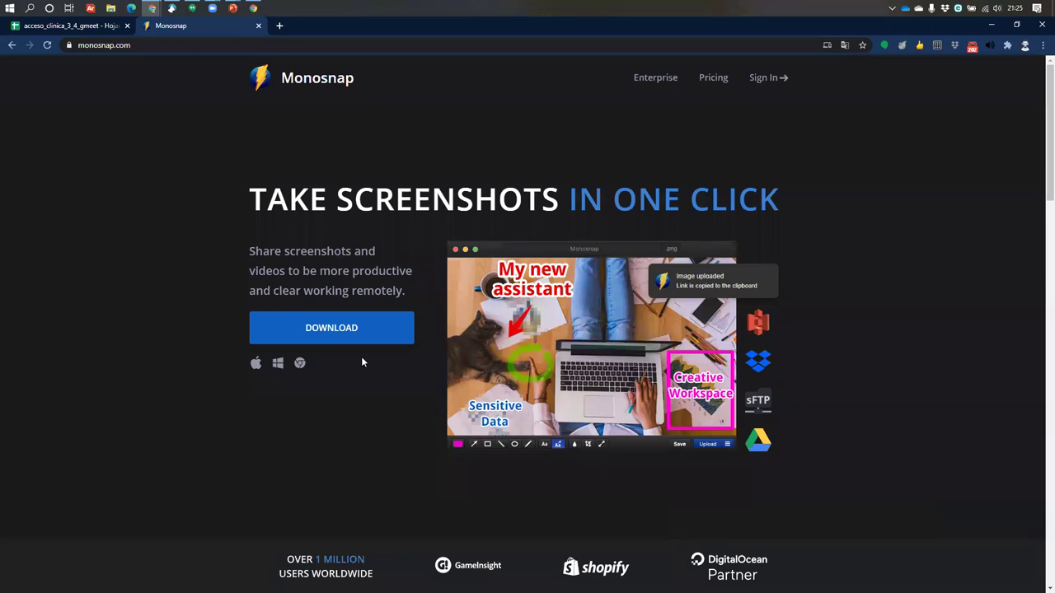
scroll(302, 369, "down", 1)
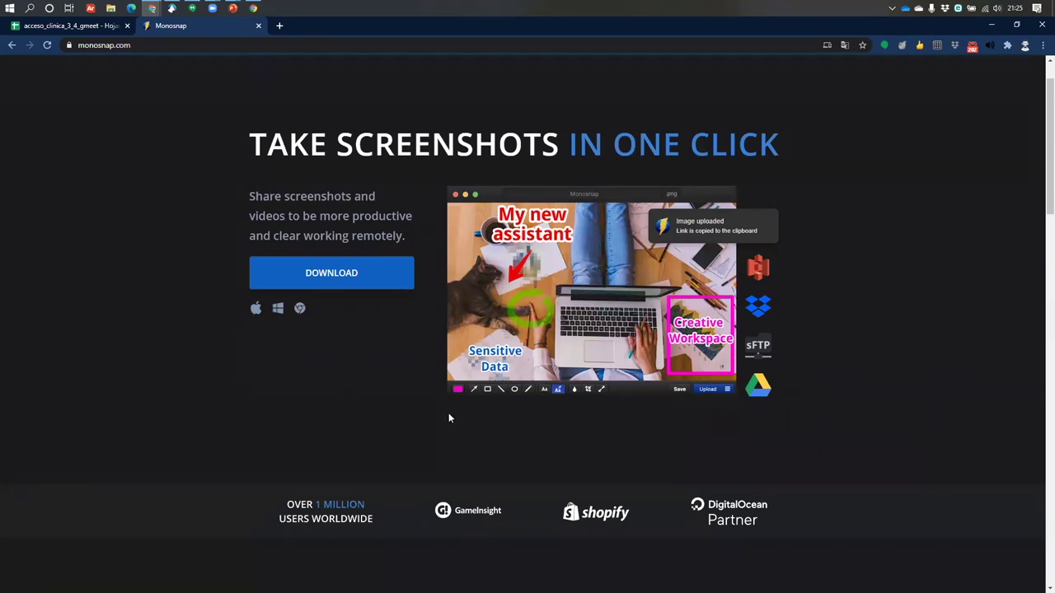
scroll(449, 415, "up", 1)
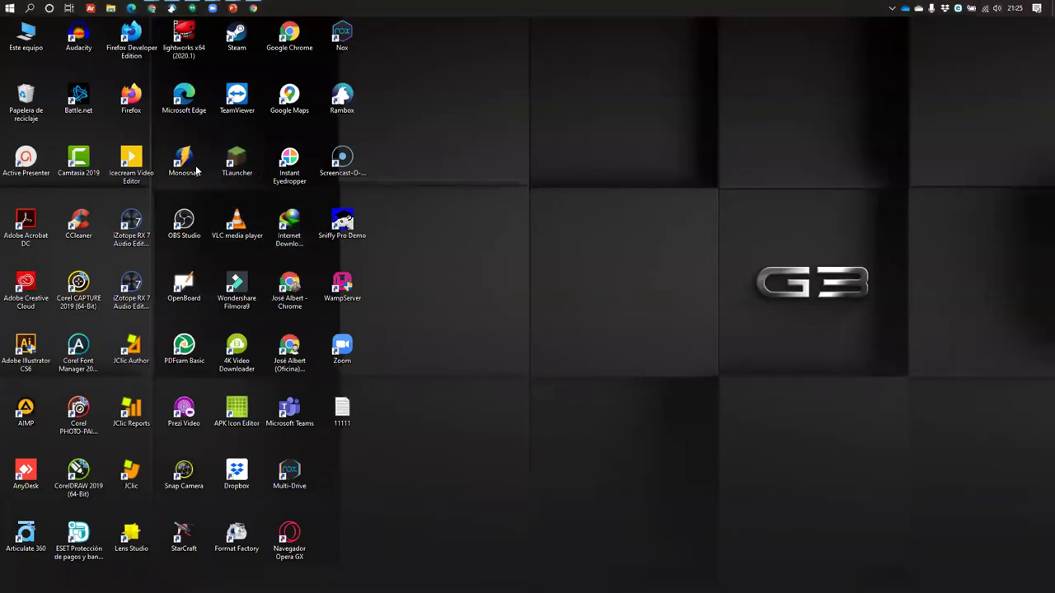
Launch Monosnap from its desktop shortcut and drag its floating widget to mid-desktop
left_click(196, 169)
left_click_drag(981, 474, 459, 195)
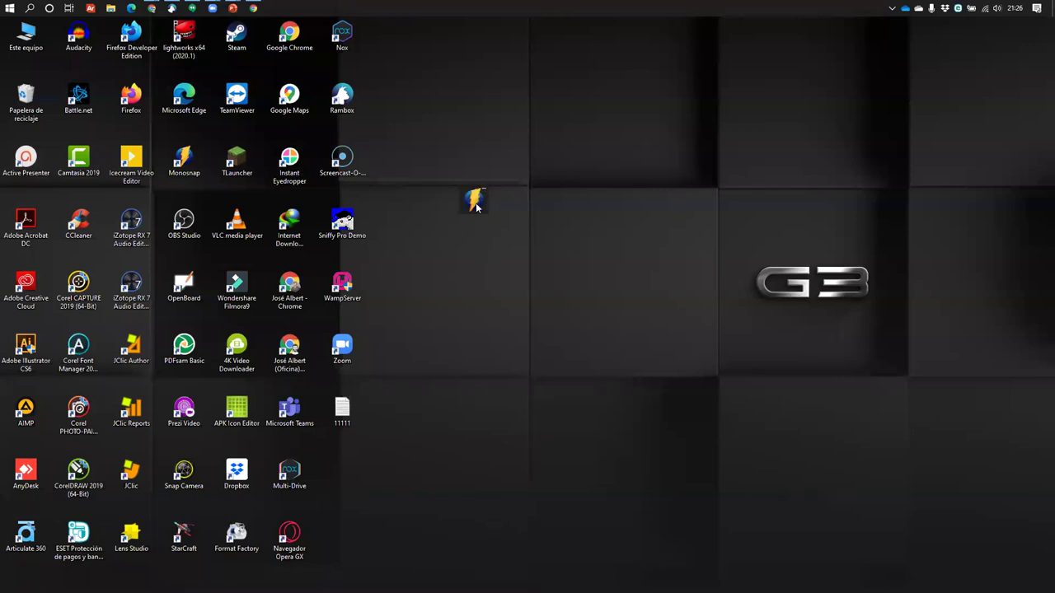
left_click_drag(475, 206, 584, 276)
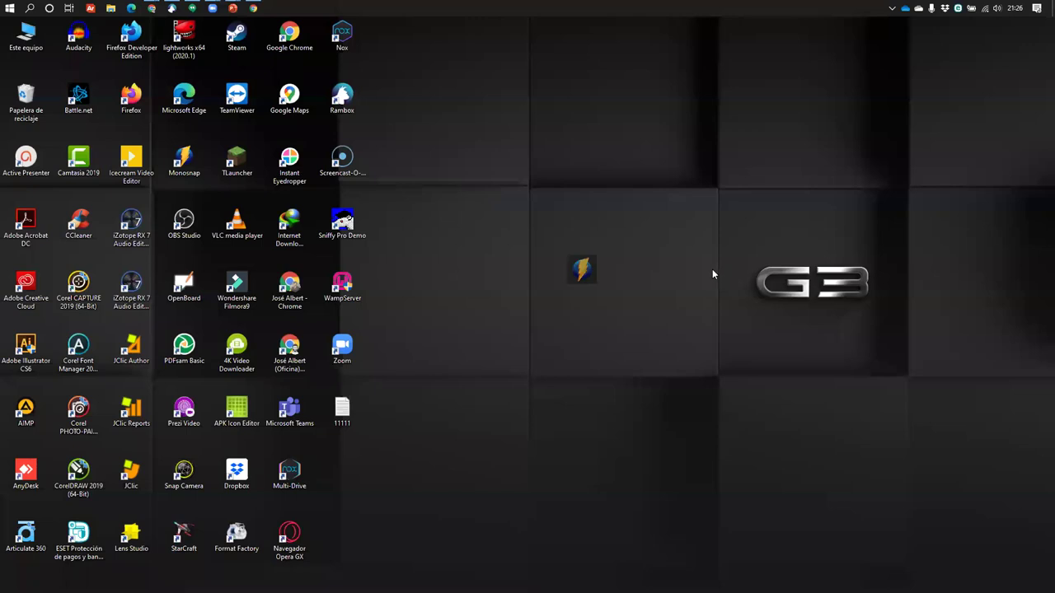
right_click(583, 275)
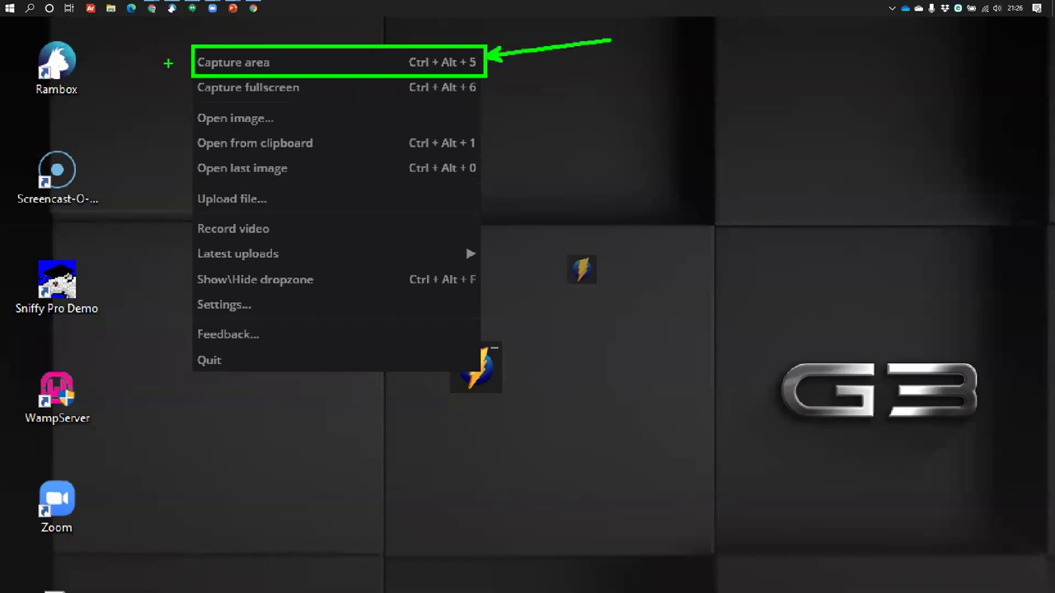
mouse_move(187, 77)
left_mouse_down()
mouse_move(341, 110)
mouse_move(498, 99)
mouse_move(483, 101)
mouse_move(612, 64)
left_mouse_up()
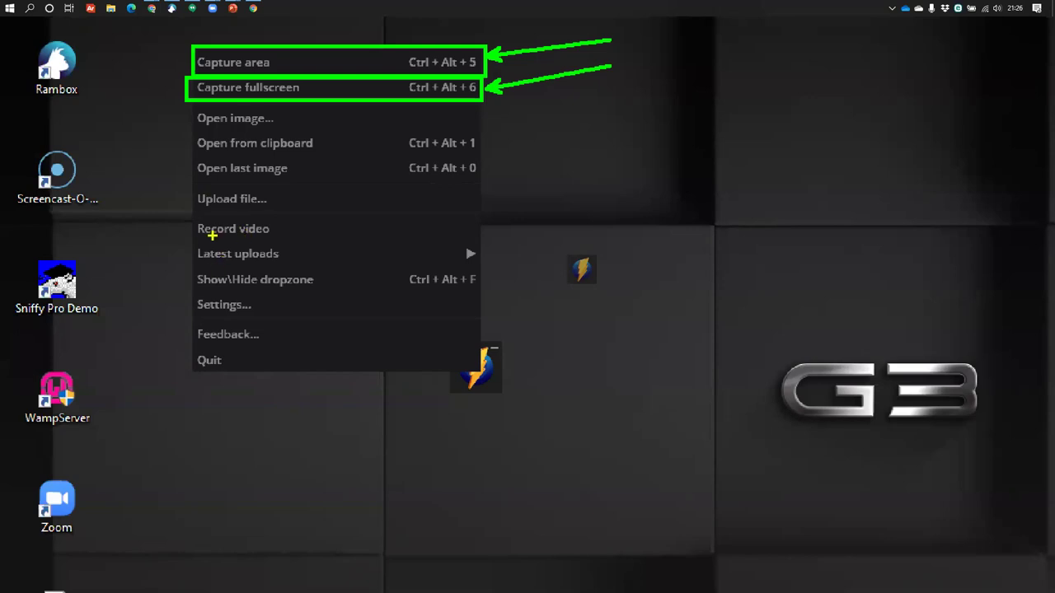
mouse_move(195, 213)
left_mouse_down()
mouse_move(332, 242)
mouse_move(476, 243)
mouse_move(478, 230)
mouse_move(587, 196)
left_mouse_up()
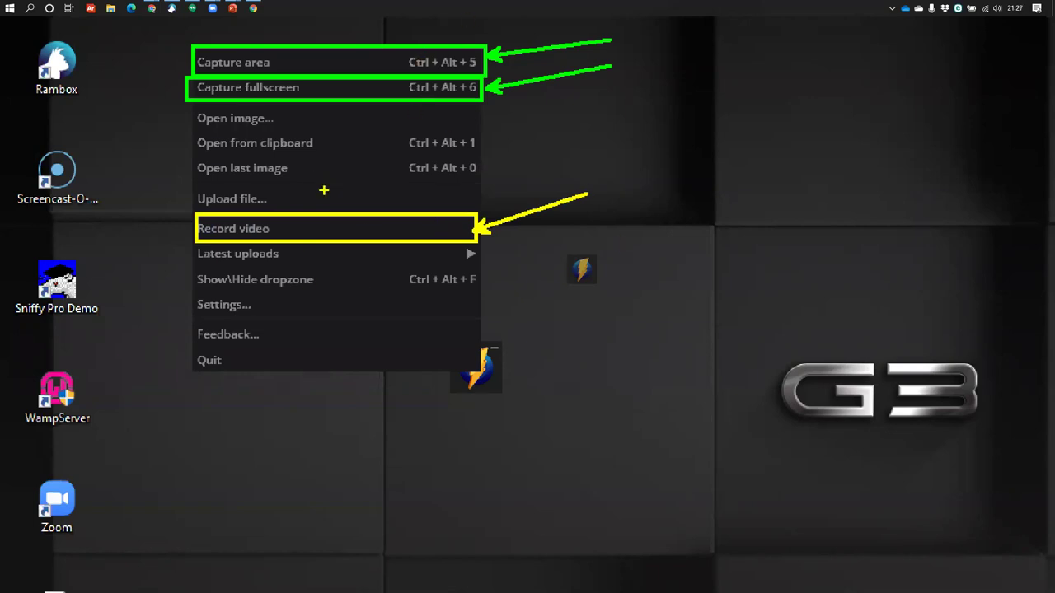
key("p")
mouse_move(281, 124)
left_mouse_down()
mouse_move(308, 114)
mouse_move(335, 147)
mouse_move(363, 132)
left_mouse_up()
left_click_drag(305, 172, 333, 162)
left_click_drag(291, 204, 333, 185)
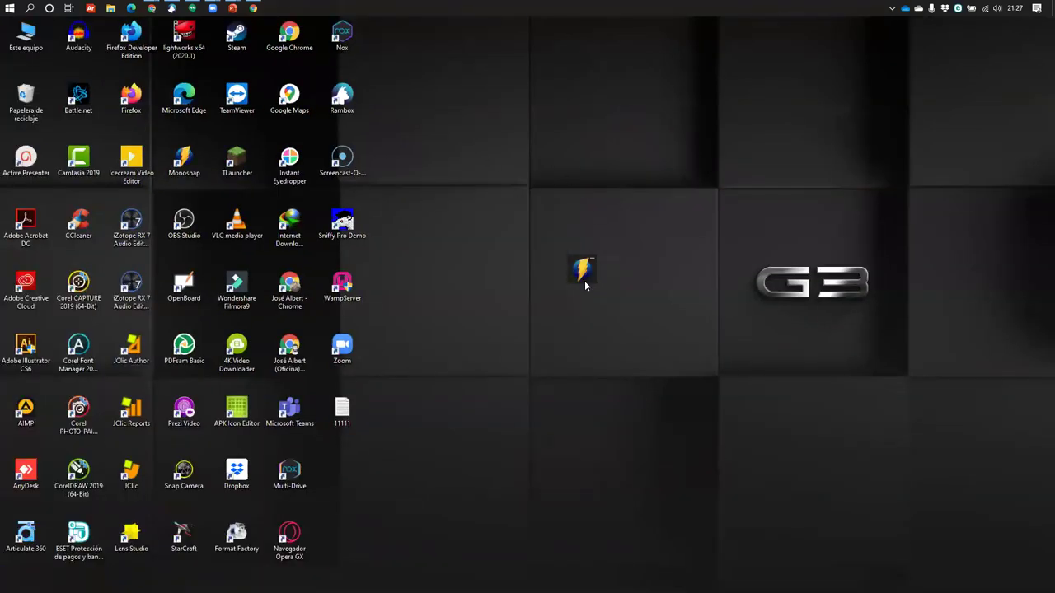
Move the Monosnap widget to the lower right, start a blank Word document, then minimize it
left_click_drag(591, 275, 913, 496)
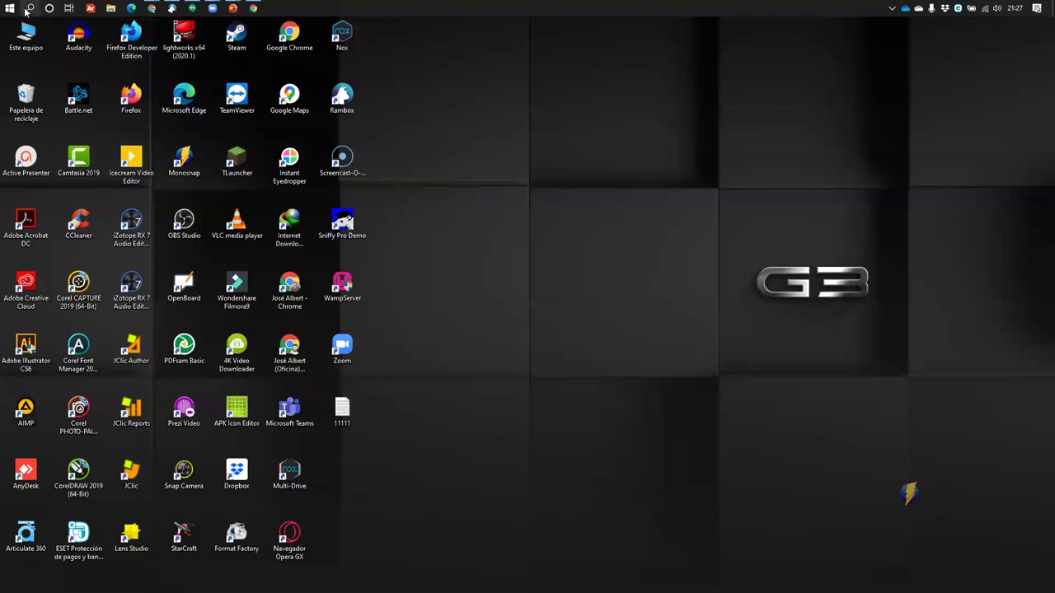
key("super")
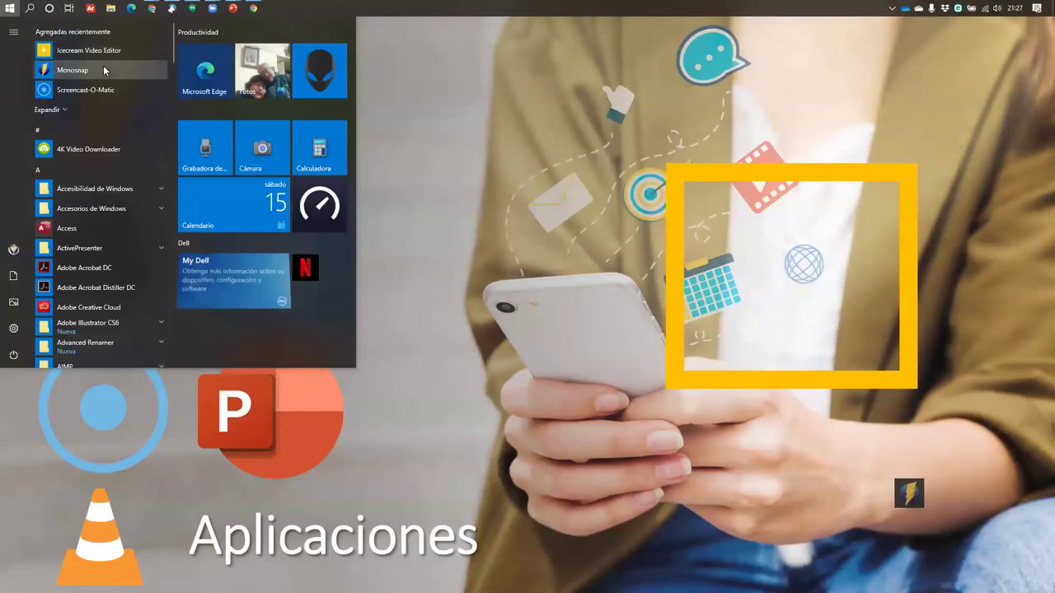
type("word")
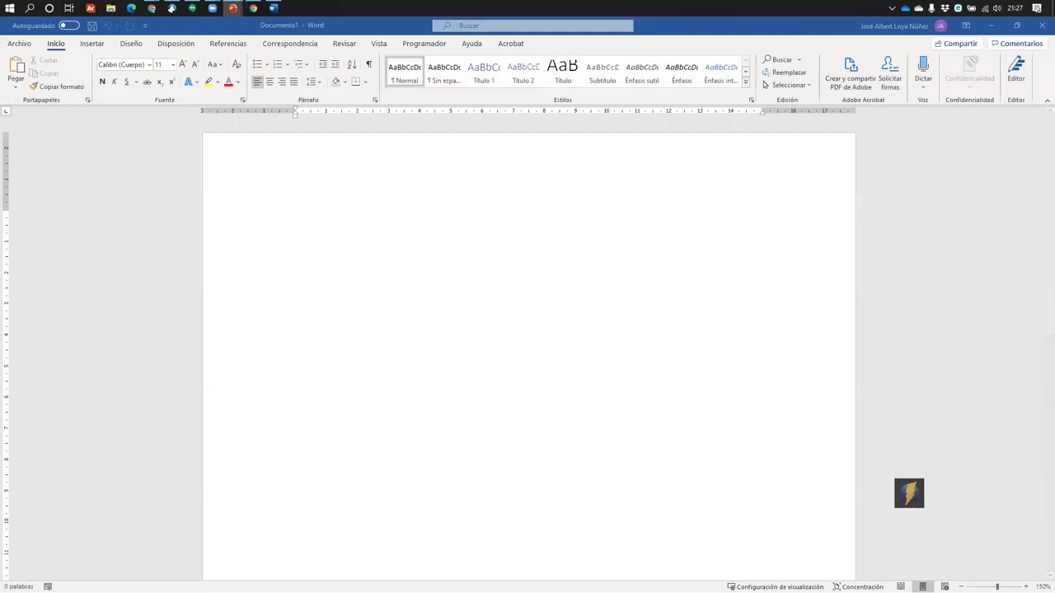
left_click(992, 31)
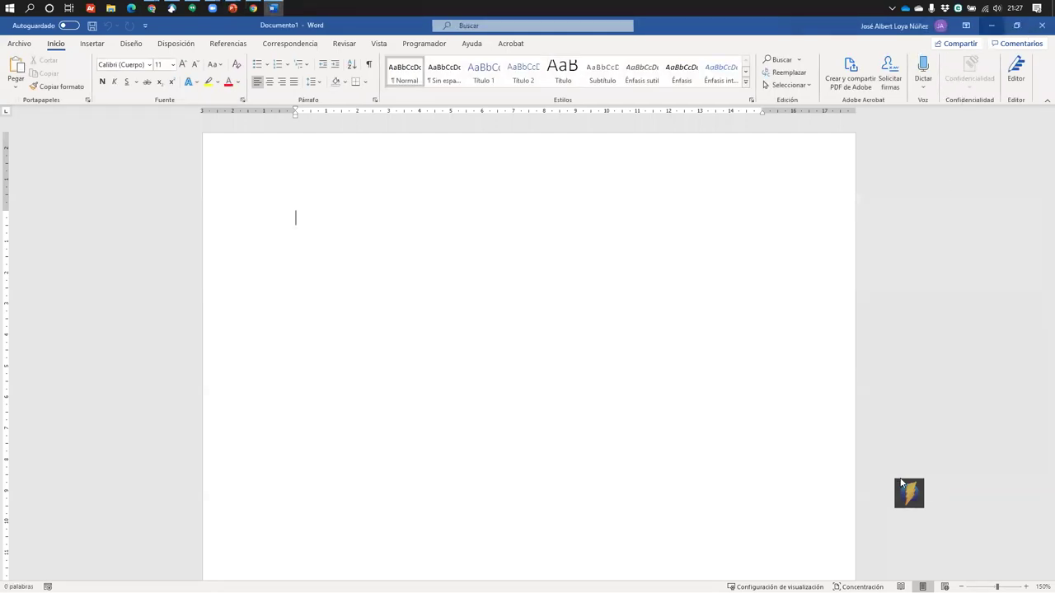
left_click(1037, 464)
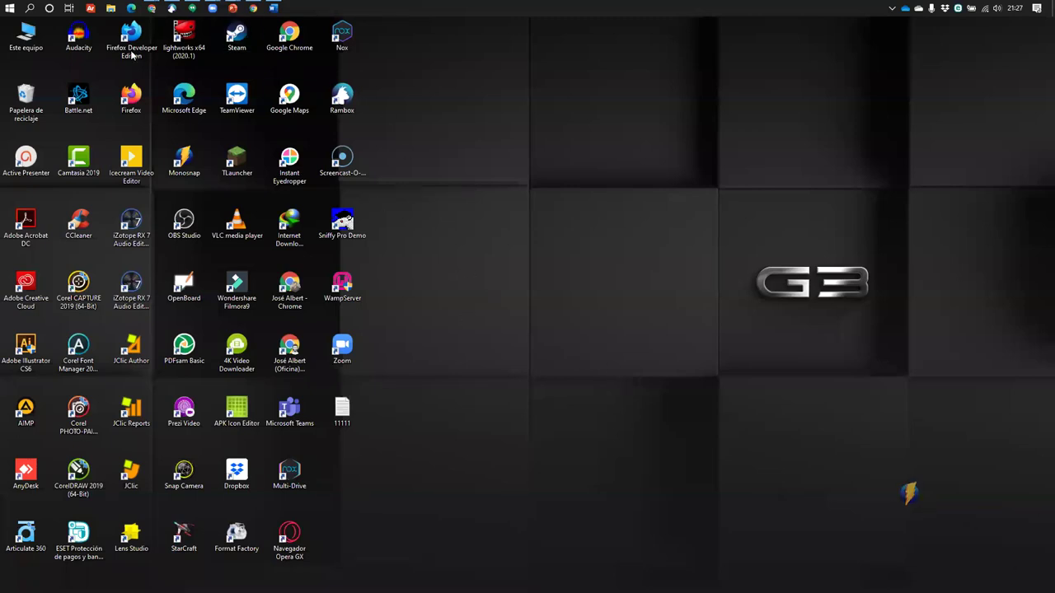
Restore Word and grab its Inicio ribbon with Monosnap's Capture area
left_click(275, 8)
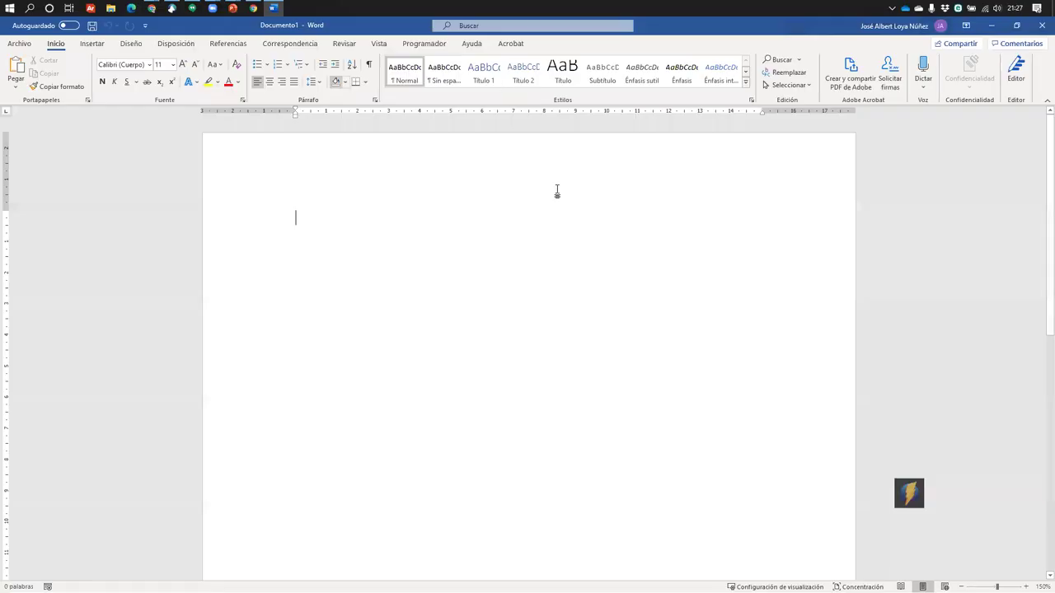
left_click_drag(917, 506, 764, 403)
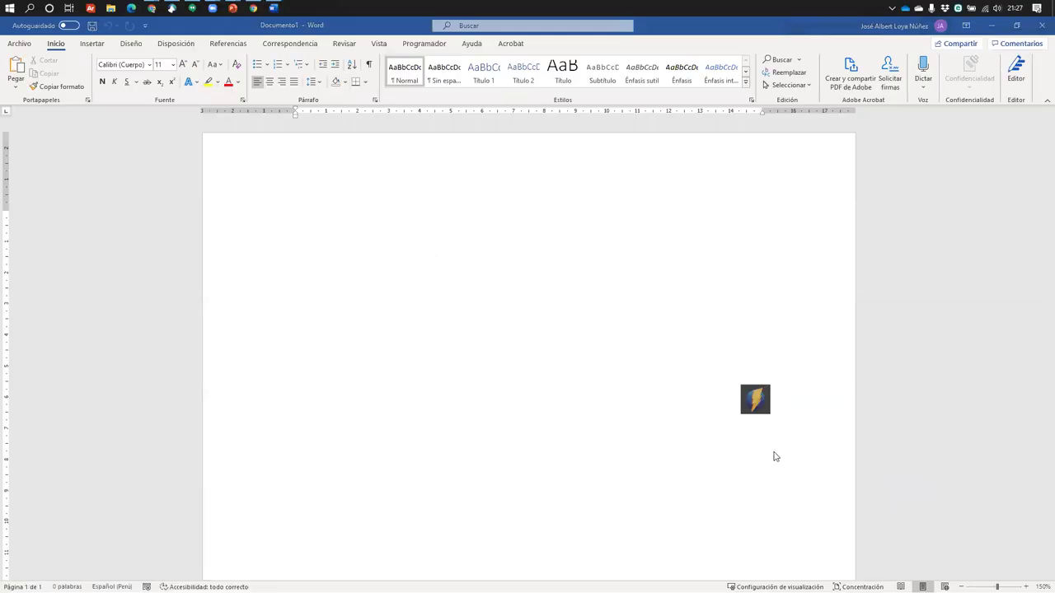
right_click(754, 407)
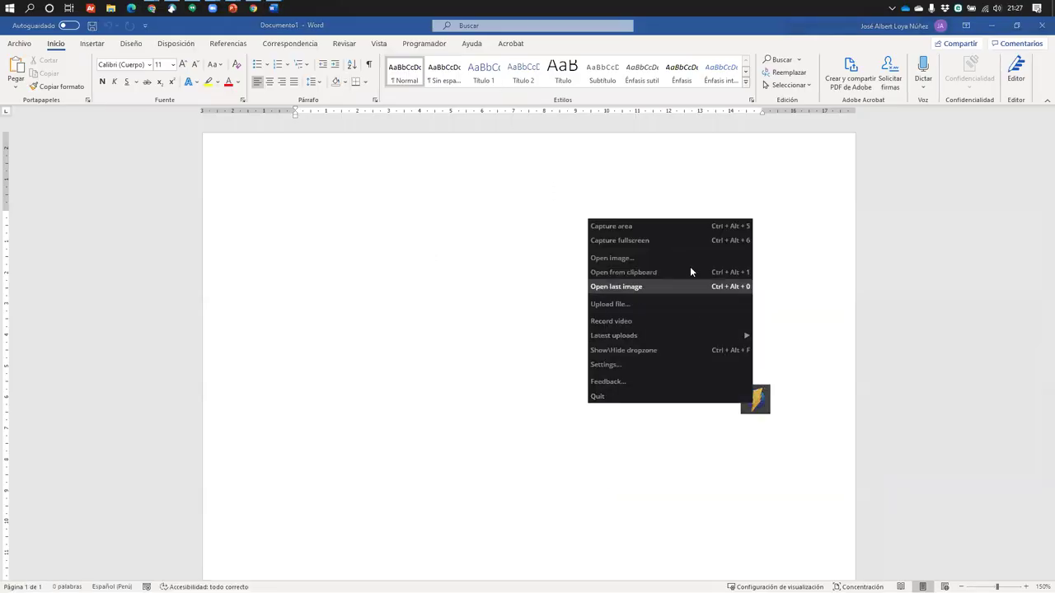
left_click(667, 230)
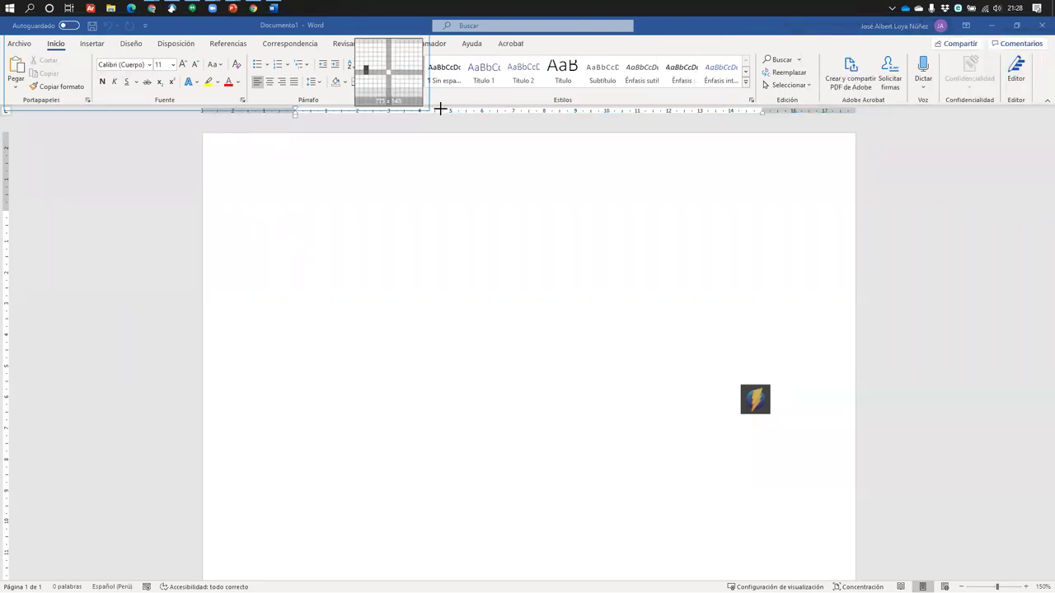
left_click_drag(385, 108, 387, 112)
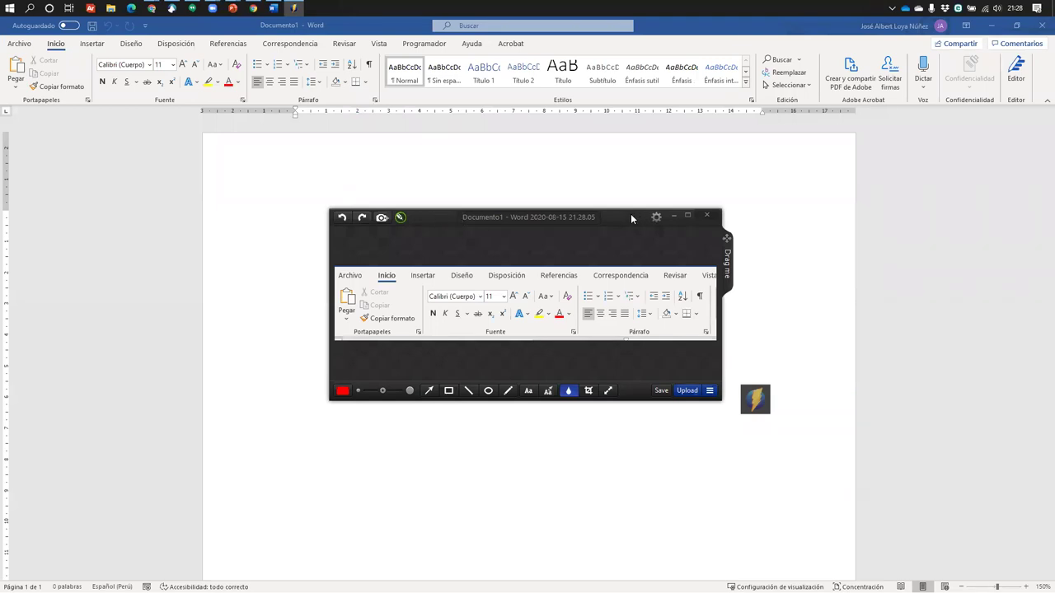
Enlarge the editor, box the bold-to-superscript buttons in red and point an arrow at it
left_click_drag(630, 217, 506, 119)
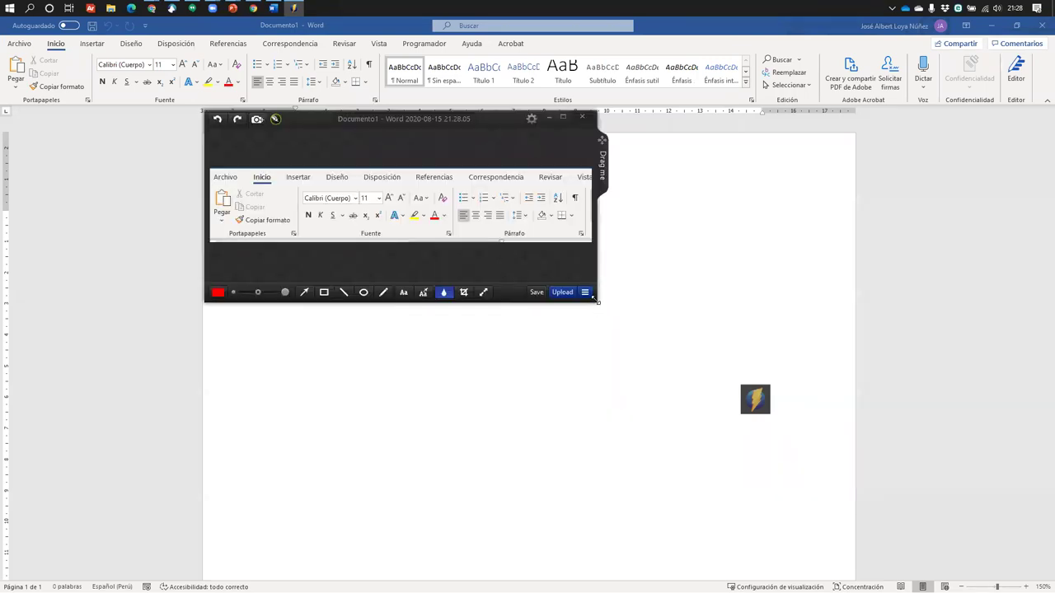
left_click_drag(595, 300, 683, 351)
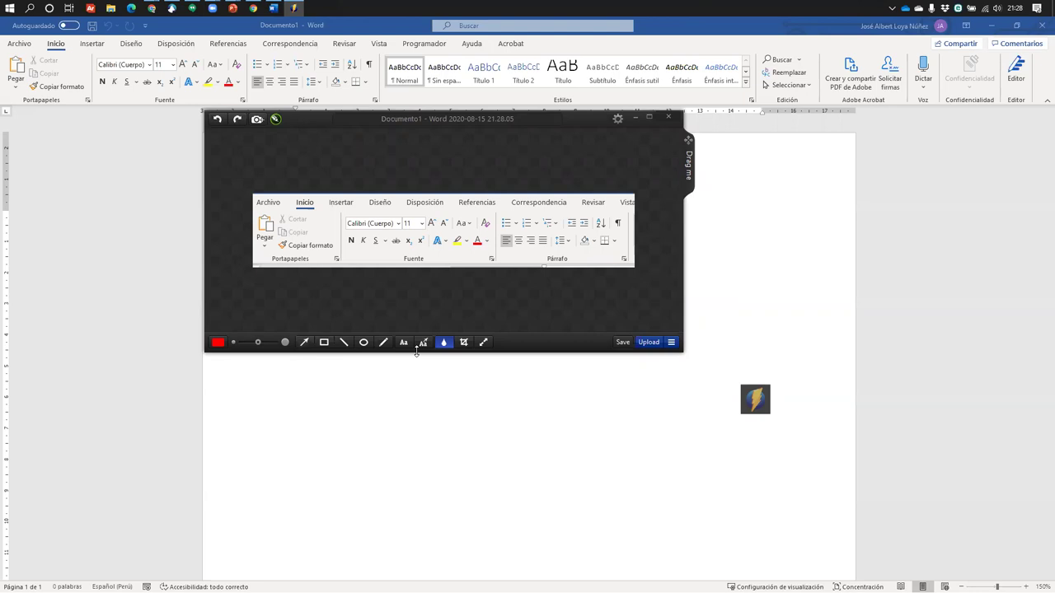
left_click(324, 344)
left_click_drag(346, 239, 423, 249)
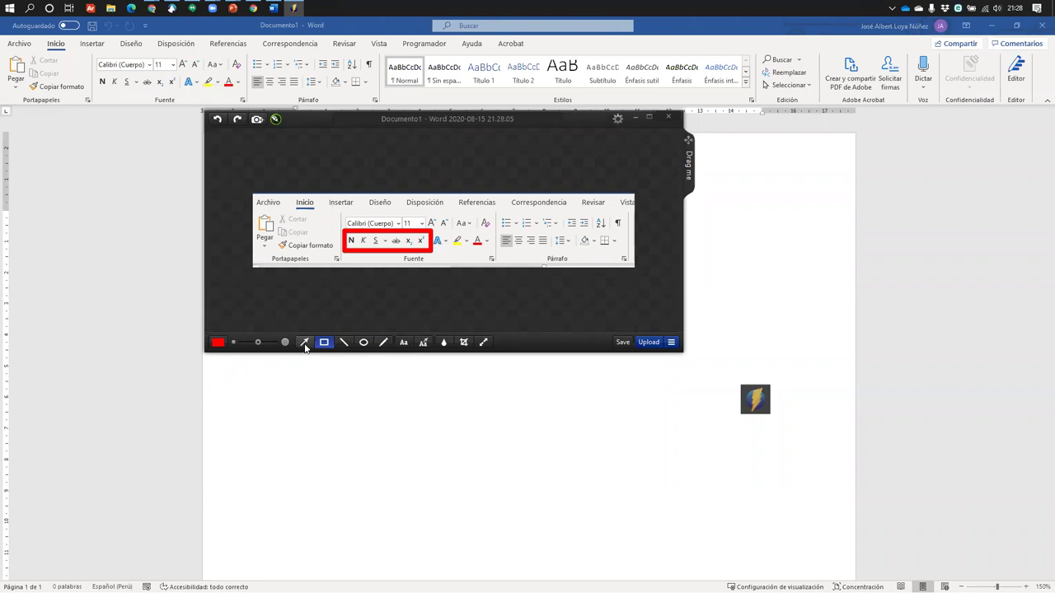
left_click_drag(324, 284, 357, 253)
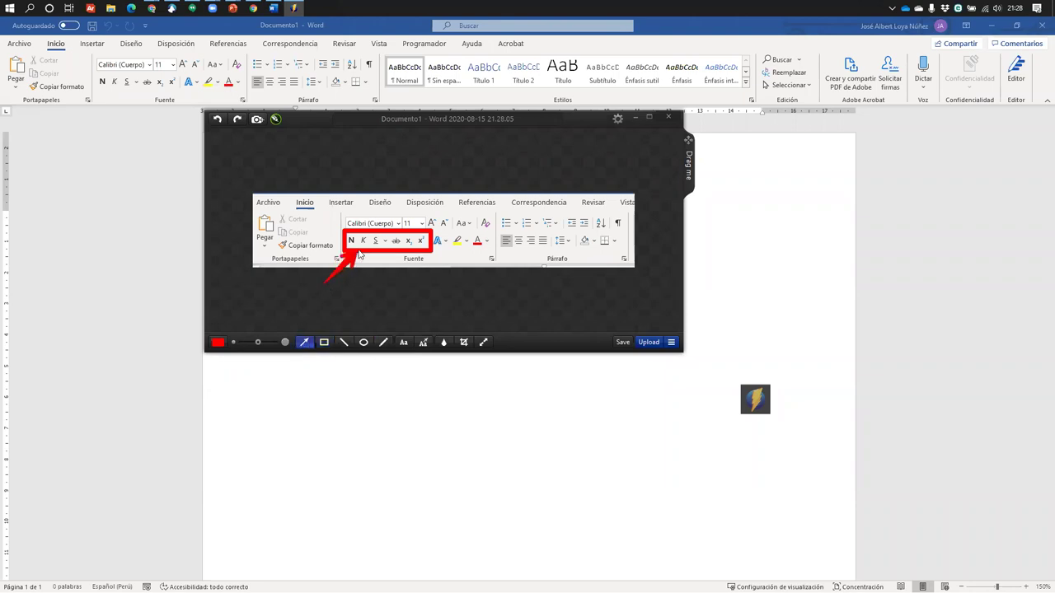
Add a second red arrow labelled 'captura', replacing an undone 'personalizar' label
left_click(424, 342)
mouse_move(545, 190)
left_mouse_down()
mouse_move(569, 163)
mouse_move(554, 168)
mouse_move(550, 206)
mouse_move(580, 229)
left_mouse_up()
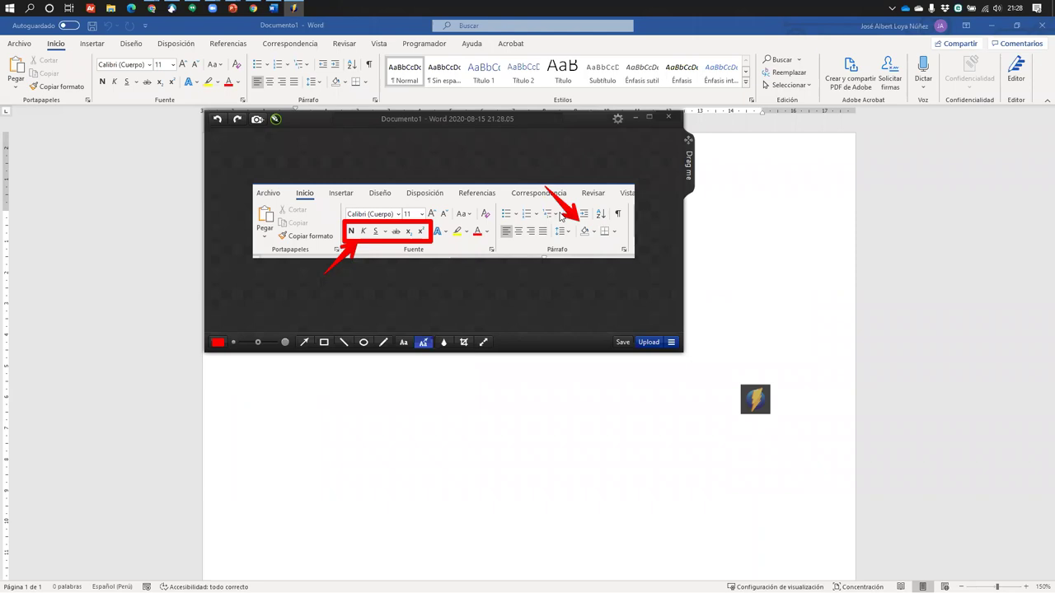
type("persona")
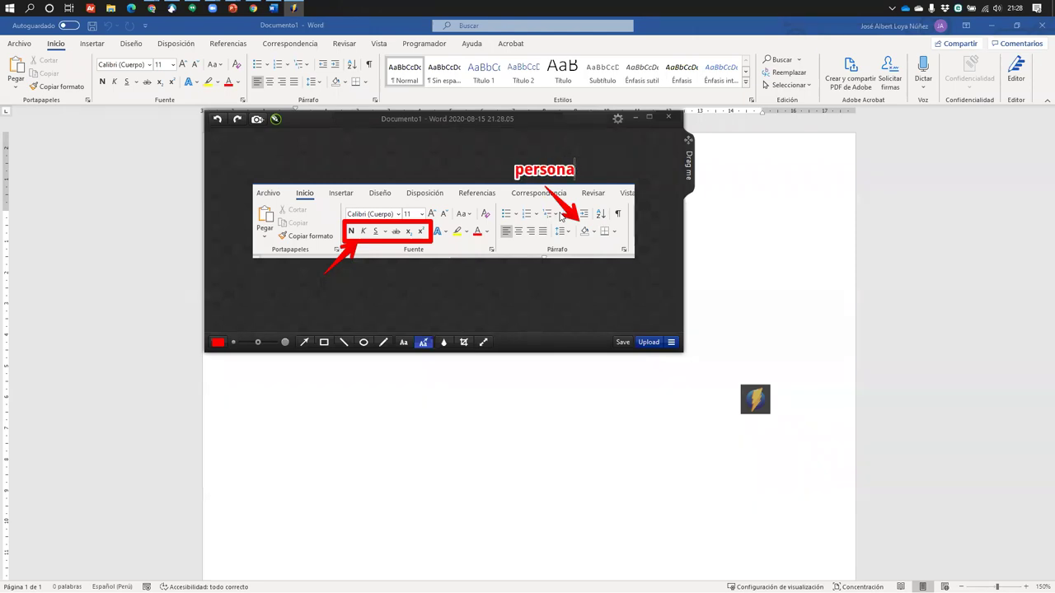
type("lizar")
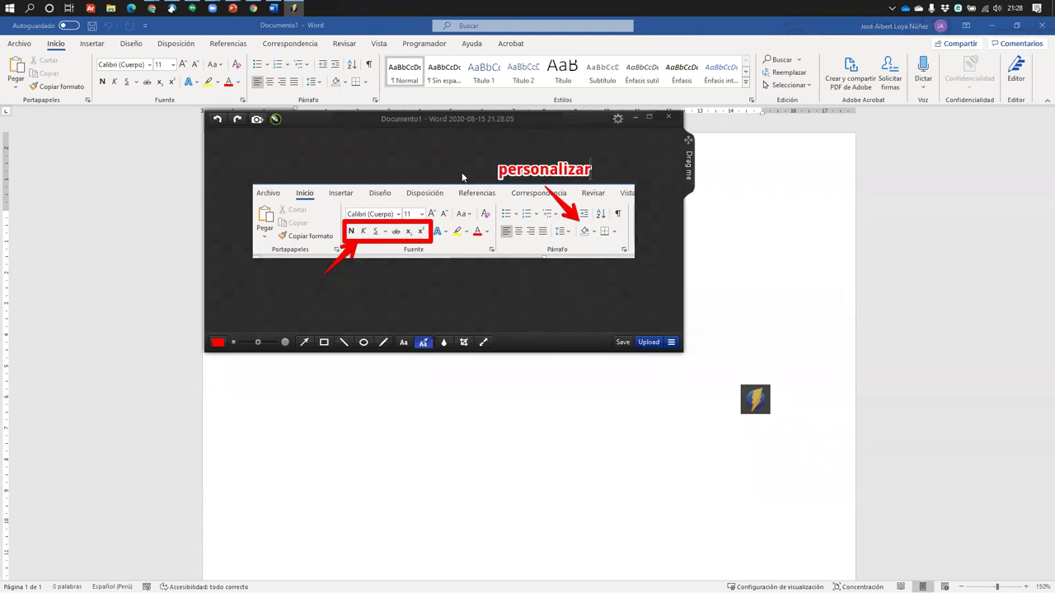
key("ctrl+z")
key("ctrl+z")
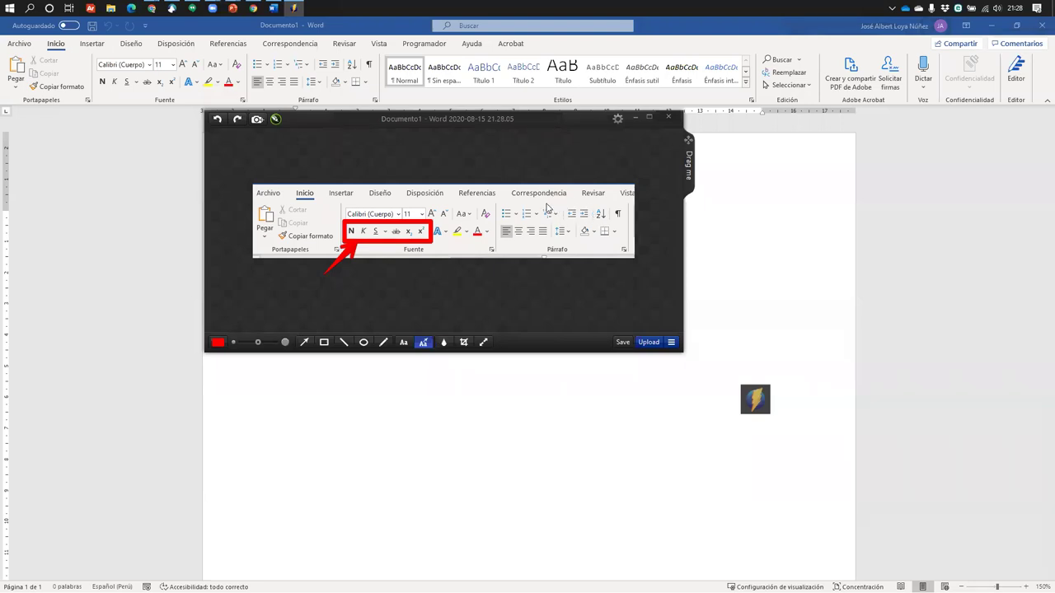
mouse_move(531, 195)
left_mouse_down()
mouse_move(488, 172)
mouse_move(473, 215)
mouse_move(487, 226)
left_mouse_up()
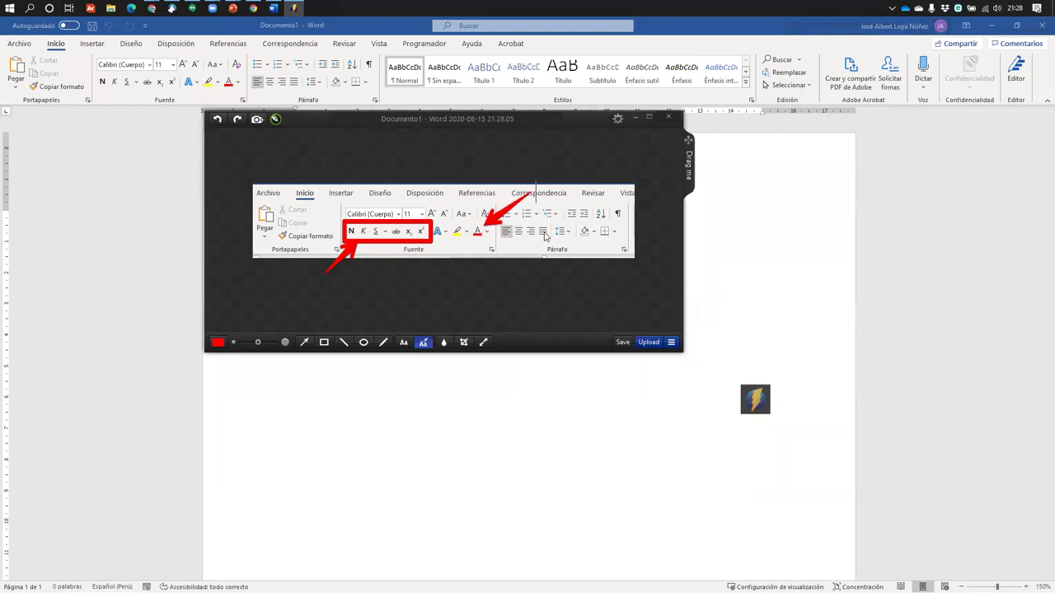
type("captura")
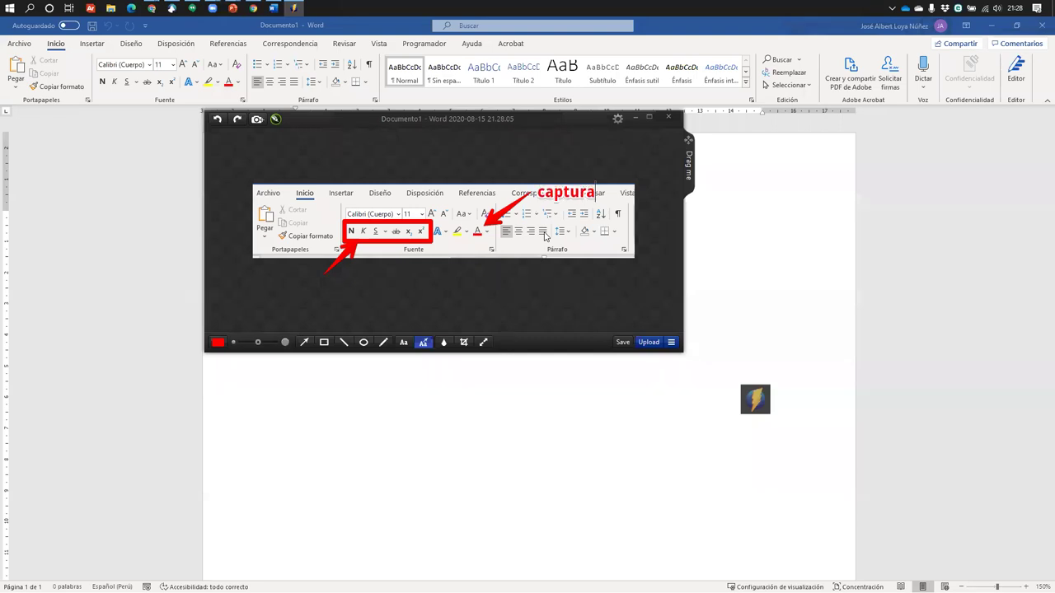
left_click(512, 254)
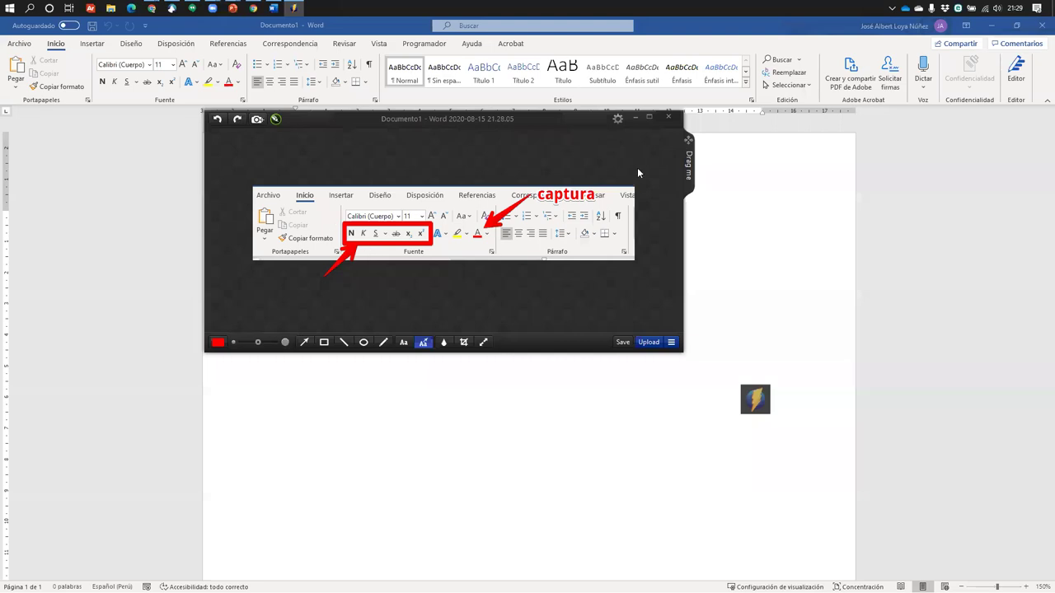
Save the annotated screenshot as the PNG file imagen1 in Descargas
left_click(623, 342)
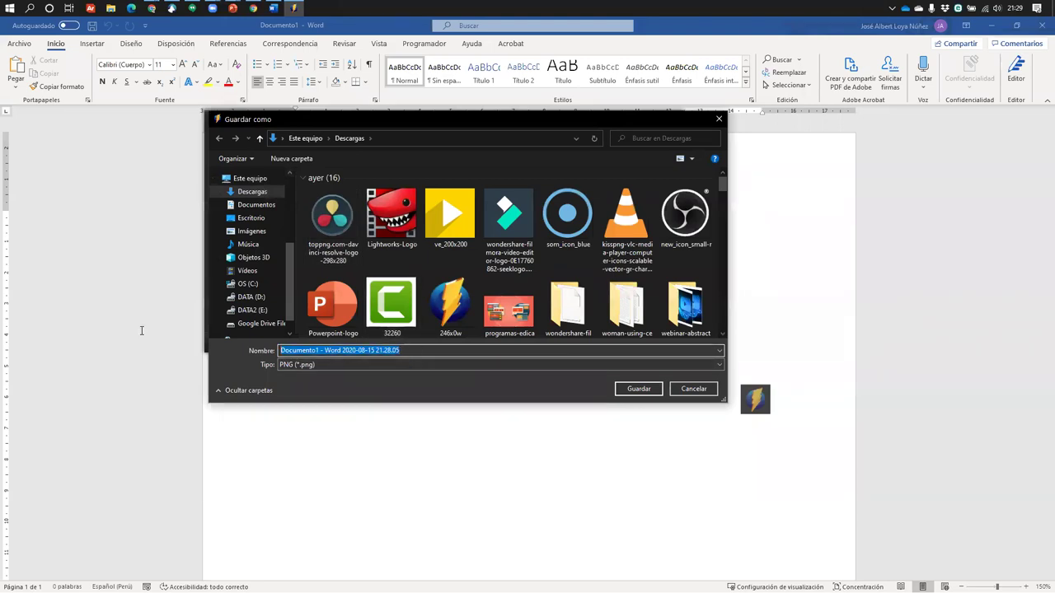
type("imagen")
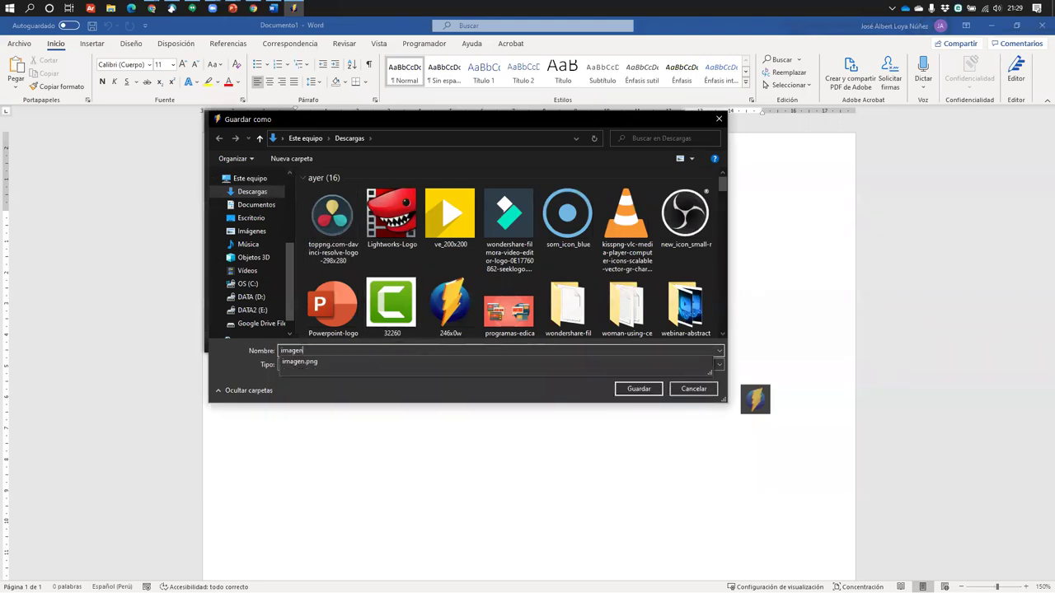
type("1")
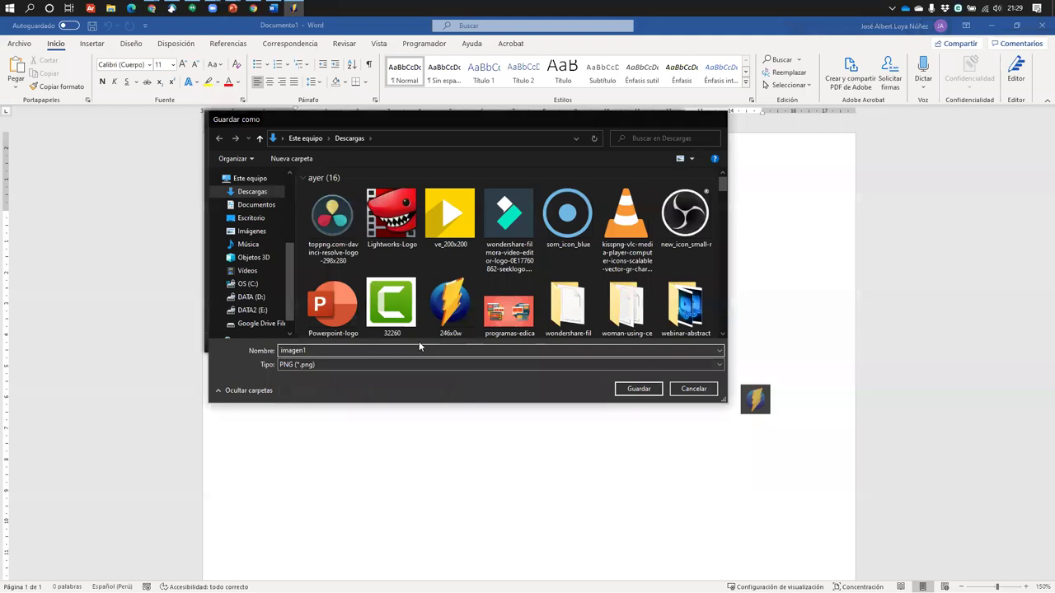
key("Return")
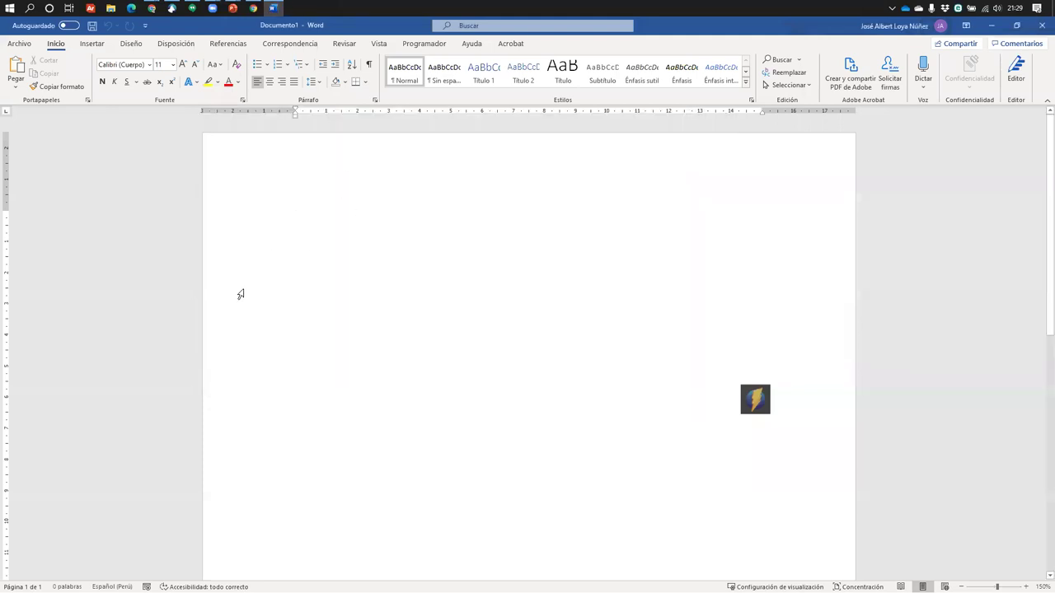
Insert imagen1 from Descargas via Insertar > Imágenes > Este dispositivo
left_click(103, 44)
left_click(125, 73)
left_click(144, 118)
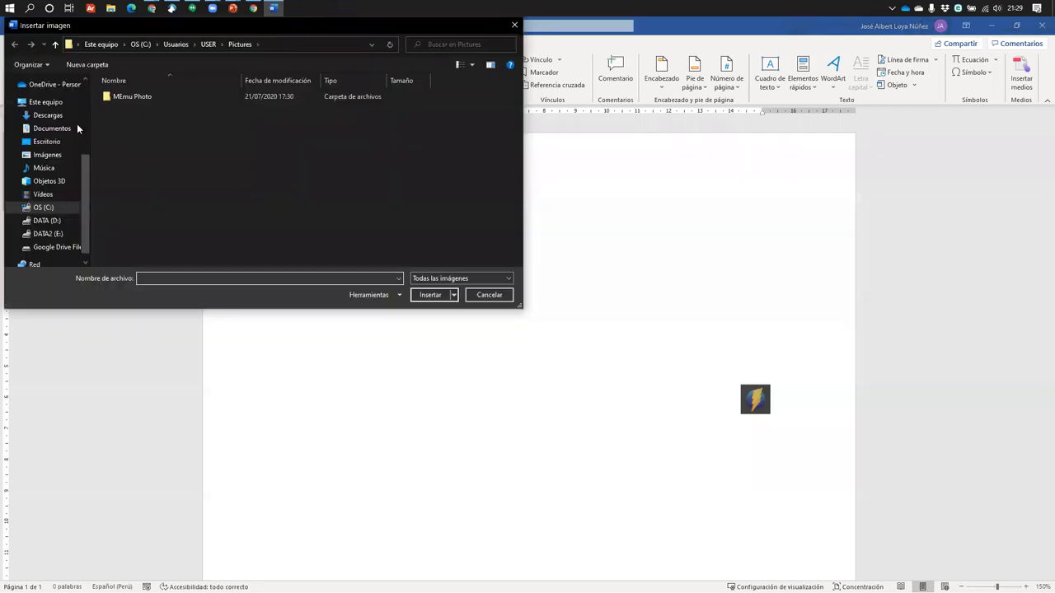
left_click(62, 116)
double_click(141, 105)
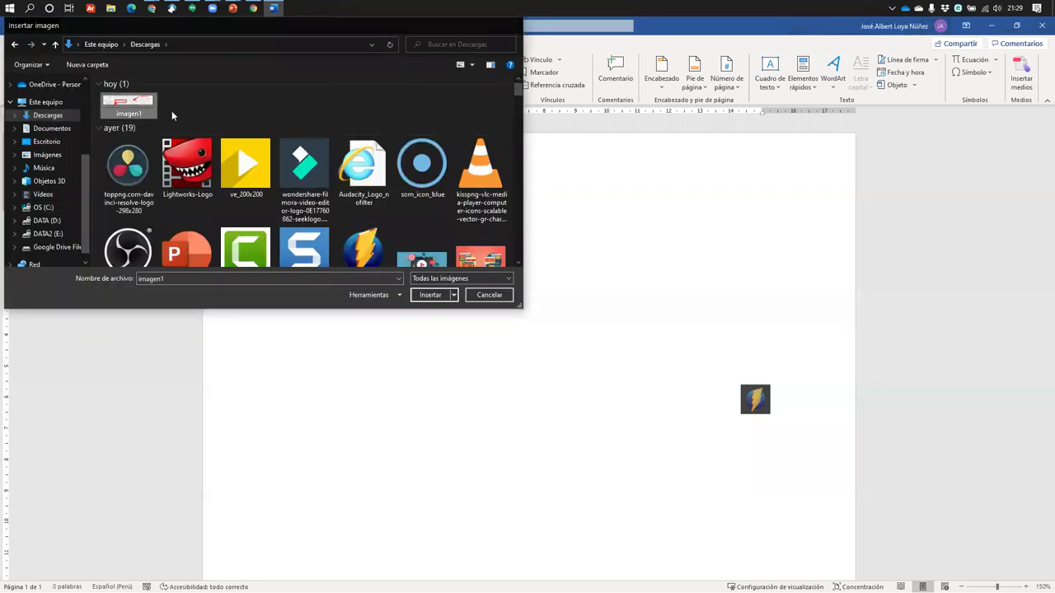
left_click(828, 272)
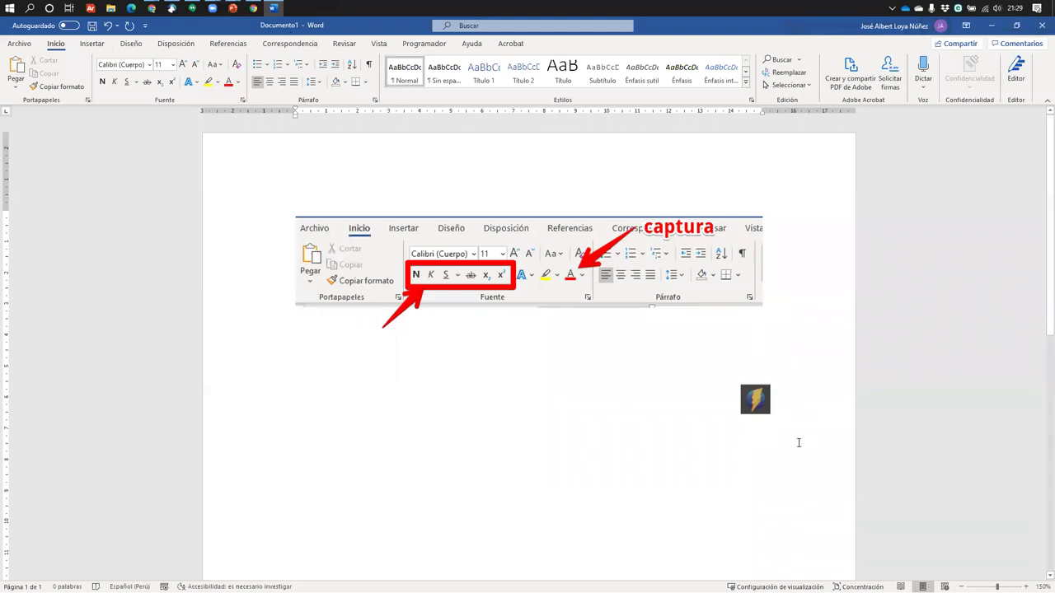
Move the Monosnap dropzone aside and choose Record video from its menu
left_click_drag(761, 411, 922, 449)
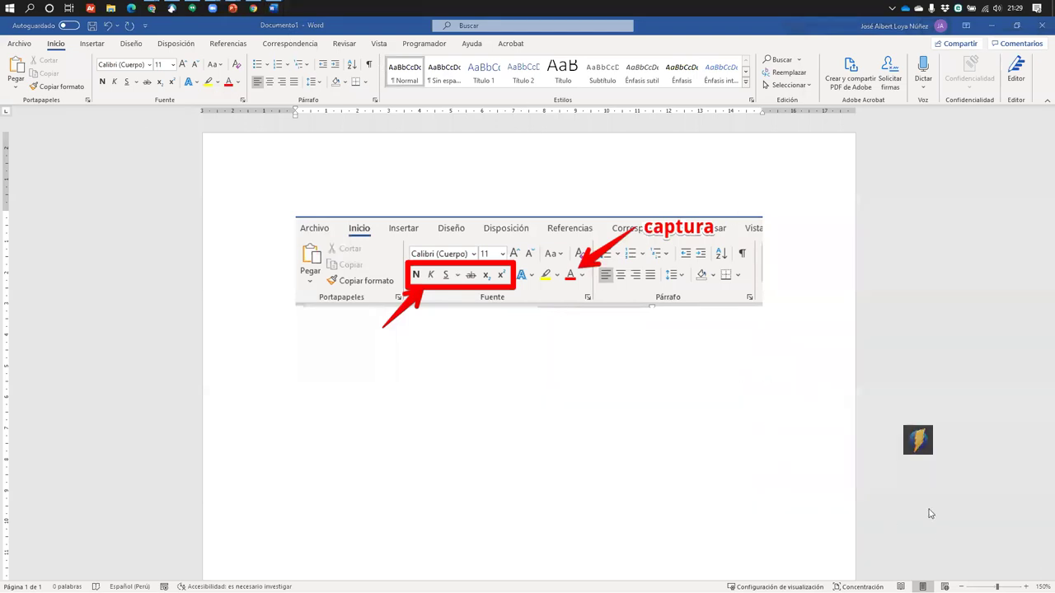
right_click(915, 451)
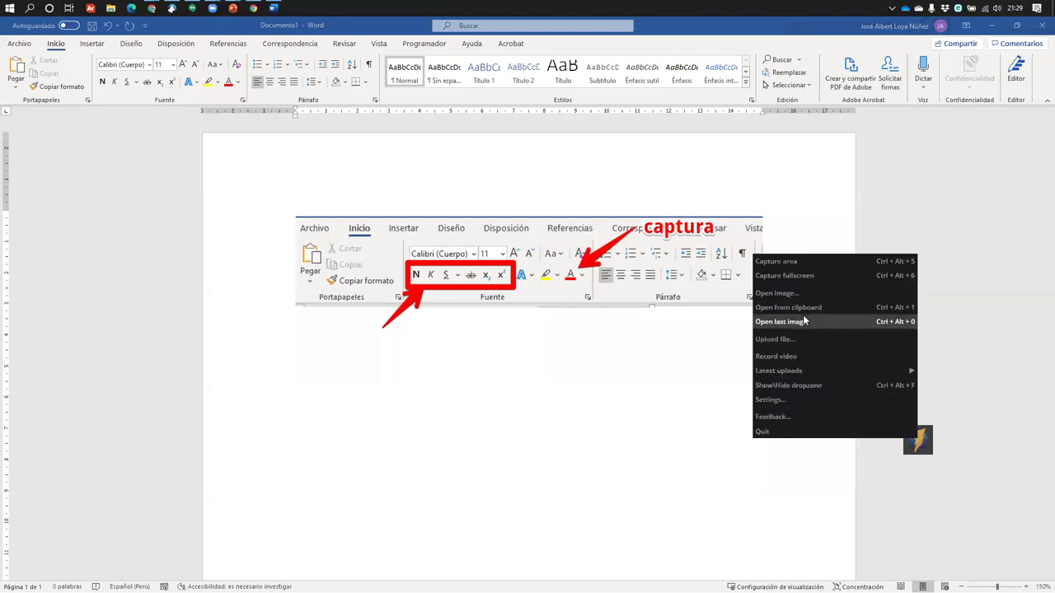
left_click(775, 357)
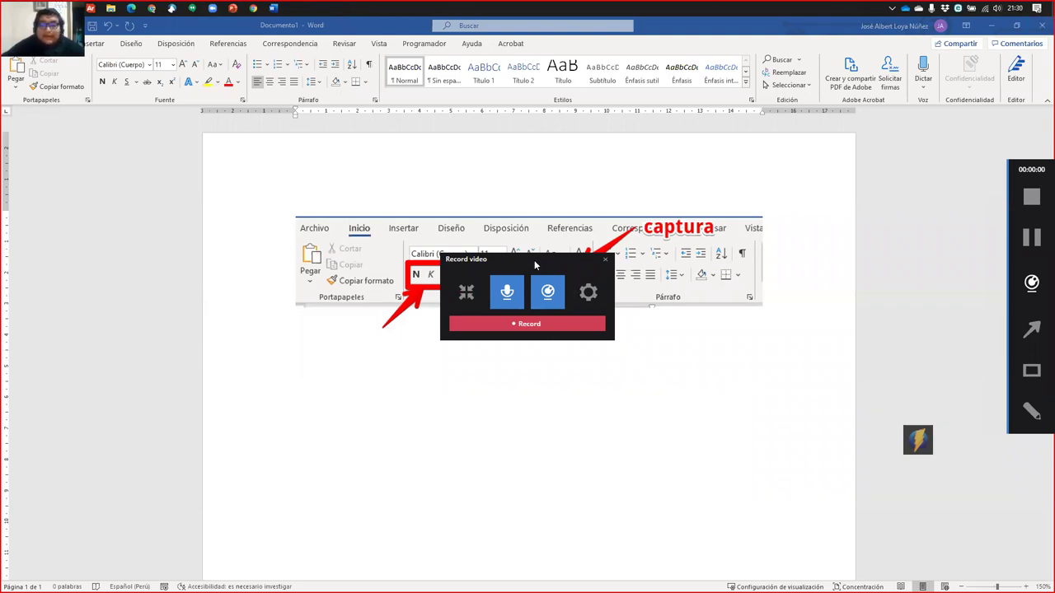
Reposition the Record video panel, test the area, microphone and webcam toggles, and open its settings
left_click_drag(543, 263, 502, 148)
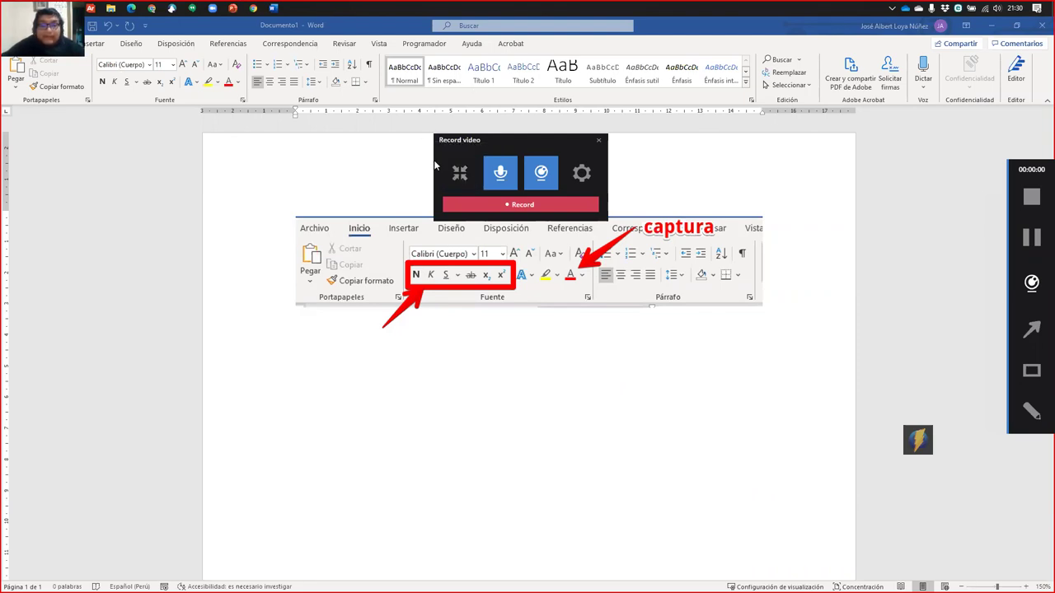
left_click(460, 176)
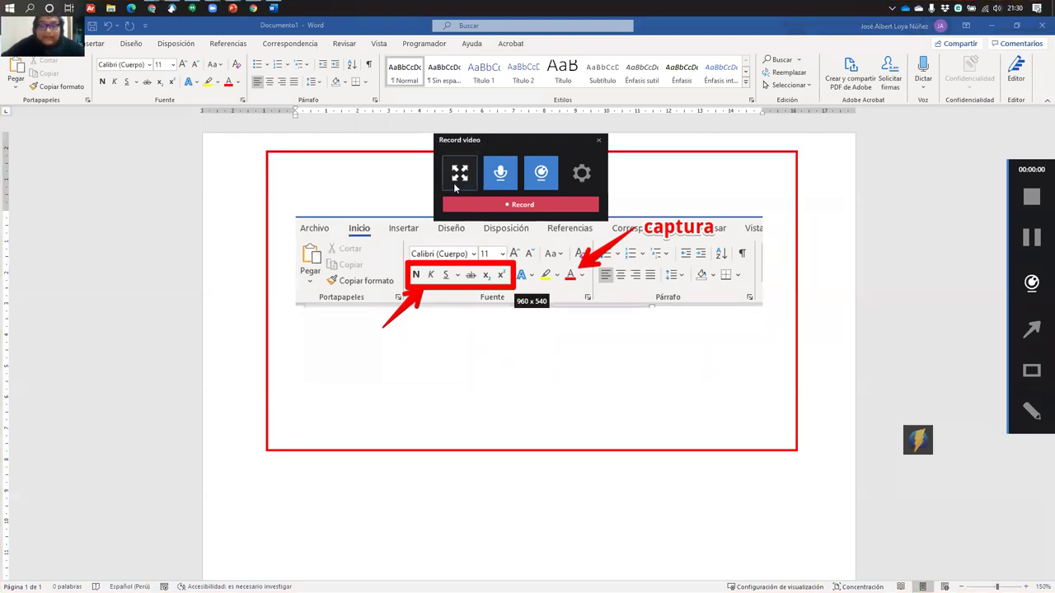
left_click(460, 176)
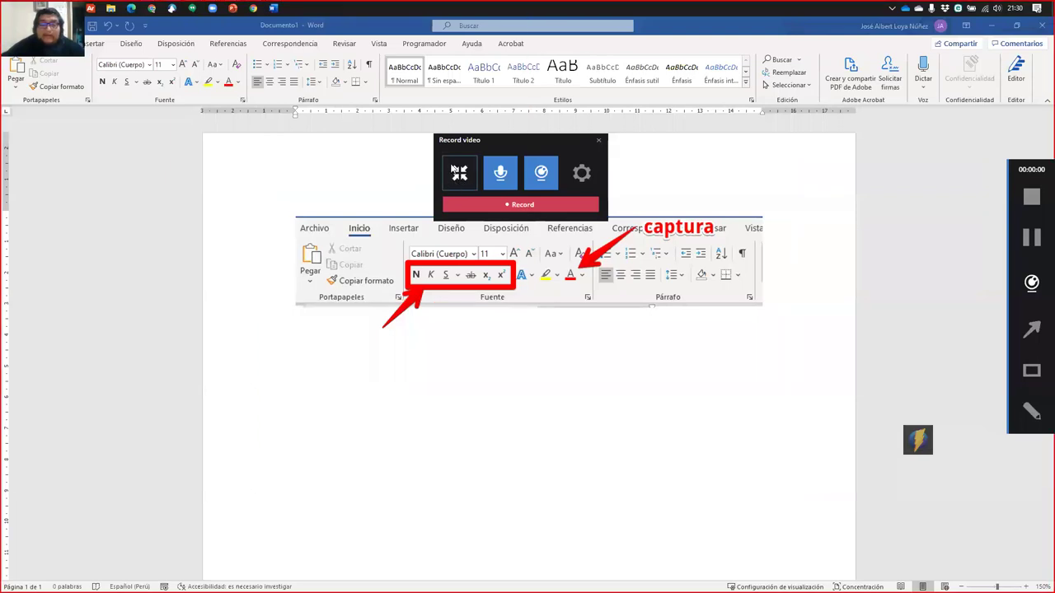
left_click(501, 175)
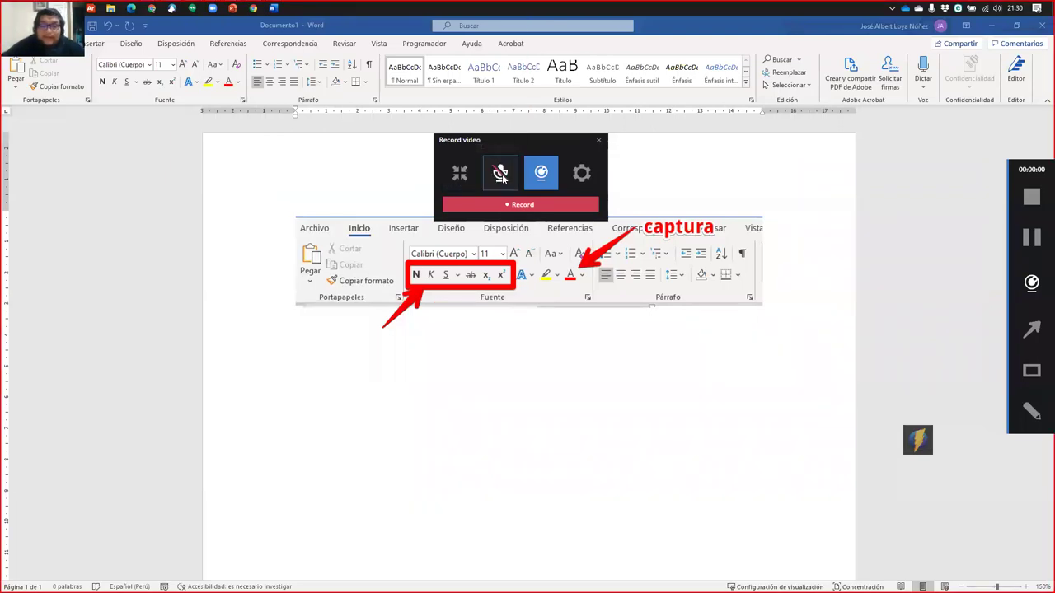
left_click(500, 175)
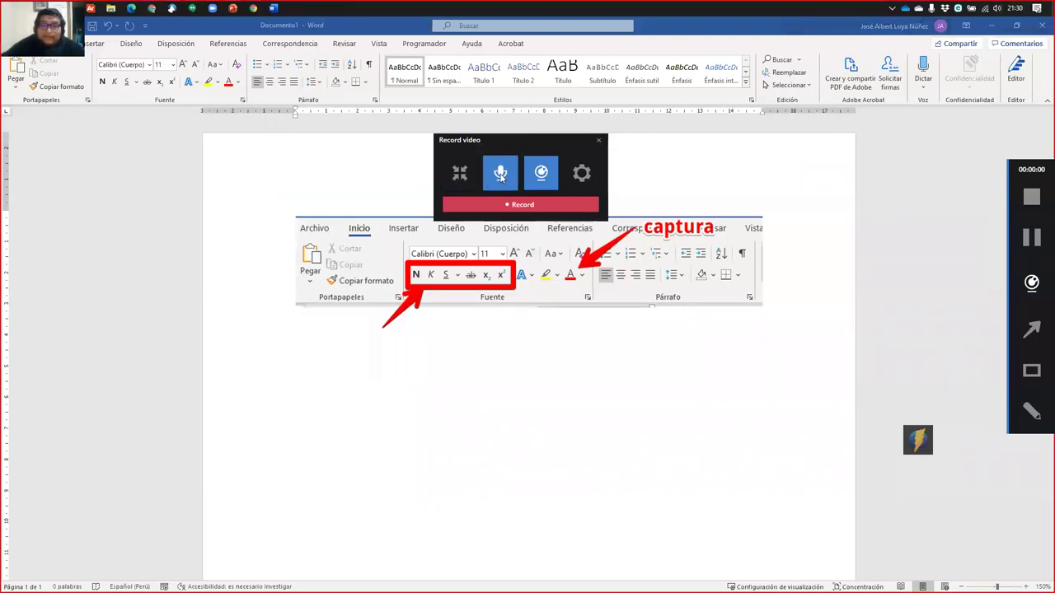
left_click(544, 177)
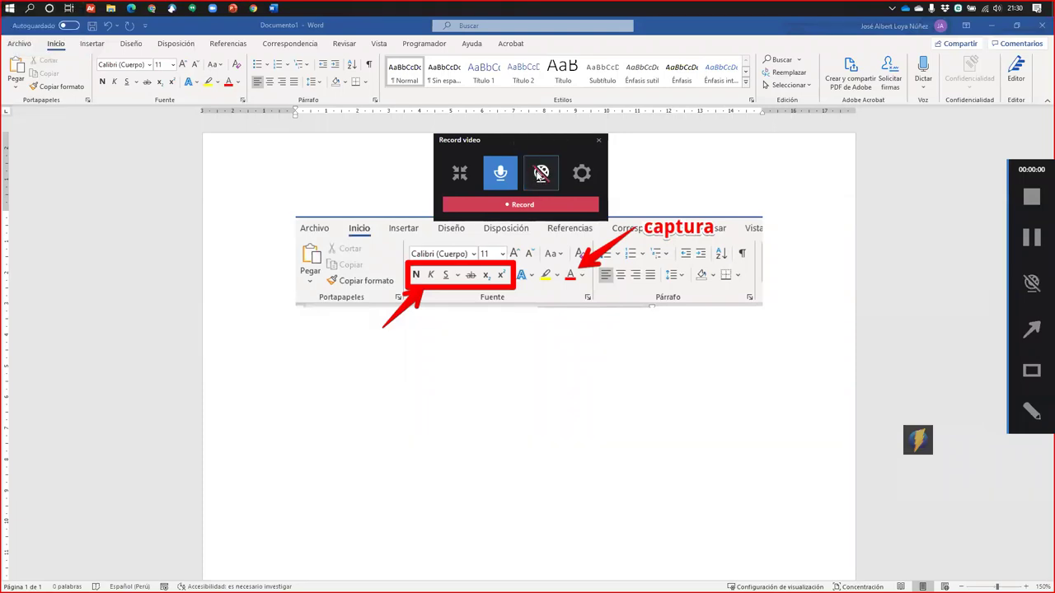
left_click(540, 175)
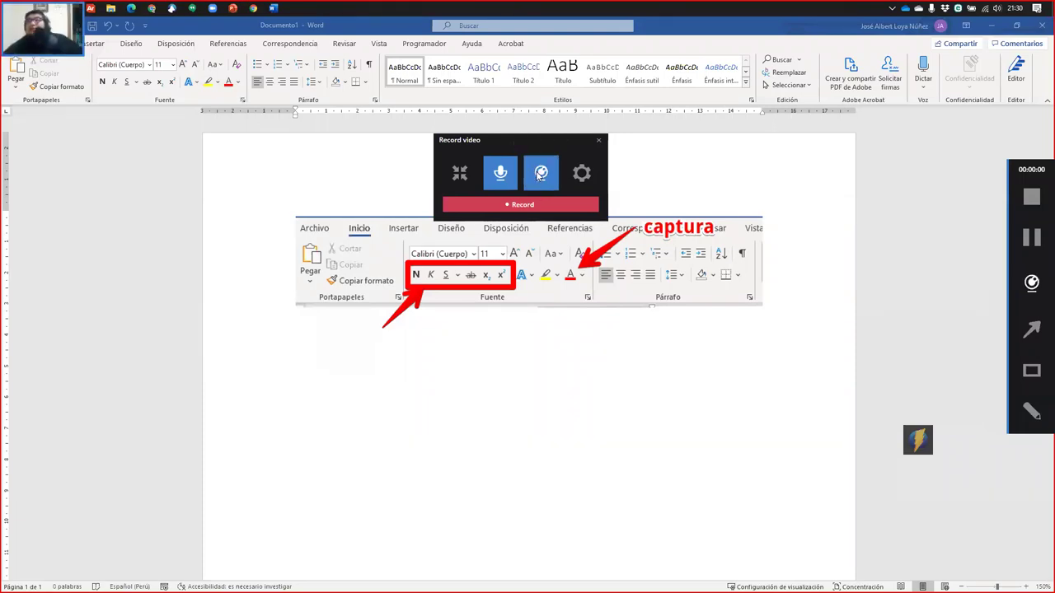
left_click(581, 171)
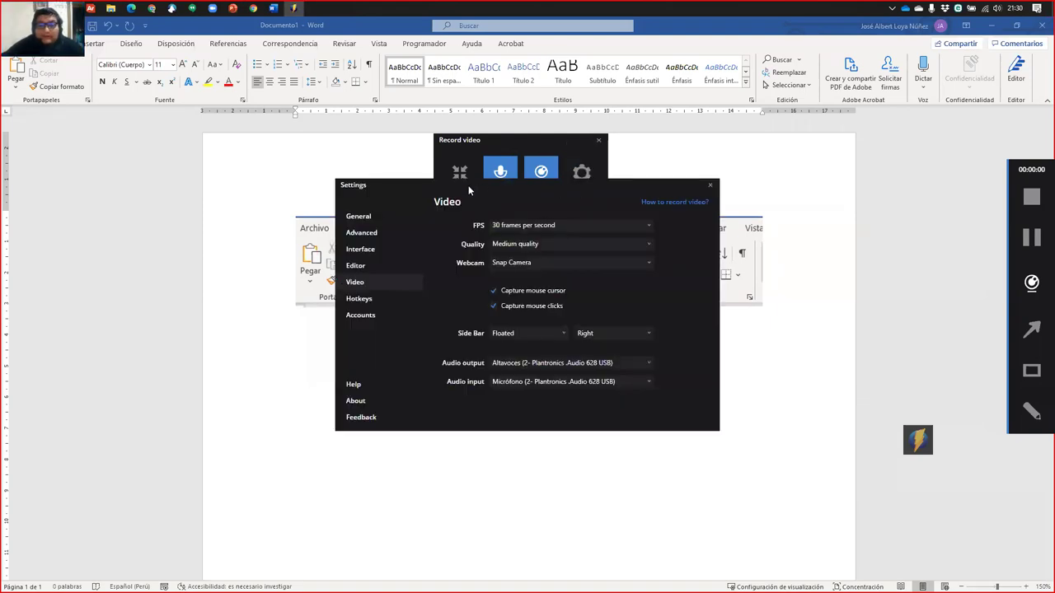
Review the Advanced, Interface, Editor and Video settings pages, close Settings, and raise the Record video panel
left_click_drag(469, 191, 331, 127)
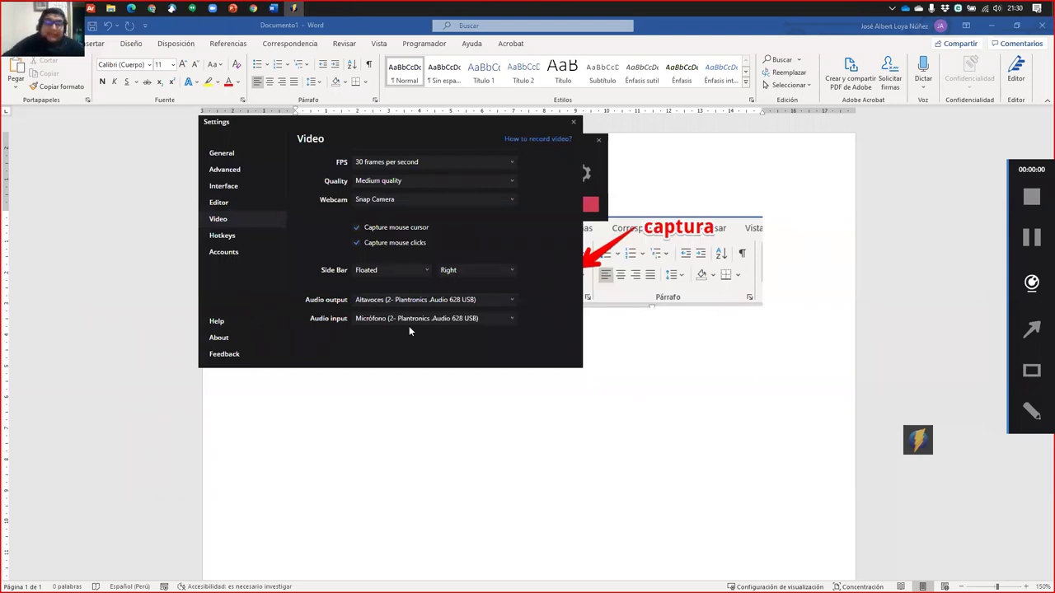
left_click(224, 169)
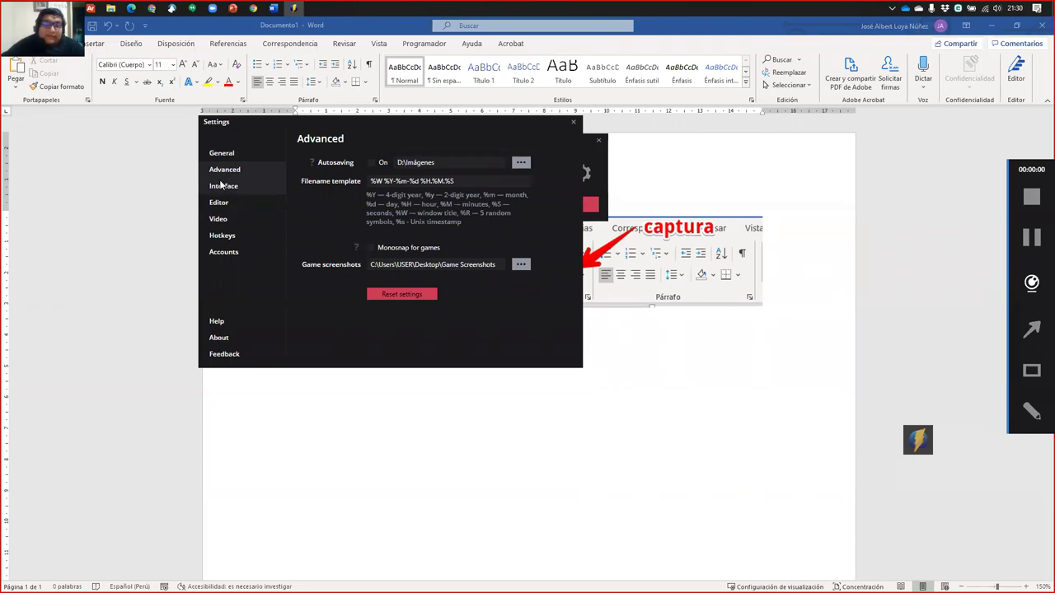
left_click(223, 187)
left_click(218, 203)
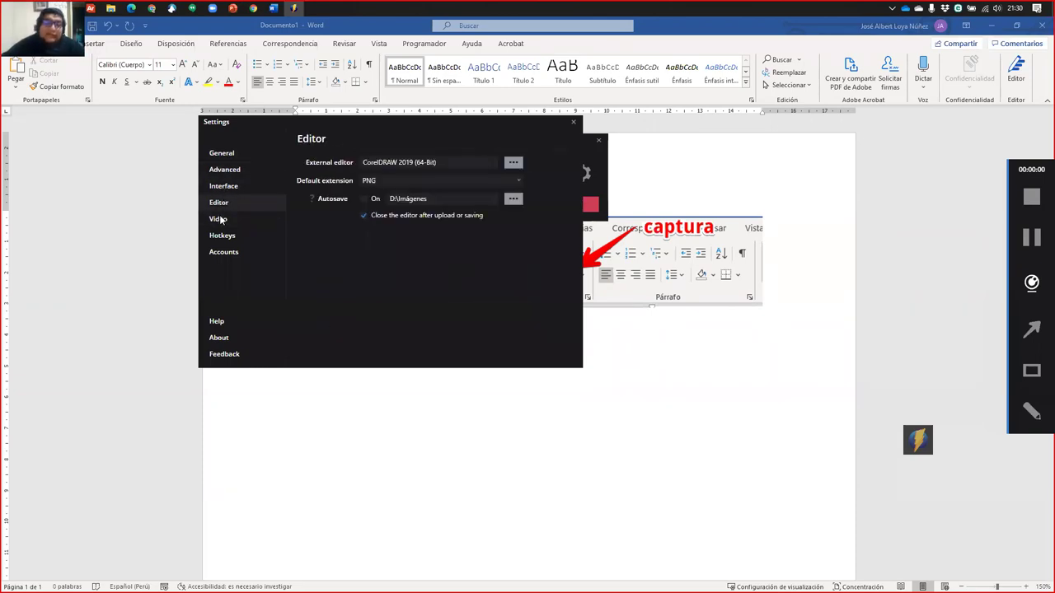
left_click(219, 220)
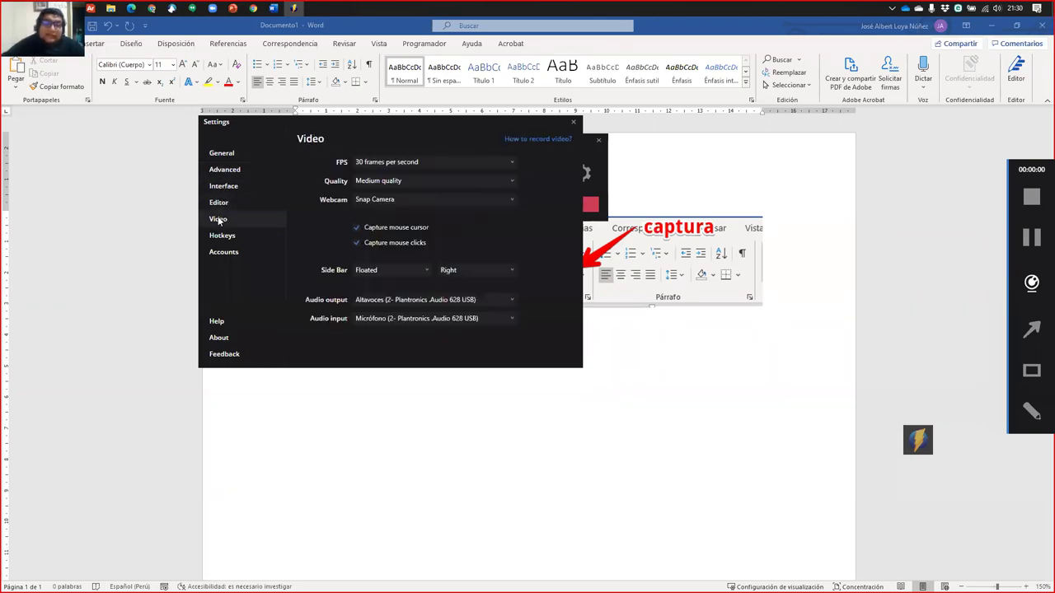
left_click(574, 121)
left_click_drag(542, 143, 511, 74)
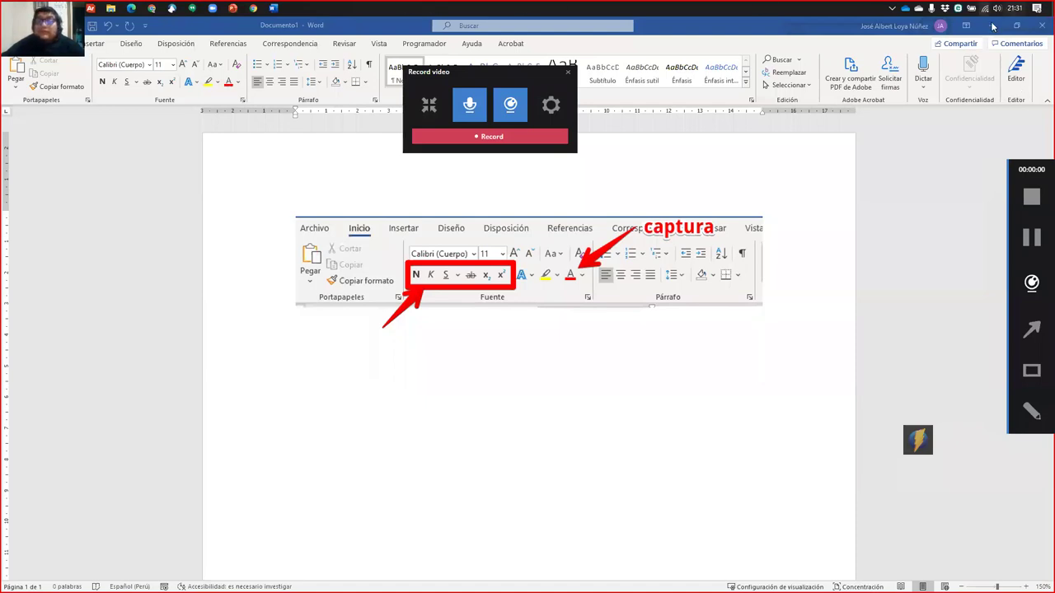
Minimize Word and bring the Chrome browser window to the front
left_click(273, 8)
left_click(253, 8)
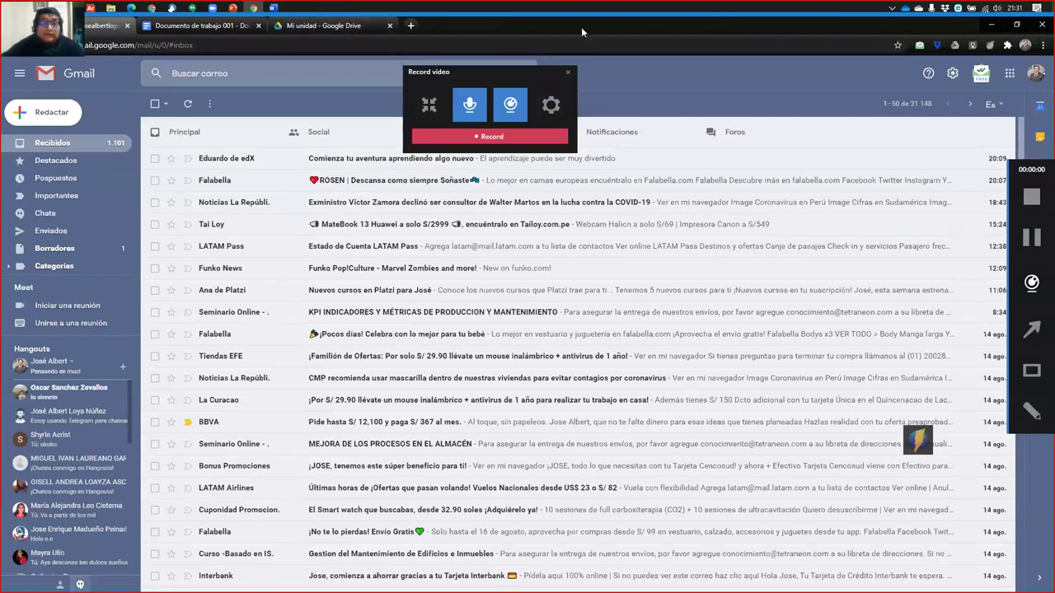
left_click(253, 8)
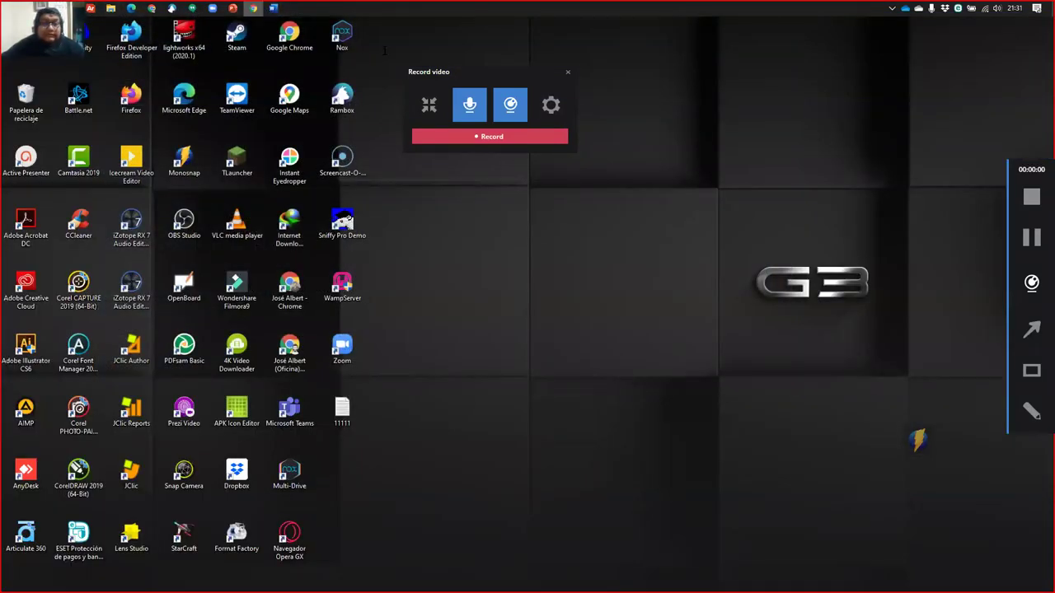
key("alt+Tab")
Search Google for 'monospan' in a new browser tab
left_click(408, 31)
type("monospan")
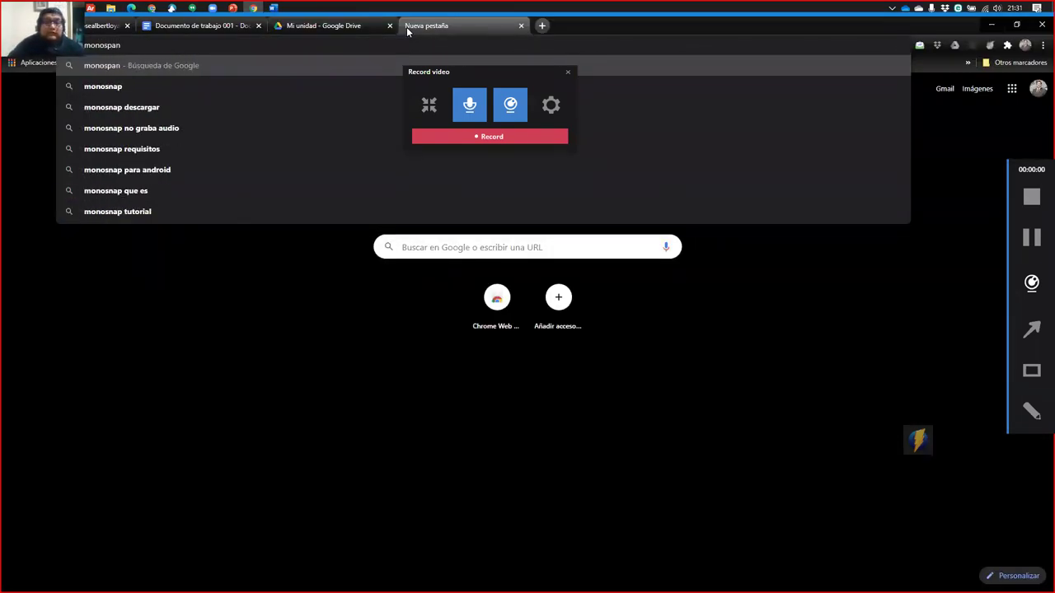
key("Down")
key("Return")
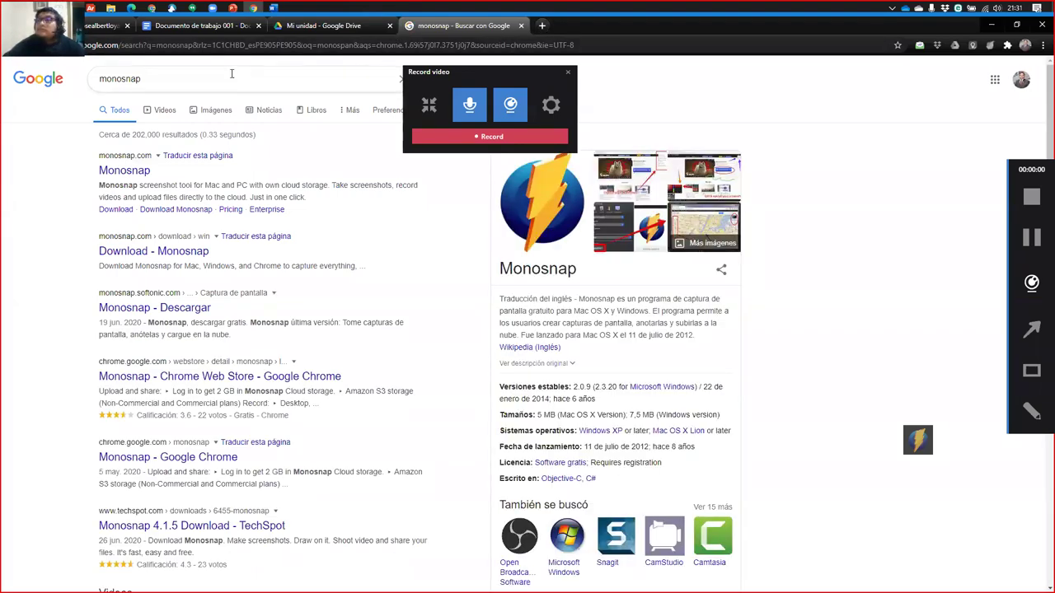
Open the monosnap.com homepage, accept all cookies, and minimize Chrome
left_click(128, 171)
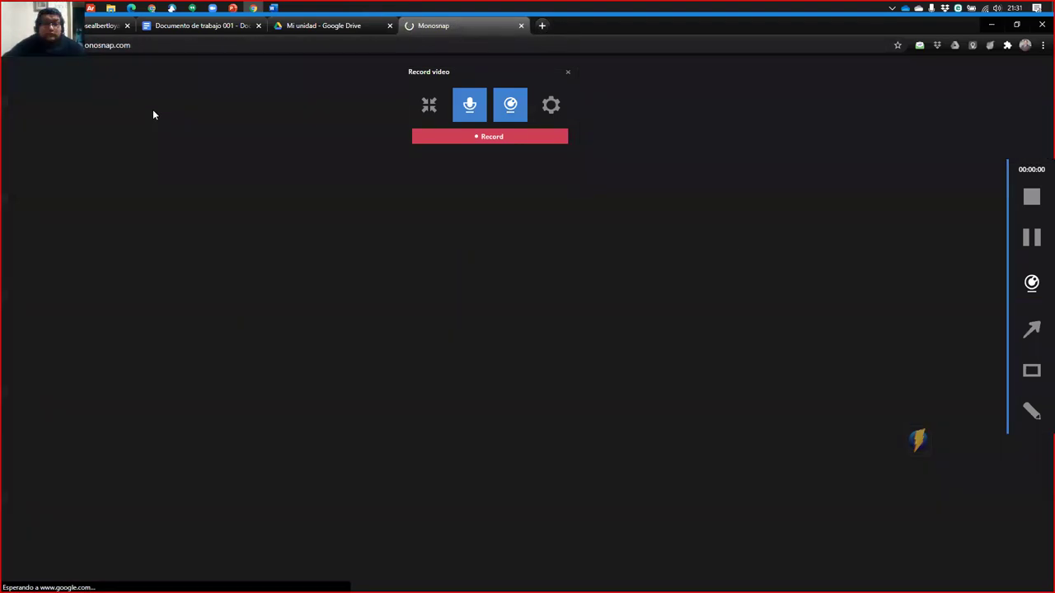
left_click(174, 48)
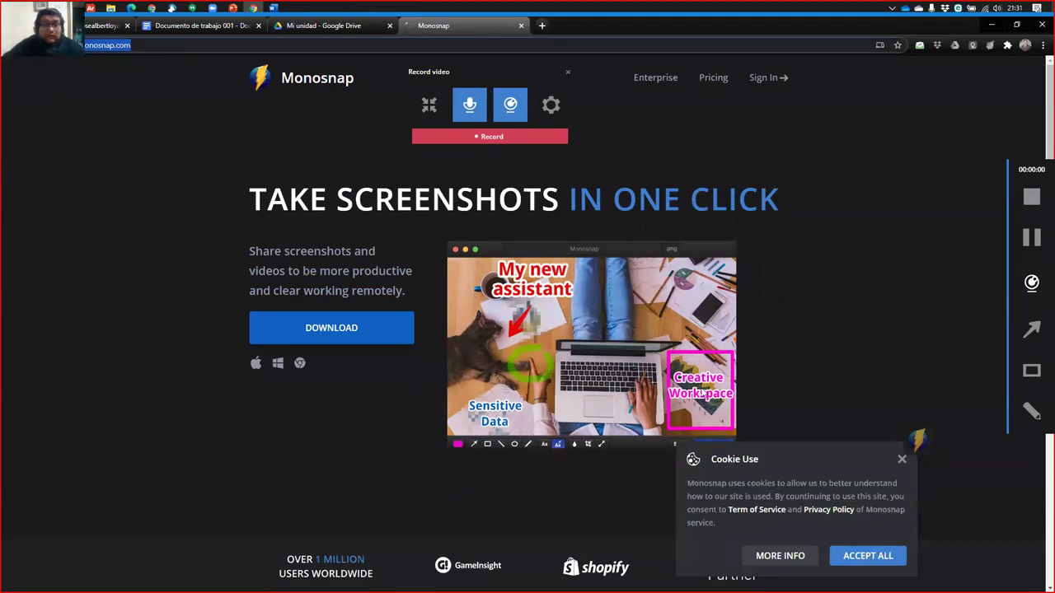
left_click(902, 460)
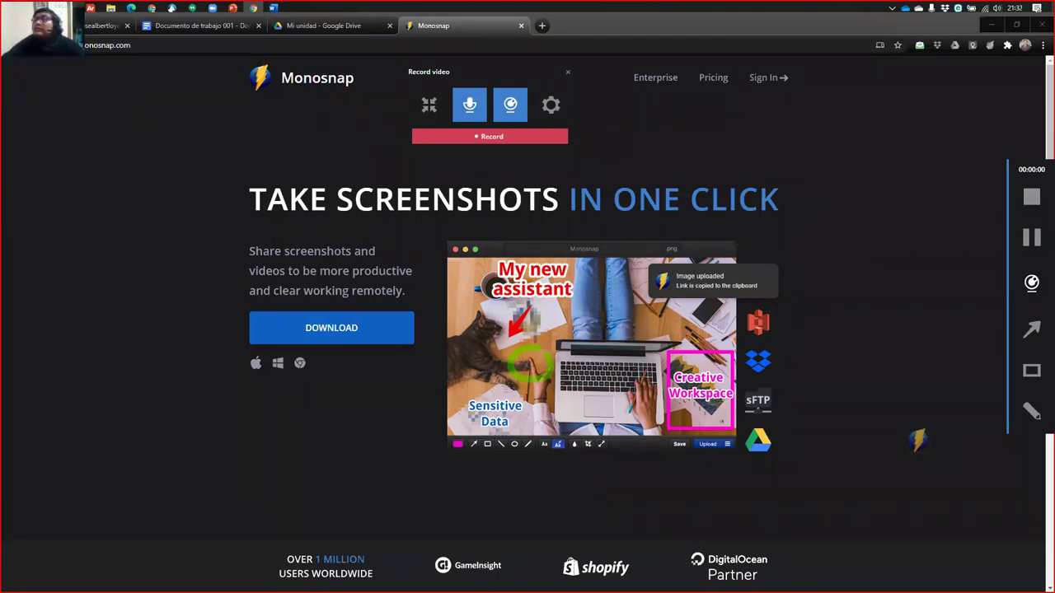
left_click(995, 26)
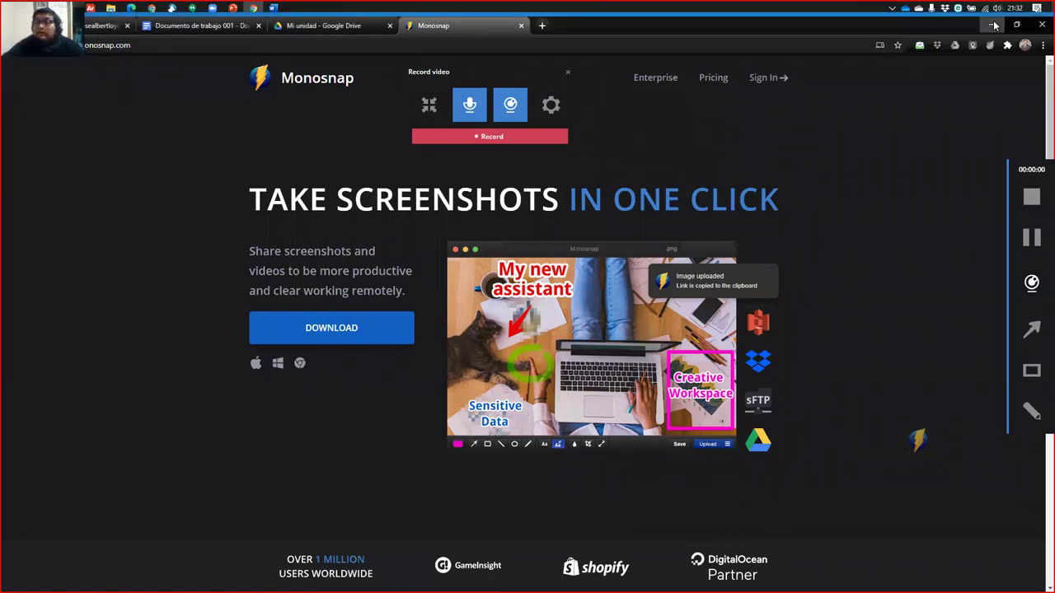
left_click(995, 26)
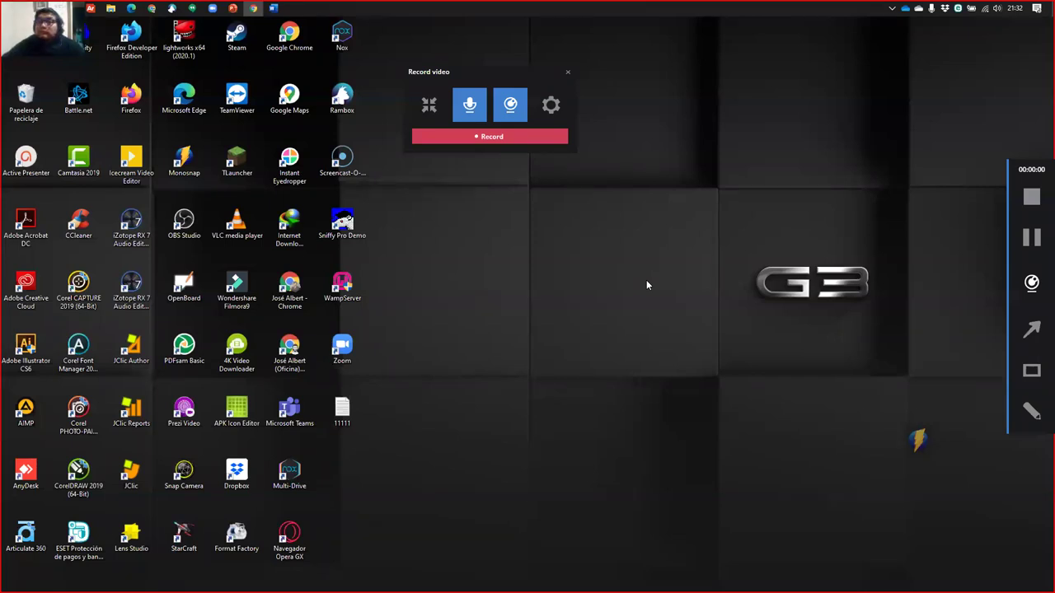
left_click(276, 10)
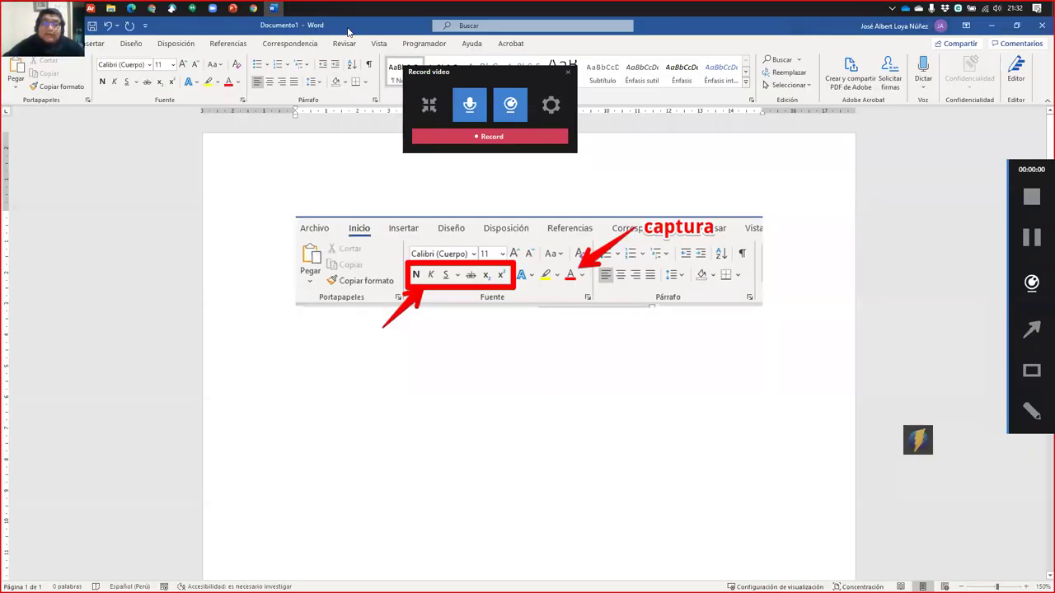
left_click(308, 241)
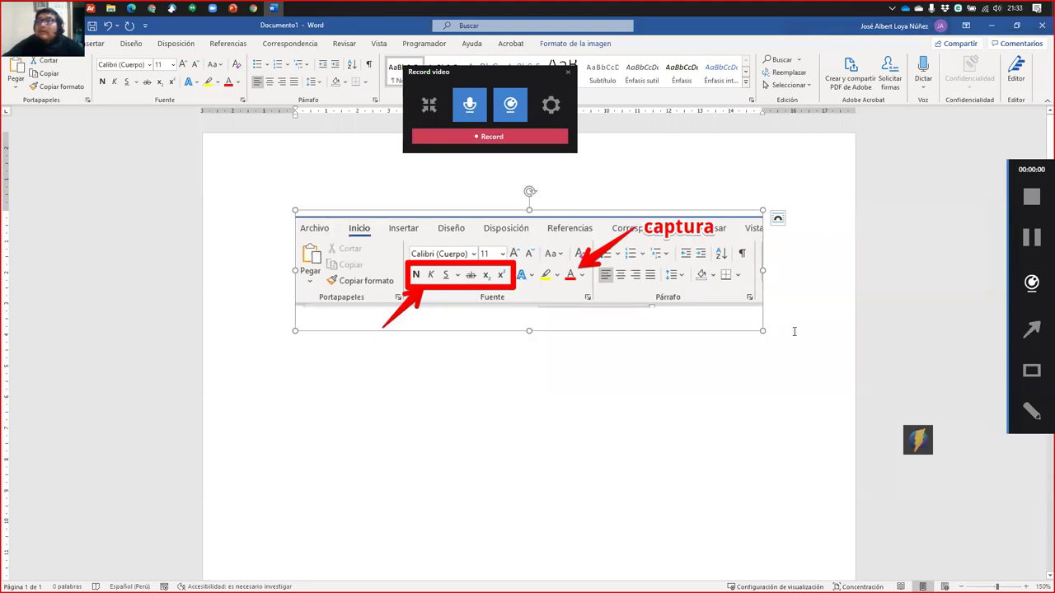
left_click(995, 27)
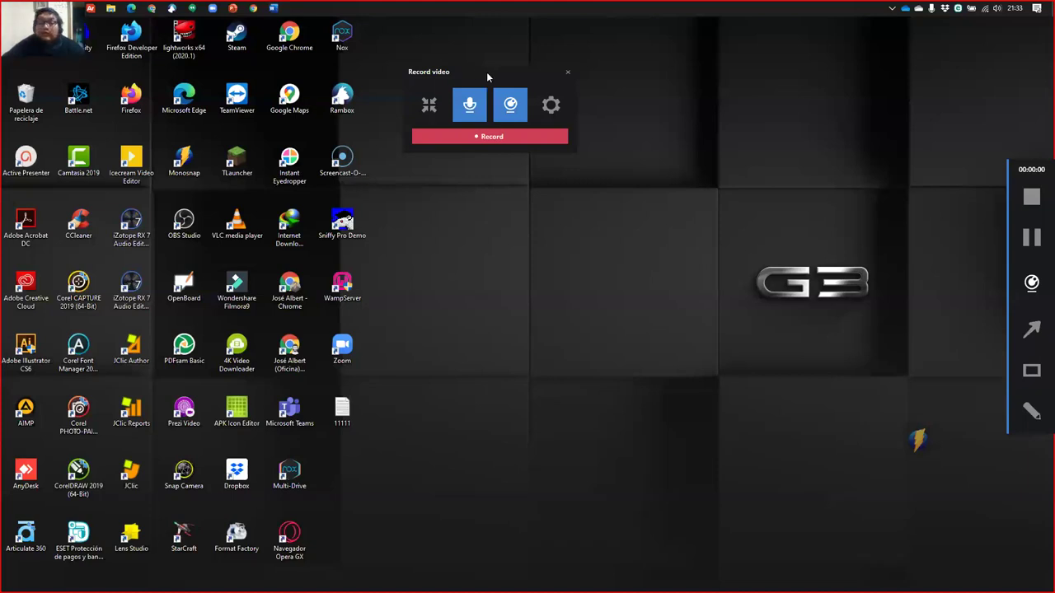
Bring up Monosnap's Record video panel from its notification-area tray icon menu
left_click(892, 9)
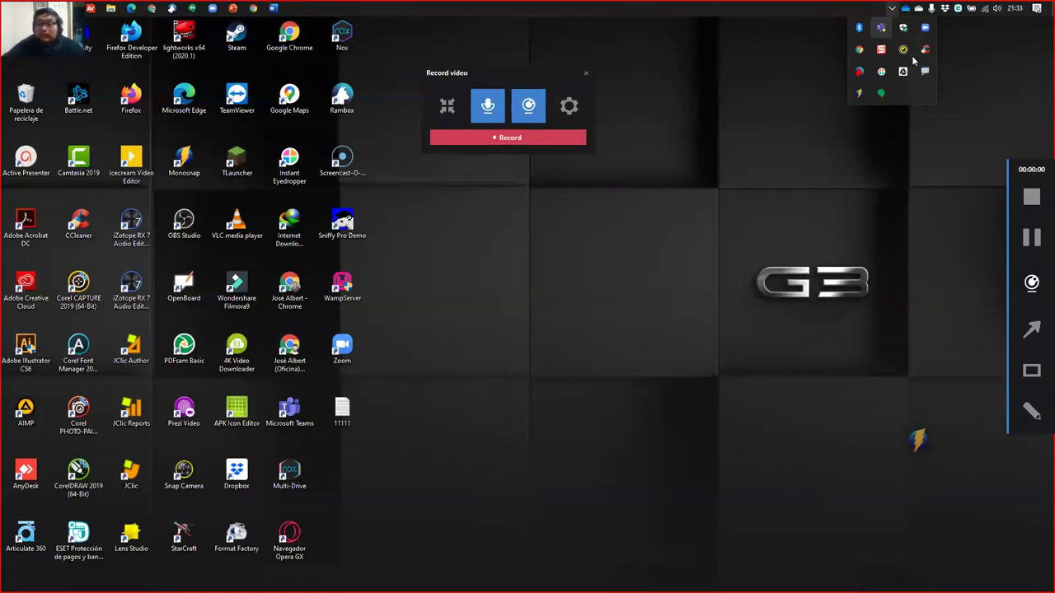
right_click(862, 74)
left_click(890, 93)
left_click(742, 114)
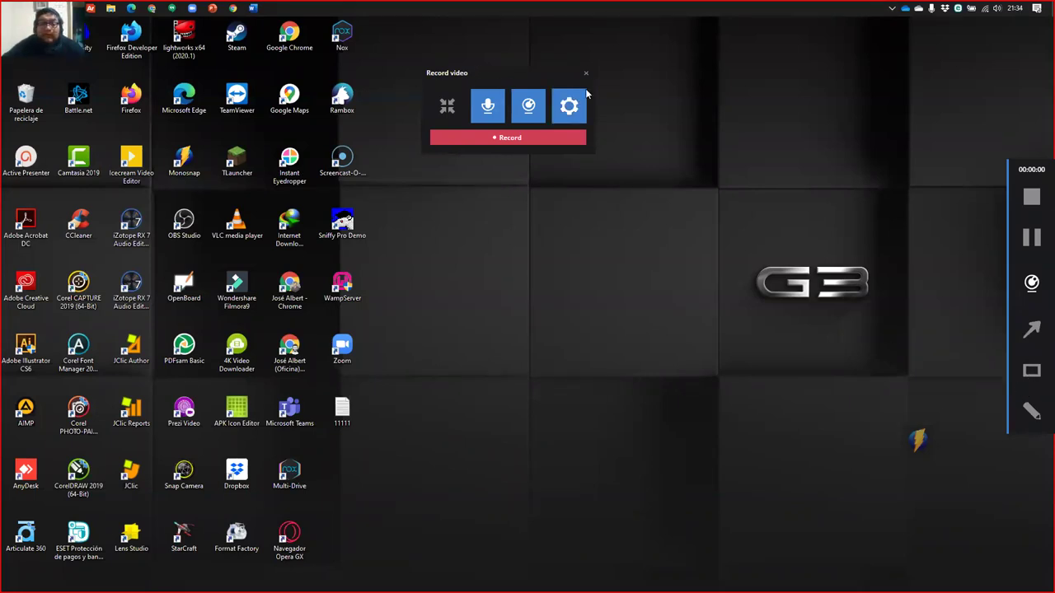
Reposition the recording panel and webcam preview, then switch the webcam off
left_click_drag(512, 84, 601, 103)
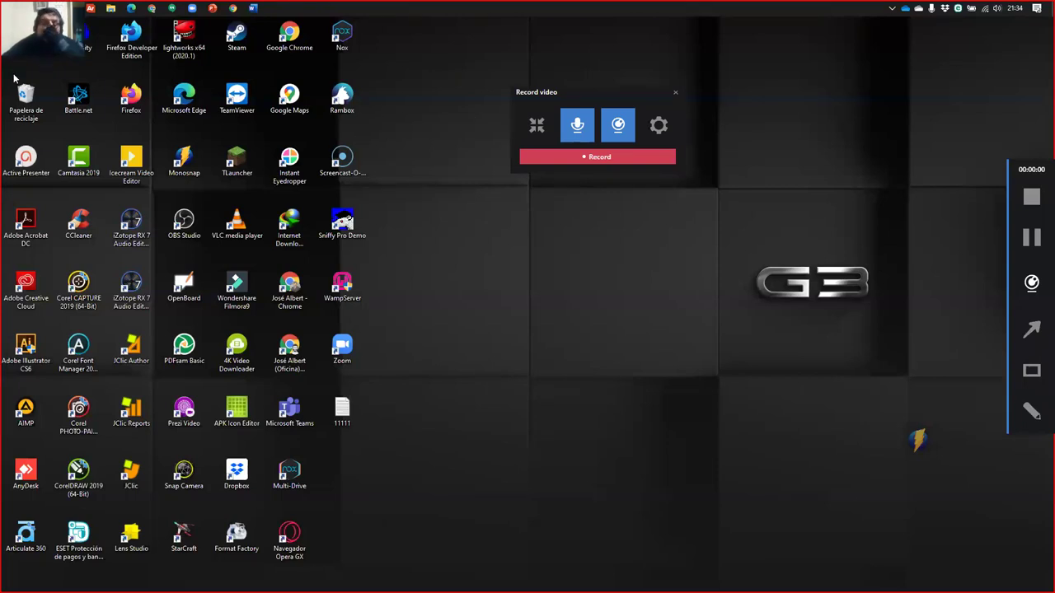
left_click_drag(73, 46, 482, 252)
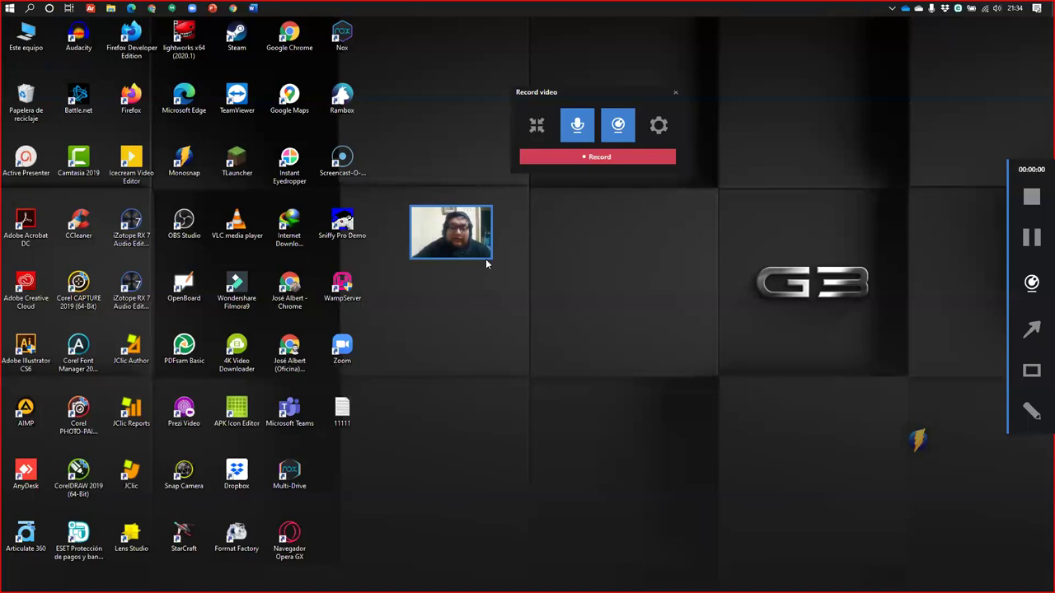
left_click_drag(486, 258, 516, 248)
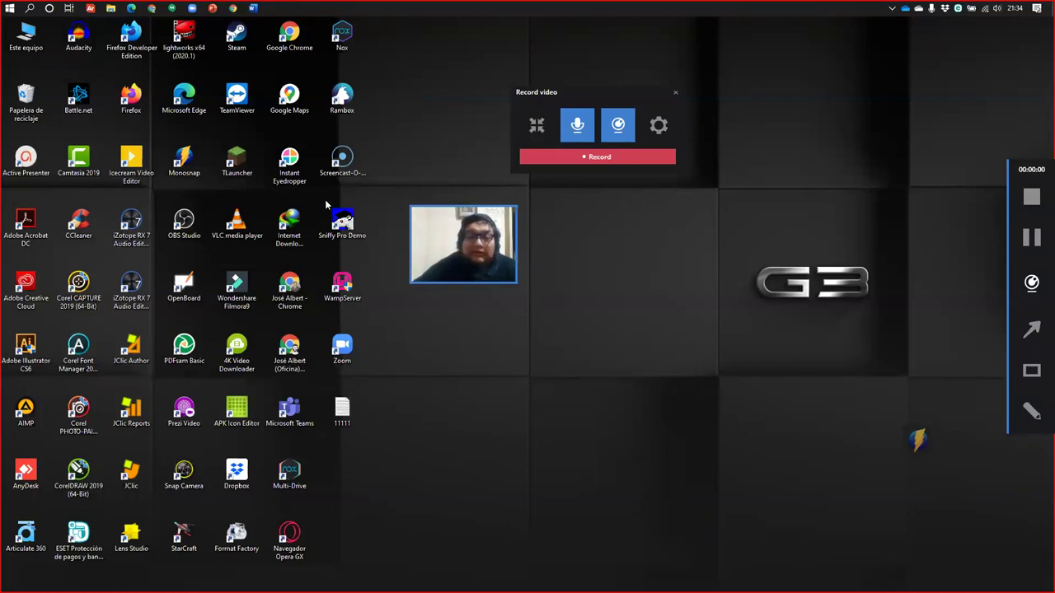
left_click(619, 124)
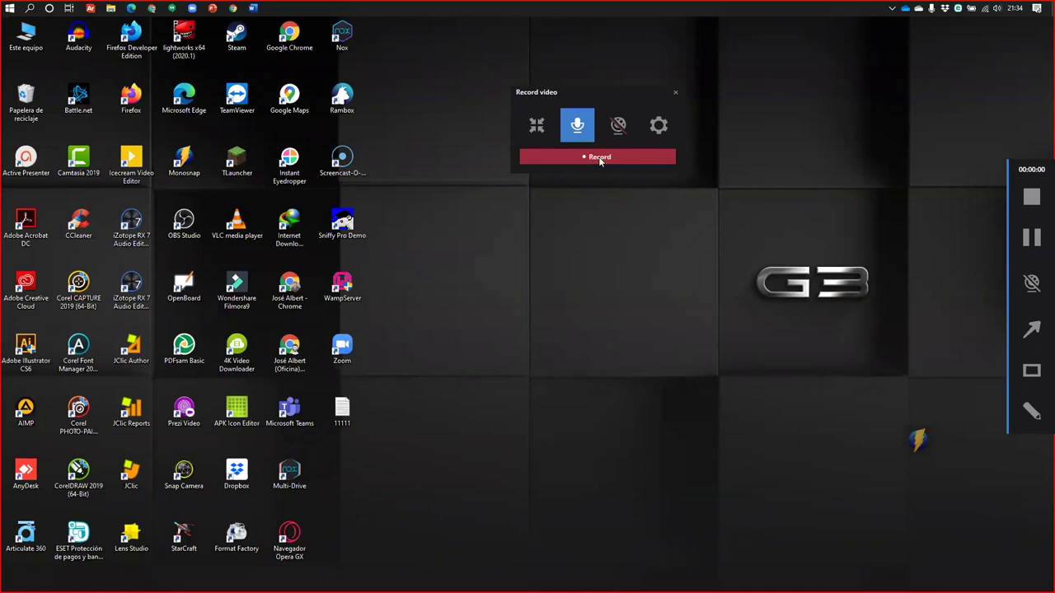
Start the screen recording and add an empty line below the screenshot in Word
left_click(599, 158)
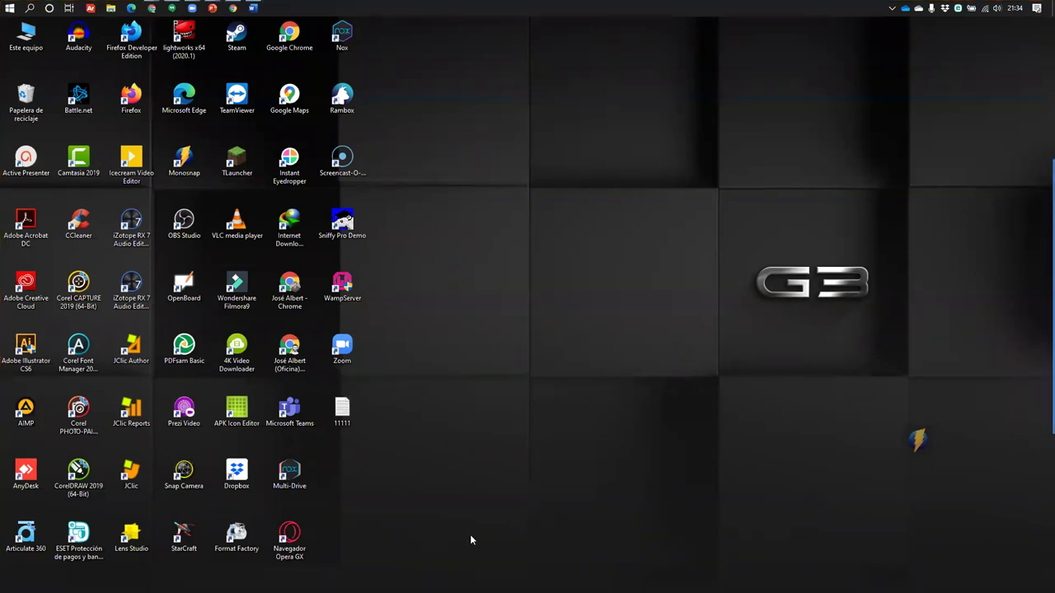
left_click(253, 8)
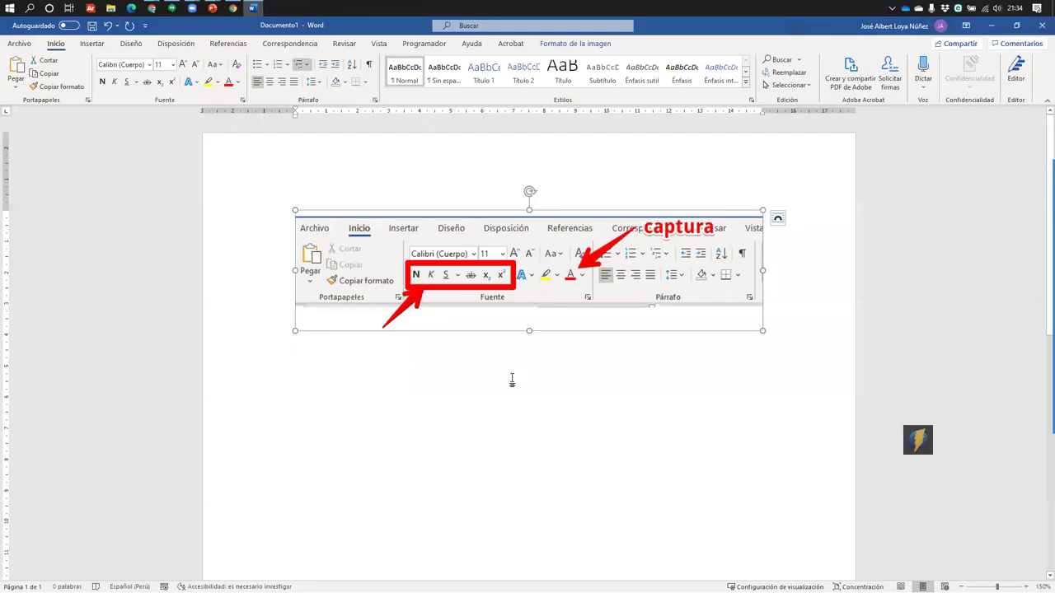
left_click(835, 275)
key("Return")
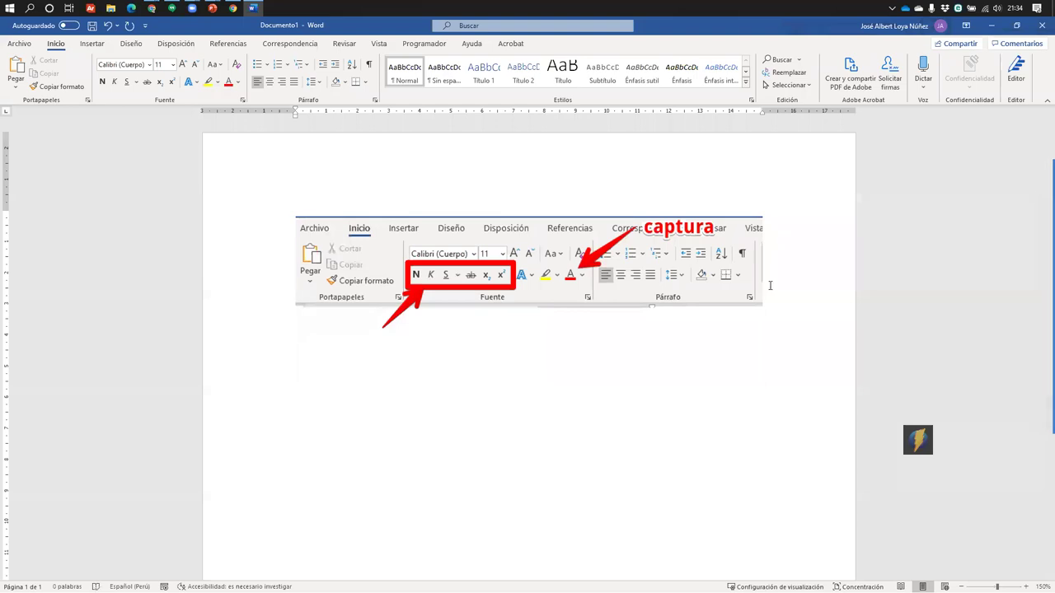
Draw a red box around the paragraph and styles commands and an arrow at the font group, then stop recording
mouse_move(1030, 414)
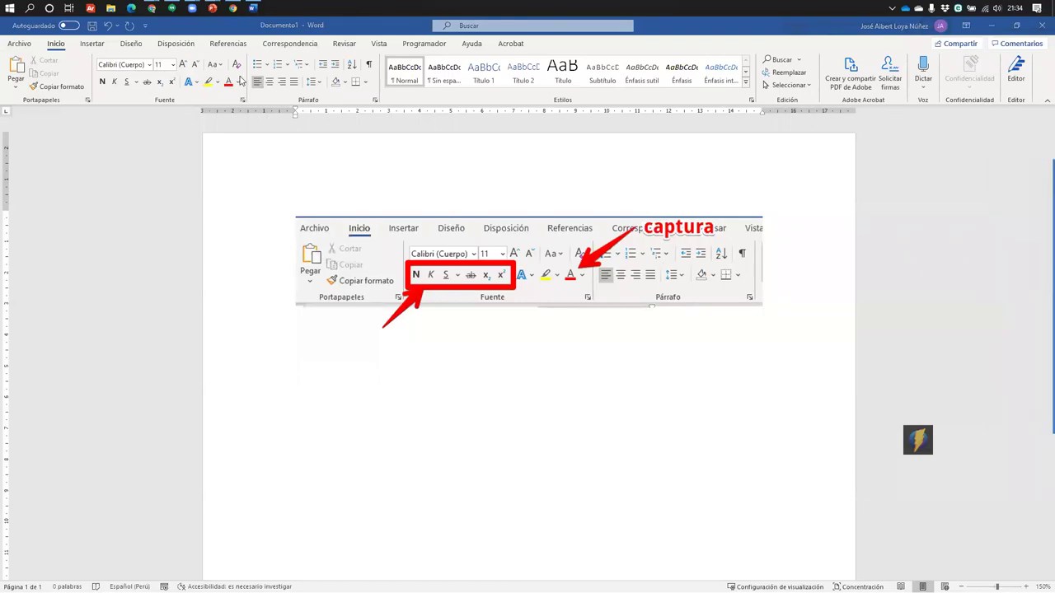
left_click_drag(236, 52, 581, 105)
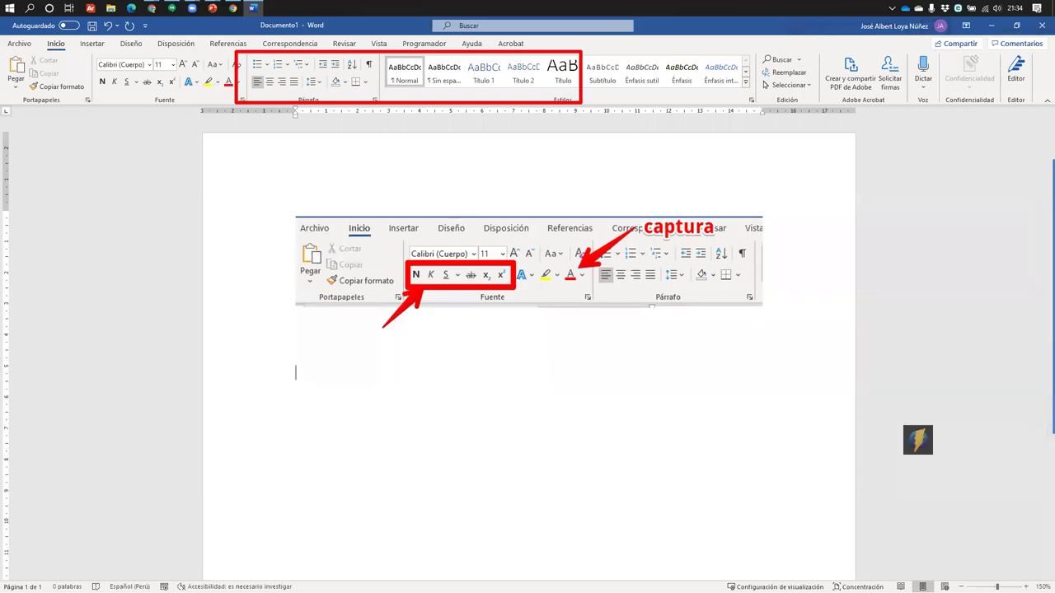
mouse_move(1034, 416)
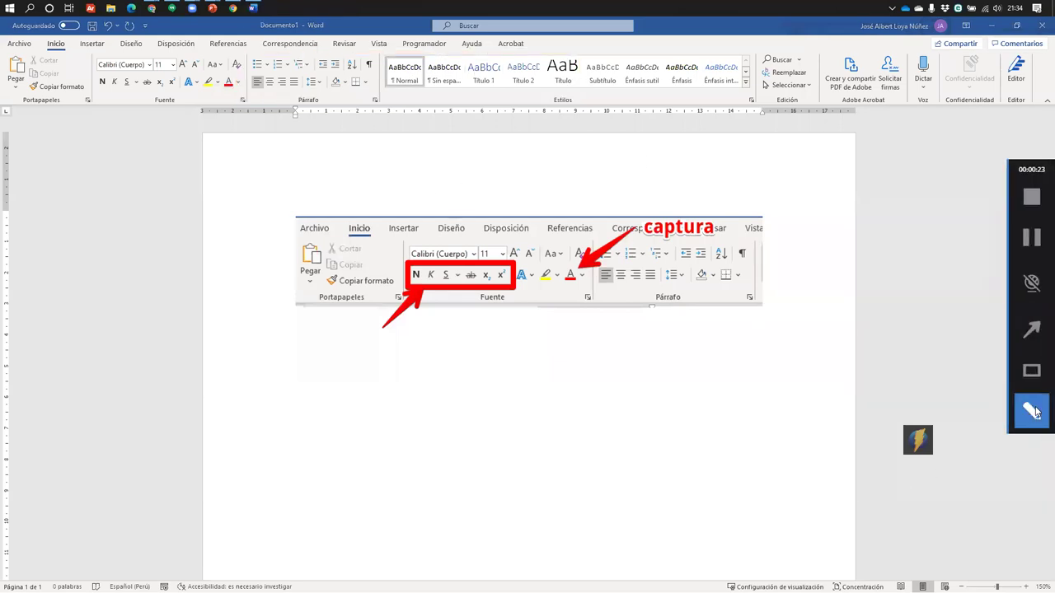
left_click(1031, 330)
left_click_drag(306, 175, 256, 85)
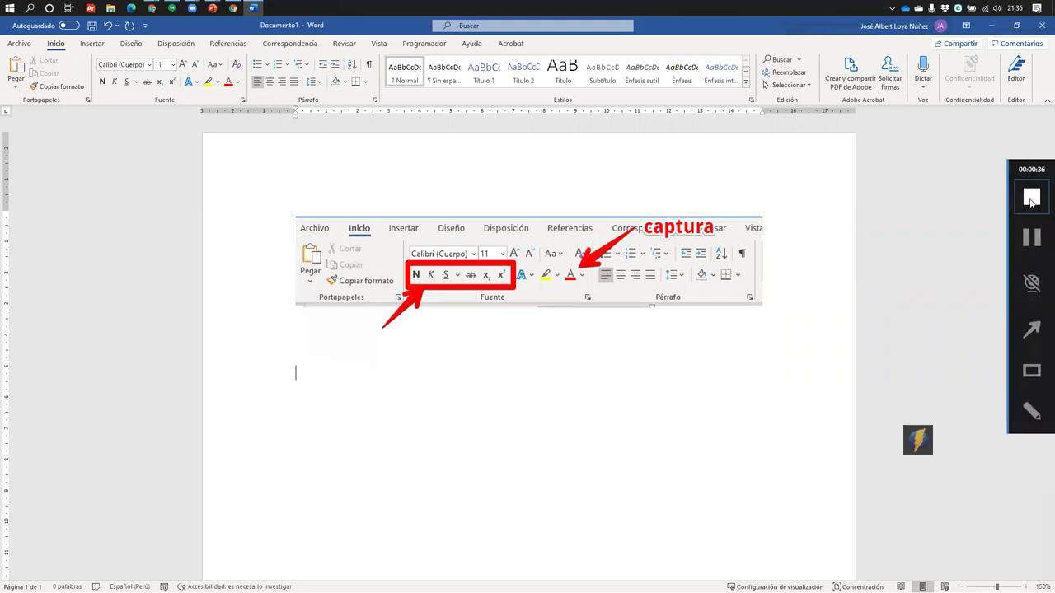
left_click(1032, 248)
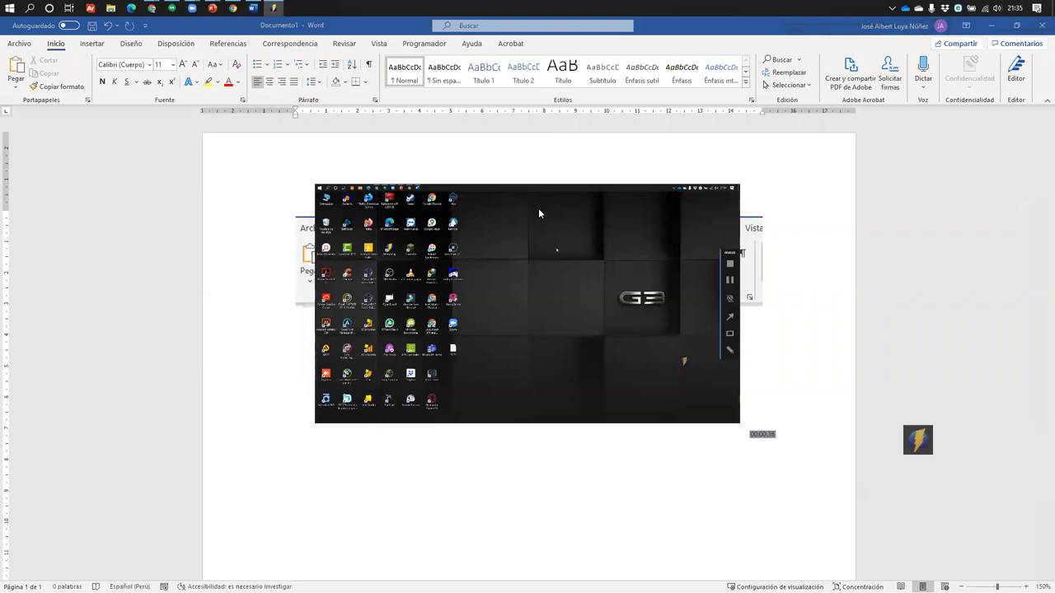
left_click(471, 269)
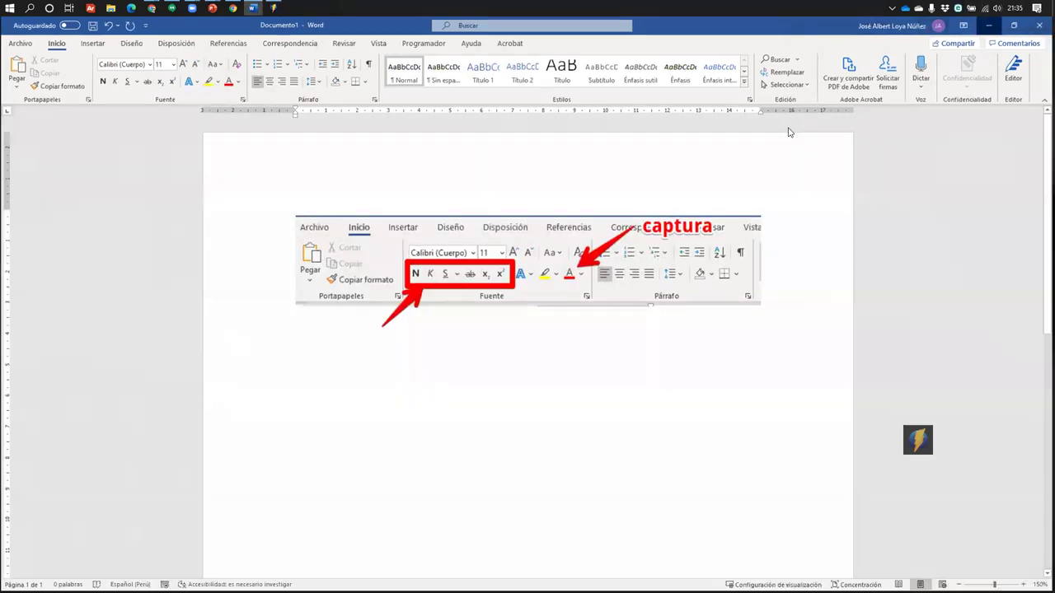
left_click(500, 268)
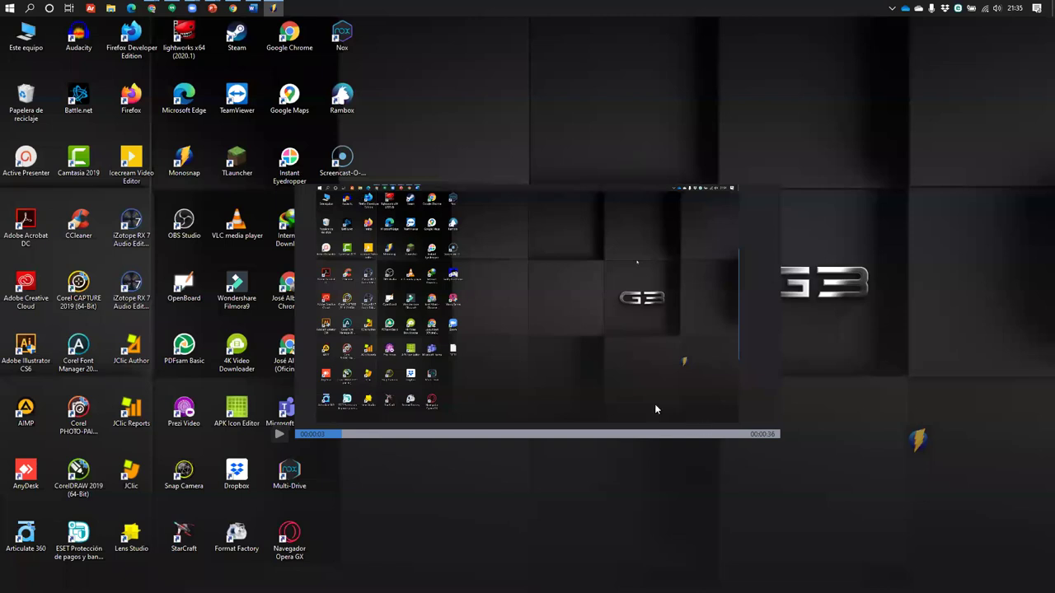
left_click(280, 433)
left_click(282, 435)
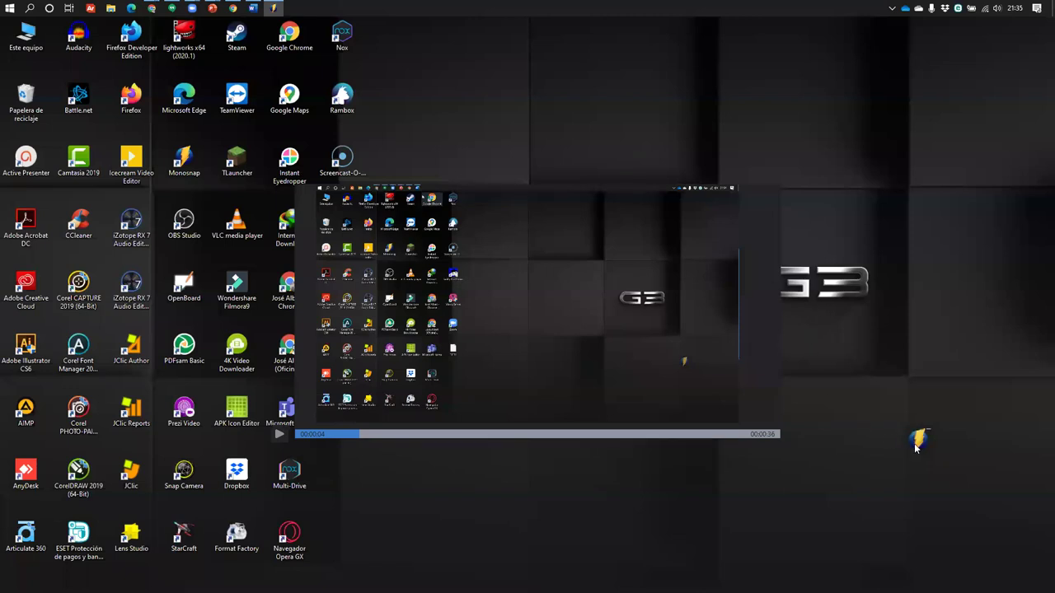
left_click(432, 198)
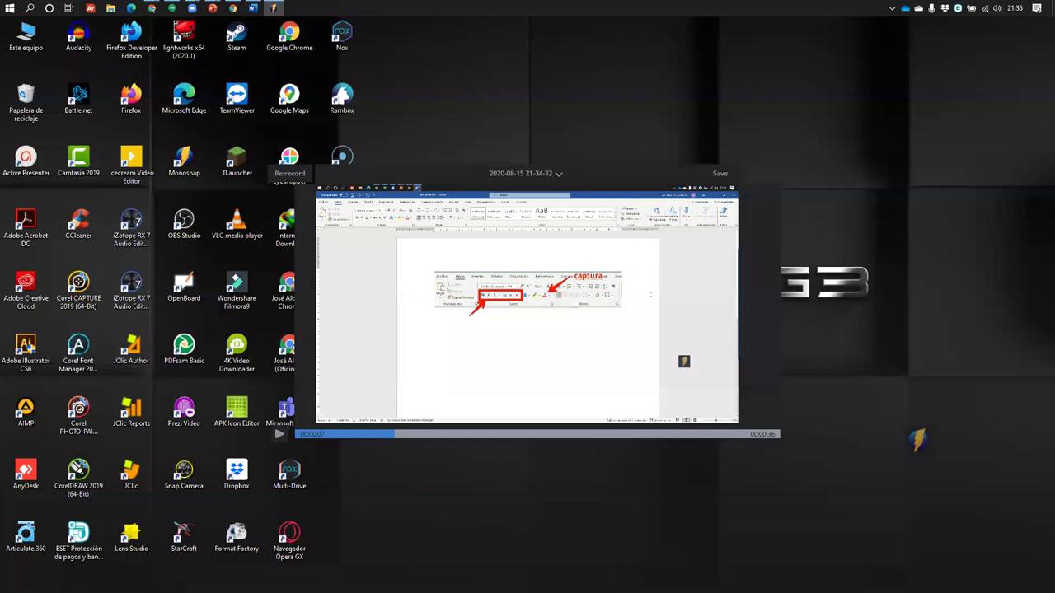
left_click(279, 433)
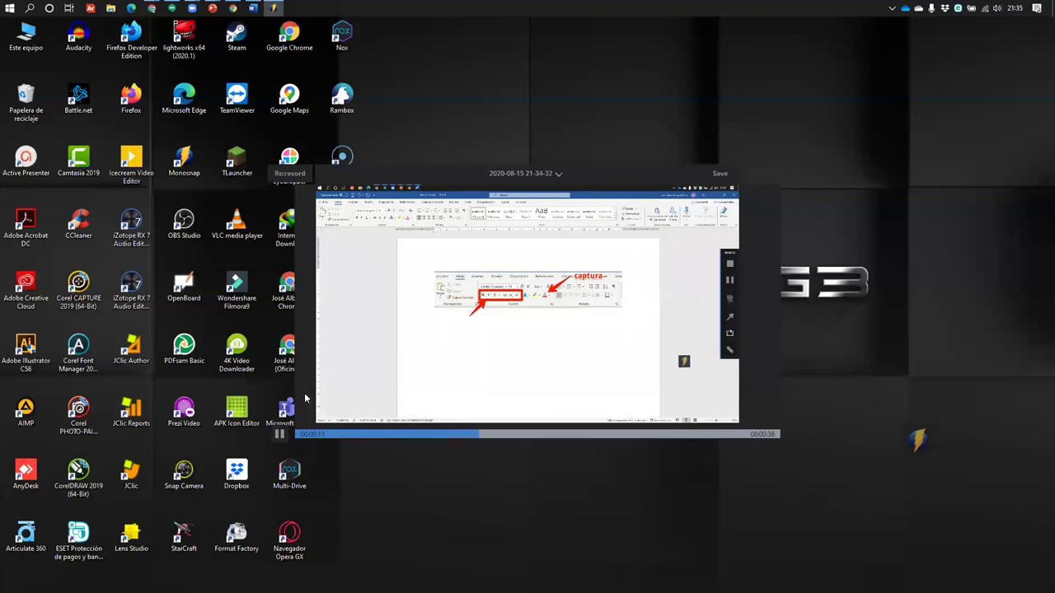
left_click(279, 434)
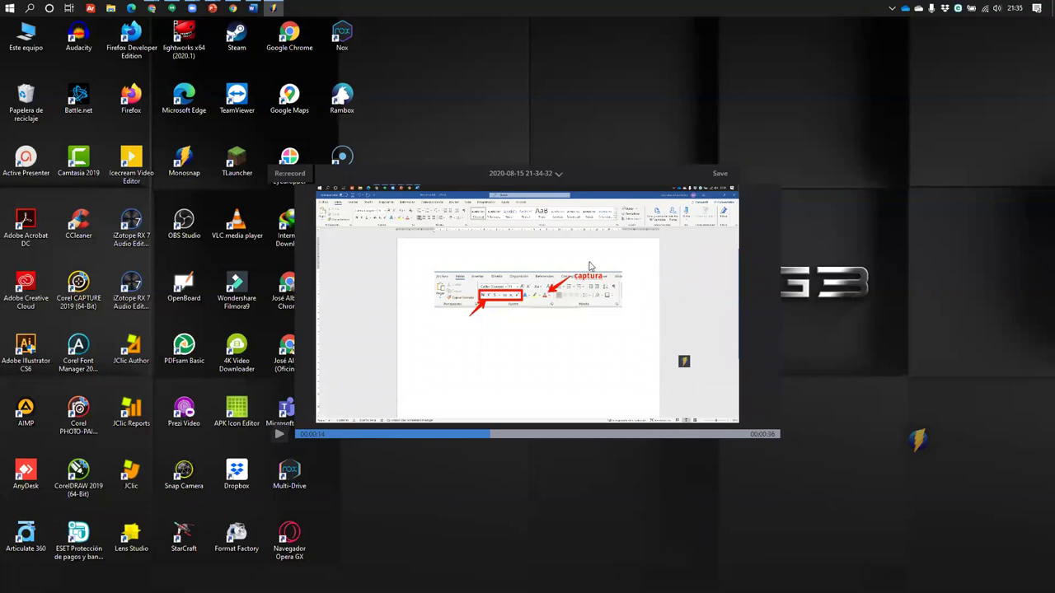
left_click(558, 177)
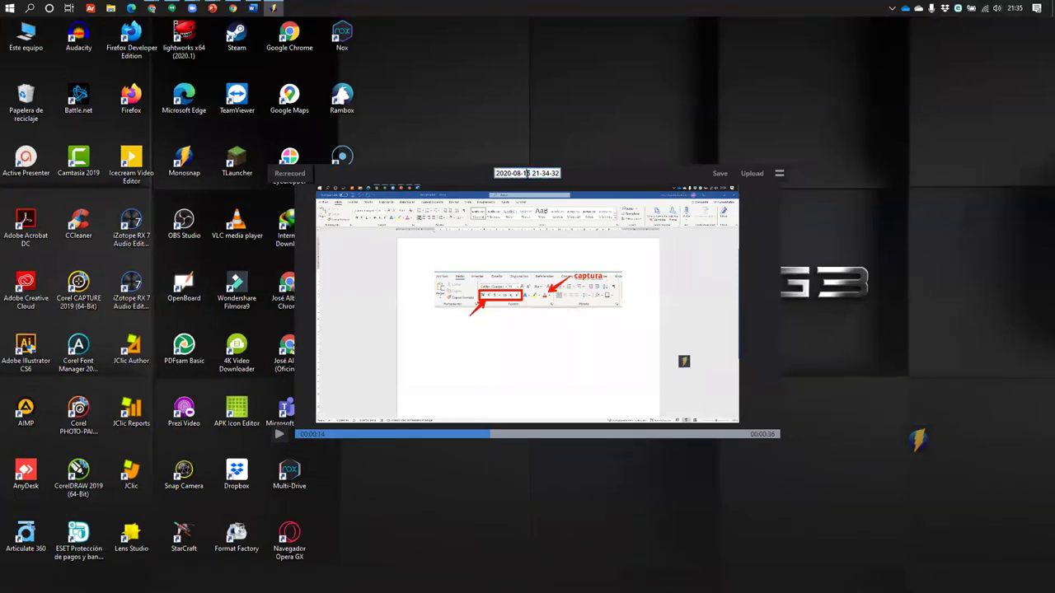
Rename the clip to 'Tutorial 01' and bring up its Save As dialog in Descargas
left_click(527, 174)
key("BackSpace")
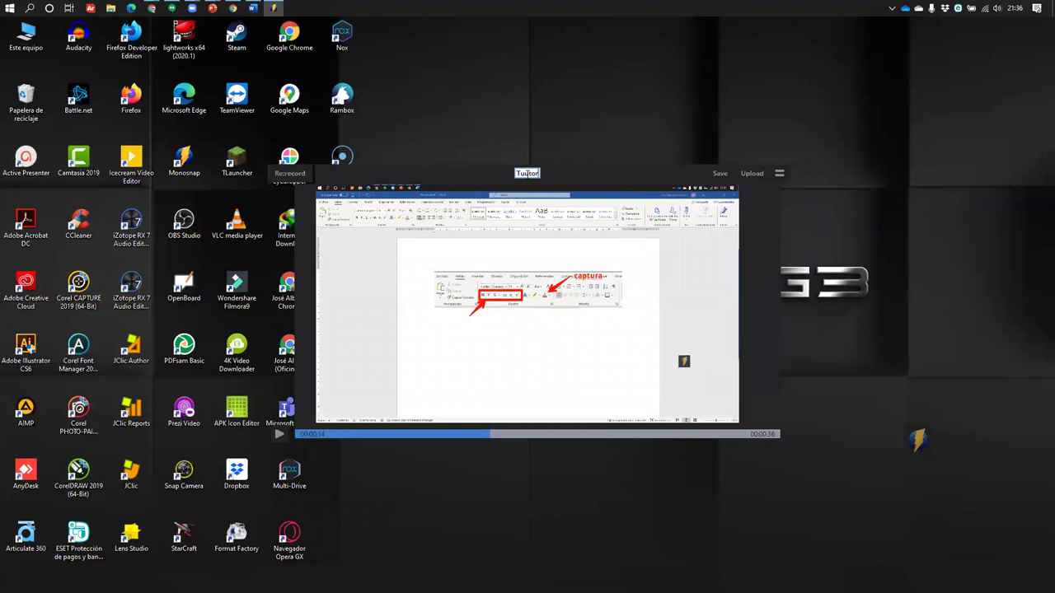
type("Tutorial 01")
key("BackSpace")
key("Return")
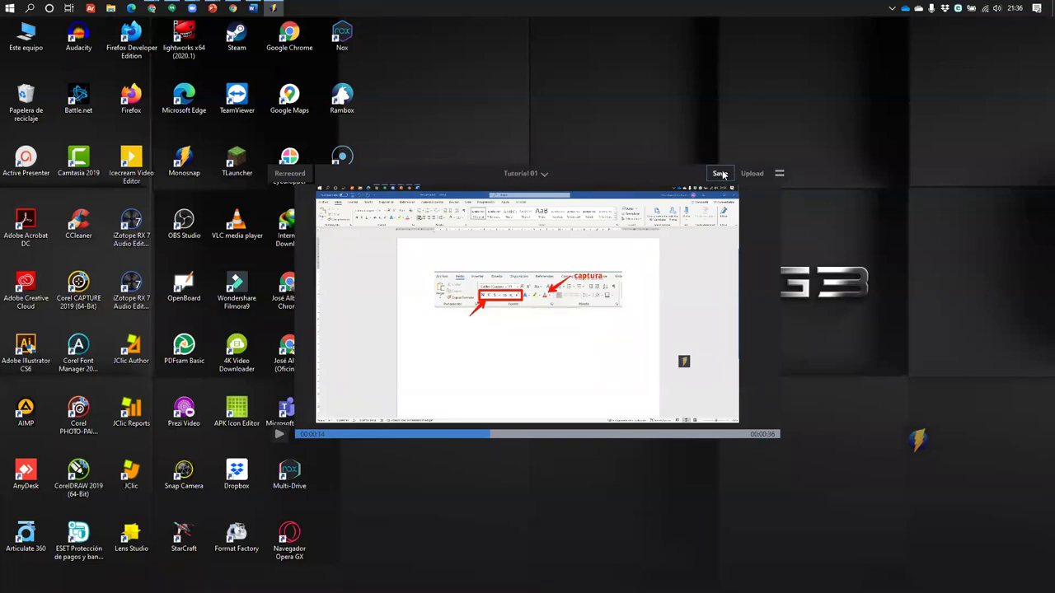
left_click(722, 174)
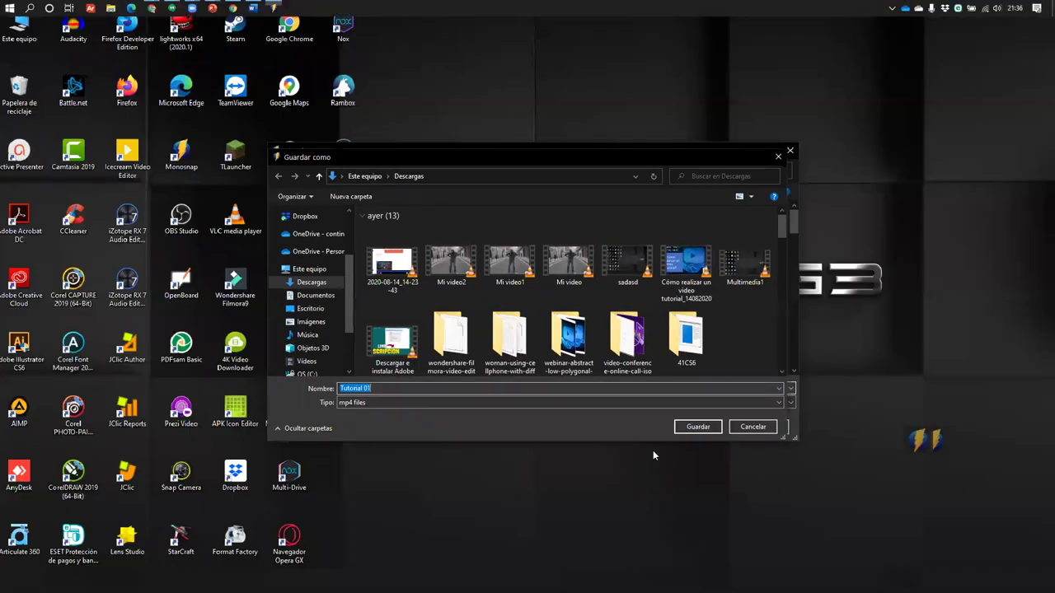
Save the clip in Descargas as 'Tutorial 0001' instead of replacing Tutorial 01
left_click(697, 428)
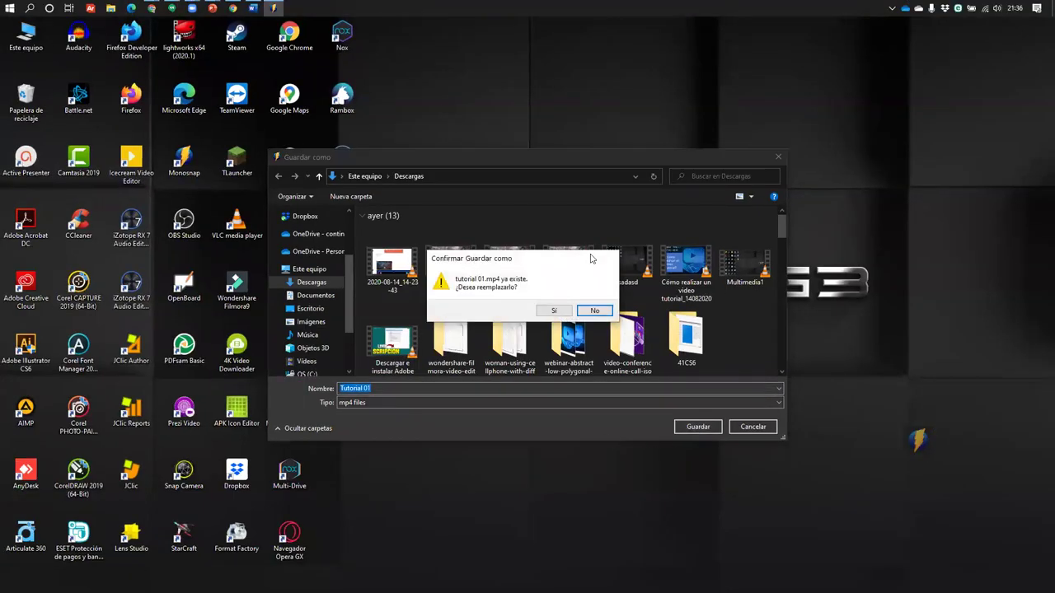
left_click(594, 311)
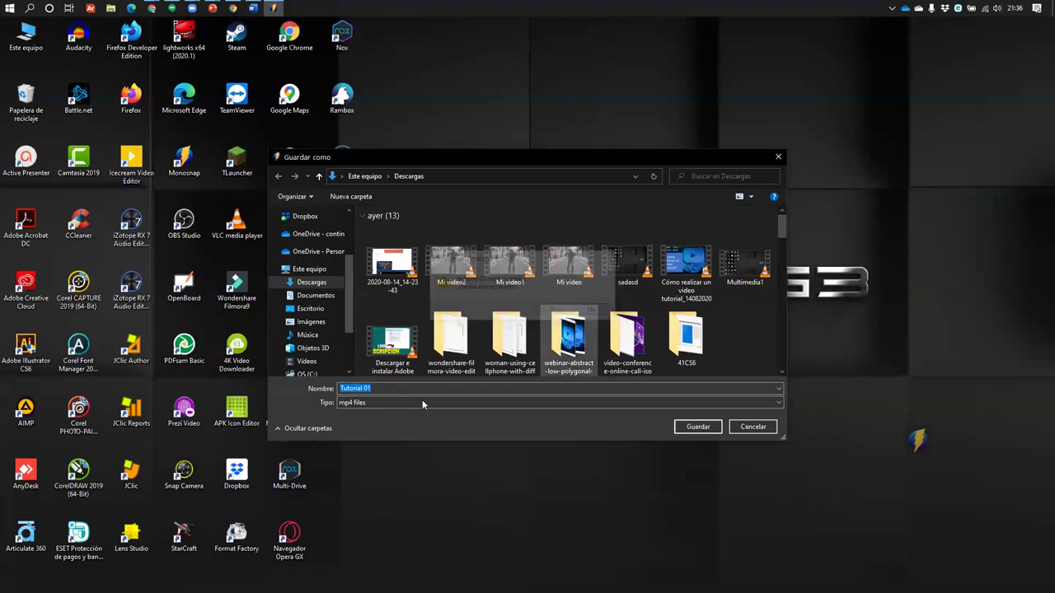
left_click(387, 387)
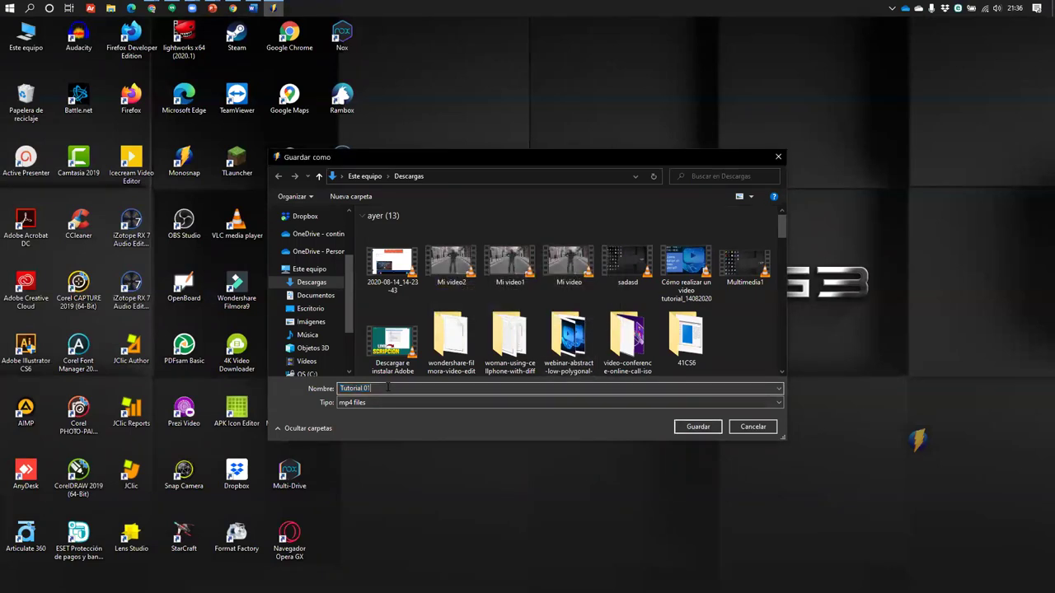
left_click(710, 432)
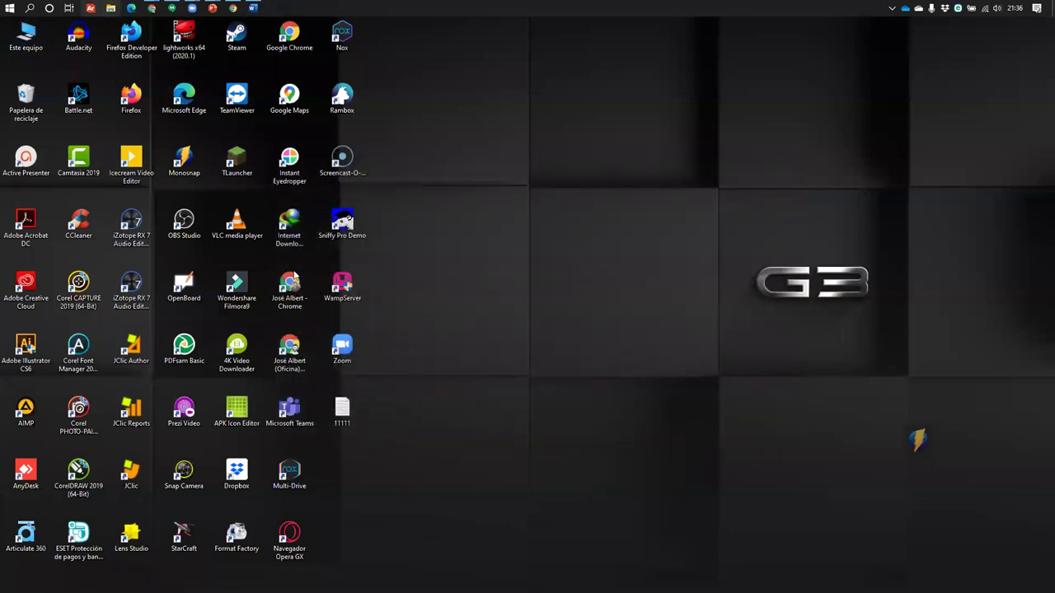
Open the Descargas folder in File Explorer and play Tutorial 0001 in VLC
key("super+e")
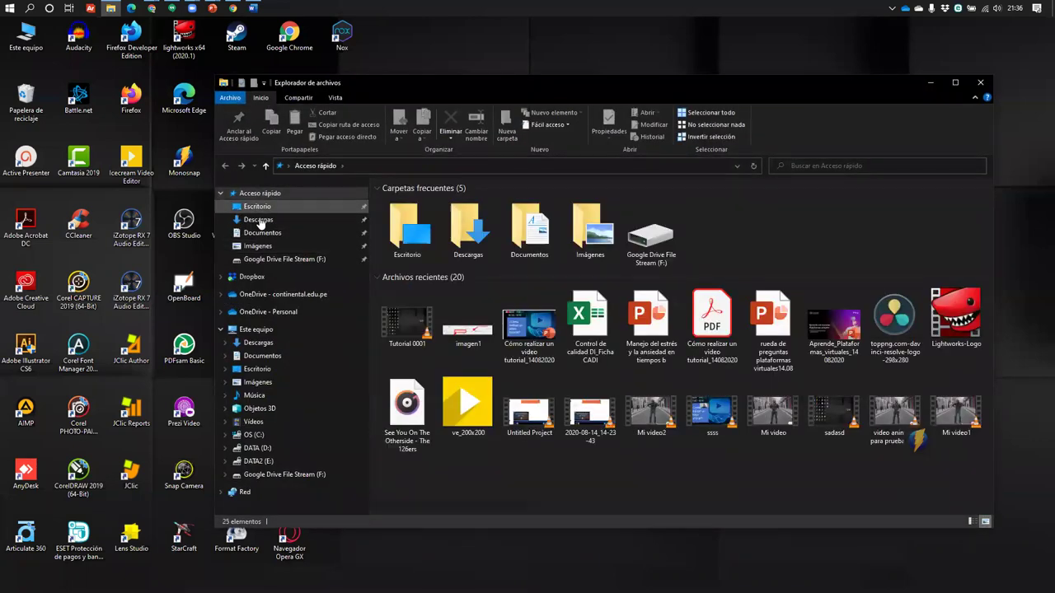
left_click(258, 219)
left_click(417, 230)
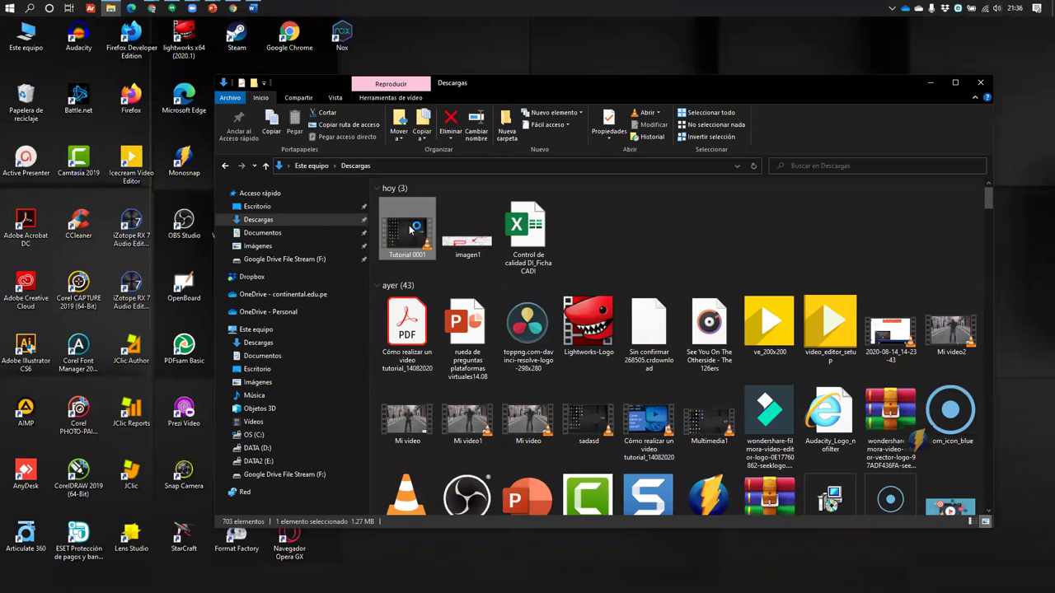
double_click(400, 246)
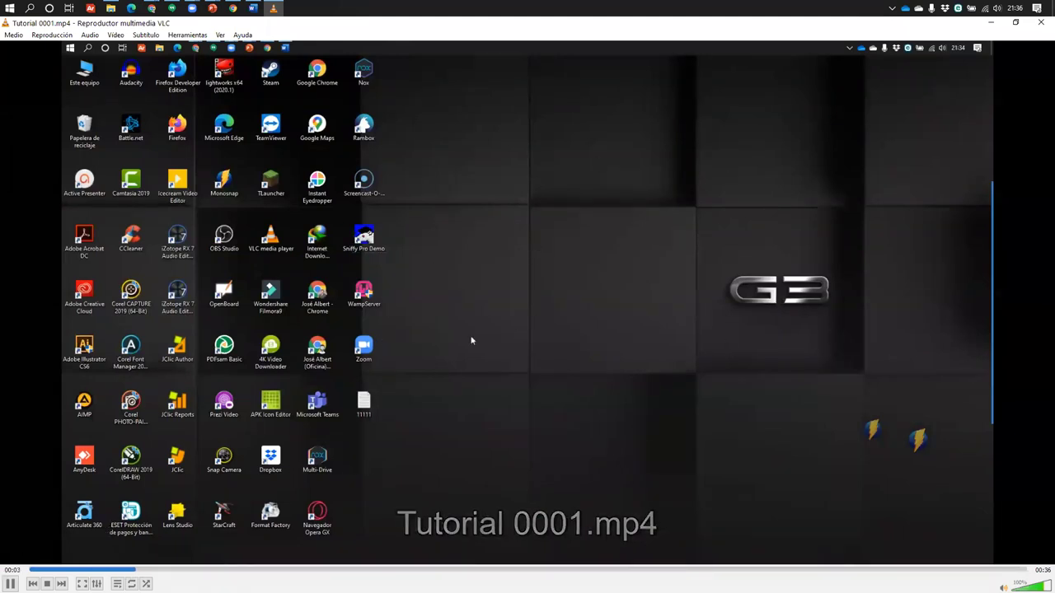
Pause Tutorial 0001.mp4 and close VLC media player
key("space")
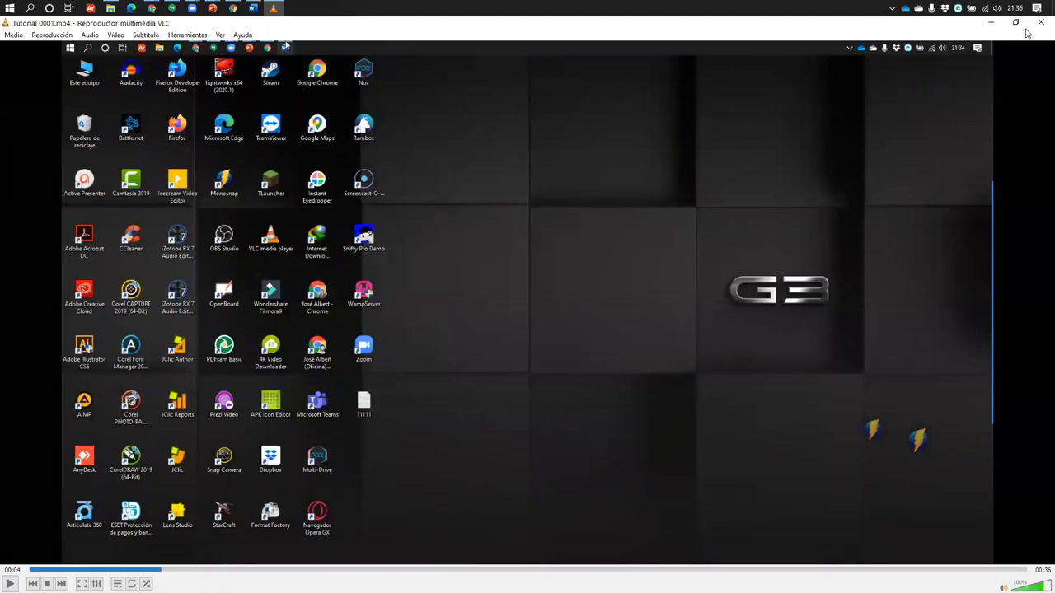
left_click(1040, 23)
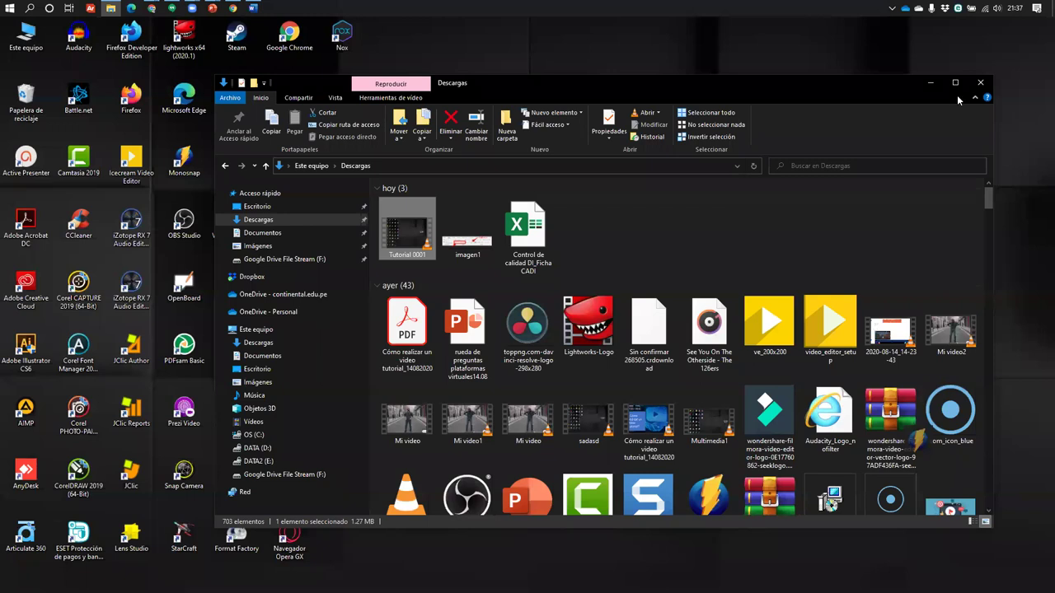
Close the Descargas window and open Monosnap's Record video panel with the webcam on
left_click(981, 83)
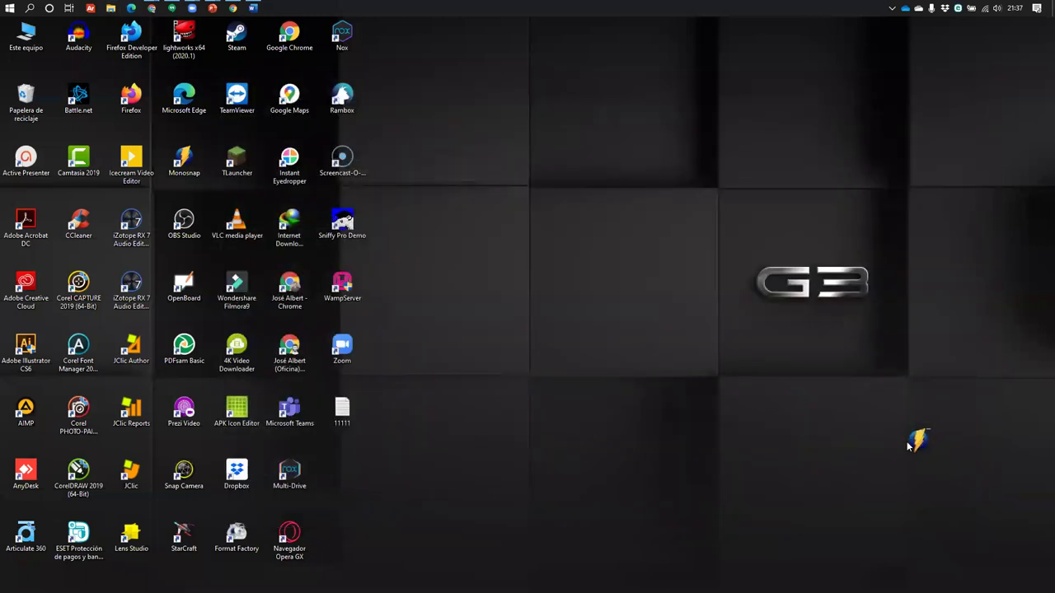
right_click(907, 446)
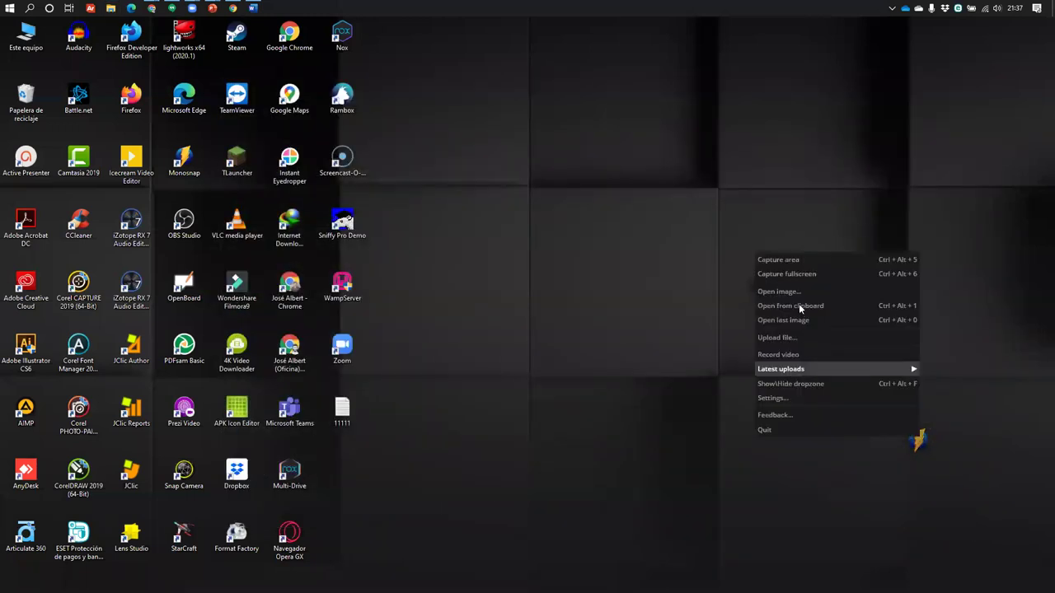
left_click(805, 360)
left_click(547, 292)
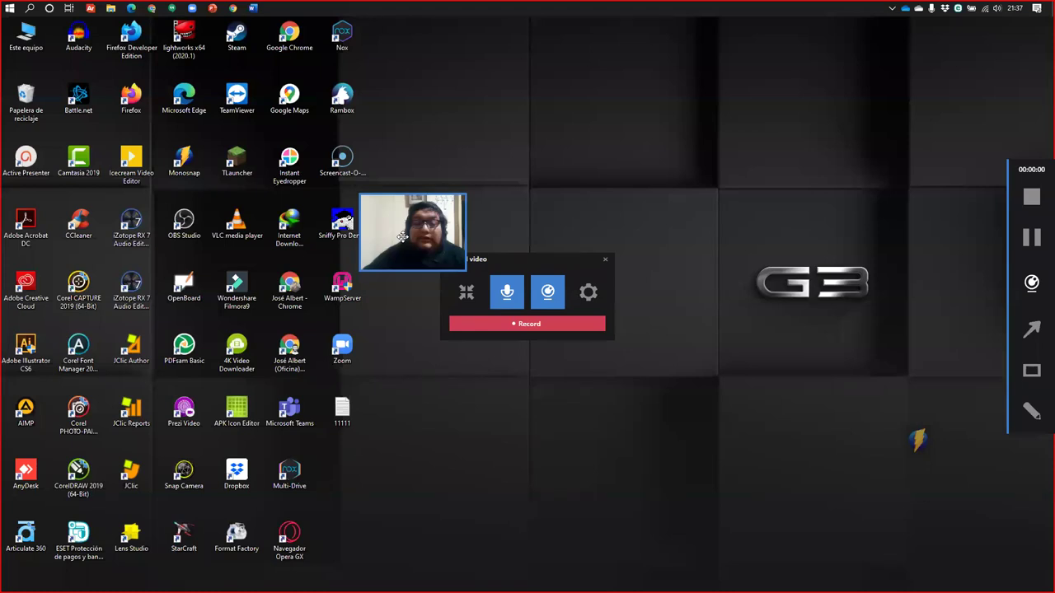
Move the webcam preview to the top-left, then lower down, and switch the webcam off
left_click_drag(402, 237, 70, 67)
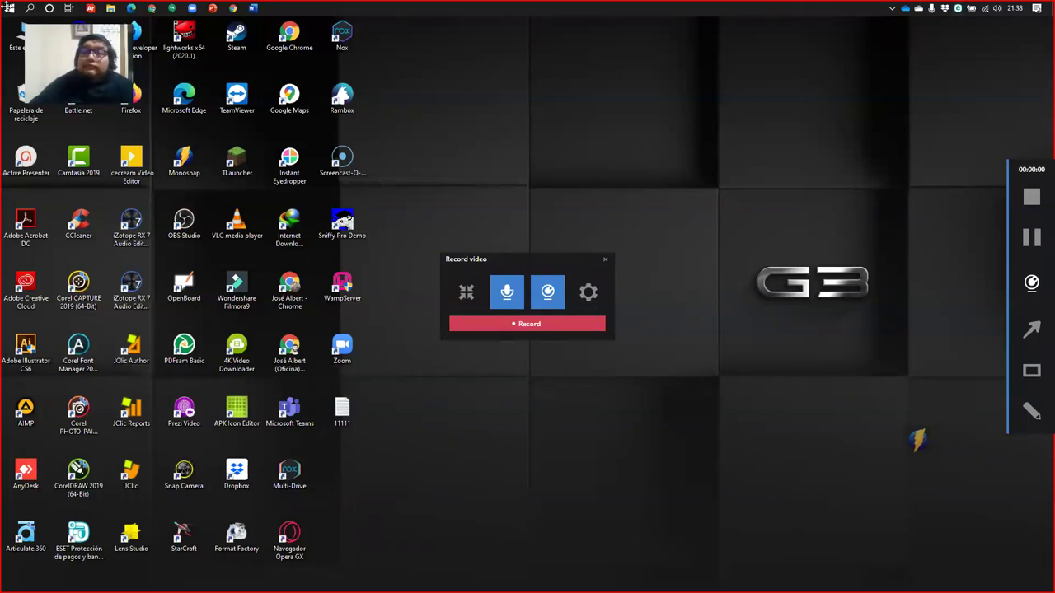
left_click_drag(75, 66, 169, 128)
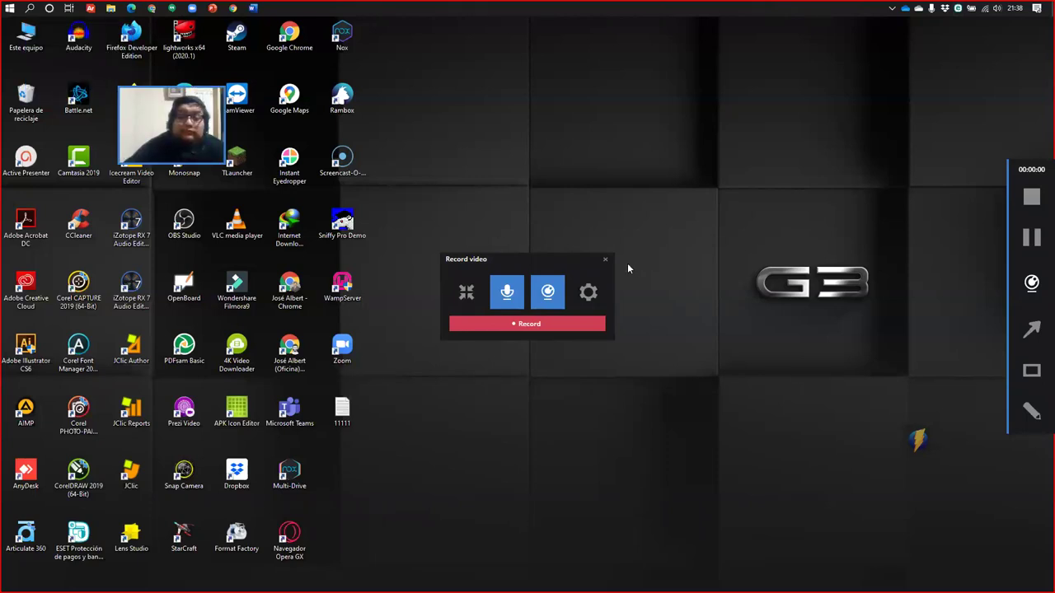
left_click(548, 290)
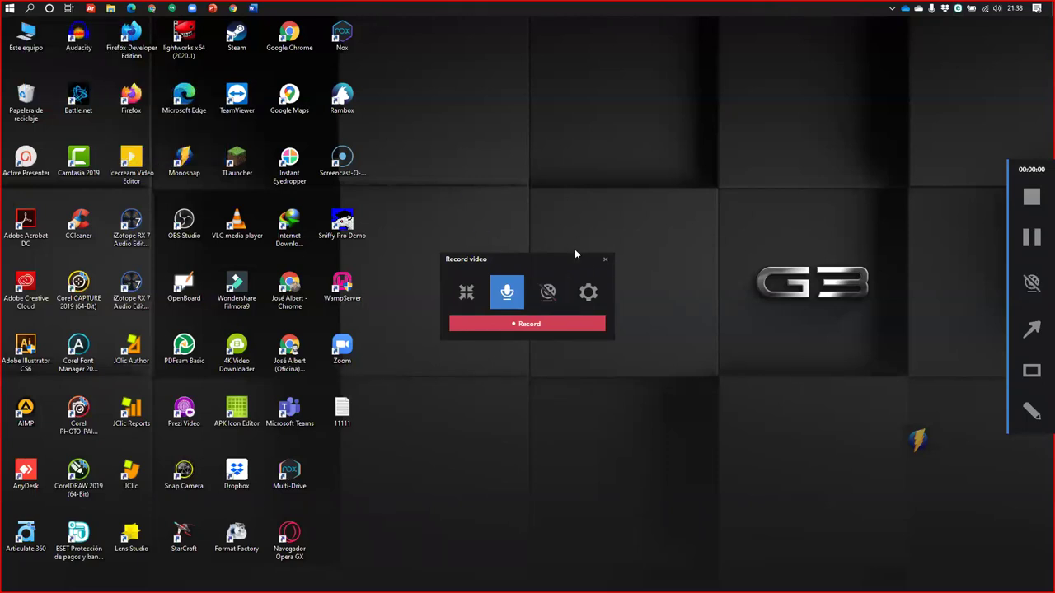
Cancel the recording setup, move the dropzone to the desktop centre, and choose Record video again
left_click(605, 261)
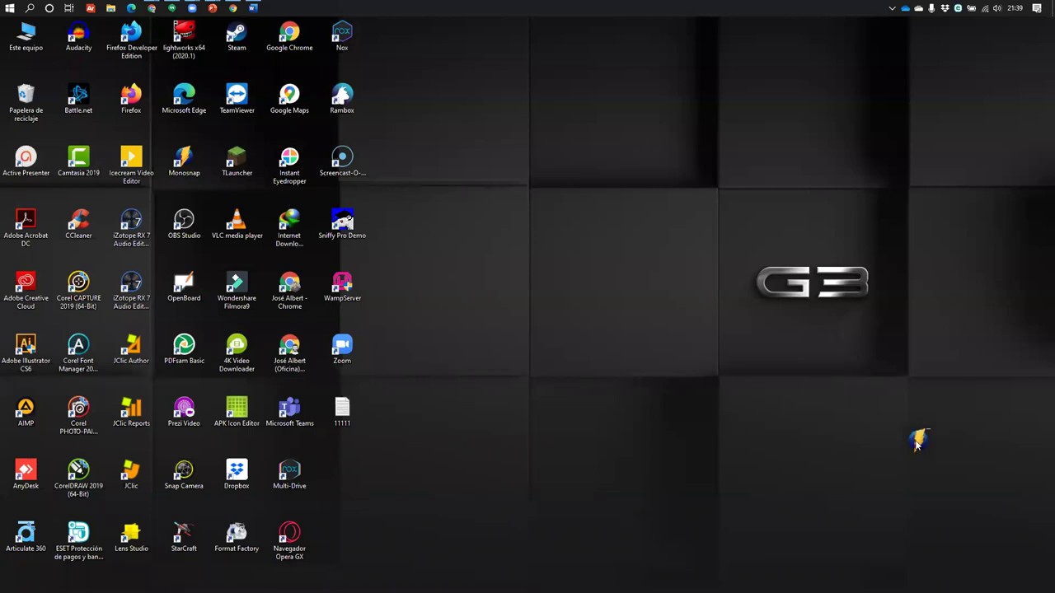
left_click_drag(917, 444, 545, 258)
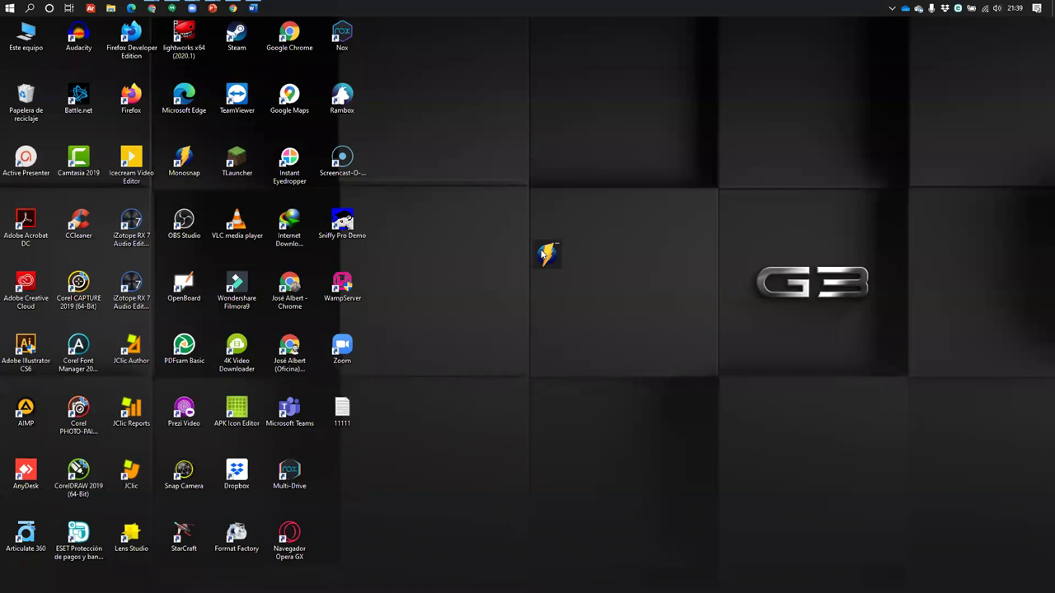
right_click(544, 256)
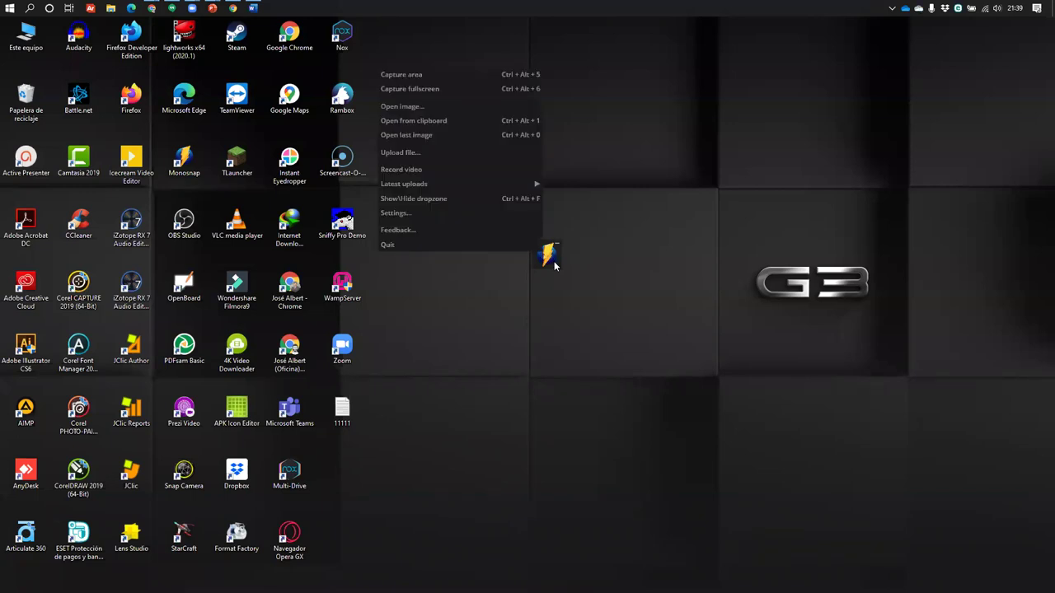
left_click(423, 169)
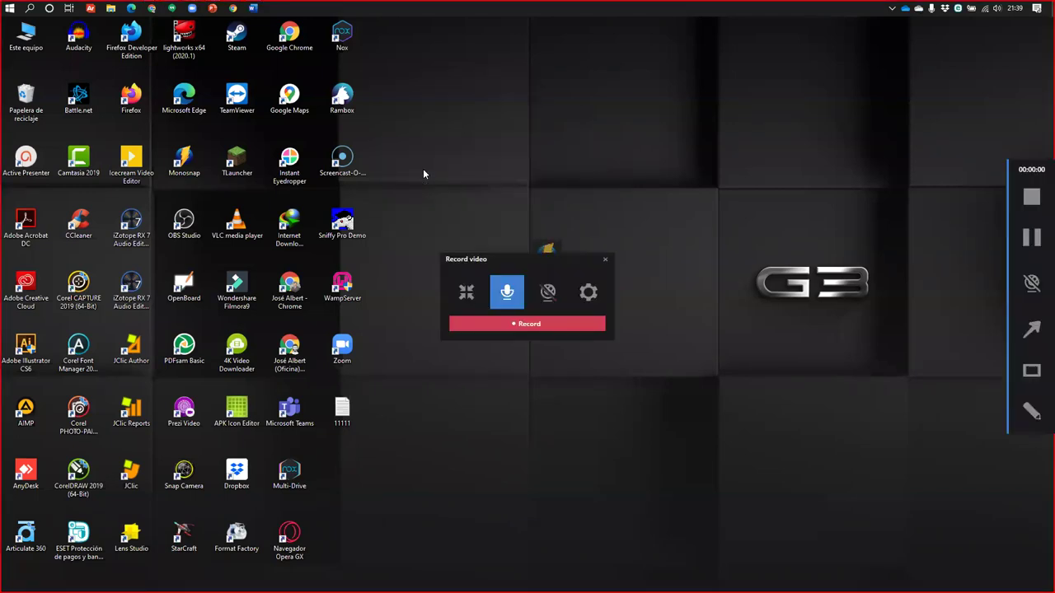
left_click(466, 291)
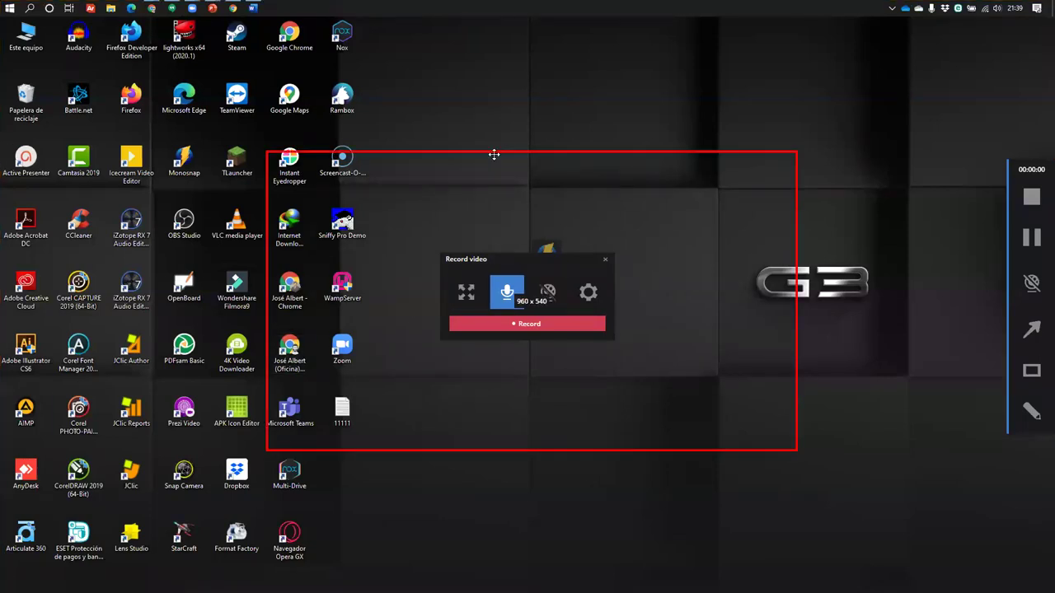
left_click_drag(493, 154, 245, 25)
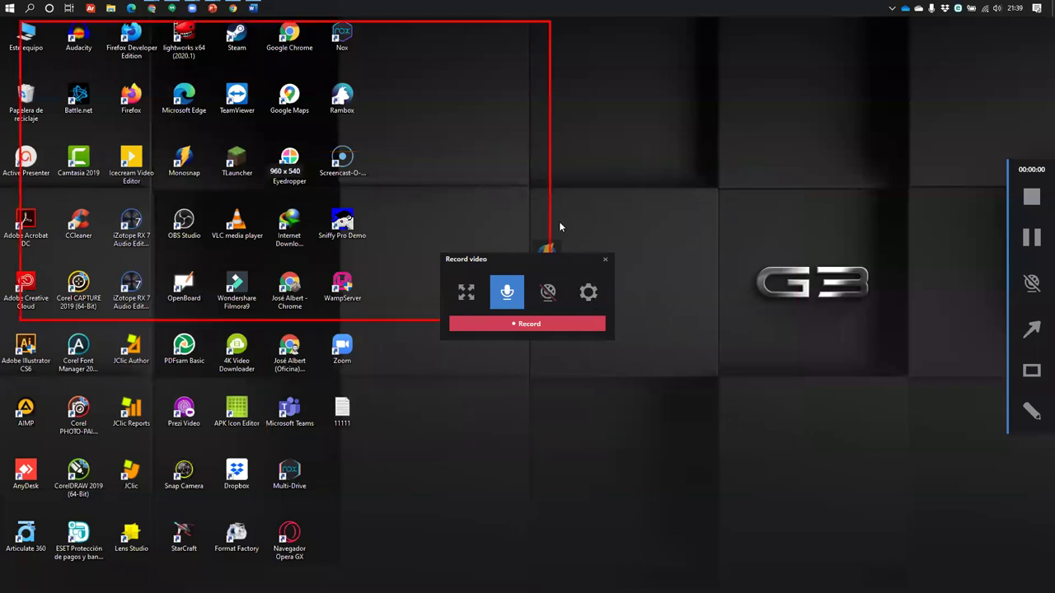
left_click_drag(547, 200, 785, 532)
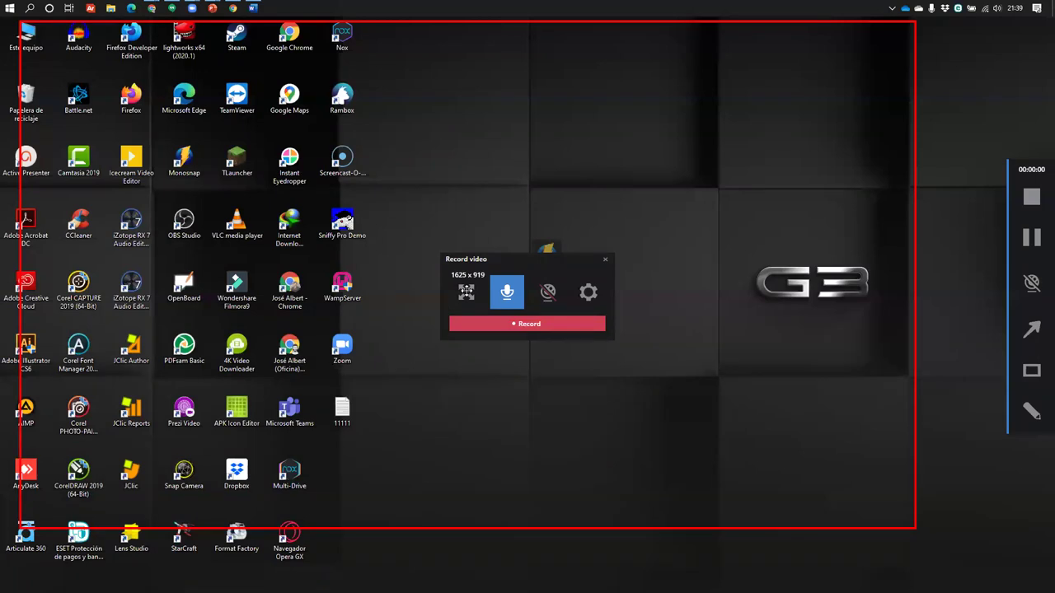
left_click(466, 294)
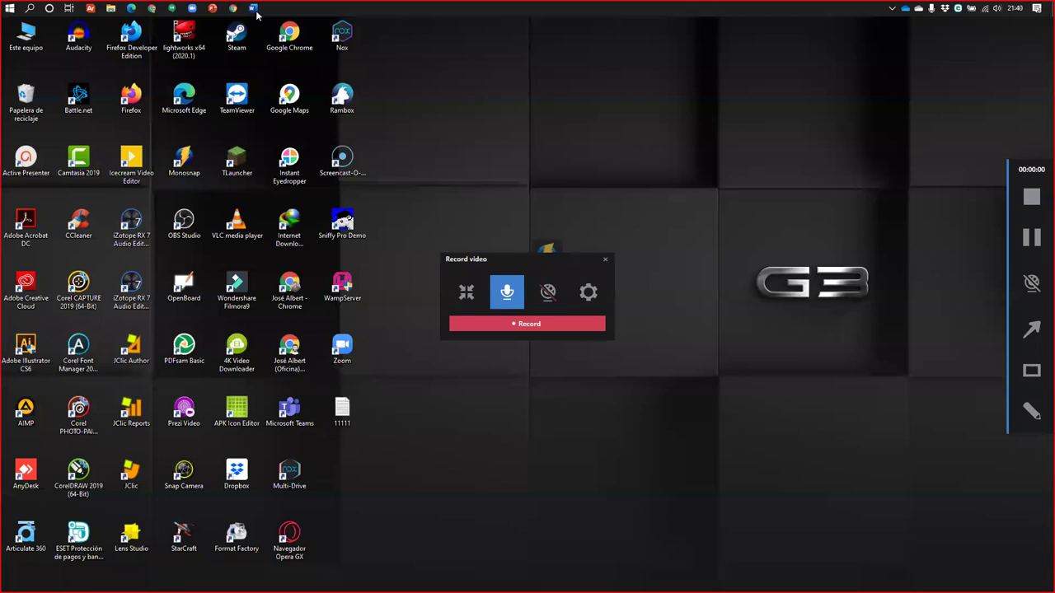
Load the Moodle site in a new Chrome tab and close the Monosnap recording panel
mouse_move(233, 8)
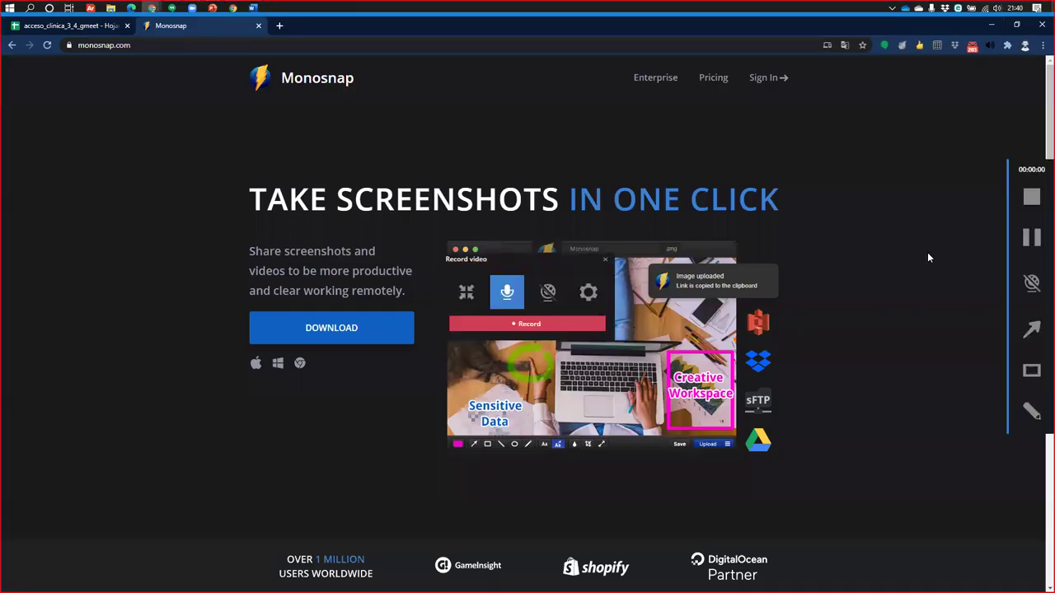
left_click(279, 26)
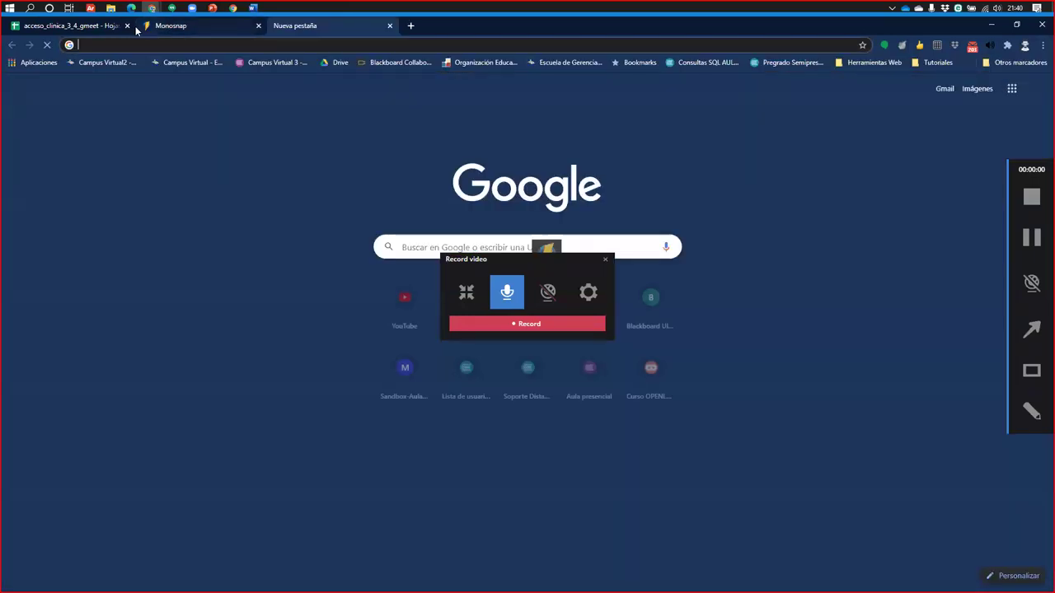
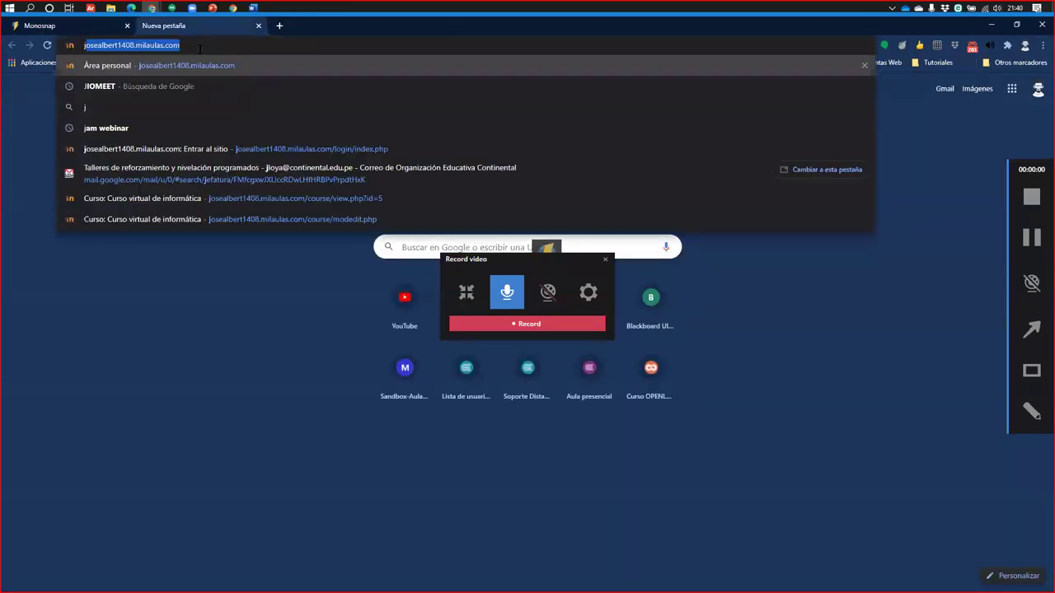
key("Return")
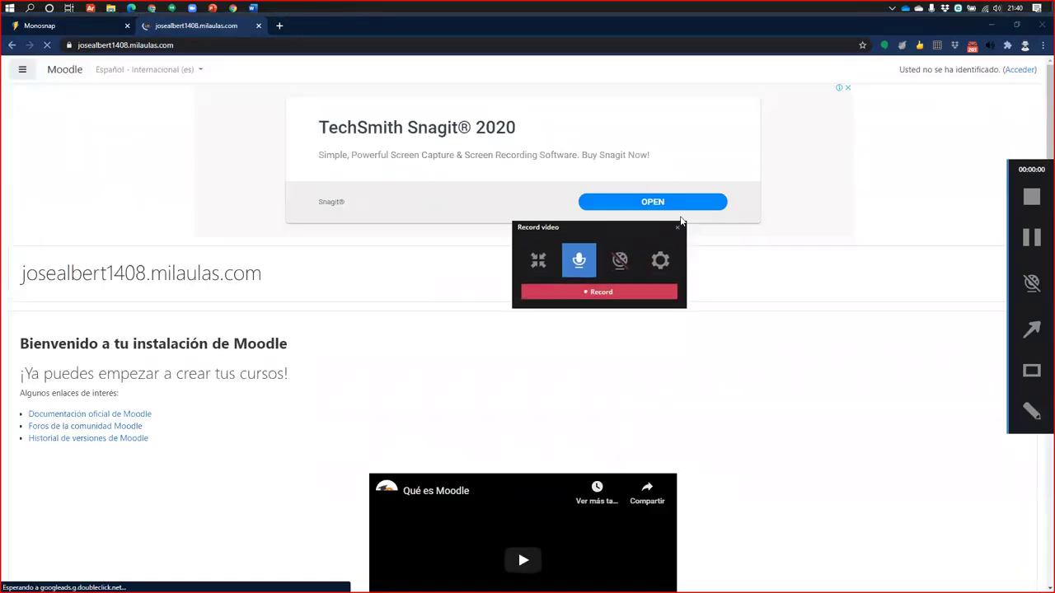
left_click(605, 259)
scroll(371, 342, "down", 2)
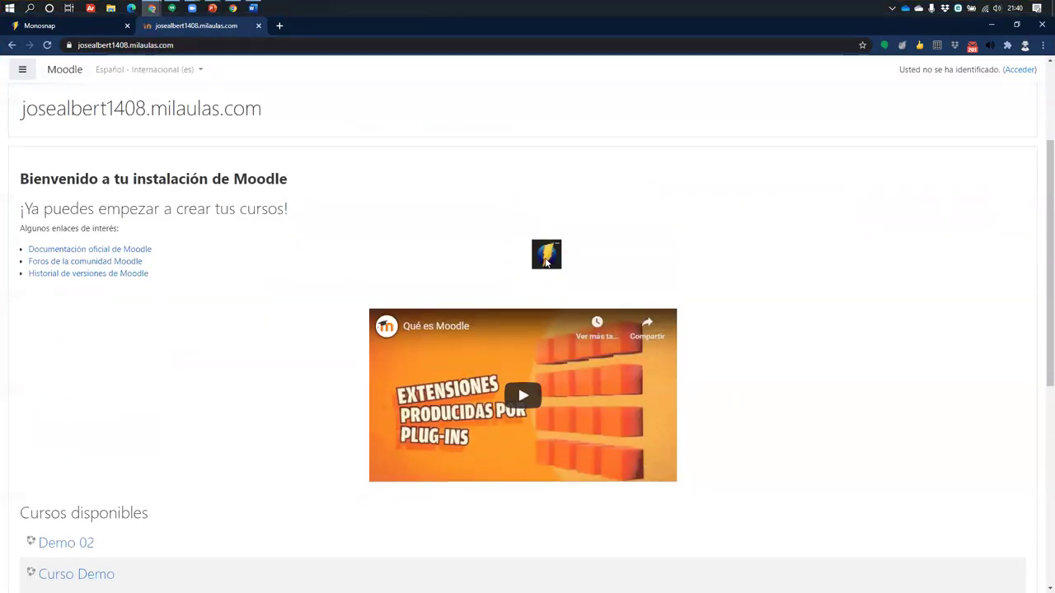
scroll(833, 104, "up", 2)
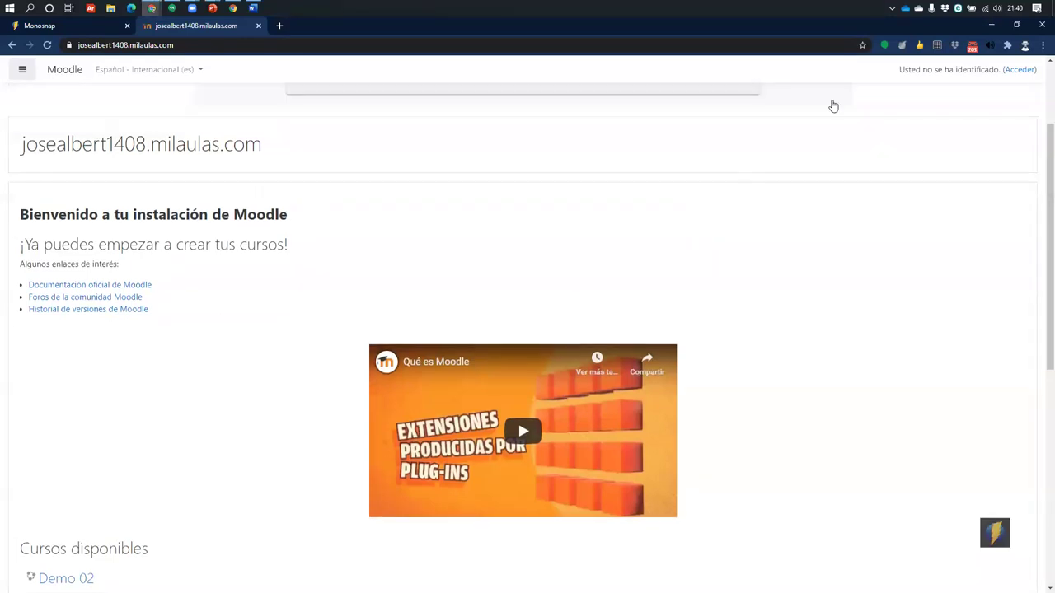
Log in to Moodle with the saved administrator account and its password
left_click(1020, 70)
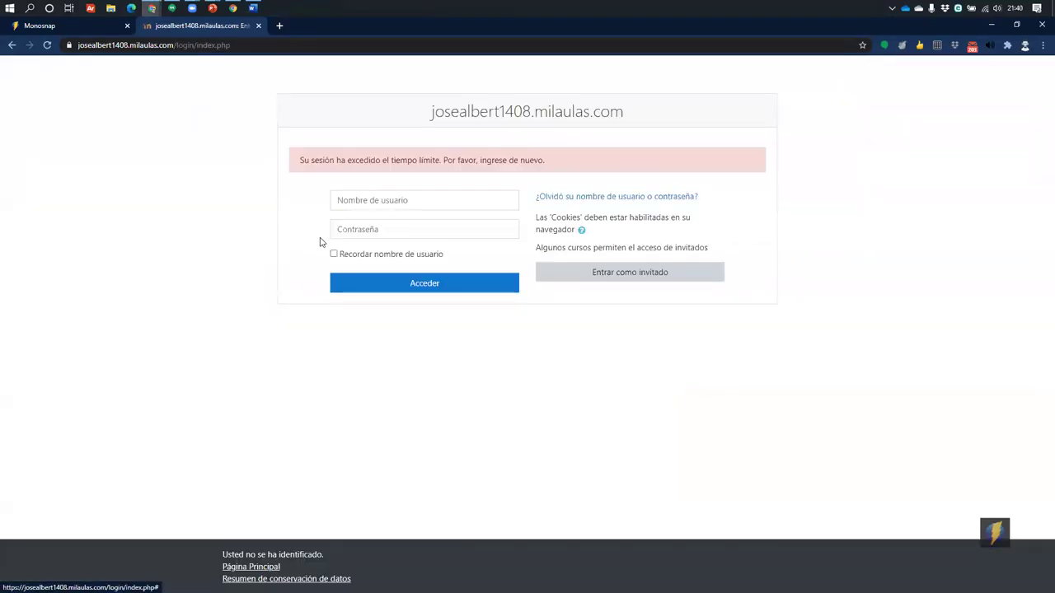
left_click(400, 202)
left_click(403, 233)
key("Tab")
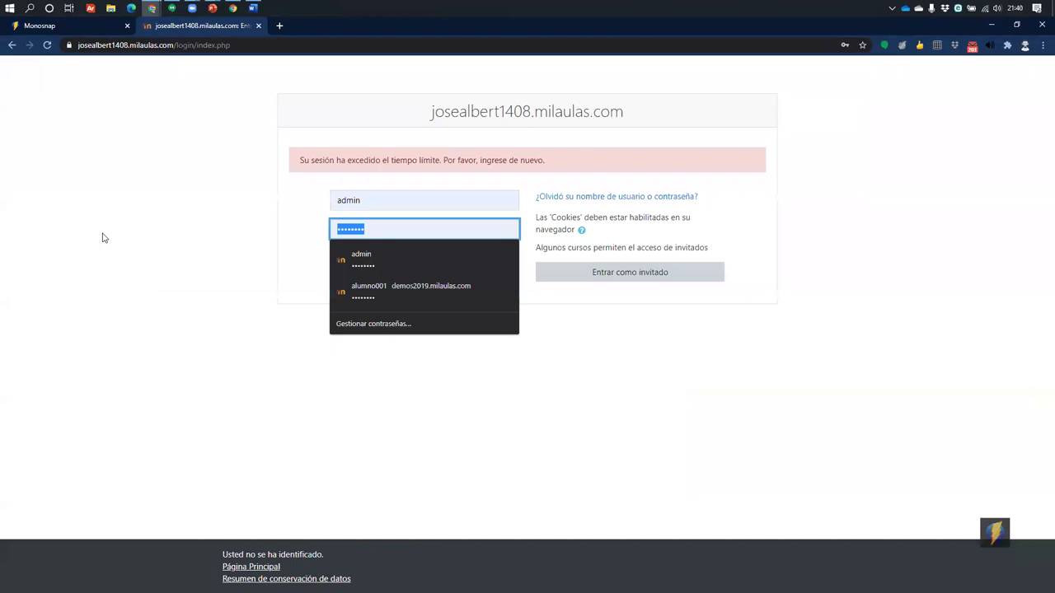
type("a")
type("•••••••")
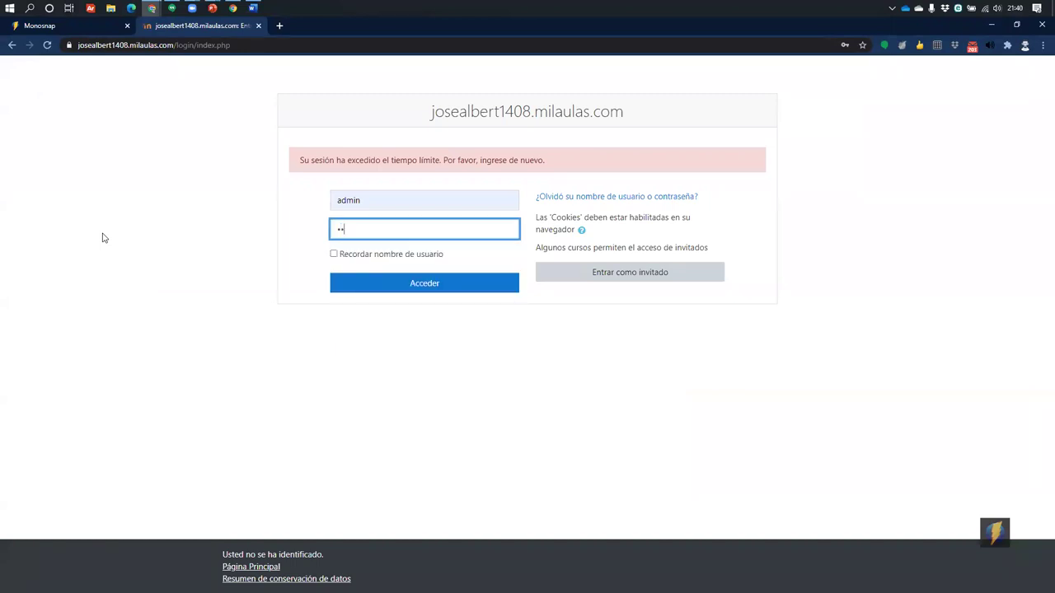
key("Return")
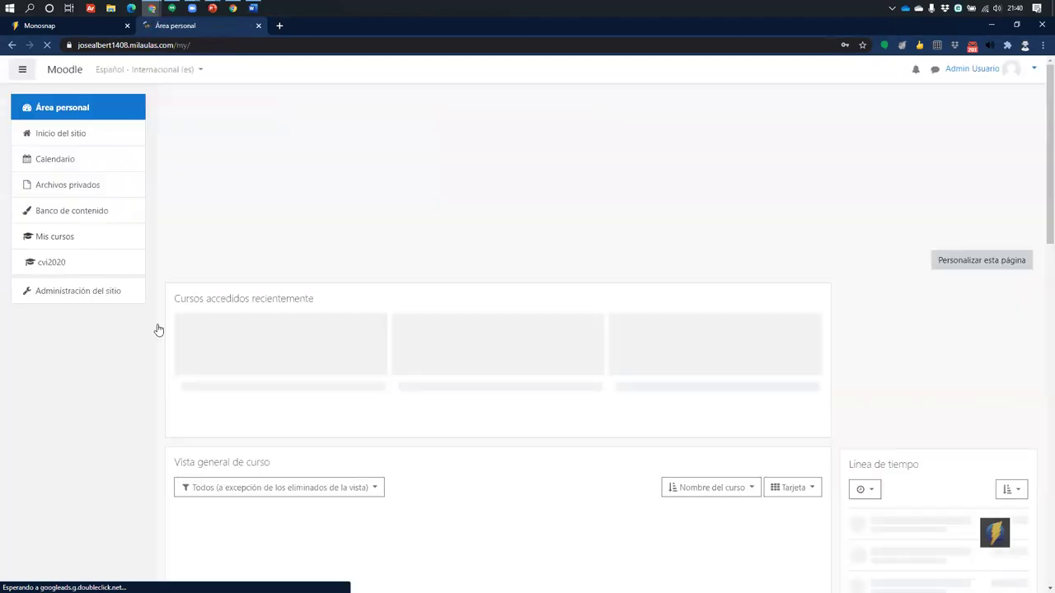
Open Curso virtual de informática, view Video 01, then return to the course's Recursos section
scroll(361, 277, "down", 3)
scroll(329, 263, "up", 3)
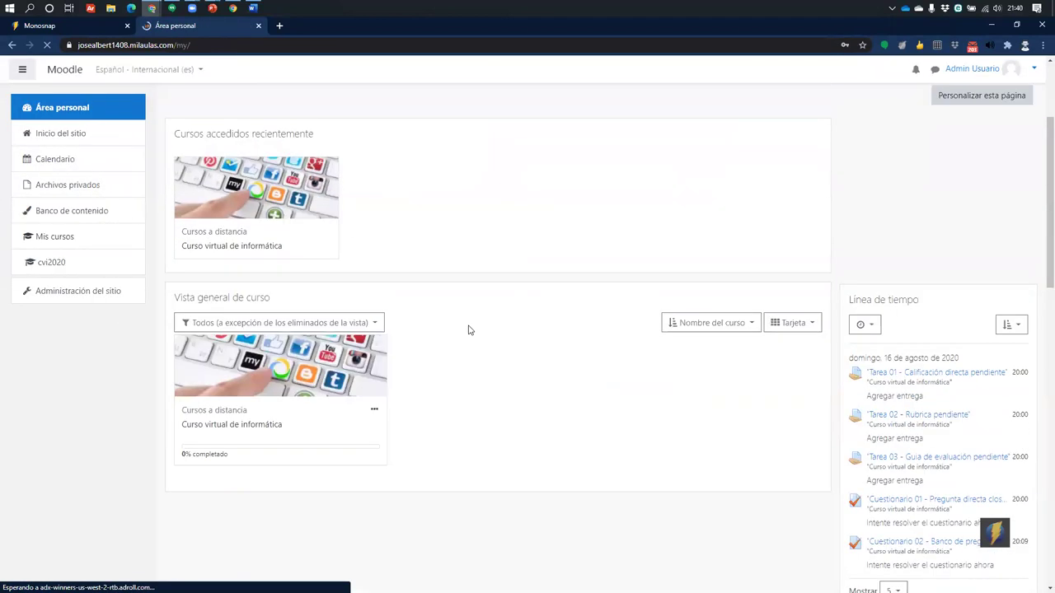
left_click(210, 411)
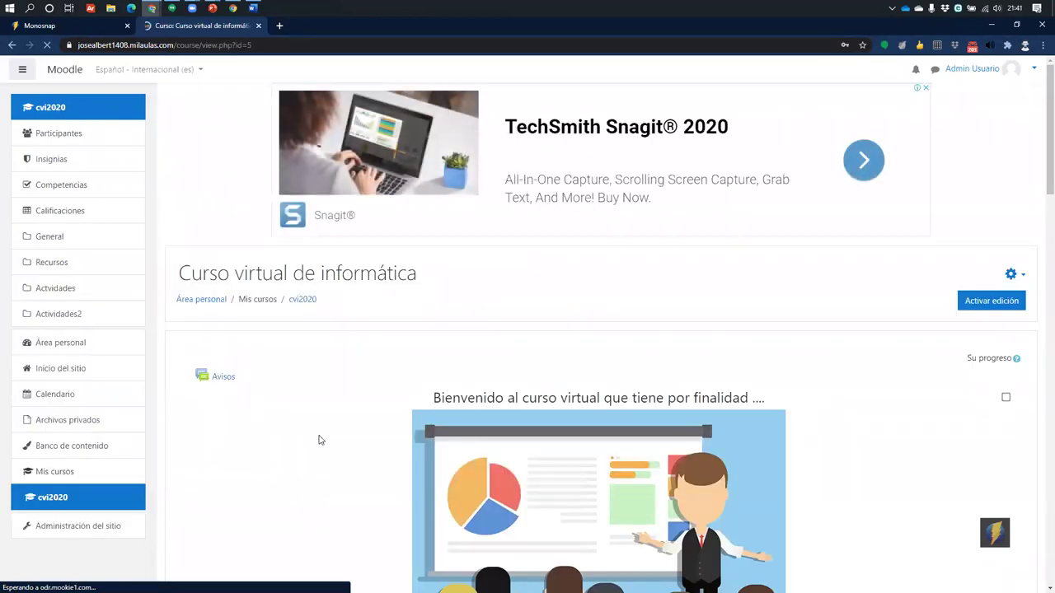
scroll(318, 438, "down", 6)
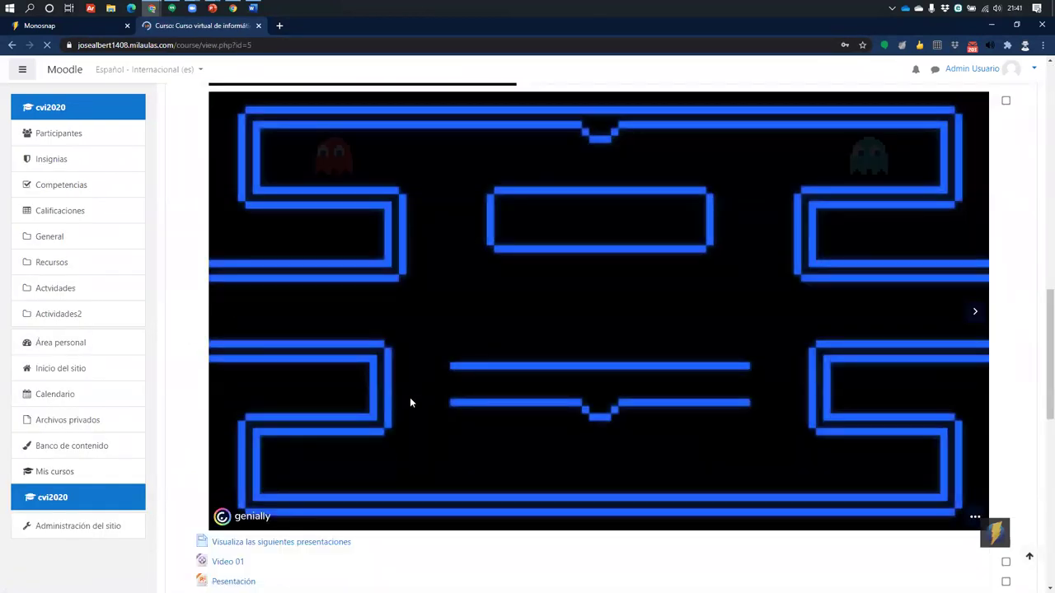
scroll(410, 399, "down", 10)
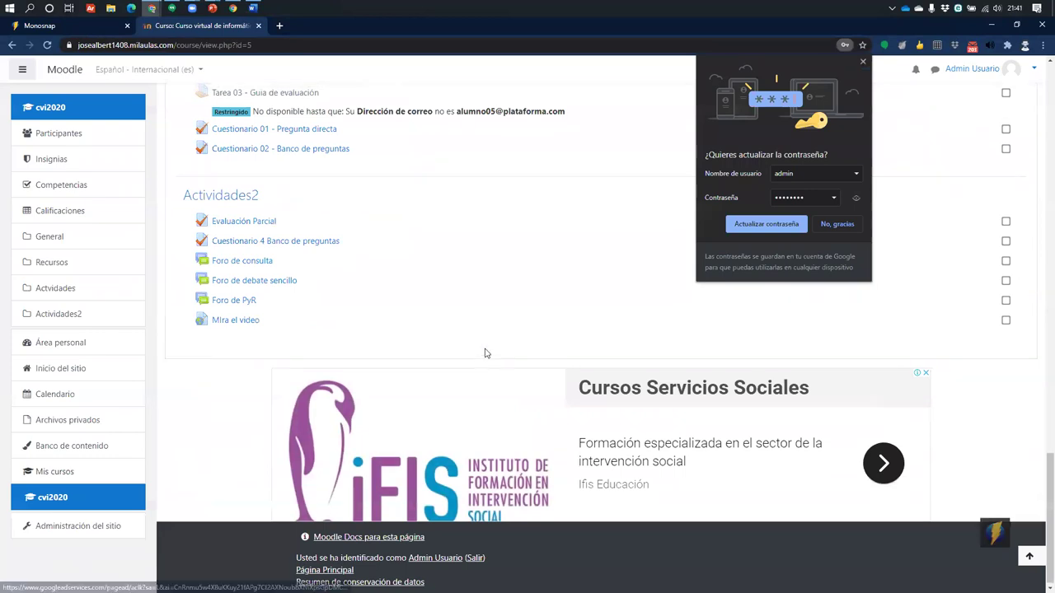
scroll(487, 351, "up", 4)
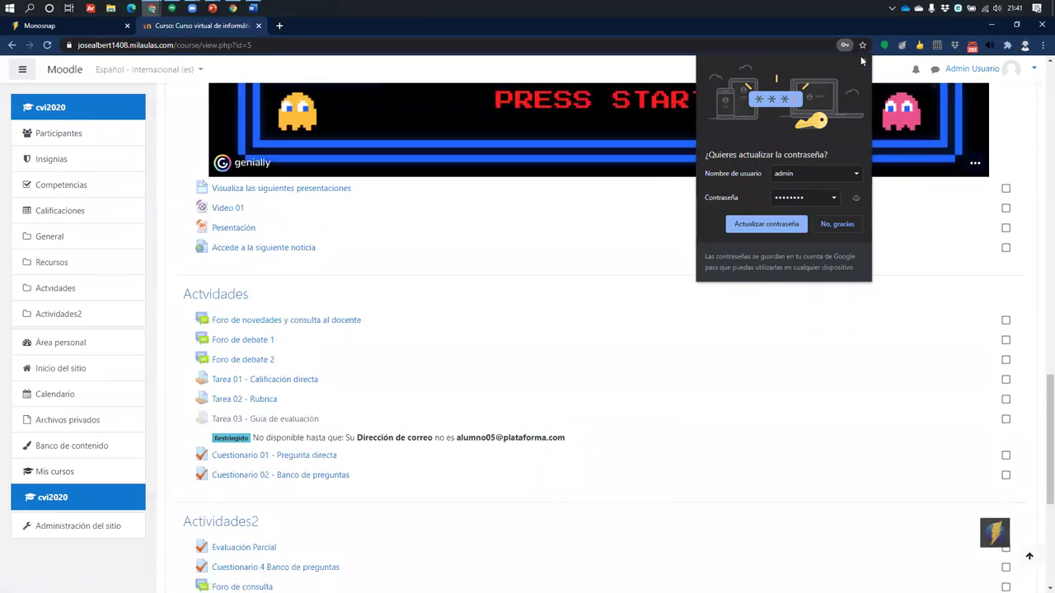
left_click(235, 208)
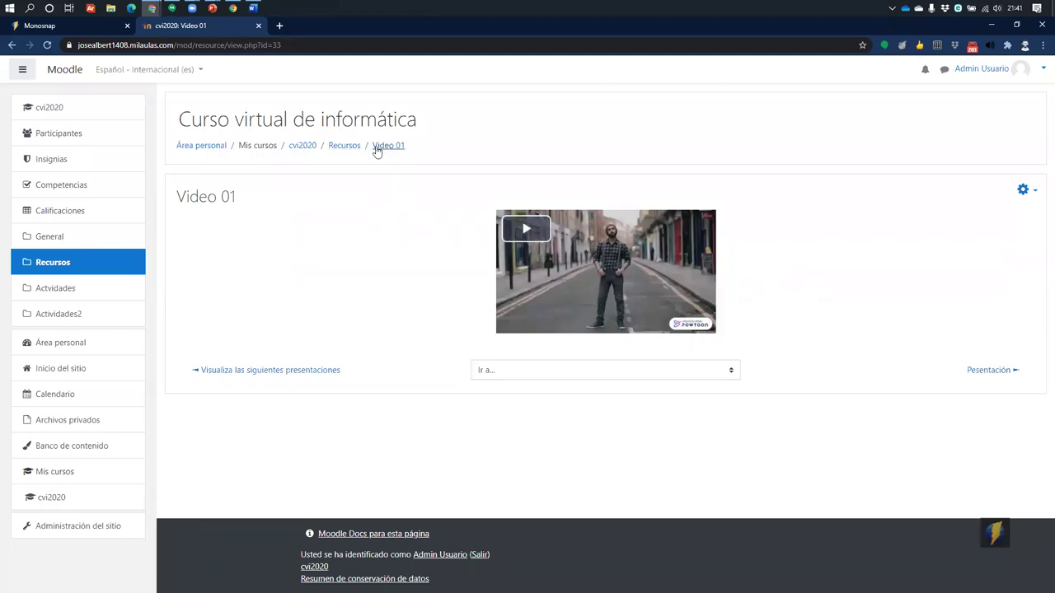
left_click(351, 147)
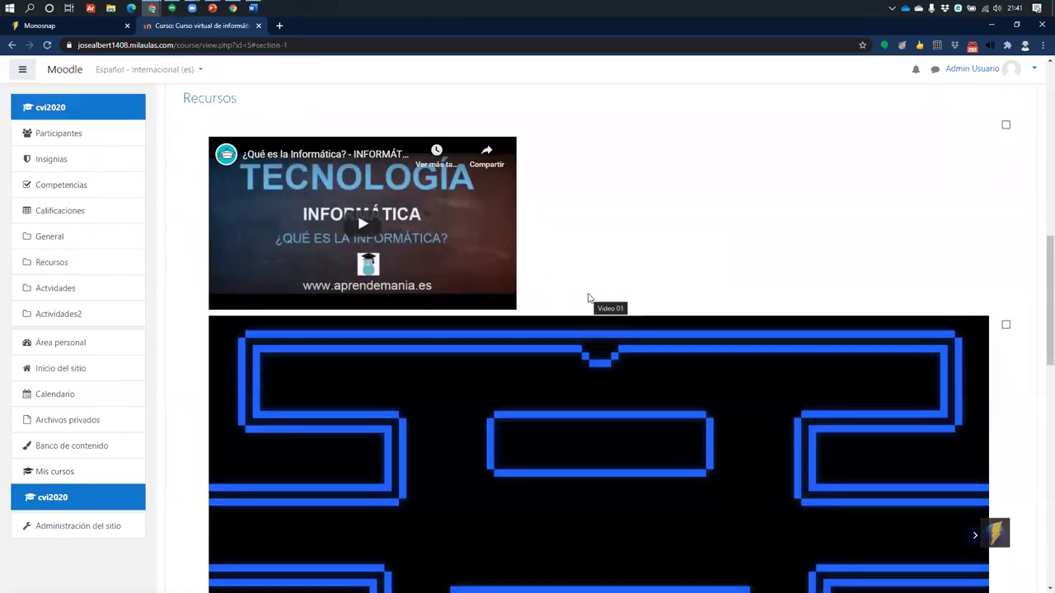
scroll(315, 365, "down", 8)
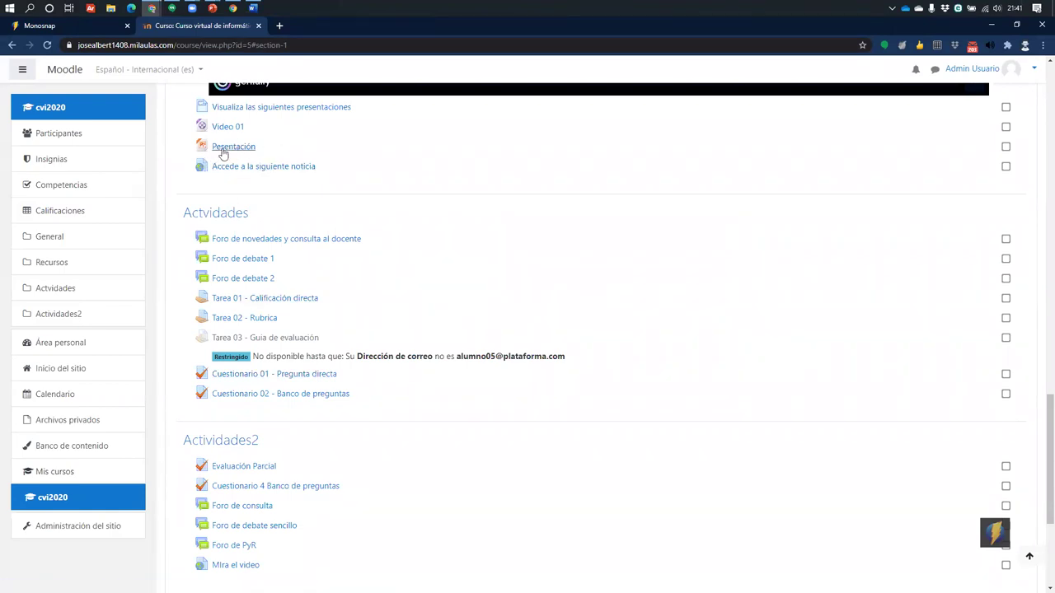
Load youtube.com in a new browser tab
left_click(279, 25)
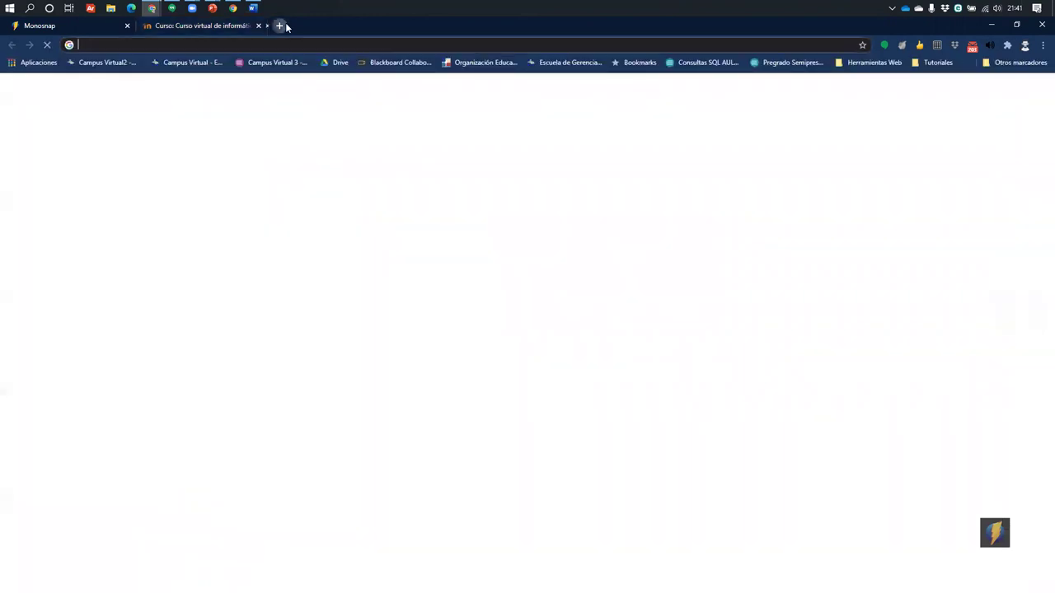
type("youtub")
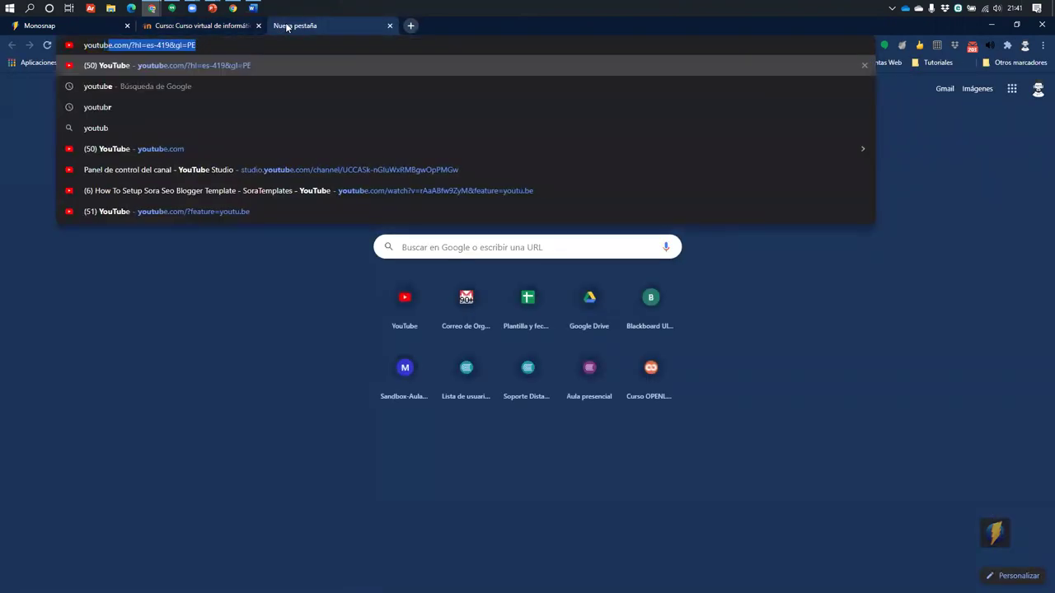
key("Return")
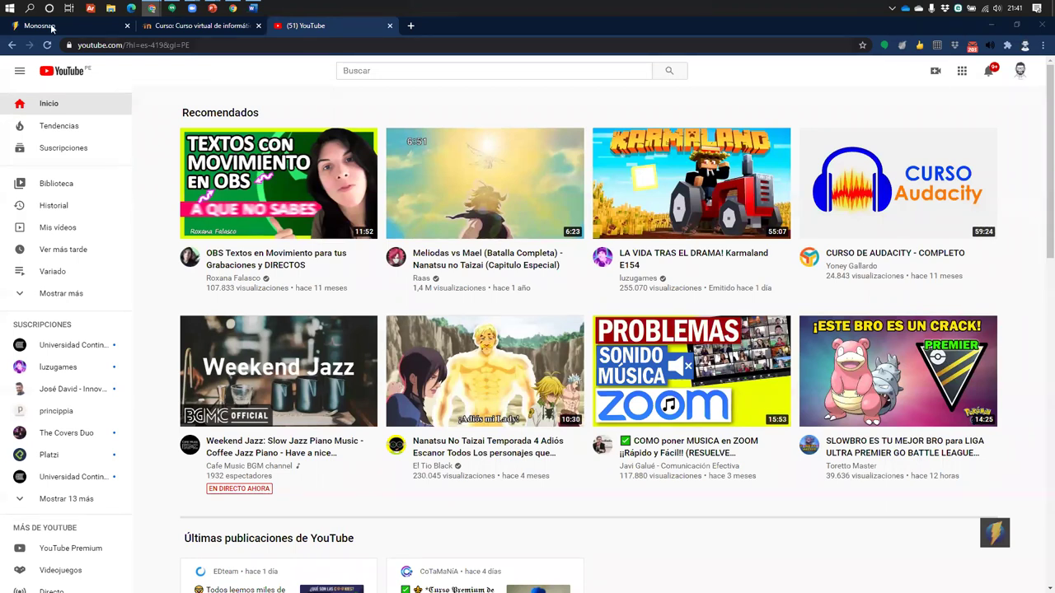
Return to the Monosnap tab, scroll through Steps 1–3, then back to the top
left_click(39, 26)
scroll(450, 305, "down", 2)
scroll(516, 402, "down", 5)
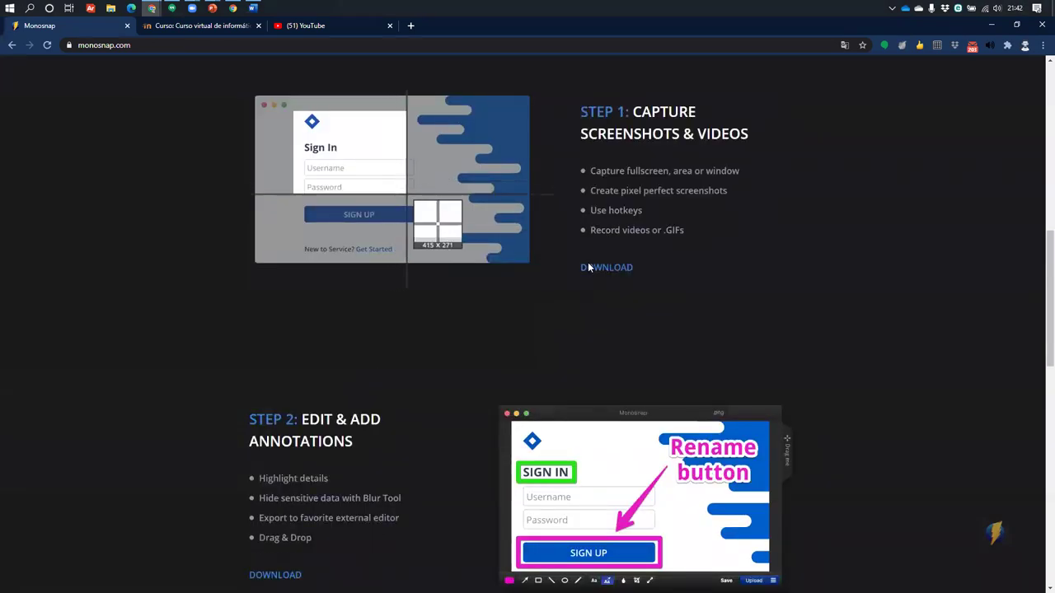
scroll(588, 262, "down", 3)
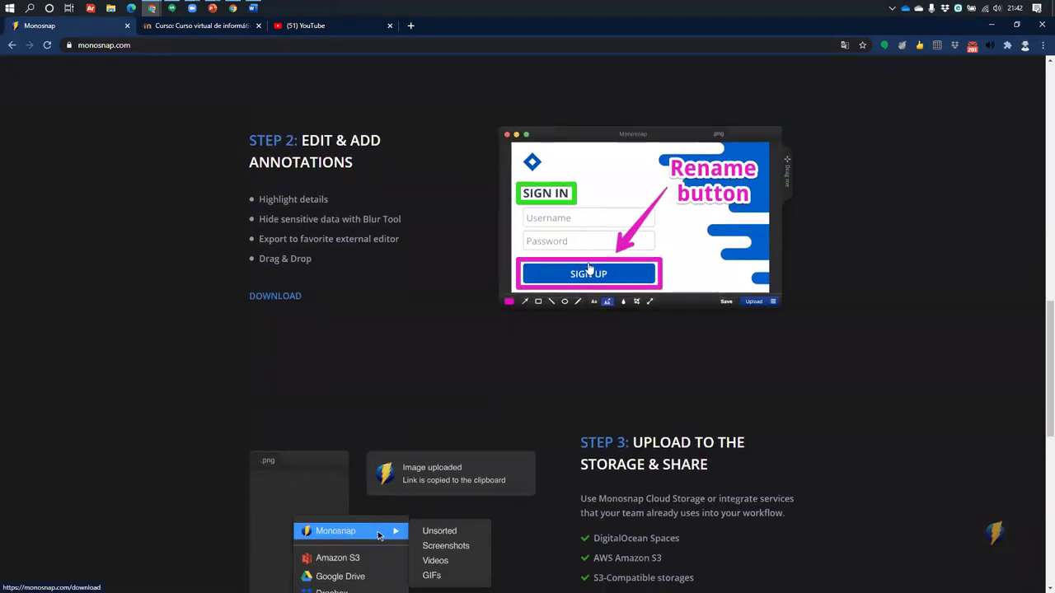
scroll(589, 268, "down", 3)
scroll(588, 268, "up", 10)
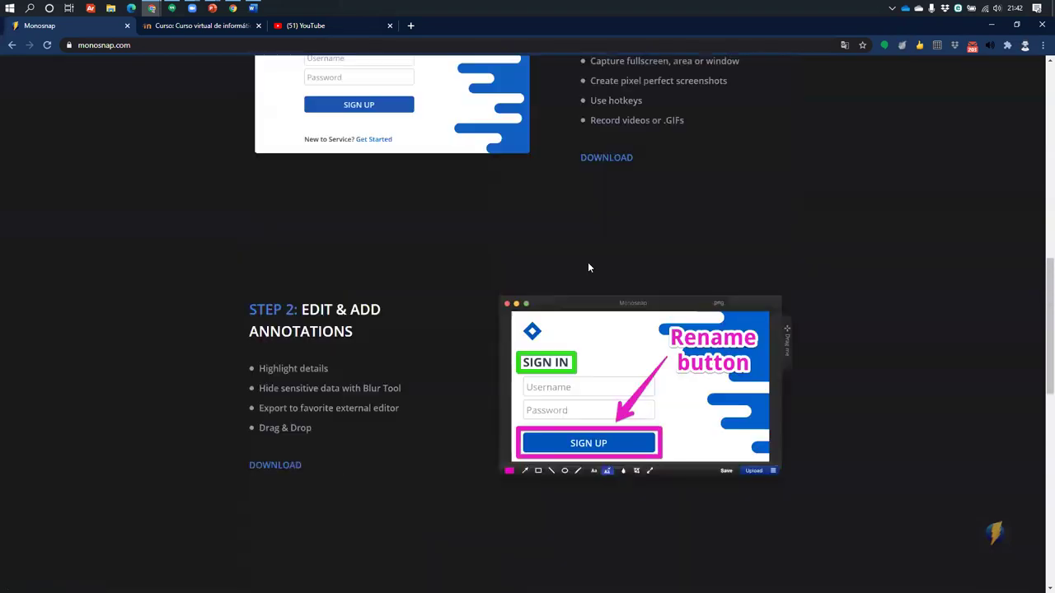
scroll(589, 267, "up", 3)
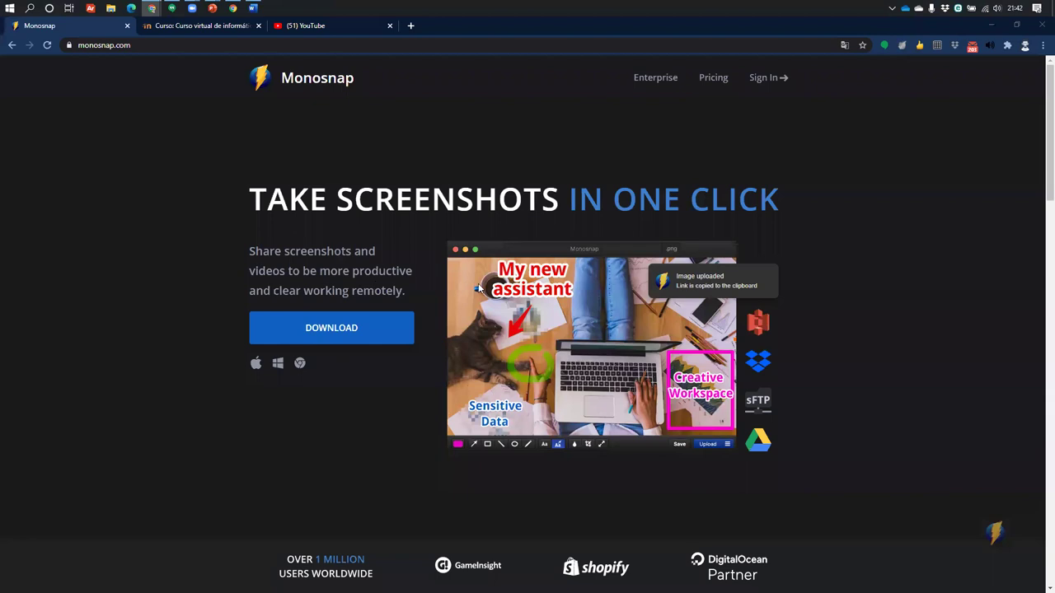
left_click(308, 330)
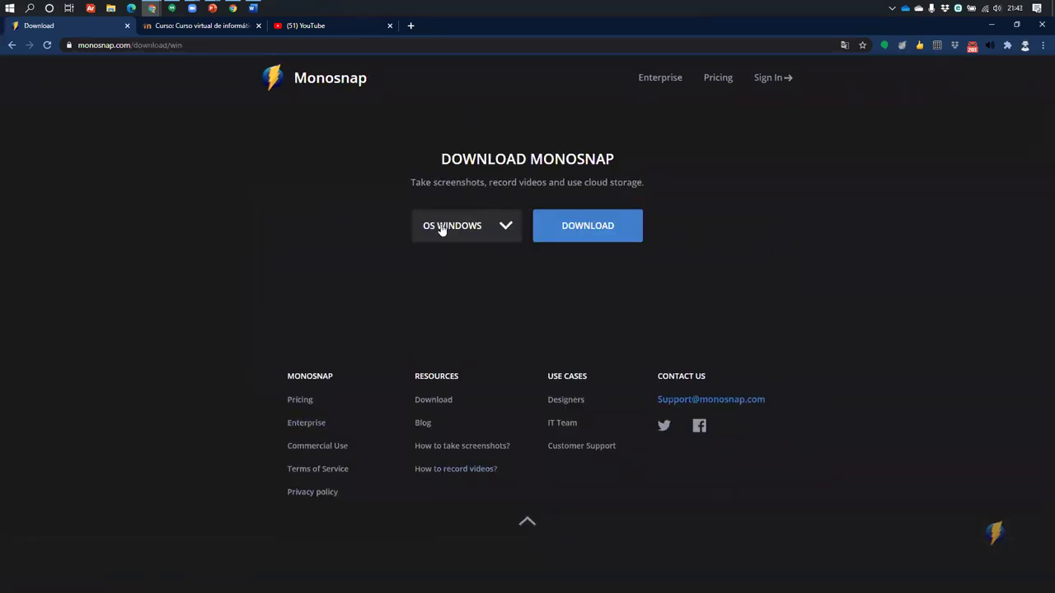
left_click(505, 227)
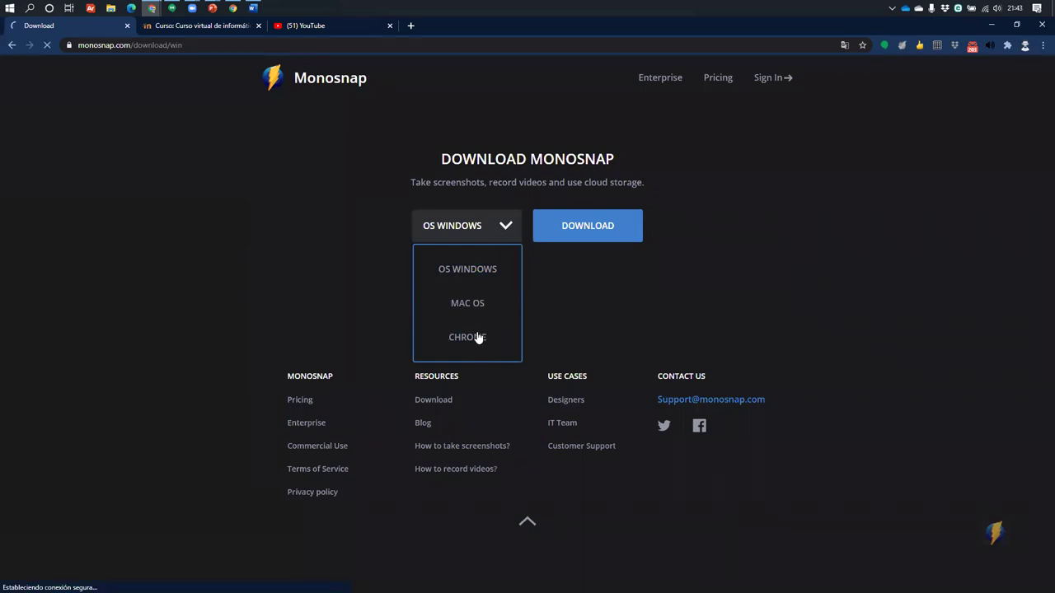
left_click(468, 269)
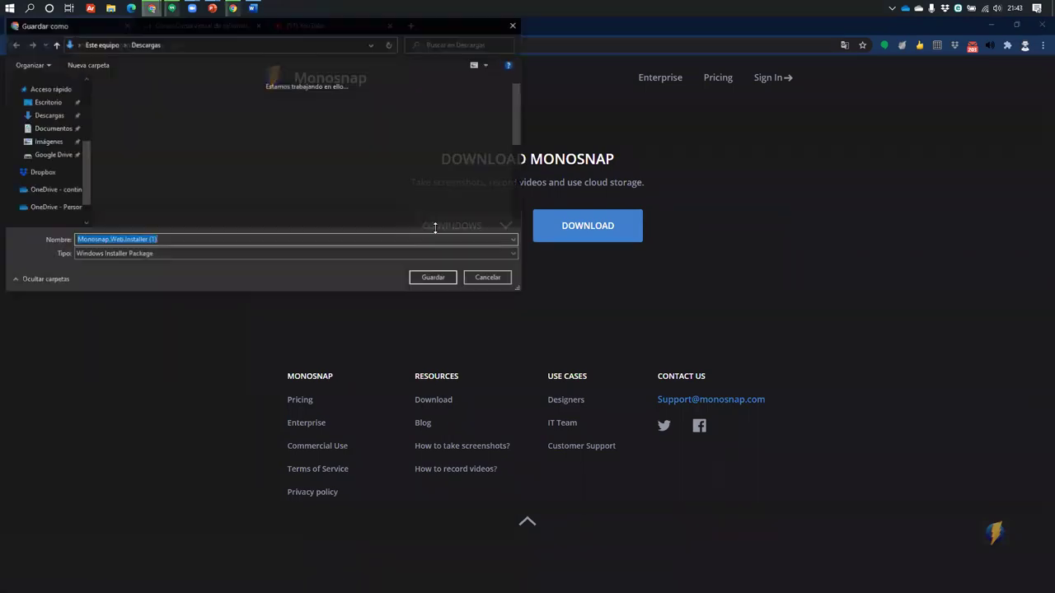
left_click(514, 24)
left_click(603, 233)
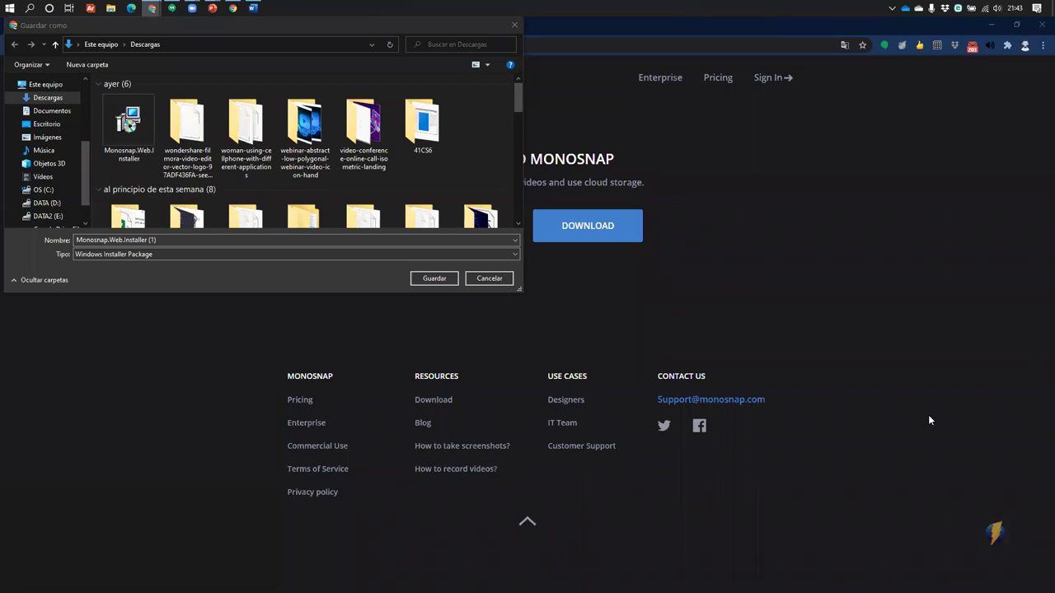
left_click(508, 284)
left_click(507, 283)
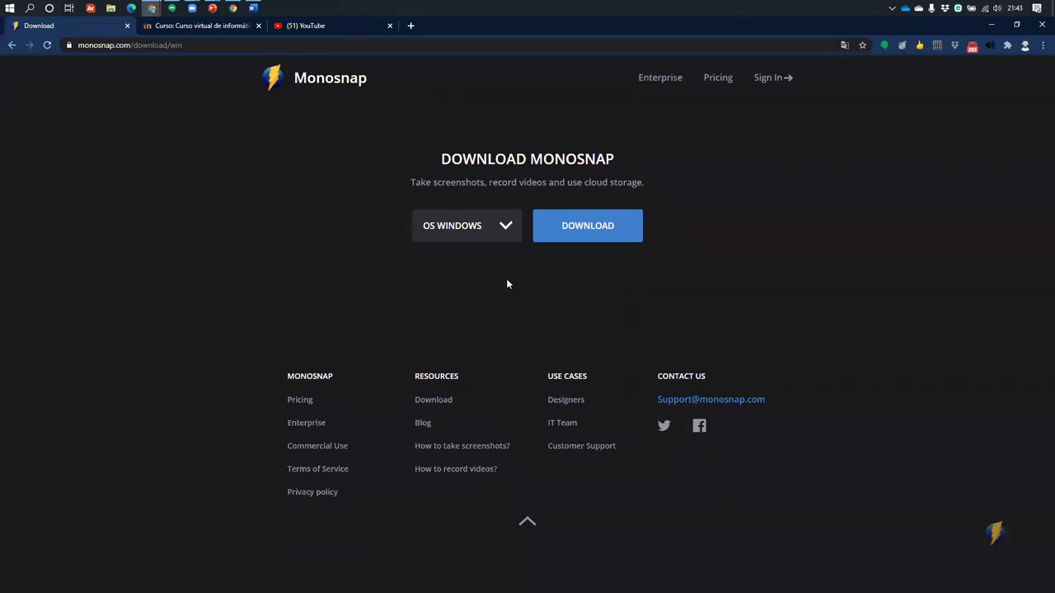
right_click(994, 540)
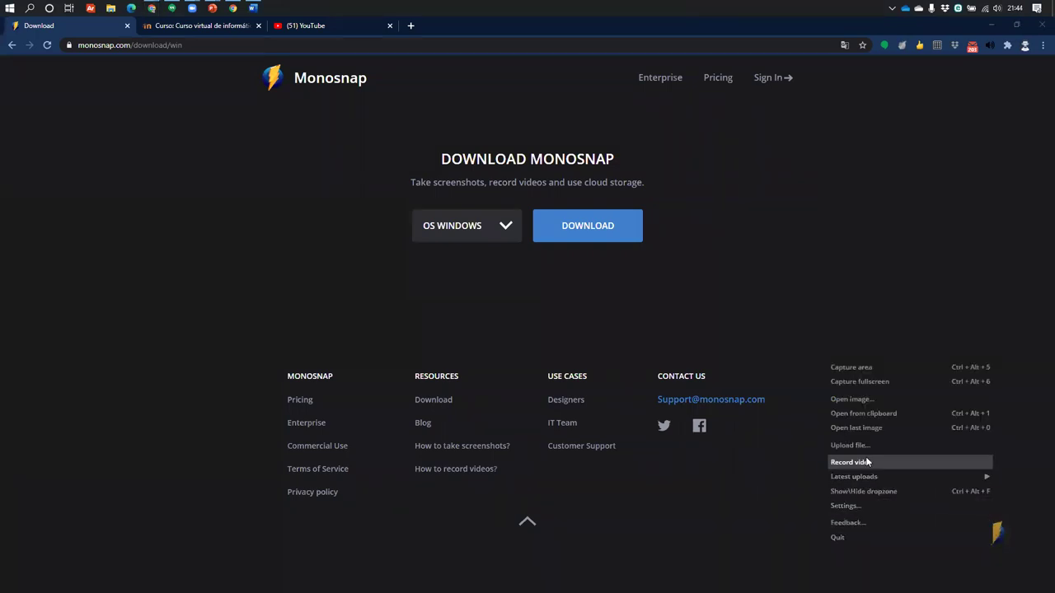
left_click(865, 508)
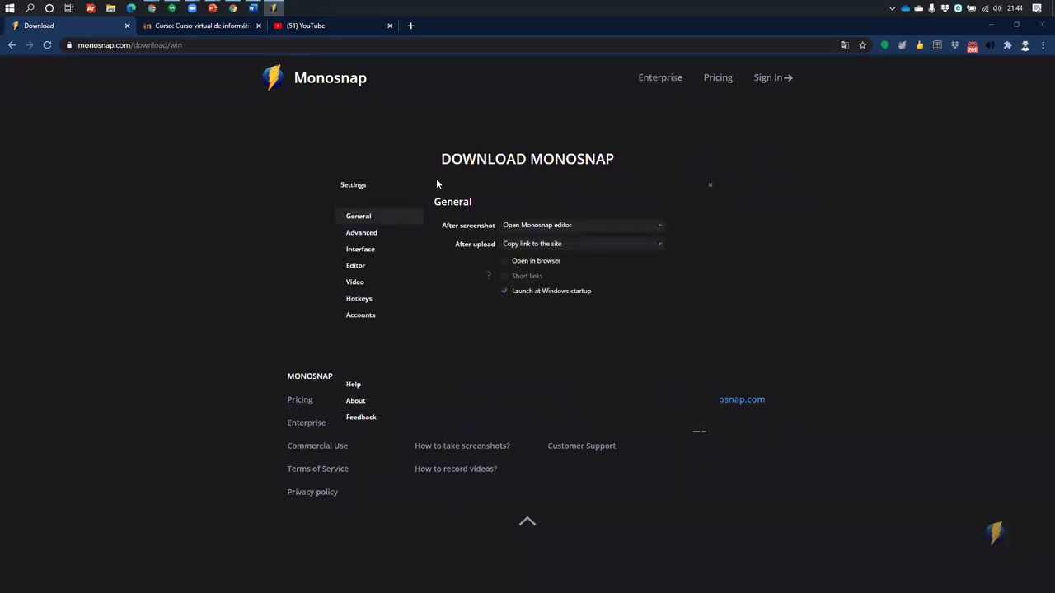
left_click(365, 235)
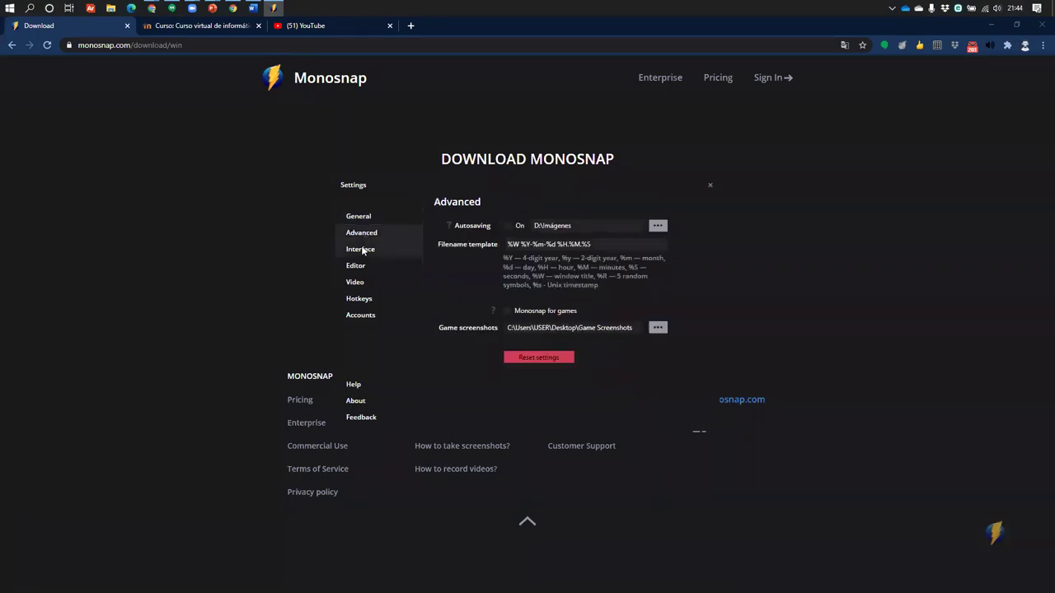
left_click(360, 249)
left_click(361, 266)
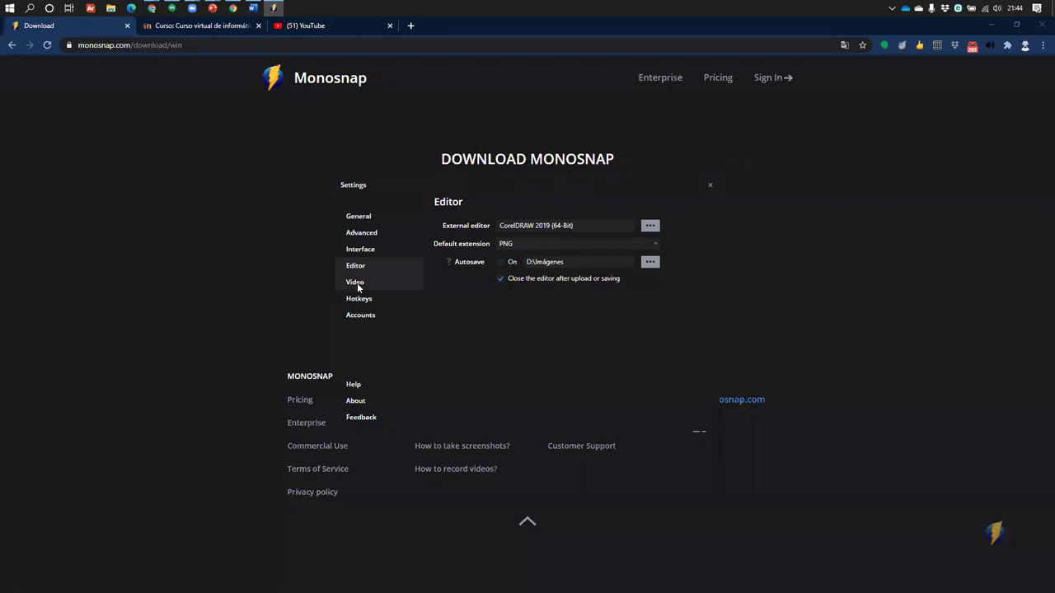
left_click(357, 284)
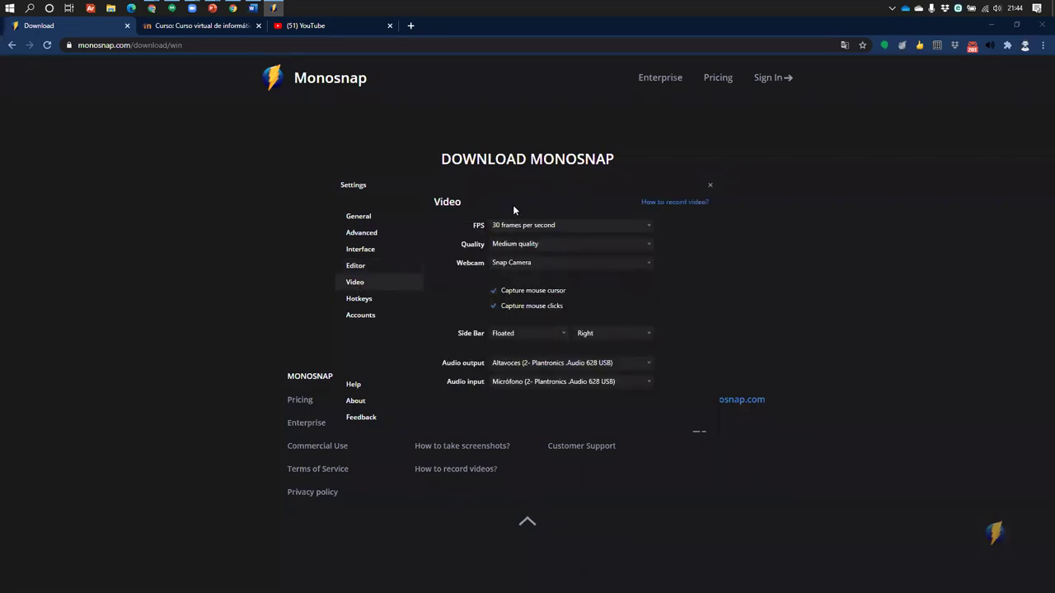
left_click(561, 226)
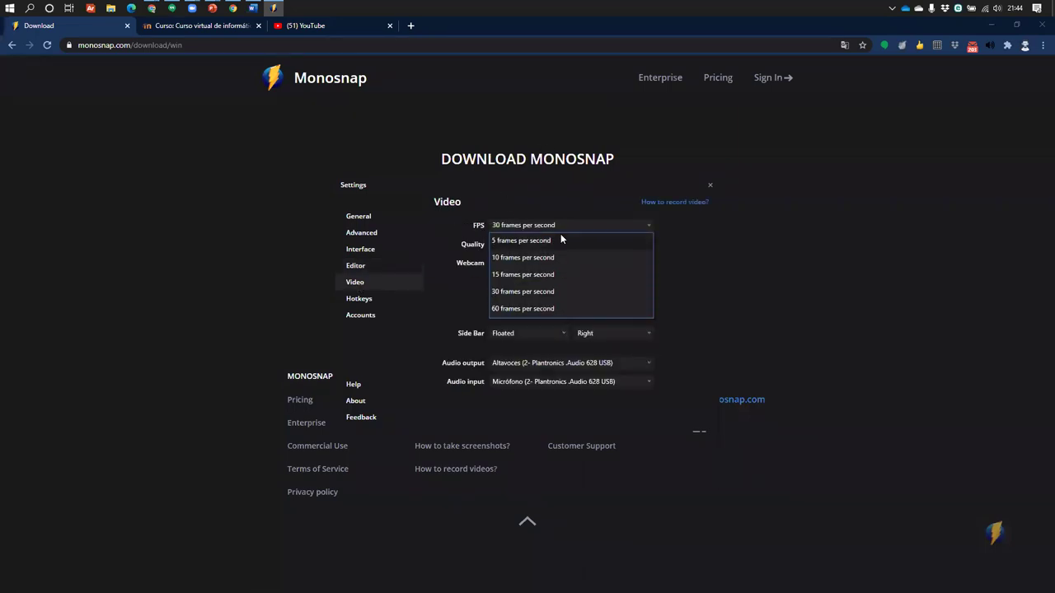
left_click(578, 226)
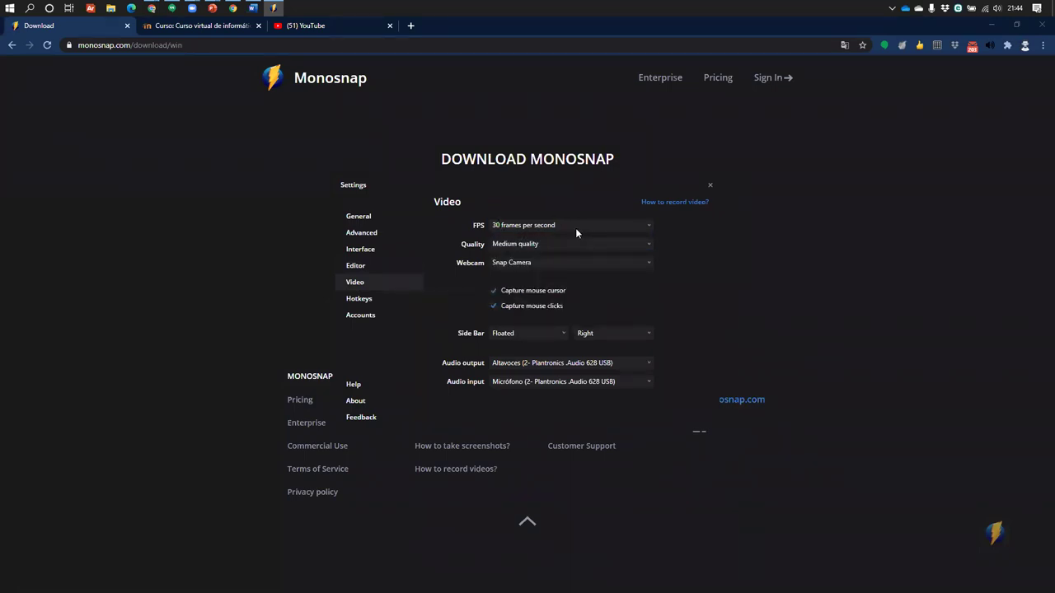
left_click(528, 244)
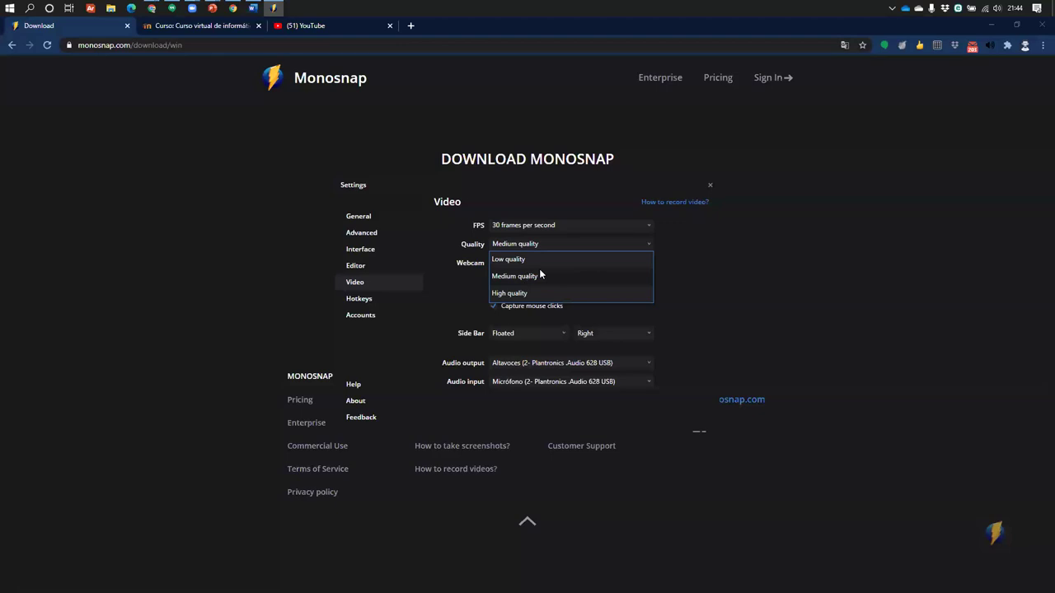
left_click(472, 291)
left_click(522, 245)
left_click(533, 295)
left_click(530, 229)
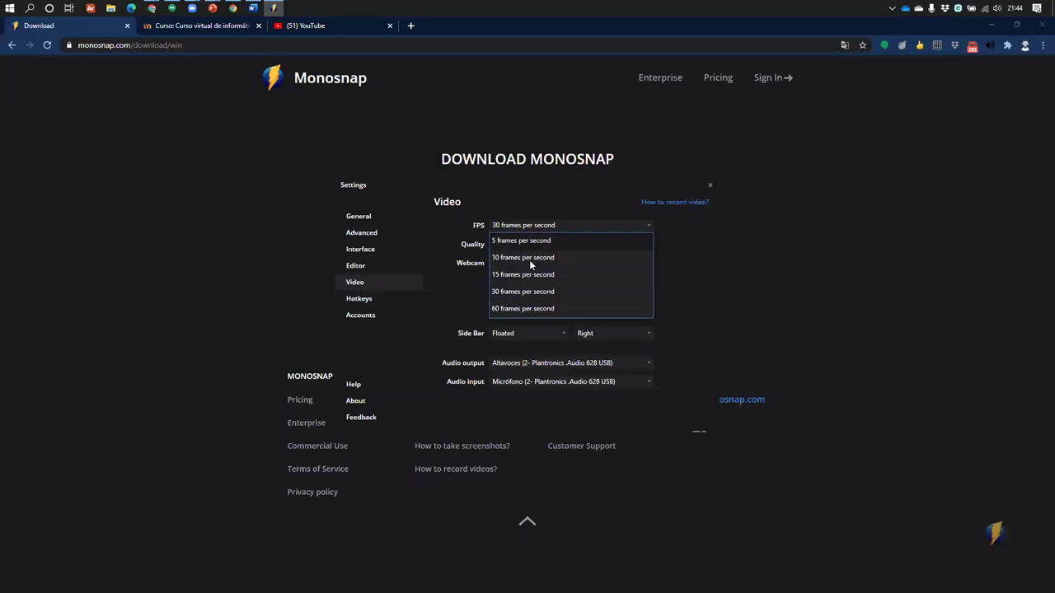
left_click(532, 307)
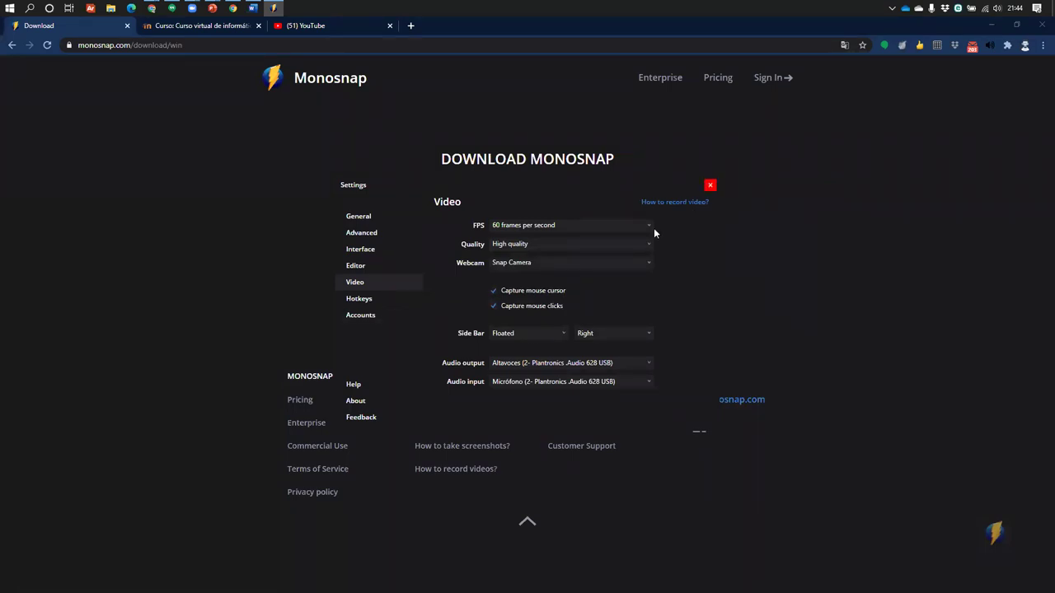
left_click(525, 229)
left_click(519, 290)
left_click(532, 244)
left_click(523, 276)
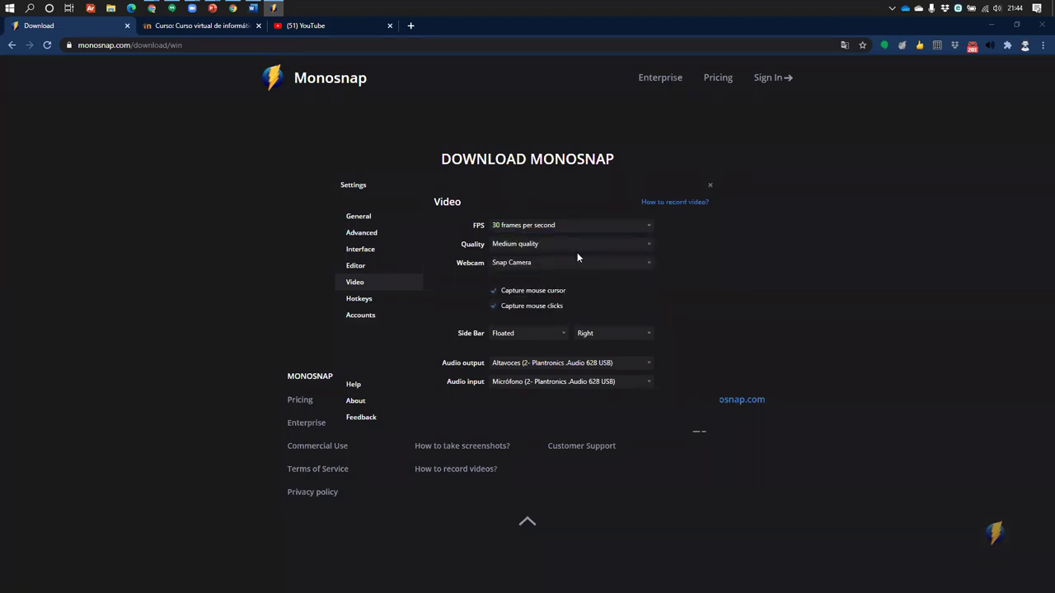
left_click(710, 186)
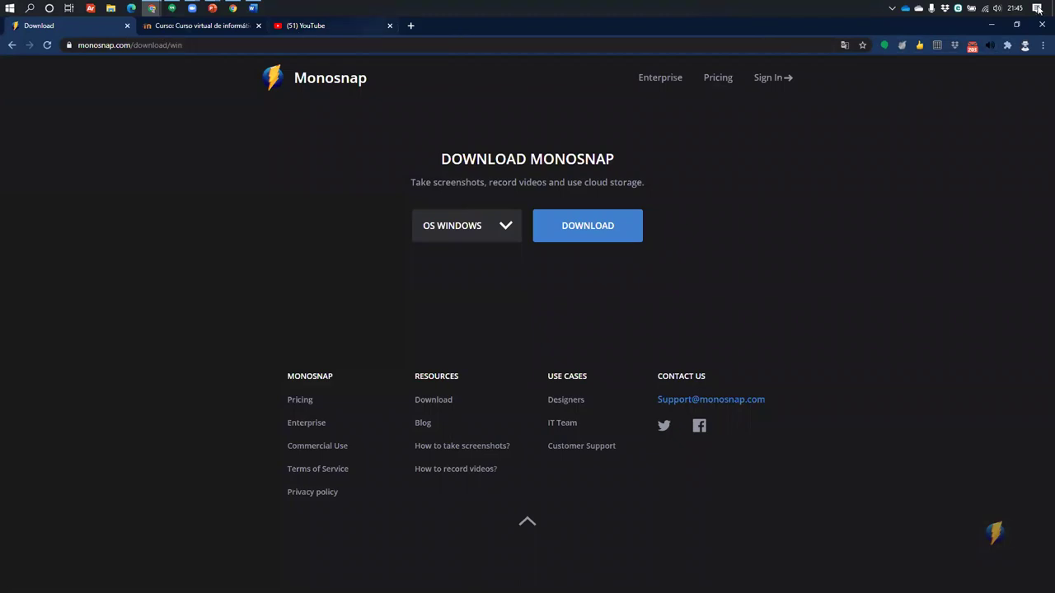
Open a new Chrome tab, clear the typed address text, and minimise the browser
left_click(412, 26)
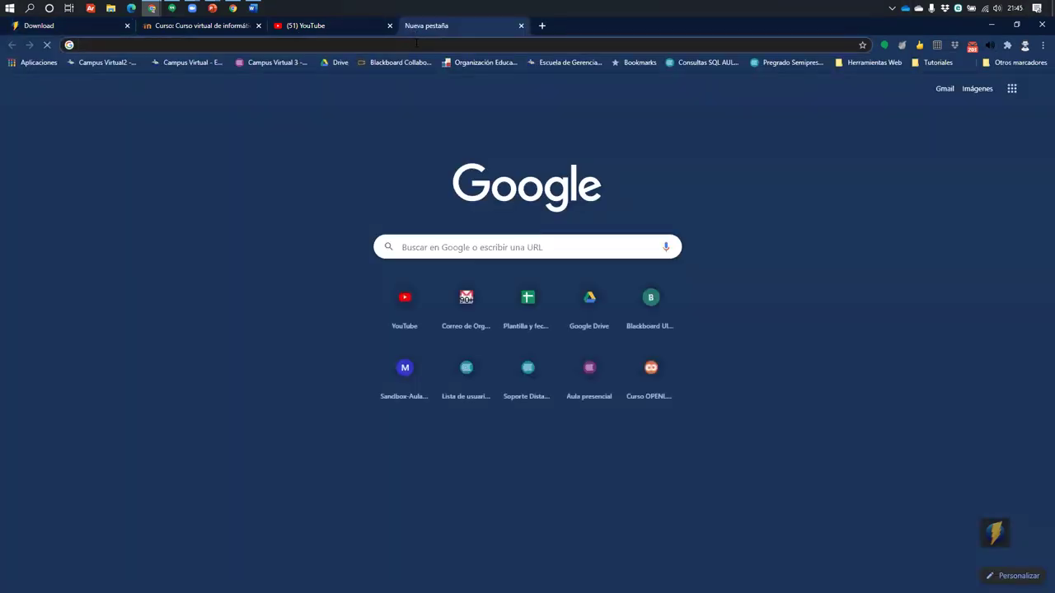
left_click(416, 42)
type("m")
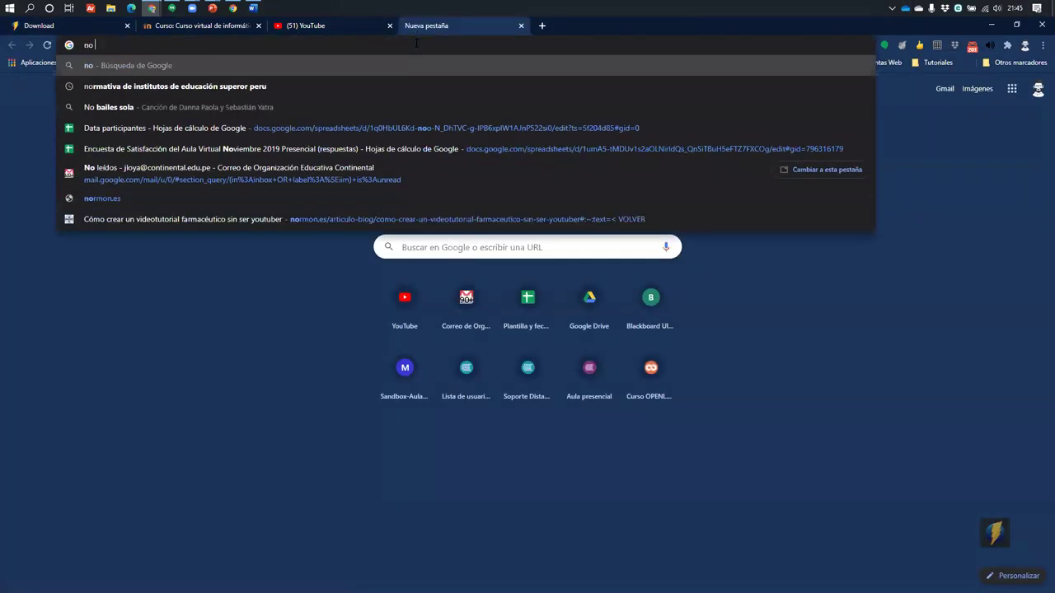
key("BackSpace")
type("a")
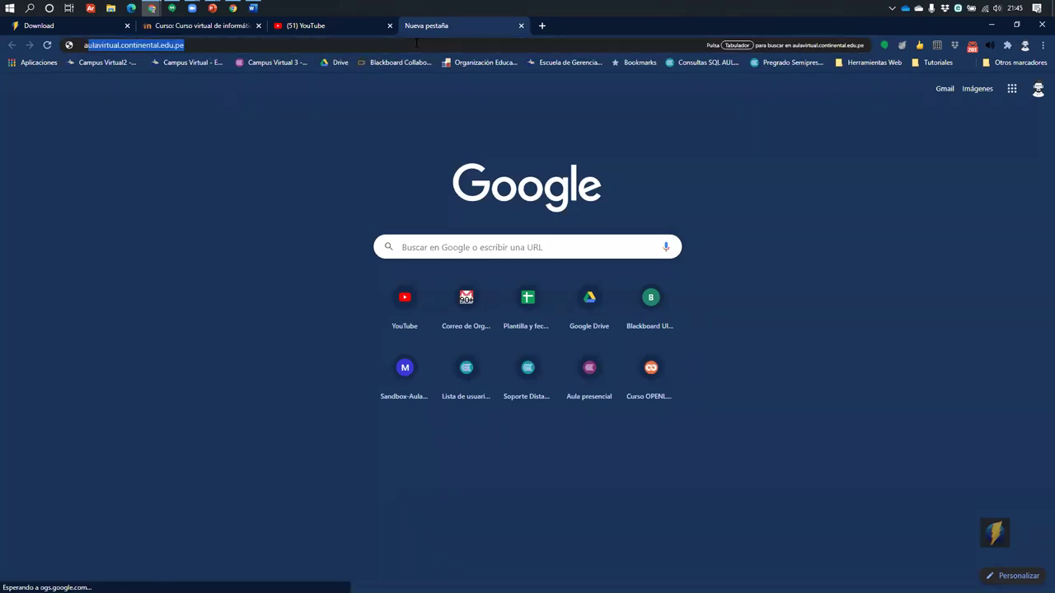
key("BackSpace")
key("BackSpace")
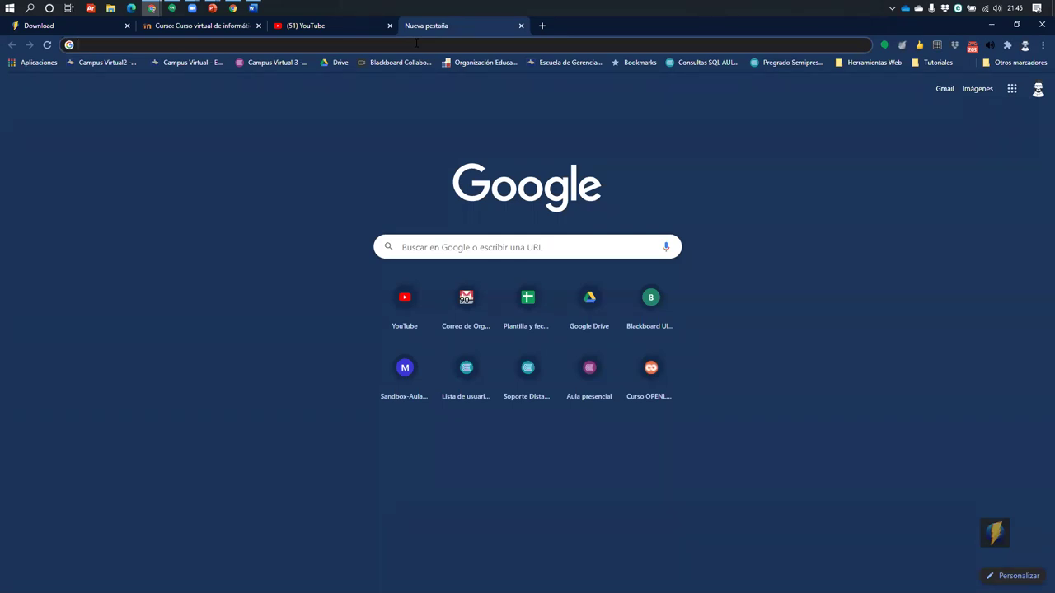
type("a")
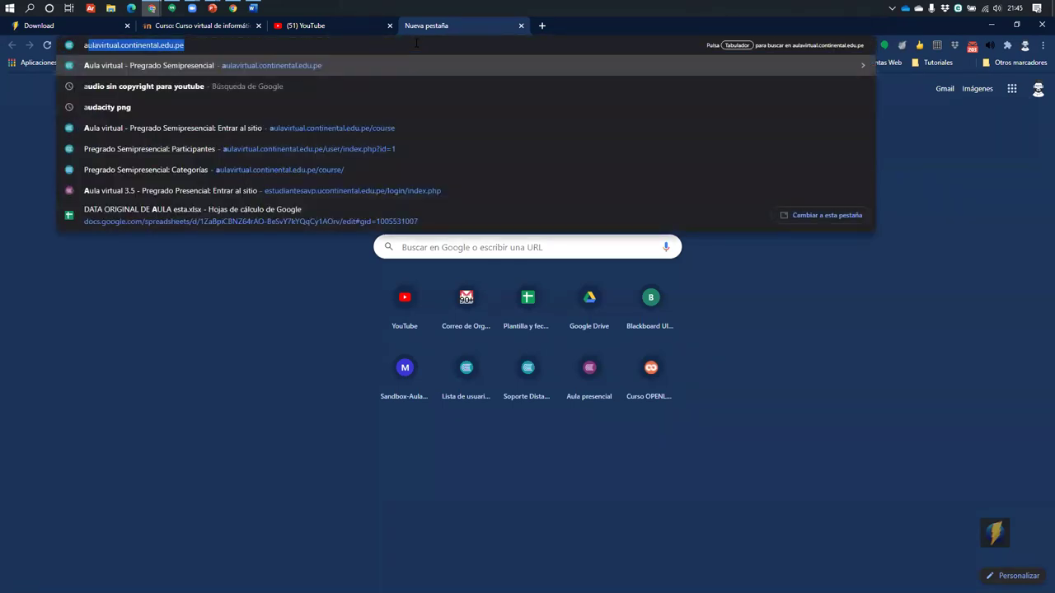
type("ul")
key("BackSpace")
key("BackSpace")
key("BackSpace")
key("BackSpace")
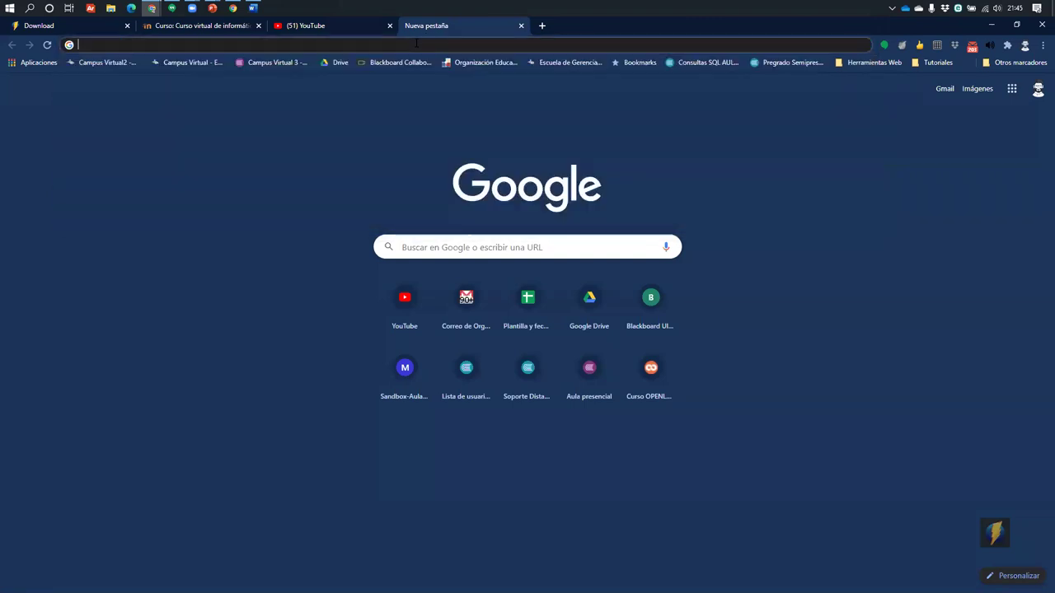
left_click(993, 27)
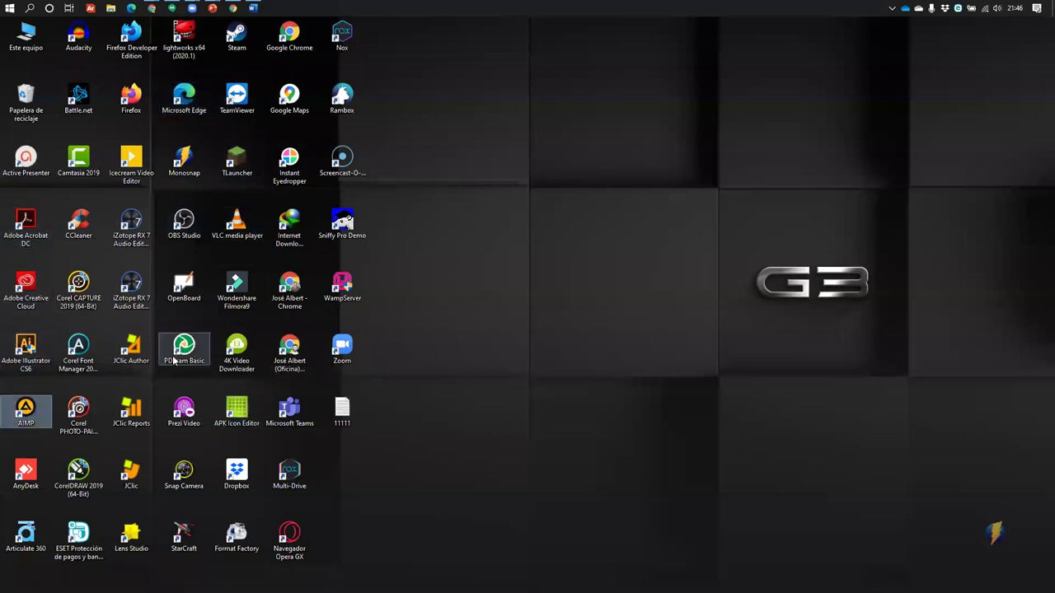
Cycle through desktop icons by letter and launch the Articulate 360 shortcut
key("a")
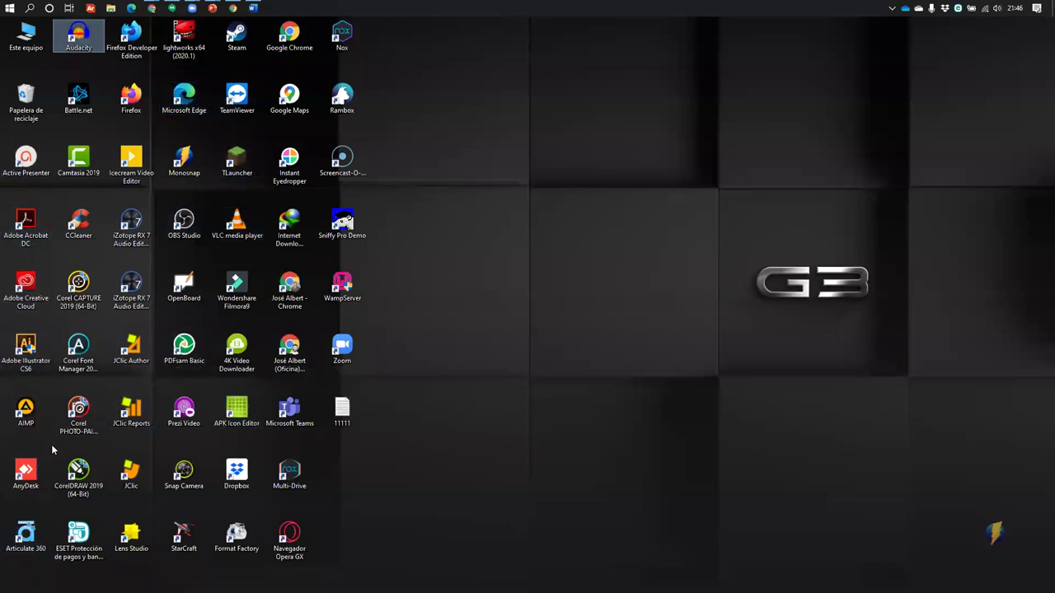
key("s")
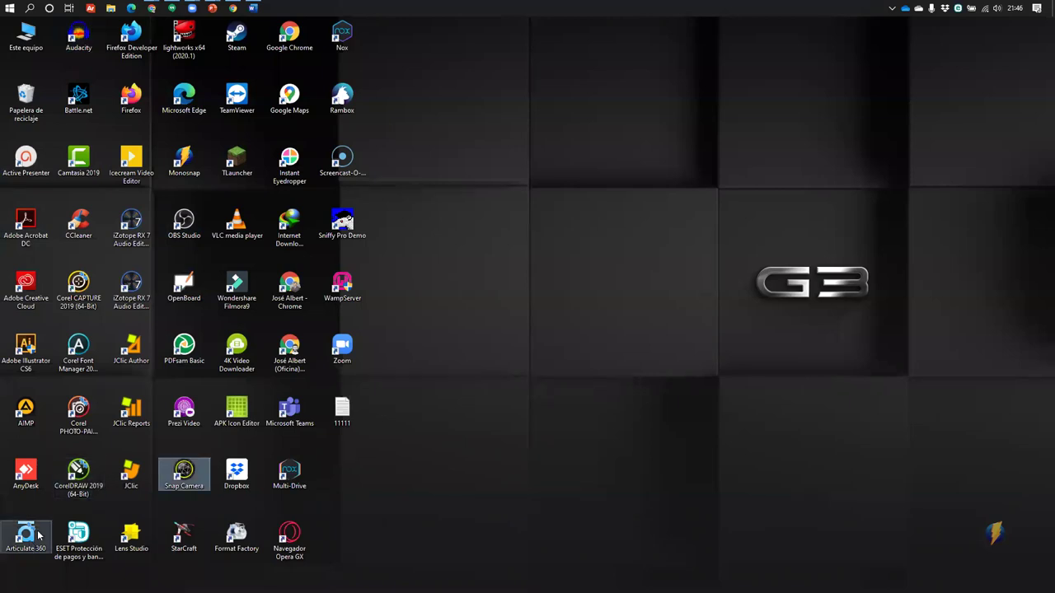
key("s")
key("s")
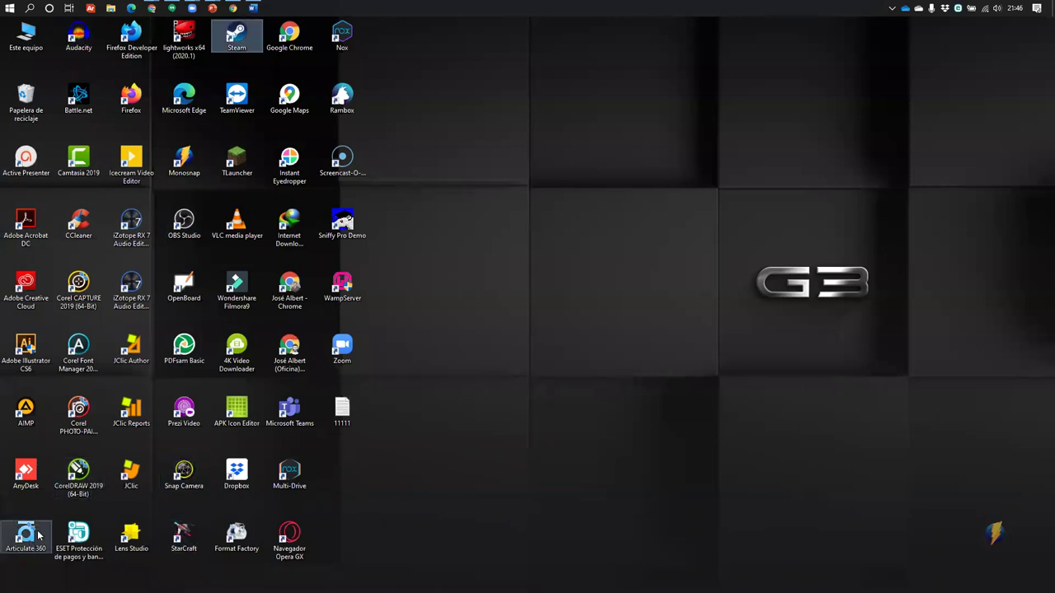
key("s")
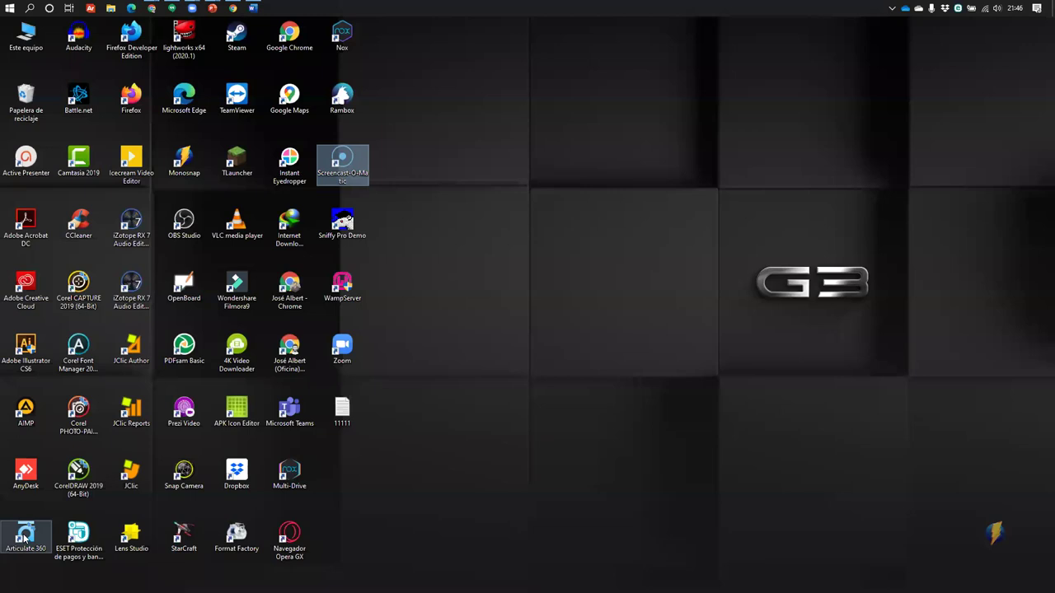
double_click(24, 537)
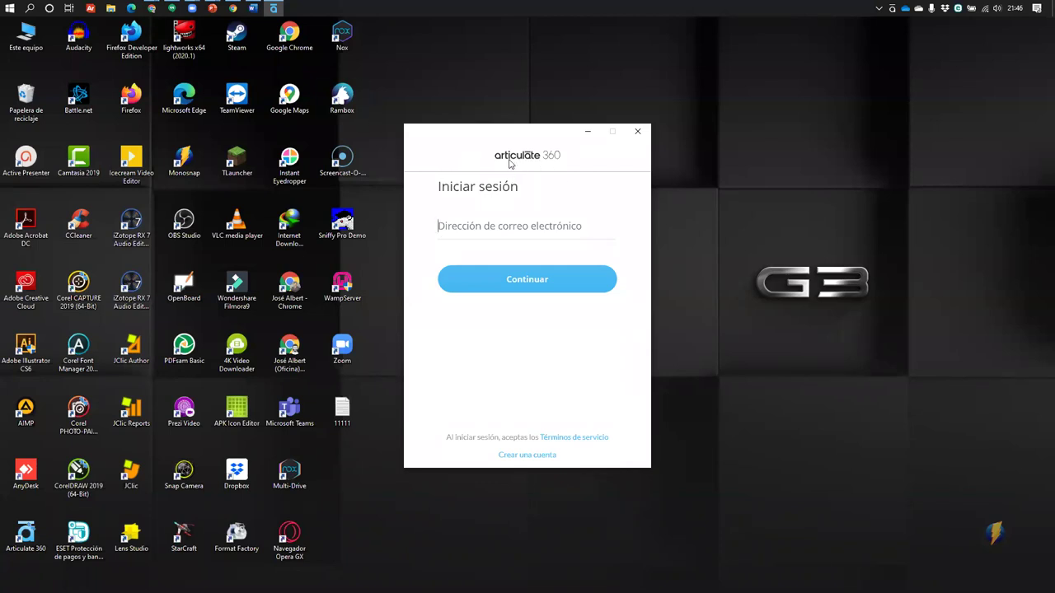
Search Google for 'articulate 360' in a new Chrome tab
left_click(229, 7)
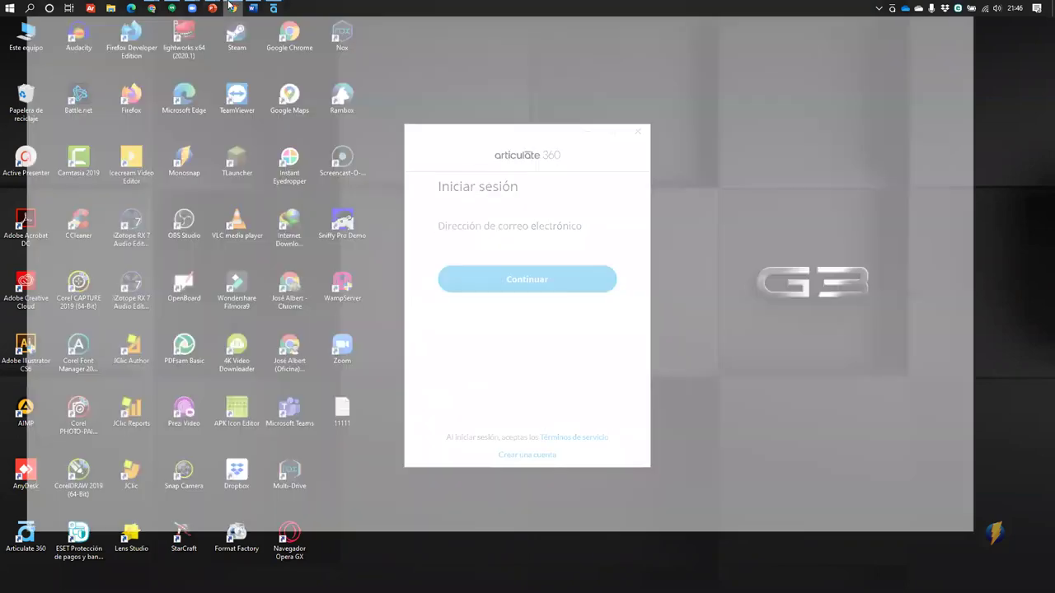
left_click(545, 27)
type("articual")
key("BackSpace")
key("BackSpace")
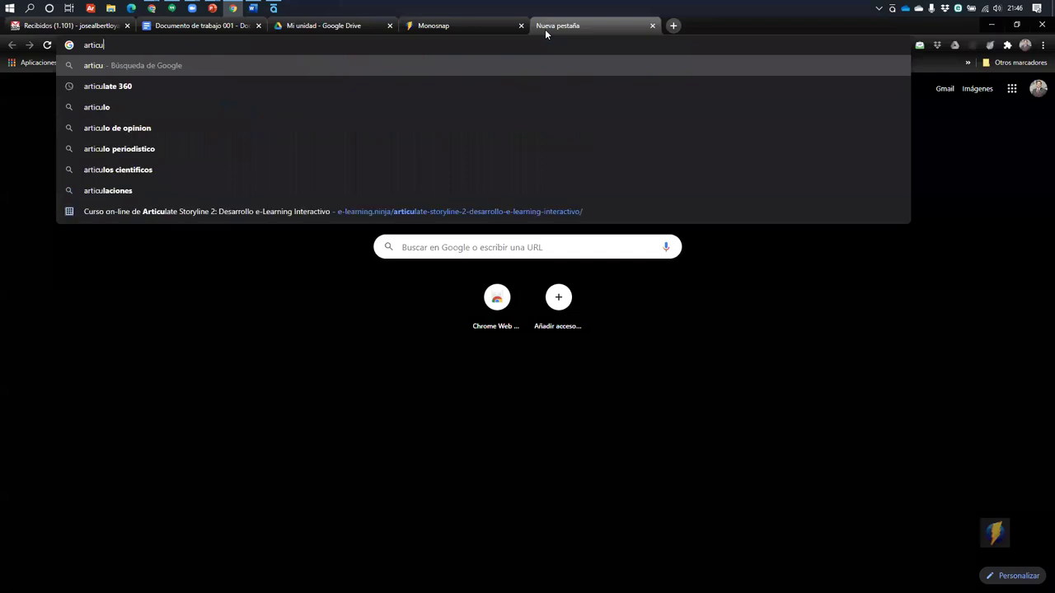
type("late 360")
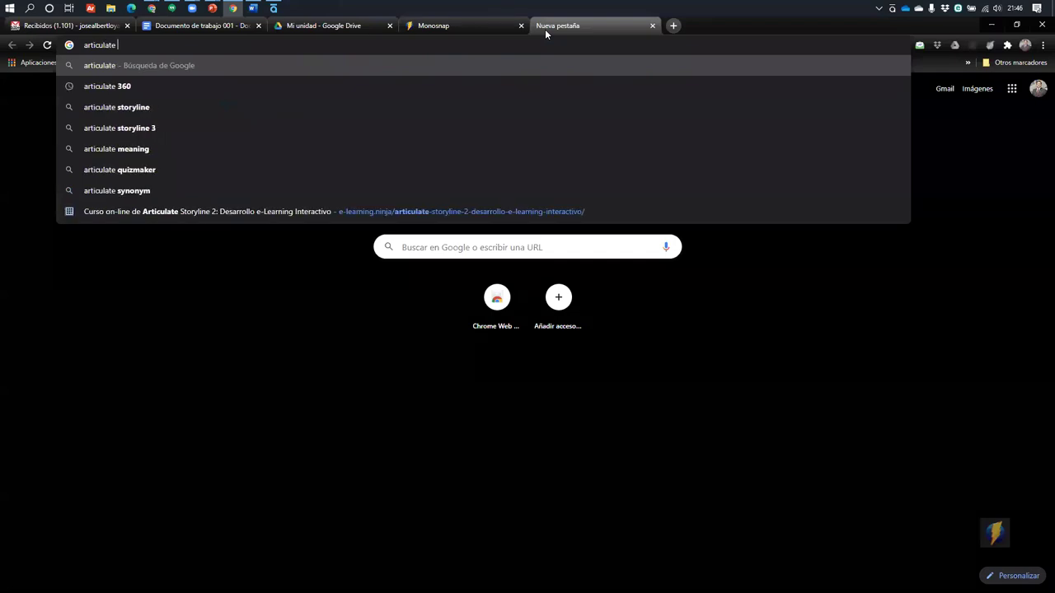
key("Return")
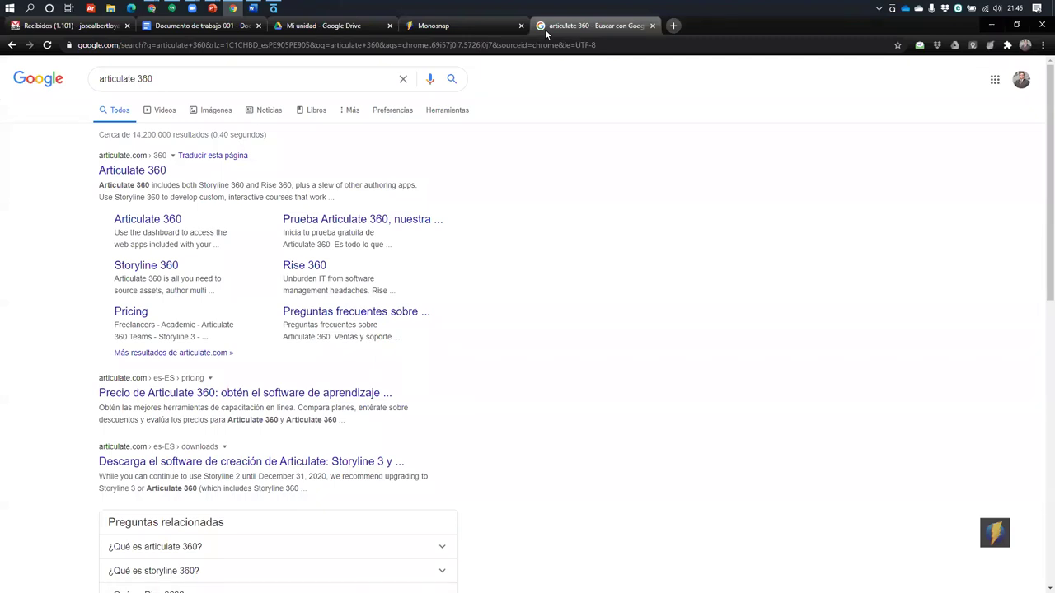
Check the Articulate 360 free trial page, close the sign-in window, and refresh the desktop
left_click(338, 223)
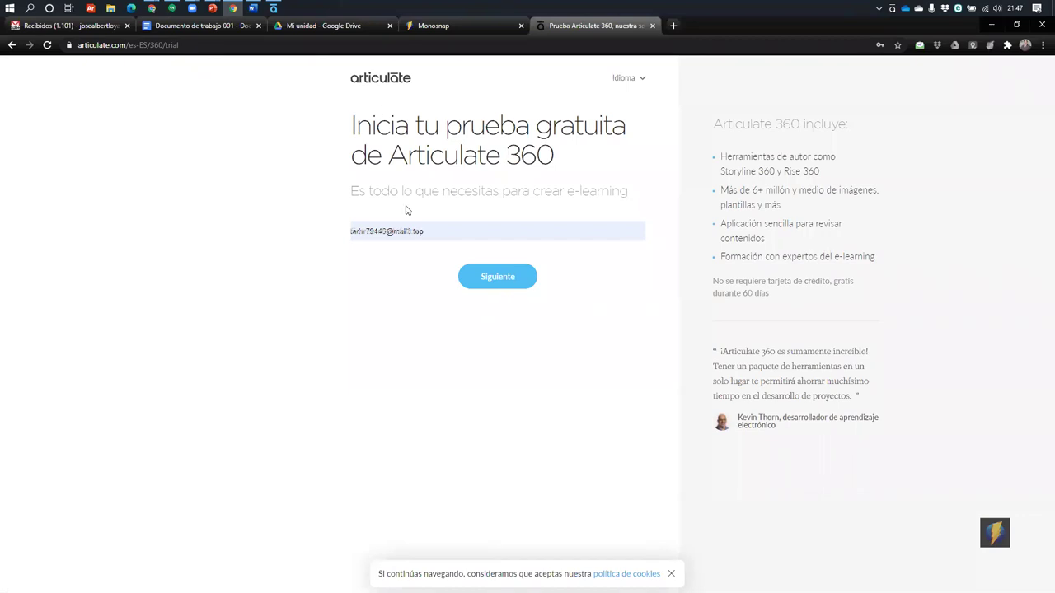
left_click(448, 235)
left_click(134, 228)
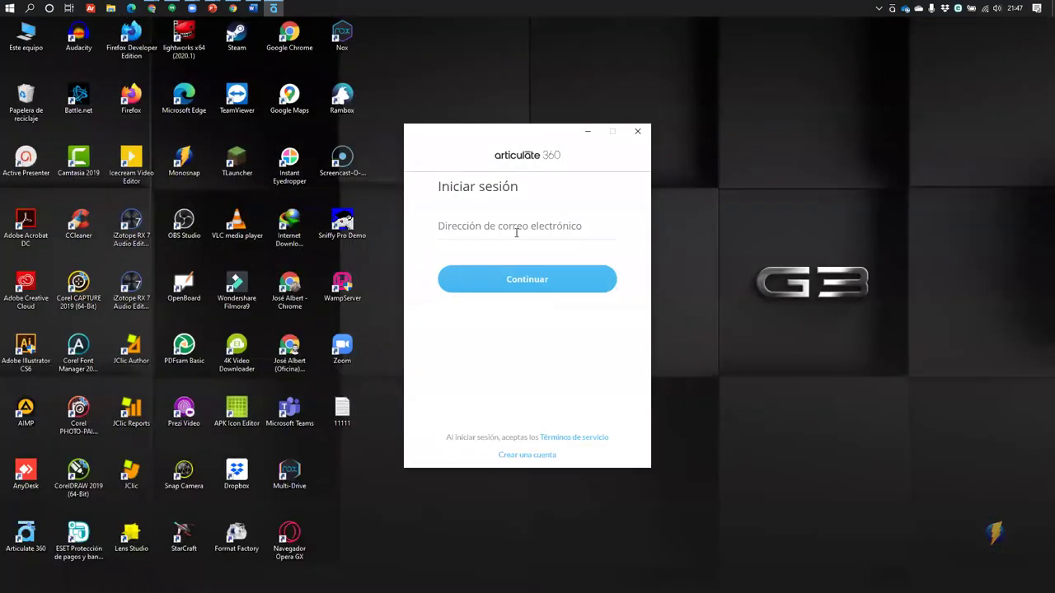
left_click(637, 135)
right_click(620, 303)
left_click(627, 280)
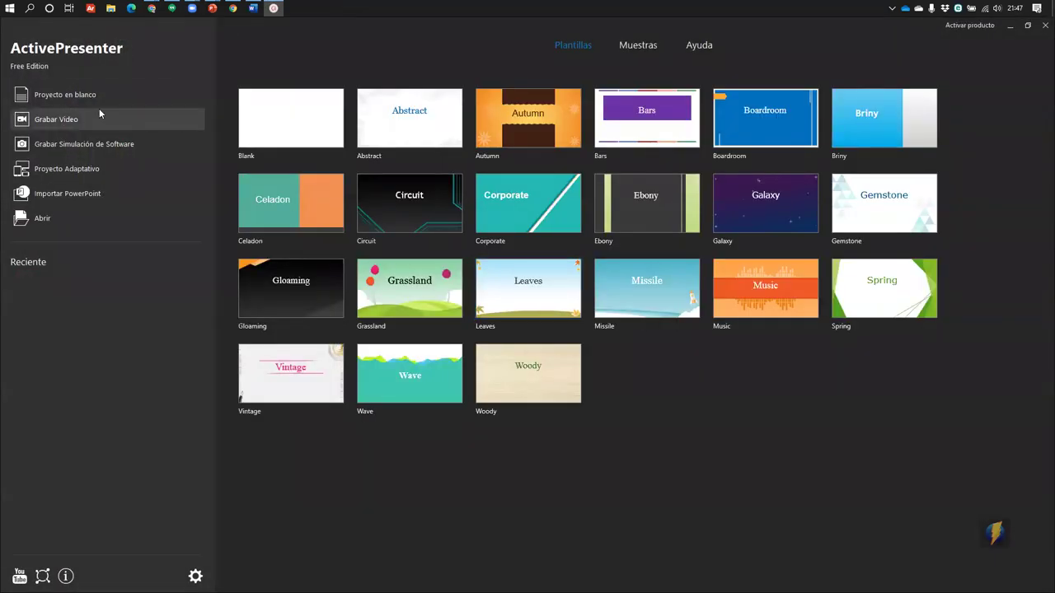
Start a Proyecto en blanco and review the Publicar LMS login and Opciones tabs
left_click(91, 96)
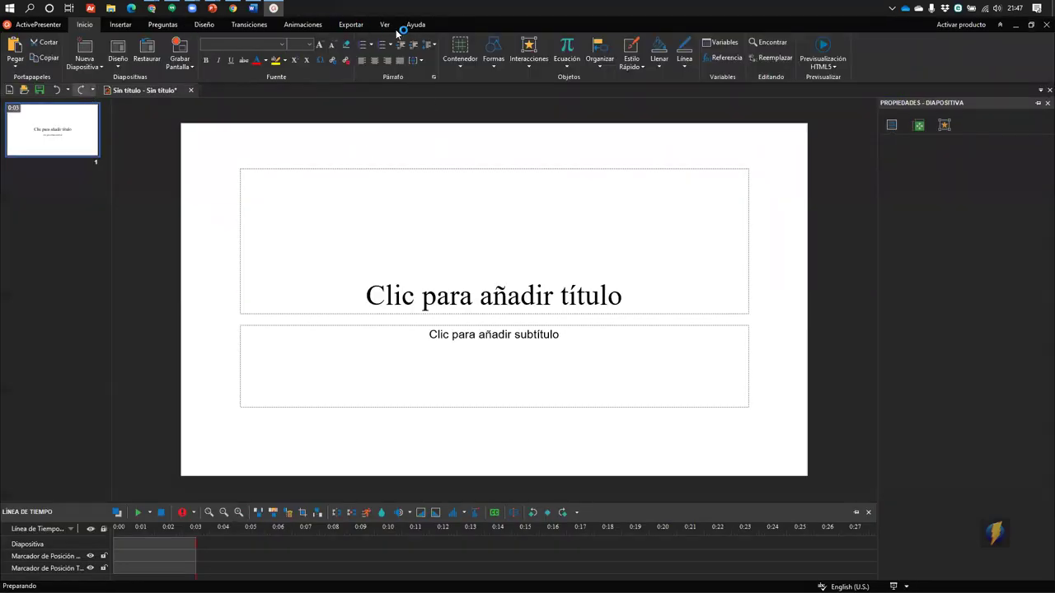
left_click(359, 27)
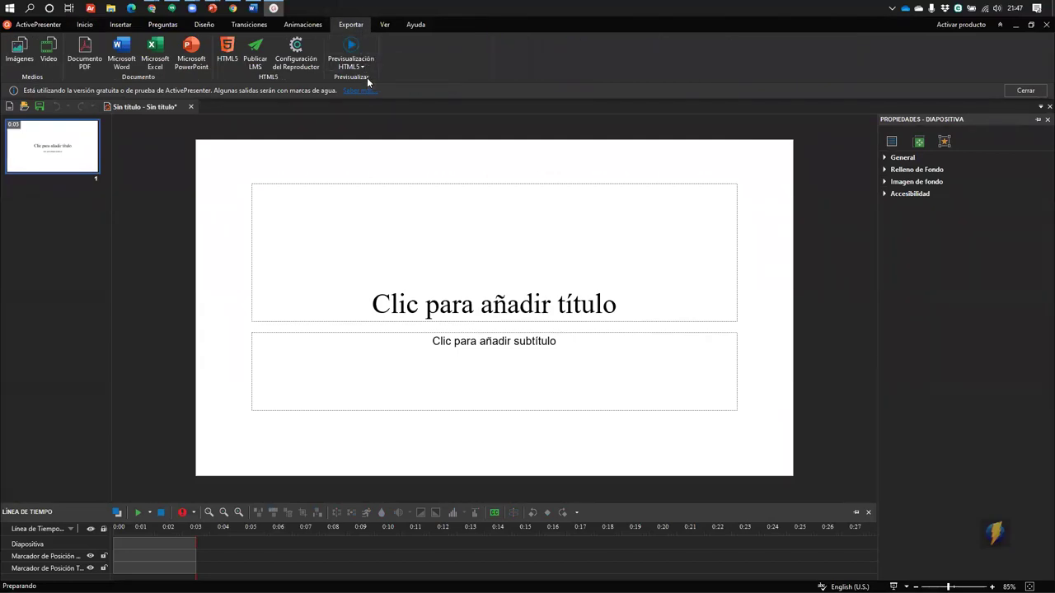
left_click(255, 52)
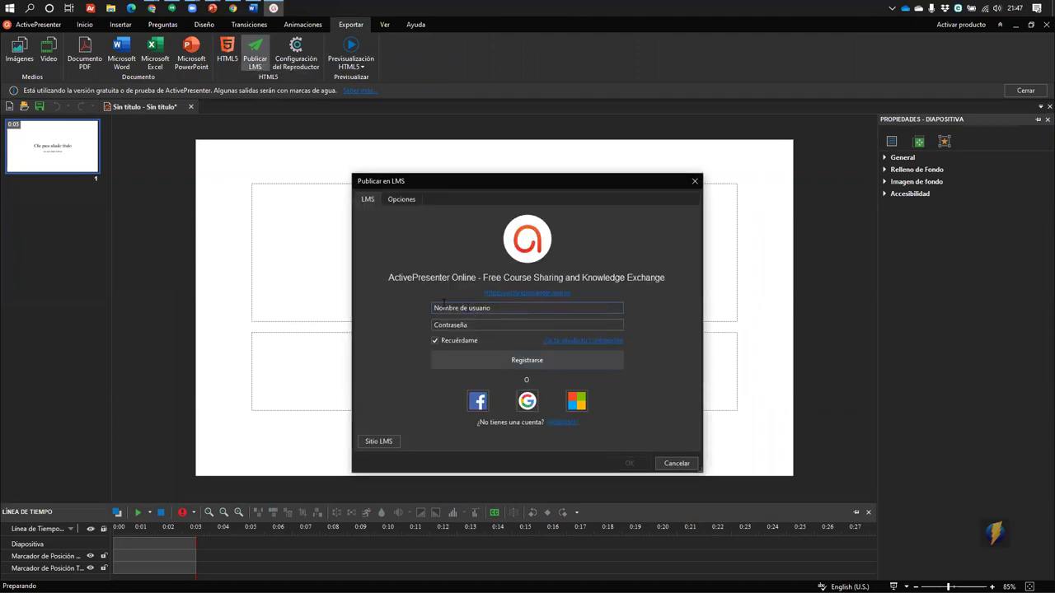
left_click(449, 309)
left_click(455, 325)
left_click(506, 310)
left_click(473, 324)
left_click(474, 309)
left_click(407, 198)
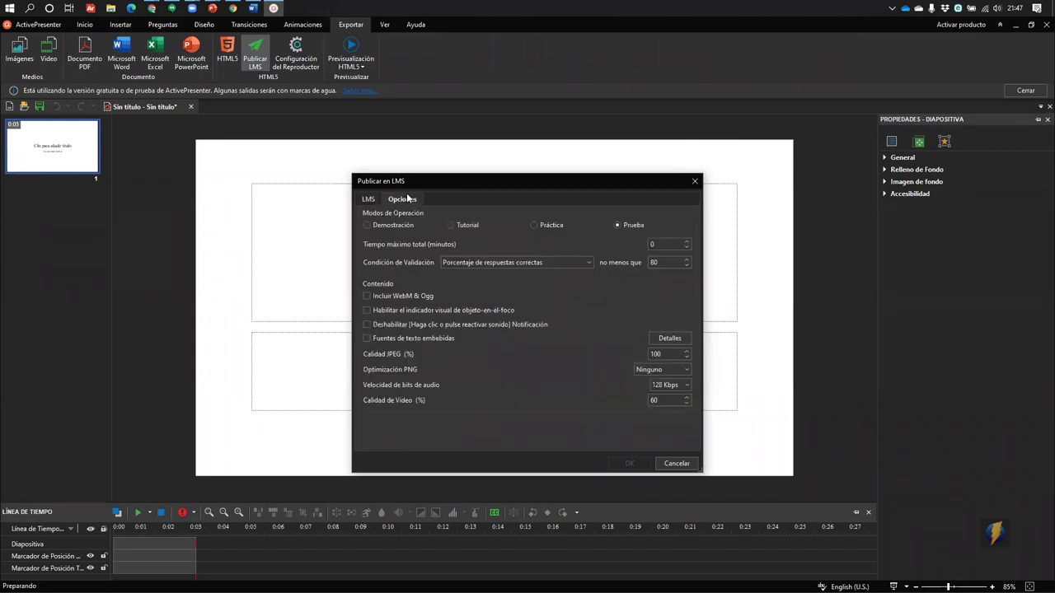
left_click(368, 199)
Close the LMS dialog and quit ActivePresenter without saving the blank project
left_click(695, 182)
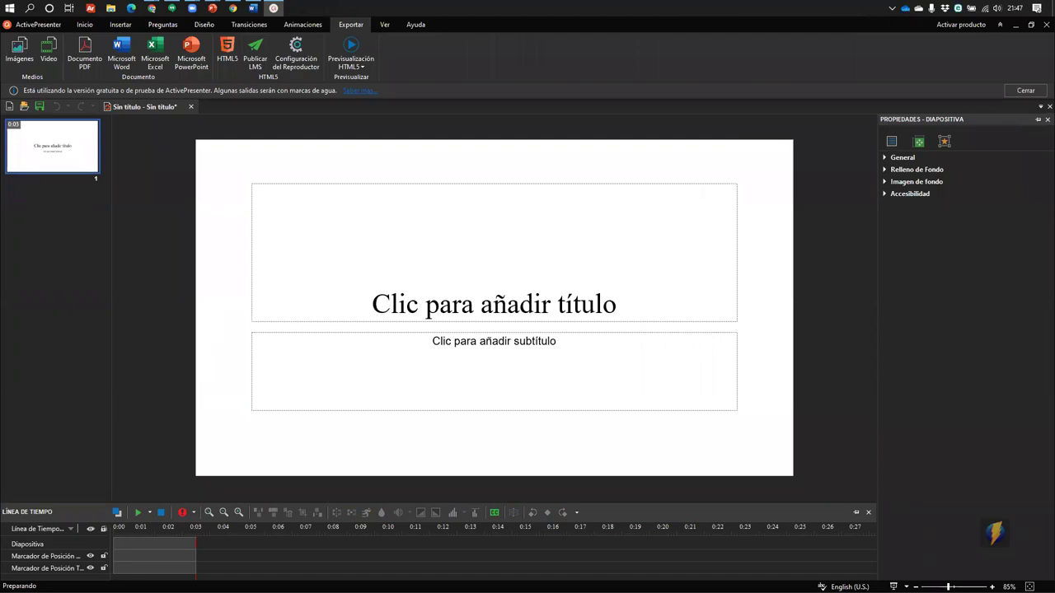
left_click(1040, 25)
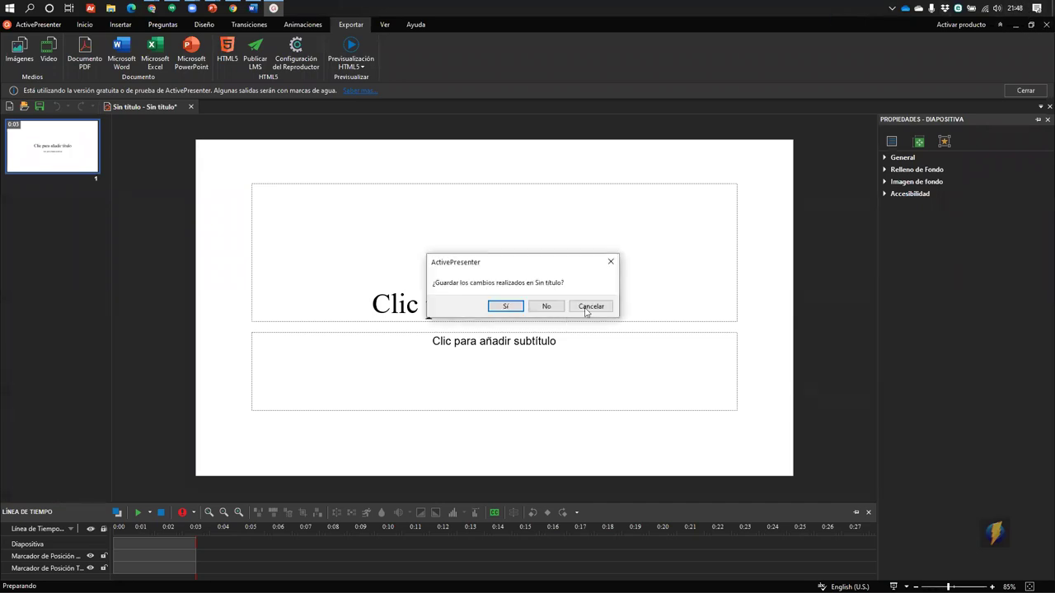
left_click(557, 315)
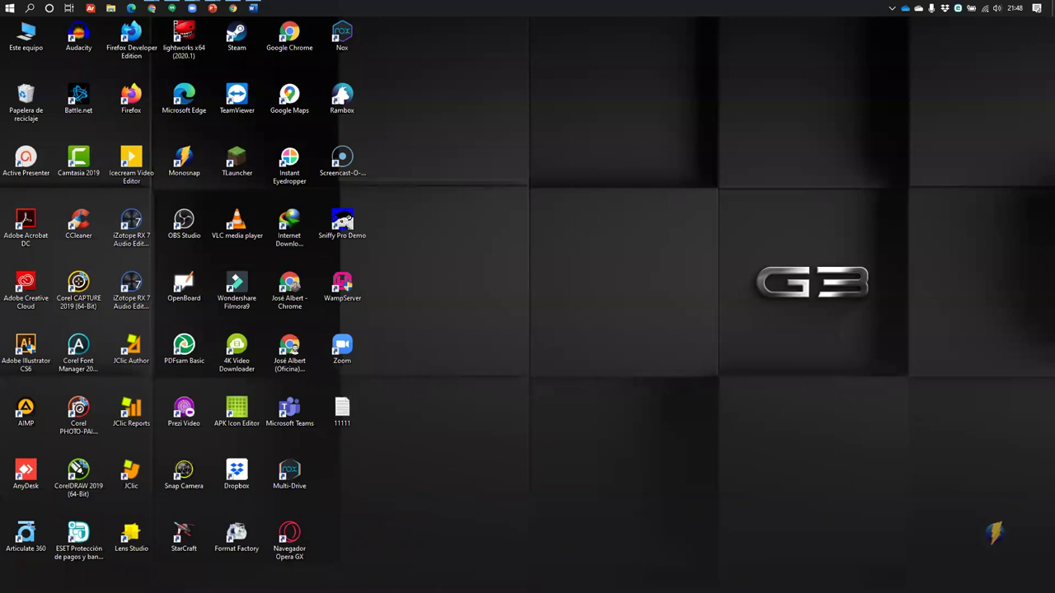
Restore Chrome from its Nueva pestaña preview and switch to the Monosnap Download tab
mouse_move(152, 8)
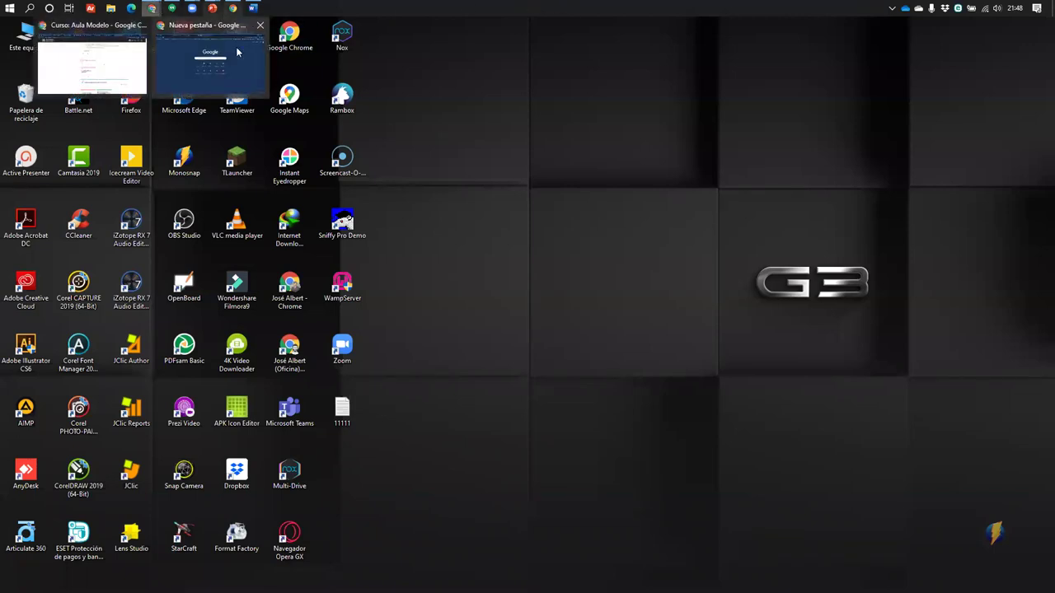
left_click(170, 61)
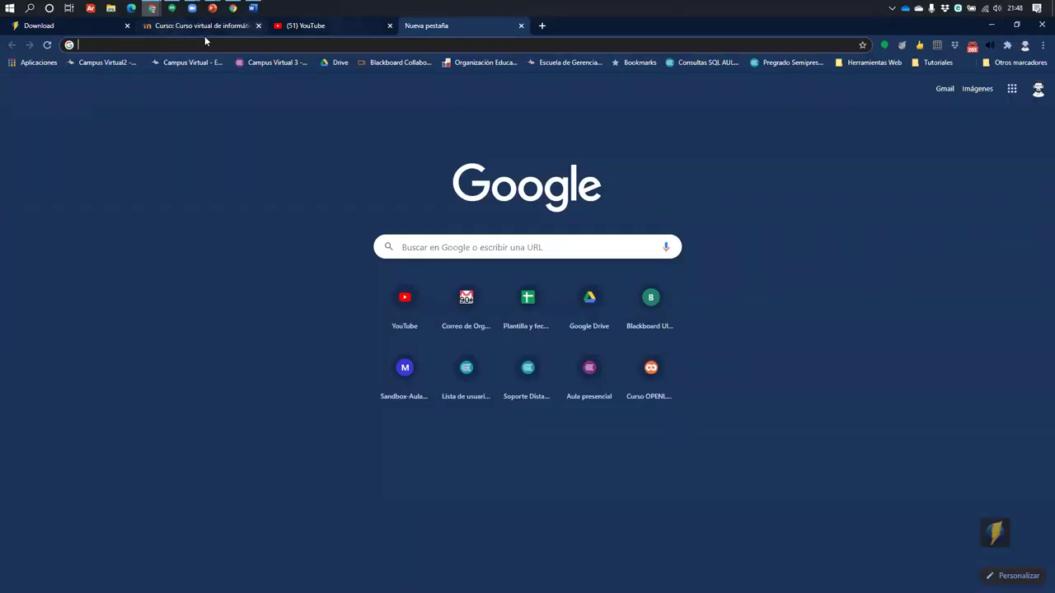
key("ctrl+1")
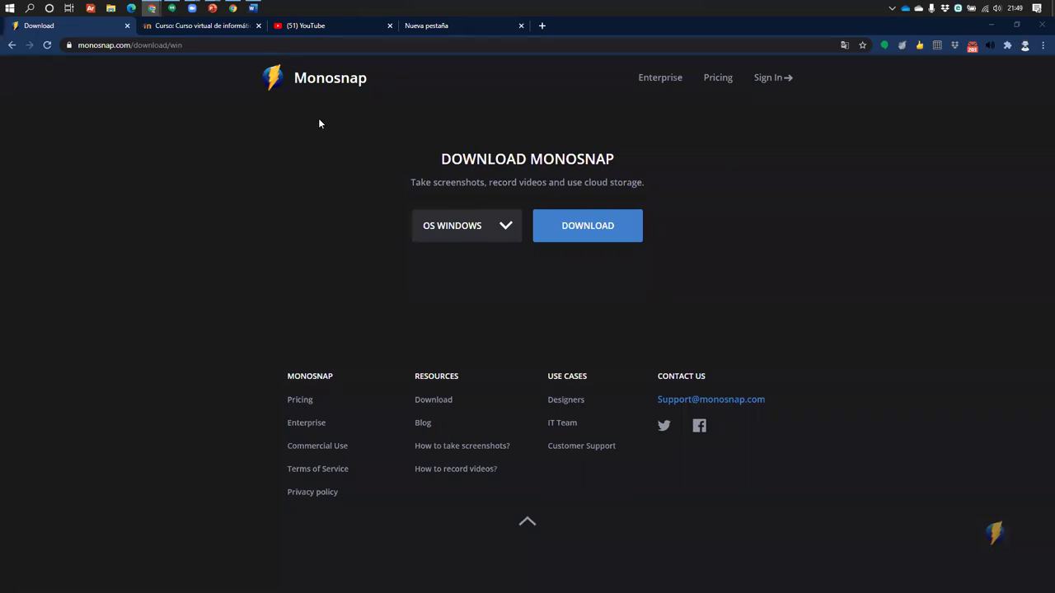
Search Google for 'audacity' and open audacityteam.org's DOWNLOAD > WINDOWS page
left_click(446, 25)
left_click(427, 44)
type("audacity")
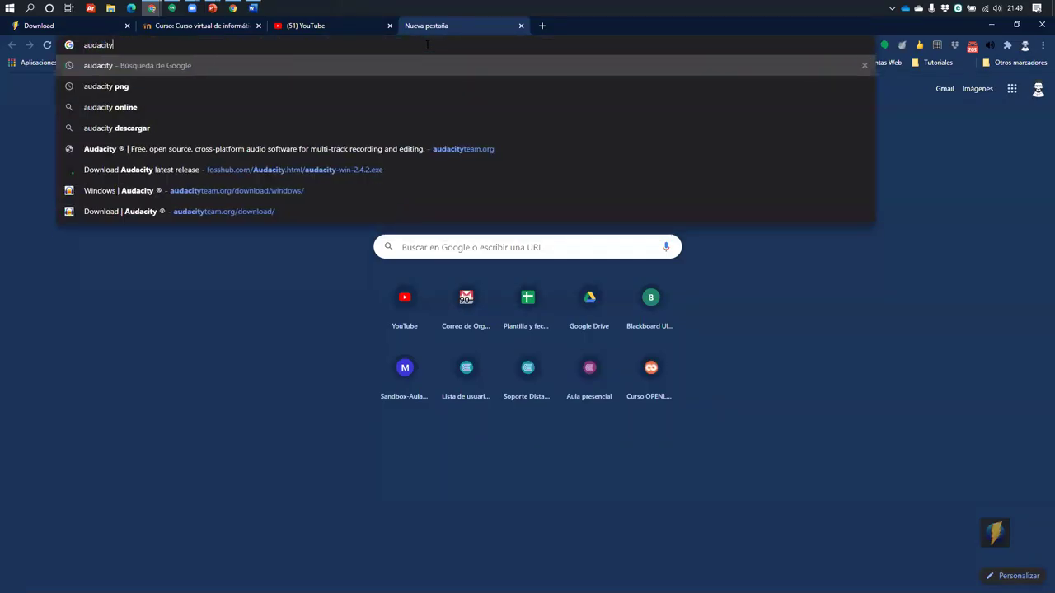
key("Return")
left_click(258, 171)
mouse_move(459, 122)
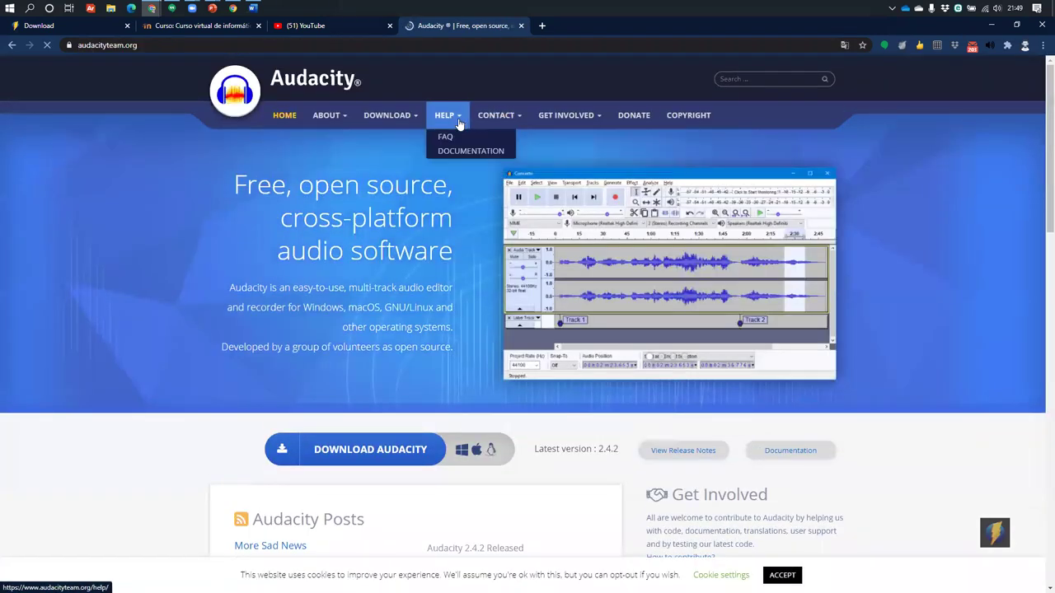
mouse_move(395, 120)
left_click(386, 148)
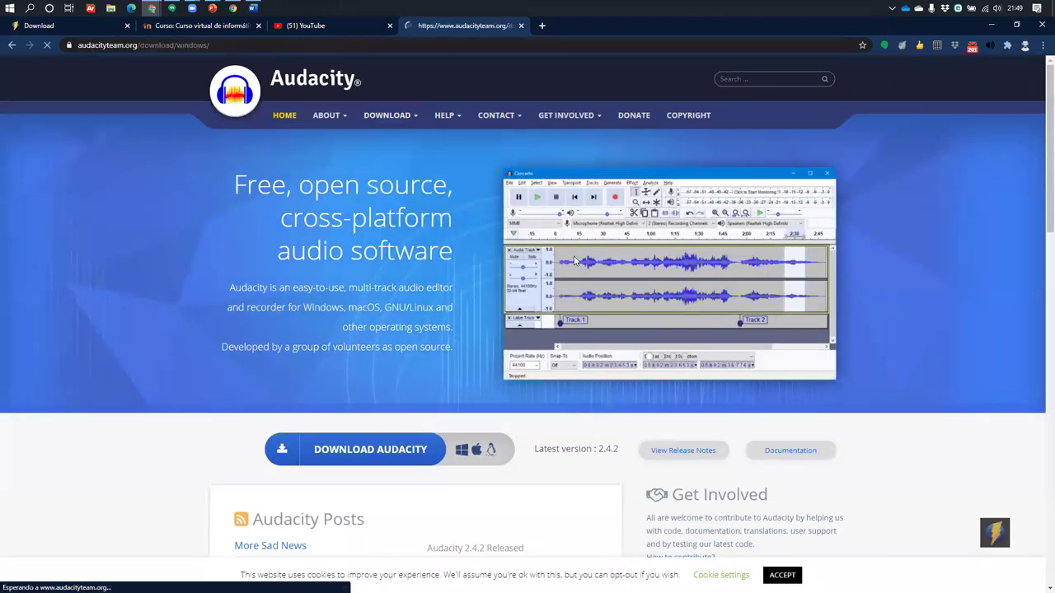
Read the Windows download requirements, briefly visiting the Vista wiki page and returning
scroll(576, 260, "down", 2)
scroll(575, 261, "down", 5)
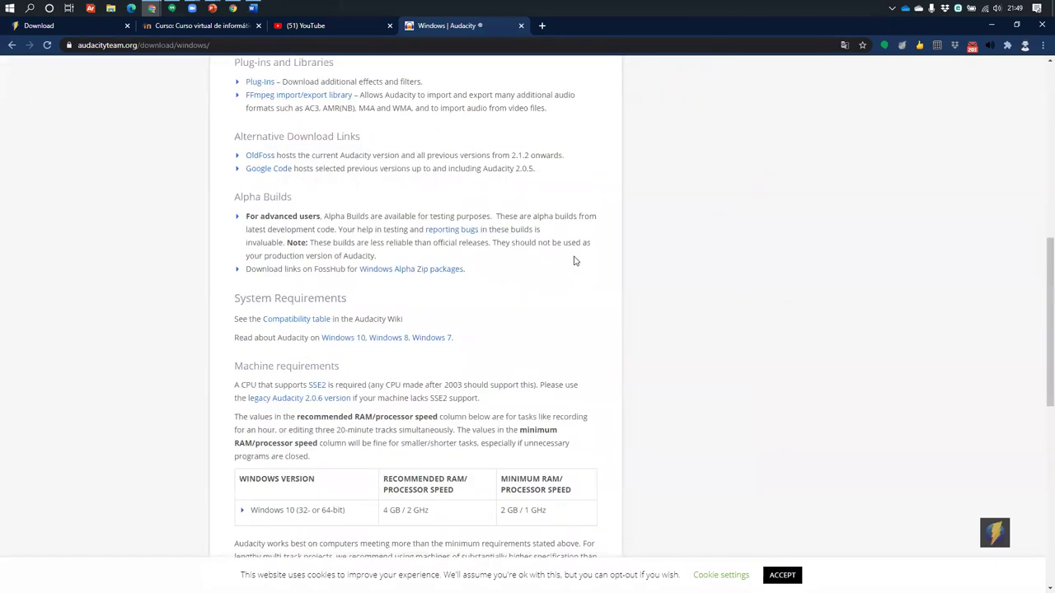
scroll(575, 260, "down", 4)
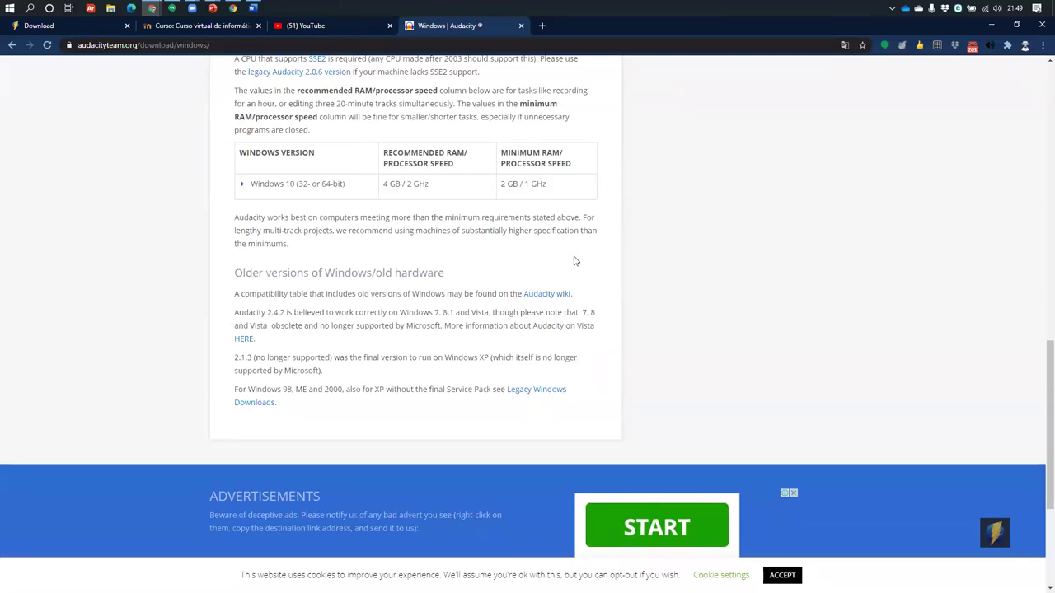
scroll(576, 260, "down", 1)
left_click_drag(259, 203, 565, 216)
left_click(244, 230)
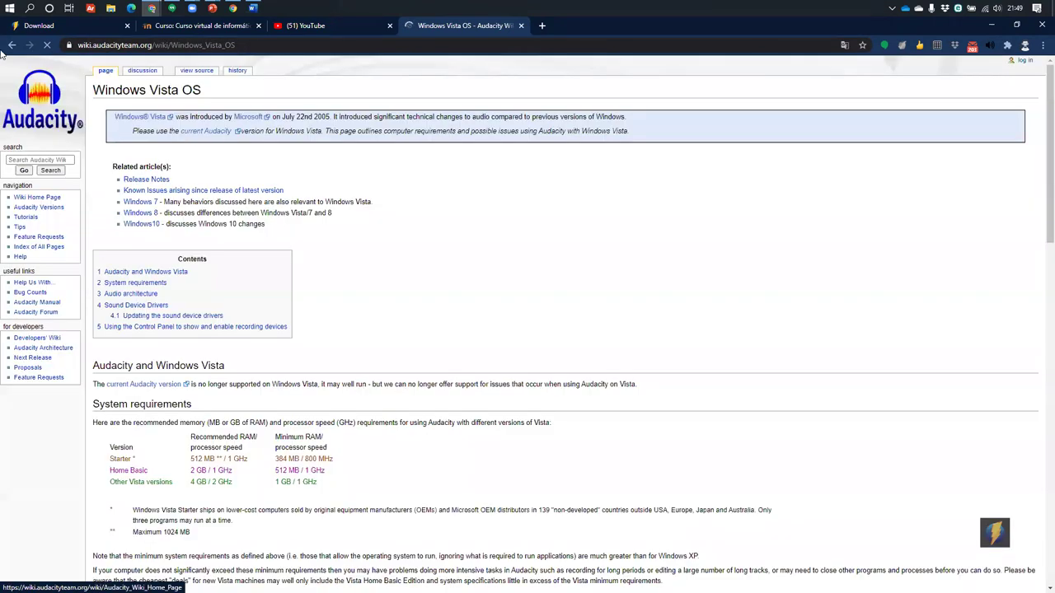
left_click(12, 45)
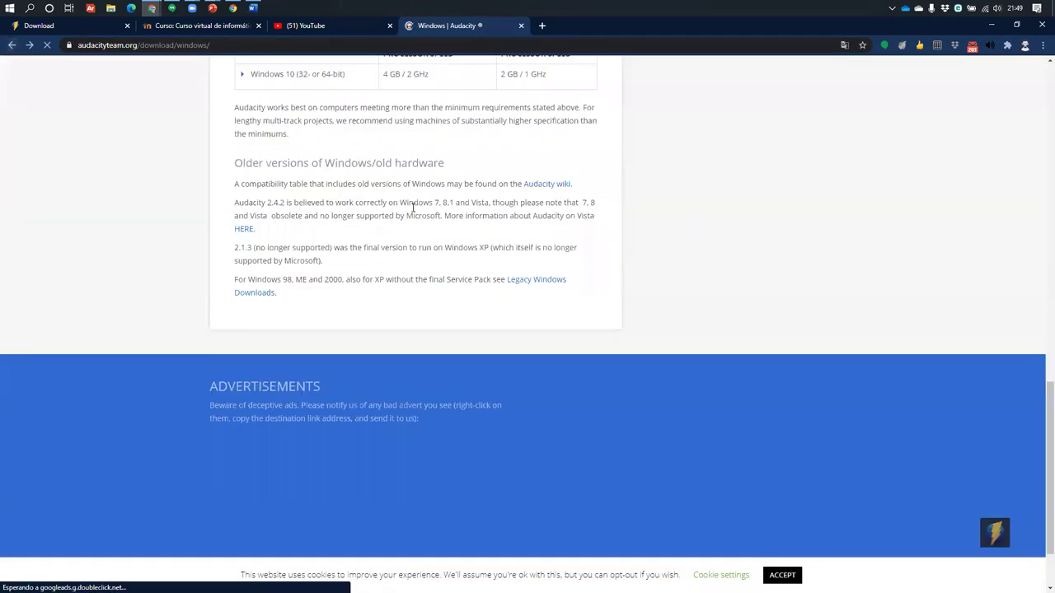
scroll(464, 245, "up", 3)
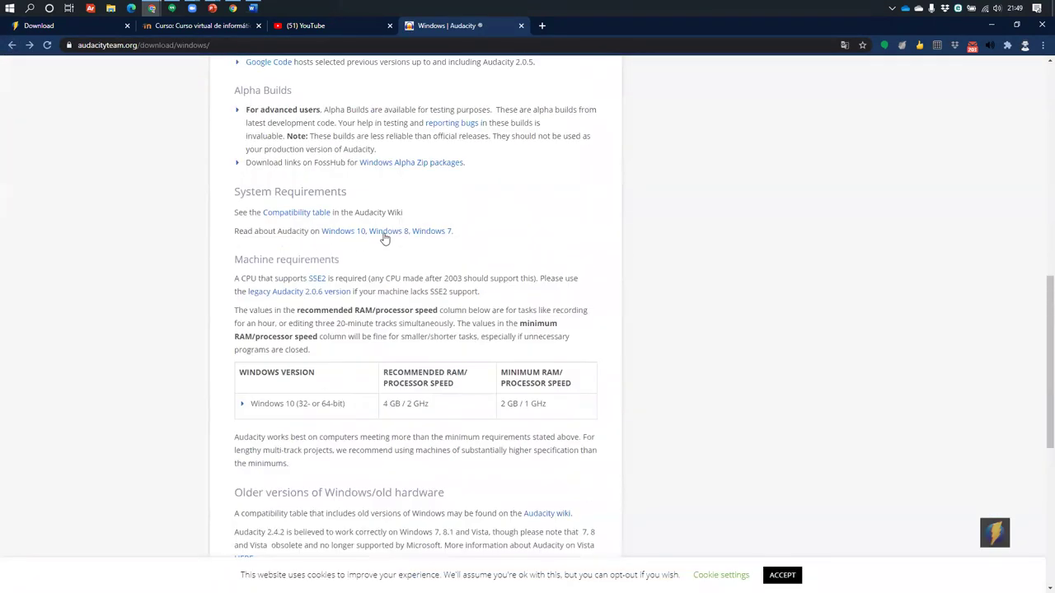
left_click_drag(239, 231, 231, 233)
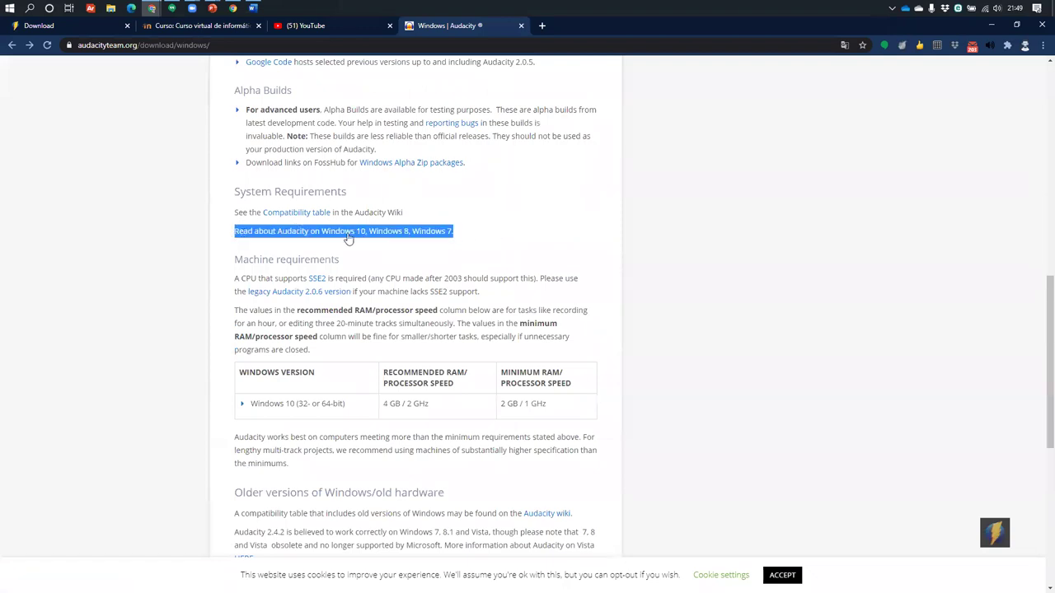
left_click(501, 224)
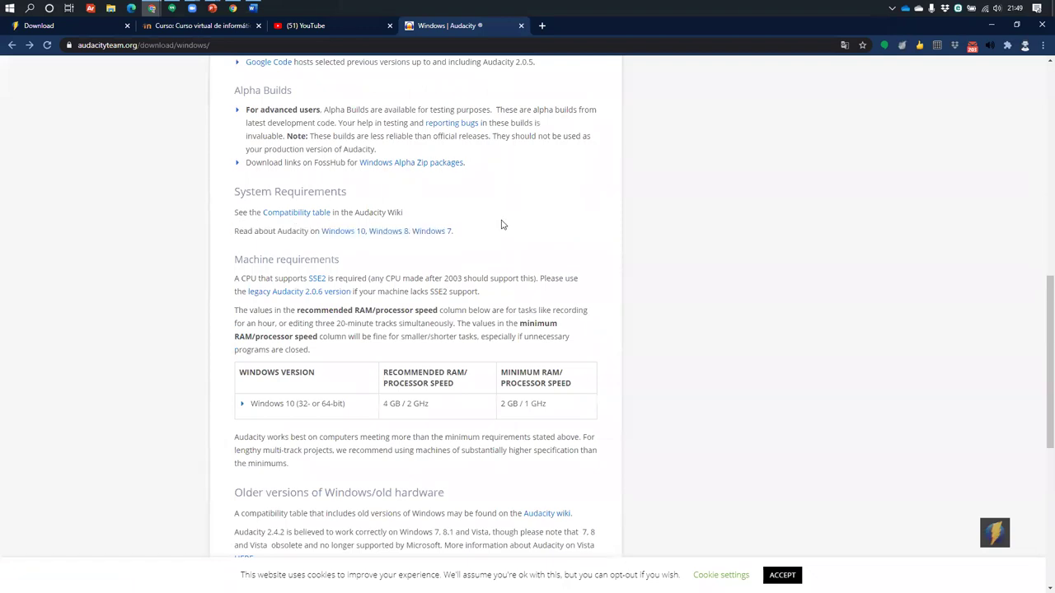
scroll(502, 224, "down", 3)
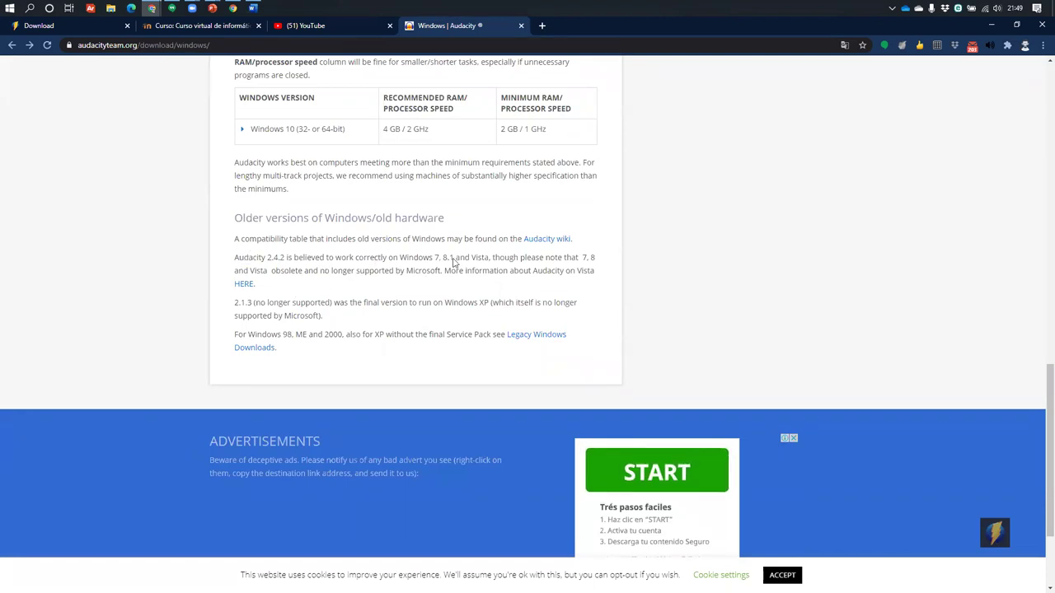
Translate the download page into Spanish with Traducir a español, then close the tab
right_click(372, 264)
left_click(445, 378)
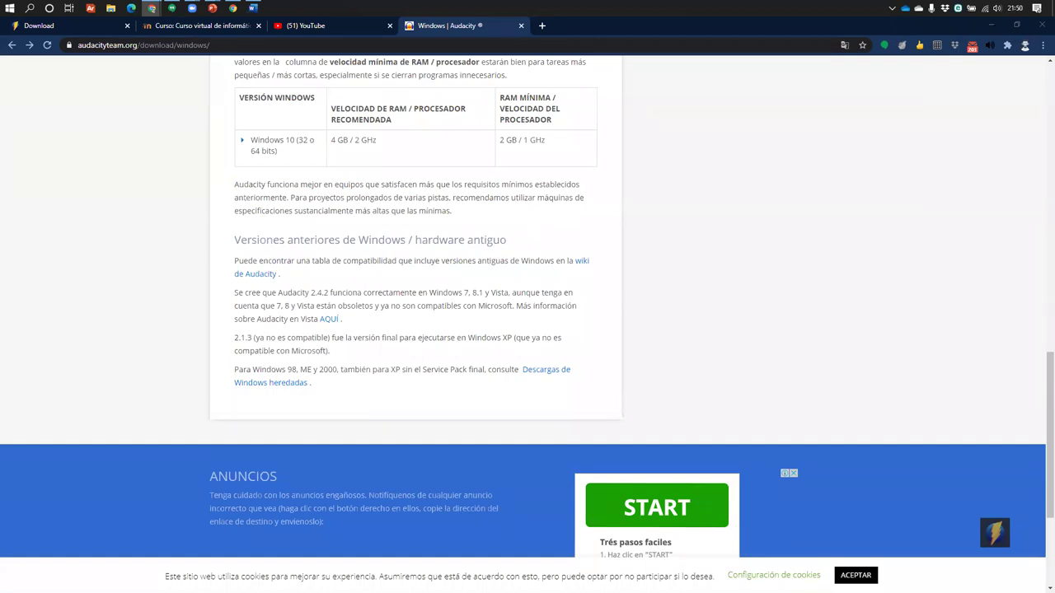
scroll(594, 371, "up", 7)
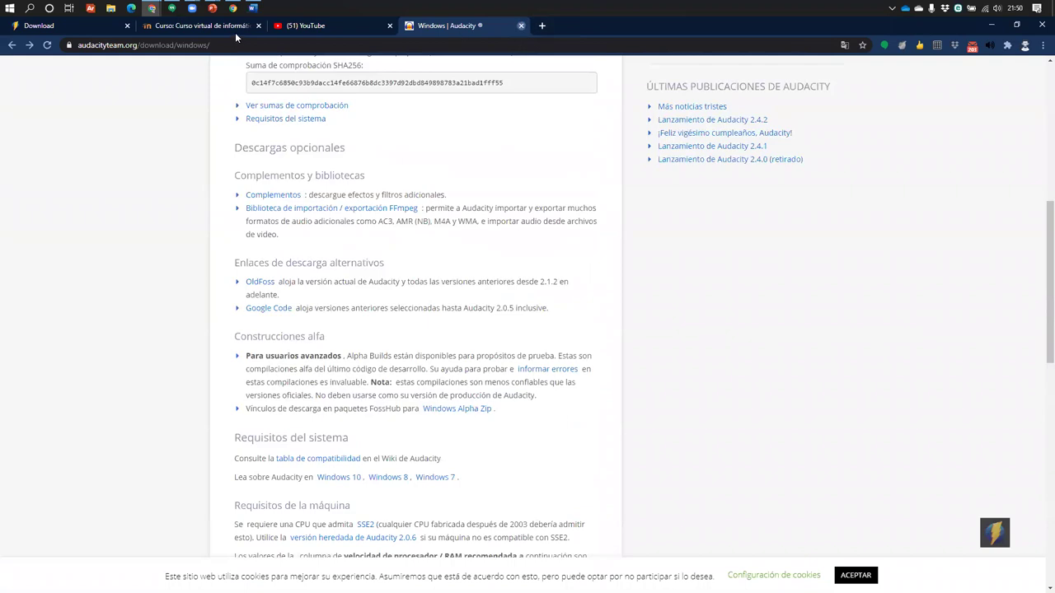
key("ctrl+w")
scroll(388, 300, "down", 3)
scroll(698, 390, "up", 6)
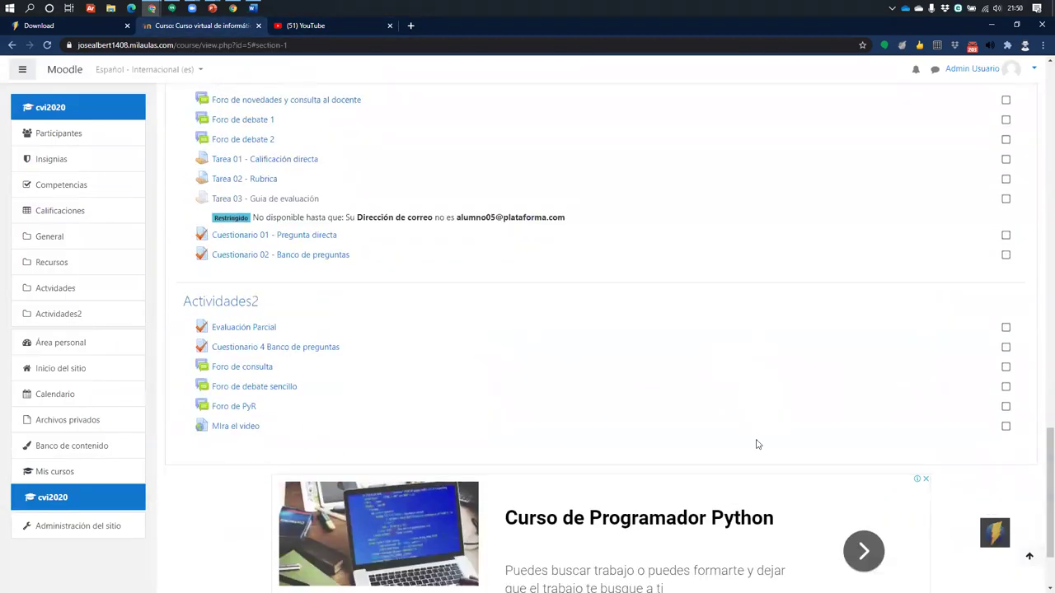
scroll(970, 220, "up", 10)
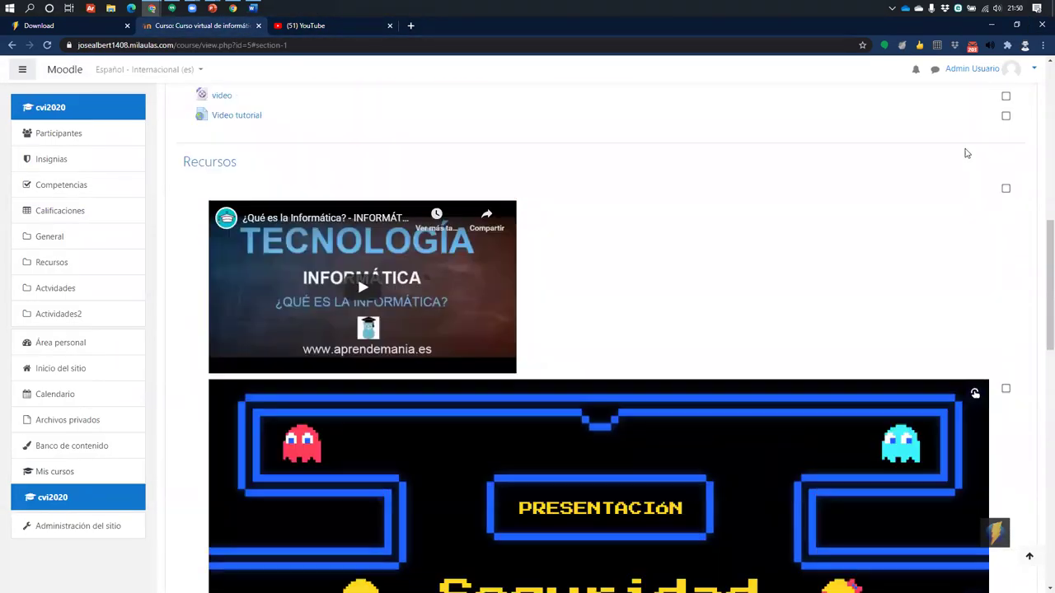
scroll(969, 178, "up", 3)
left_click(984, 222)
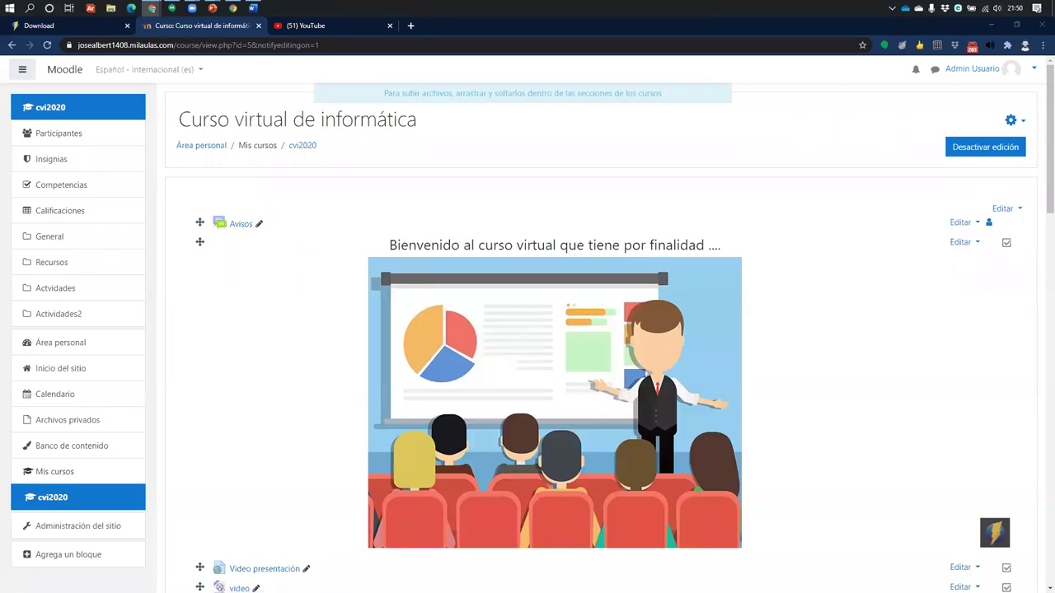
scroll(509, 349, "down", 3)
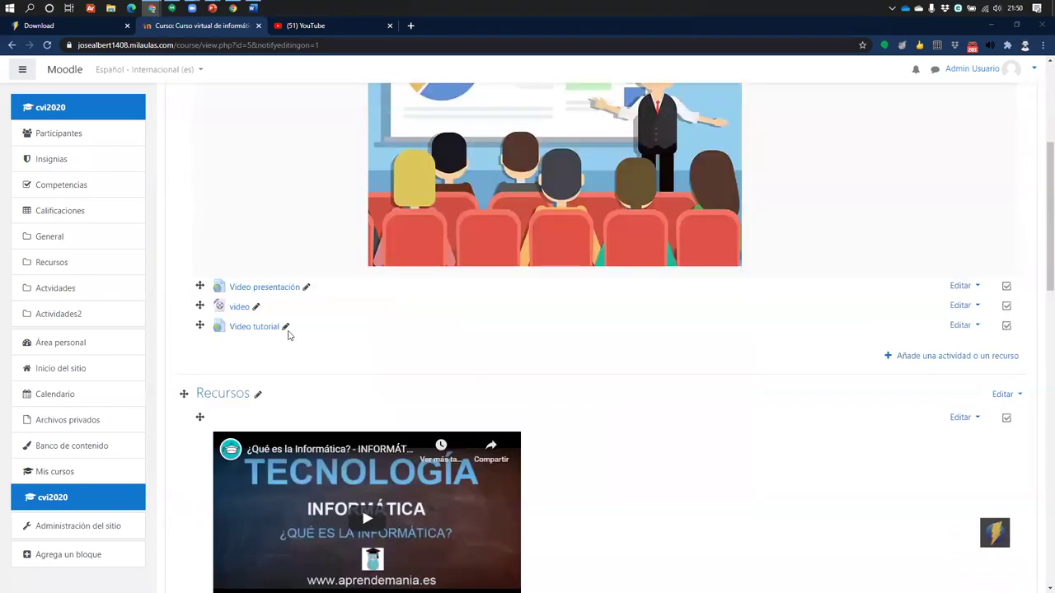
scroll(341, 275, "down", 15)
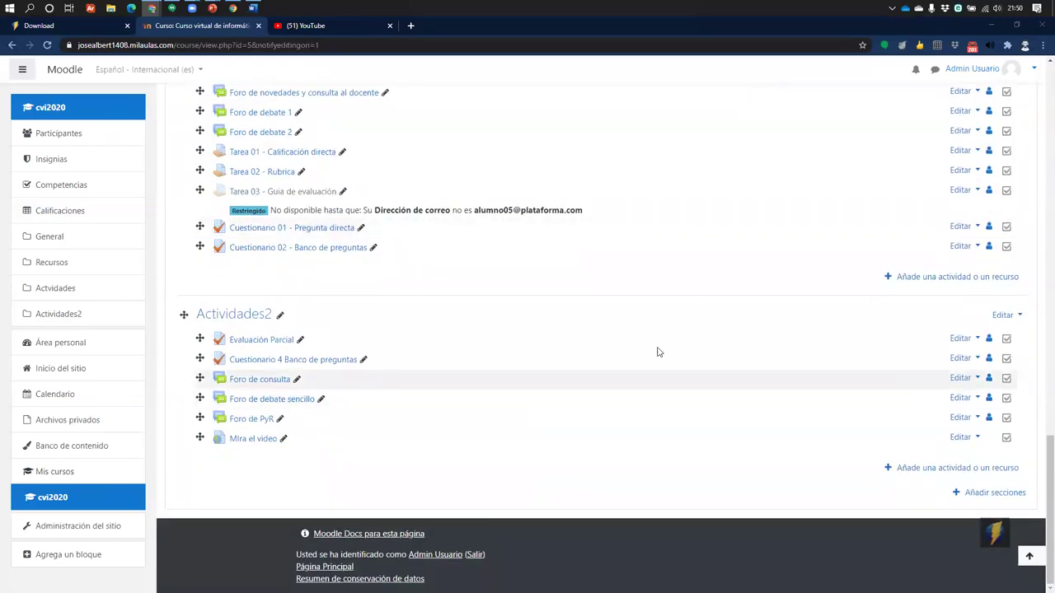
scroll(658, 352, "up", 7)
scroll(712, 474, "down", 5)
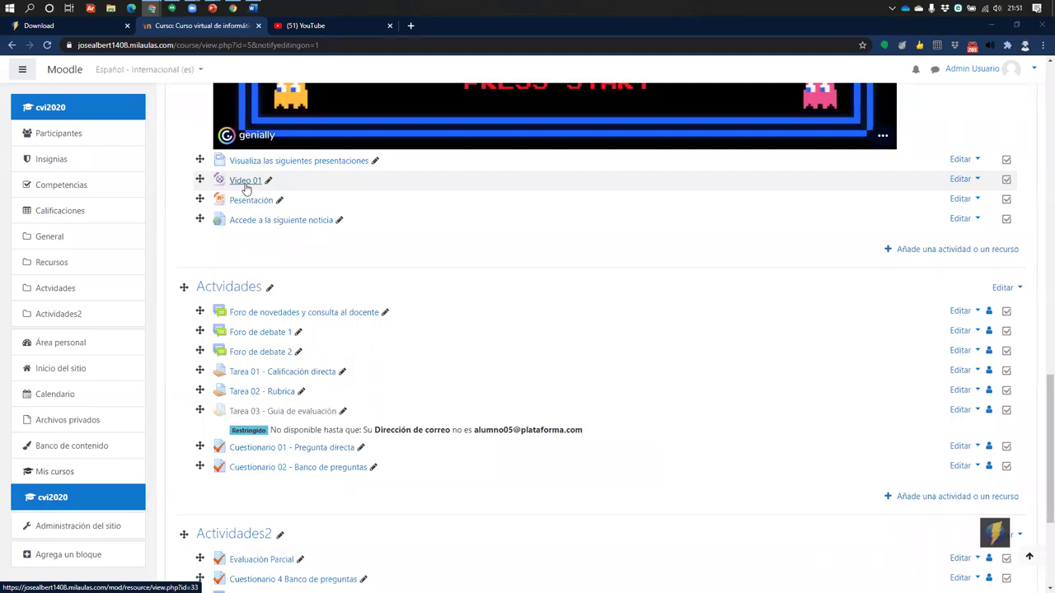
left_click(299, 29)
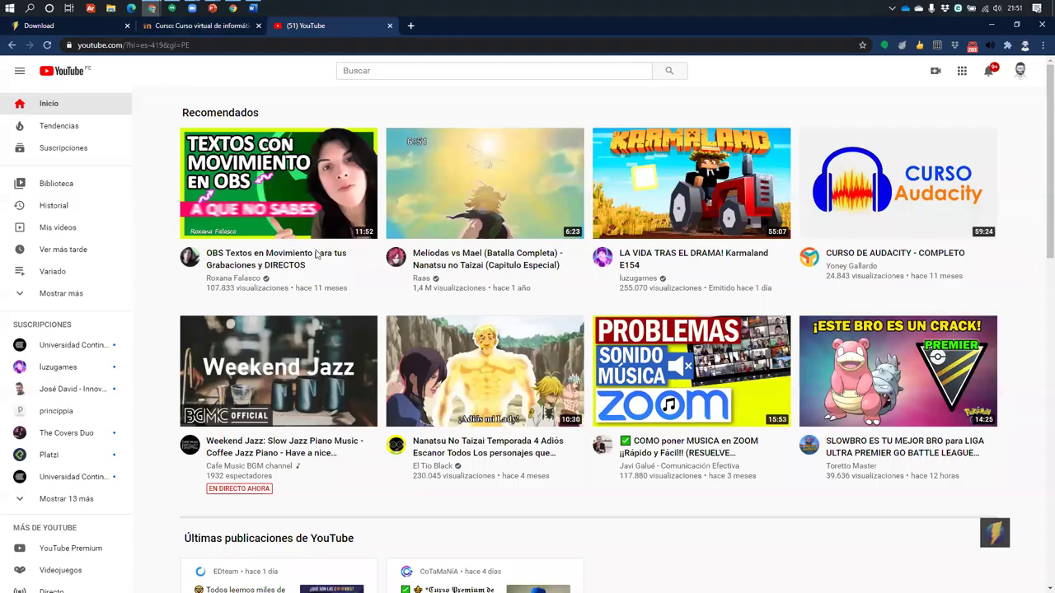
left_click(206, 26)
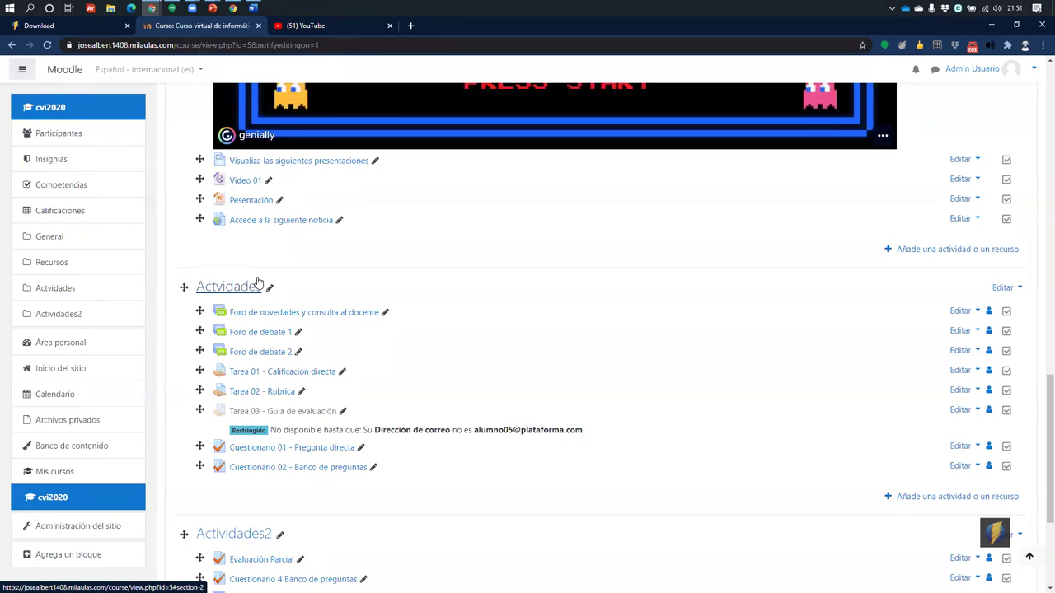
scroll(396, 445, "down", 3)
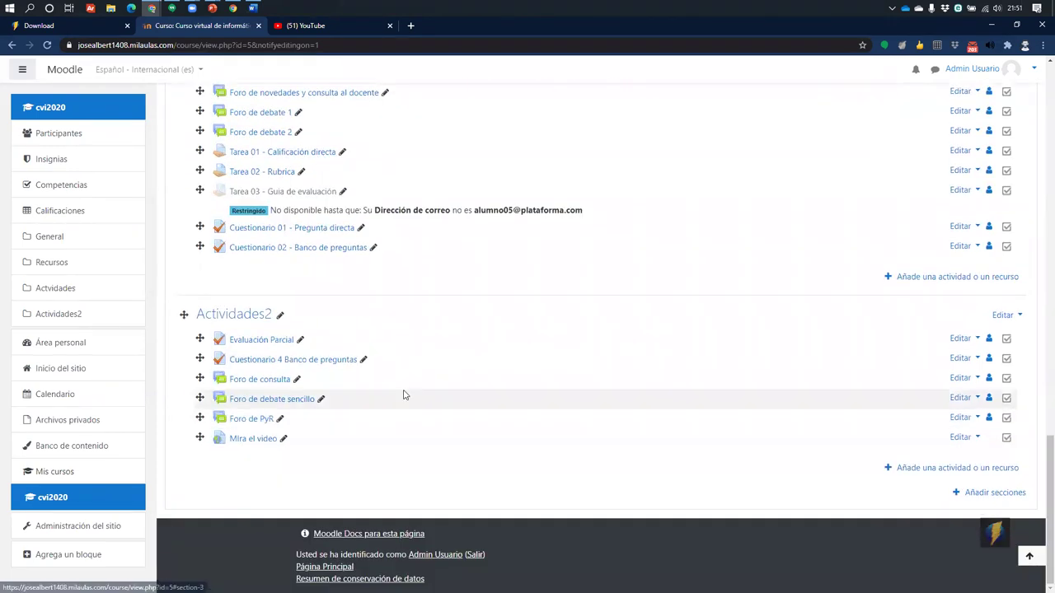
Choose Archivo from the Recursos tab of the chooser under Actividades2
left_click(910, 470)
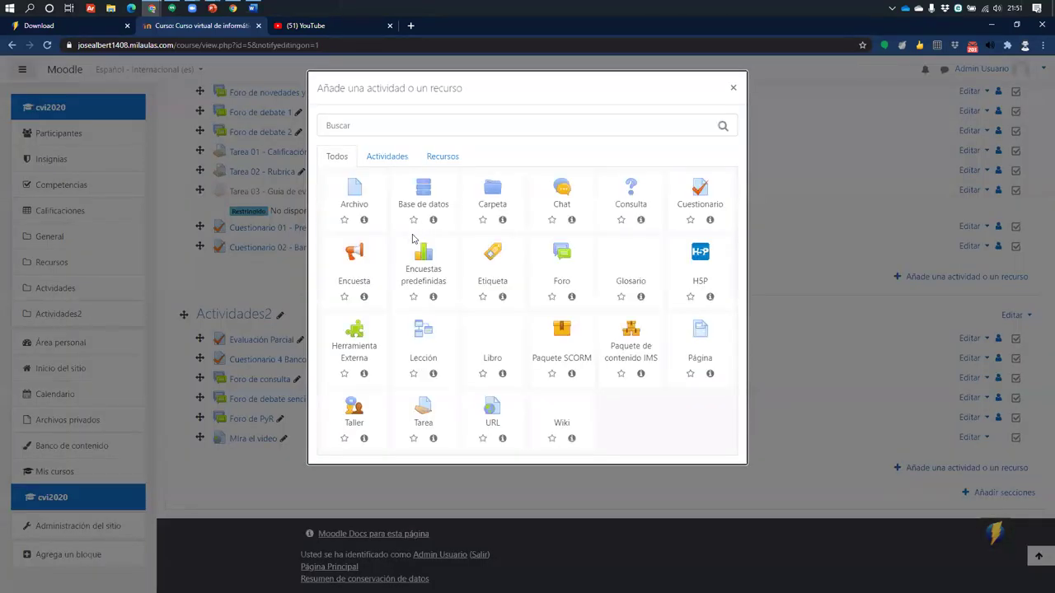
left_click(436, 155)
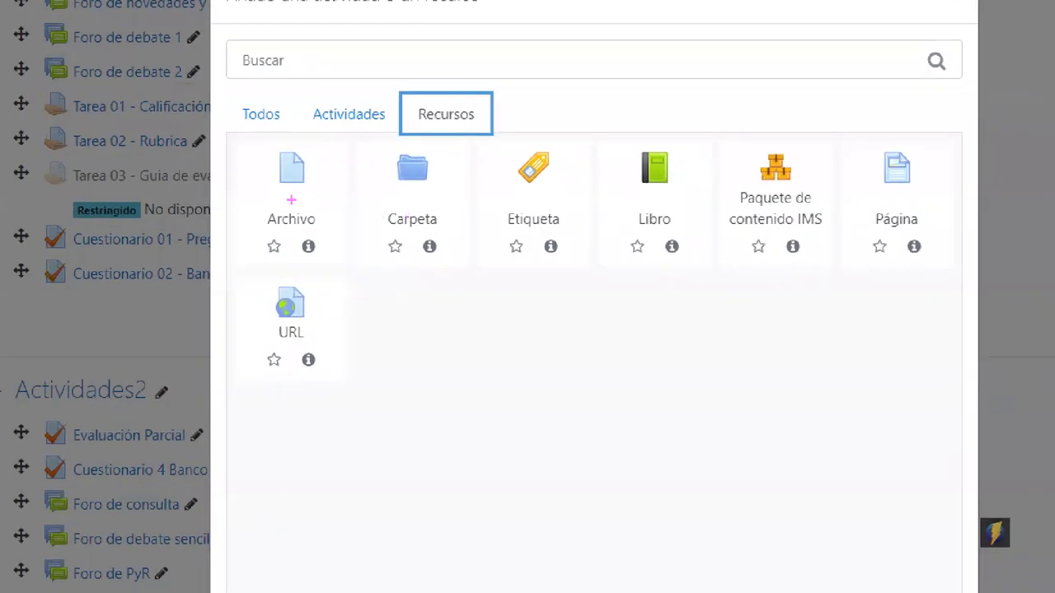
mouse_move(232, 138)
left_mouse_down()
mouse_move(325, 226)
mouse_move(349, 266)
left_mouse_up()
mouse_move(316, 186)
left_mouse_down()
mouse_move(330, 183)
mouse_move(401, 67)
left_mouse_up()
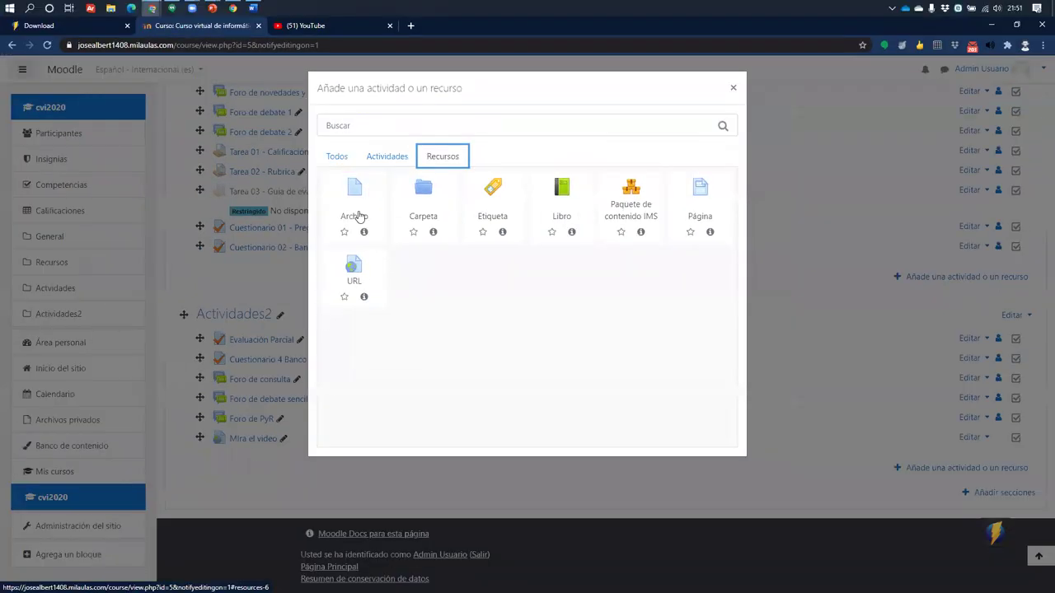
left_click(293, 202)
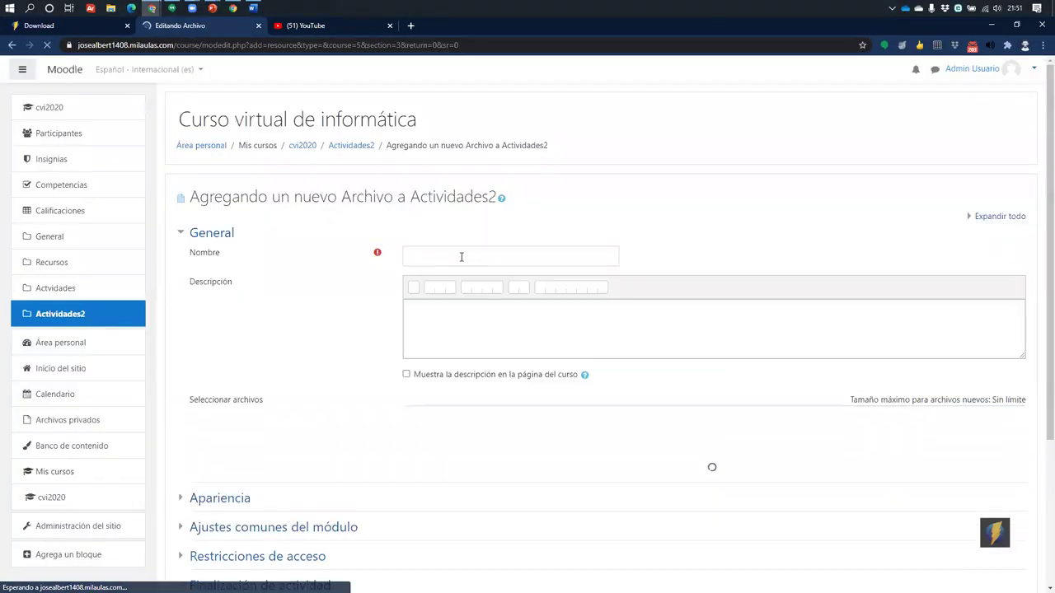
left_click(482, 256)
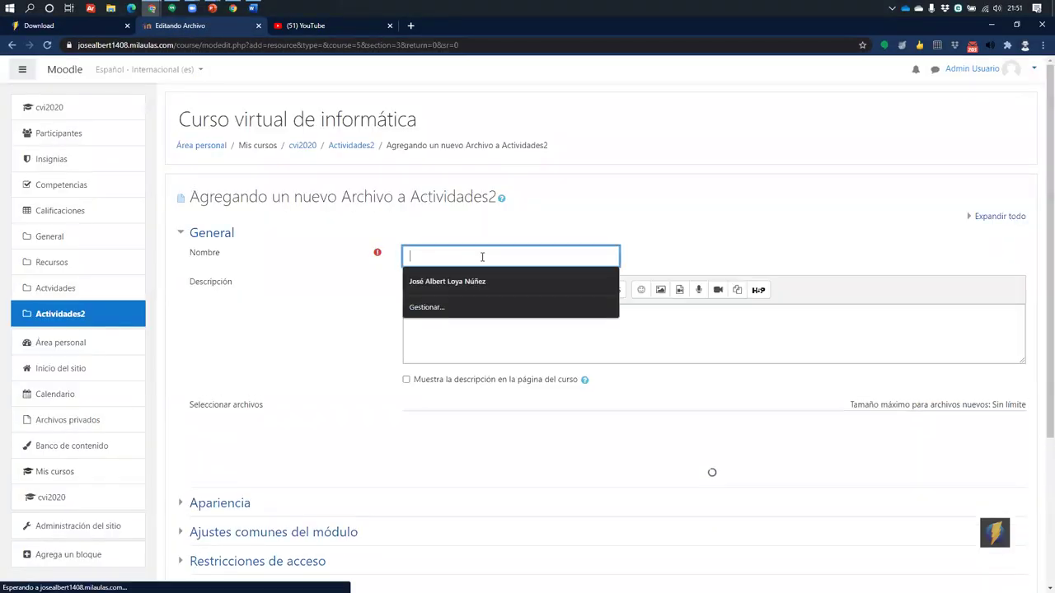
Enter 'Video tutorial' as the resource Nombre
type("Video tutorial")
Upload Tutorial 0001.mp4 via Subir un archivo and save, returning to the course
scroll(725, 306, "down", 3)
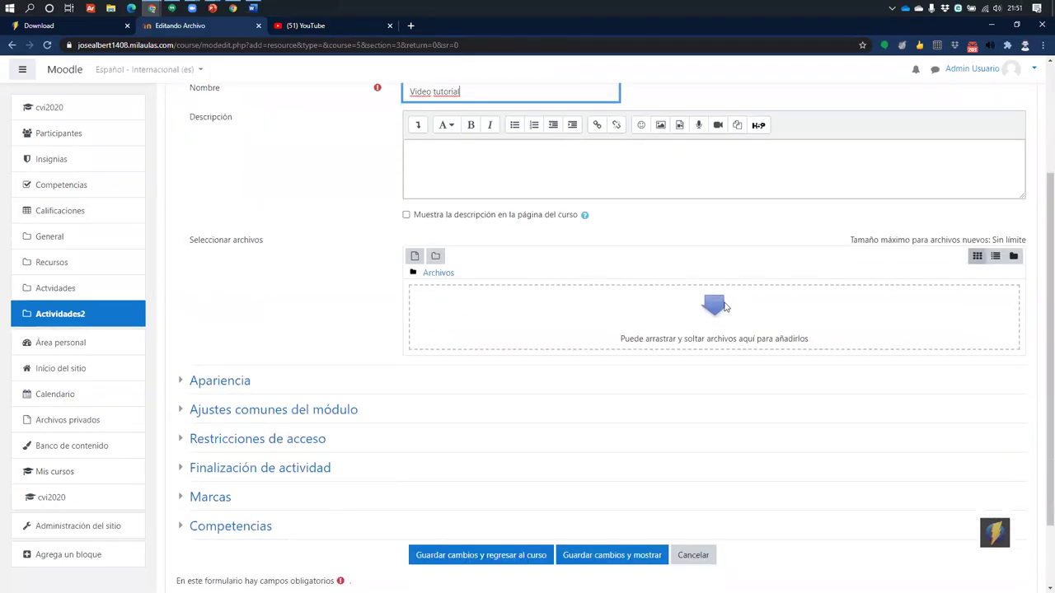
left_click(415, 283)
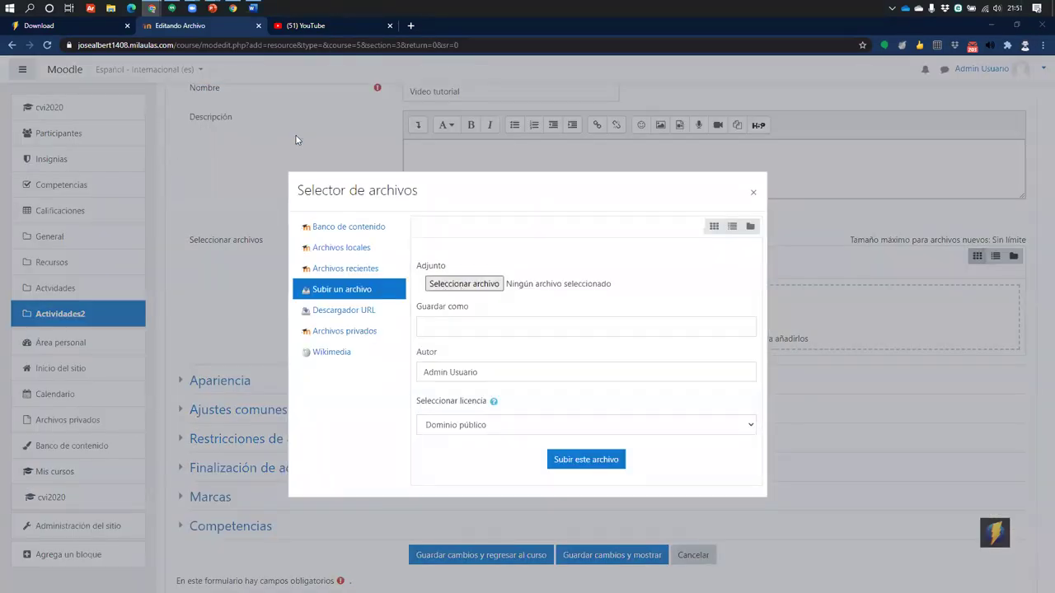
left_click(129, 123)
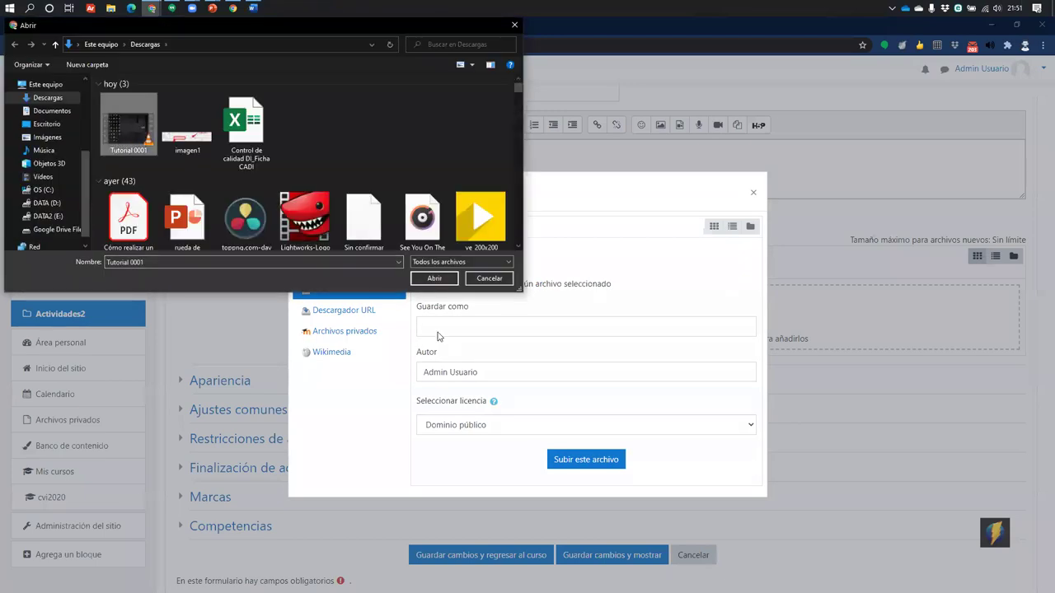
left_click(432, 278)
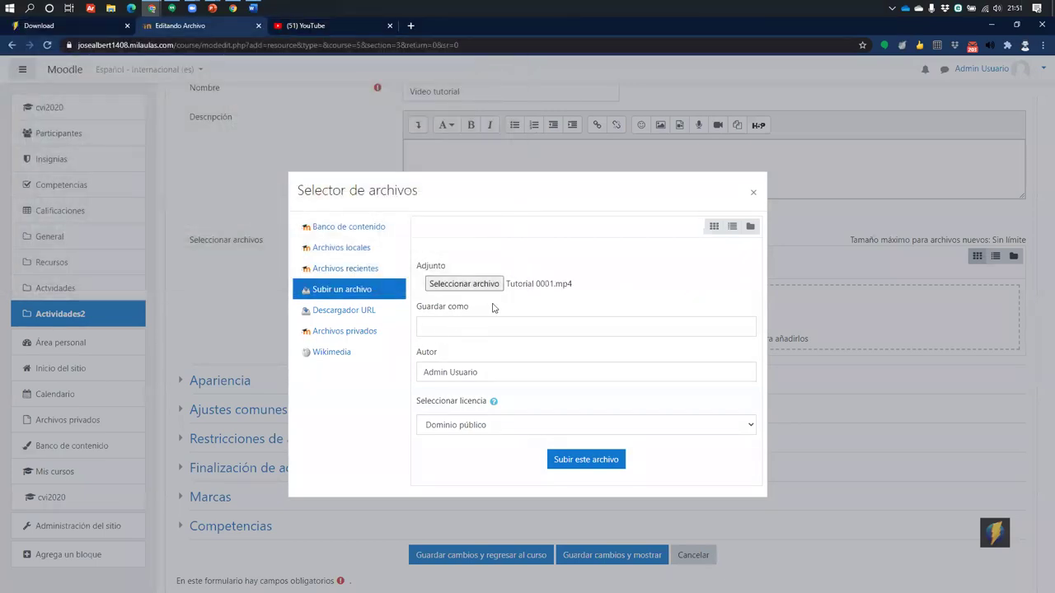
left_click(591, 466)
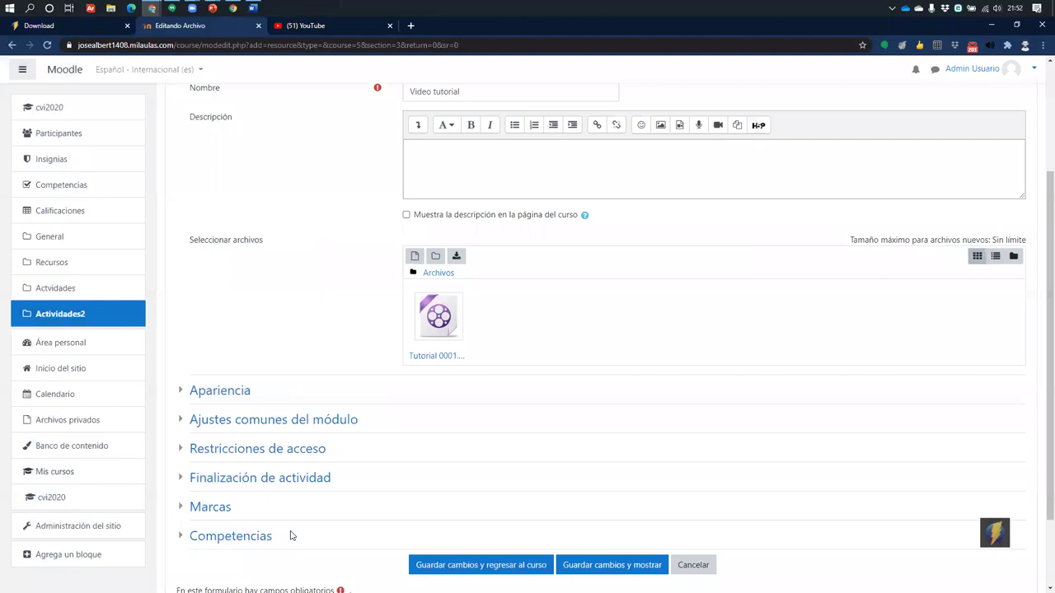
left_click(465, 567)
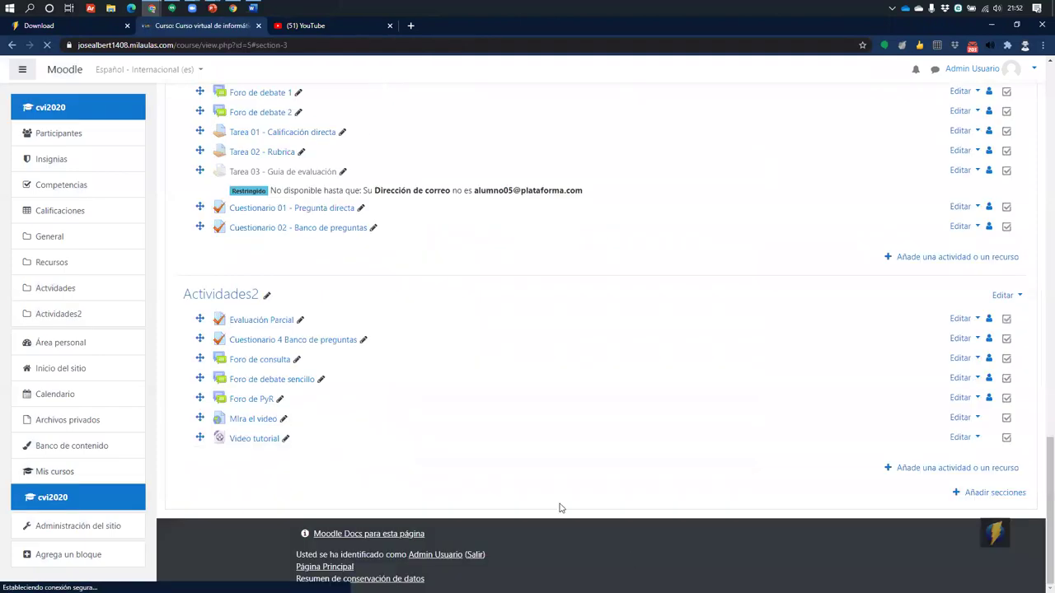
Open Video tutorial, play it, view it full screen and exit, then pause
left_click(252, 443)
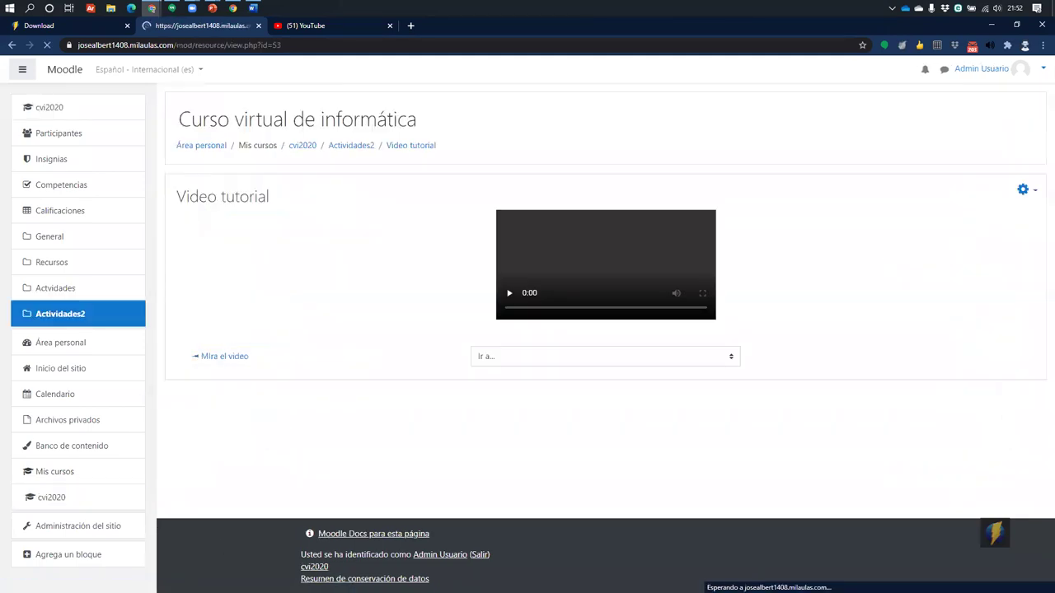
left_click(532, 235)
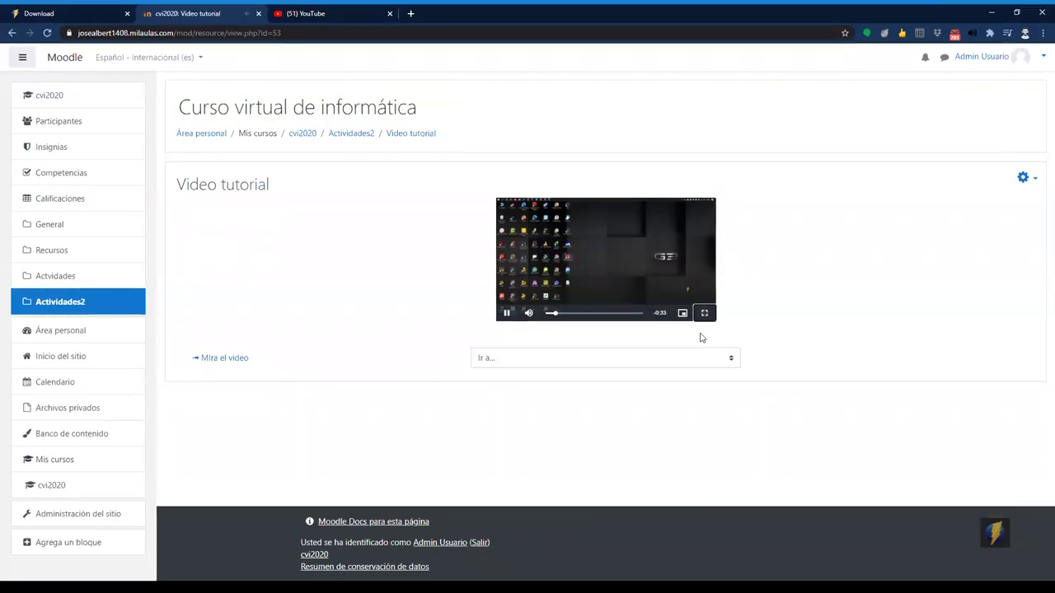
left_click(704, 313)
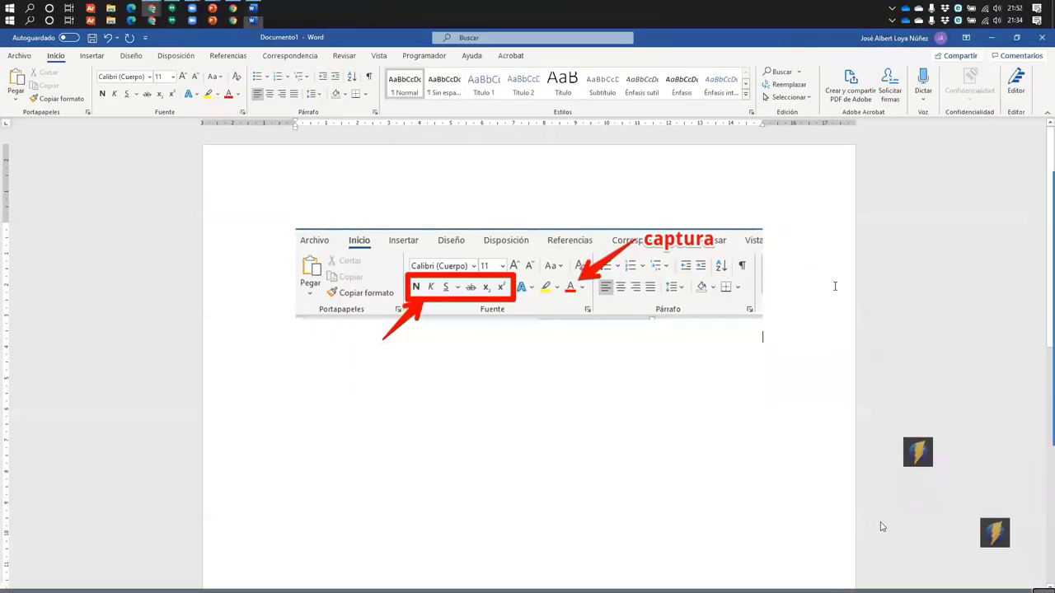
key("Escape")
left_click(504, 325)
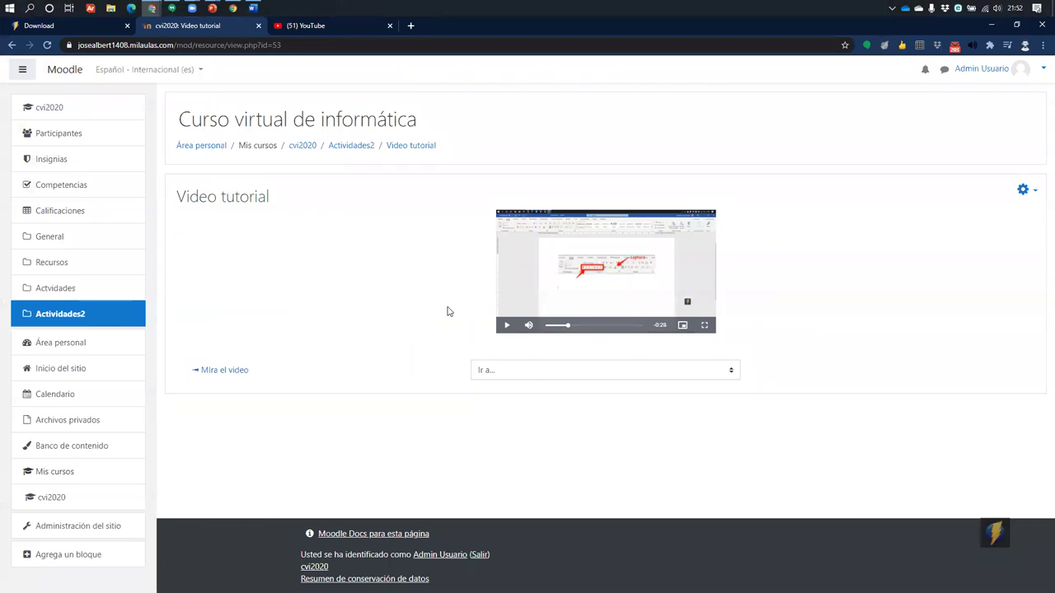
left_click(331, 27)
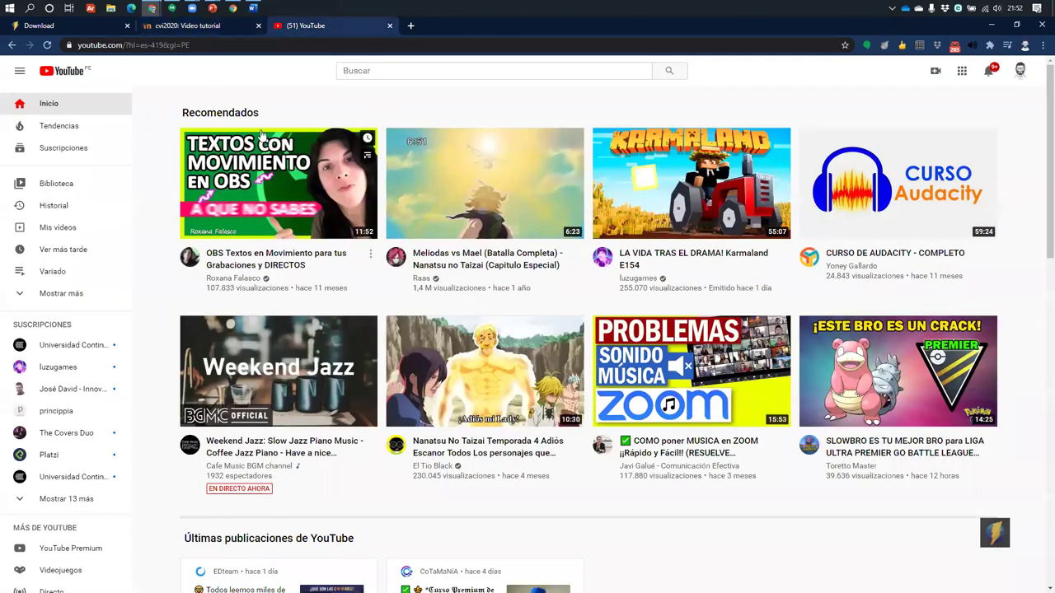
Dismiss Chrome's e-mail notification over the YouTube Recomendados home page
mouse_move(261, 134)
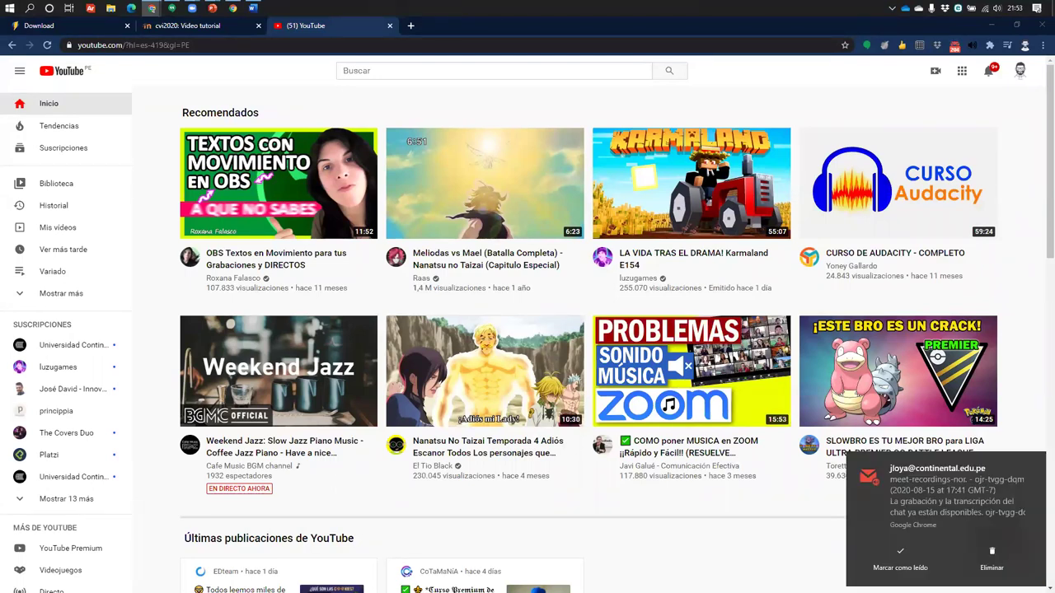
left_click(1040, 471)
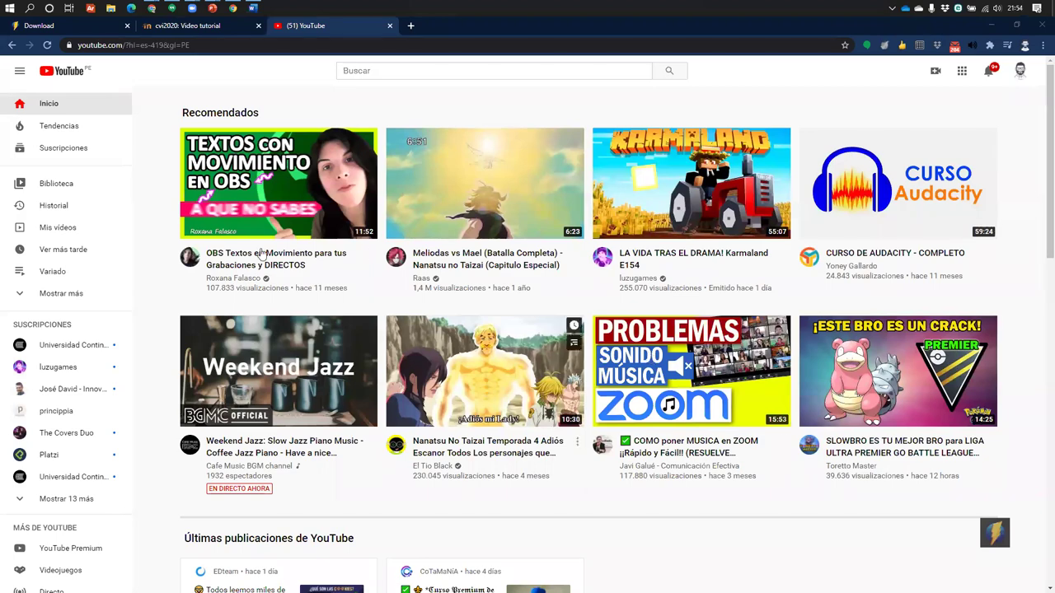
Check which account is signed in through the account menu on the current page
scroll(642, 190, "down", 2)
scroll(532, 314, "up", 2)
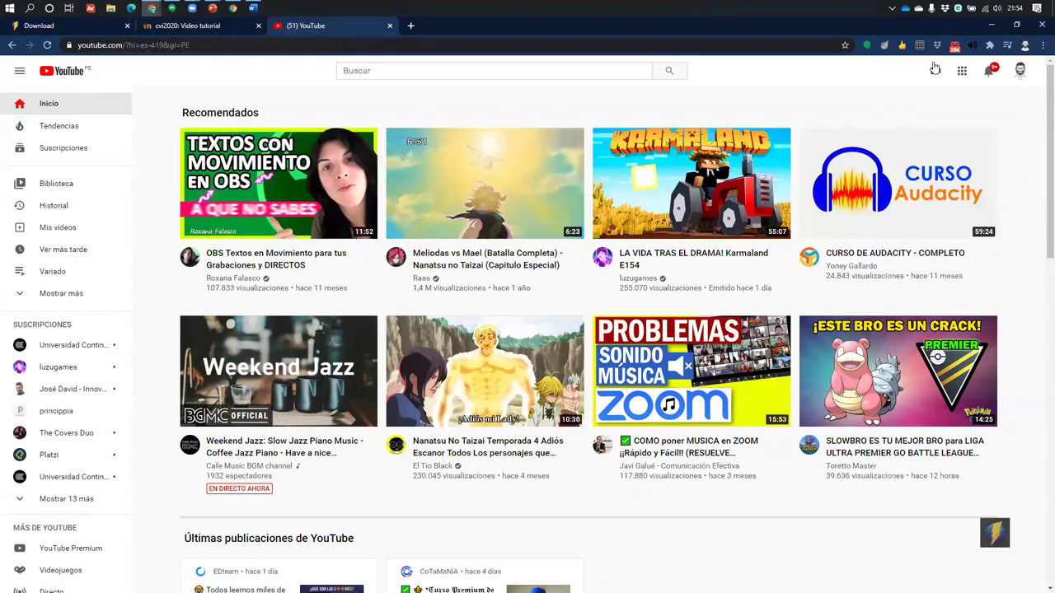
left_click(1019, 72)
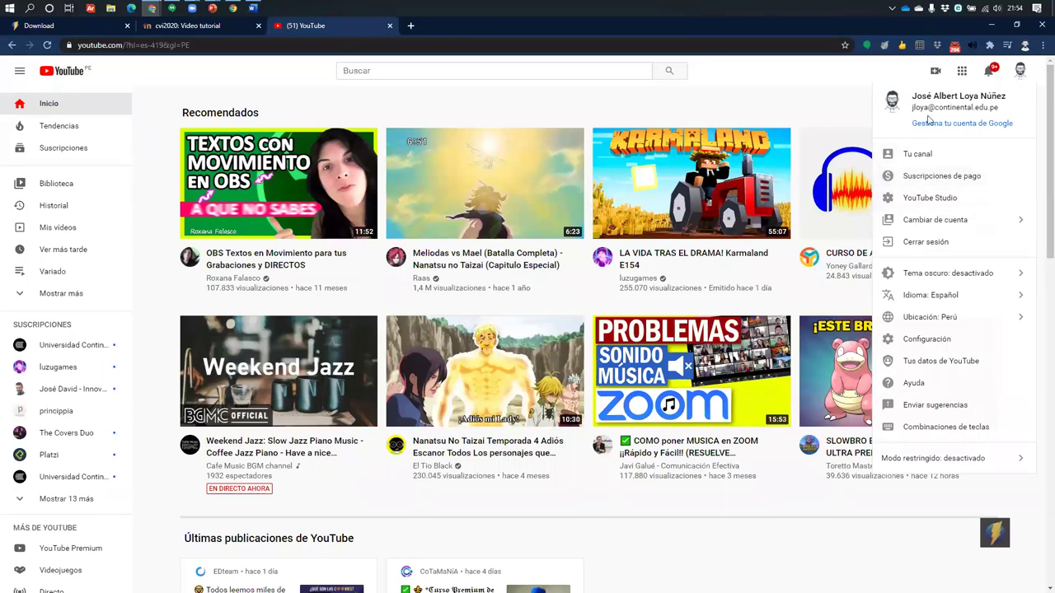
left_click(774, 90)
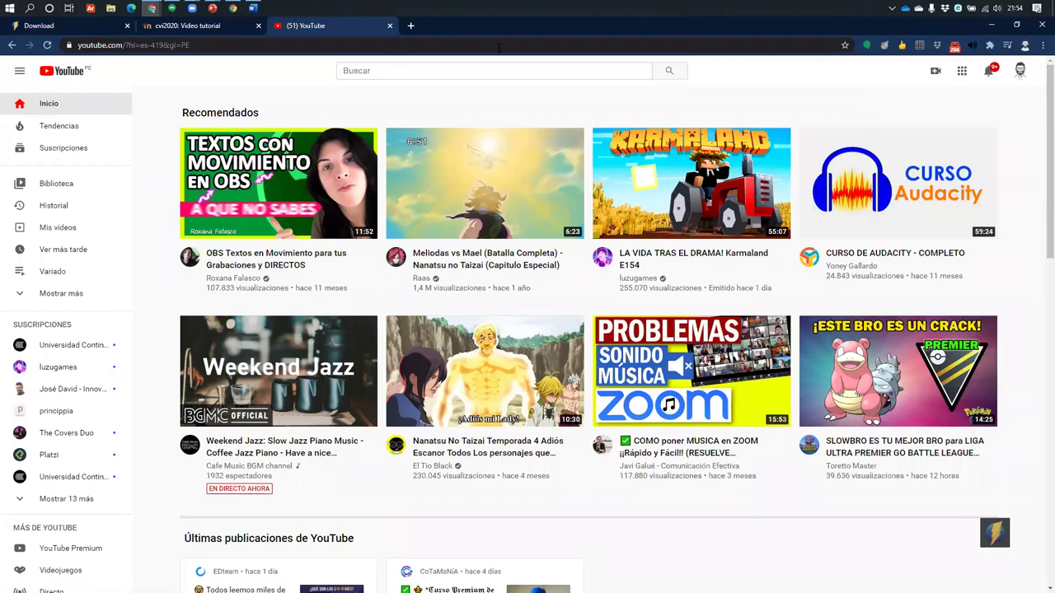
Open the Gmail inbox in a new browser tab
left_click(410, 26)
type("gmail")
key("Down")
key("Down")
key("Down")
key("Down")
key("Down")
key("Down")
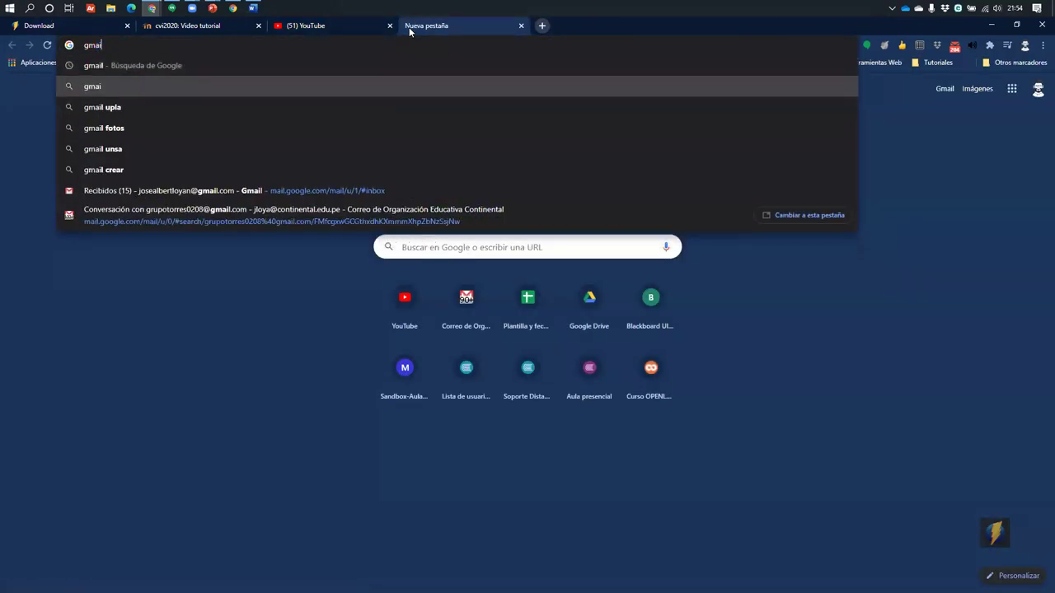
key("Return")
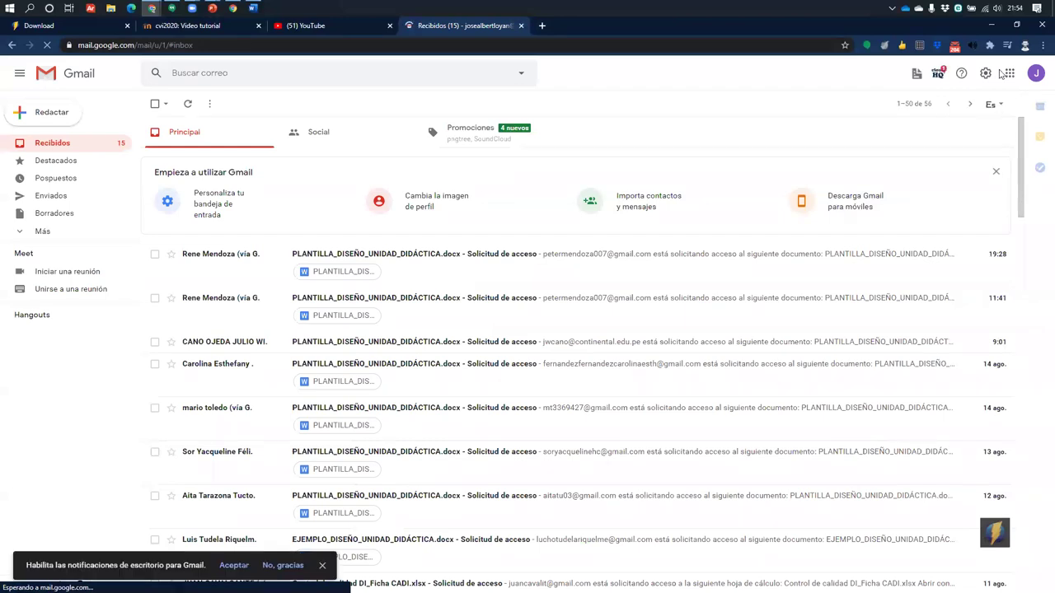
Open YouTube from the Google apps grid and switch to the personal account
left_click(1010, 72)
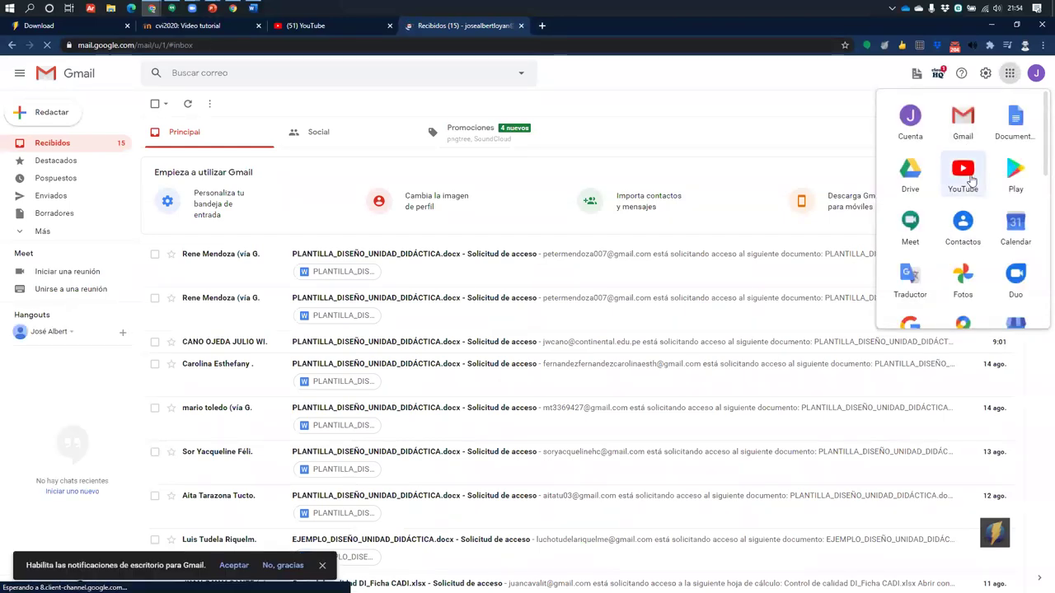
left_click(964, 170)
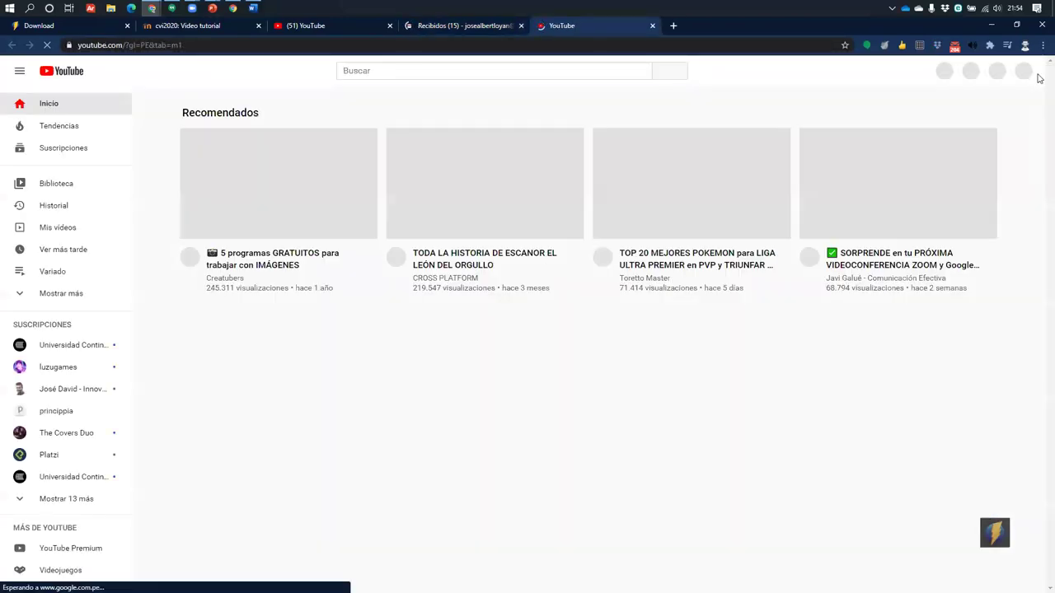
left_click(1021, 72)
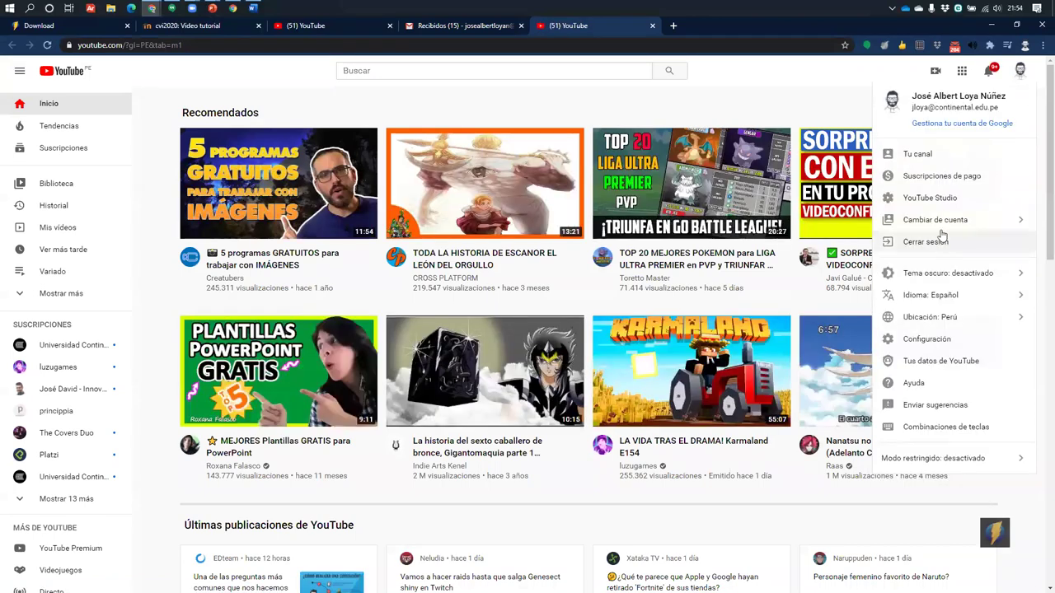
left_click(940, 221)
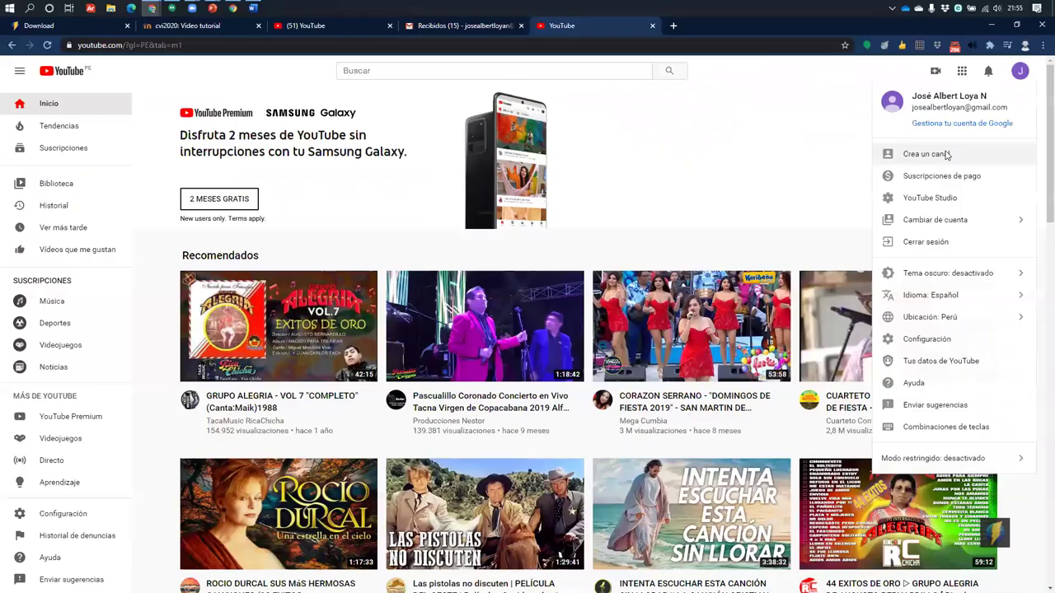
Start creating a channel for the personal account, cancel it, and switch back to the original account
left_click(948, 169)
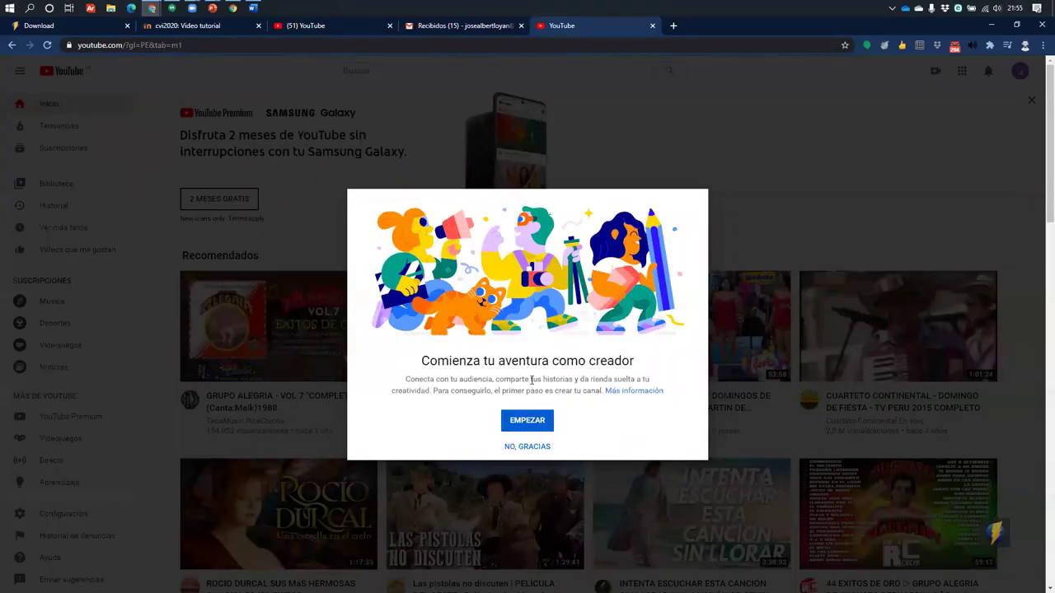
left_click(521, 419)
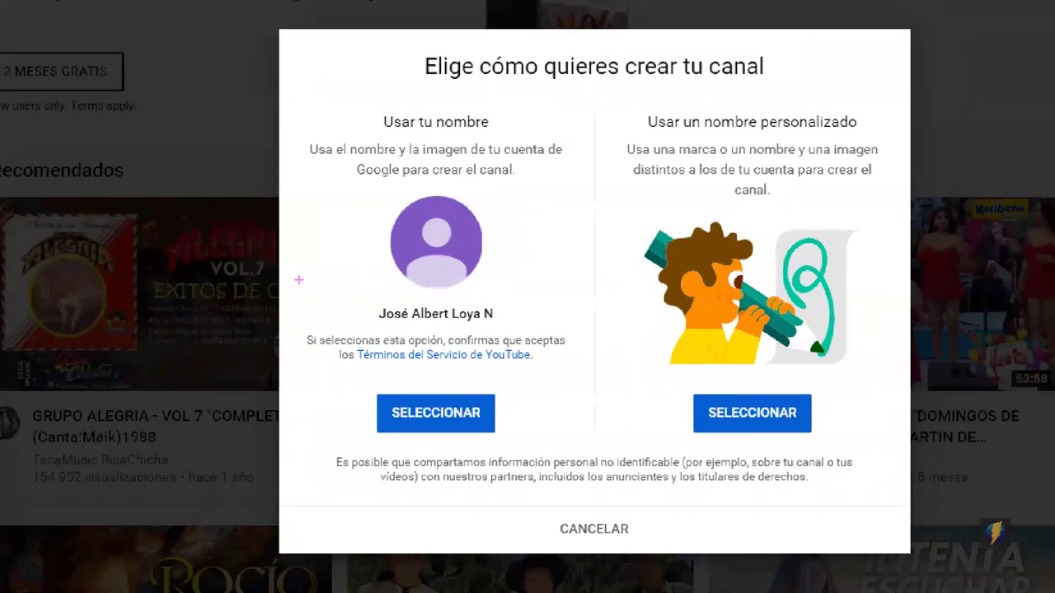
mouse_move(290, 102)
left_mouse_down()
mouse_move(707, 483)
mouse_move(592, 441)
left_mouse_up()
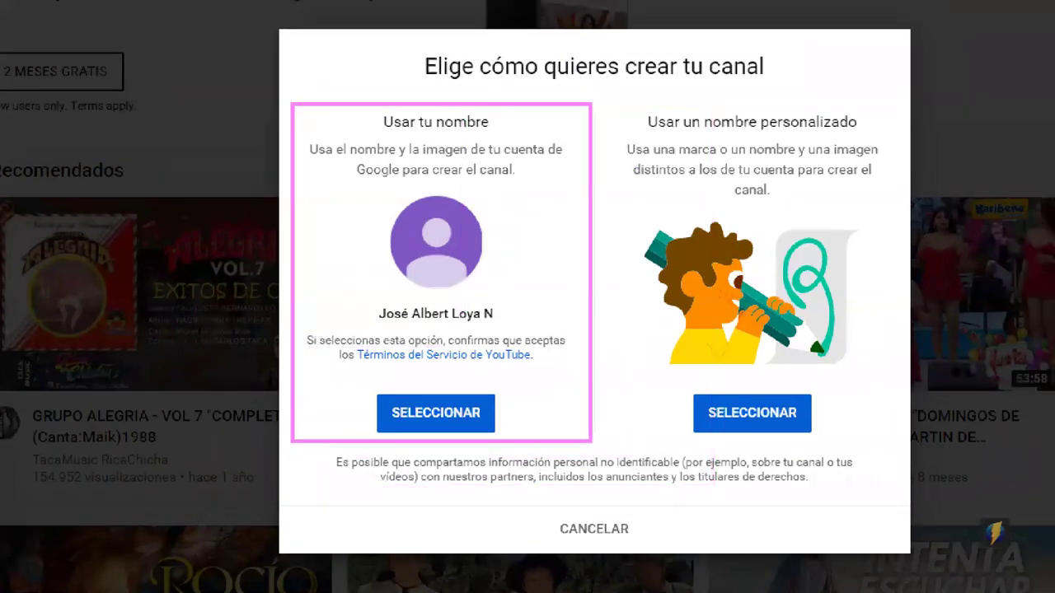
mouse_move(620, 105)
left_mouse_down()
mouse_move(932, 229)
mouse_move(587, 104)
mouse_move(538, 18)
left_mouse_up()
mouse_move(633, 97)
left_mouse_down()
mouse_move(981, 483)
mouse_move(896, 451)
left_mouse_up()
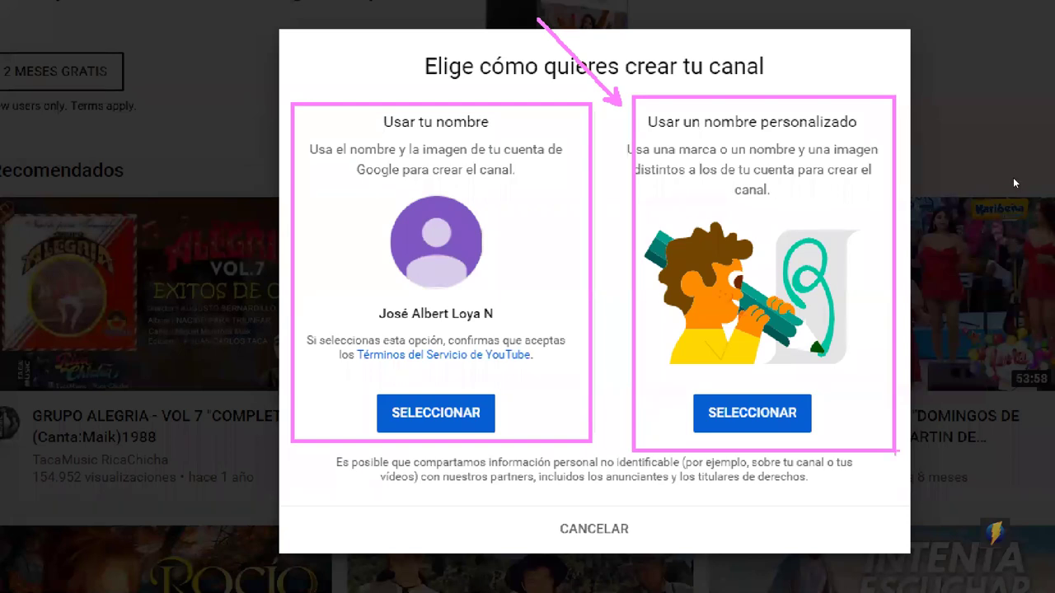
key("Escape")
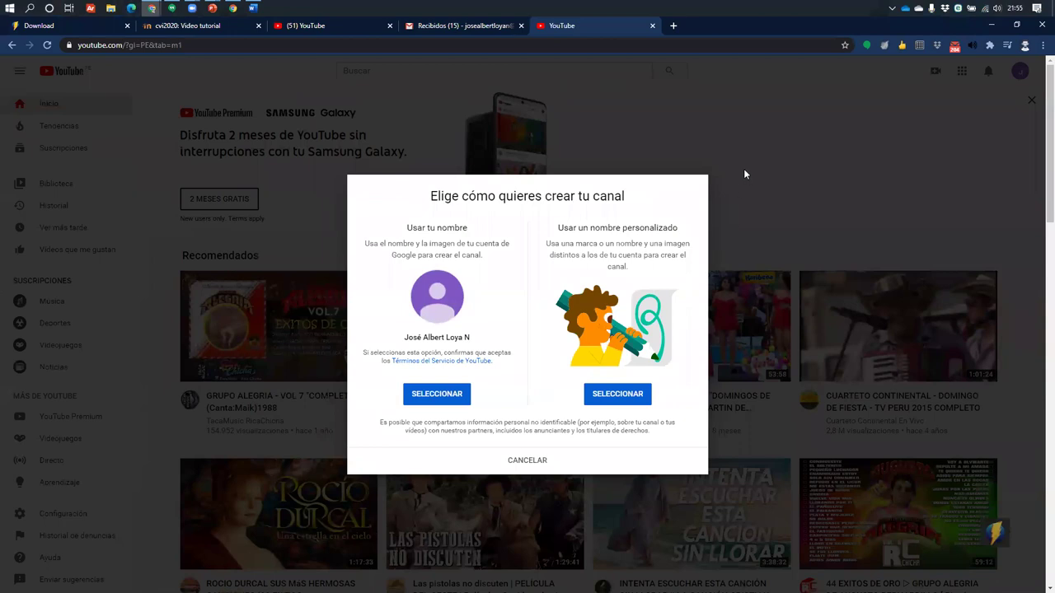
left_click(532, 472)
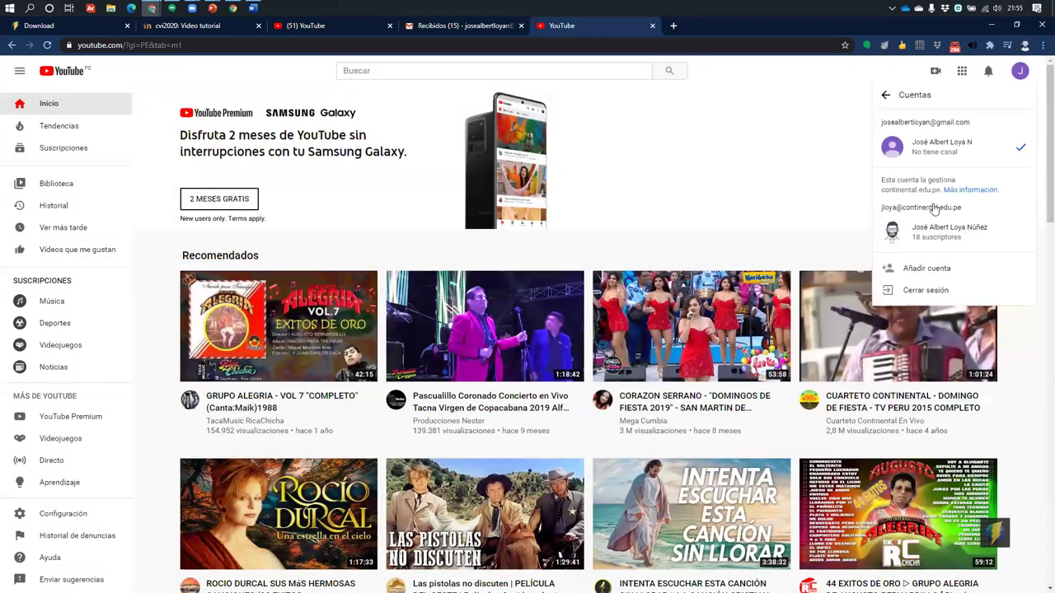
left_click(927, 231)
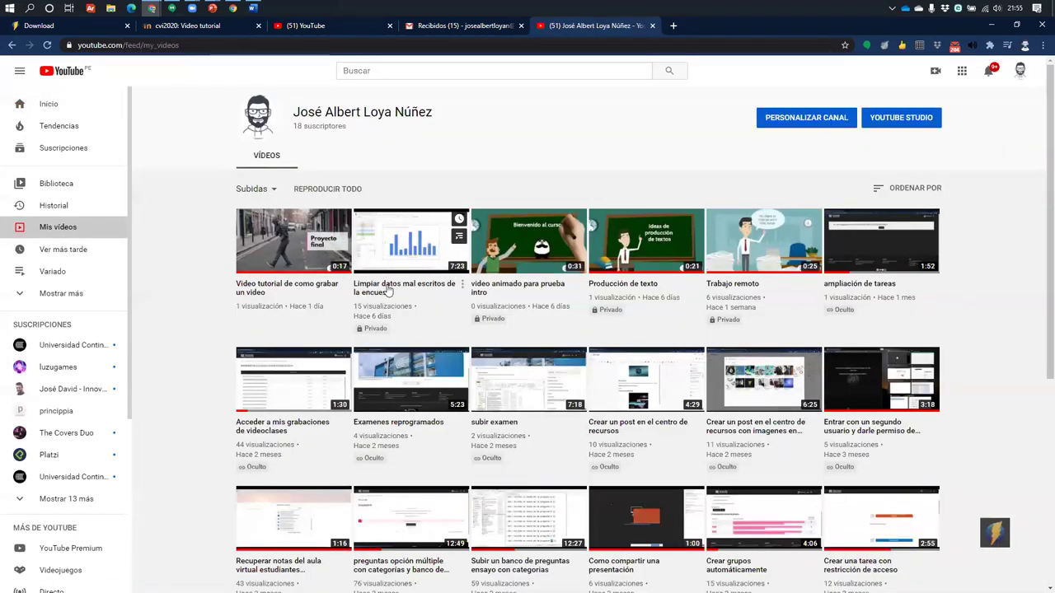
Open YouTube Studio for the original channel from the avatar menu
left_click(462, 285)
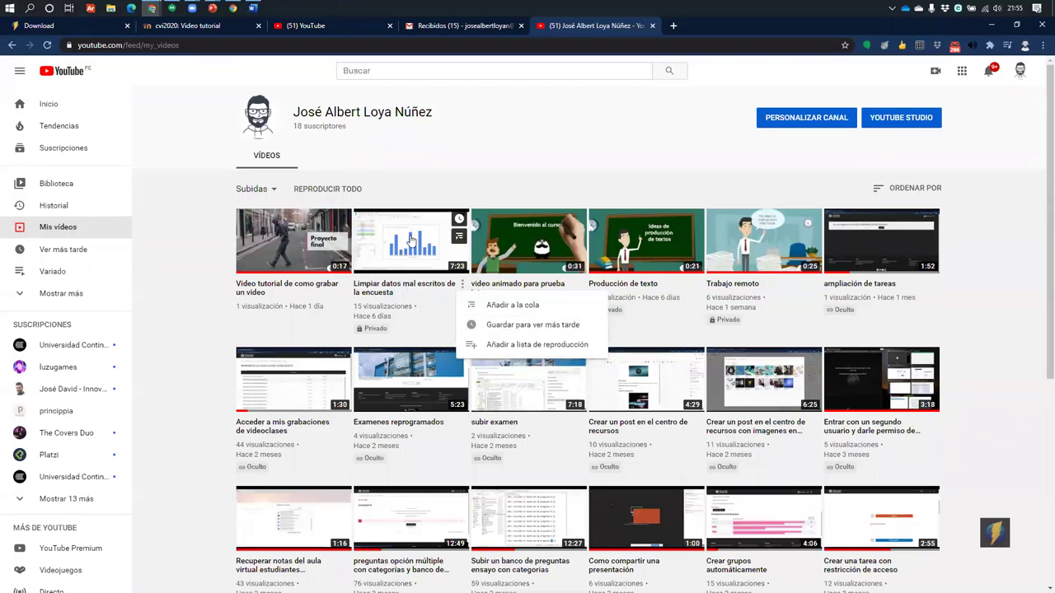
left_click(1020, 71)
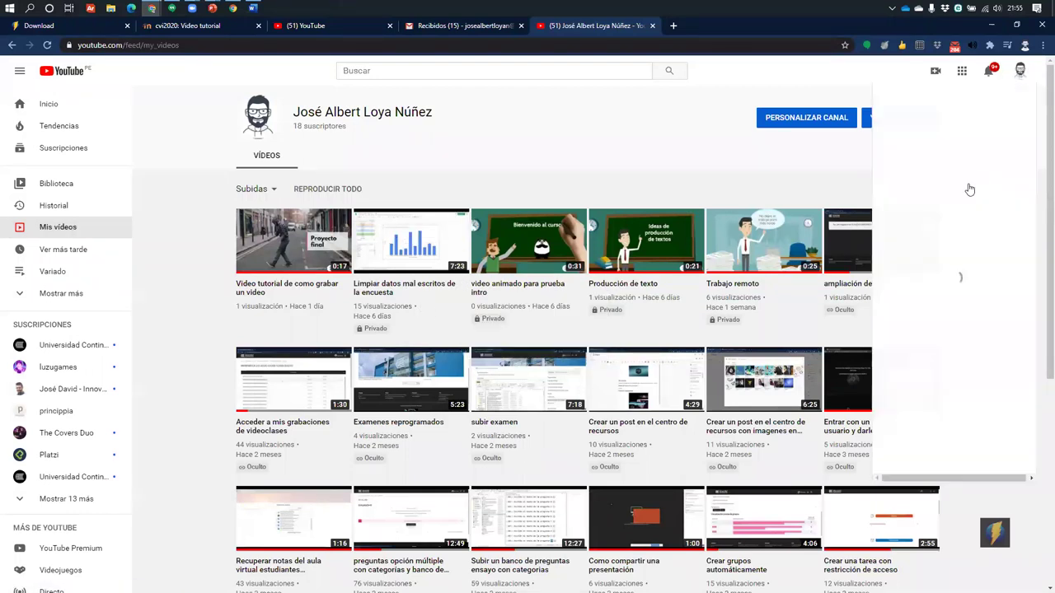
left_click(927, 198)
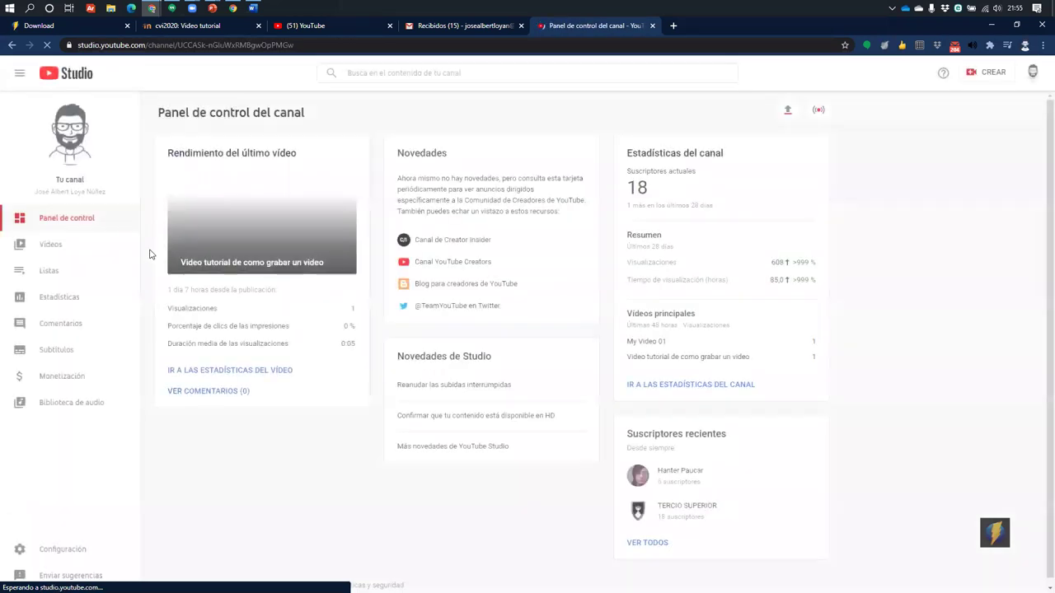
Copy the newest tutorial video's share link from the Studio videos list and return to Moodle
left_click(55, 244)
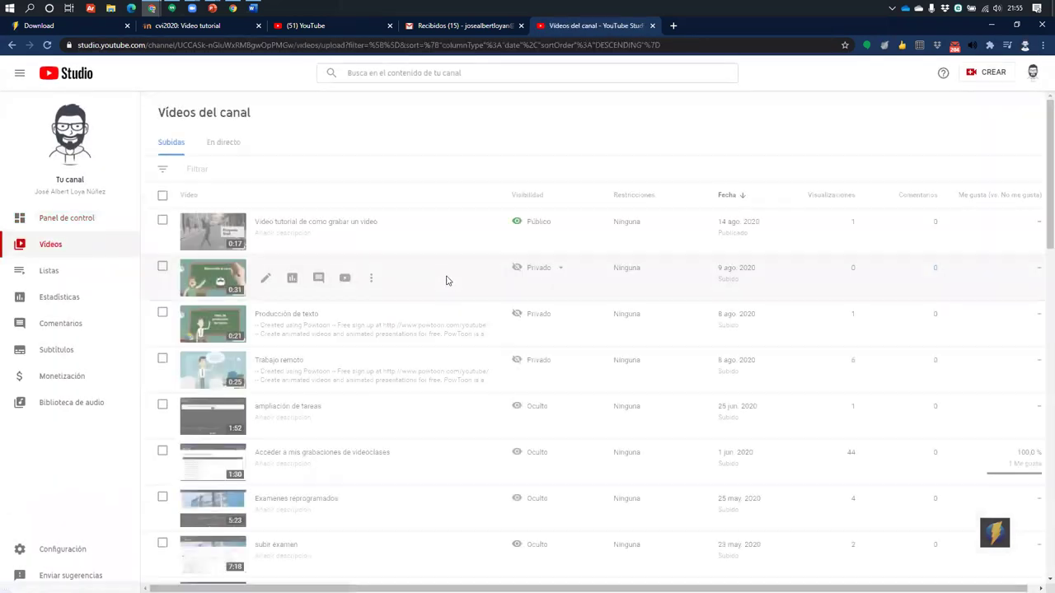
scroll(380, 231, "down", 1)
scroll(400, 266, "up", 1)
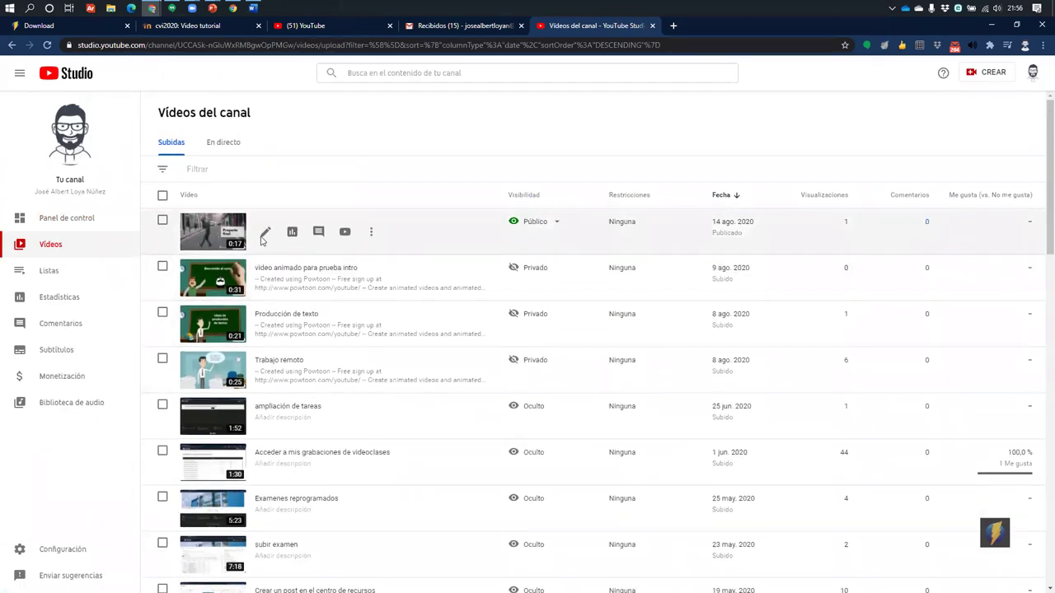
left_click(371, 231)
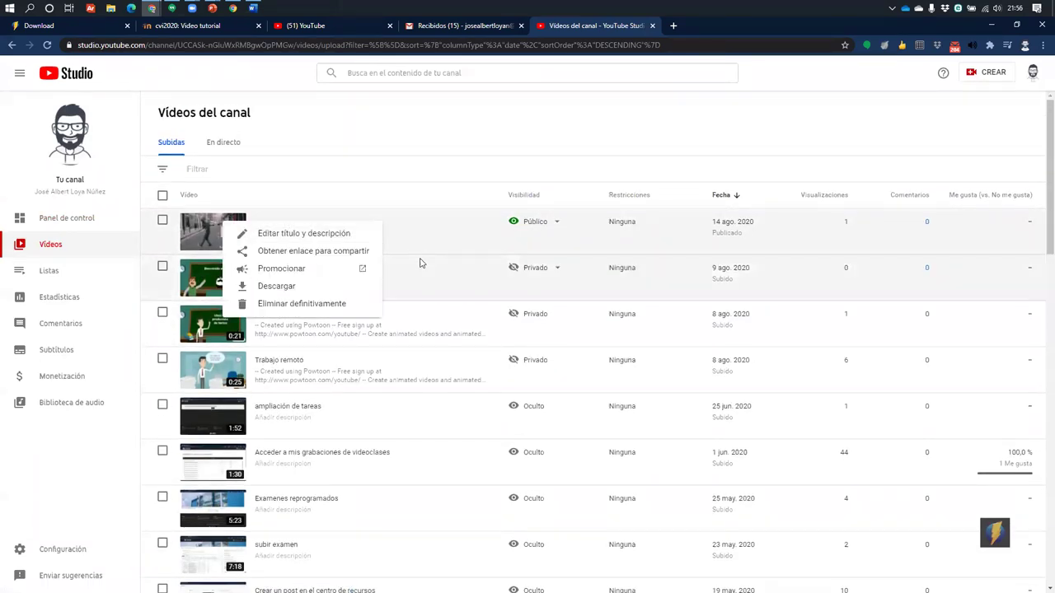
left_click(318, 250)
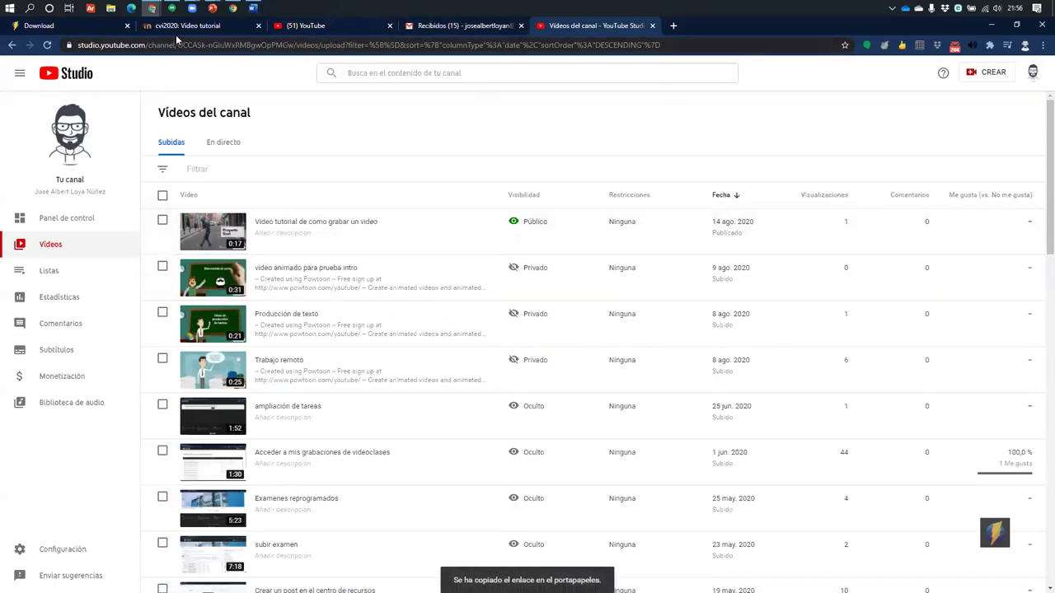
left_click(178, 30)
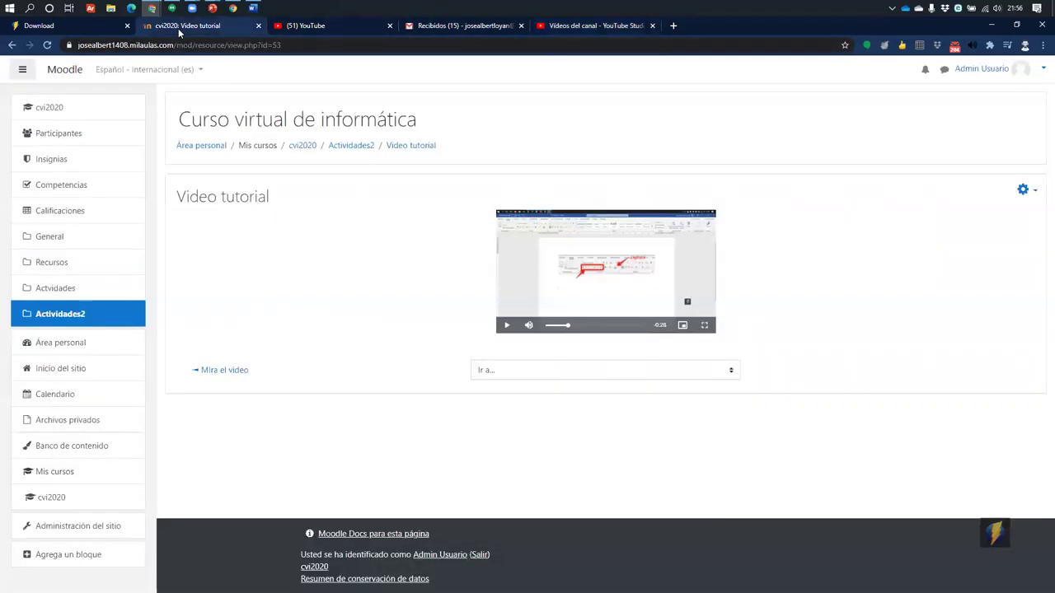
Choose URL under Recursos in the Actividades2 section's add-activity chooser
left_click(352, 145)
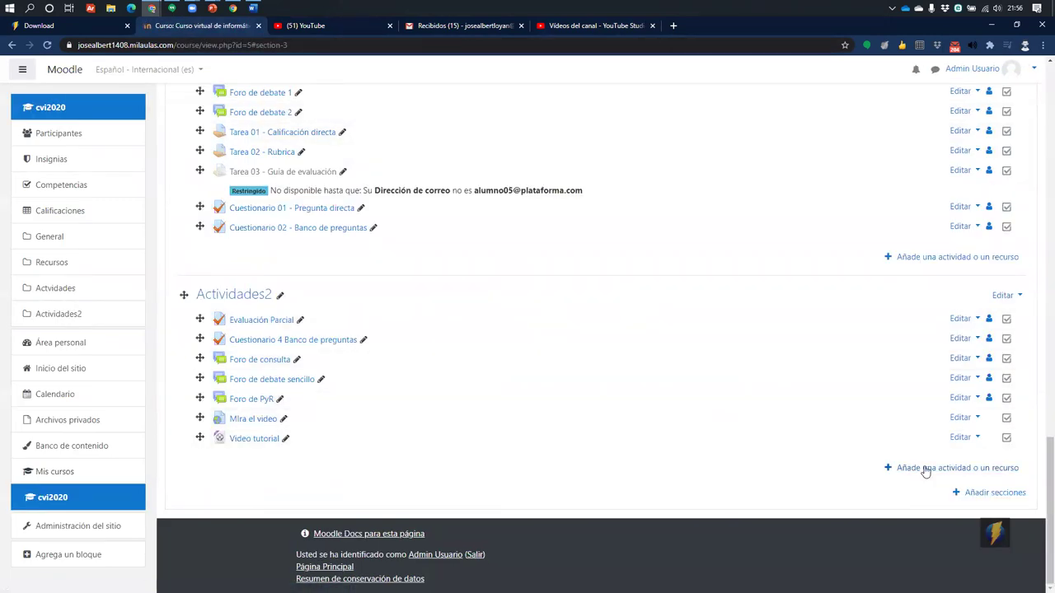
left_click(927, 467)
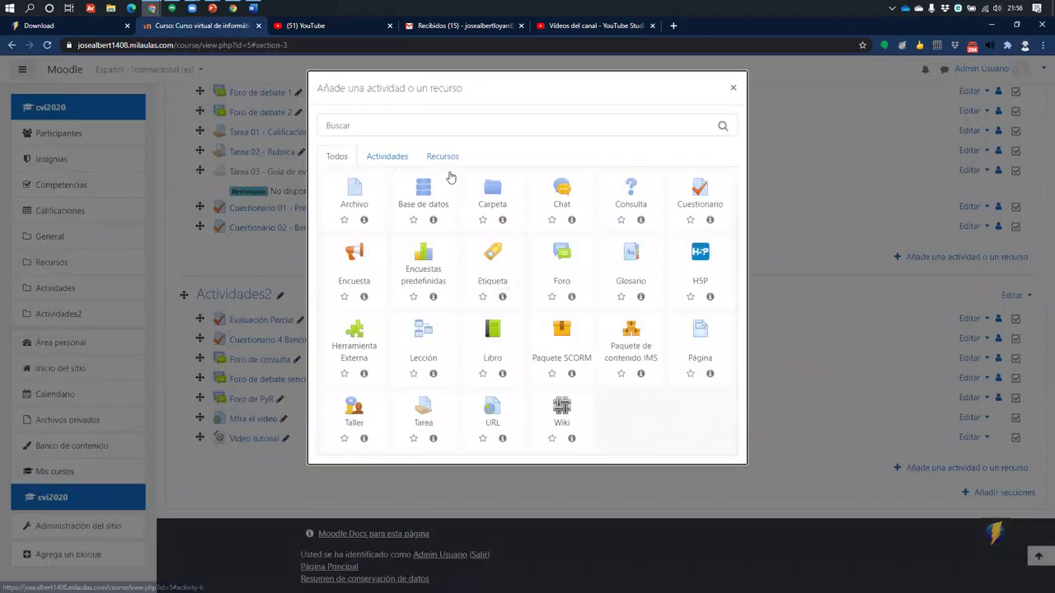
left_click(439, 157)
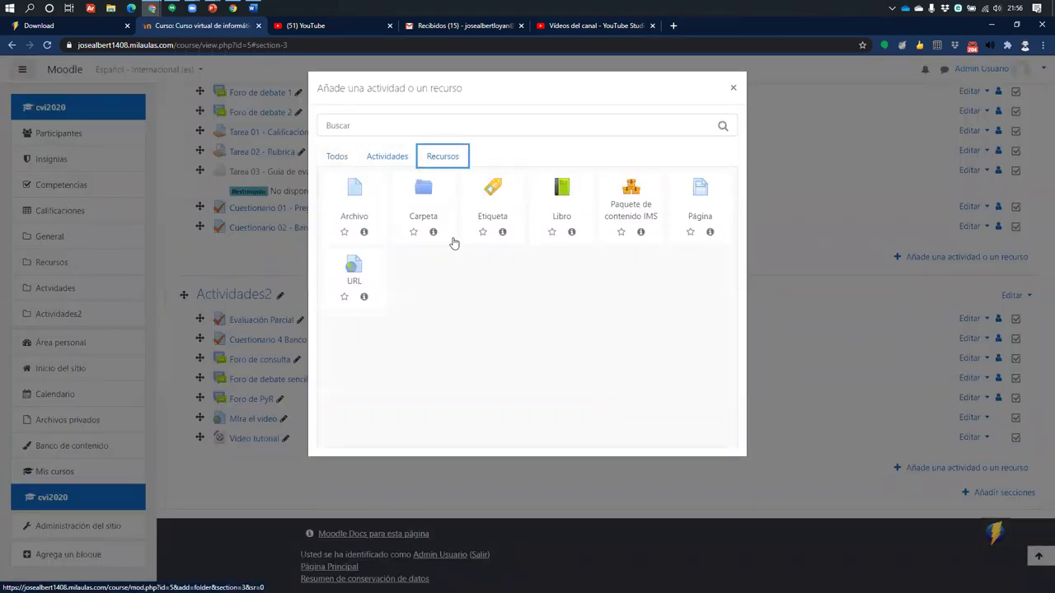
left_click(368, 281)
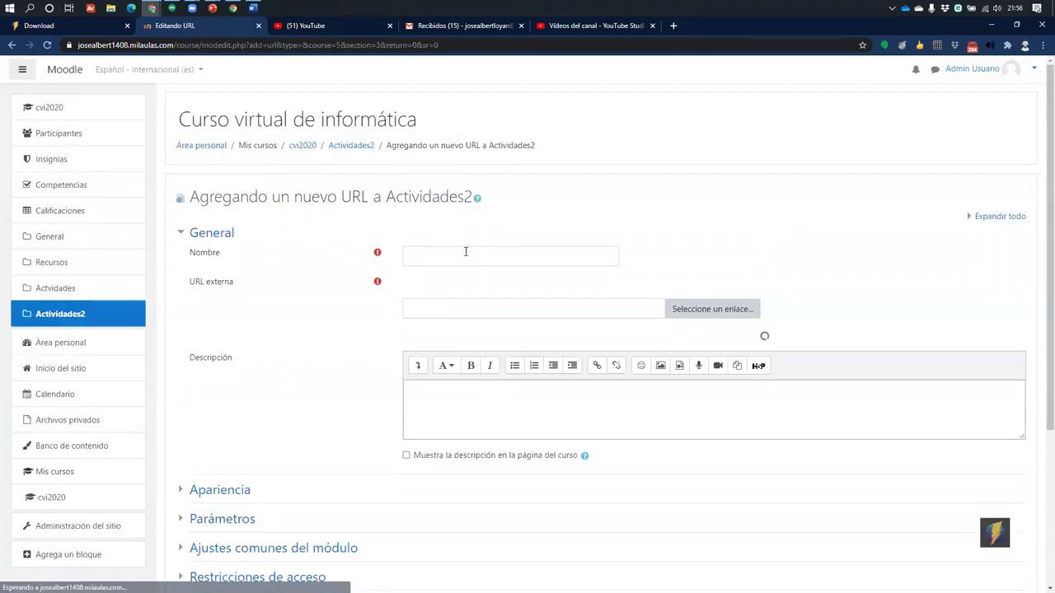
Name the resource 'Visualiza el video' and paste the copied youtu.be link as its external URL
left_click(465, 254)
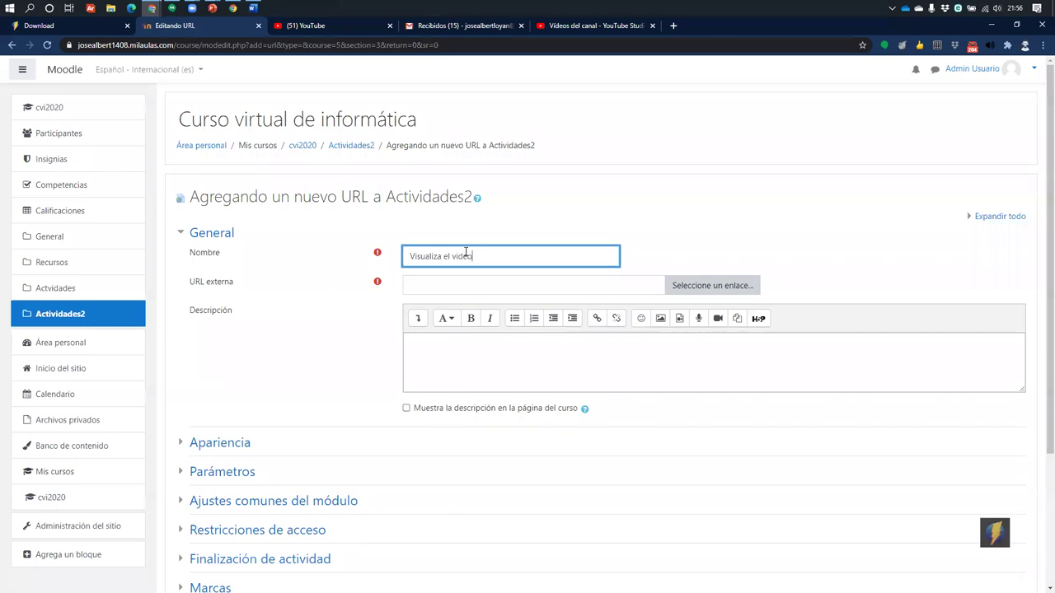
key("Tab")
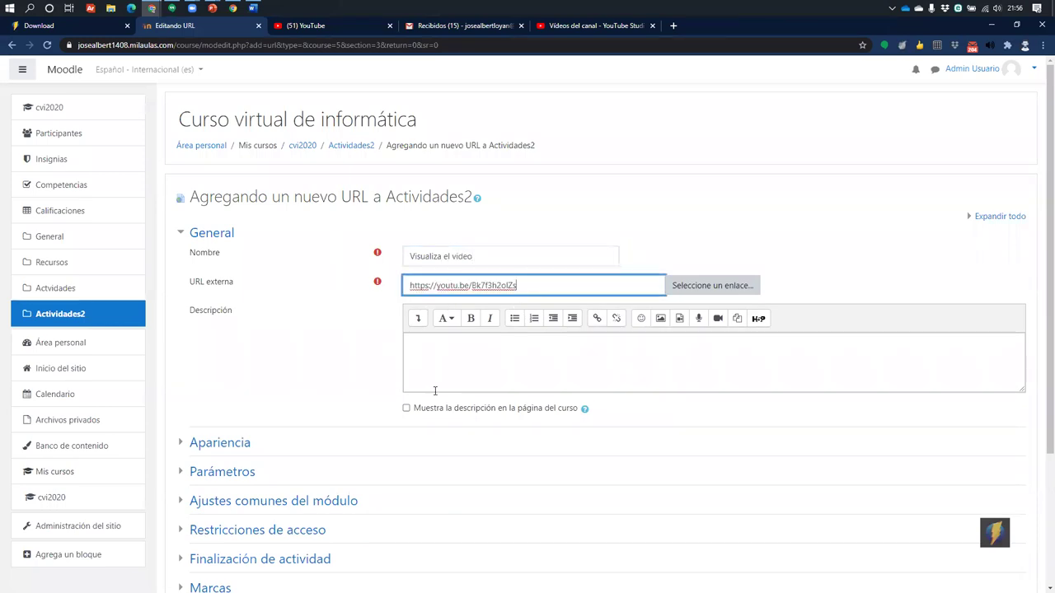
key("ctrl+a")
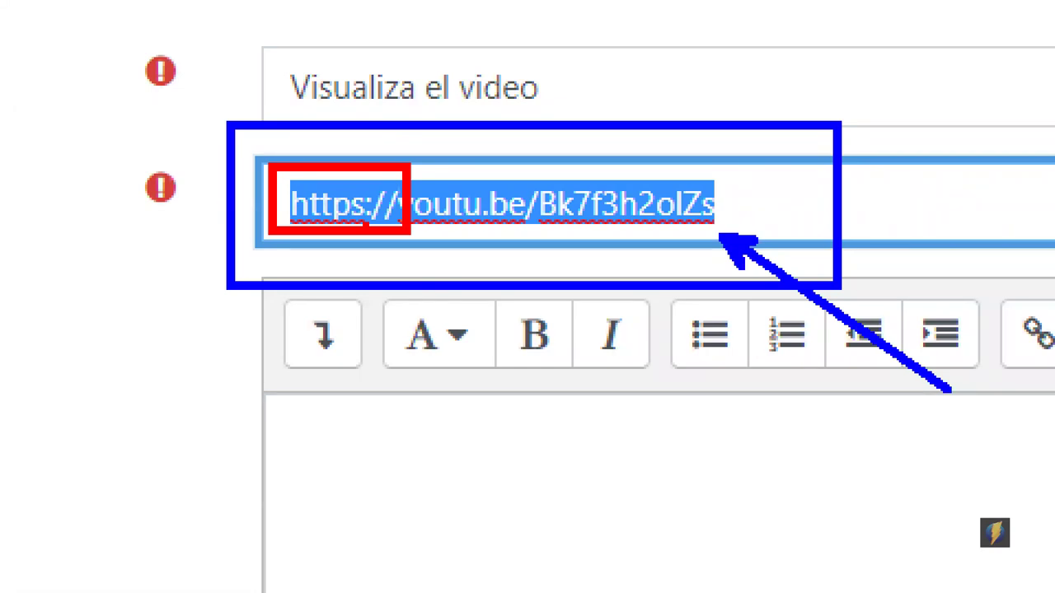
left_click(406, 205)
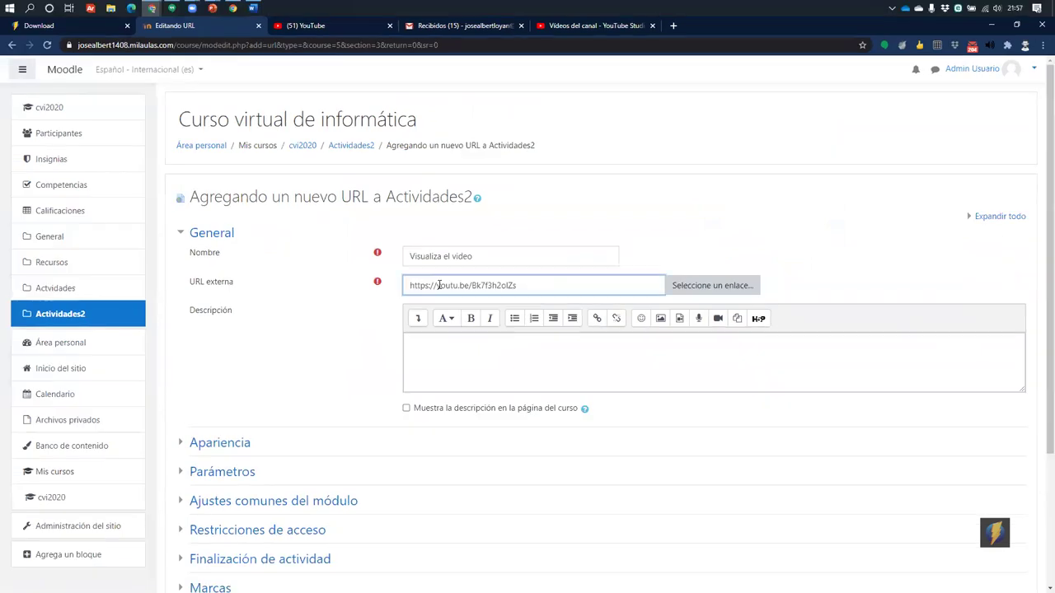
left_click(437, 285)
left_click_drag(410, 285, 325, 288)
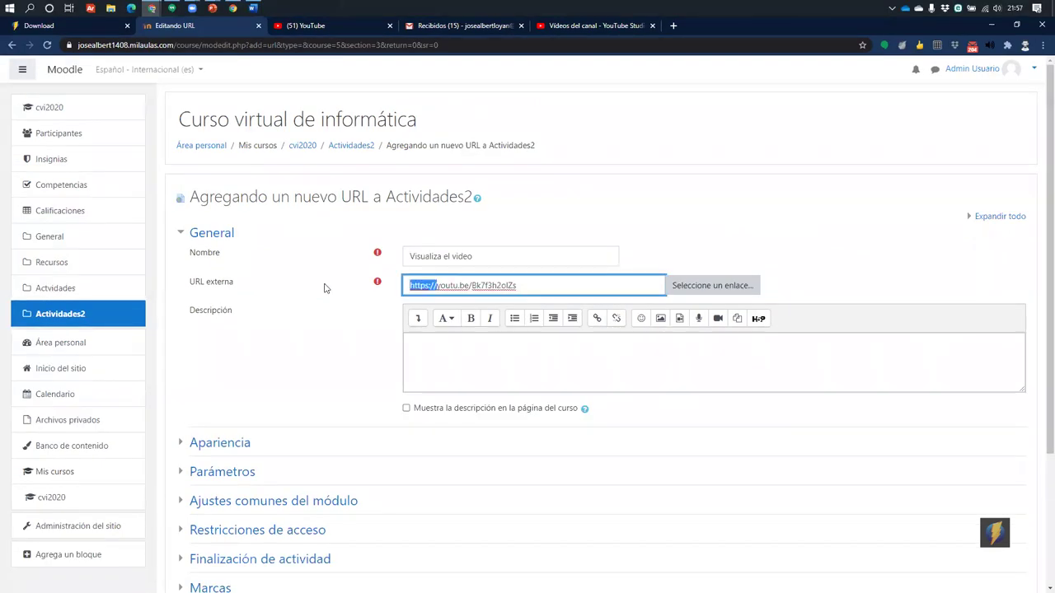
key("BackSpace")
left_click(438, 334)
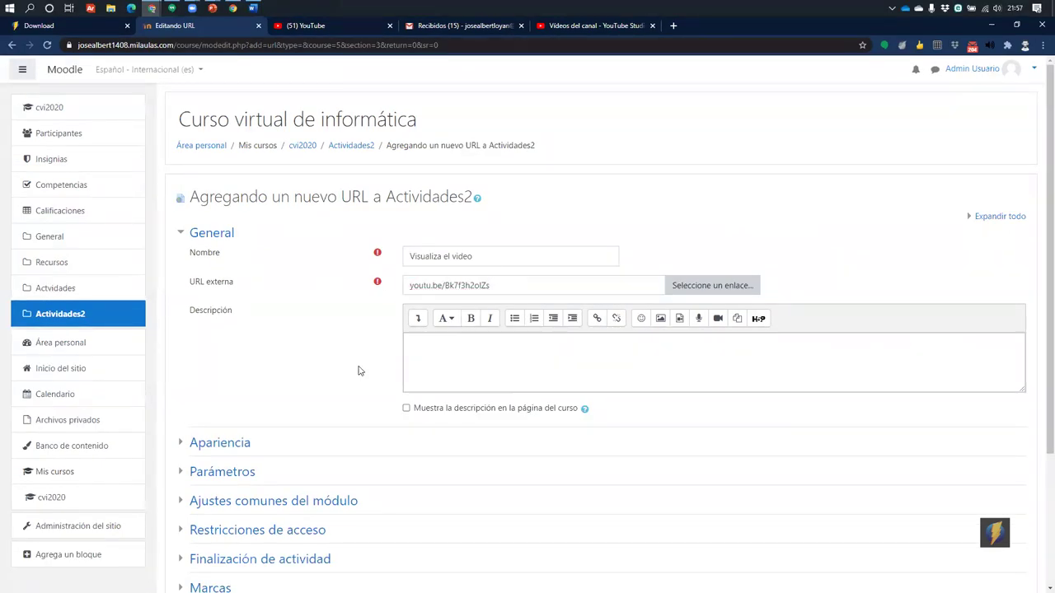
scroll(302, 442, "down", 2)
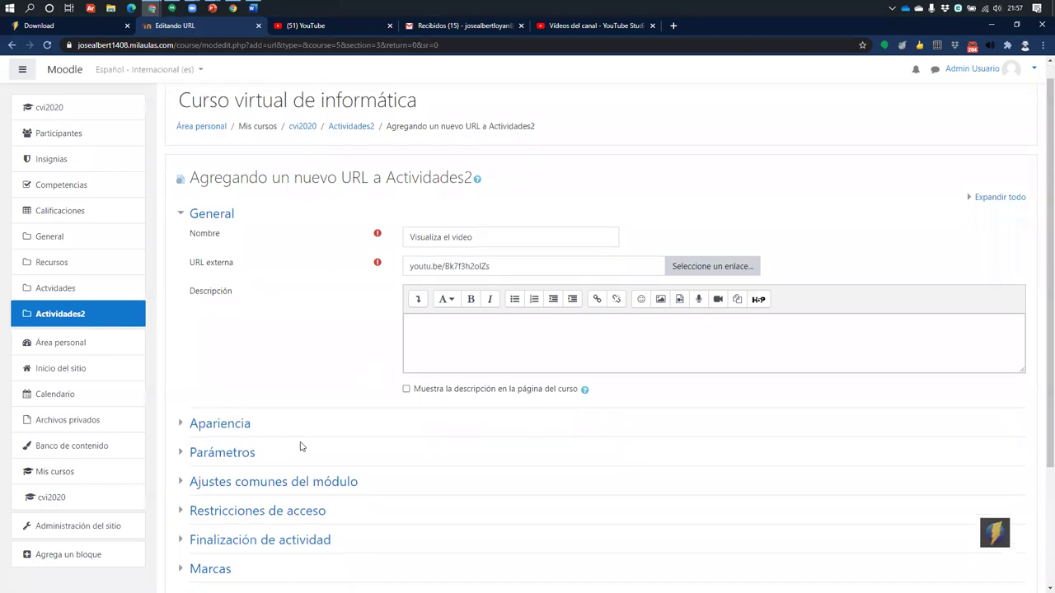
left_click(484, 486)
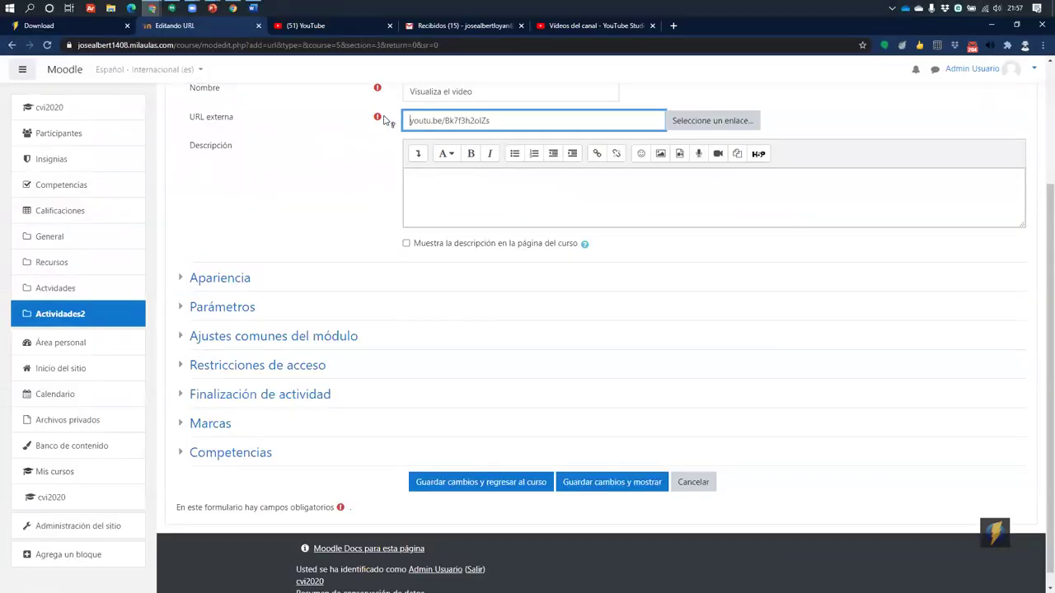
type("https://")
left_click(456, 175)
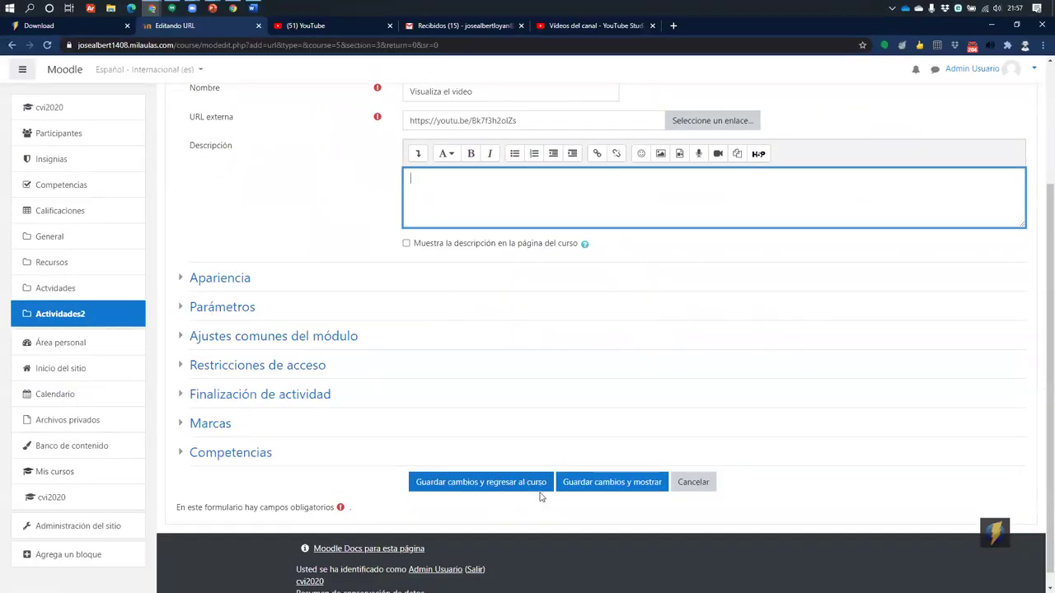
Save the 'Visualiza el video' resource with 'Guardar cambios y regresar al curso'
left_click(541, 489)
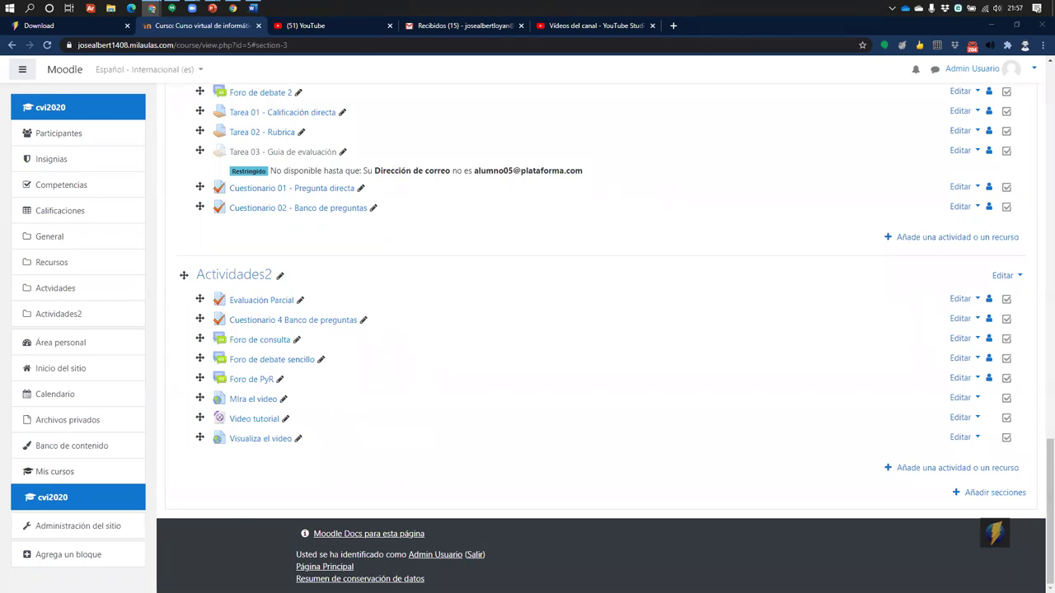
Minimize the Moodle browser window, then restore the hidden windows with Win+D
left_click(990, 27)
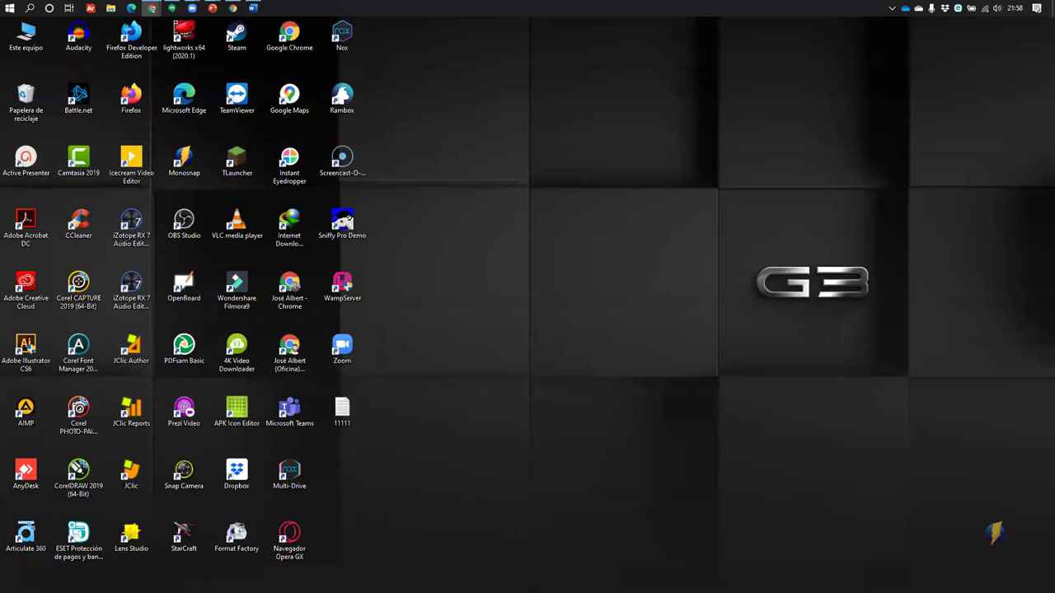
key("super+d")
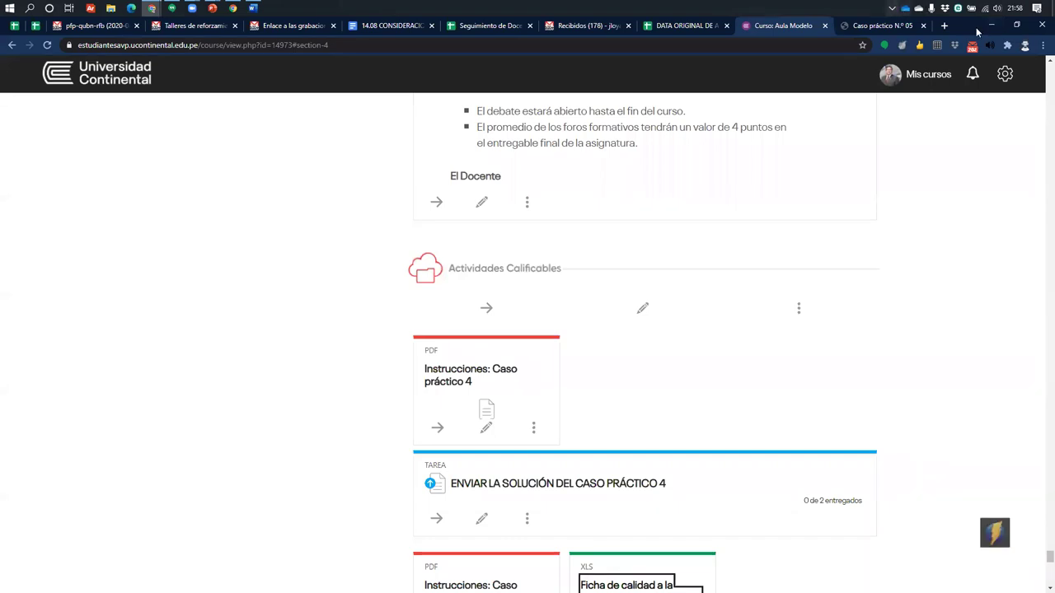
Hide the Universidad Continental course window with Win+D to reveal the desktop
key("super+d")
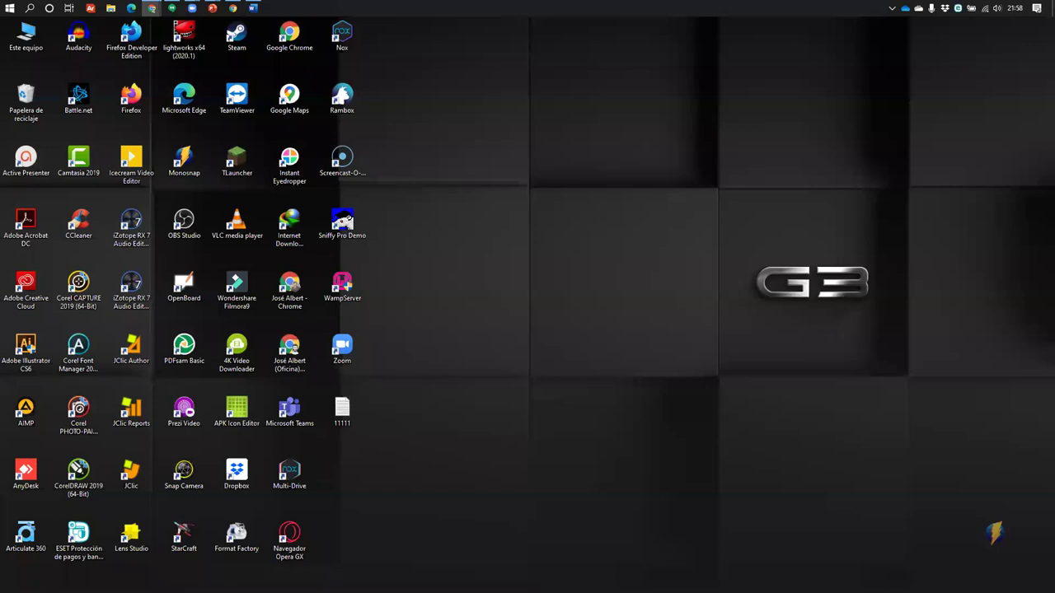
Bring the Moodle course window back from the taskbar, then switch to PowerPoint
mouse_move(152, 8)
left_click(243, 79)
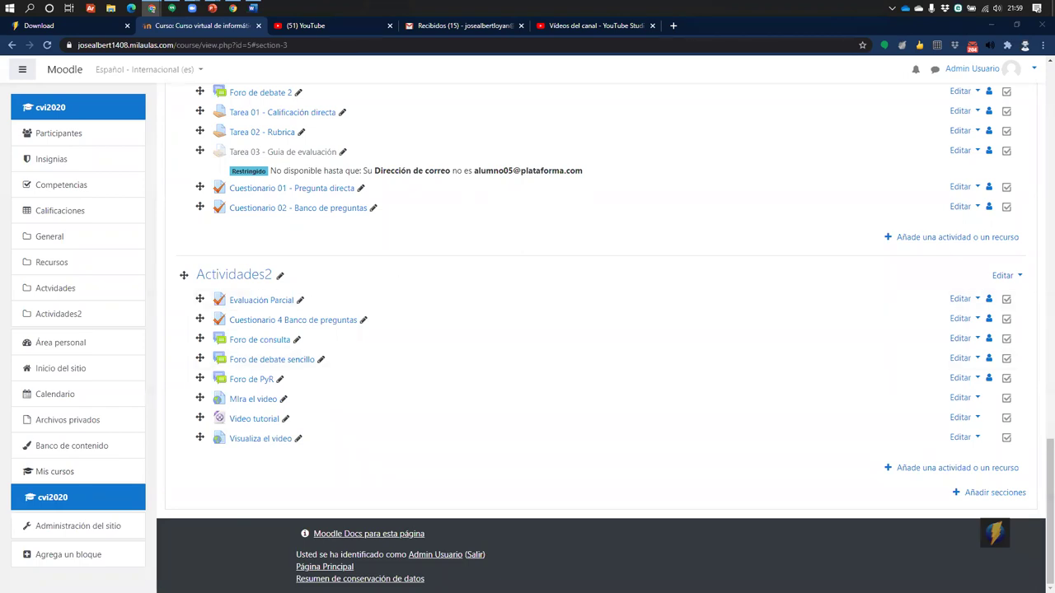
key("alt+Tab")
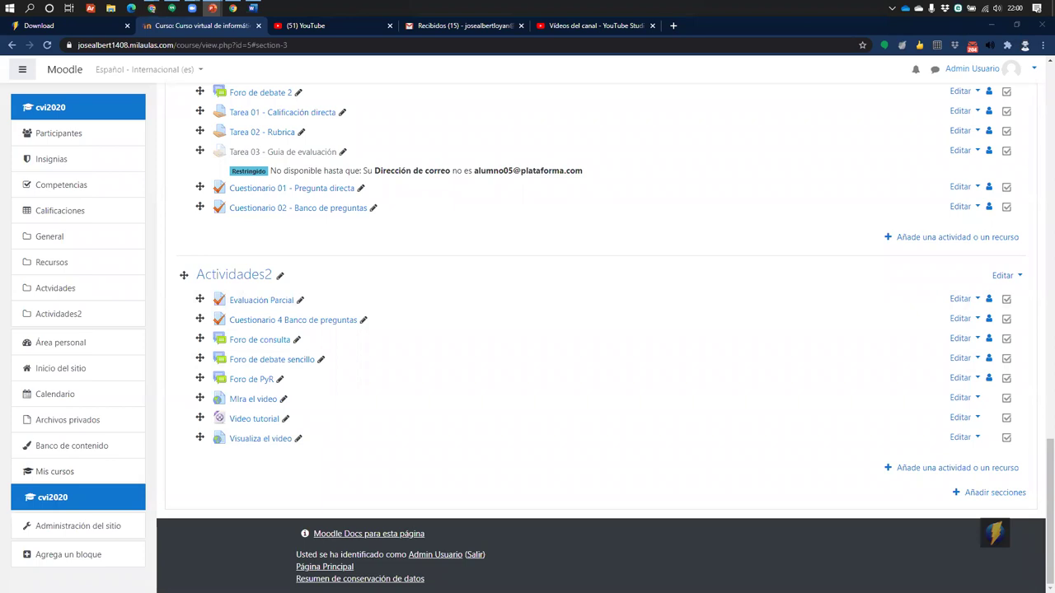
Select slide 7, 'Tipos de licencia', and present from the current slide
scroll(124, 329, "down", 5)
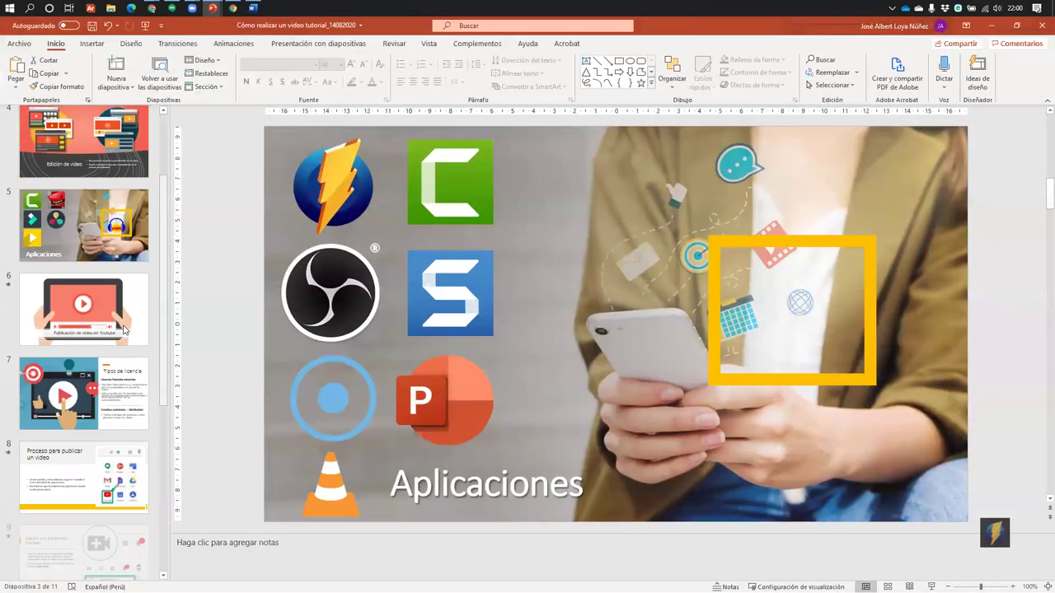
scroll(124, 329, "up", 3)
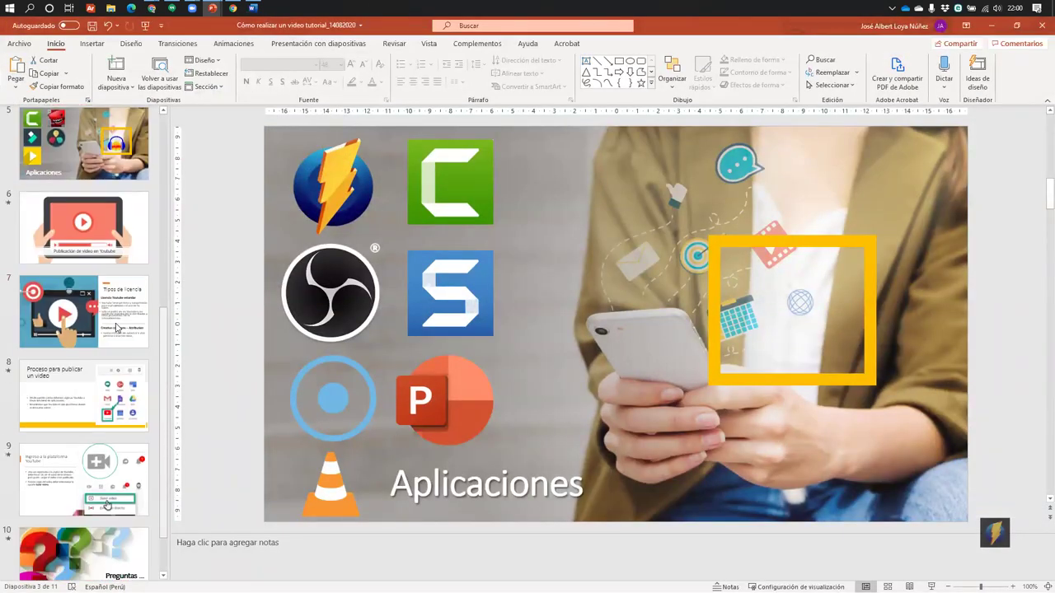
left_click(124, 329)
left_click(931, 587)
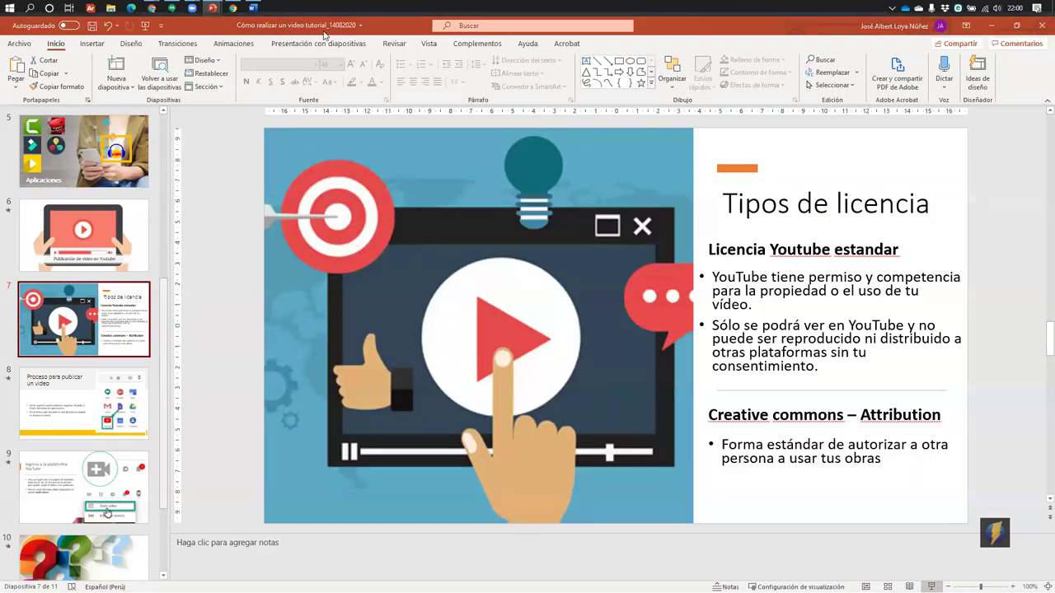
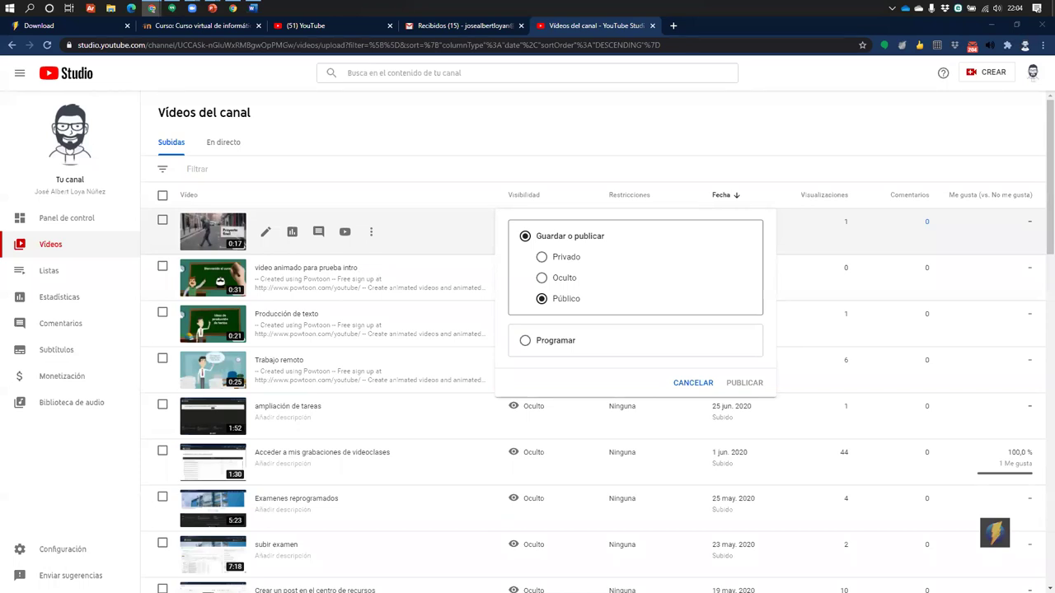
Change the newest video's visibility from Oculto to Privado and save it
left_click(542, 278)
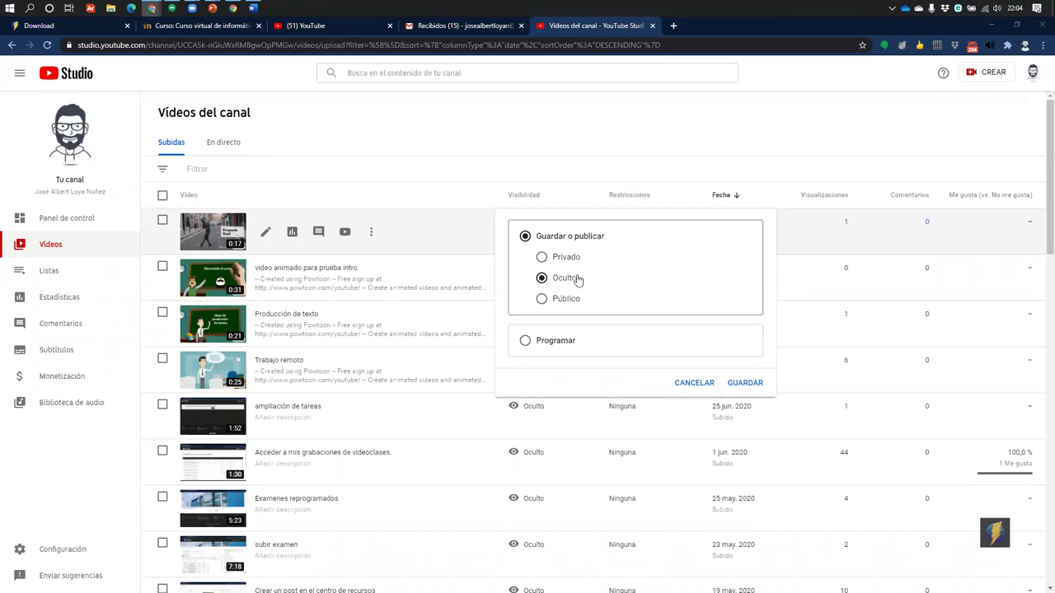
left_click(556, 261)
left_click(735, 384)
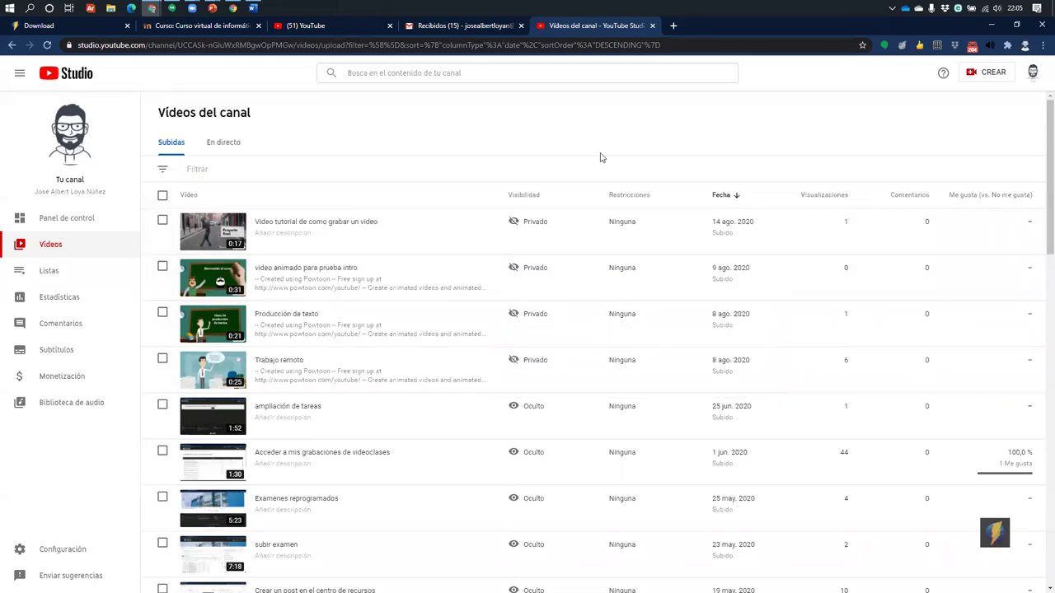
scroll(563, 242, "down", 5)
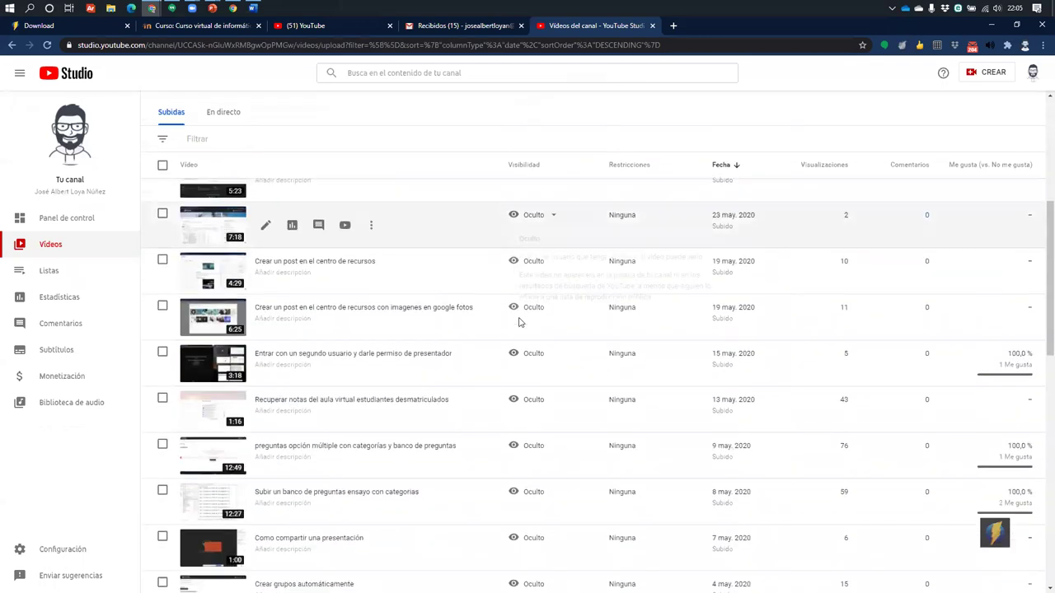
scroll(533, 515, "up", 2)
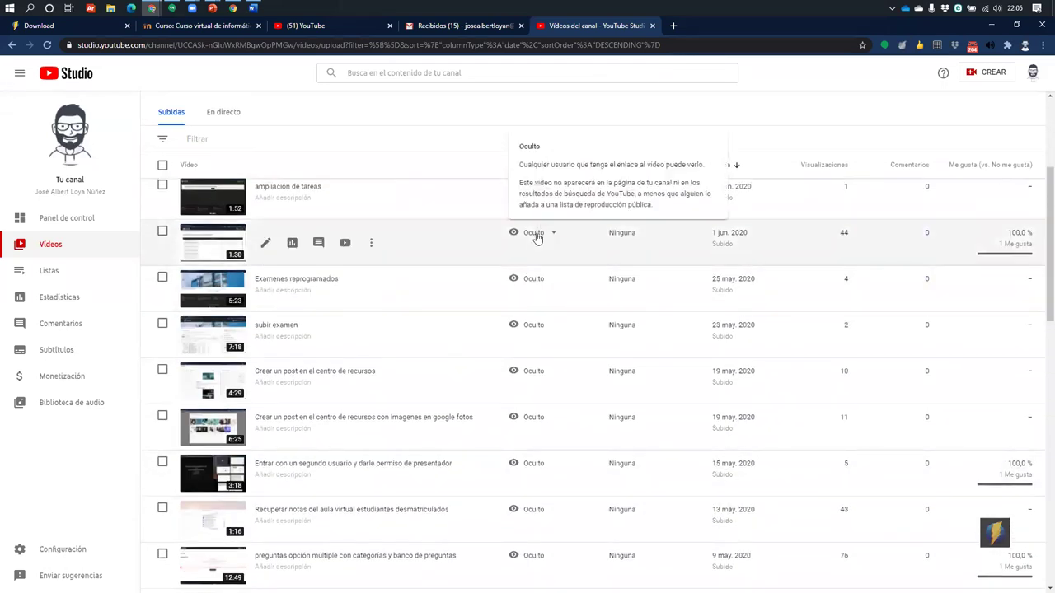
mouse_move(524, 227)
left_click(674, 25)
type("vimeo")
key("Return")
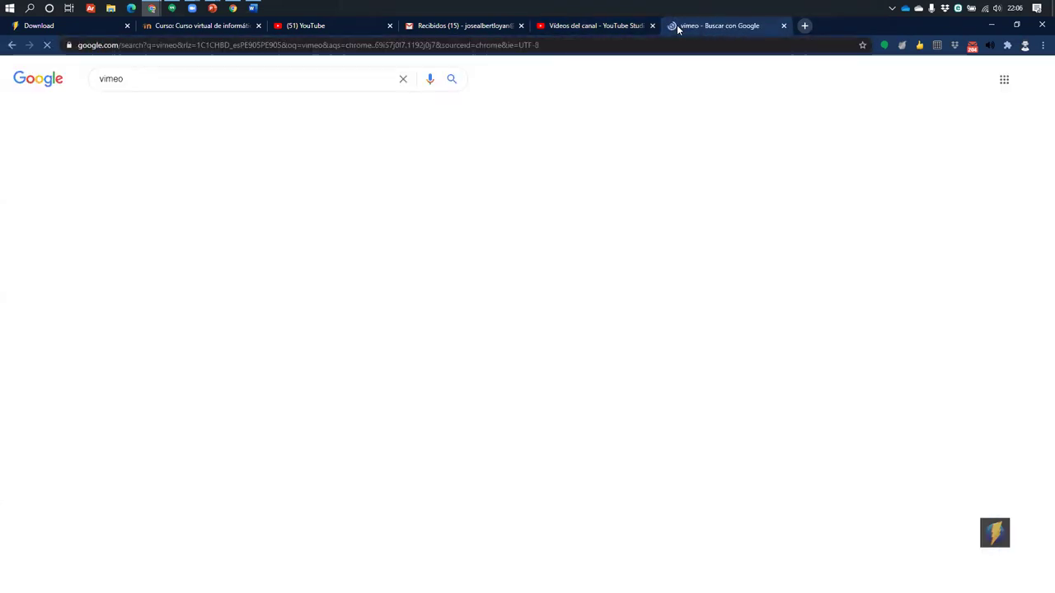
left_click(216, 346)
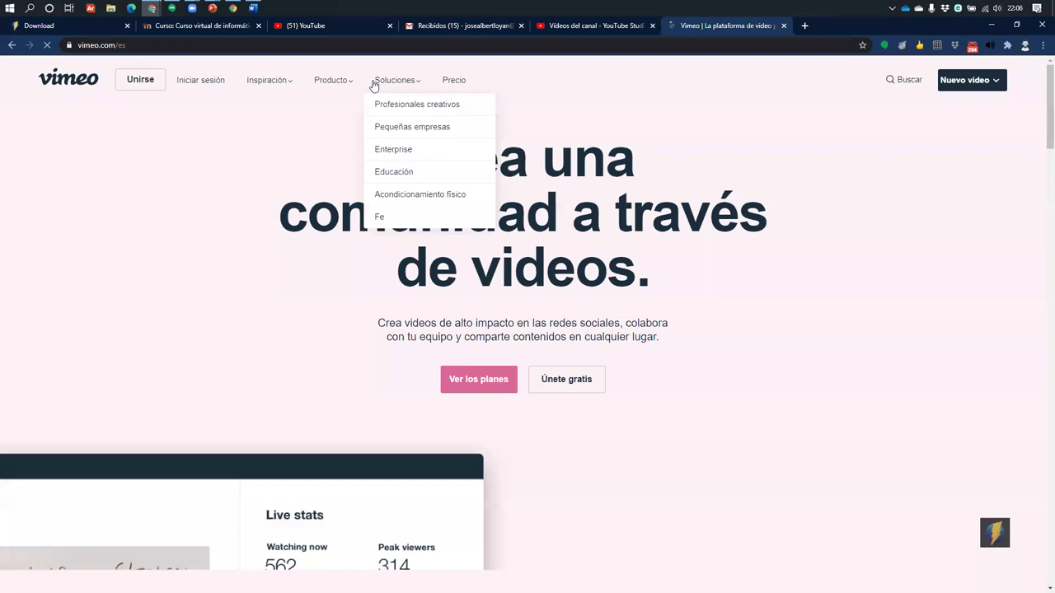
left_click(454, 80)
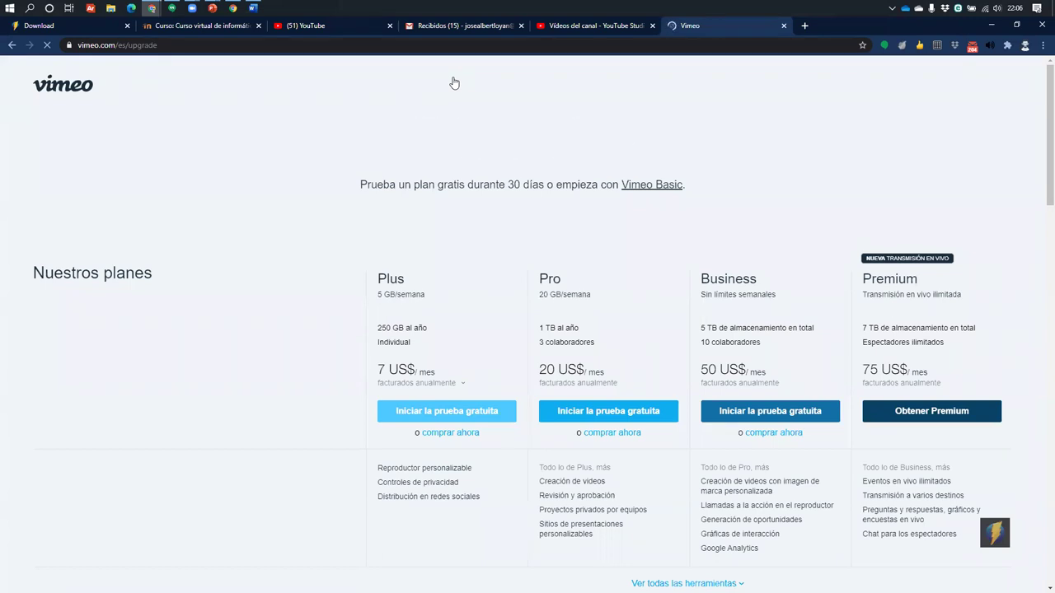
scroll(405, 259, "down", 3)
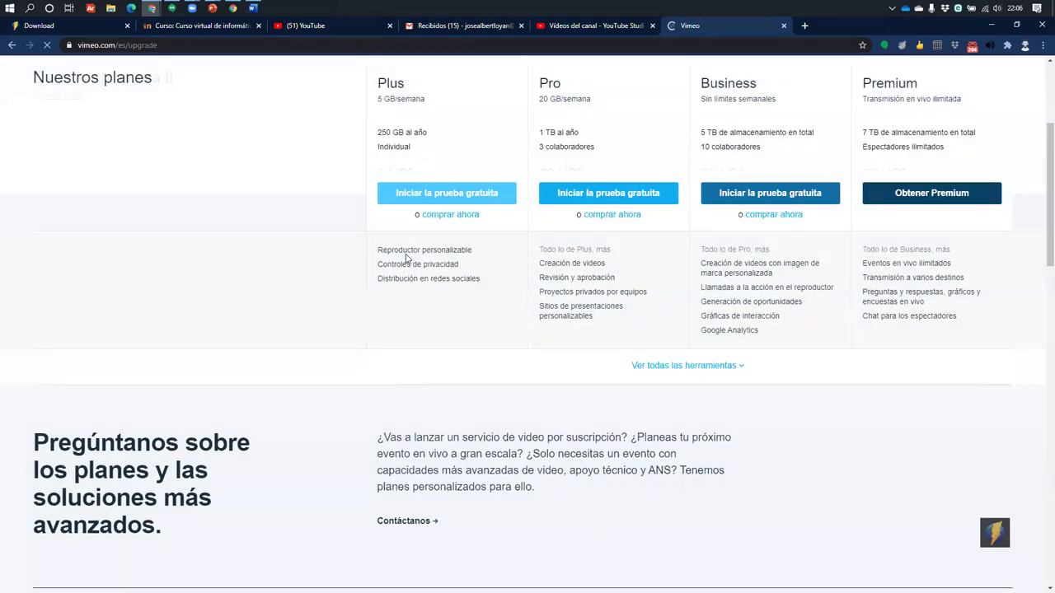
scroll(593, 193, "down", 4)
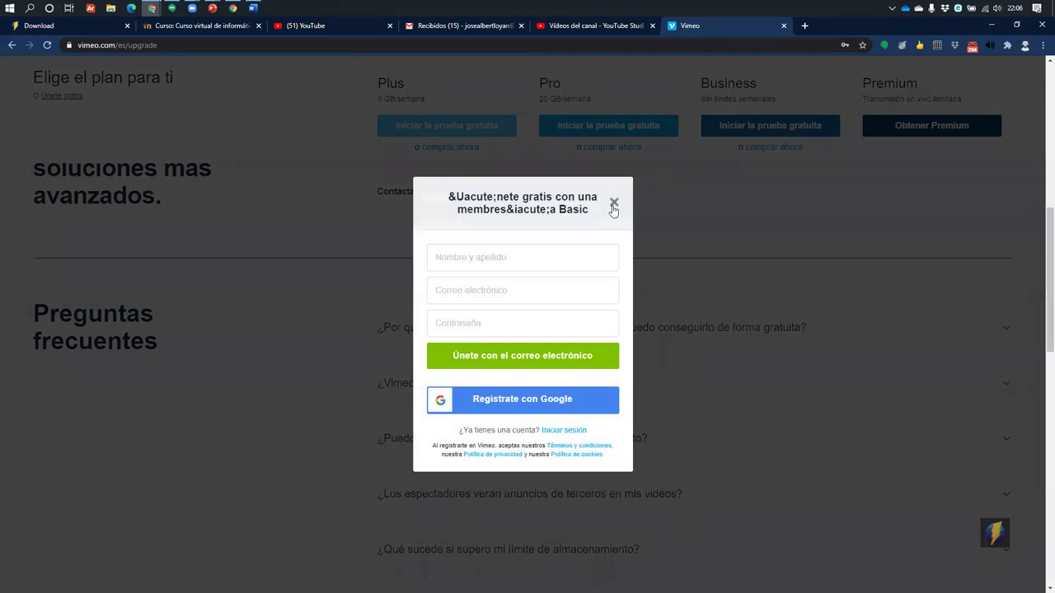
left_click(614, 202)
scroll(688, 204, "up", 8)
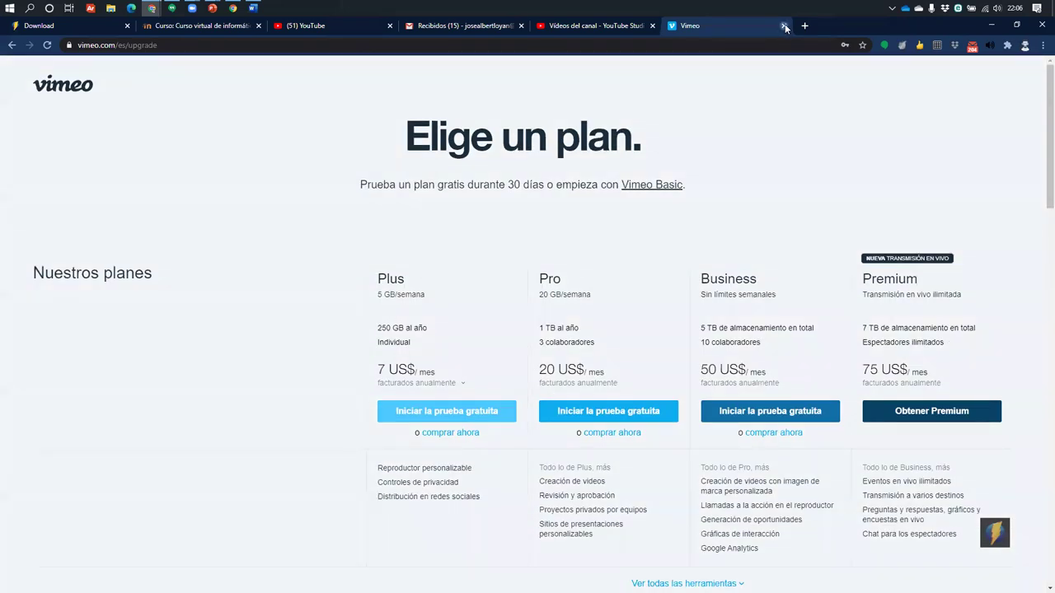
left_click(784, 26)
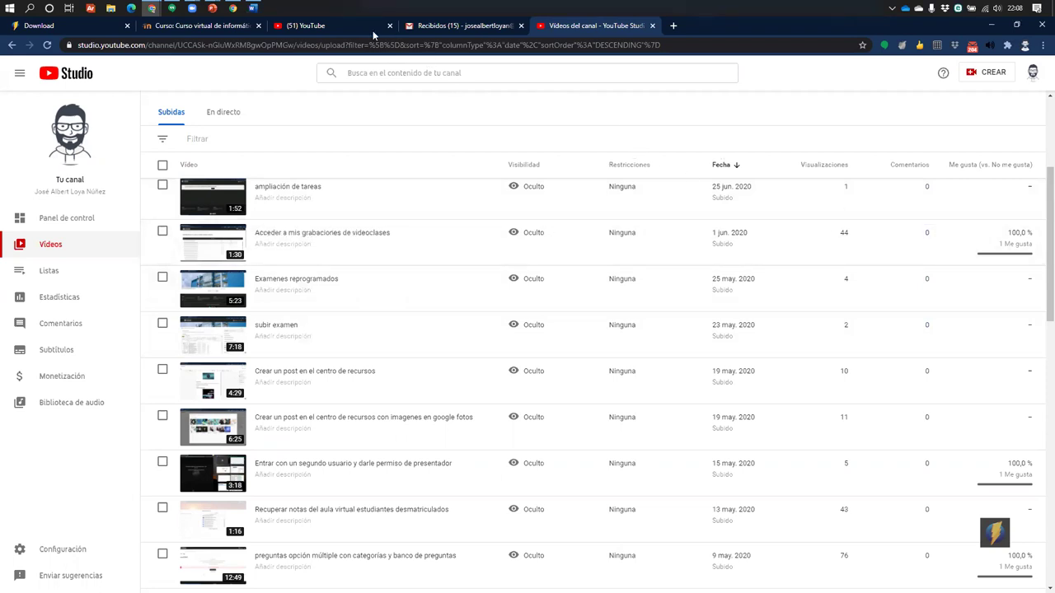
Open a new browser tab, then return to the Gmail Recibidos inbox
left_click(673, 26)
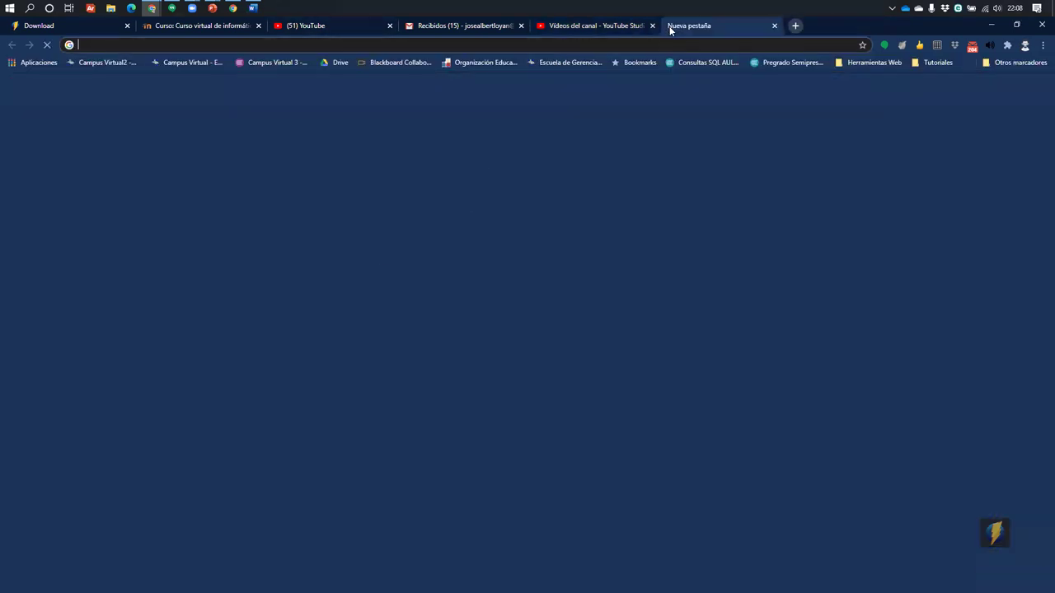
left_click(707, 46)
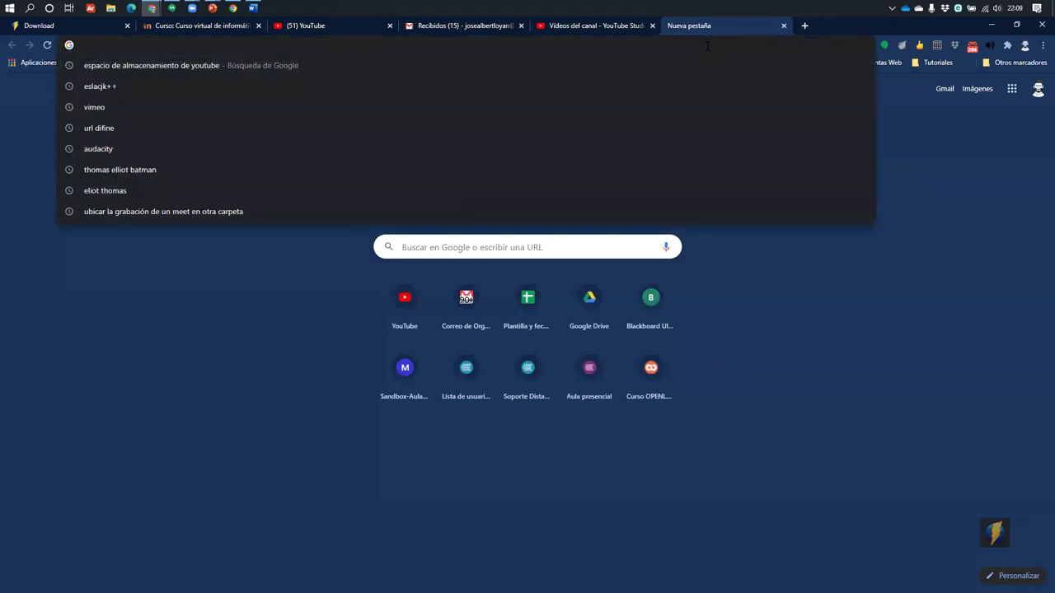
key("Escape")
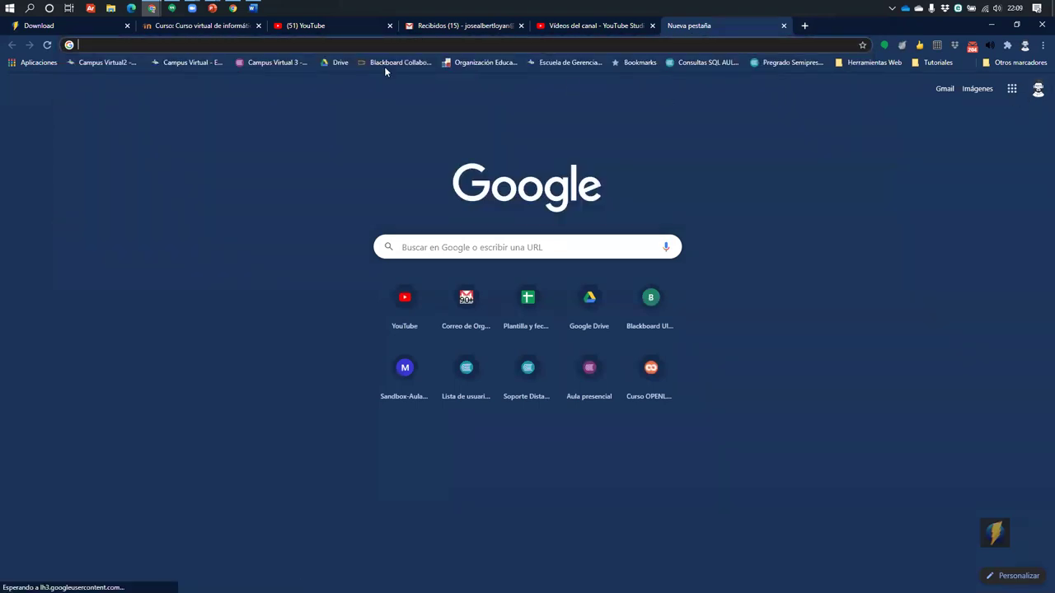
left_click(463, 30)
Show the Google apps panel listing Meet and Calendar
left_click(1009, 74)
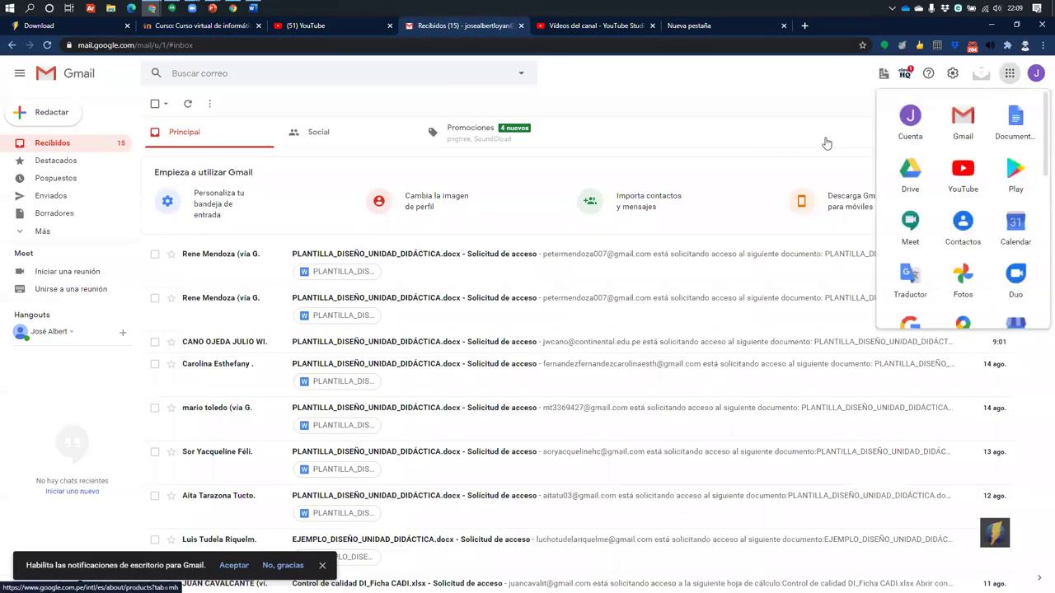
left_click(675, 114)
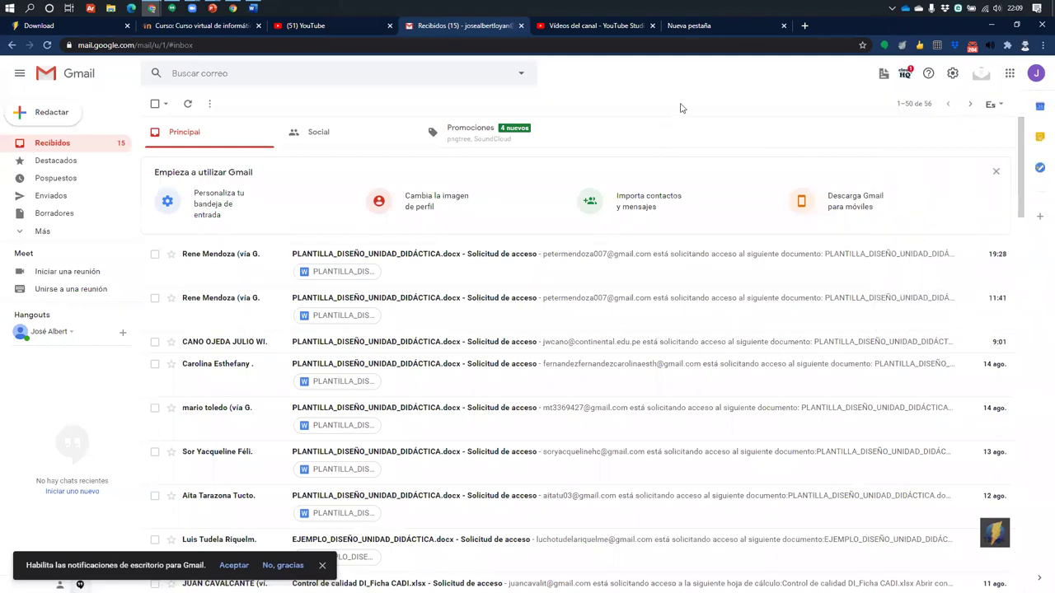
scroll(151, 252, "down", 3)
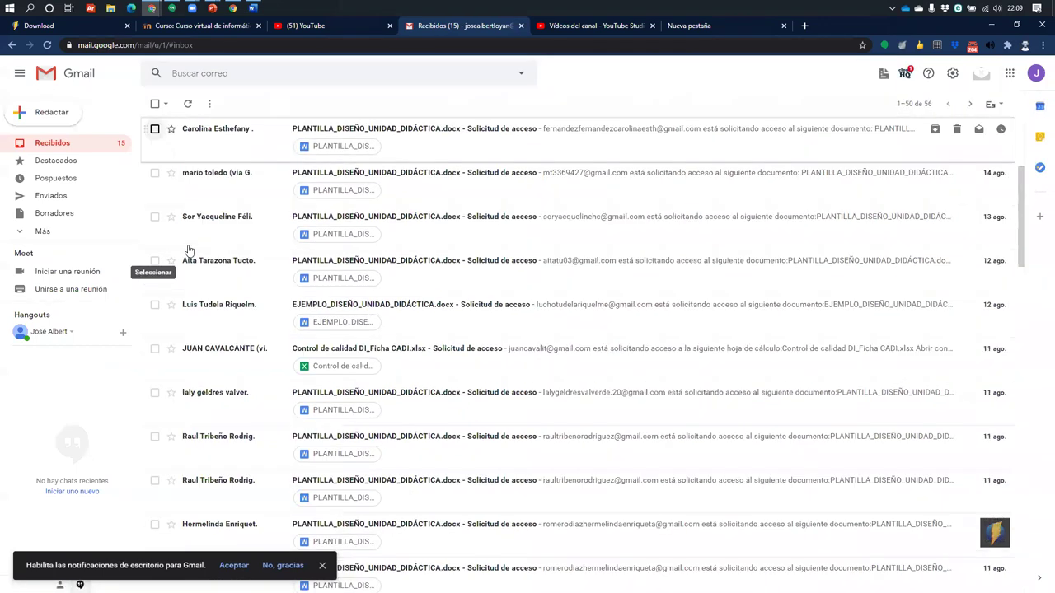
scroll(461, 198, "up", 3)
left_click(1010, 75)
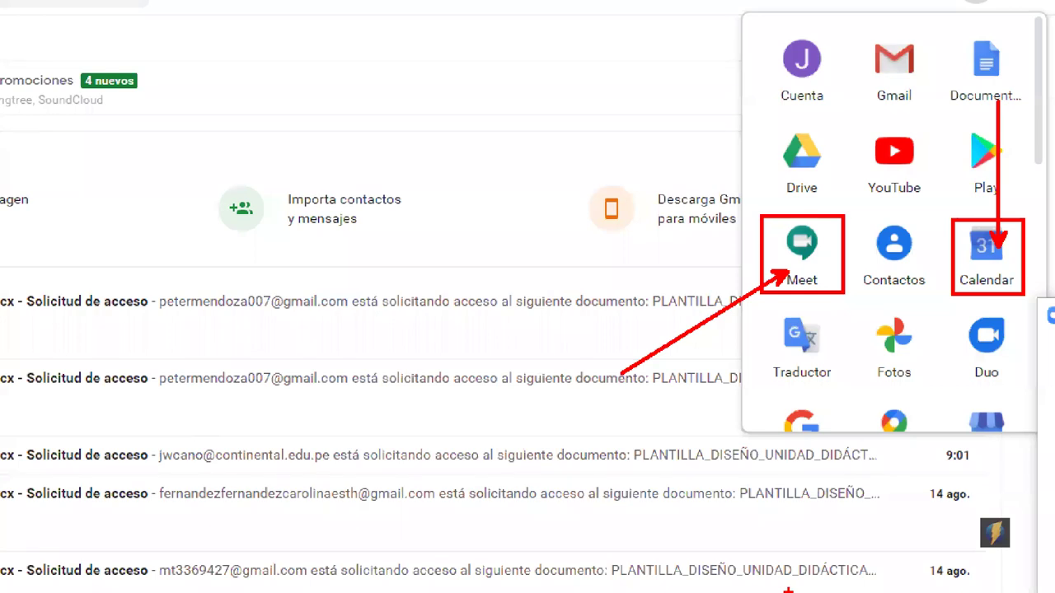
left_click(1012, 73)
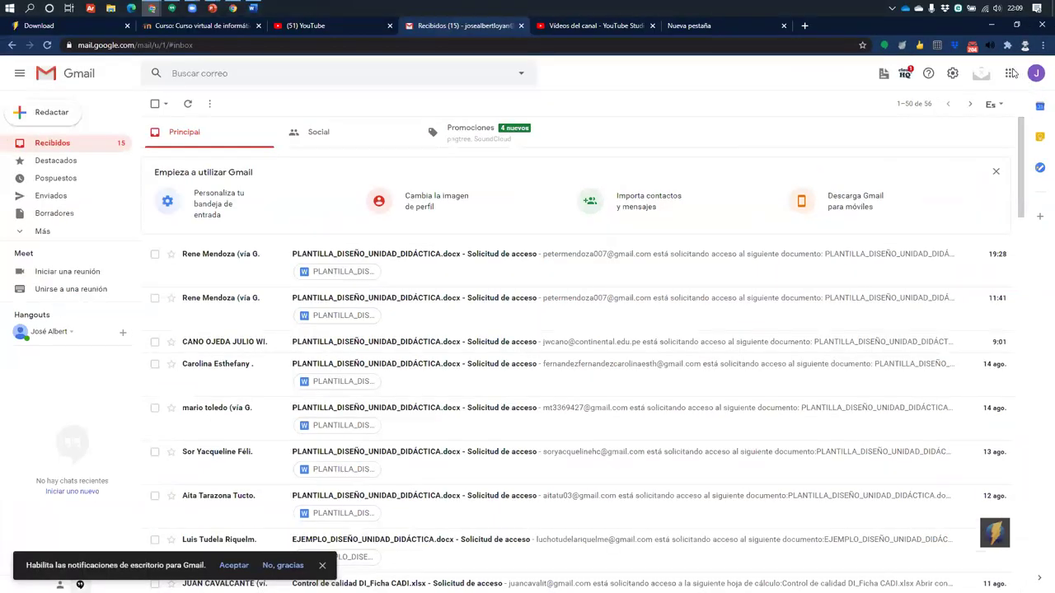
left_click(1011, 73)
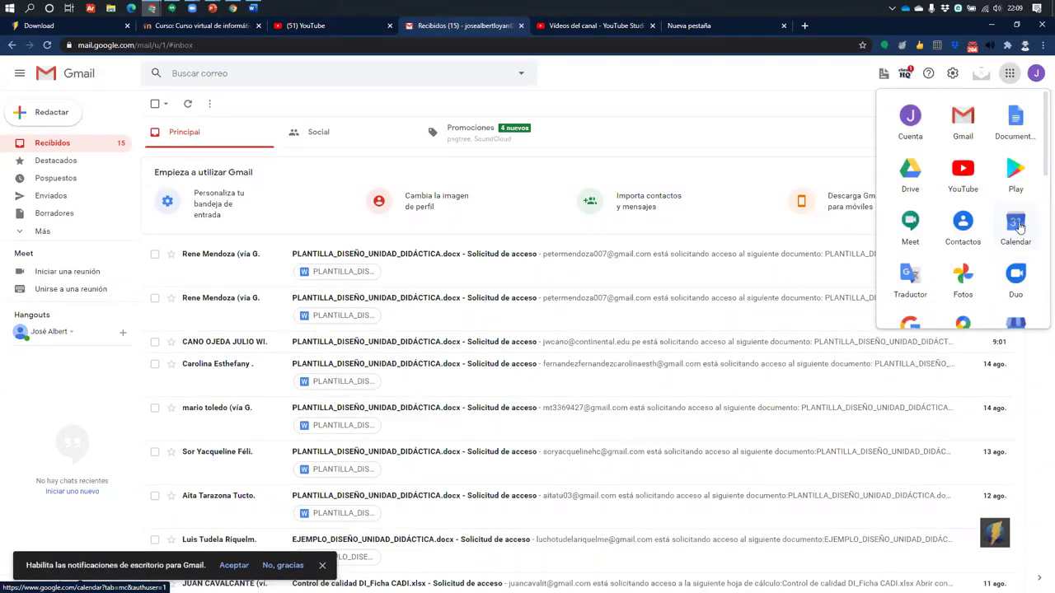
Open Google Calendar and create an event on Sunday 9 August 2020 at 9:15am
left_click(1019, 225)
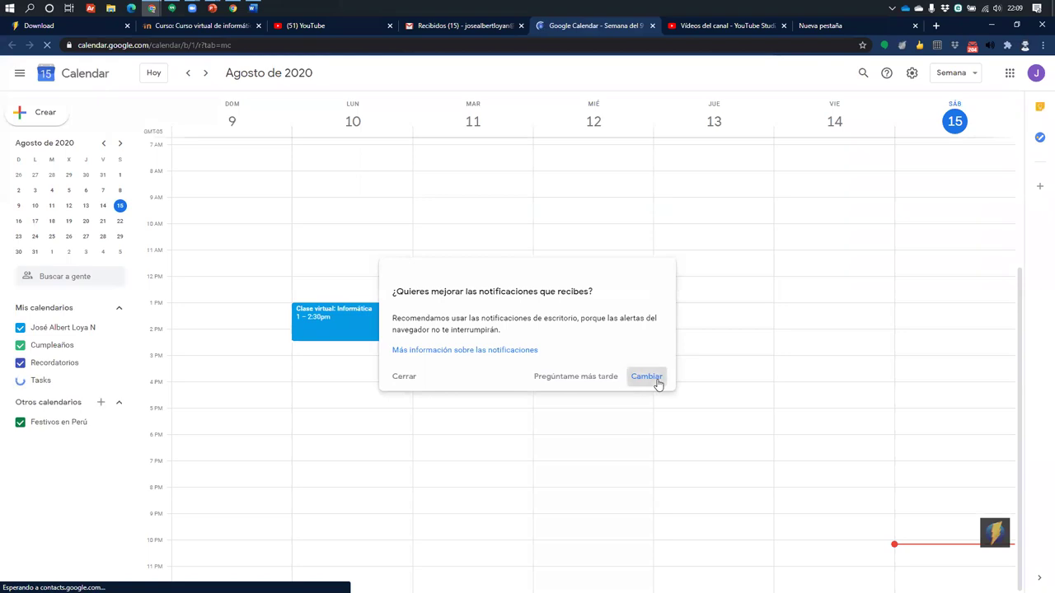
left_click(407, 377)
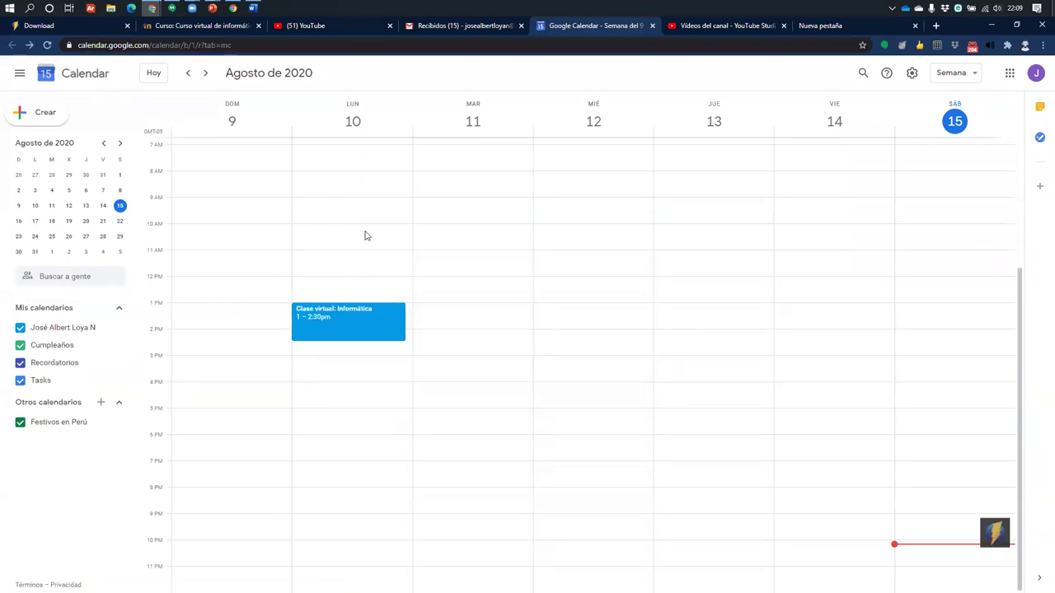
left_click(239, 213)
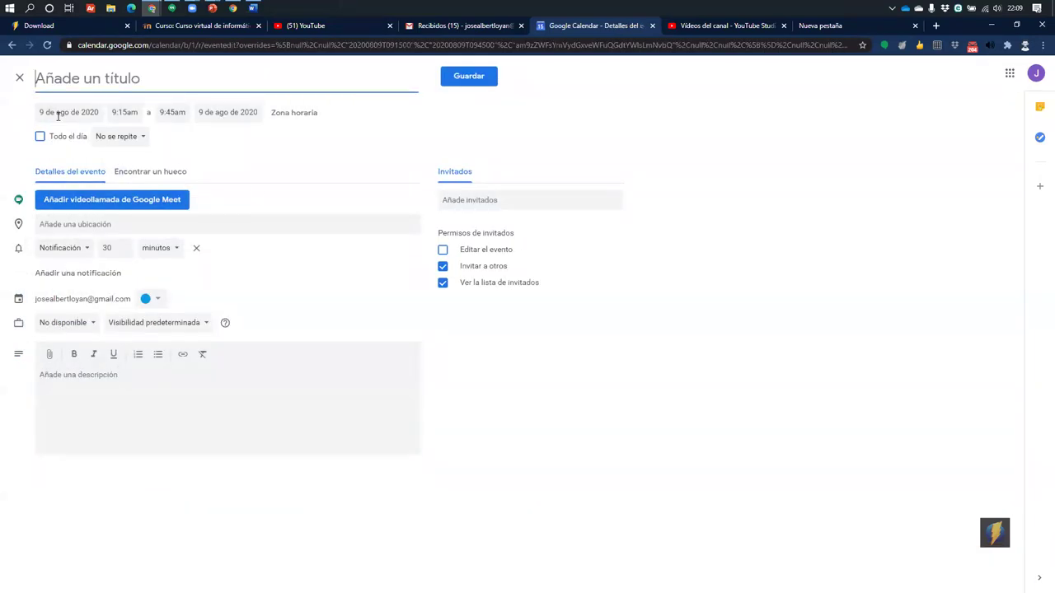
Discard the untitled event, move to the 16–22 August week, and cancel a Sunday 9:30 draft
left_click(20, 77)
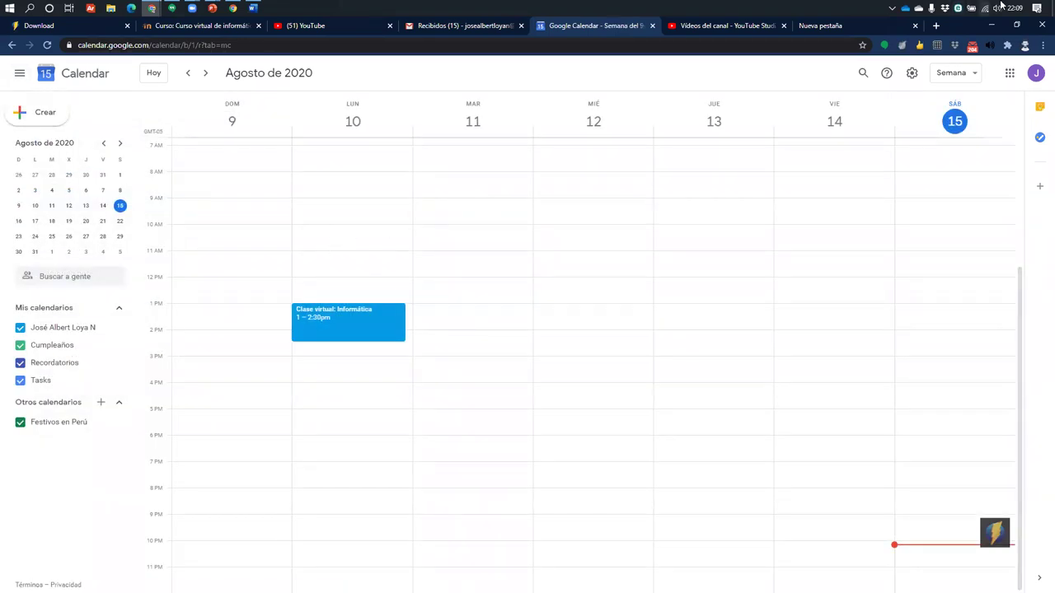
left_click(206, 73)
left_click(214, 219)
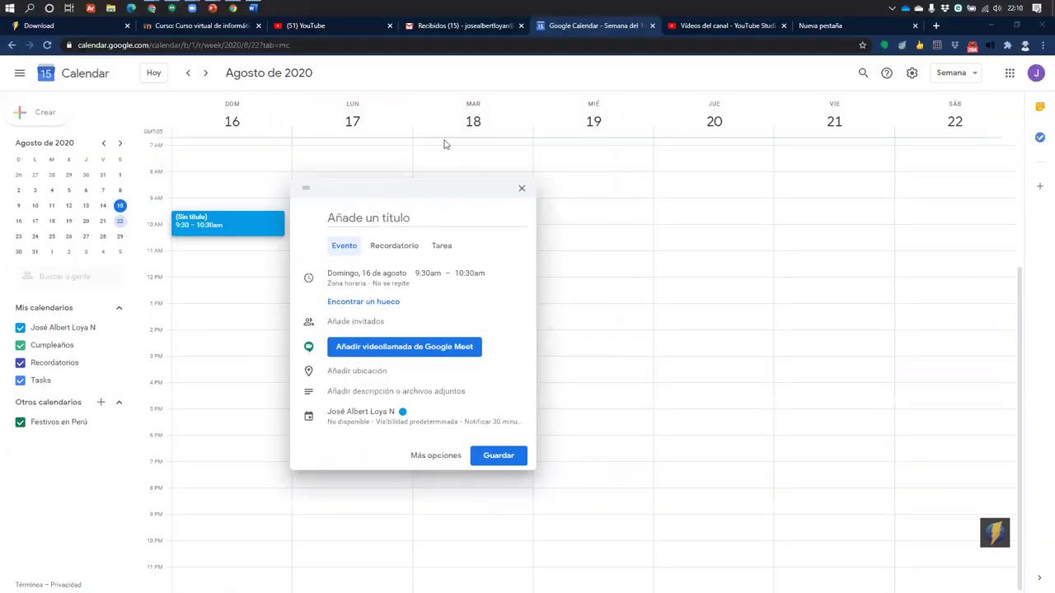
left_click(444, 144)
Open Google Meet from Gmail's apps panel and show the Nueva reunión options
left_click(450, 26)
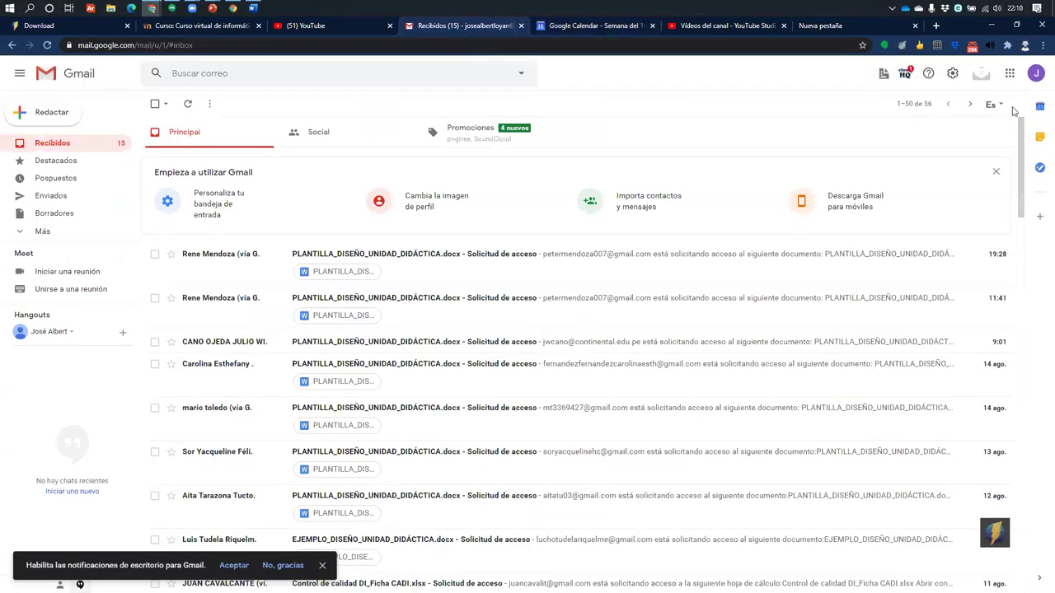
left_click(1008, 74)
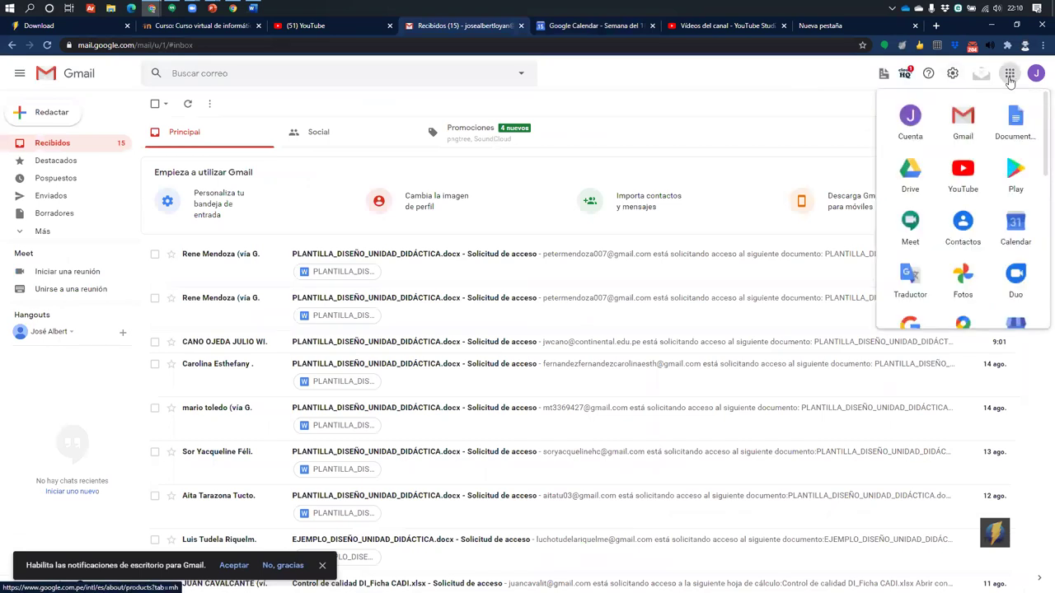
left_click(910, 225)
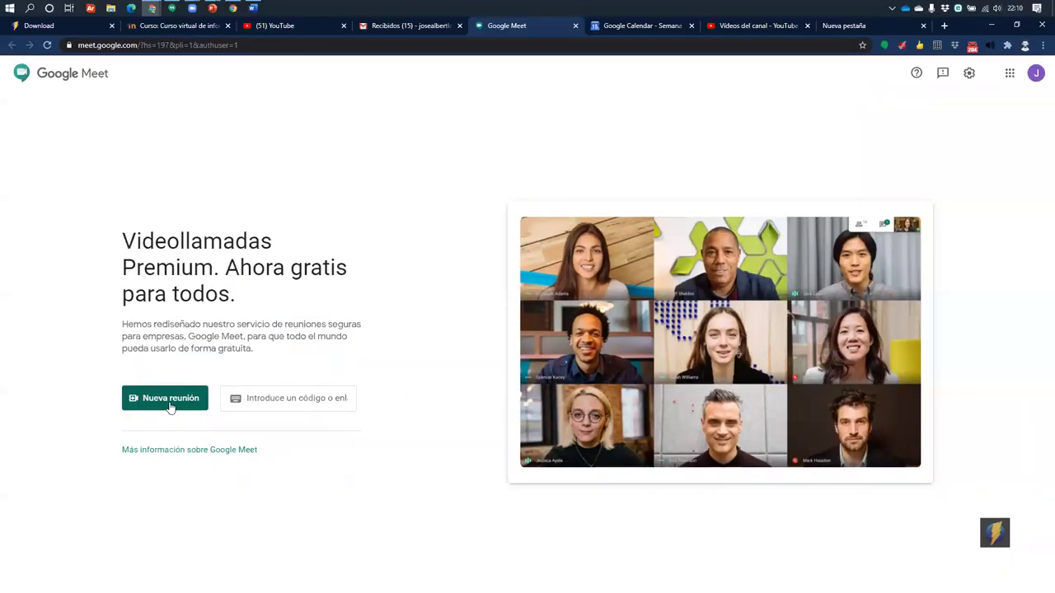
left_click(169, 402)
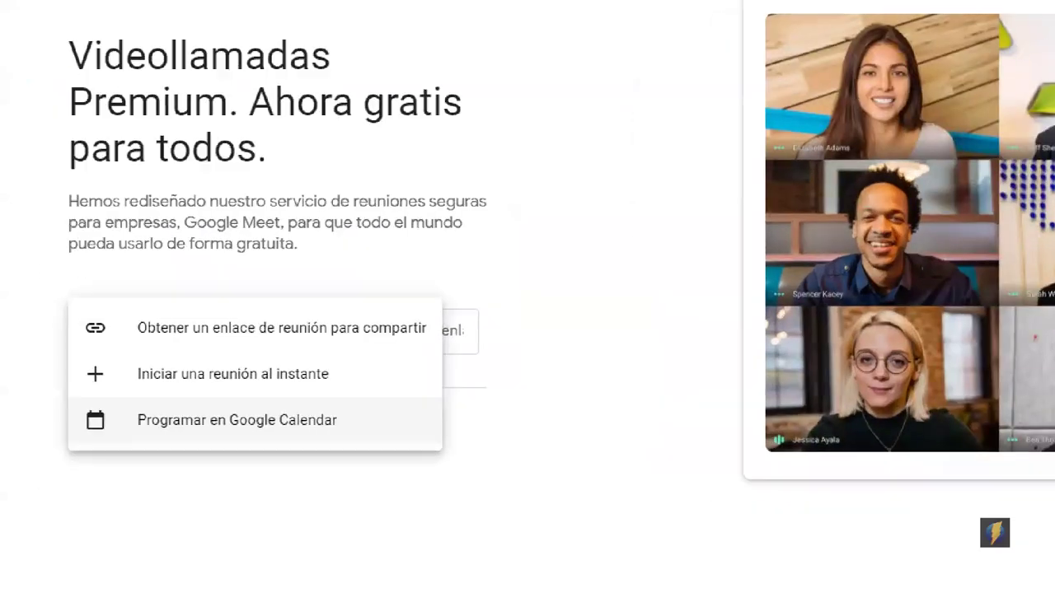
Mark the shareable-link, instant-meeting and Google Calendar options with red boxes and arrows
mouse_move(65, 309)
left_mouse_down()
mouse_move(438, 349)
mouse_move(524, 257)
left_mouse_up()
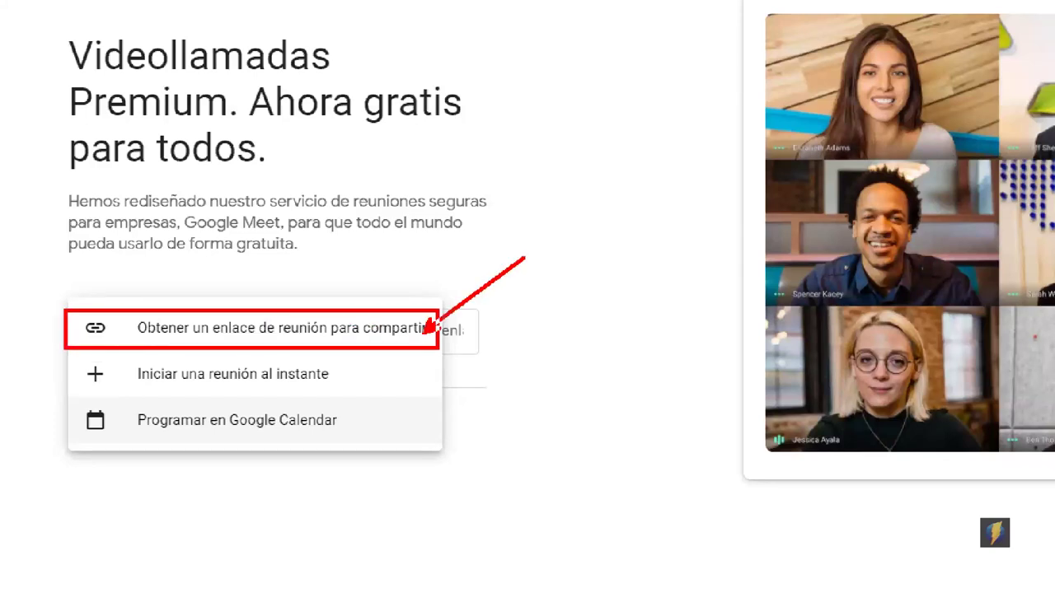
mouse_move(71, 359)
left_mouse_down()
mouse_move(247, 400)
mouse_move(610, 368)
left_mouse_up()
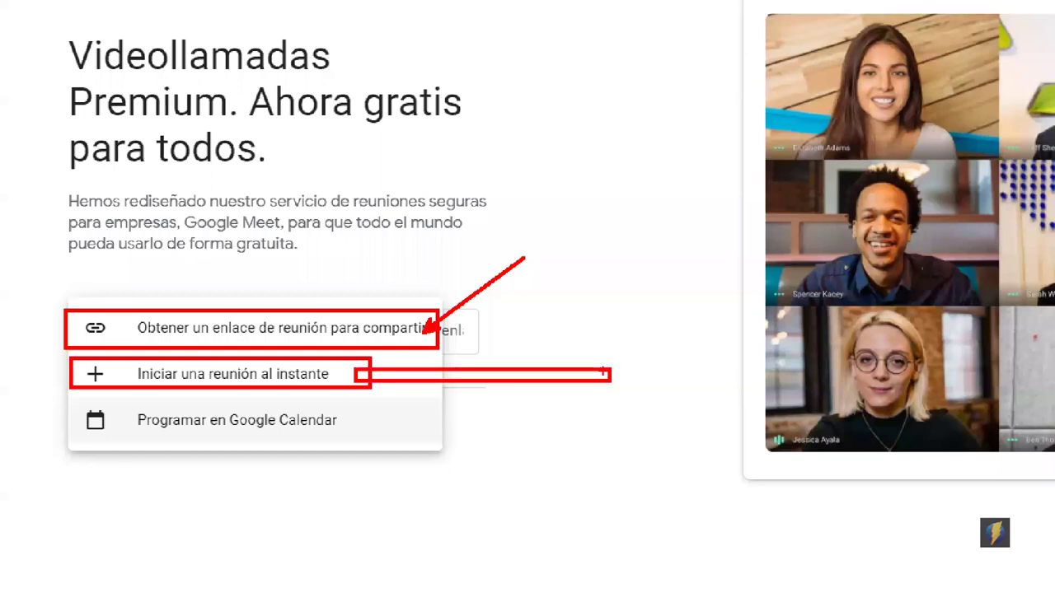
key("ctrl+z")
left_click_drag(339, 376, 547, 356)
mouse_move(73, 398)
left_mouse_down()
mouse_move(393, 446)
mouse_move(592, 383)
left_mouse_up()
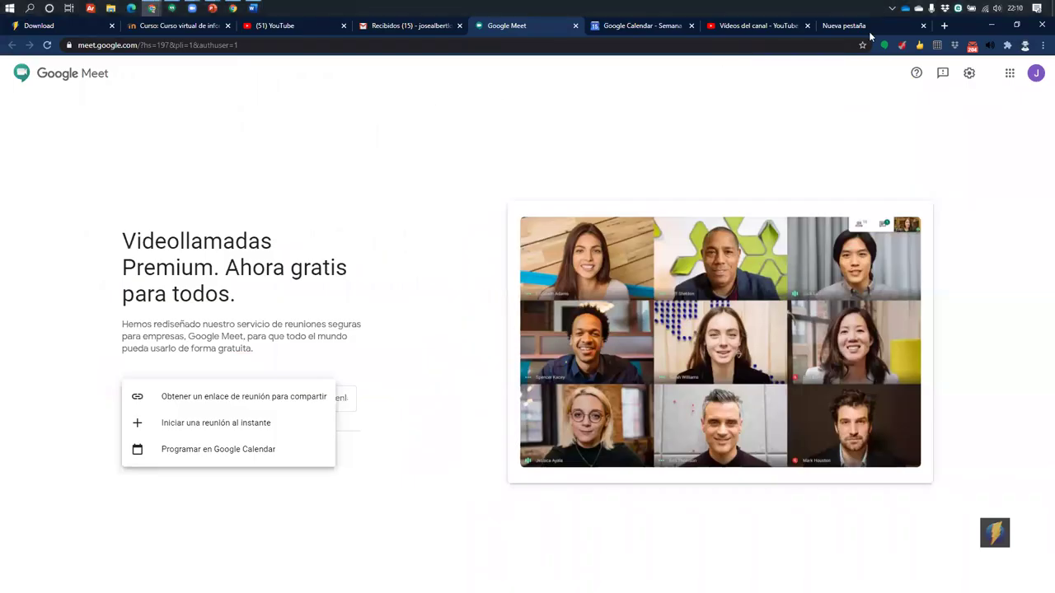
Go to zoom.us and open Mis reuniones, showing no upcoming meetings
left_click(871, 33)
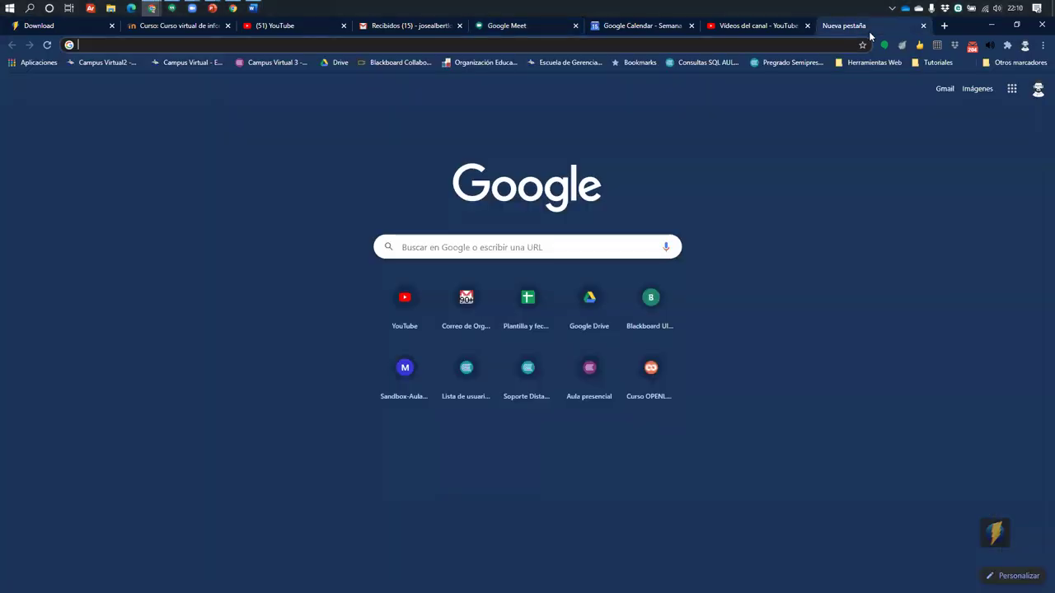
type("zoom.us")
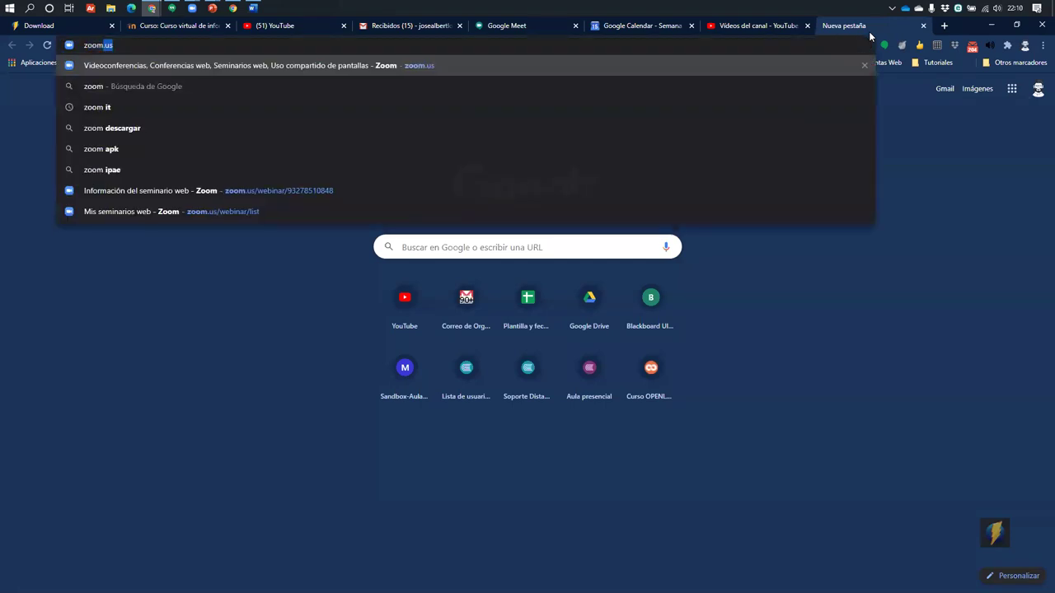
key("Return")
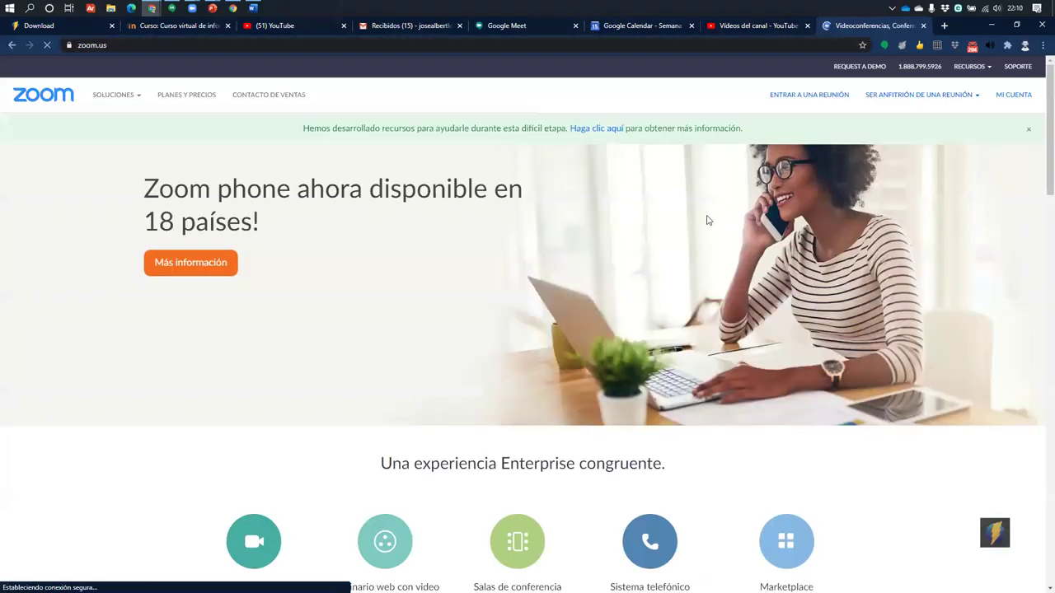
left_click(1016, 96)
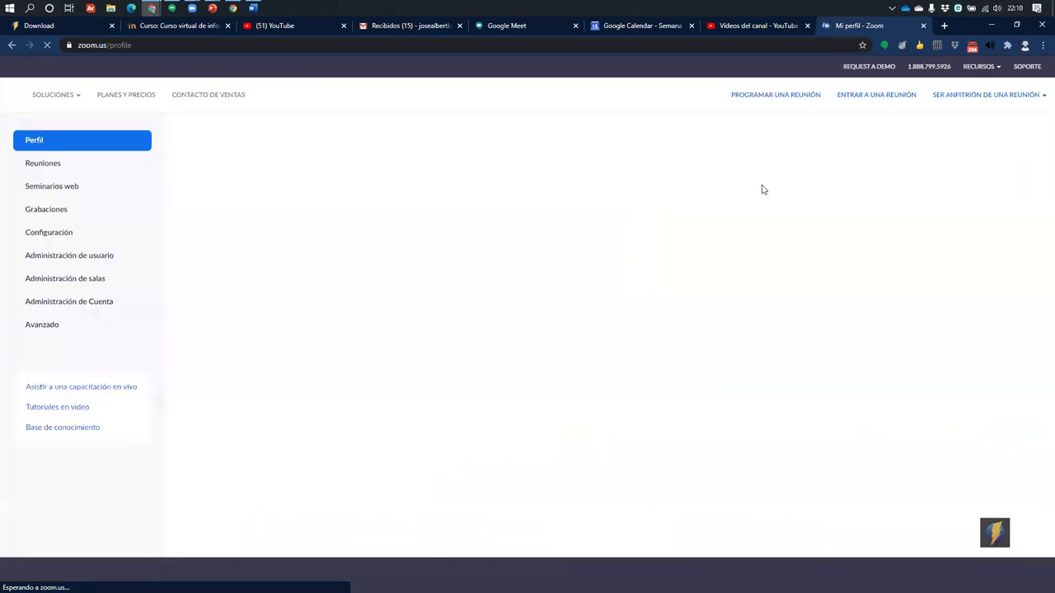
left_click(66, 186)
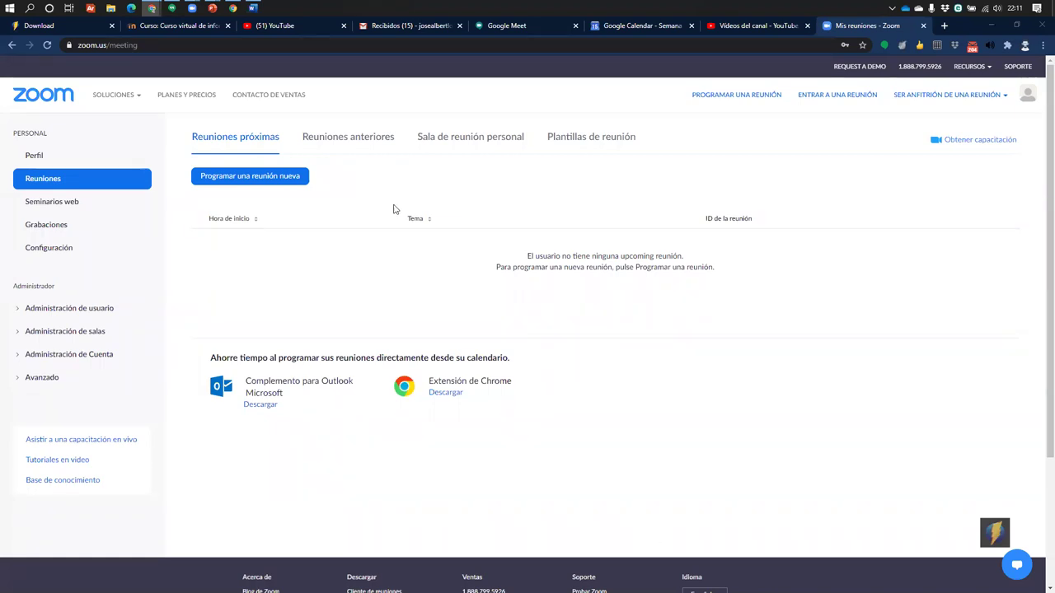
left_click(52, 202)
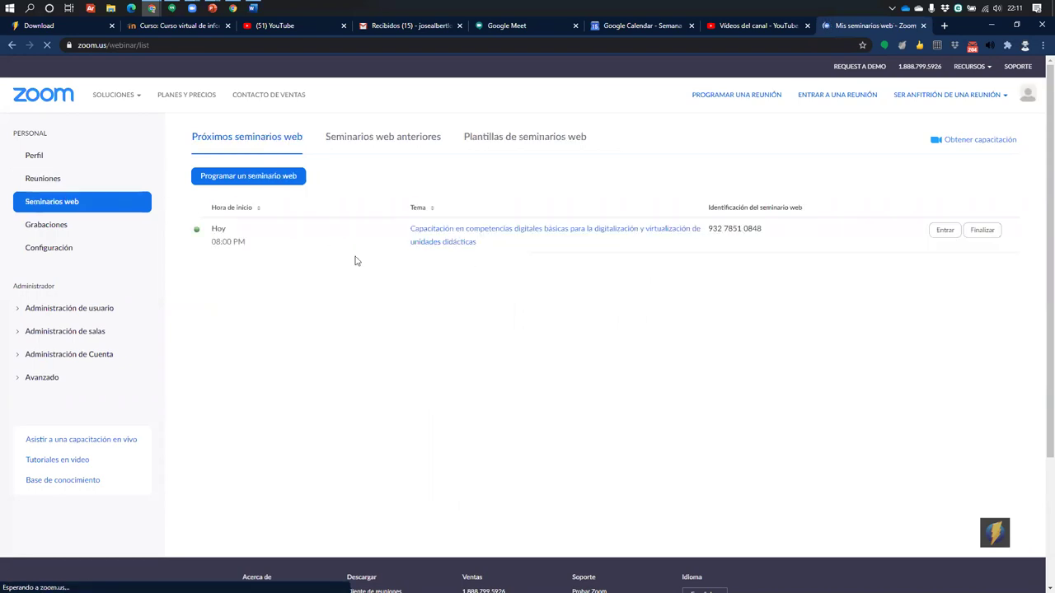
left_click(437, 239)
scroll(537, 344, "down", 8)
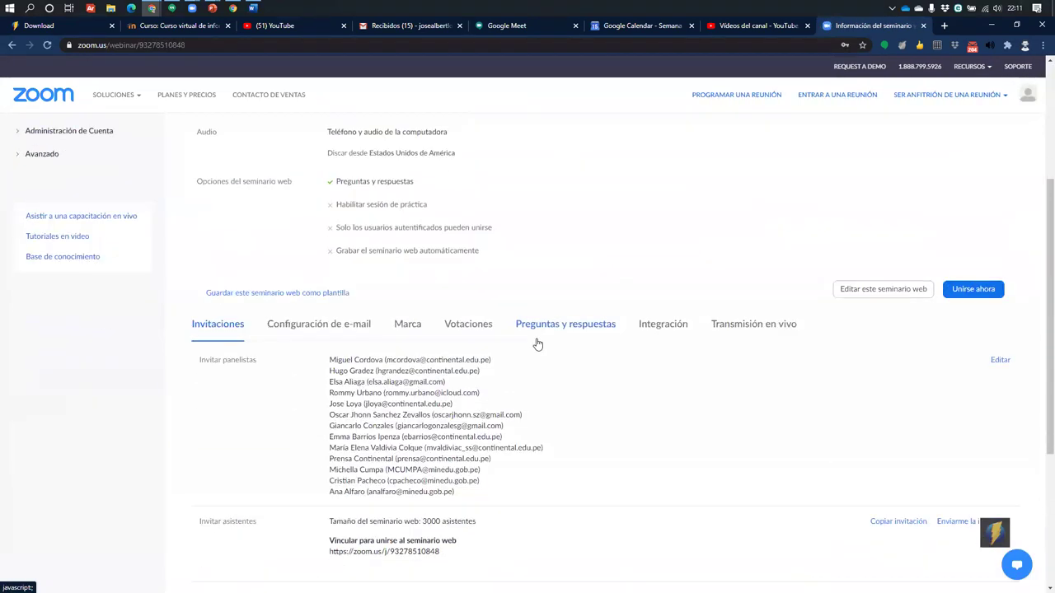
scroll(537, 344, "up", 4)
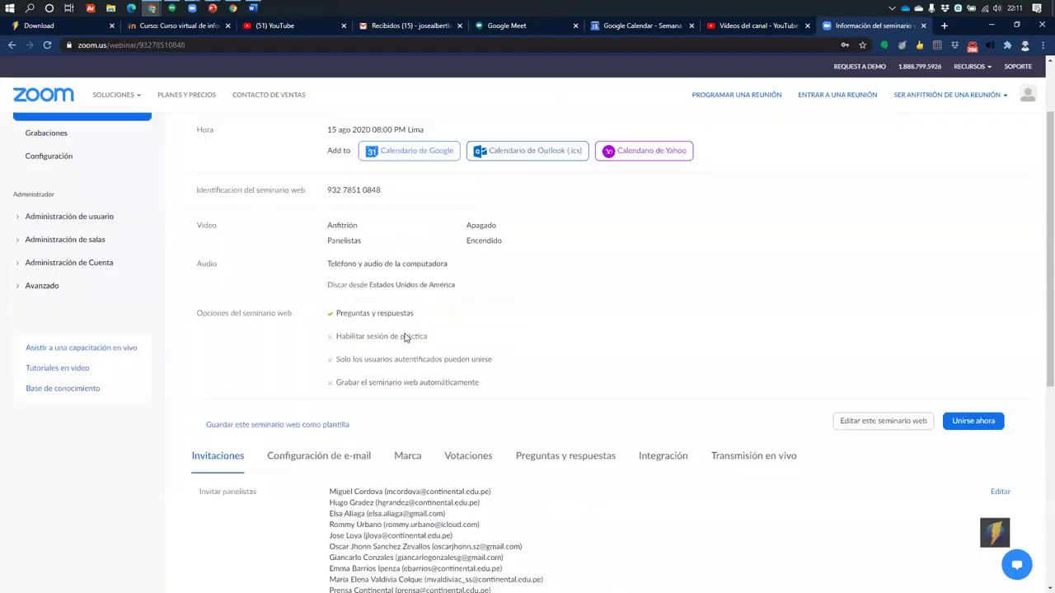
scroll(435, 325, "down", 1)
left_click(470, 295)
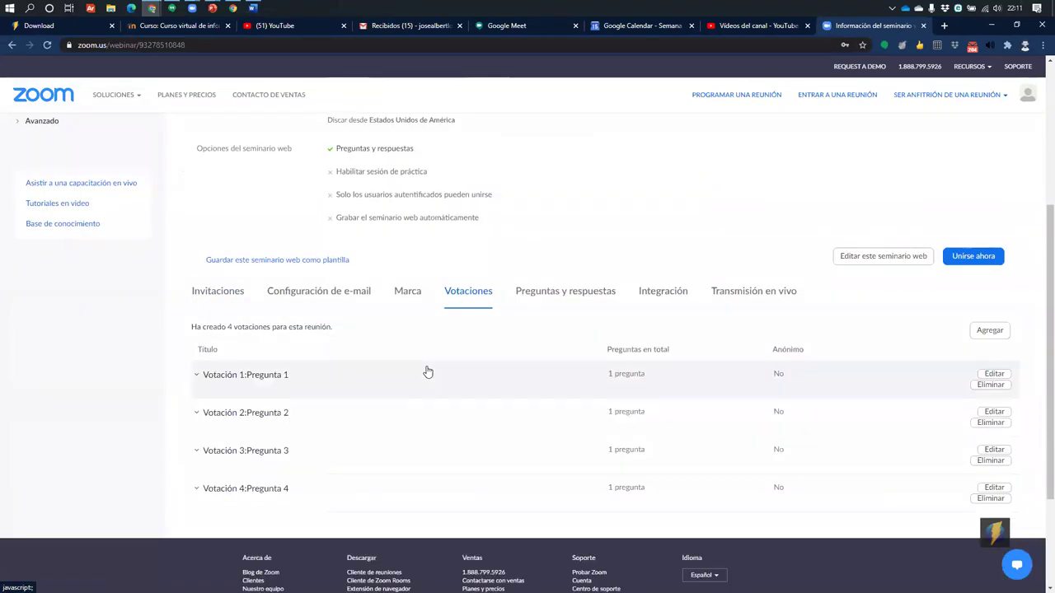
left_click(547, 298)
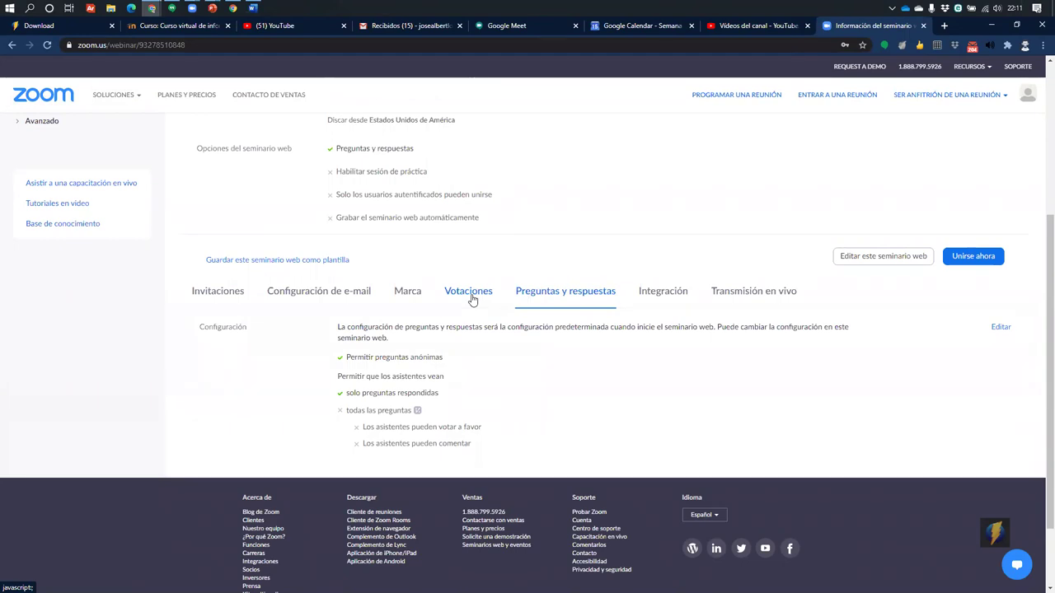
left_click(470, 293)
scroll(207, 371, "down", 2)
left_click(198, 277)
left_click(198, 405)
scroll(257, 476, "down", 1)
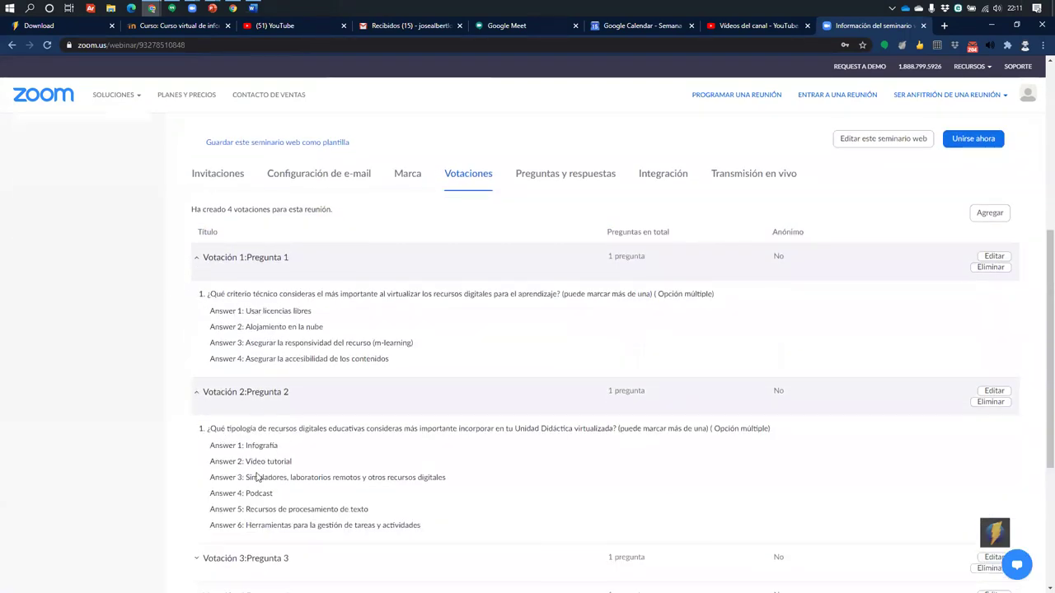
scroll(415, 358, "down", 3)
scroll(563, 332, "up", 2)
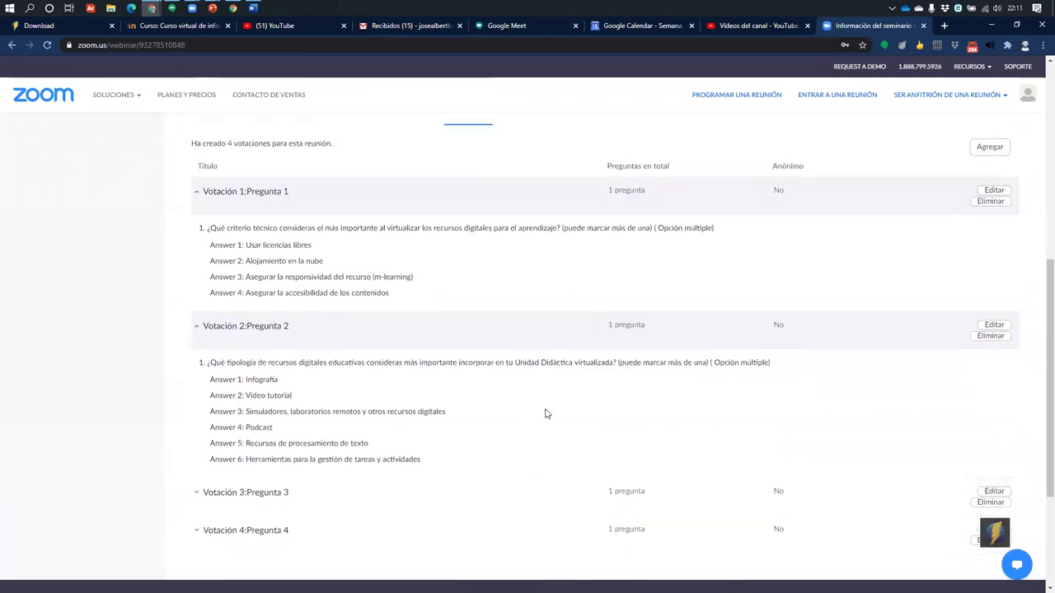
scroll(545, 414, "up", 3)
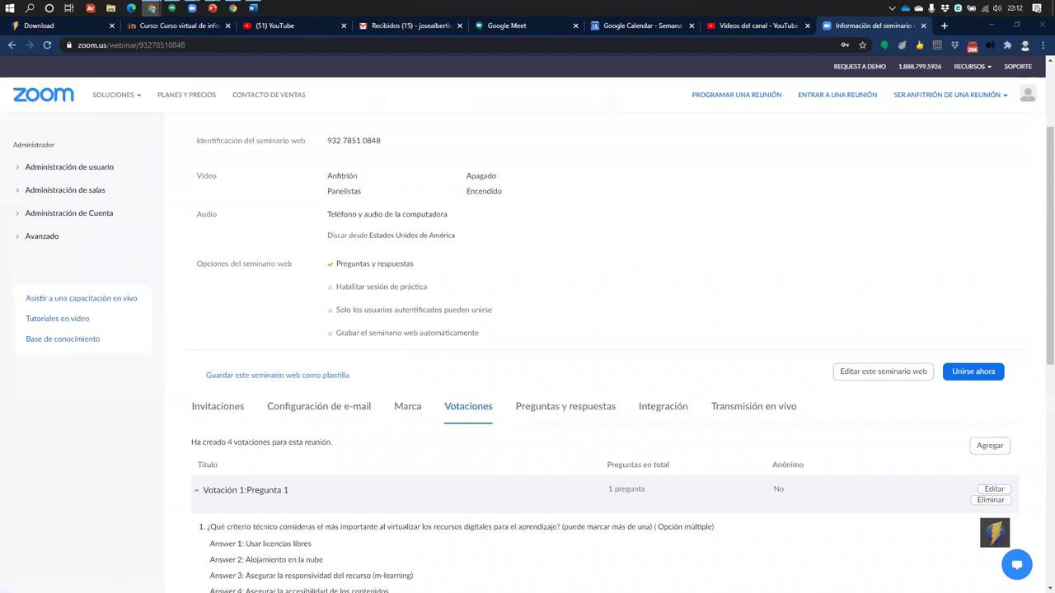
scroll(313, 394, "down", 2)
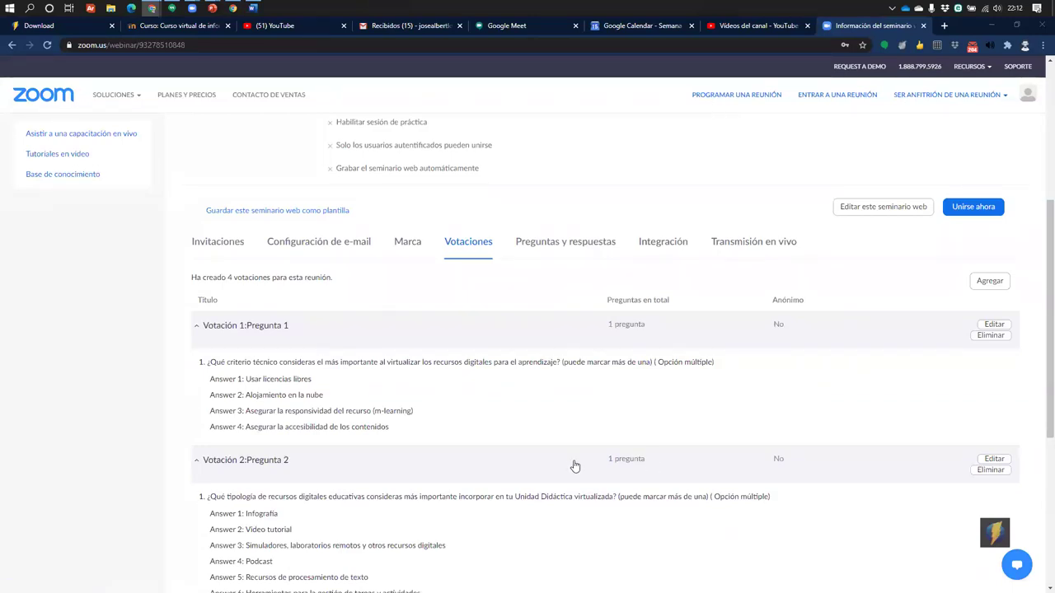
scroll(172, 365, "up", 4)
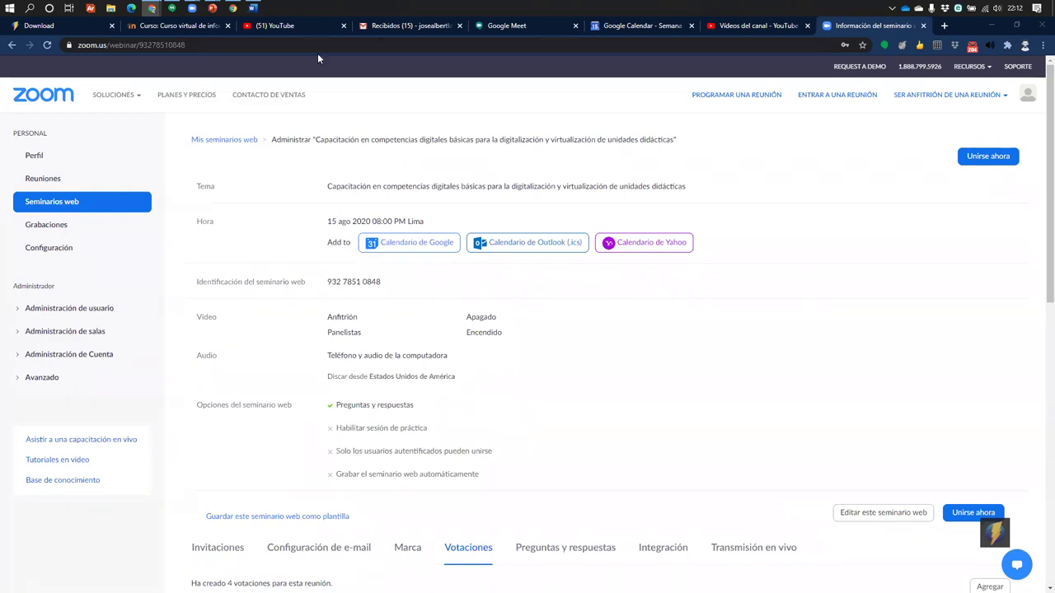
Close the Zoom tab, try CREAR > Emitir en directo, then close the 24-hour-wait livestream tab
left_click(923, 25)
left_click(980, 81)
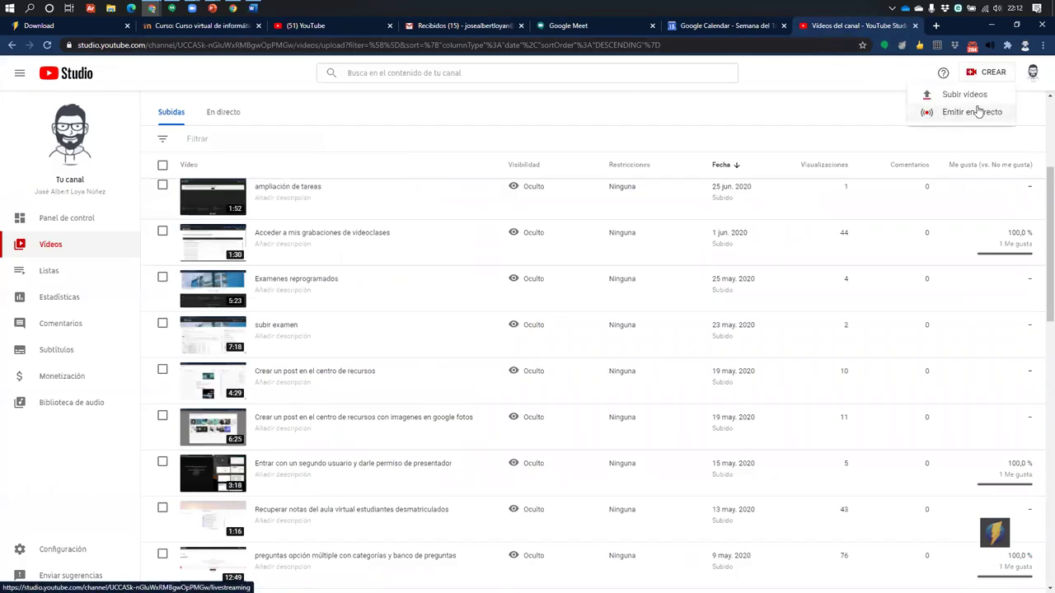
left_click(974, 114)
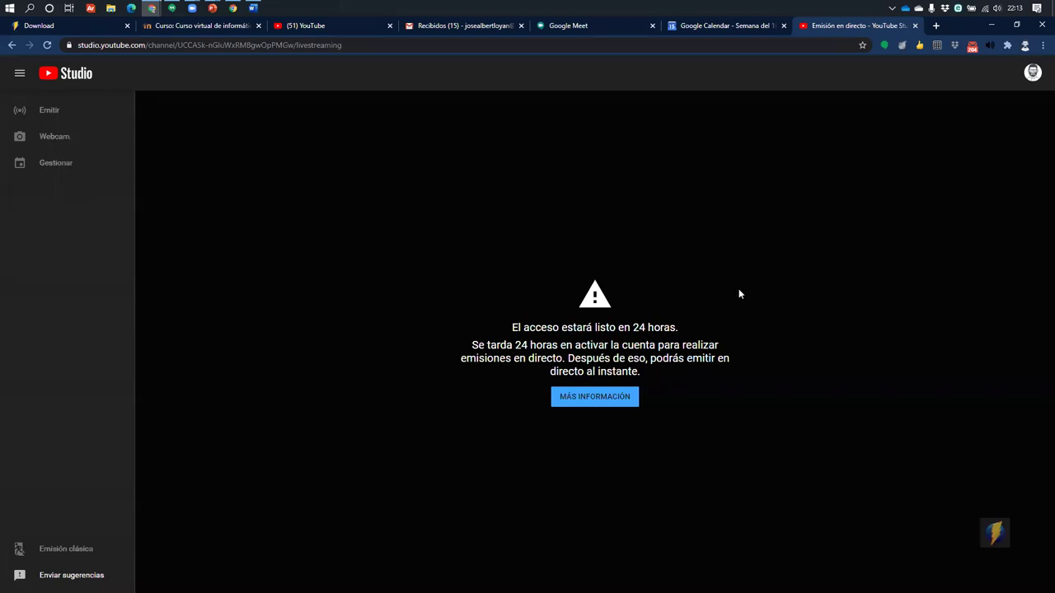
left_click(915, 26)
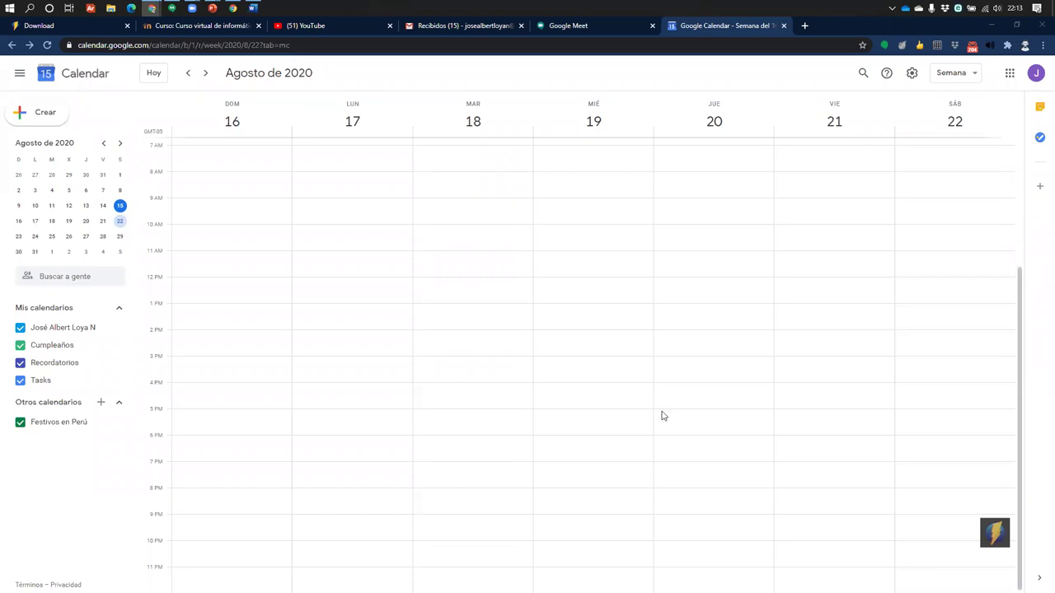
right_click(995, 532)
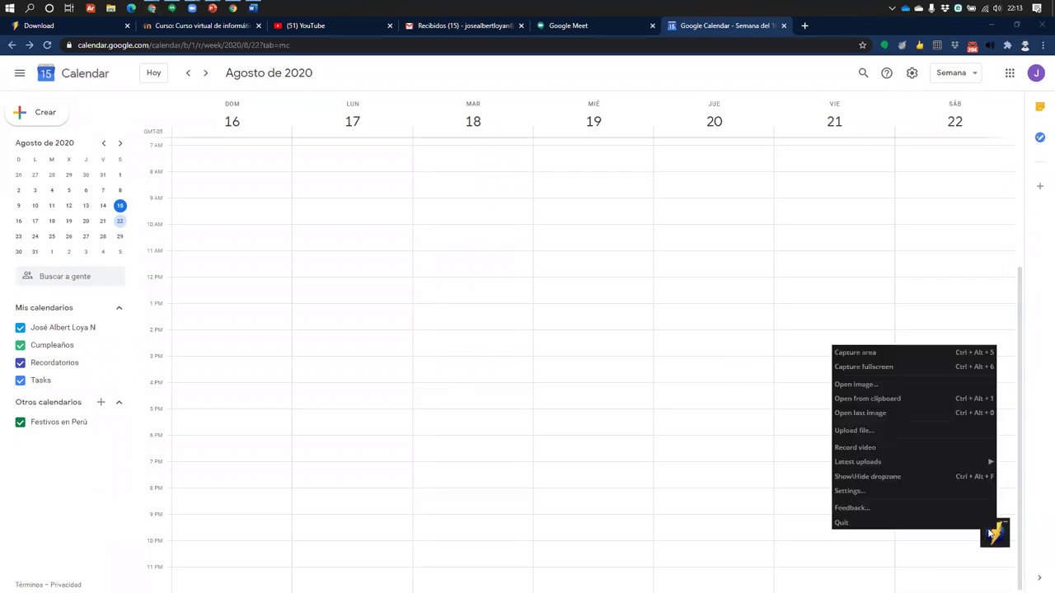
left_click(875, 361)
left_click_drag(290, 180, 917, 417)
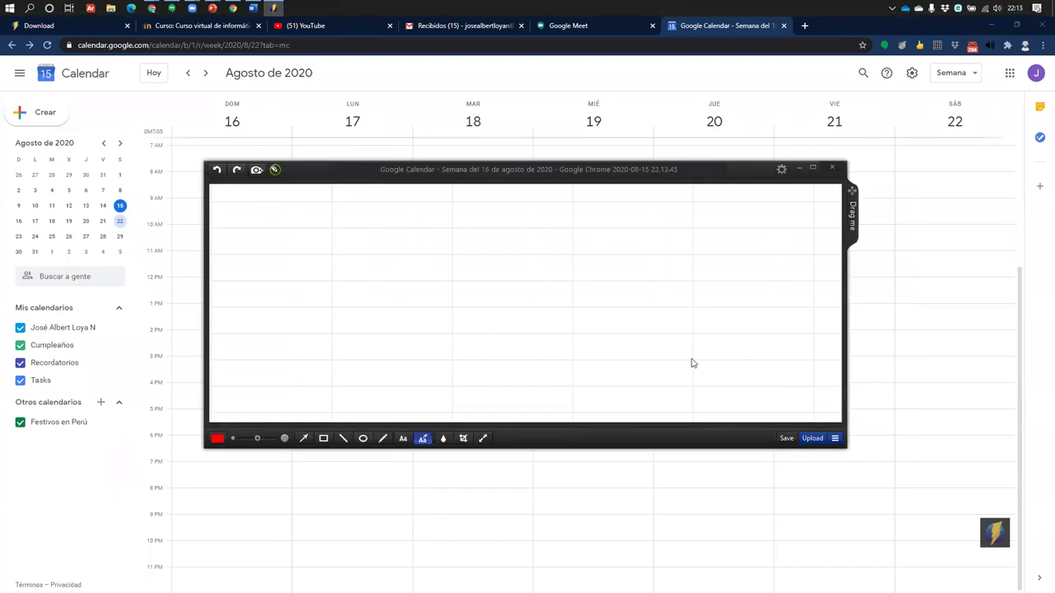
left_click(833, 168)
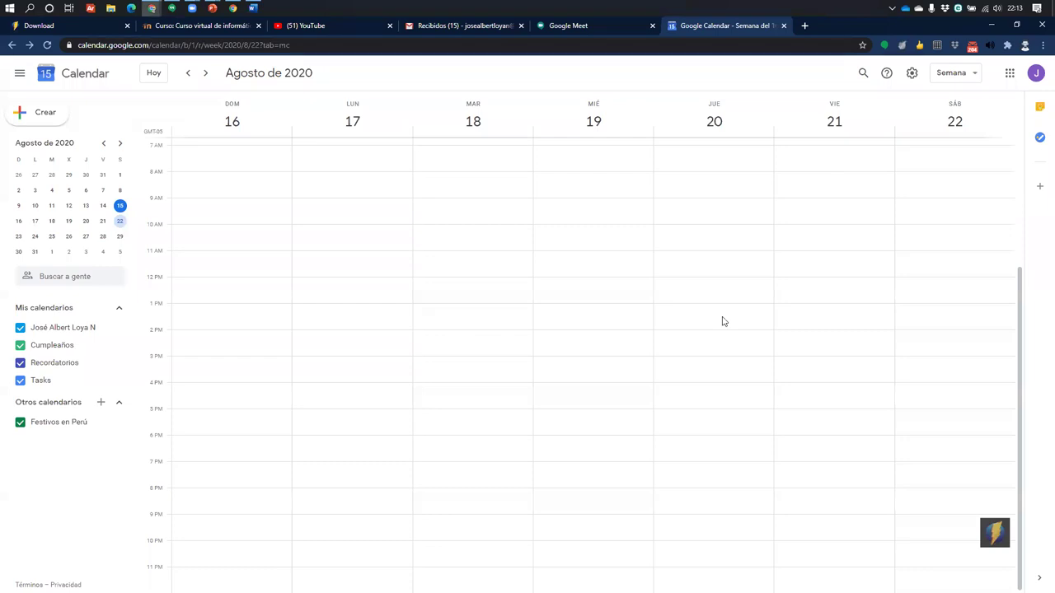
Search Google for 'zoomit' and open the Zoomit - Windows Sysinternals page, selecting its address
left_click(805, 26)
type("z")
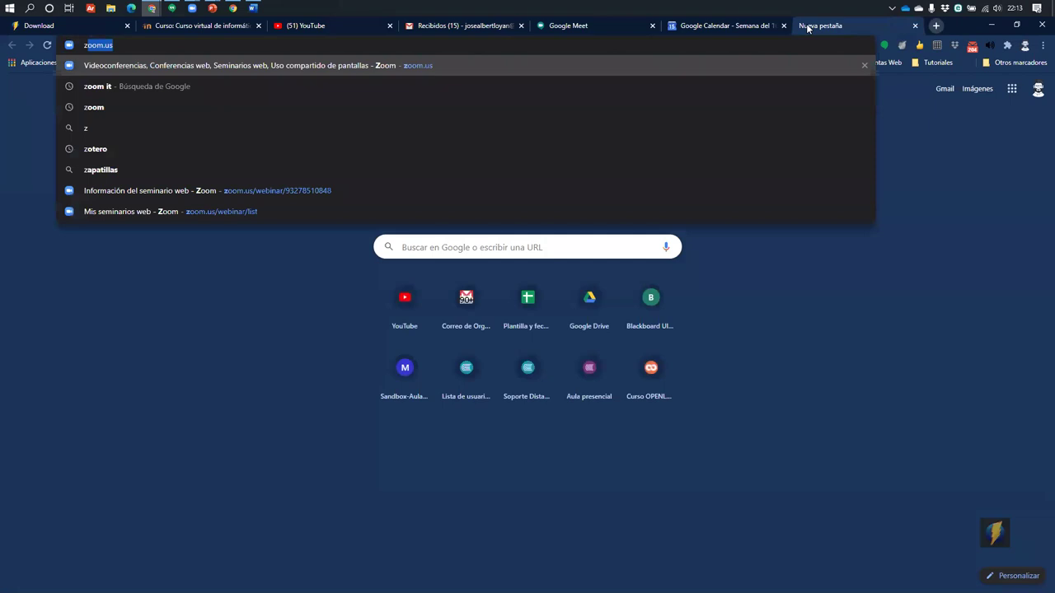
type("oomit")
key("Return")
left_click(177, 173)
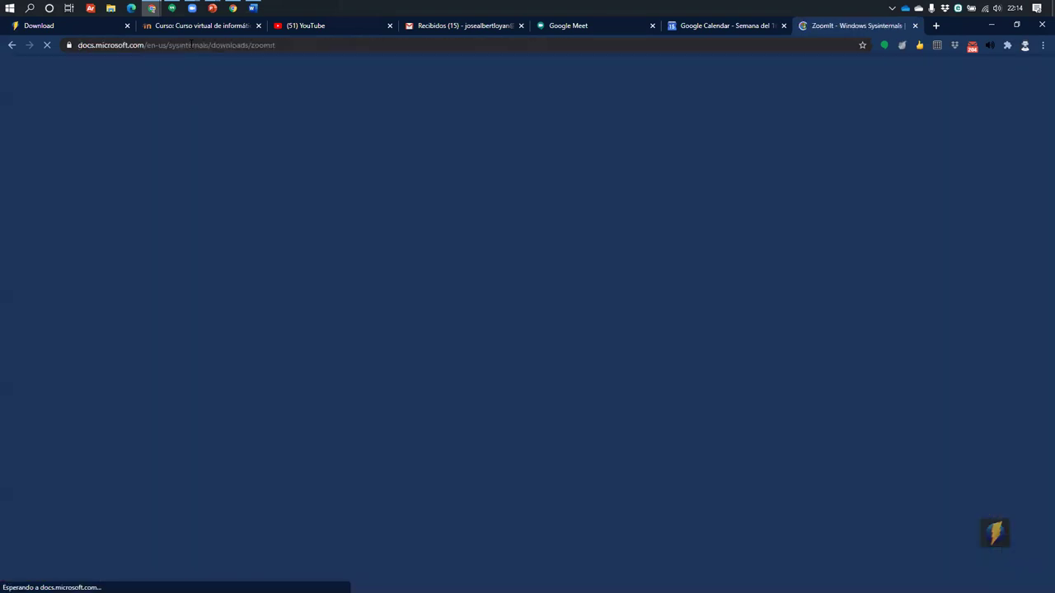
left_click(191, 45)
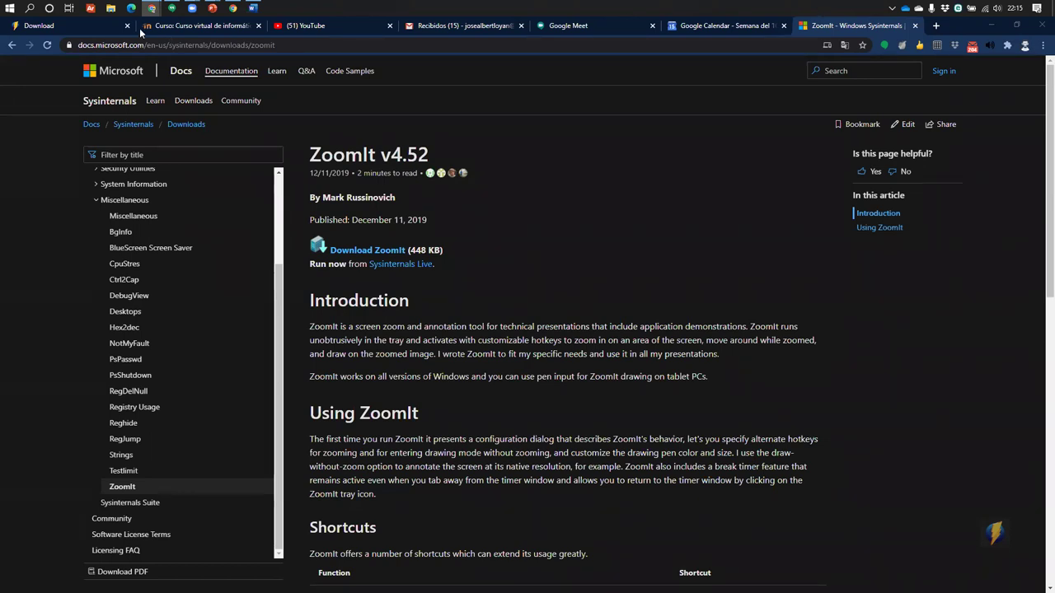
Scroll through the cvi2020 course sections down to Actividades2
left_click(206, 25)
scroll(437, 309, "up", 4)
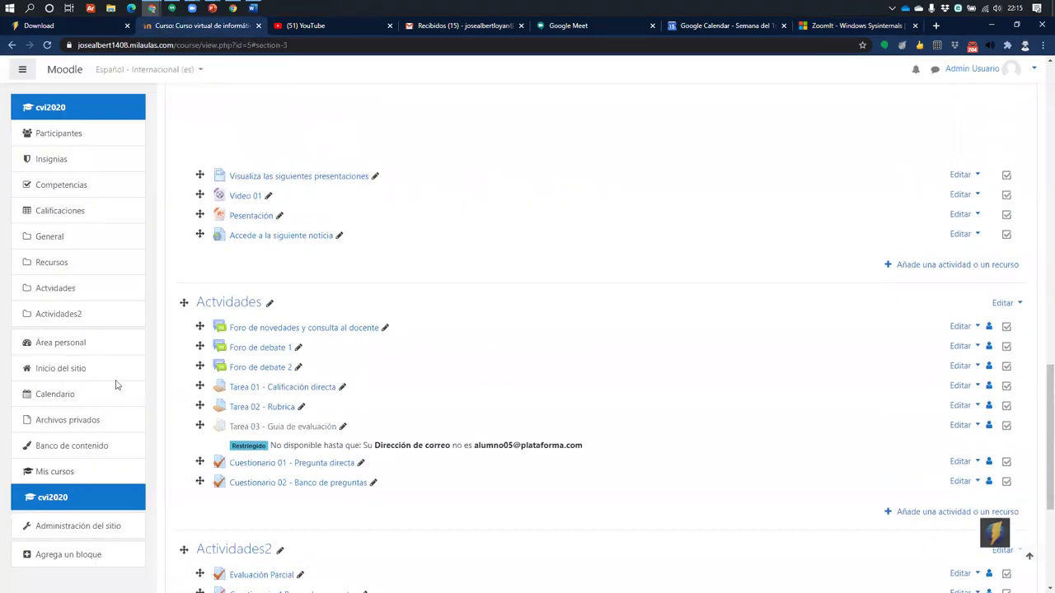
scroll(407, 285, "down", 2)
scroll(407, 286, "up", 7)
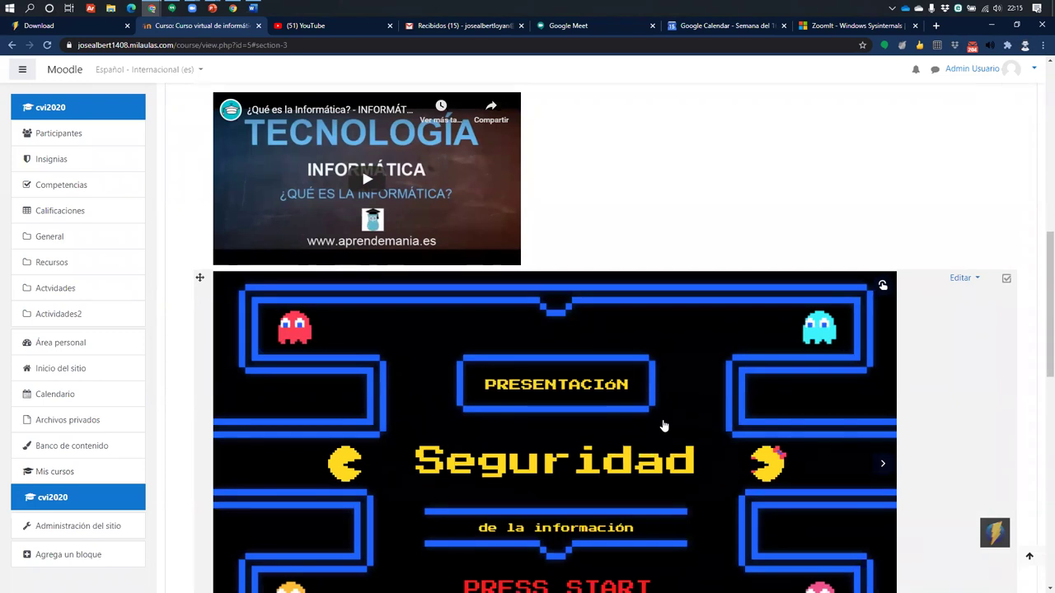
scroll(499, 382, "down", 3)
scroll(463, 313, "down", 7)
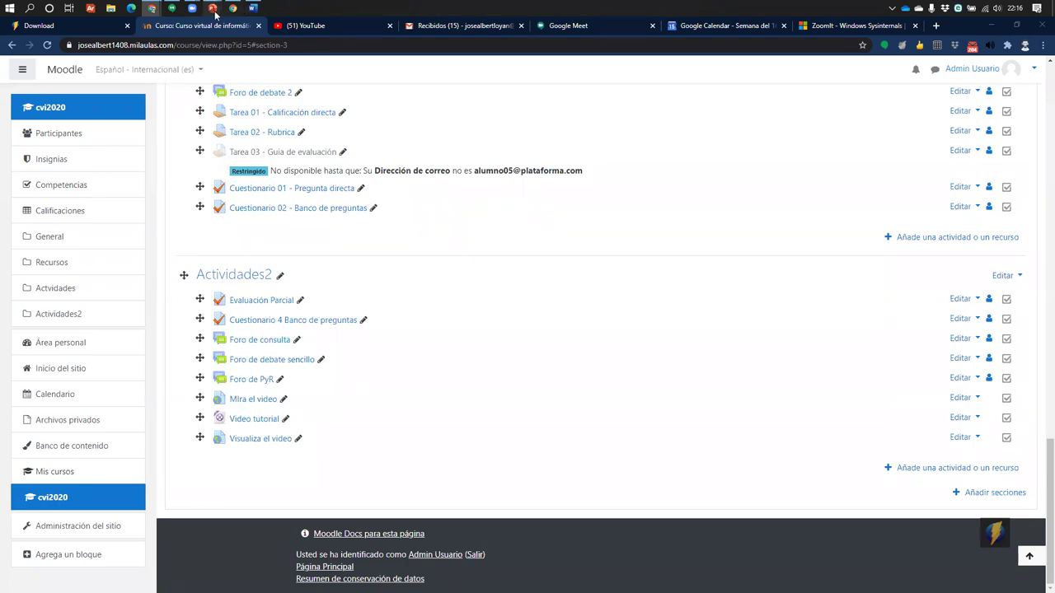
Open the 'Cómo realizar un video tutorial_14082020' deck on slide 3 and select its blue circle and OBS logos
mouse_move(212, 9)
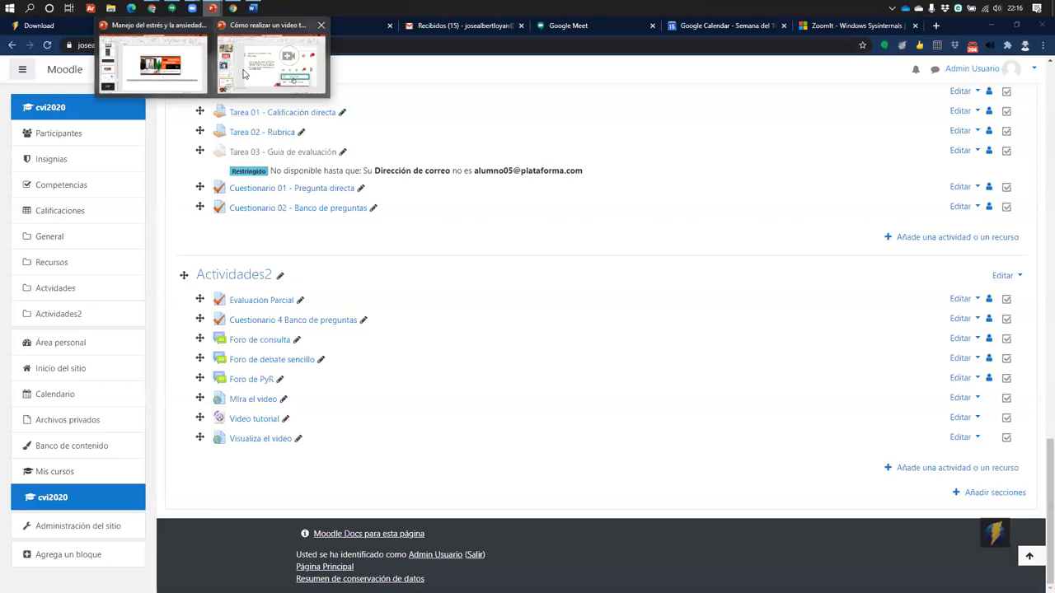
left_click(269, 73)
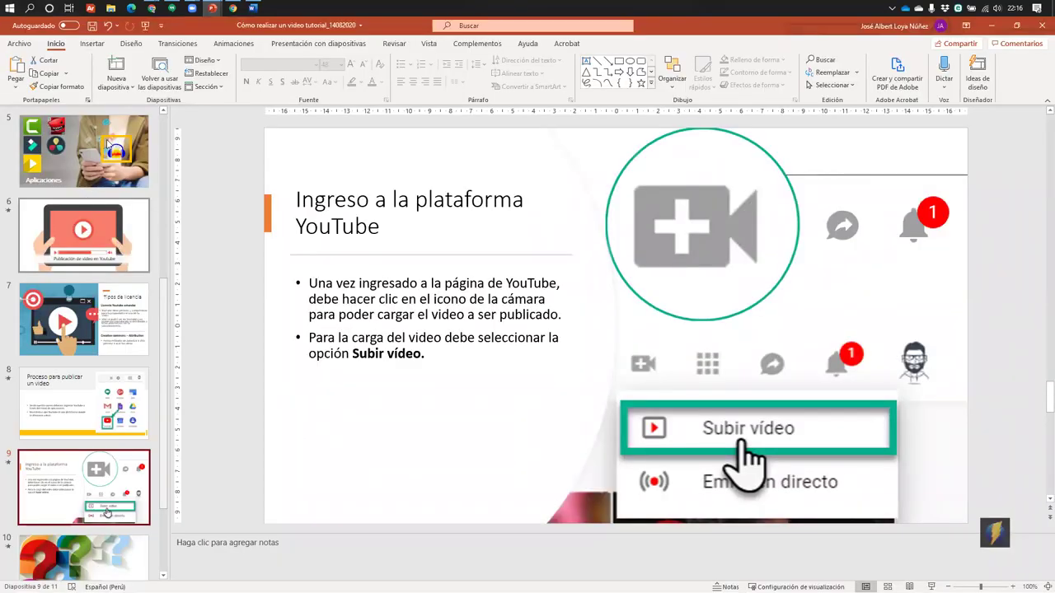
scroll(81, 222, "up", 5)
left_click(78, 229)
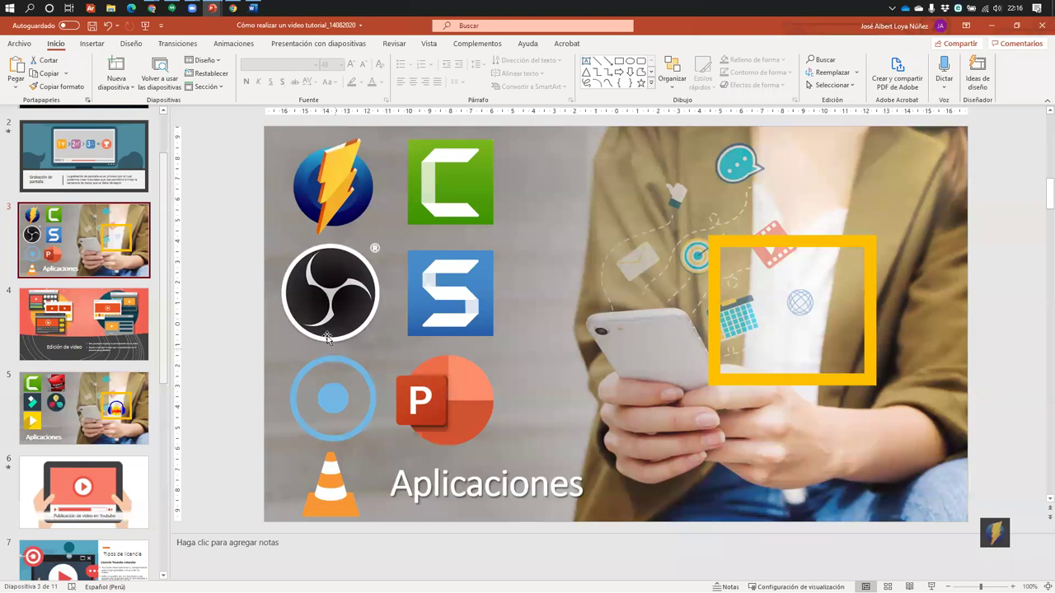
left_click(355, 369)
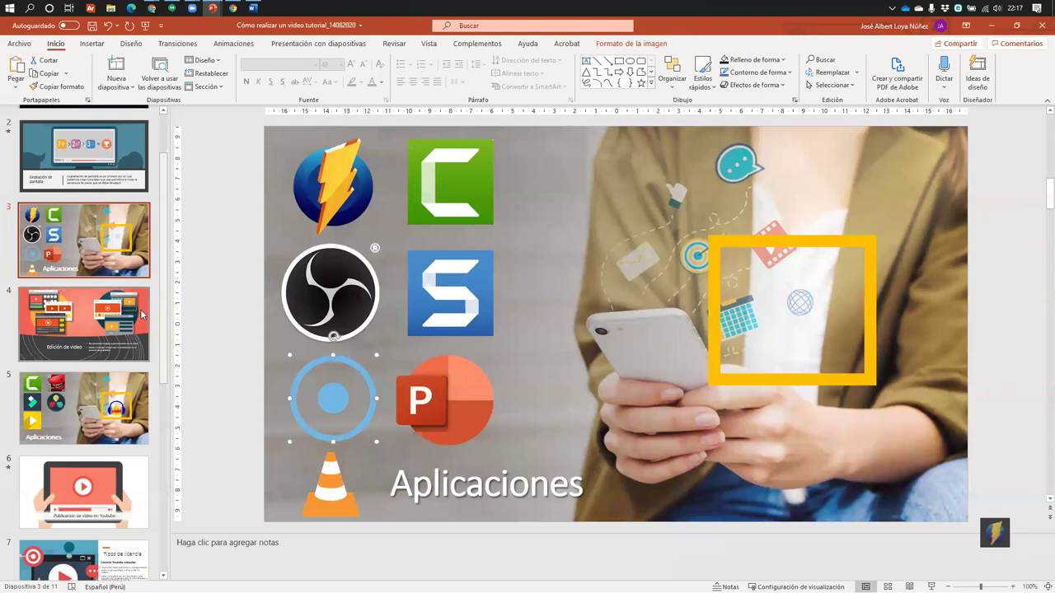
left_click(292, 294)
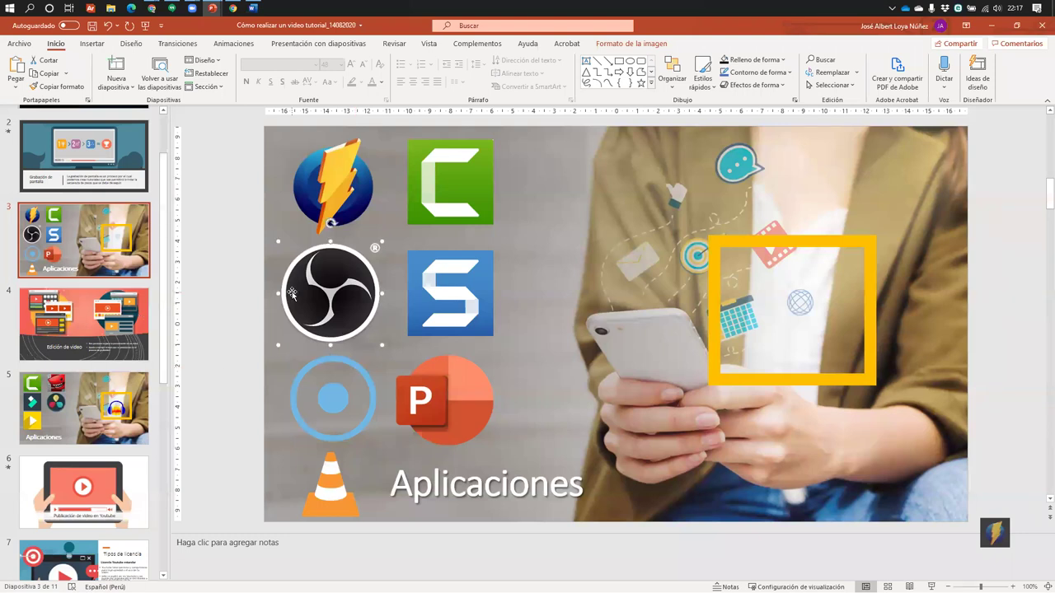
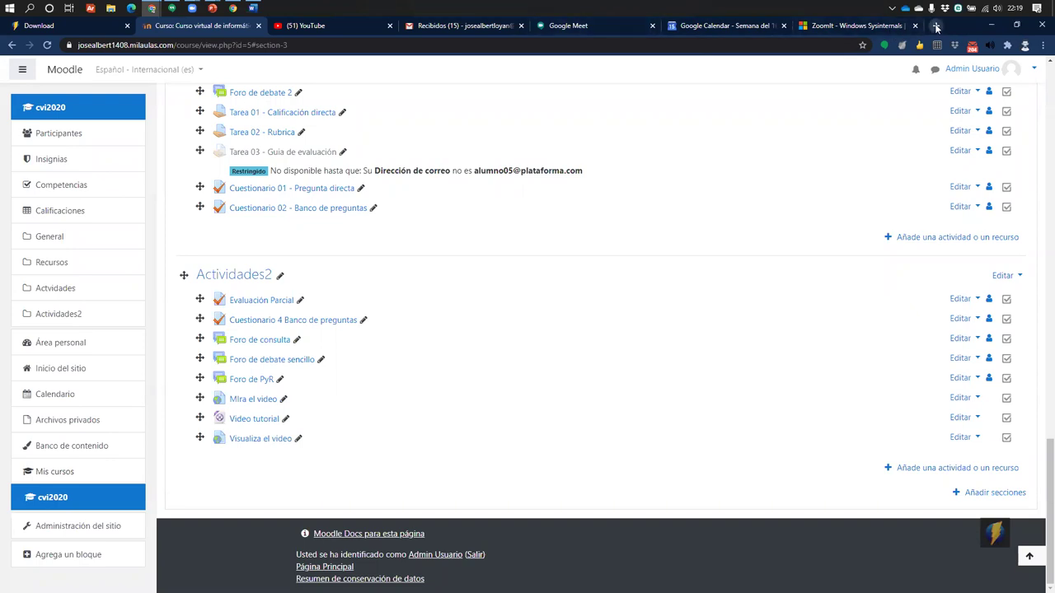
Open a new browser tab
left_click(935, 25)
Load zoom.us, open the account profile page and sign out of the current account
type("zoom")
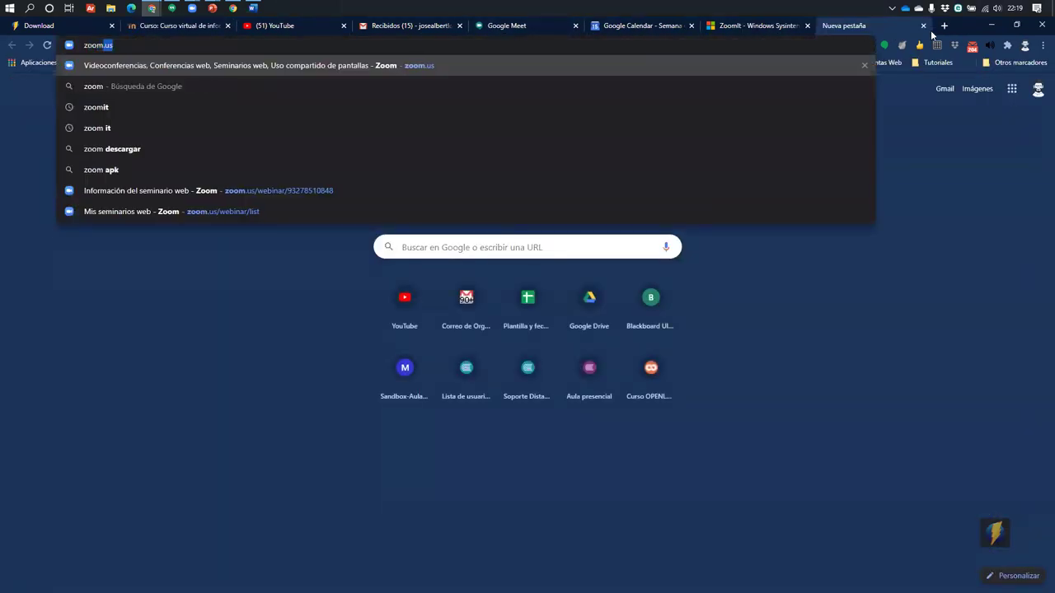
key("Return")
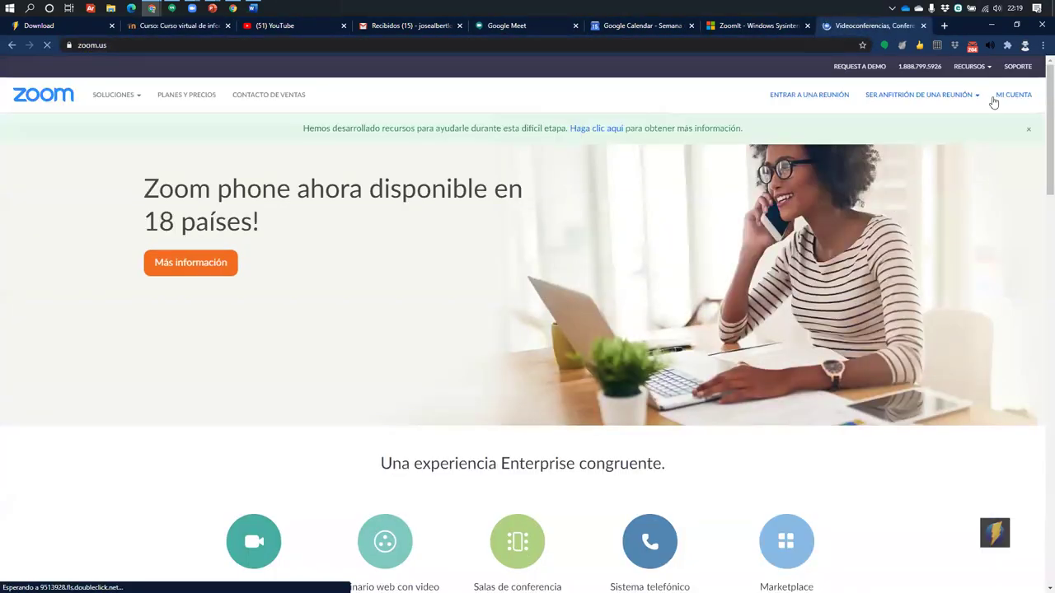
left_click(1009, 107)
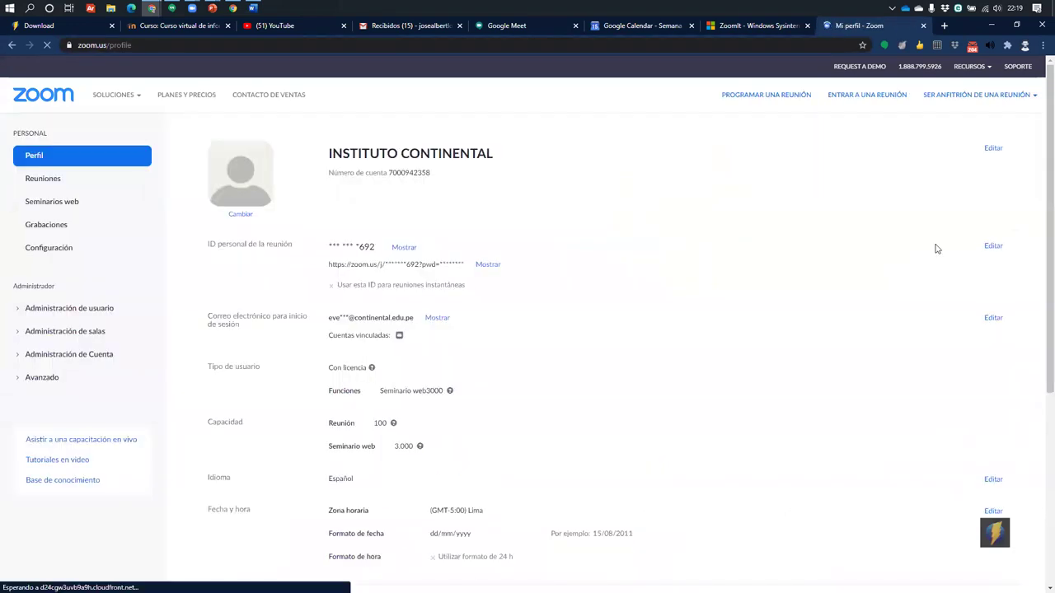
scroll(130, 396, "down", 2)
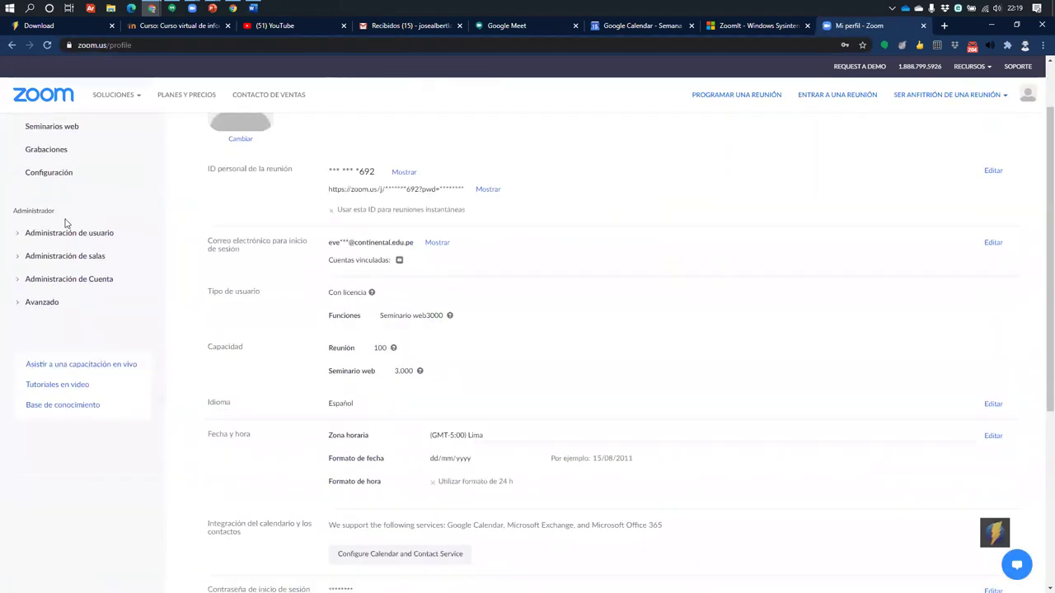
scroll(1040, 77, "up", 2)
mouse_move(1027, 95)
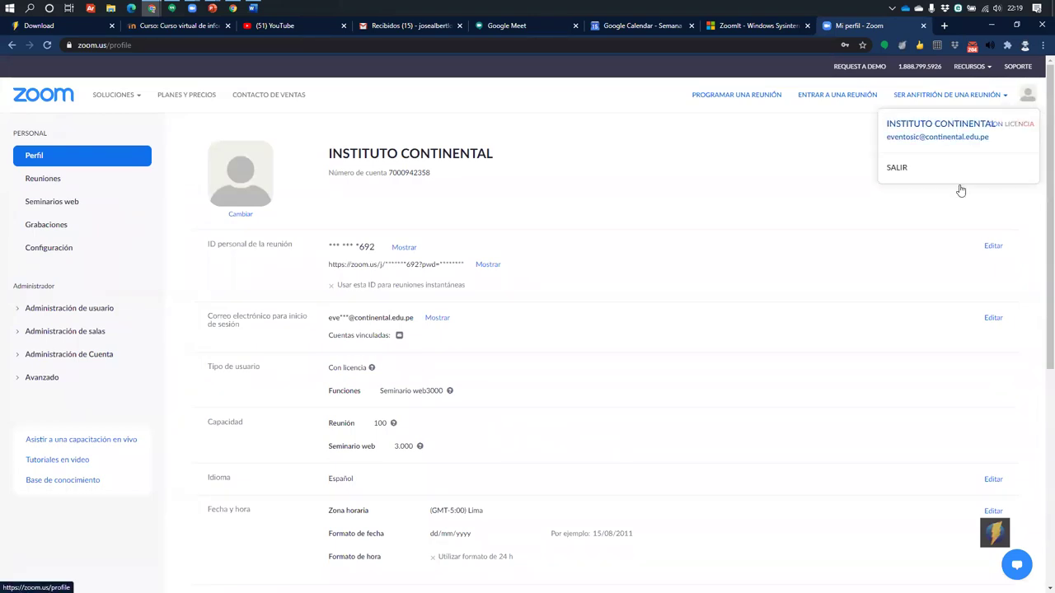
left_click(896, 169)
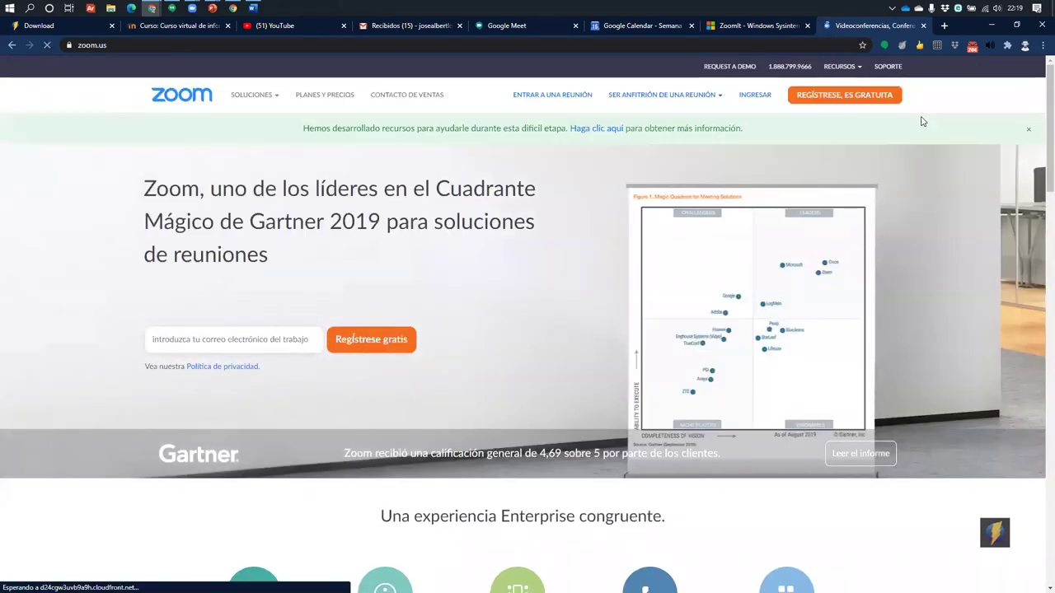
Sign back in to Zoom with the institutional Google account
left_click(755, 96)
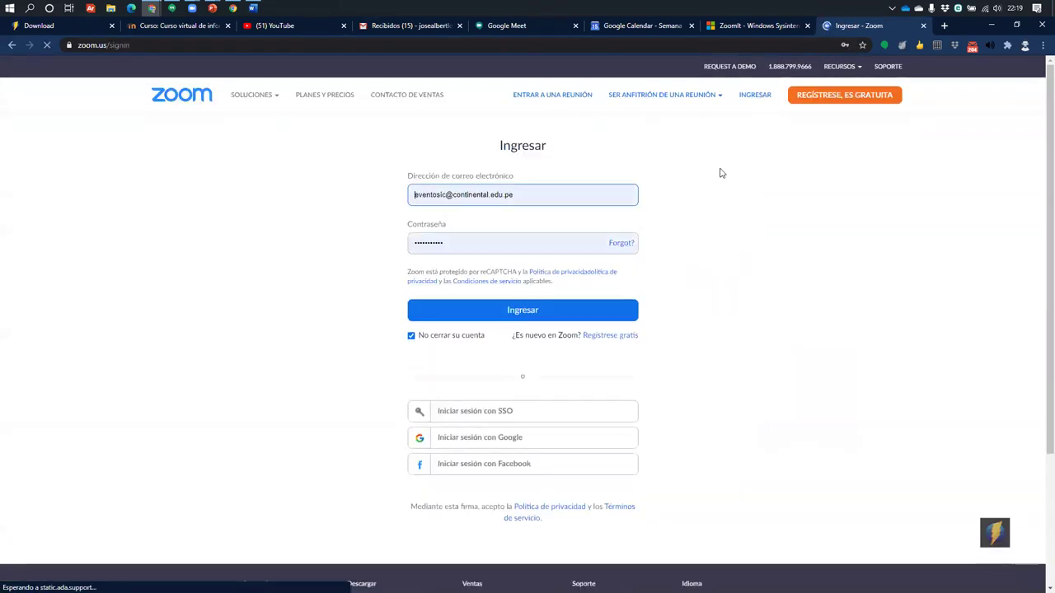
left_click(462, 438)
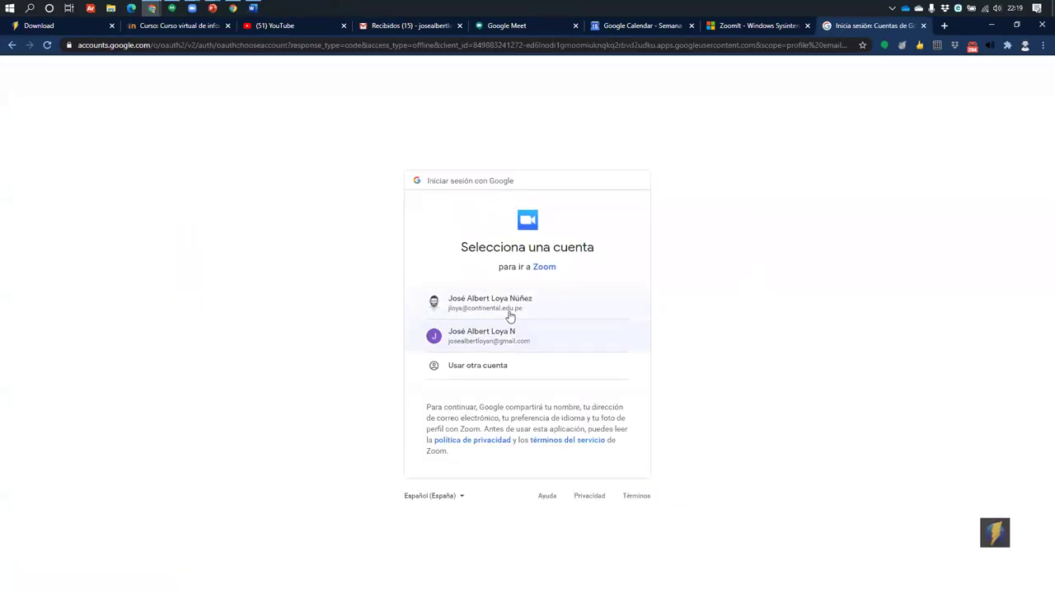
left_click(494, 303)
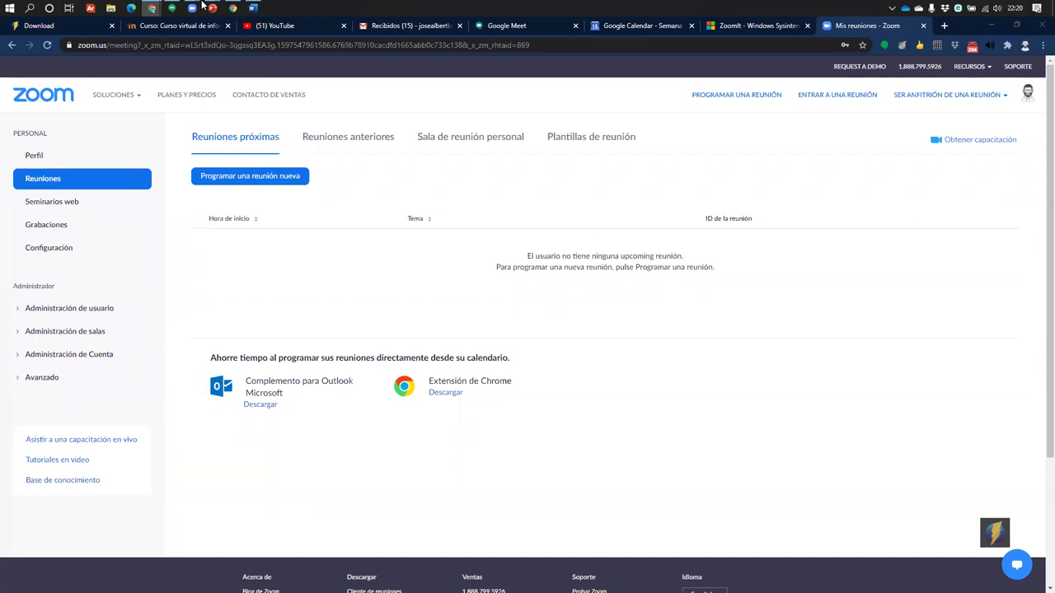
Bring the PowerPoint presentation forward, minimize it, and show the desktop
mouse_move(212, 7)
left_click(284, 68)
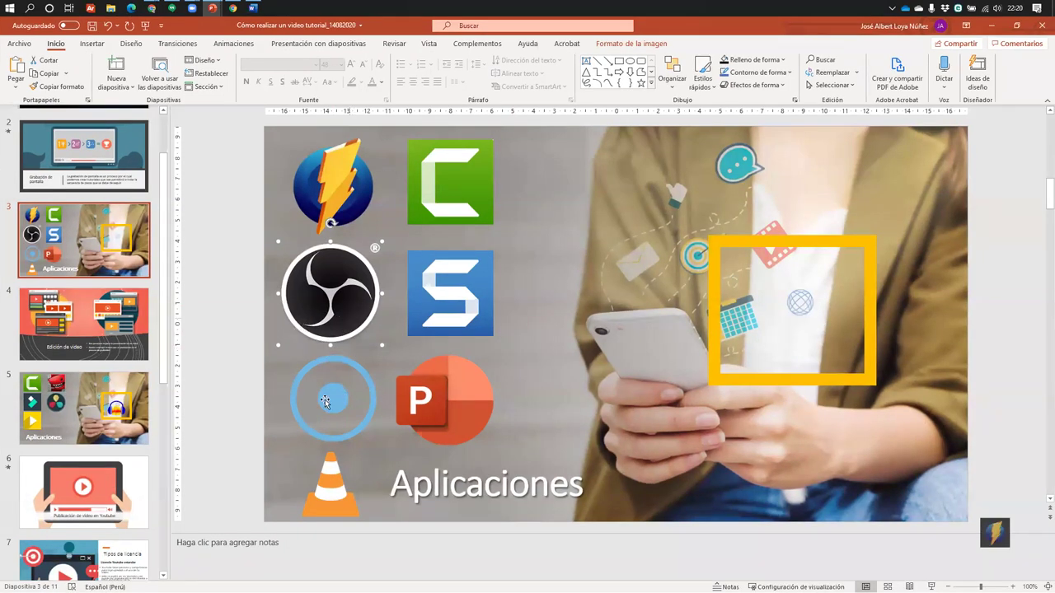
left_click(989, 26)
key("super+d")
Refresh the desktop twice from its right-click menu
right_click(477, 116)
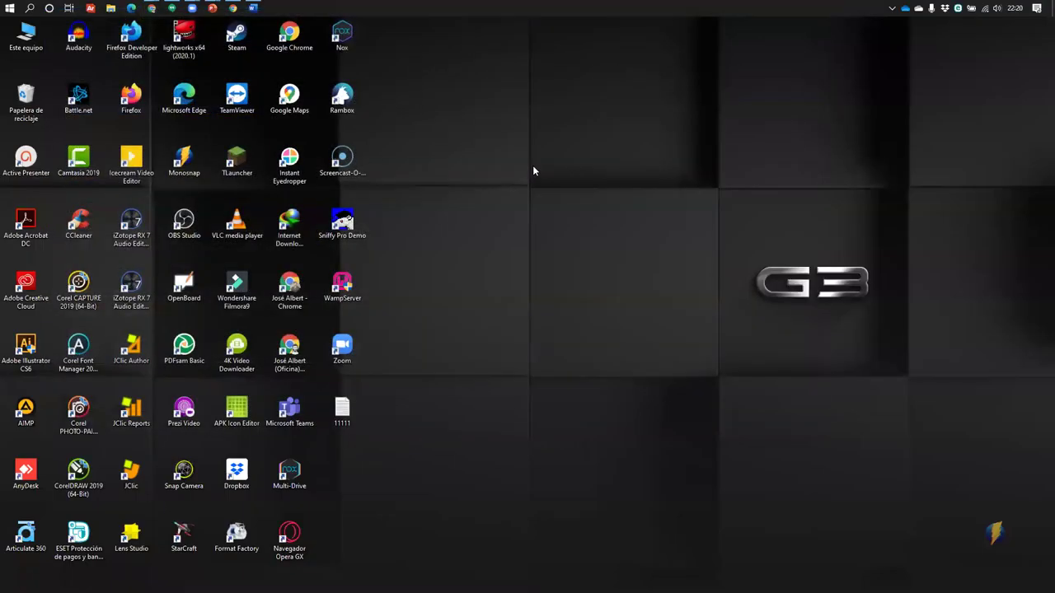
left_click(529, 146)
right_click(526, 145)
left_click(552, 179)
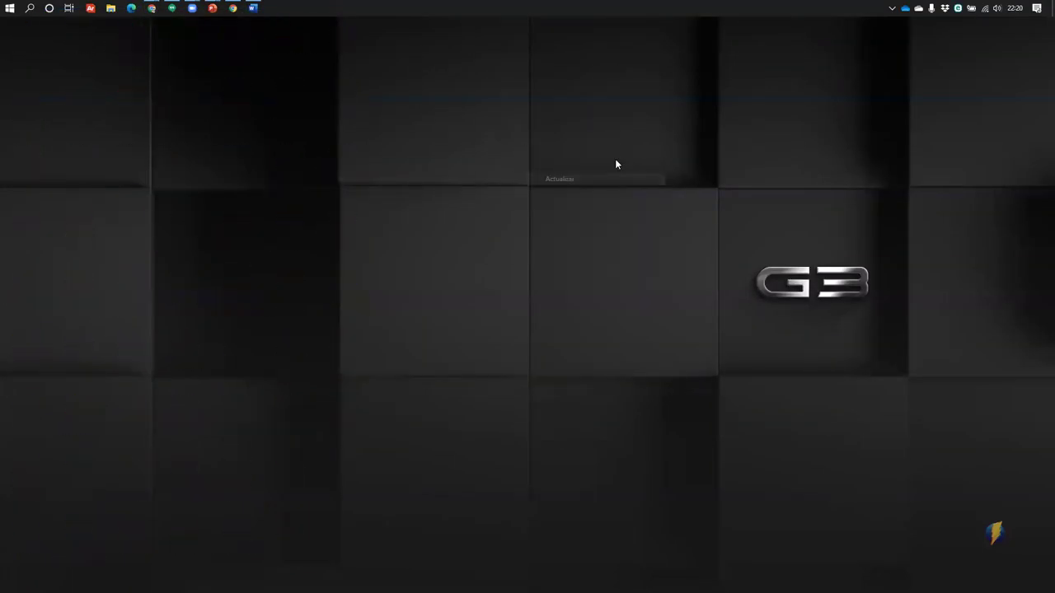
Launch OBS Studio from the desktop and quit Monosnap from the system tray
double_click(184, 224)
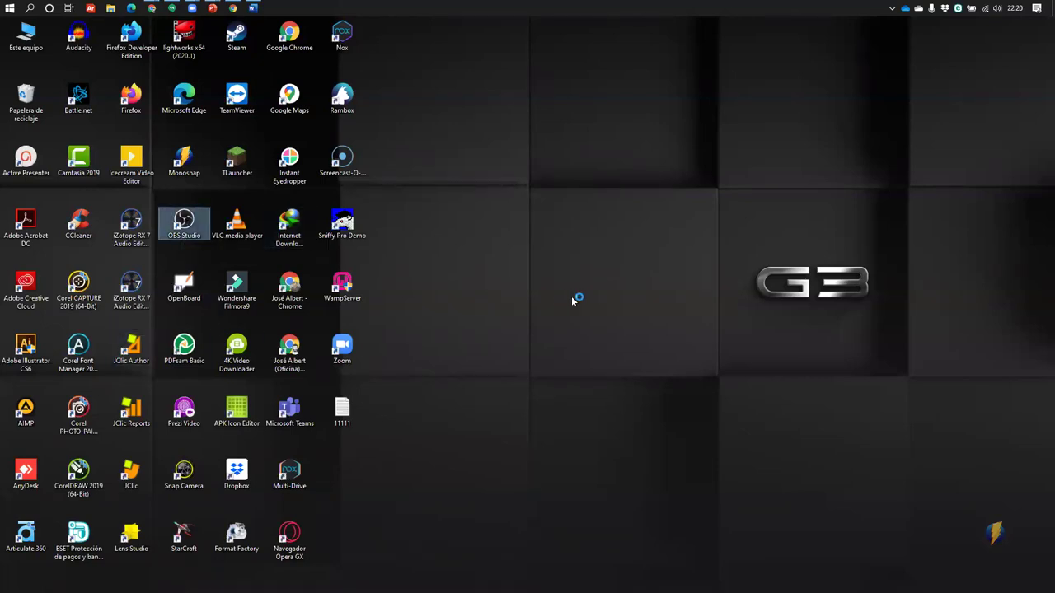
right_click(999, 532)
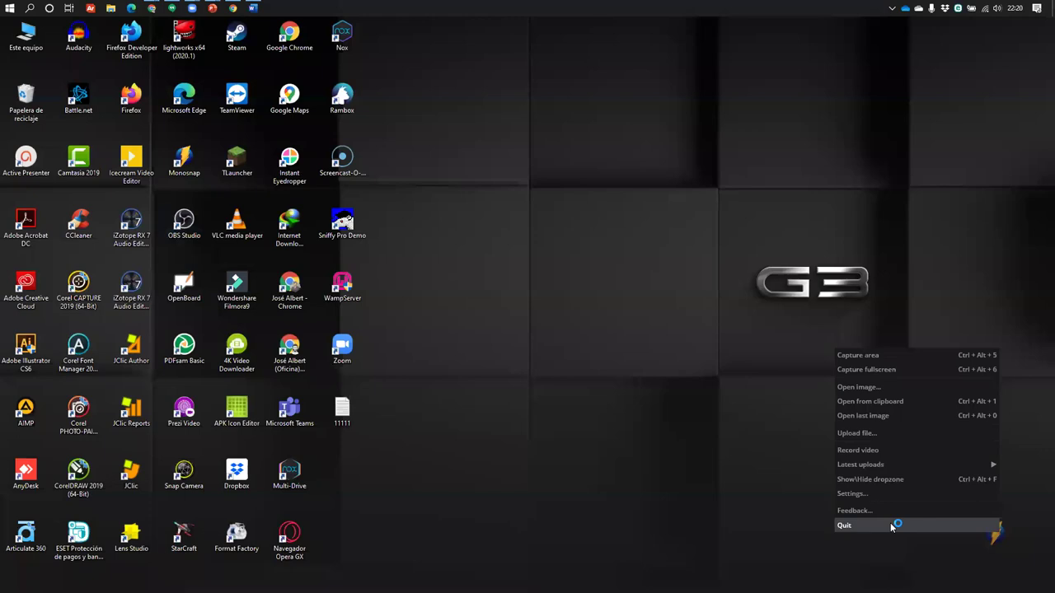
left_click(891, 526)
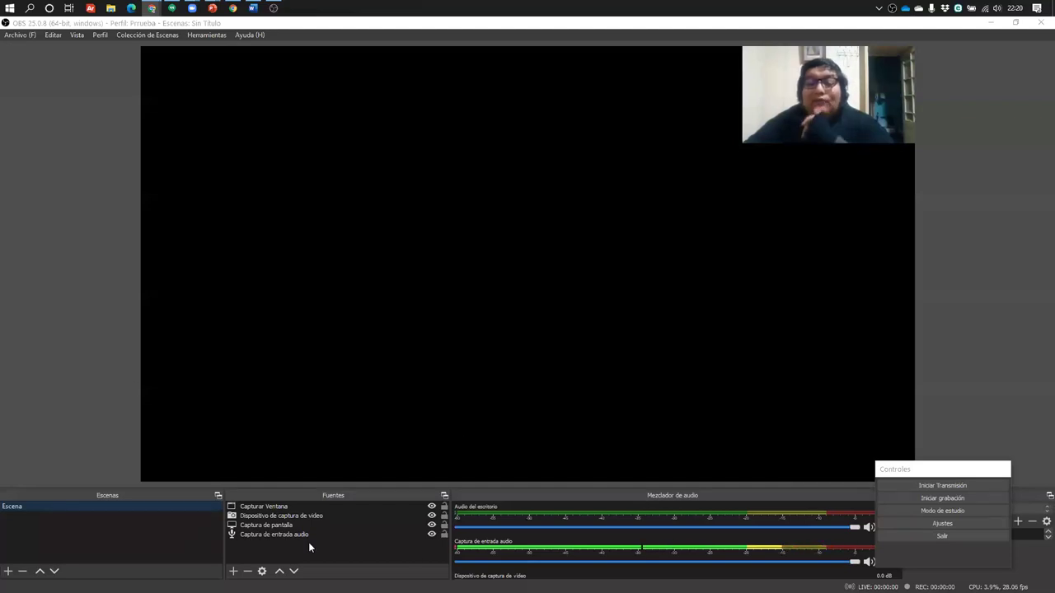
Select the webcam and audio input sources, move the controls dock aside, and quit OBS Studio
left_click(340, 515)
left_click(413, 386)
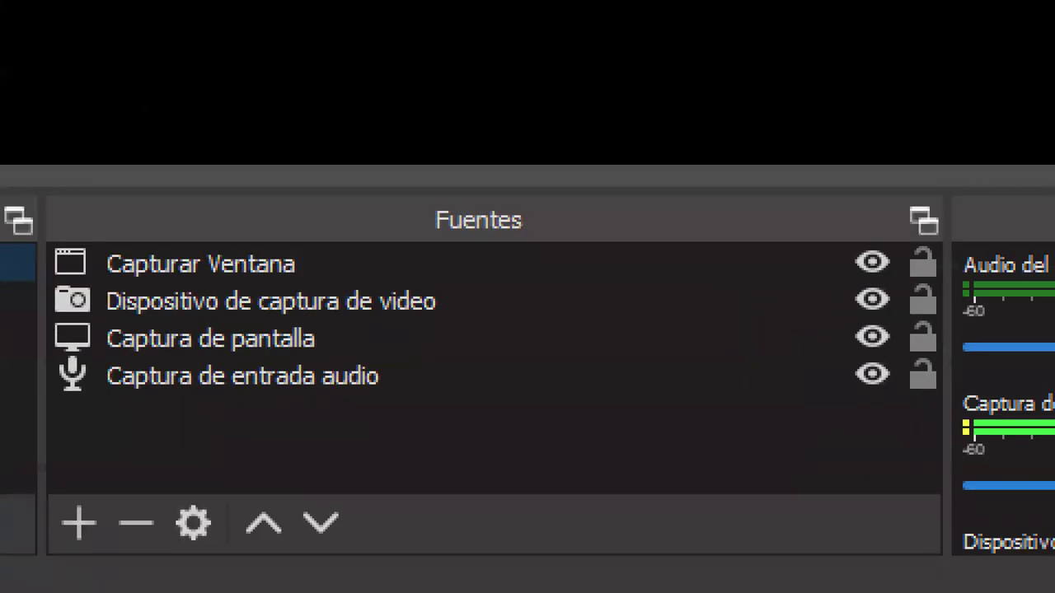
left_click(83, 375)
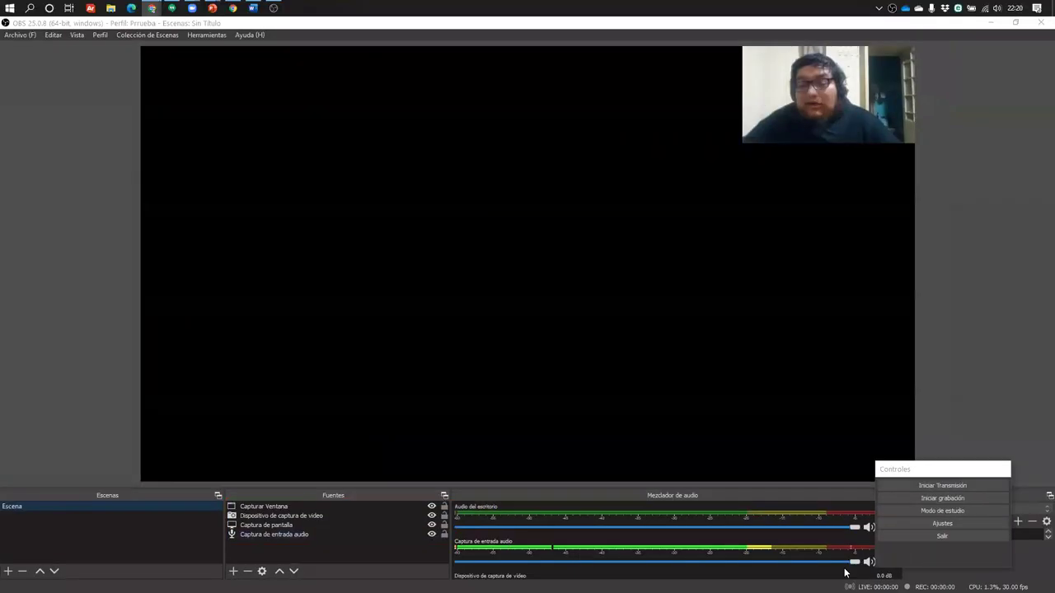
left_click_drag(938, 471, 875, 376)
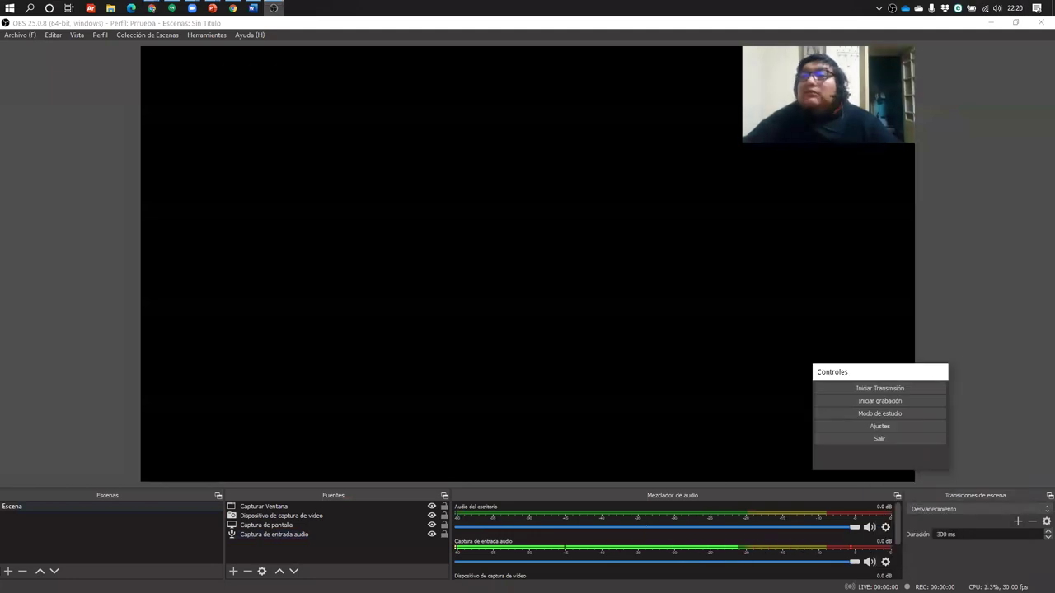
left_click(1040, 23)
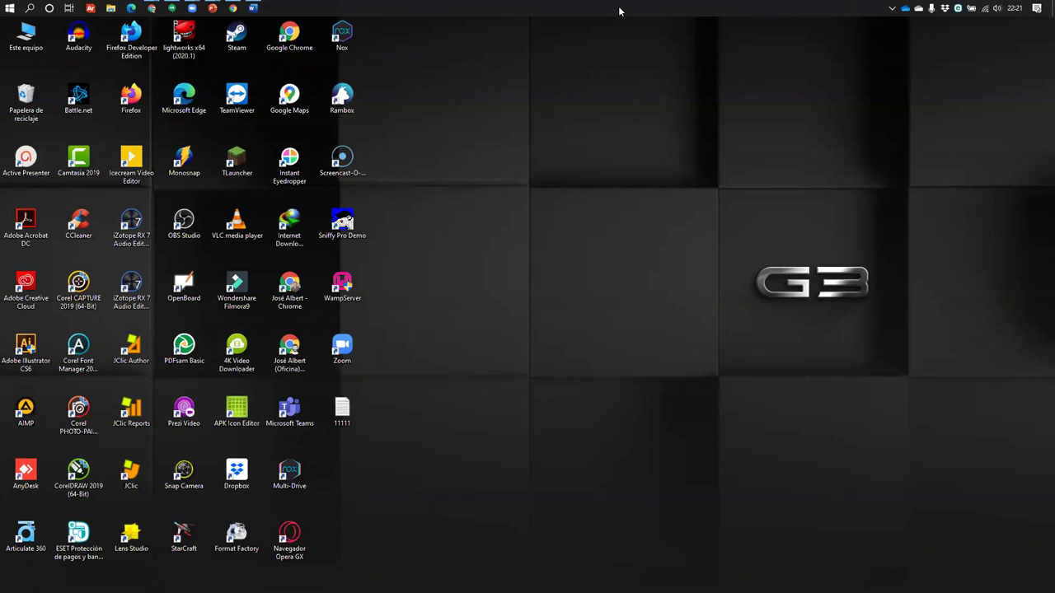
Switch to the Moodle tab in Chrome and go from the cvi2020 course to the dashboard
mouse_move(152, 8)
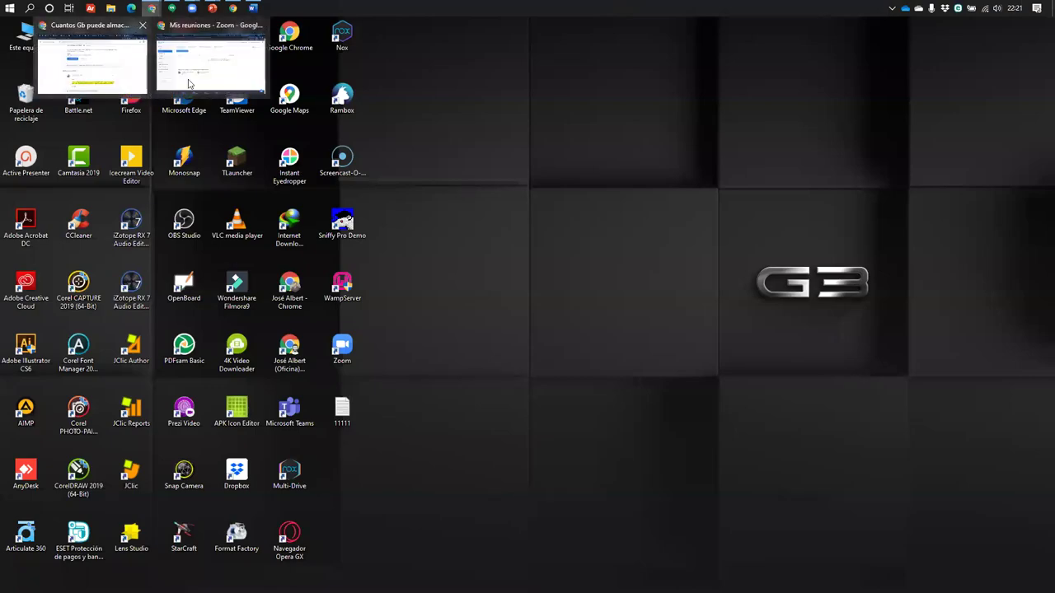
left_click(202, 86)
left_click(199, 29)
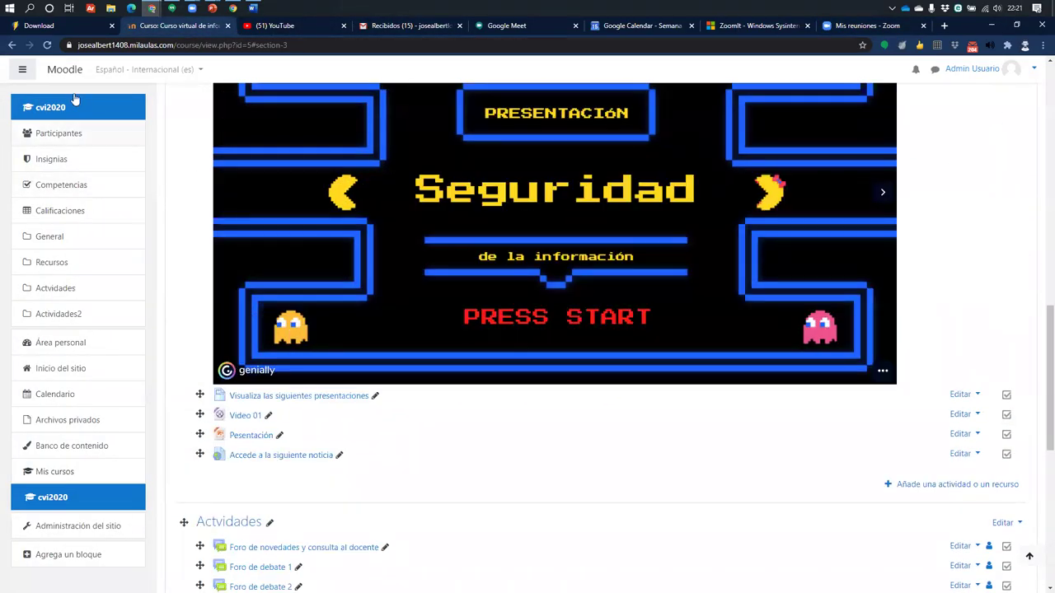
left_click(39, 112)
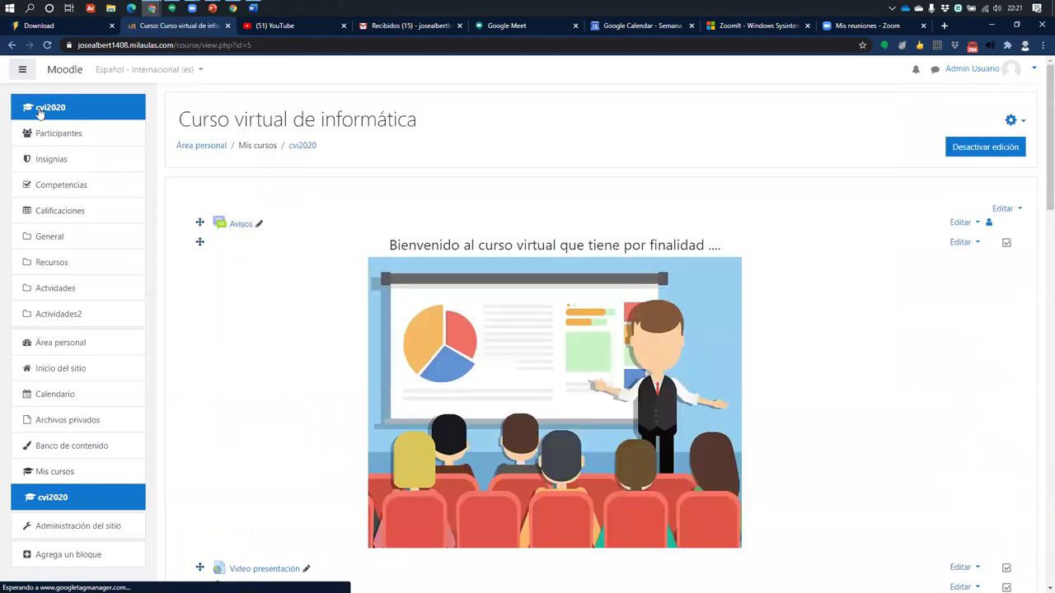
left_click(72, 71)
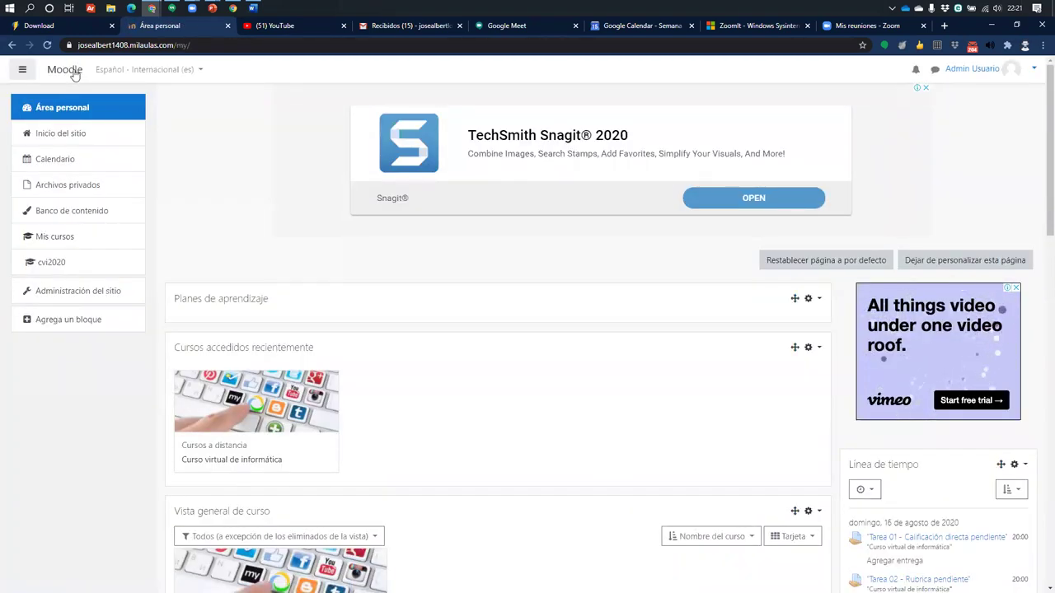
Change the address from my/ to course/, then box and arrow Cursos virtuales and Cursos a distancia
double_click(207, 45)
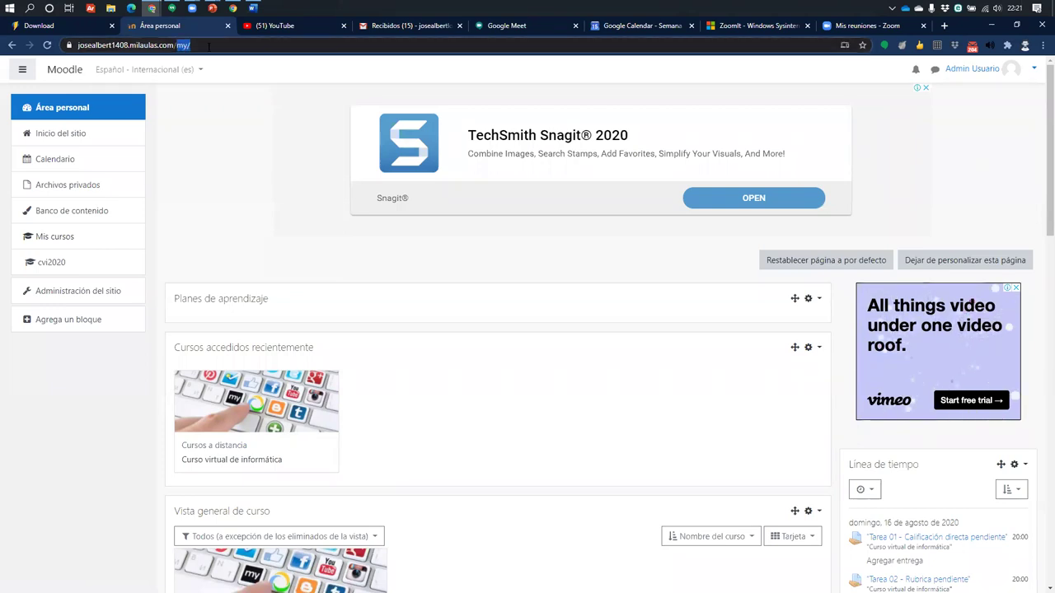
type("course/")
key("Return")
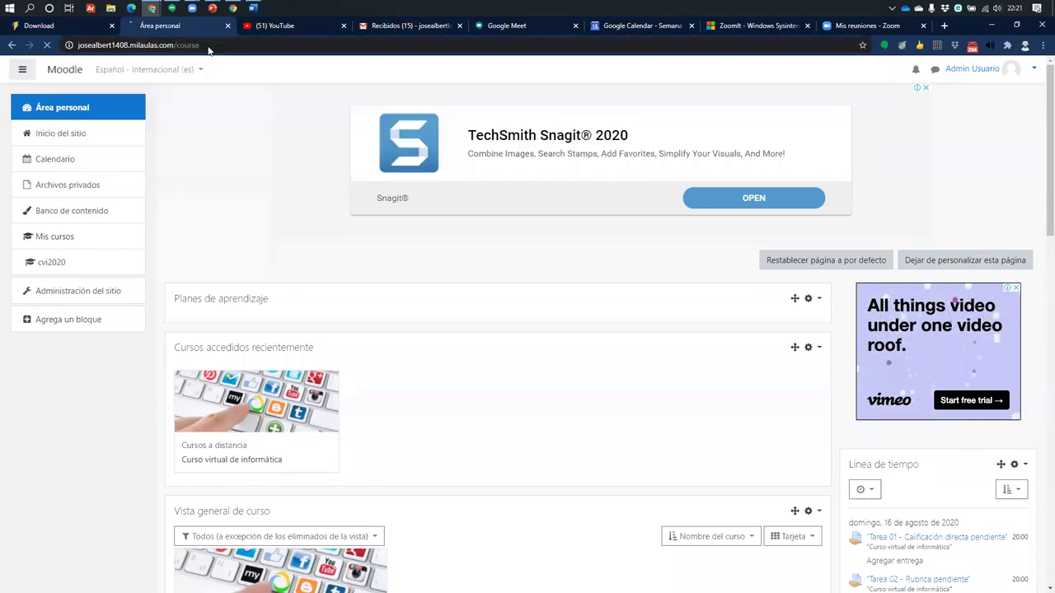
scroll(280, 223, "down", 2)
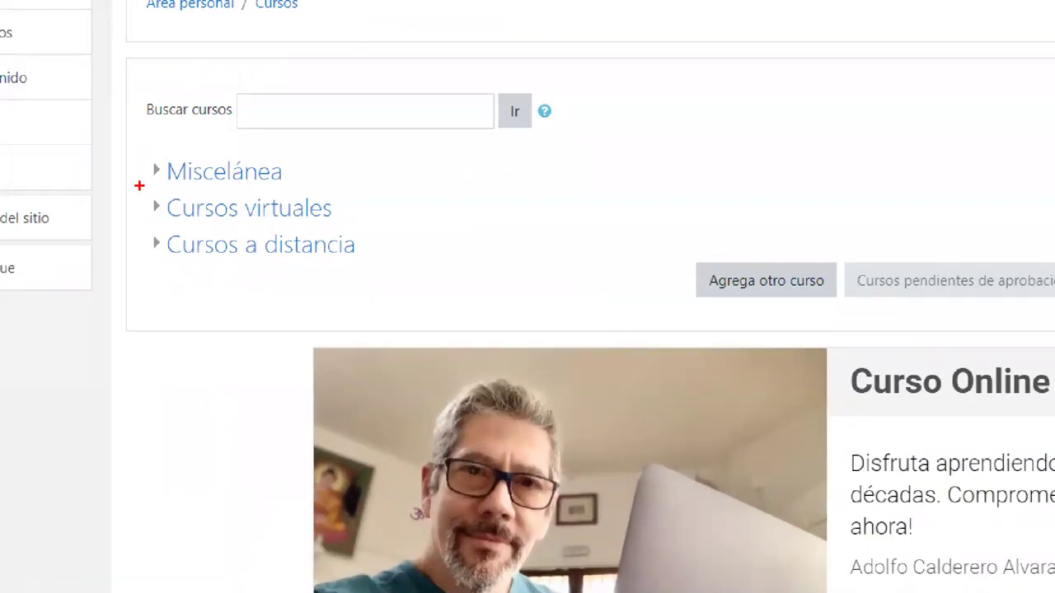
left_click_drag(138, 183, 408, 286)
left_click_drag(373, 208, 561, 128)
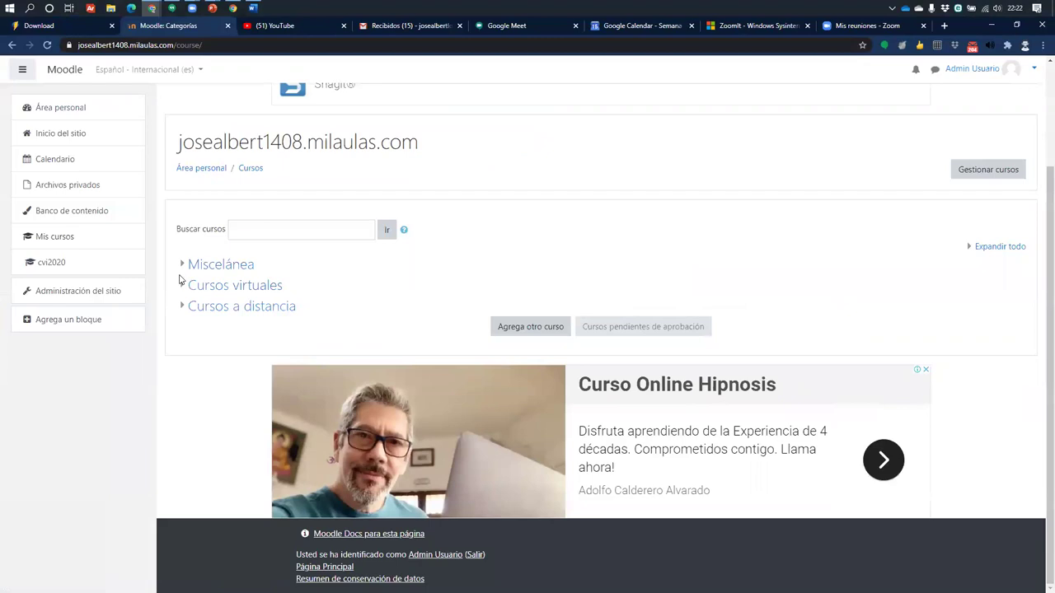
Expand the Cursos virtuales, Cursos a distancia and Miscelánea categories
left_click(183, 285)
left_click(182, 335)
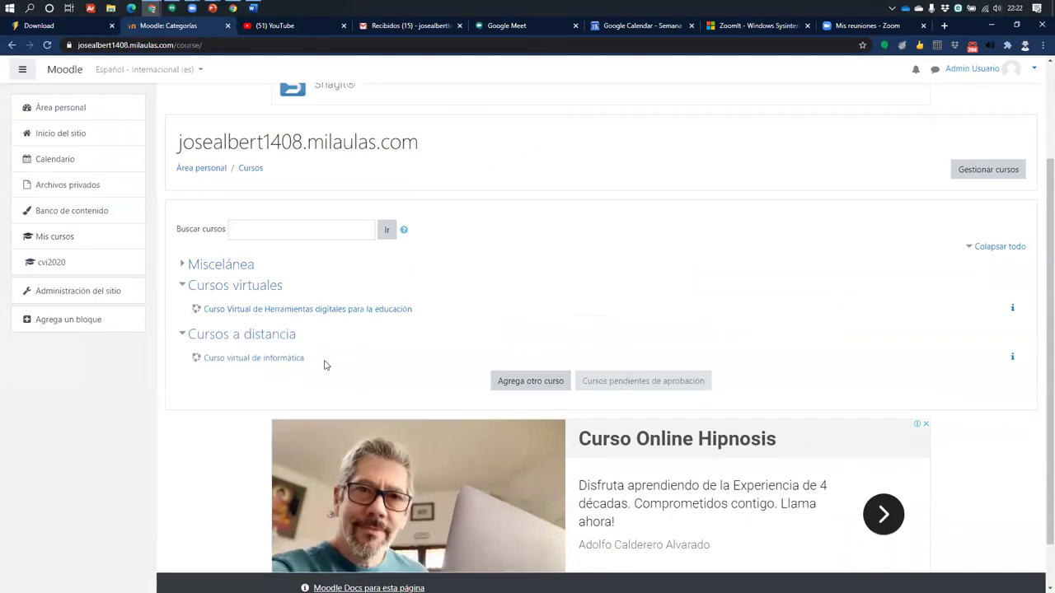
scroll(256, 347, "down", 1)
left_click(183, 213)
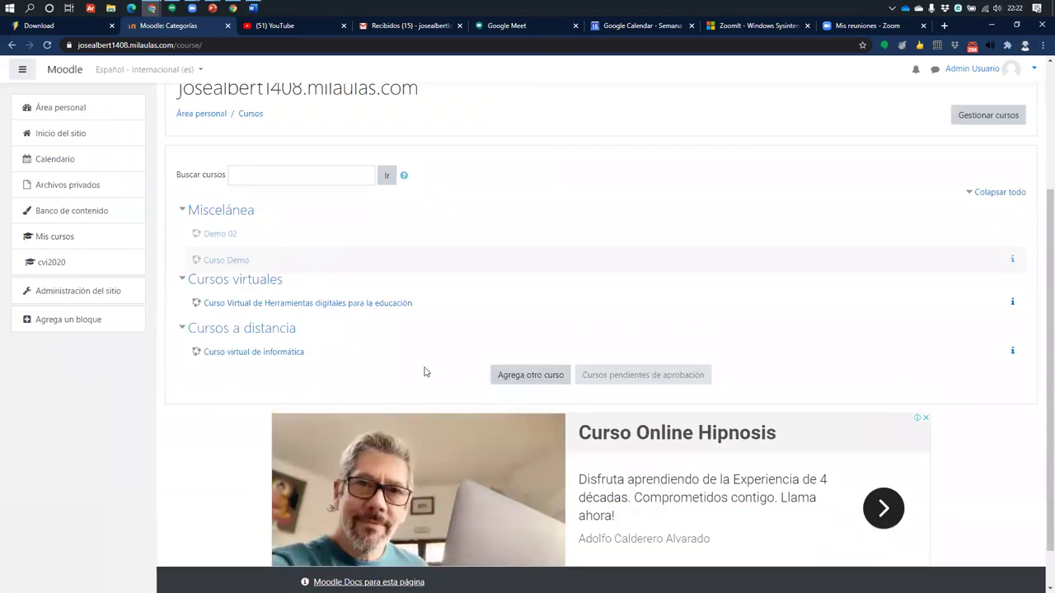
Magnify the list and mark the Miscelánea heading and its Demo 02 and Curso Demo courses
key("ctrl+1")
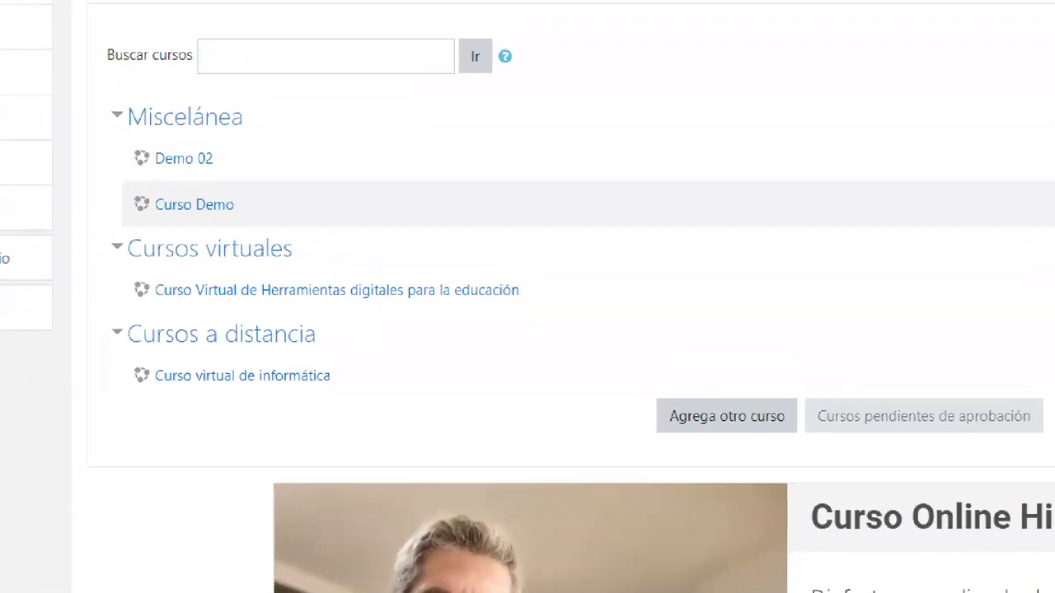
mouse_move(110, 77)
left_mouse_down()
mouse_move(271, 121)
mouse_move(320, 35)
left_mouse_up()
left_click_drag(110, 133, 278, 216)
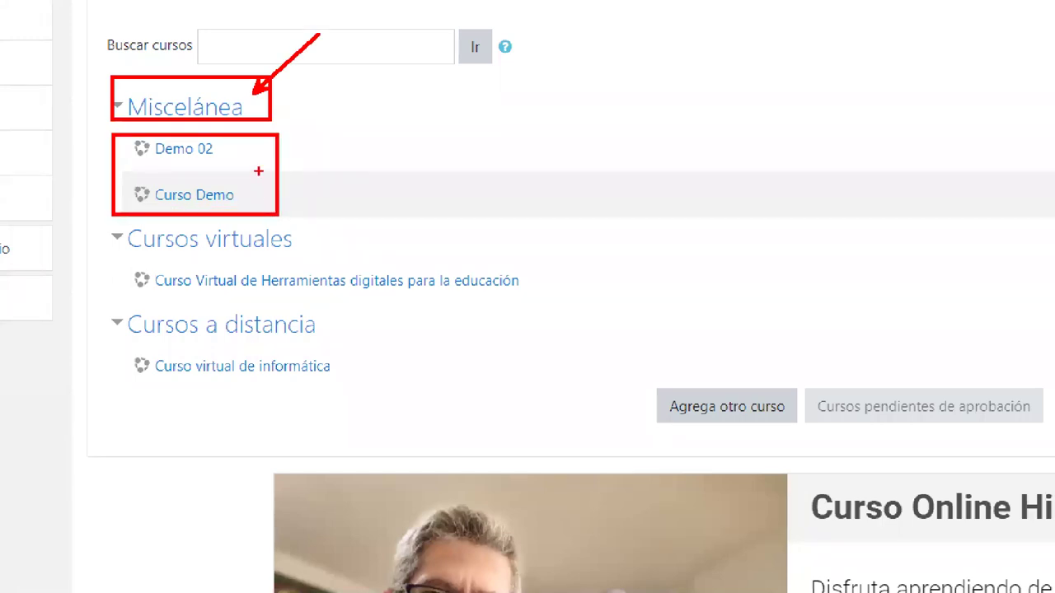
left_click_drag(259, 171, 456, 26)
Box the Cursos virtuales heading and its Herramientas digitales course in blue
key("b")
left_click_drag(86, 221, 345, 254)
mouse_move(127, 268)
left_mouse_down()
mouse_move(569, 296)
mouse_move(732, 171)
left_mouse_up()
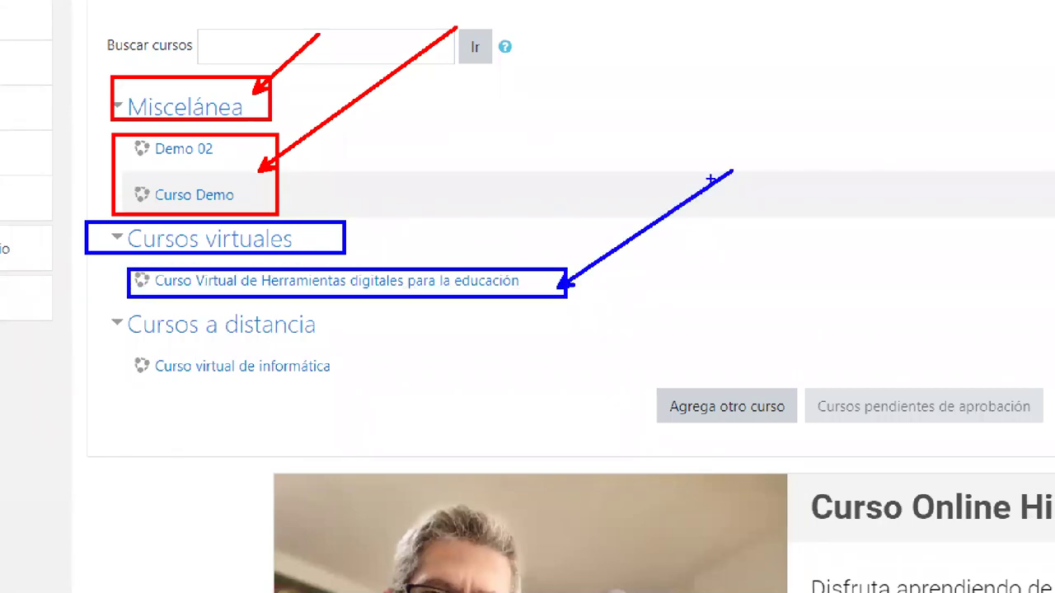
Mark the Cursos a distancia heading and Curso virtual de informática in green, then exit zoom
key("g")
left_click_drag(98, 309, 347, 338)
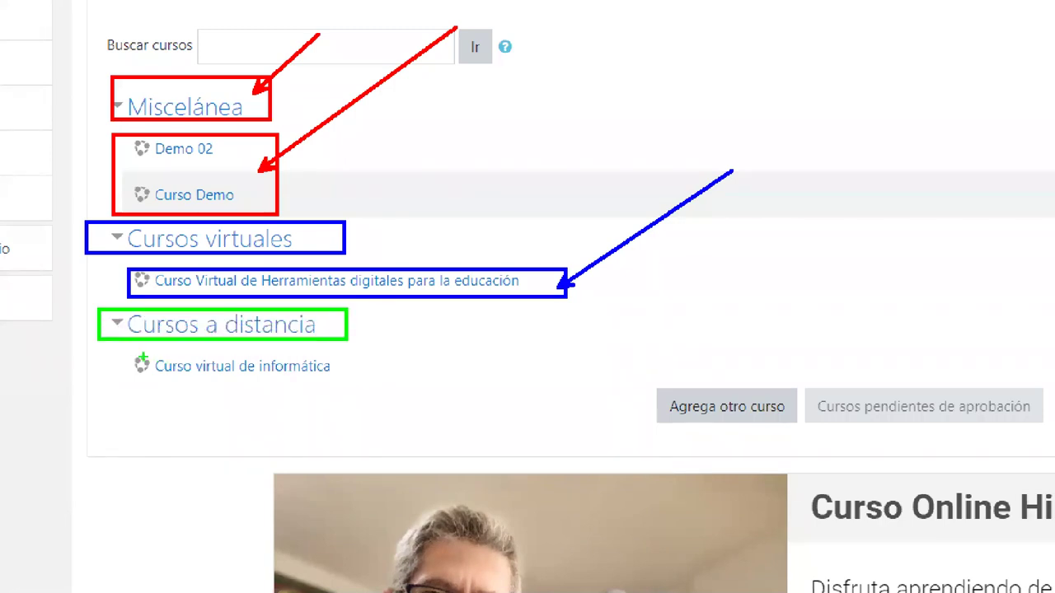
left_click_drag(140, 361, 226, 392)
key("ctrl+z")
mouse_move(115, 354)
left_mouse_down()
mouse_move(353, 388)
mouse_move(536, 319)
left_mouse_up()
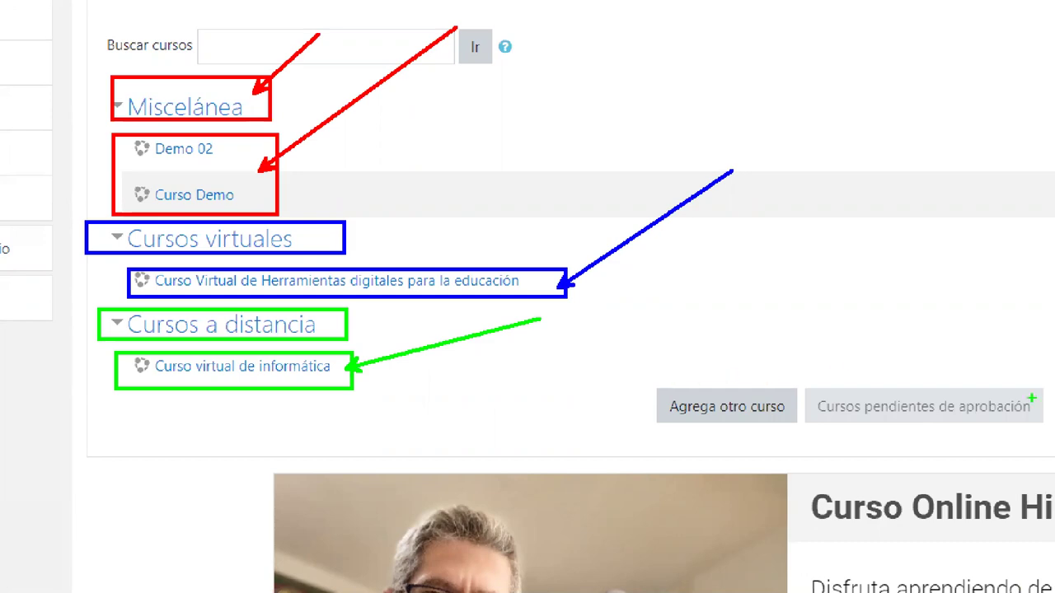
key("Escape")
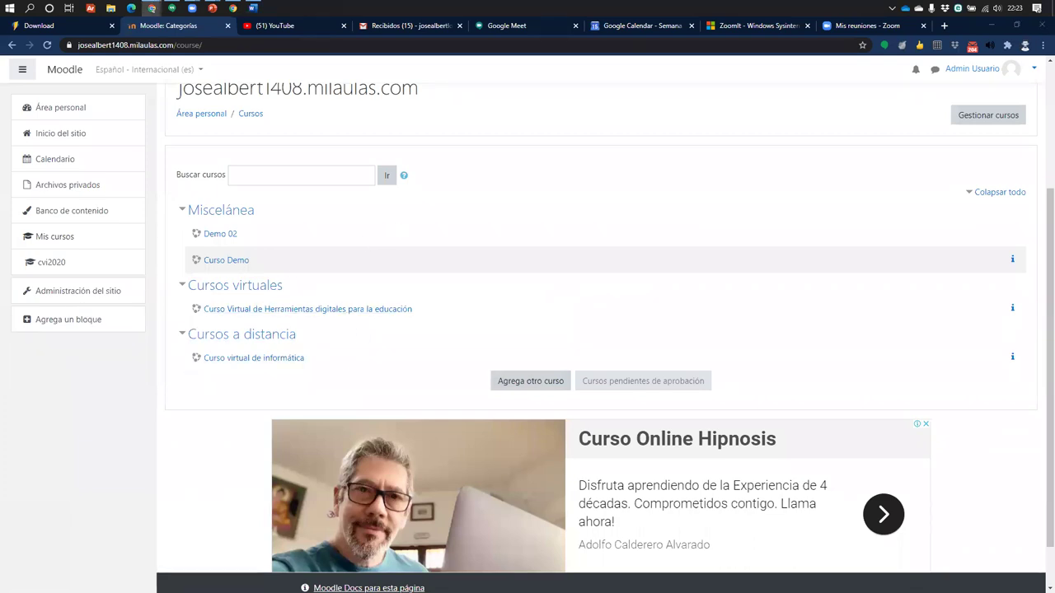
Magnify the page and box the Cursos virtuales and Cursos a distancia headings in green
key("ctrl+1")
mouse_move(124, 214)
left_mouse_down()
mouse_move(421, 253)
mouse_move(368, 250)
mouse_move(454, 152)
left_mouse_up()
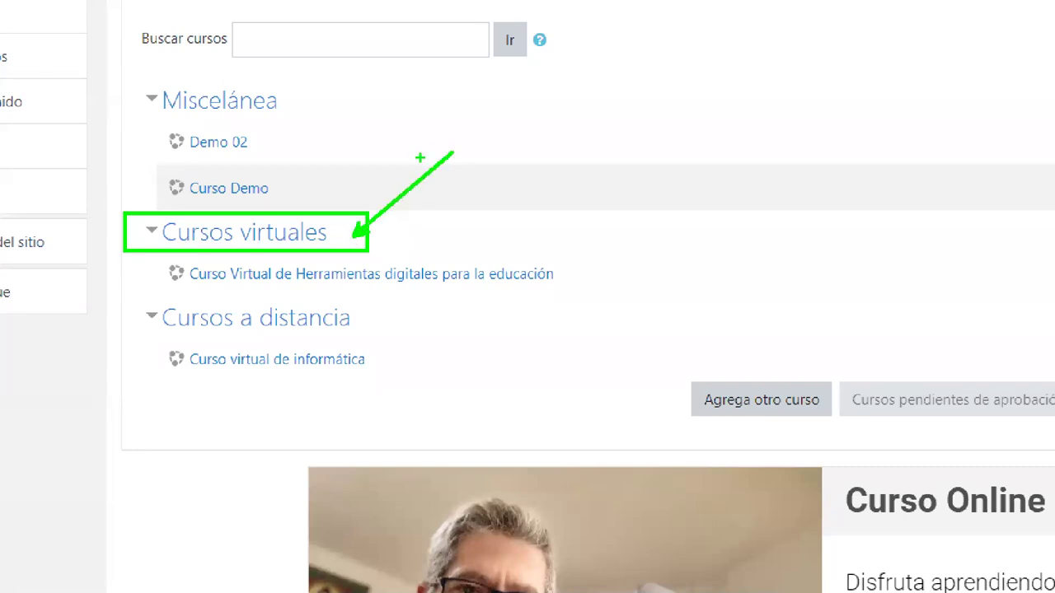
mouse_move(118, 298)
left_mouse_down()
mouse_move(169, 314)
mouse_move(427, 348)
mouse_move(385, 343)
mouse_move(399, 305)
mouse_move(483, 288)
left_mouse_up()
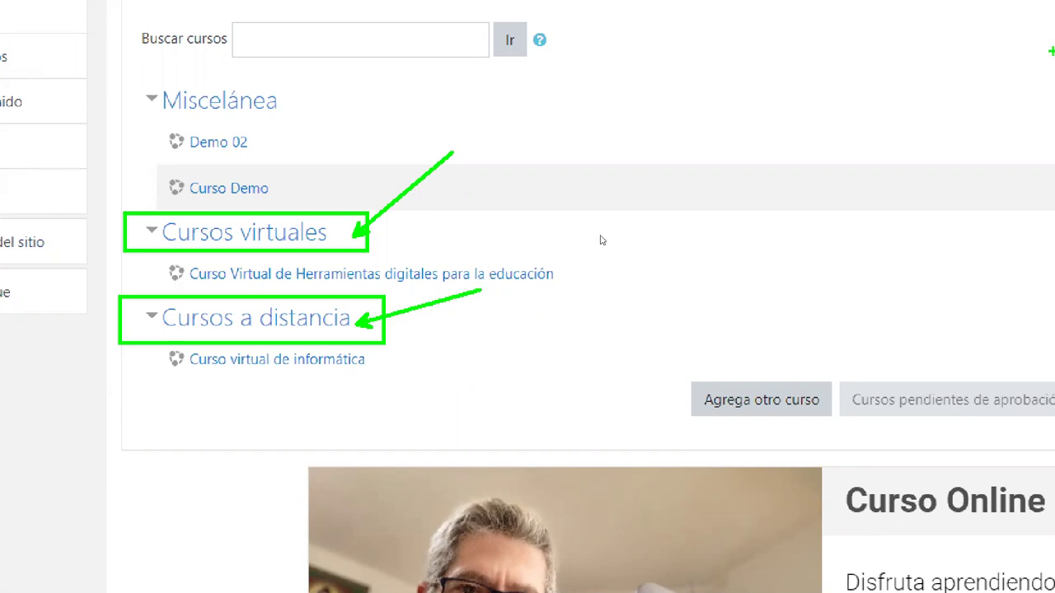
key("Escape")
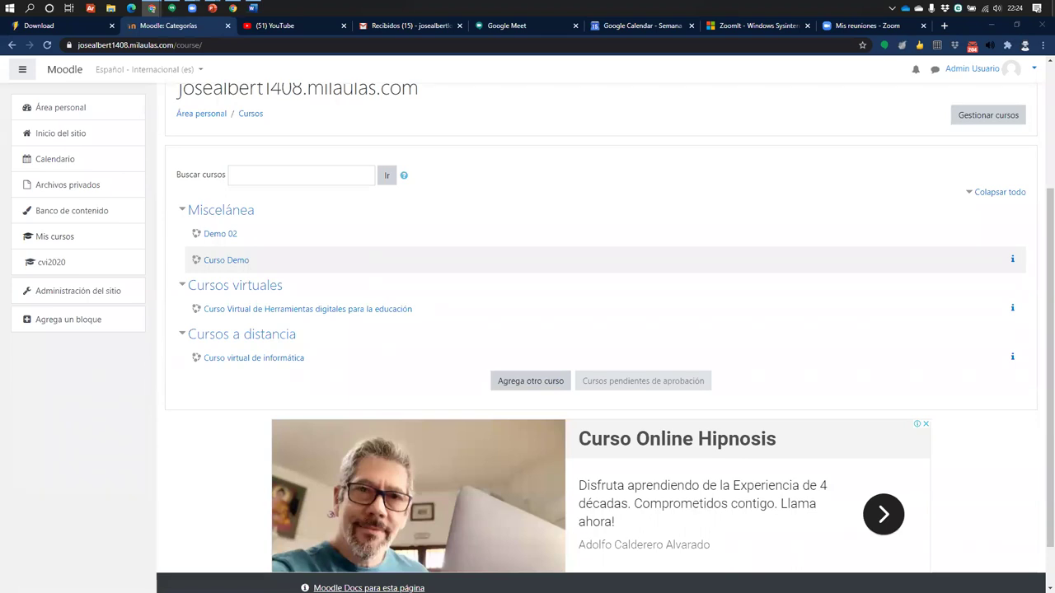
mouse_move(235, 7)
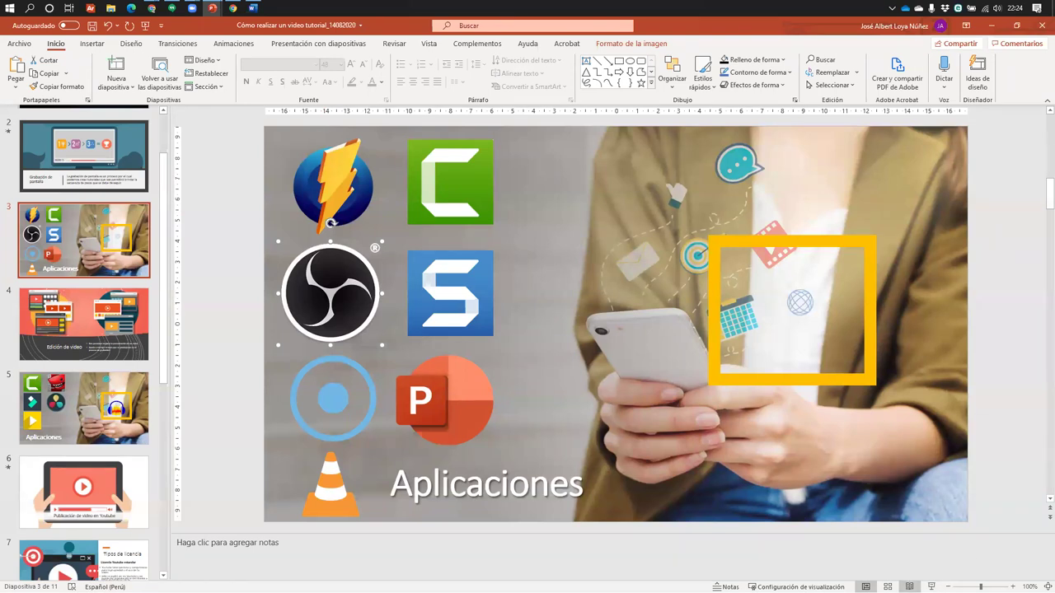
Present the deck in Reading View up to the Edición de video slide, then minimise PowerPoint
left_click(909, 587)
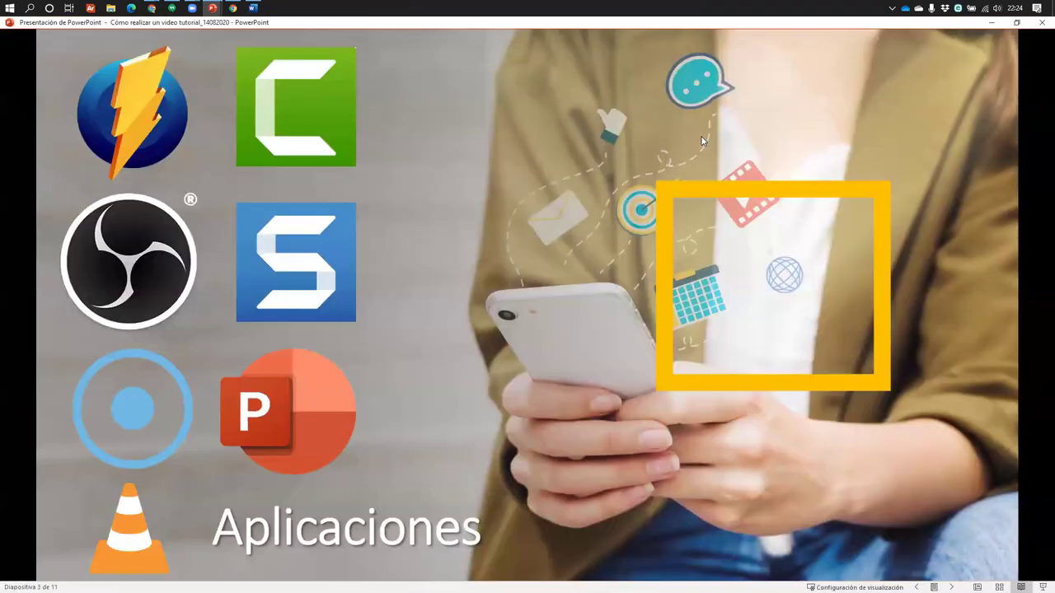
left_click(702, 141)
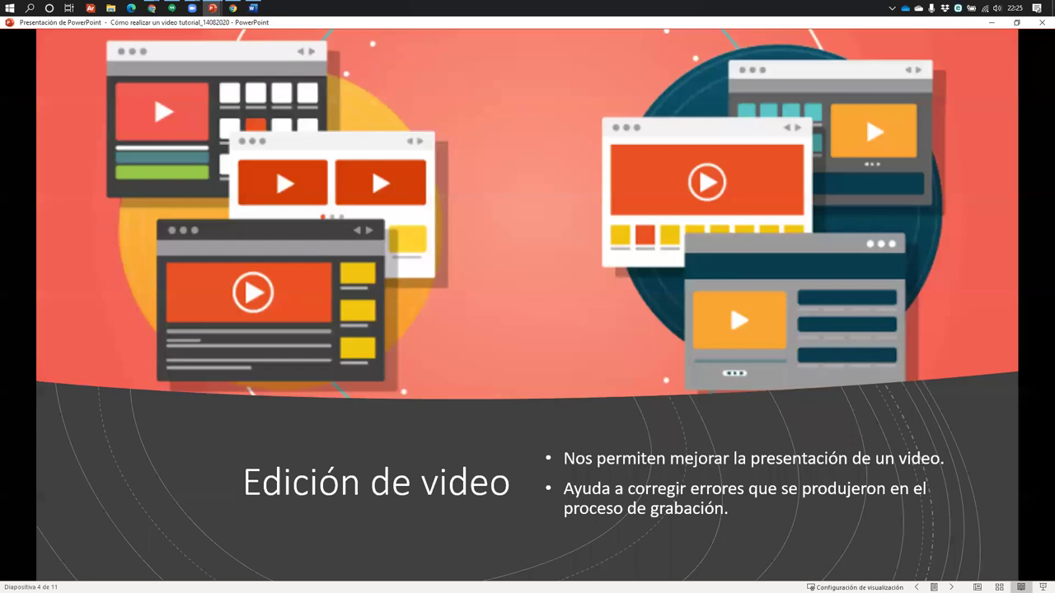
key("alt+Tab")
key("alt+Tab")
key("alt+Tab")
key("alt+Tab")
key("alt+Tab")
key("alt+Tab")
key("alt+Tab")
key("alt+Tab")
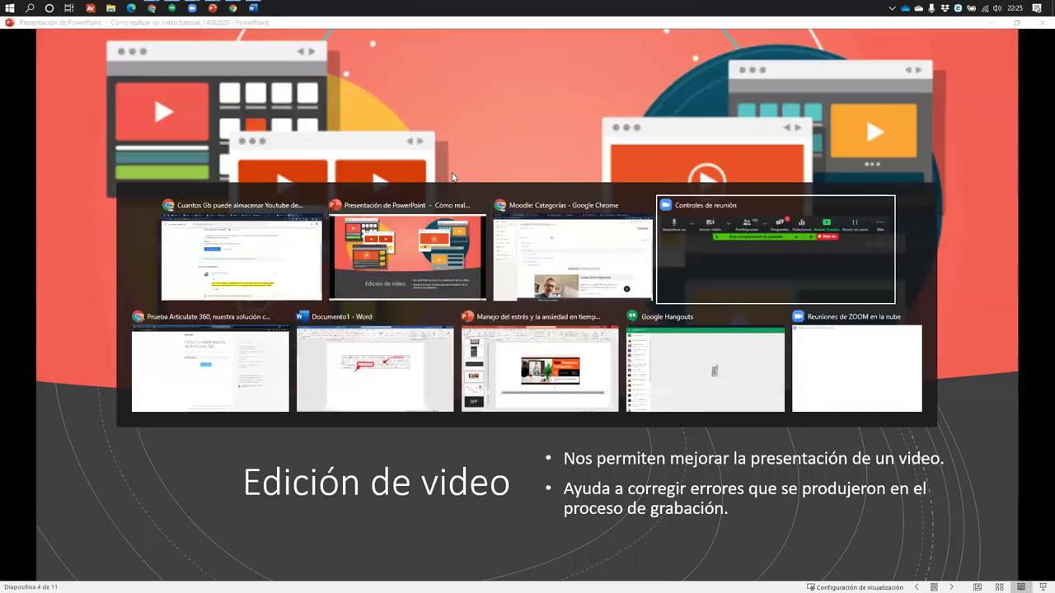
key("alt+Tab")
key("alt+Tab")
key("alt+Tab")
key("alt+Tab")
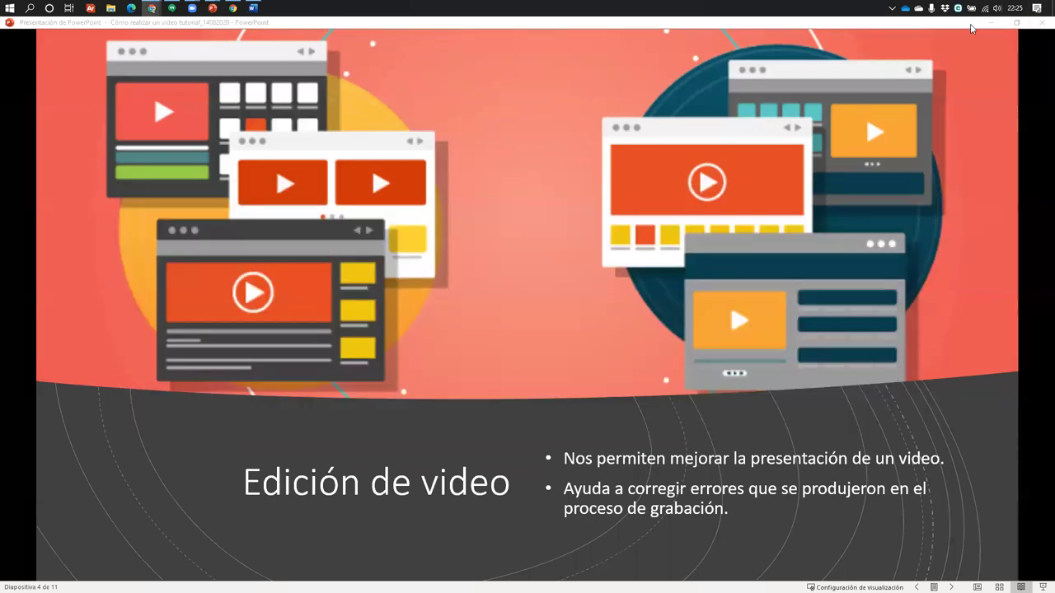
left_click(991, 22)
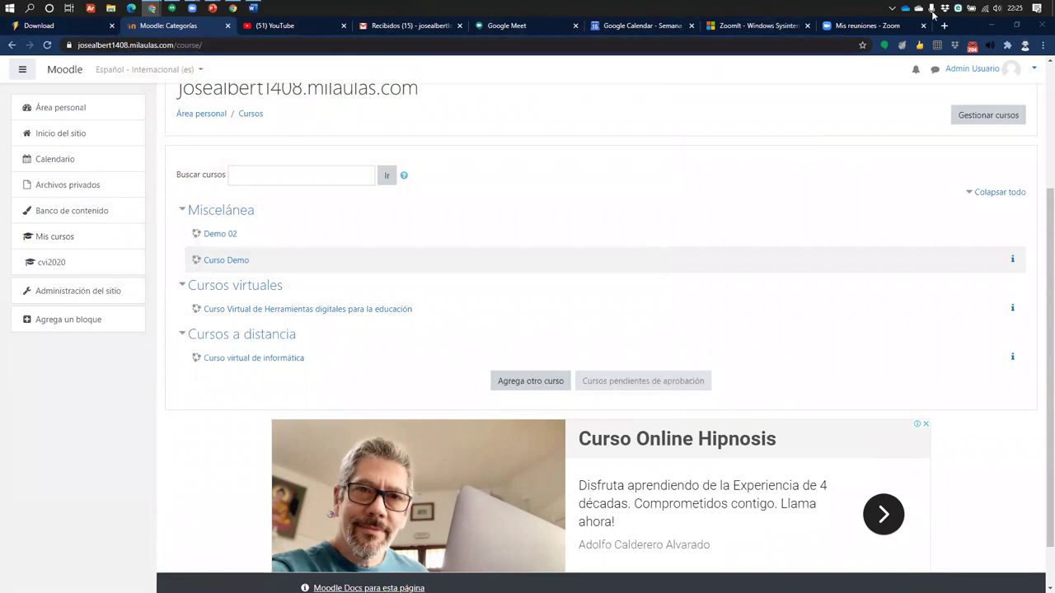
Open YouTube in a new tab, check the switchable accounts, and go to YouTube Studio
left_click(945, 26)
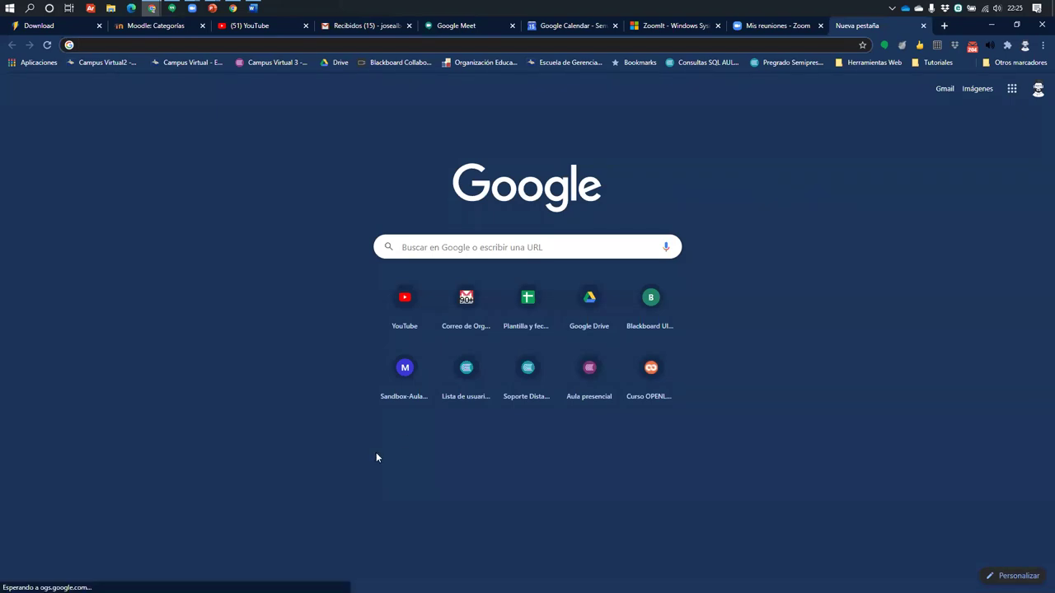
left_click(378, 309)
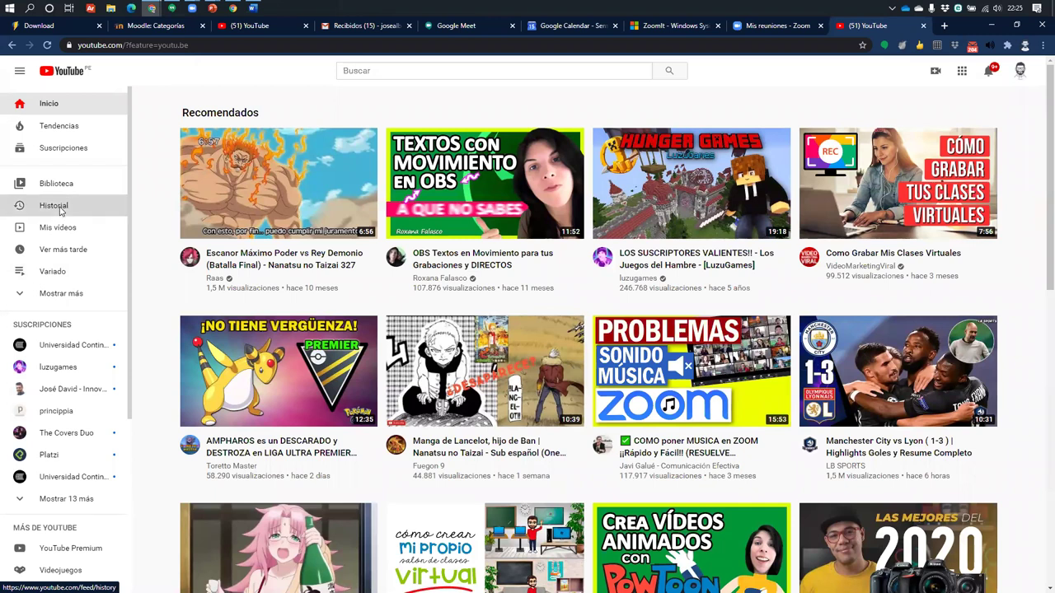
left_click(1020, 71)
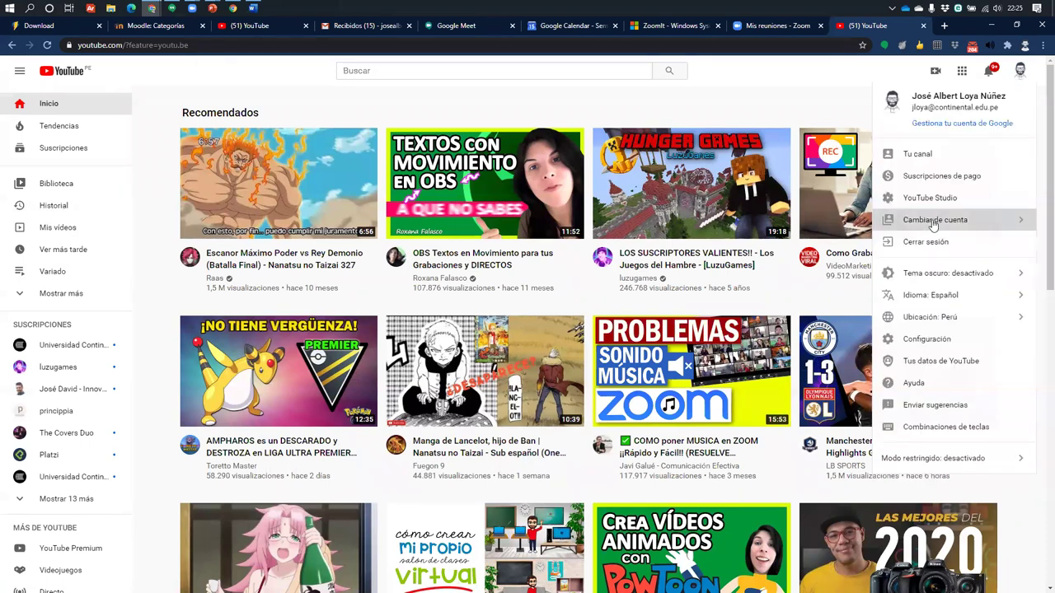
left_click(941, 223)
left_click(886, 98)
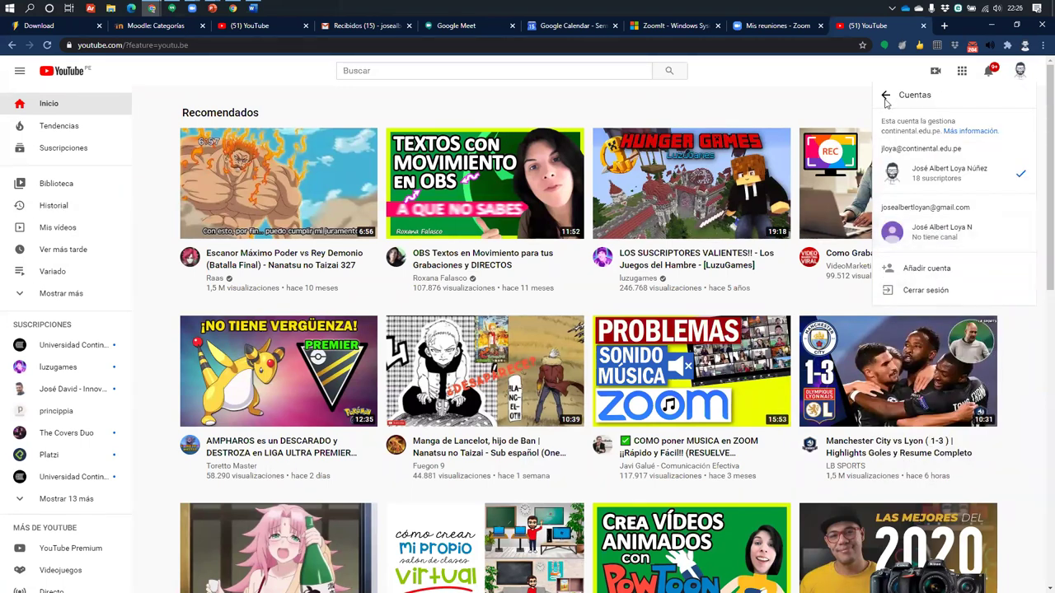
left_click(929, 200)
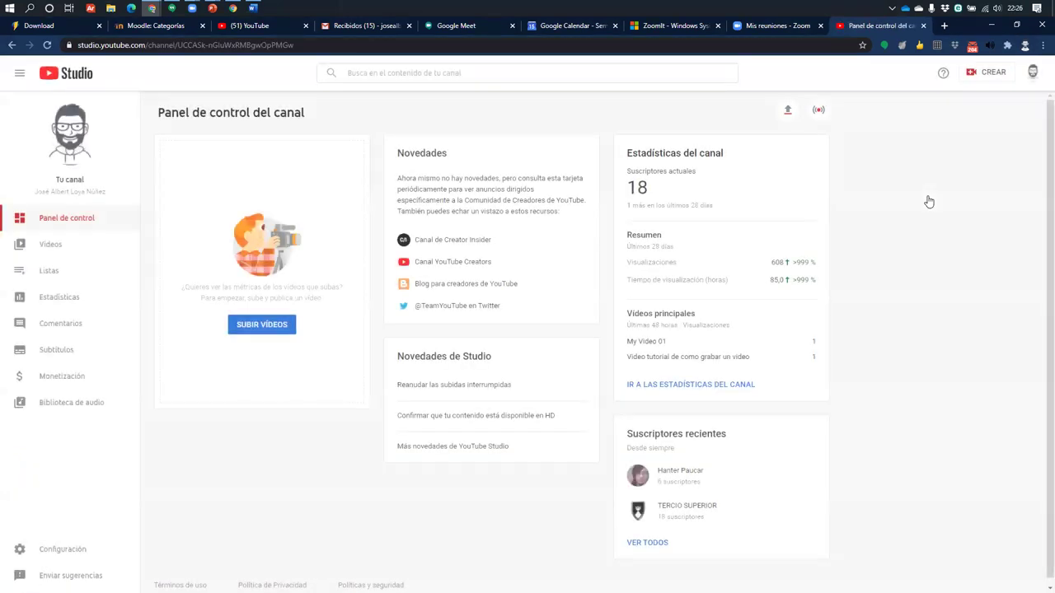
Scroll through the channel's uploaded videos list, then hide Chrome to reveal the presentation
left_click(50, 244)
scroll(220, 353, "down", 3)
scroll(272, 377, "down", 1)
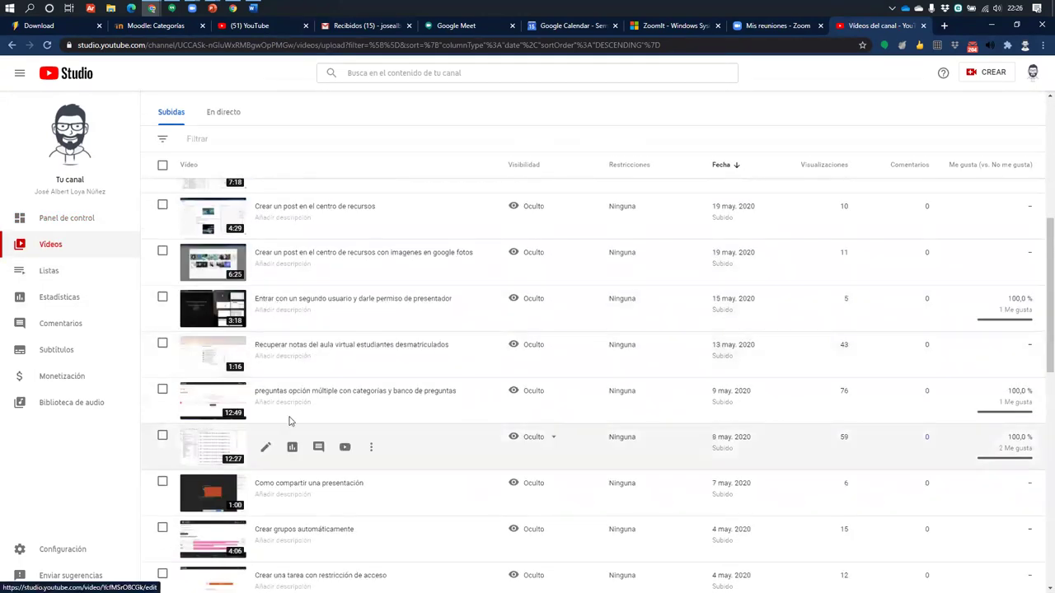
scroll(197, 453, "down", 3)
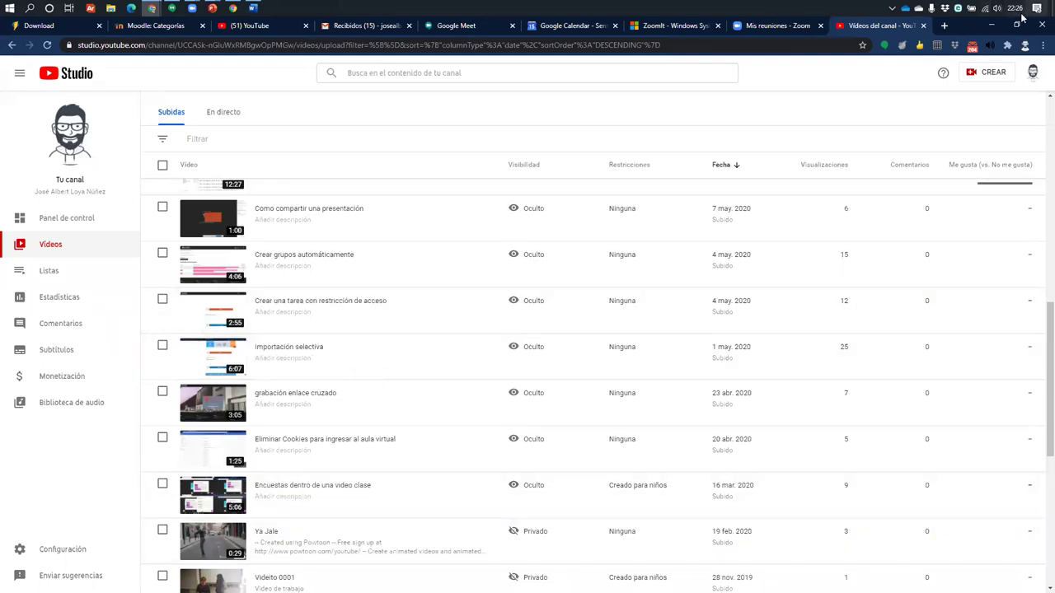
key("super+d")
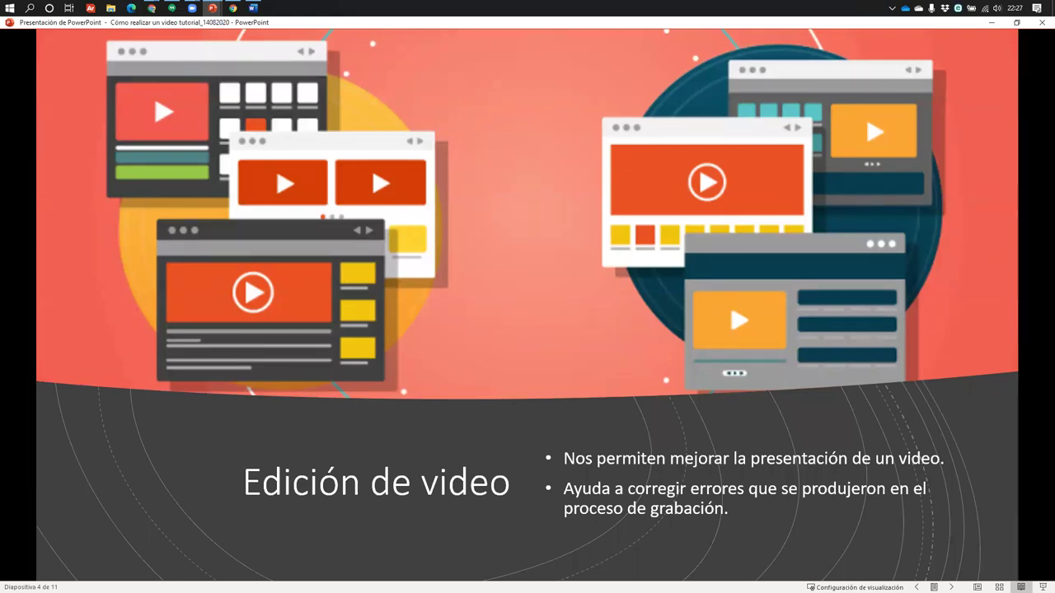
Advance to slide 5, 'Aplicaciones', then exit Reading View to the normal editing view
key("Right")
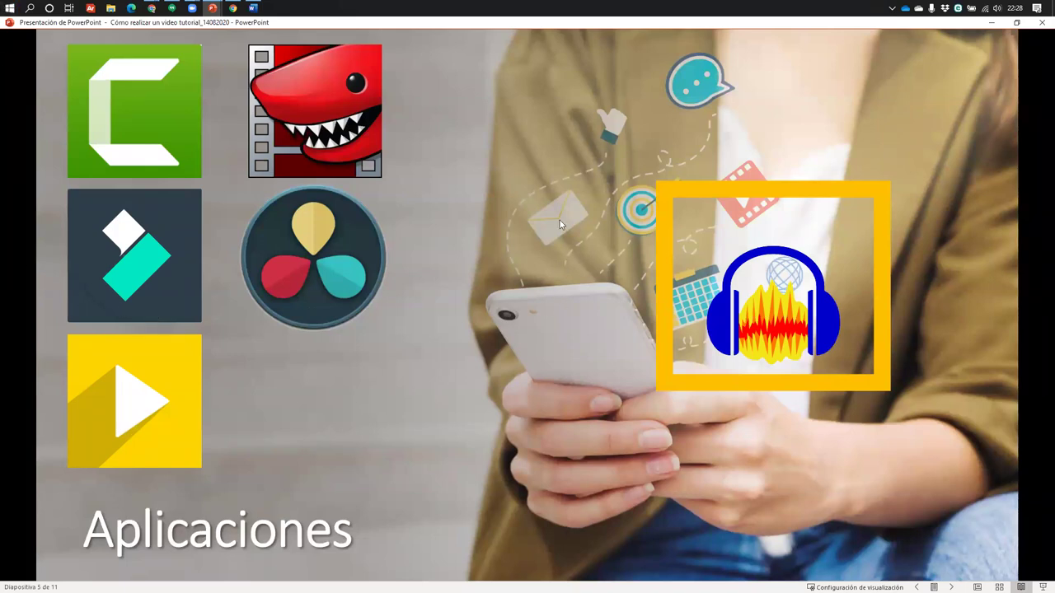
key("Escape")
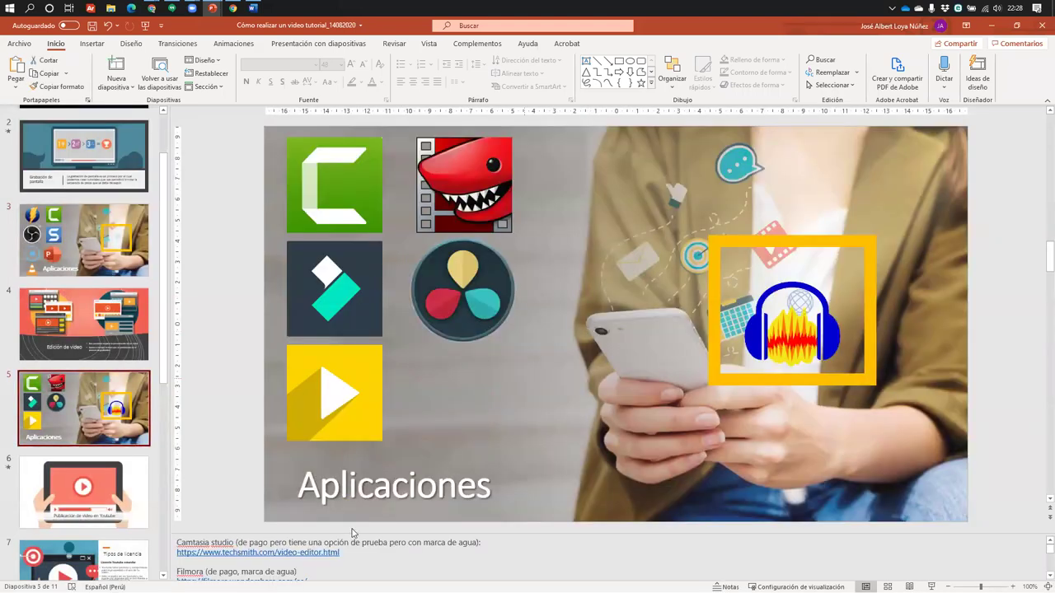
Highlight the icecreamapps video editor URL in slide 5's notes, then minimize PowerPoint for Chrome's YouTube Studio
left_click(82, 493)
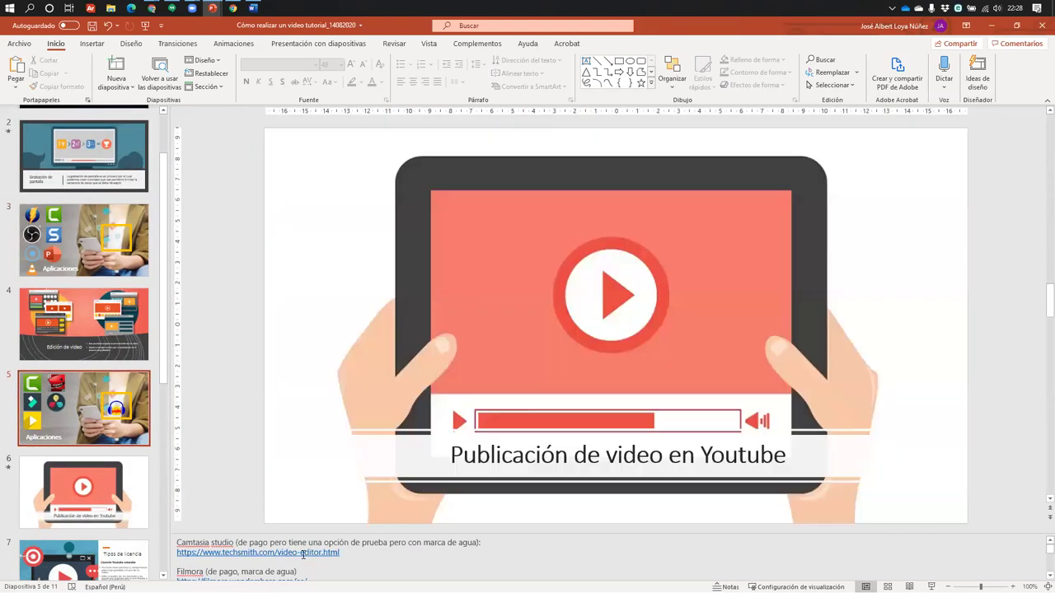
key("Page_Up")
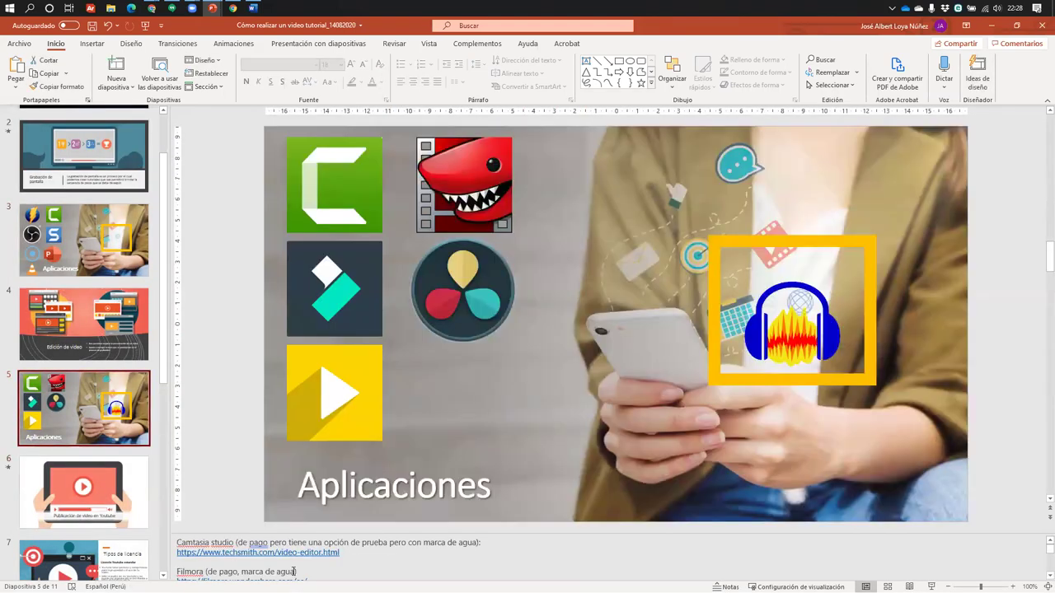
scroll(294, 571, "down", 3)
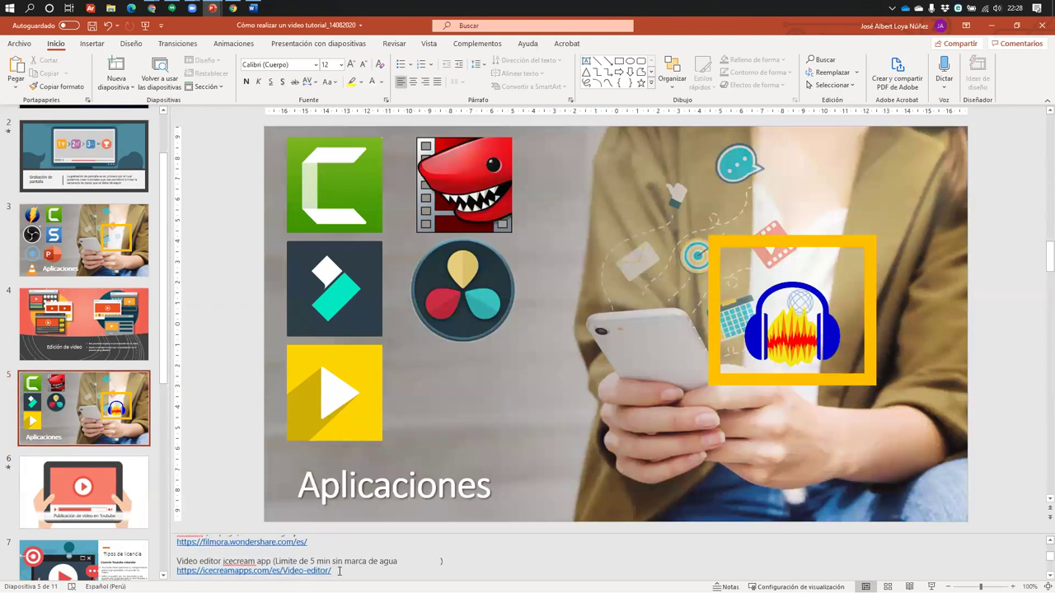
left_click_drag(353, 574, 176, 571)
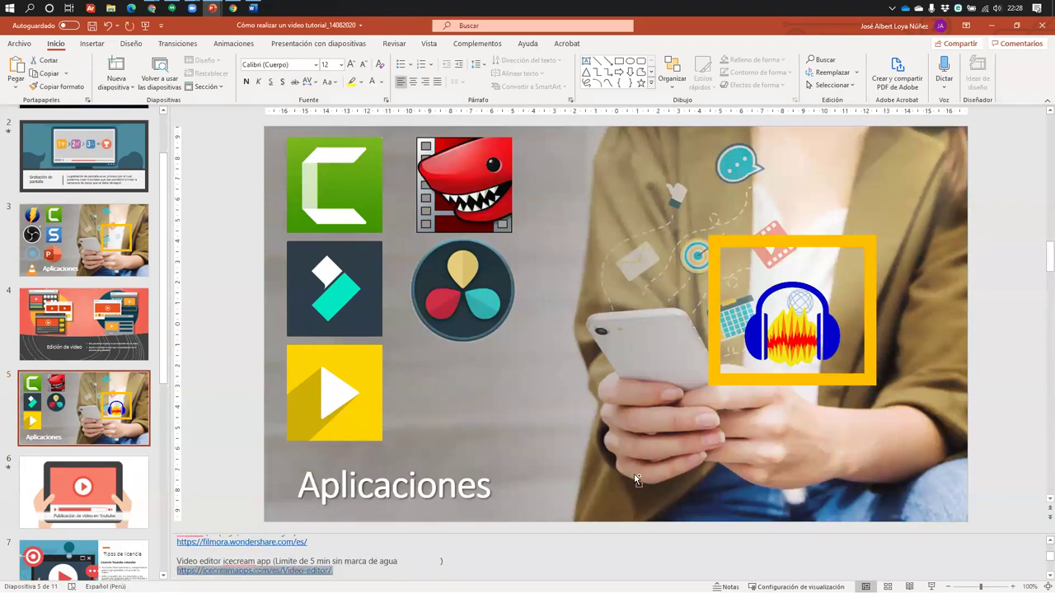
left_click(993, 30)
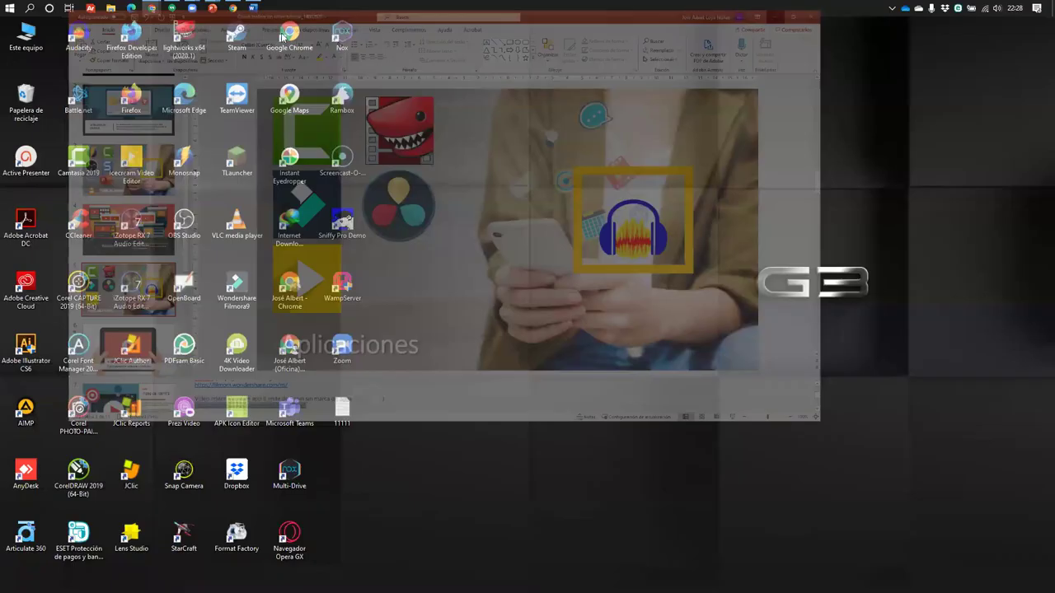
mouse_move(166, 7)
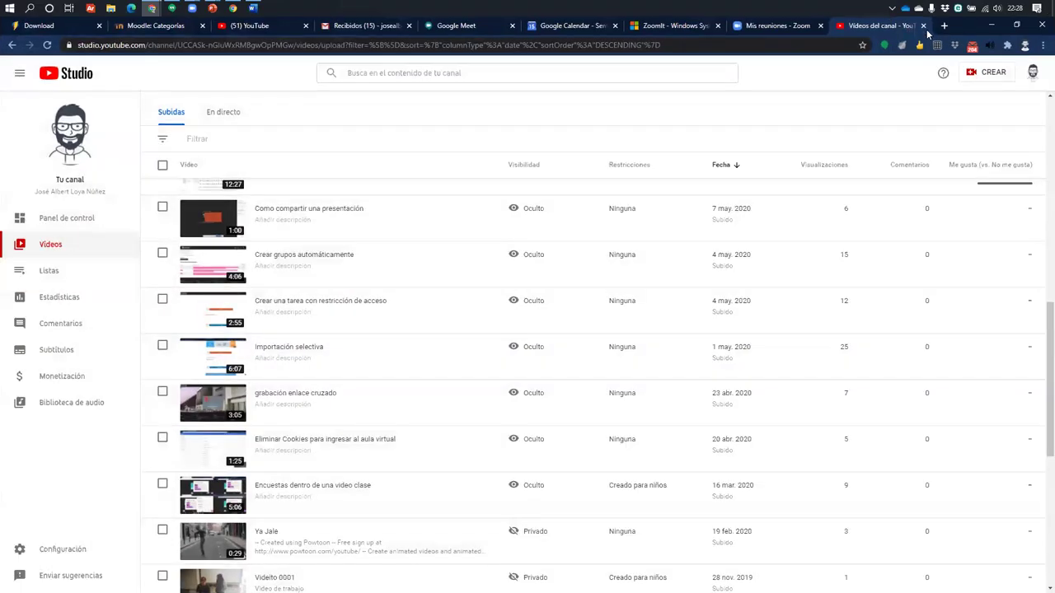
Load the icecreamapps.com Video Editor page in a new tab, view its Versión PRO pricing, then show the desktop
left_click(944, 26)
type("icecreamapps.com/es/Video-editor/")
key("Return")
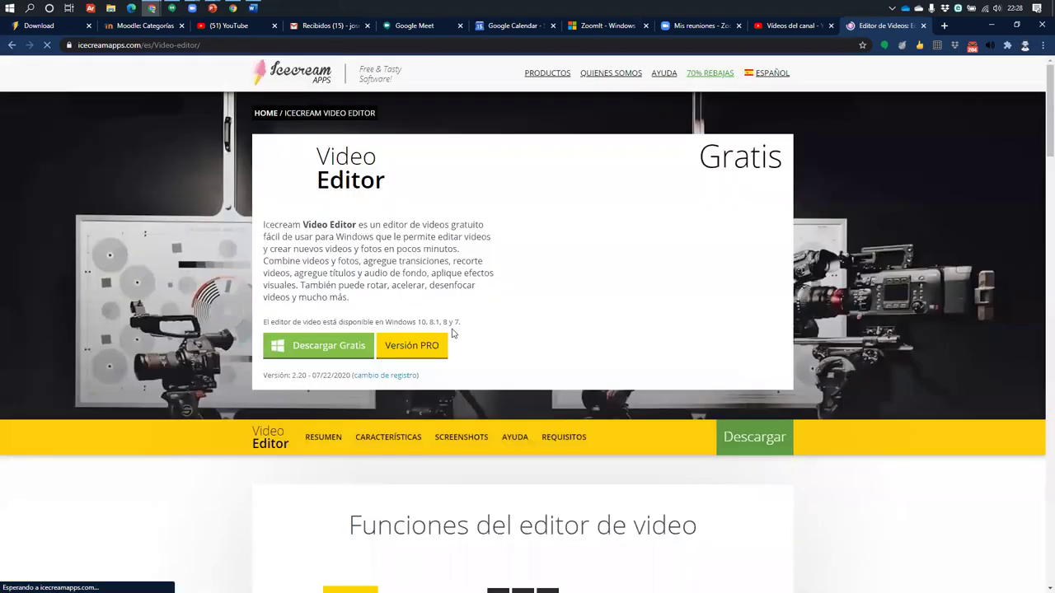
scroll(344, 247, "down", 1)
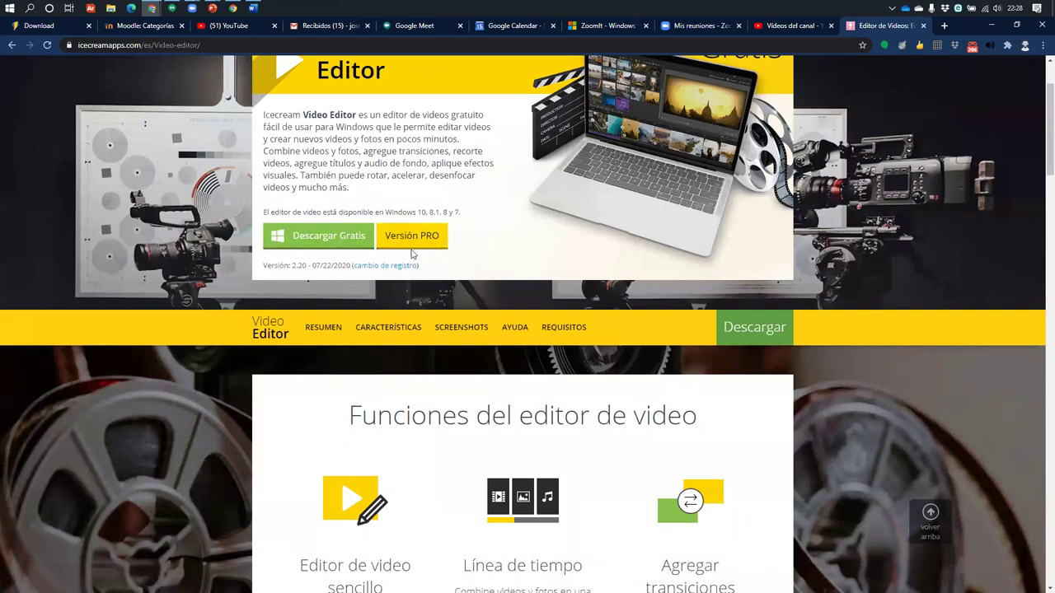
left_click(415, 240)
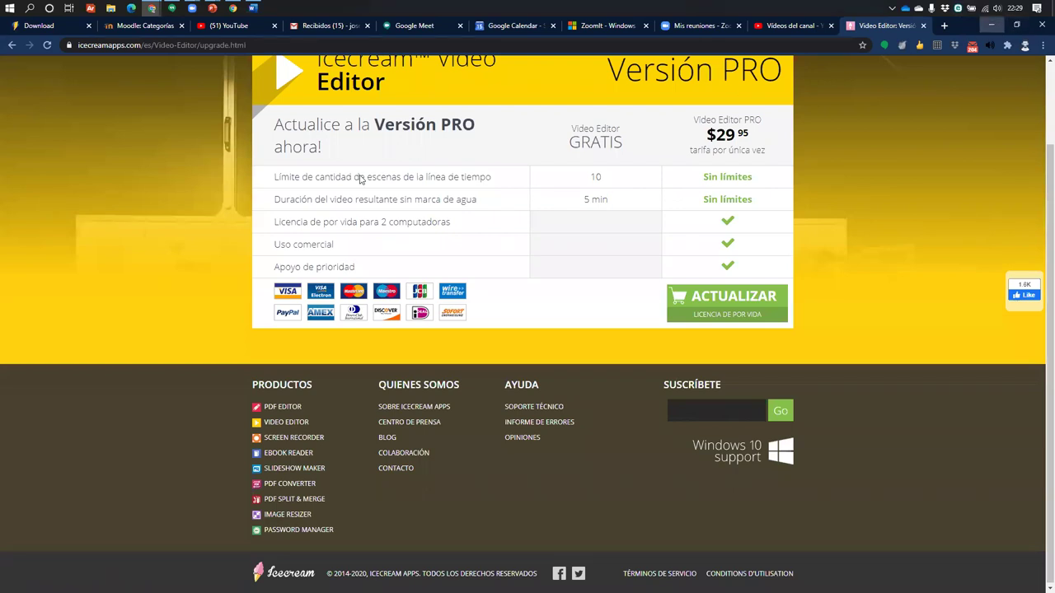
key("super+d")
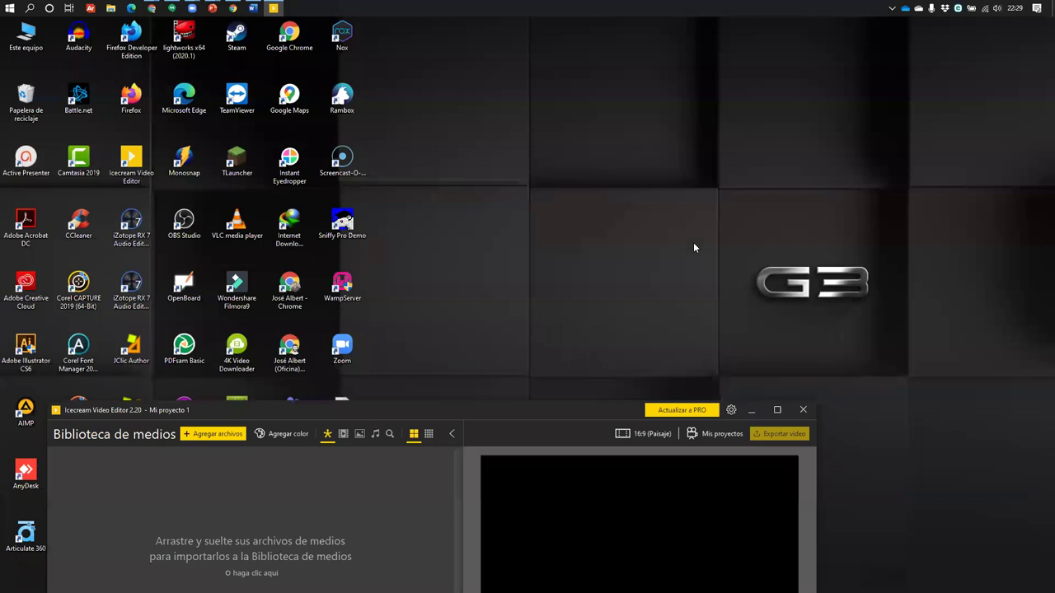
Maximize Icecream Video Editor's empty 'Mi proyecto 1' window, then minimize it
double_click(508, 403)
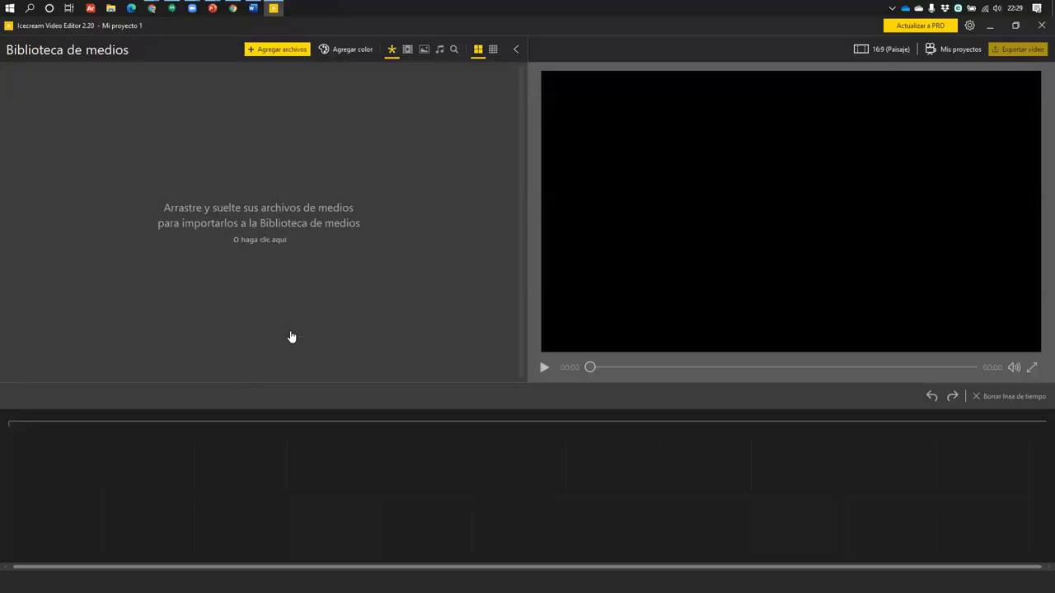
left_click(992, 28)
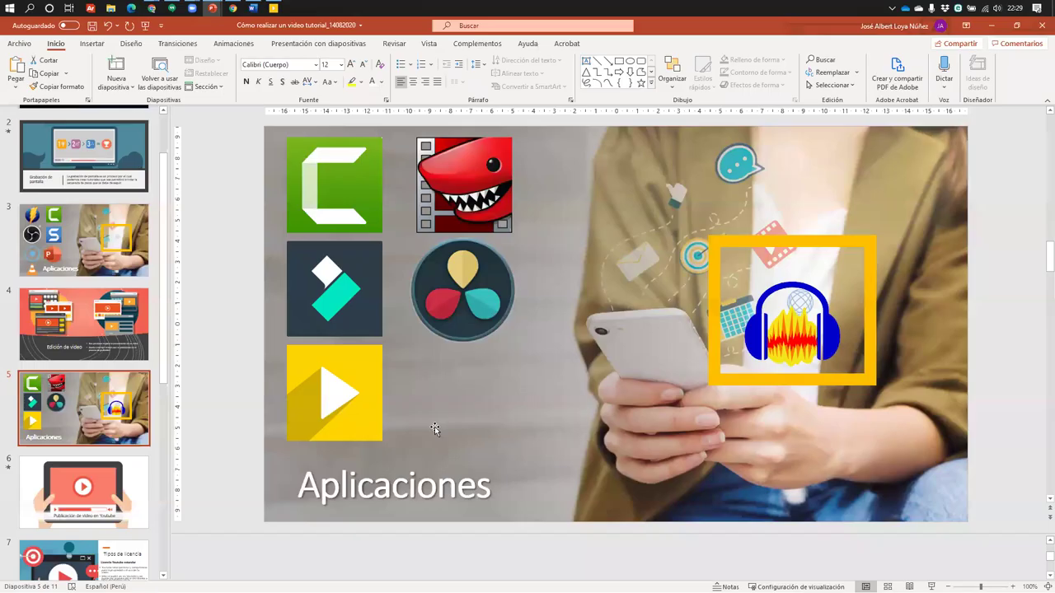
On slide 5, point out the shark and DaVinci Resolve icons, then highlight the lwks.com and blackmagicdesign.com links in the notes
scroll(436, 429, "down", 3)
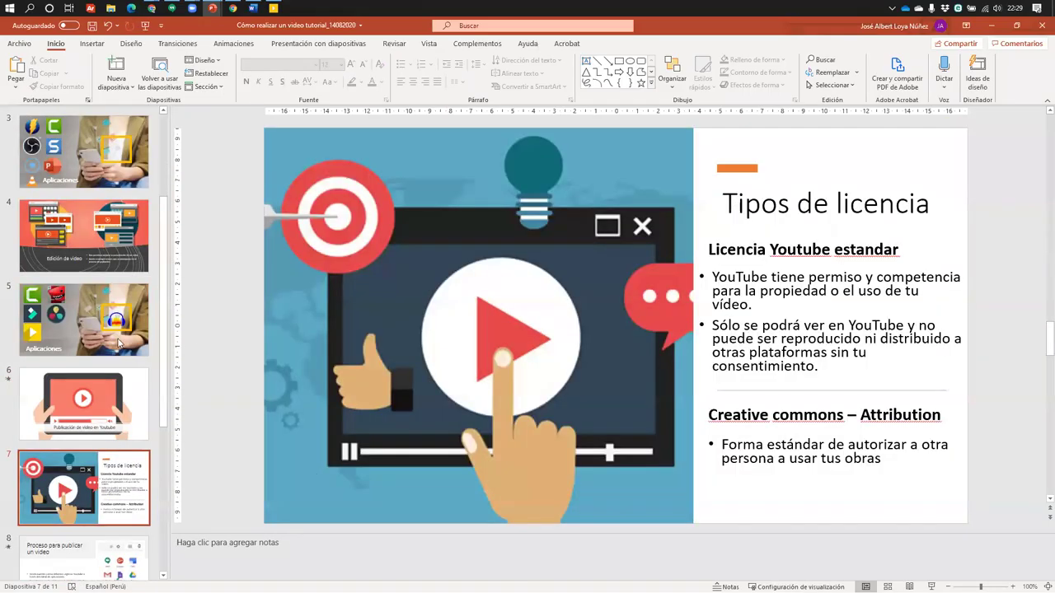
left_click(120, 343)
scroll(450, 566, "down", 5)
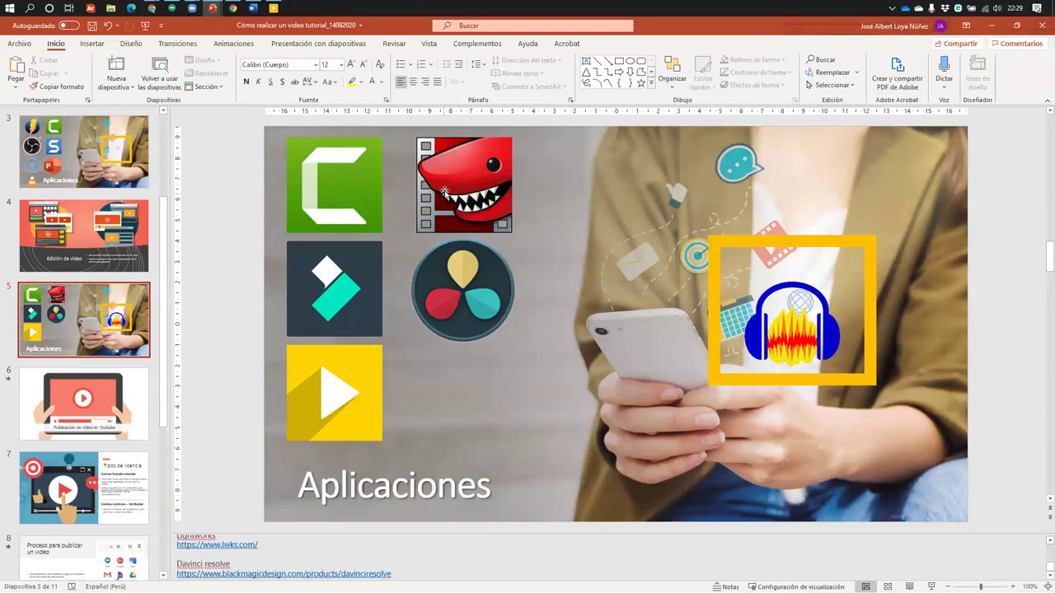
left_click(445, 192)
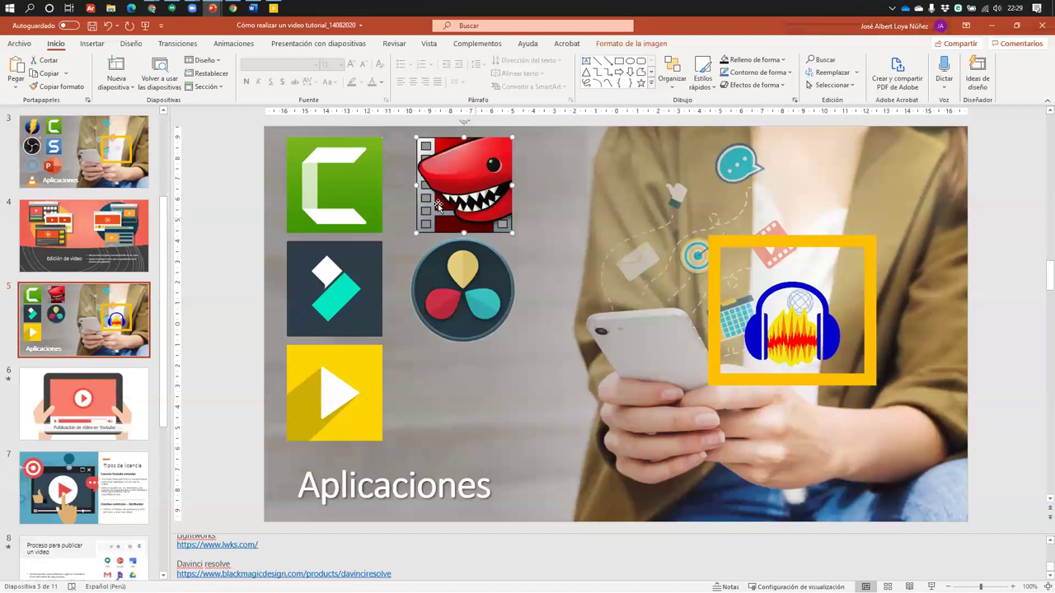
left_click(454, 318)
left_click(451, 179)
left_click_drag(276, 545, 176, 545)
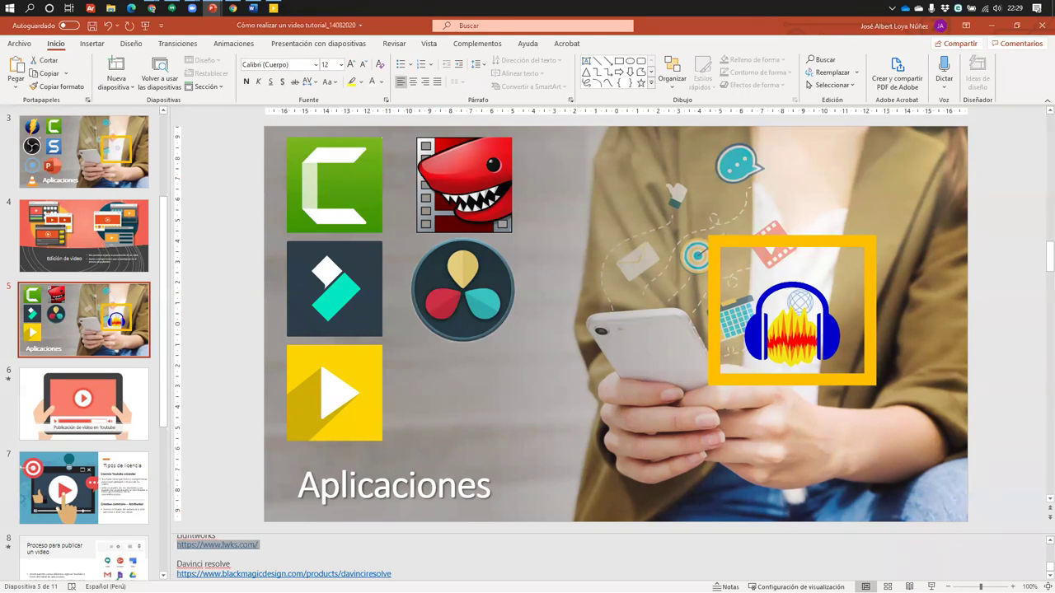
left_click_drag(412, 572, 186, 574)
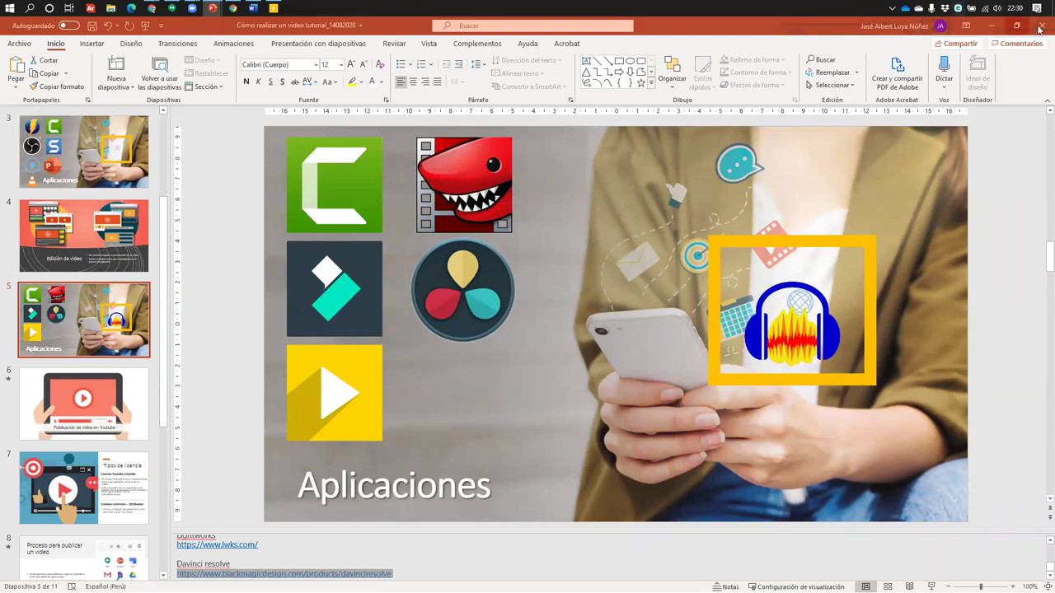
Minimize PowerPoint and launch Lightworks from its desktop shortcut, reaching the 2020.1 update notice
left_click(991, 26)
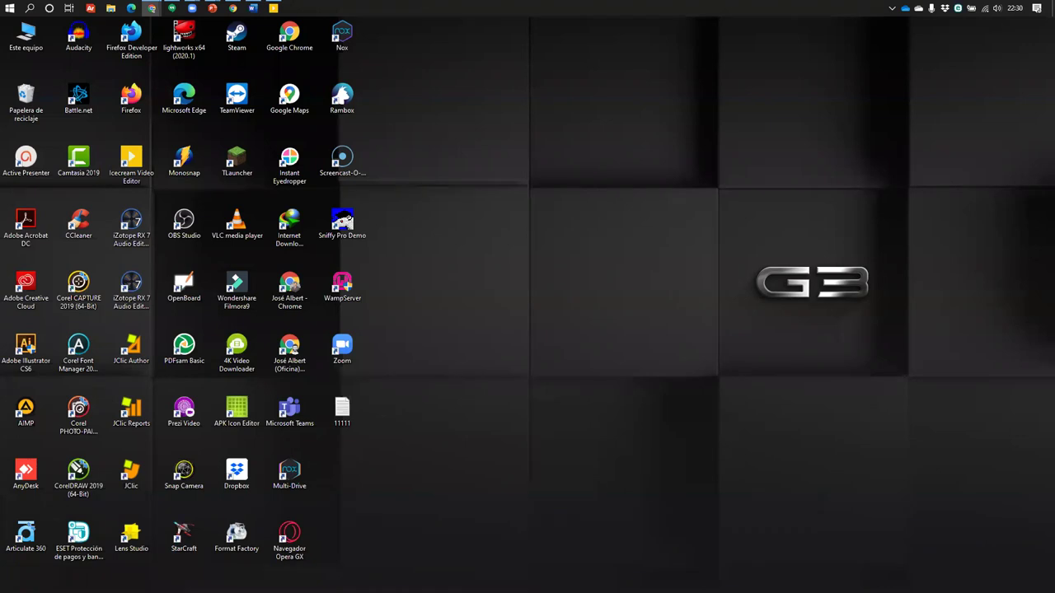
double_click(184, 40)
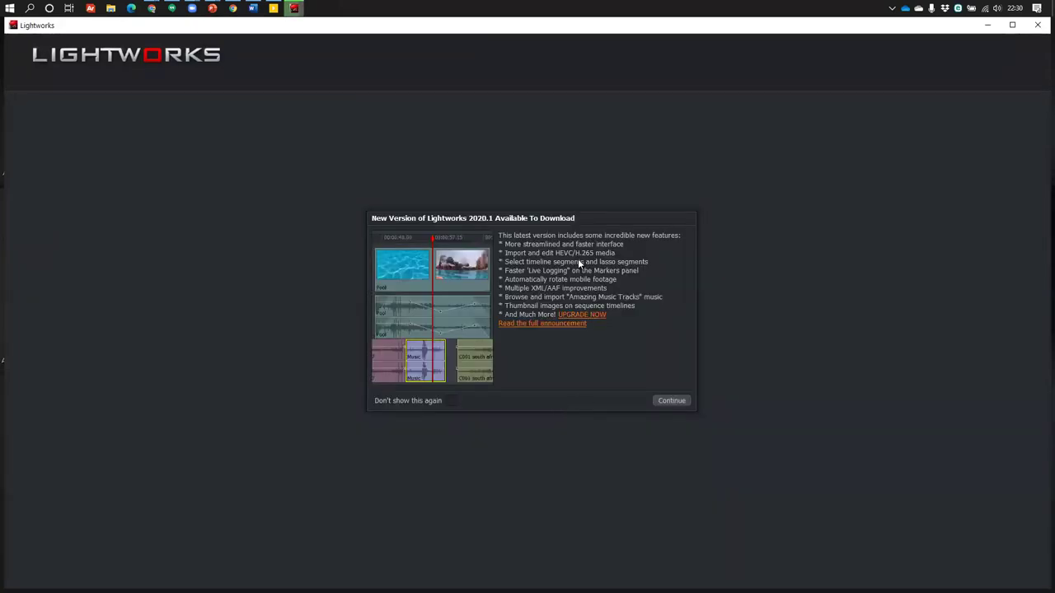
Dismiss the Lightworks 2020.1 new-version notice with Continue
left_click(673, 401)
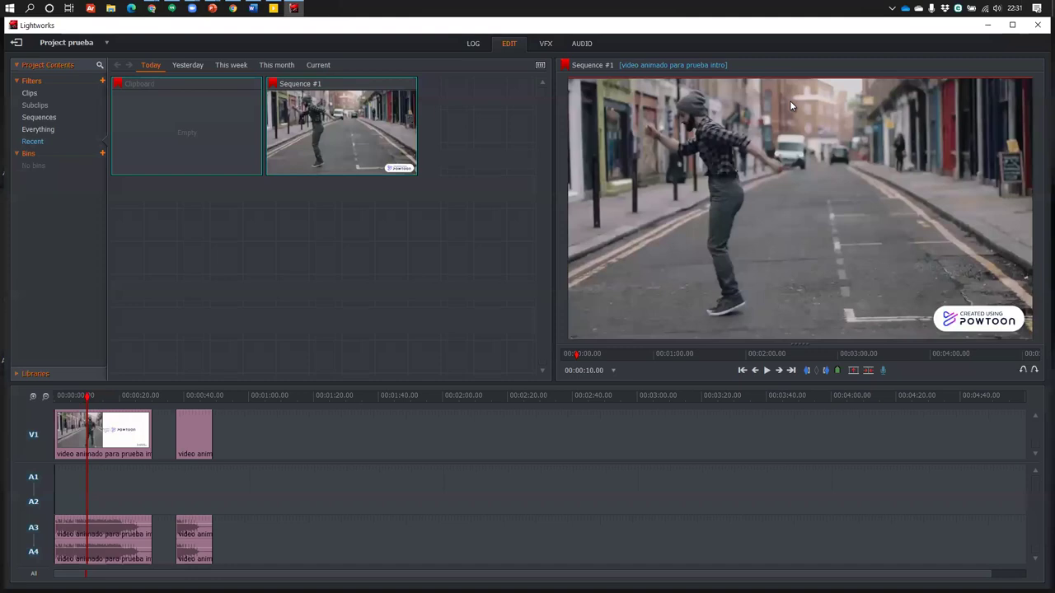
Hide Lightworks with Win+D so the desktop shortcuts show
key("super+d")
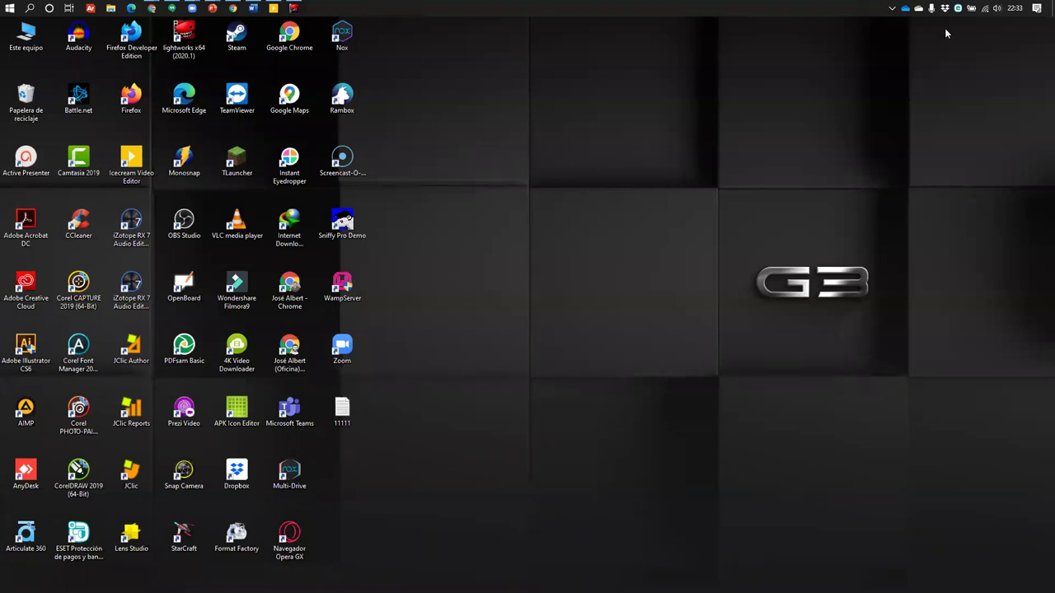
Search 'miaulas' in a new Chrome tab and open the Mil Aulas site from the results
mouse_move(152, 8)
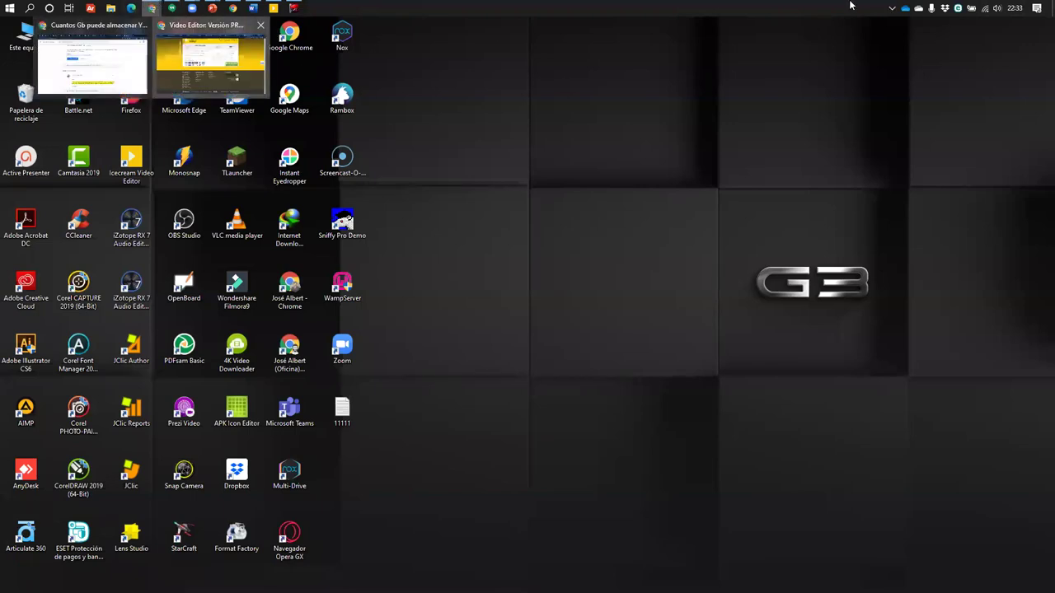
left_click(236, 86)
left_click(945, 26)
type("miua")
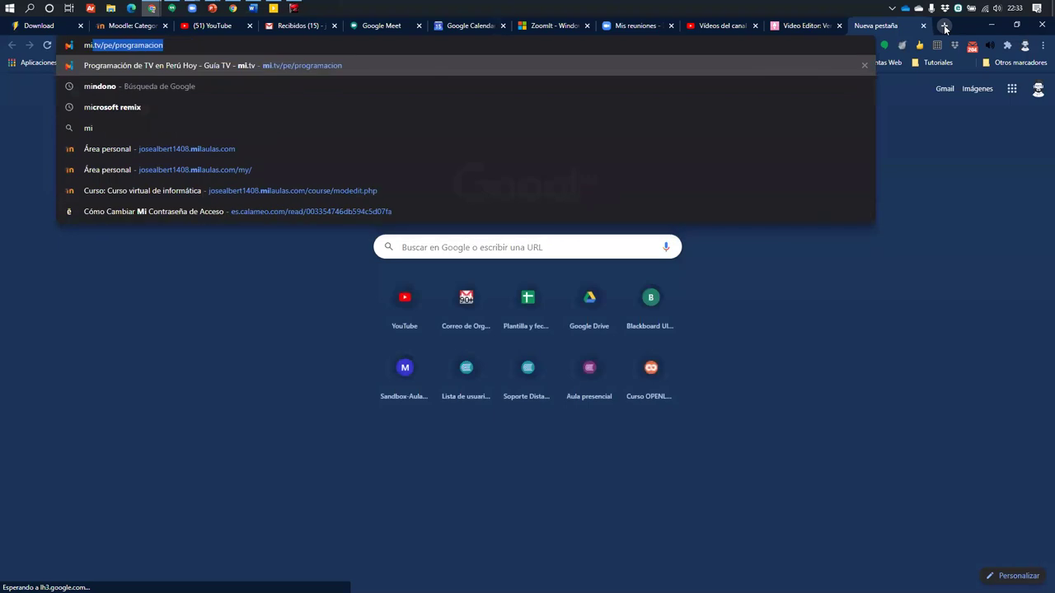
key("BackSpace")
key("BackSpace")
type("aulas")
key("Return")
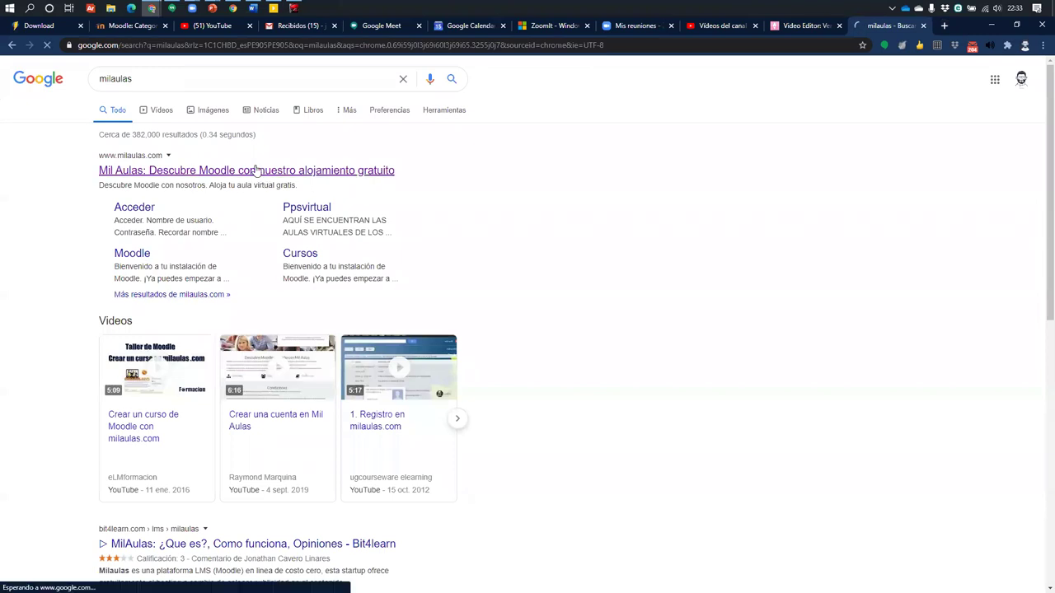
left_click(202, 175)
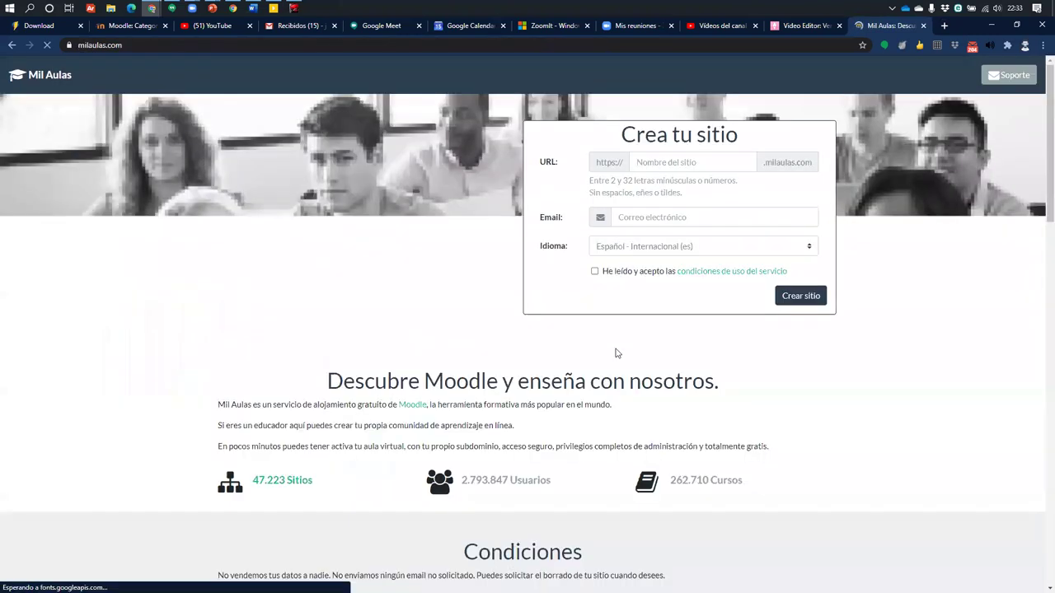
Highlight and arrow the free plan's 2 GB storage limit, then clear the annotations
scroll(395, 352, "down", 6)
scroll(395, 352, "down", 4)
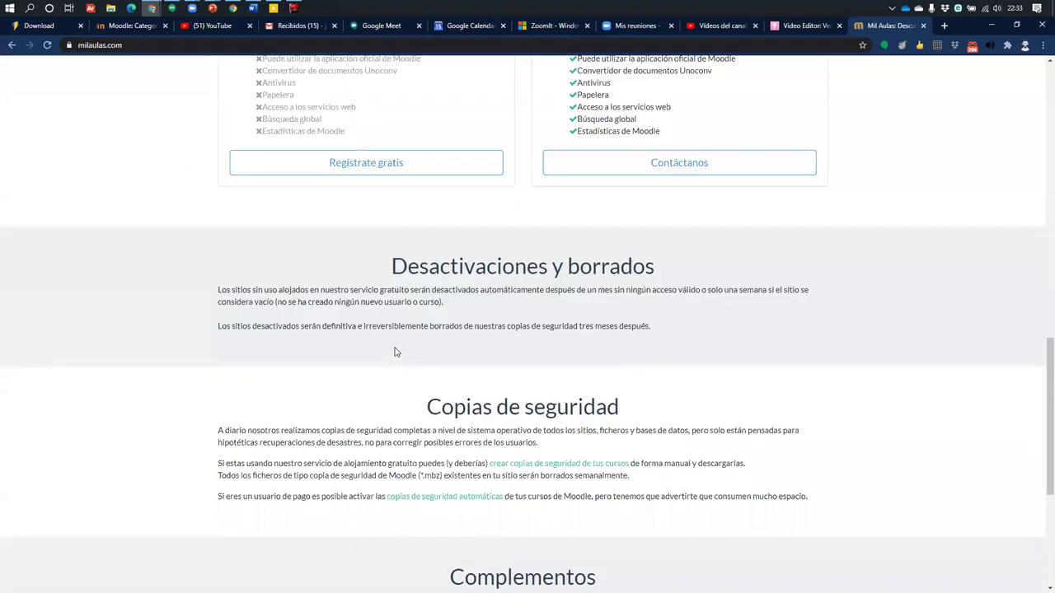
scroll(395, 352, "up", 3)
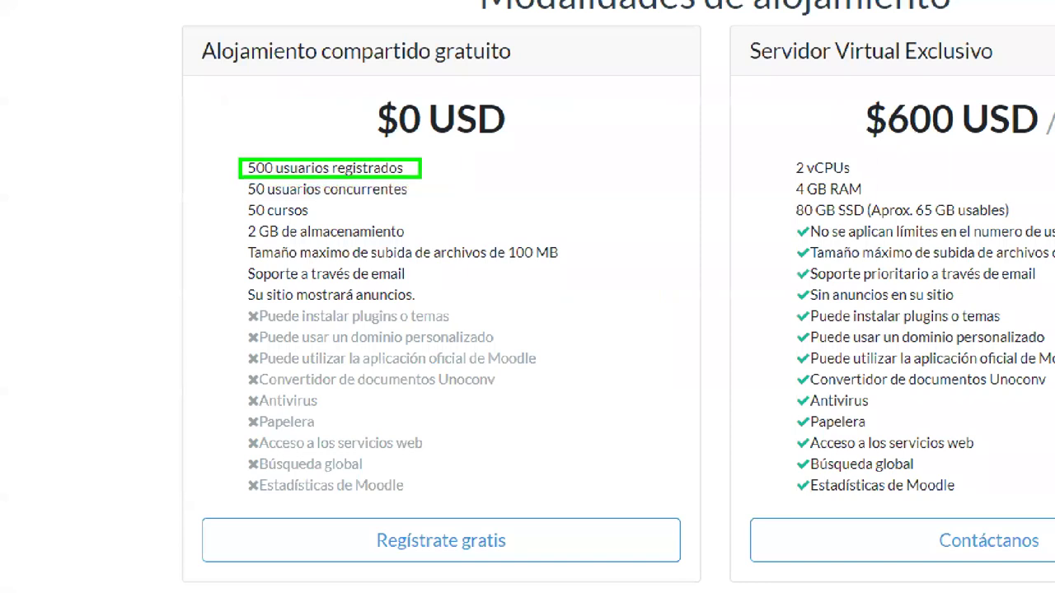
left_click_drag(249, 219, 413, 239)
left_click_drag(530, 173, 412, 231)
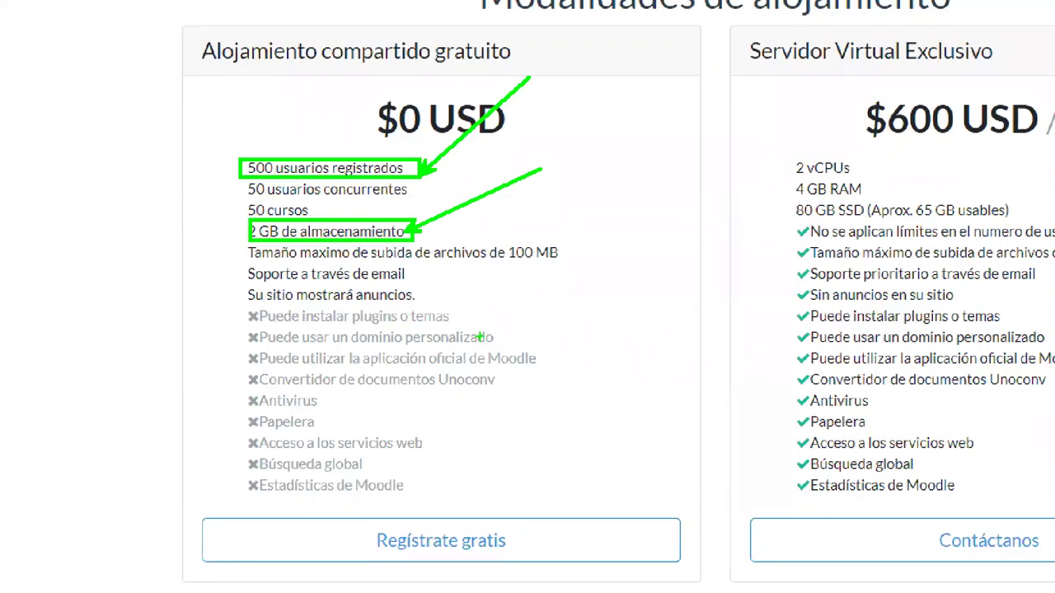
key("Escape")
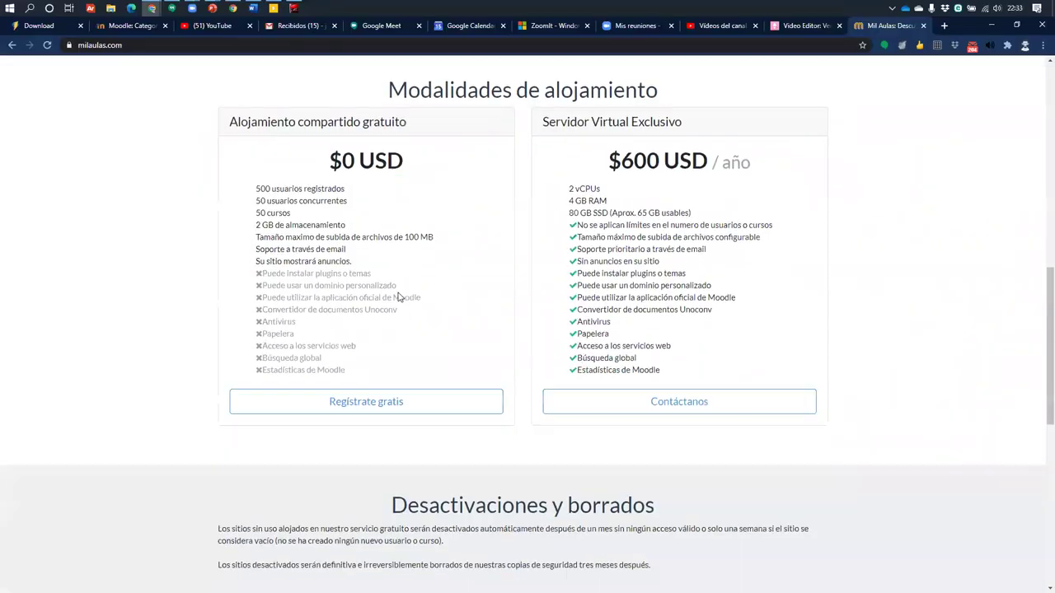
Scroll down and zoom in on the Desactivaciones y borrados policy
scroll(398, 296, "down", 3)
scroll(397, 297, "down", 2)
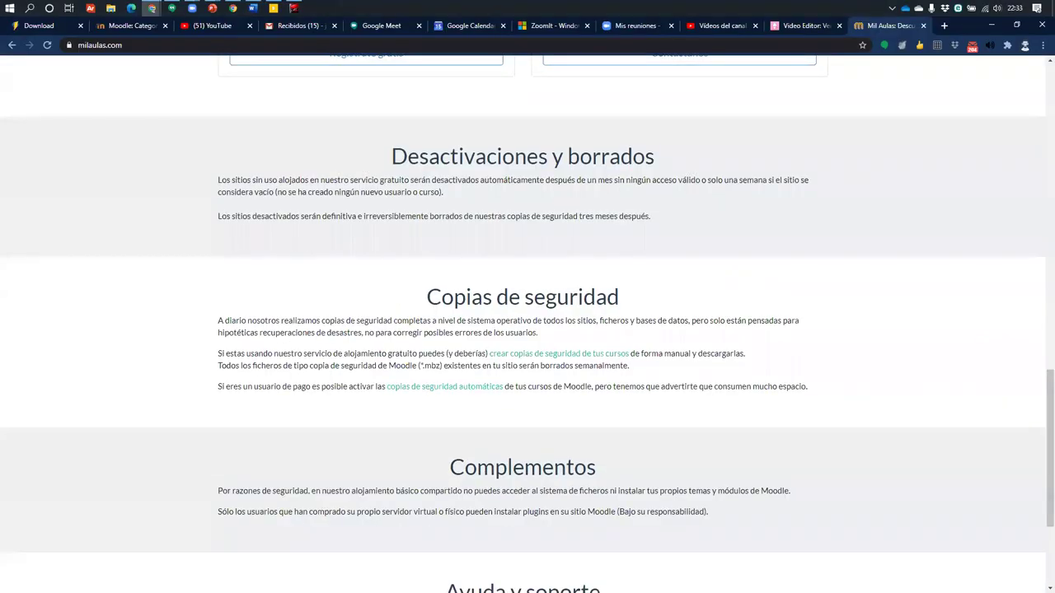
key("ctrl+1")
scroll(418, 254, "down", 3)
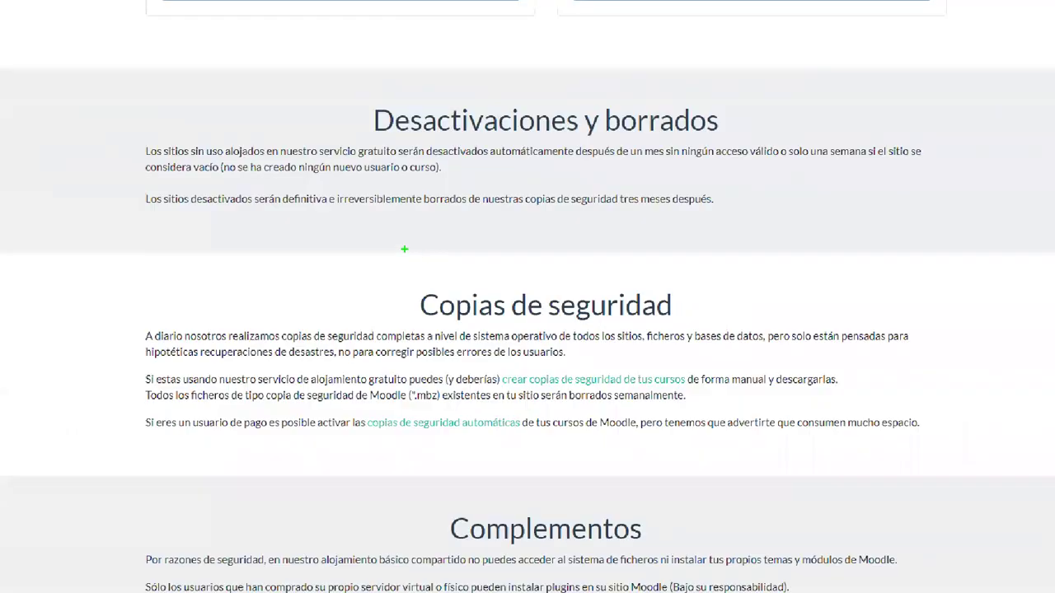
mouse_move(138, 132)
left_mouse_down()
mouse_move(173, 156)
mouse_move(942, 184)
left_mouse_up()
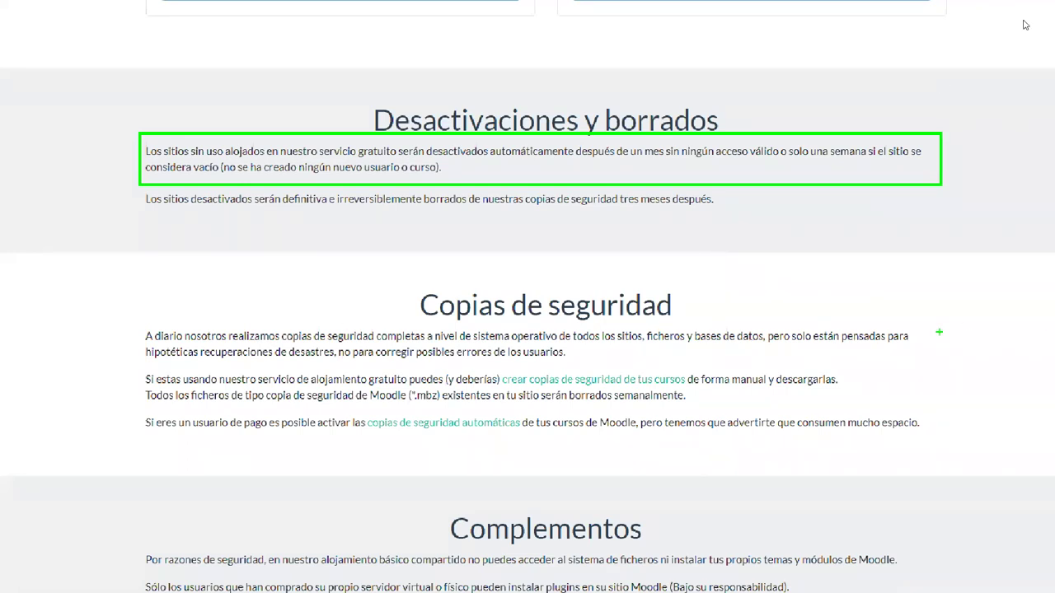
key("Escape")
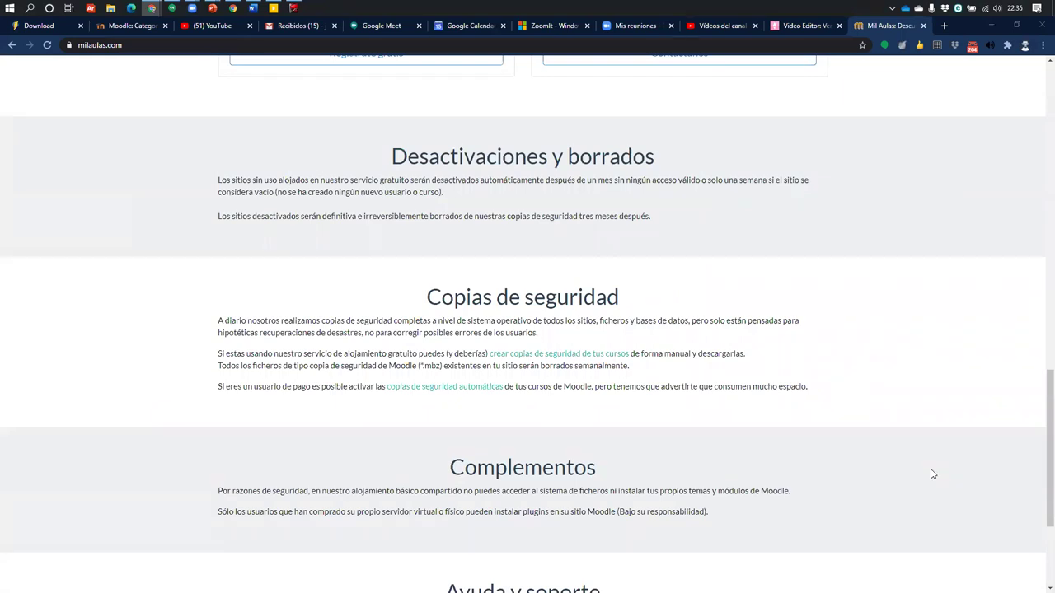
scroll(932, 474, "down", 2)
scroll(319, 289, "up", 3)
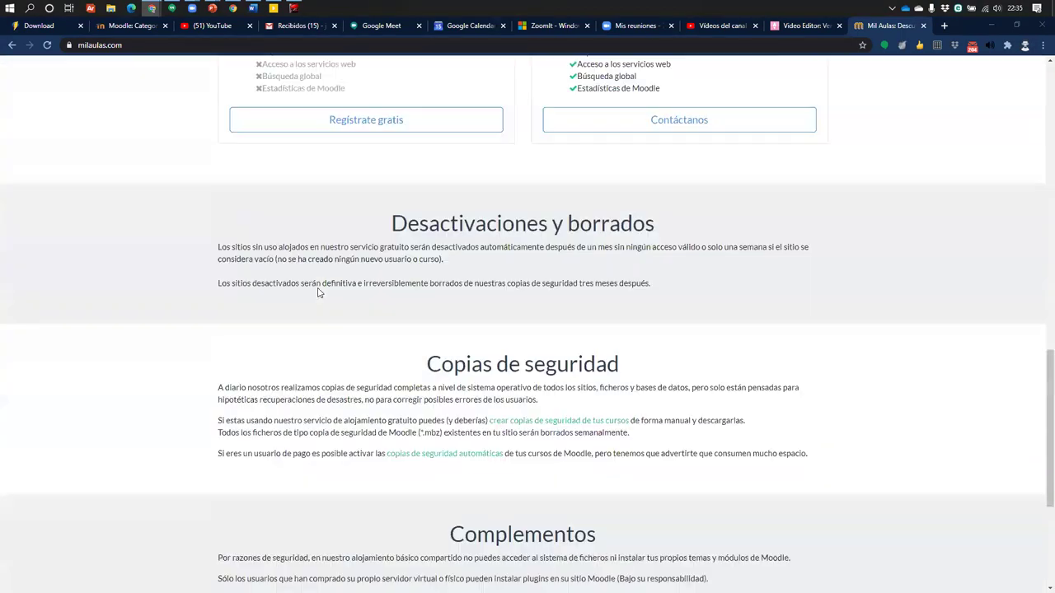
scroll(319, 292, "down", 3)
scroll(319, 293, "up", 2)
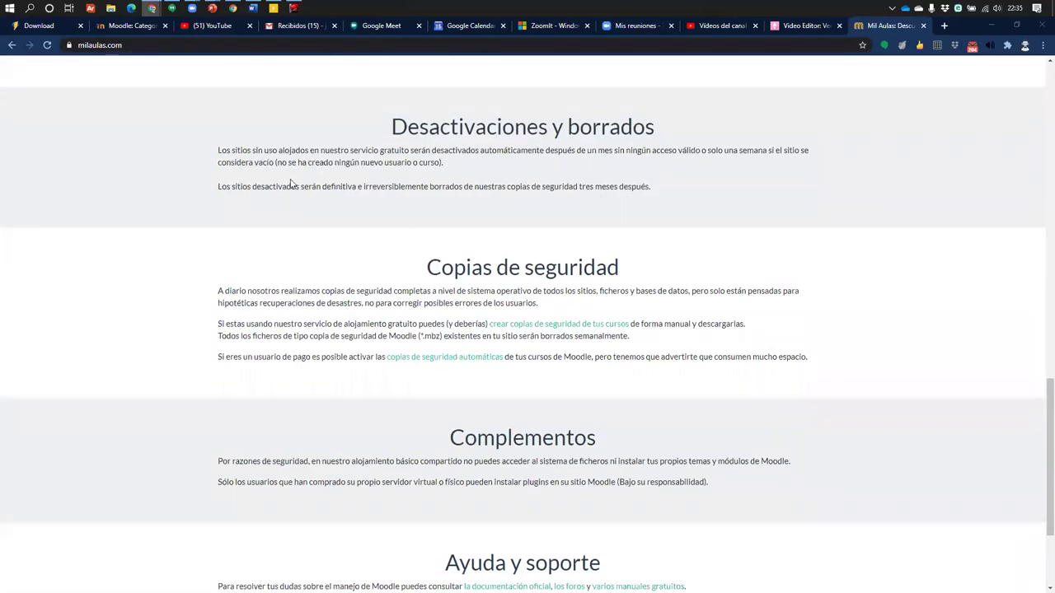
scroll(290, 183, "down", 1)
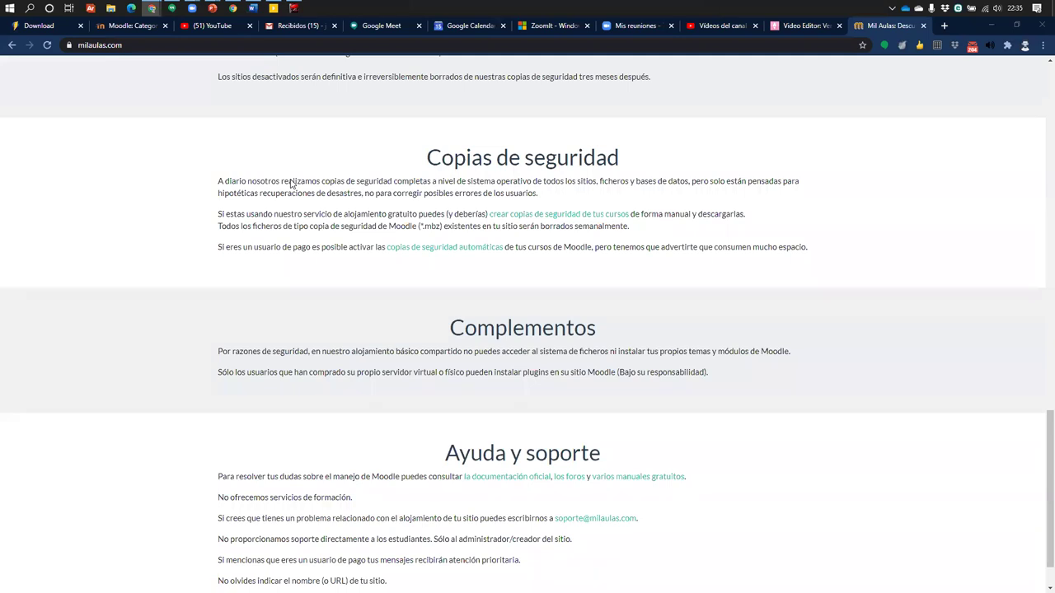
scroll(290, 183, "down", 1)
scroll(291, 185, "up", 2)
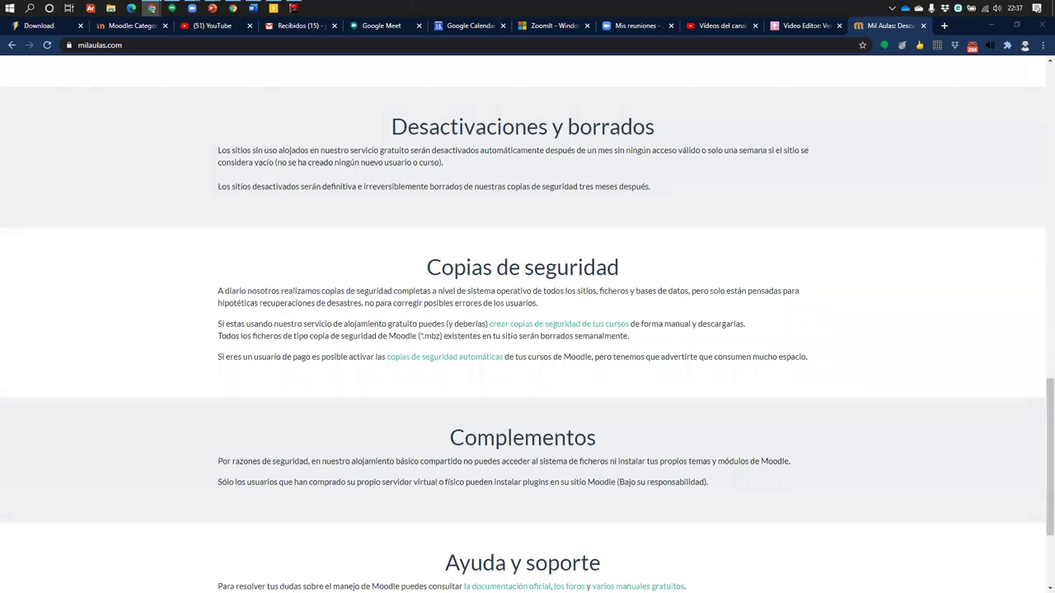
Outline the free $0 USD plan's seven features with a box and arrow, then clear the annotations
scroll(426, 285, "up", 7)
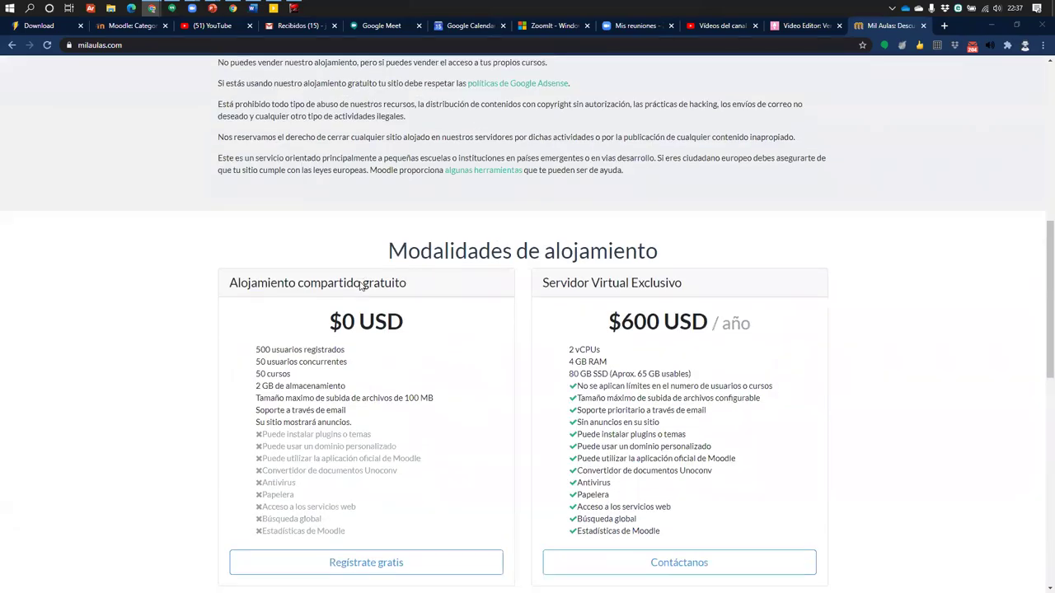
scroll(360, 286, "down", 1)
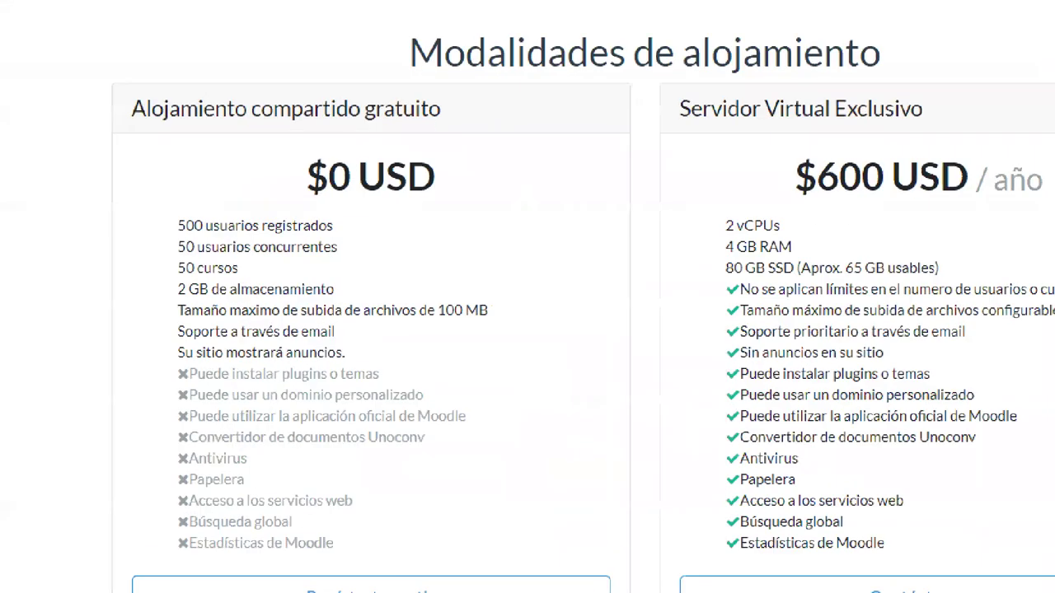
mouse_move(175, 166)
left_mouse_down()
mouse_move(535, 318)
mouse_move(536, 332)
left_mouse_up()
left_click_drag(507, 211, 647, 64)
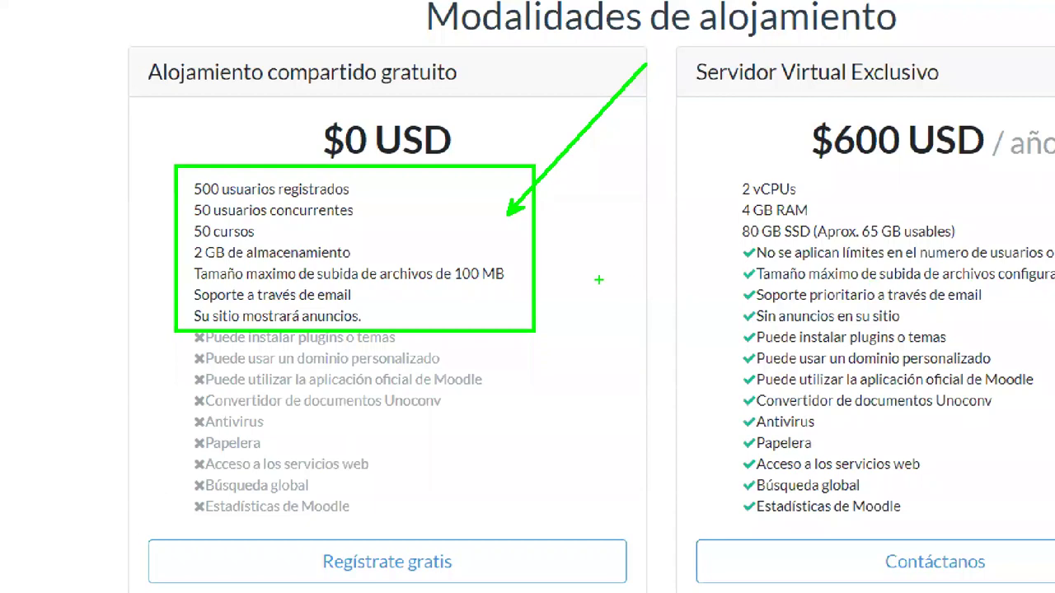
key("Escape")
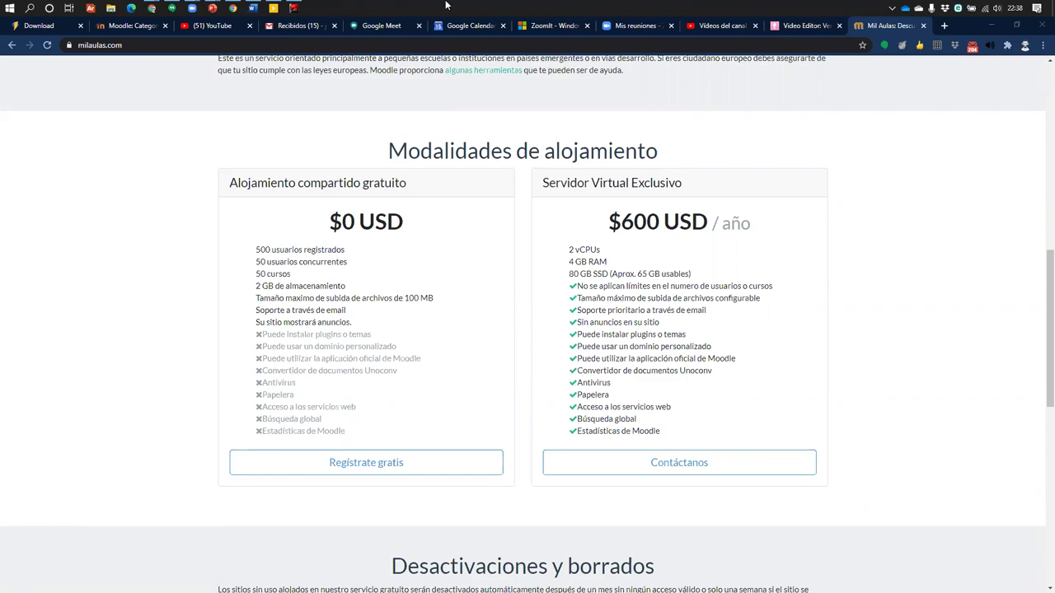
left_click(295, 9)
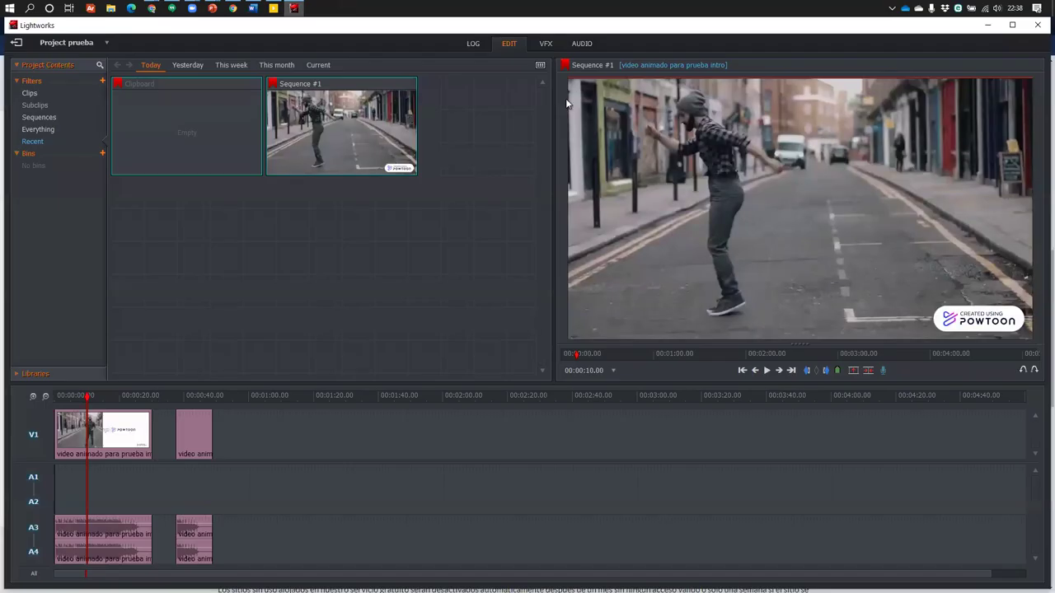
left_click(541, 44)
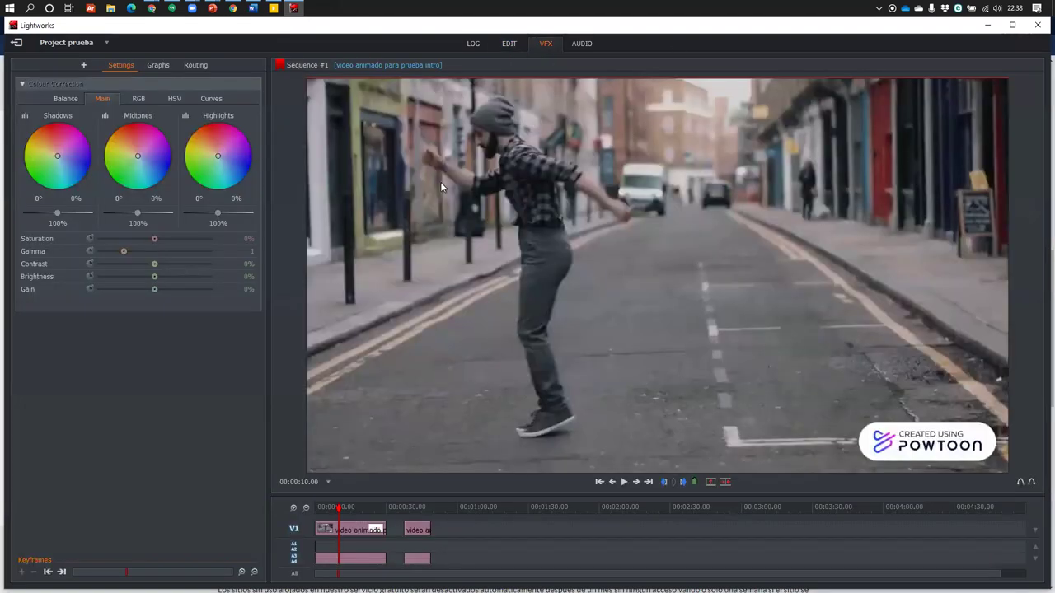
left_click(582, 44)
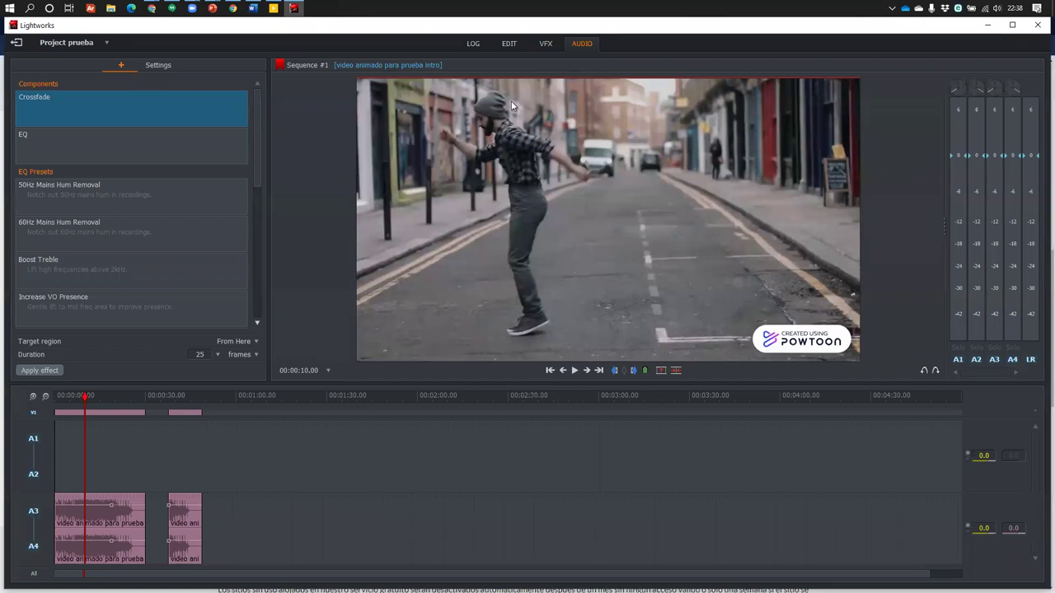
left_click(548, 47)
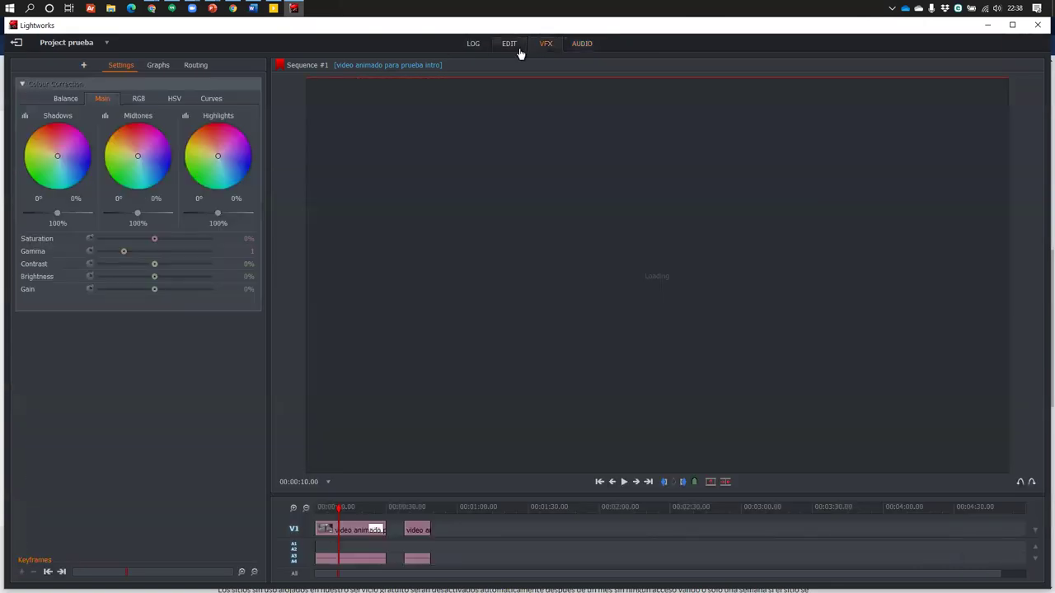
left_click(505, 46)
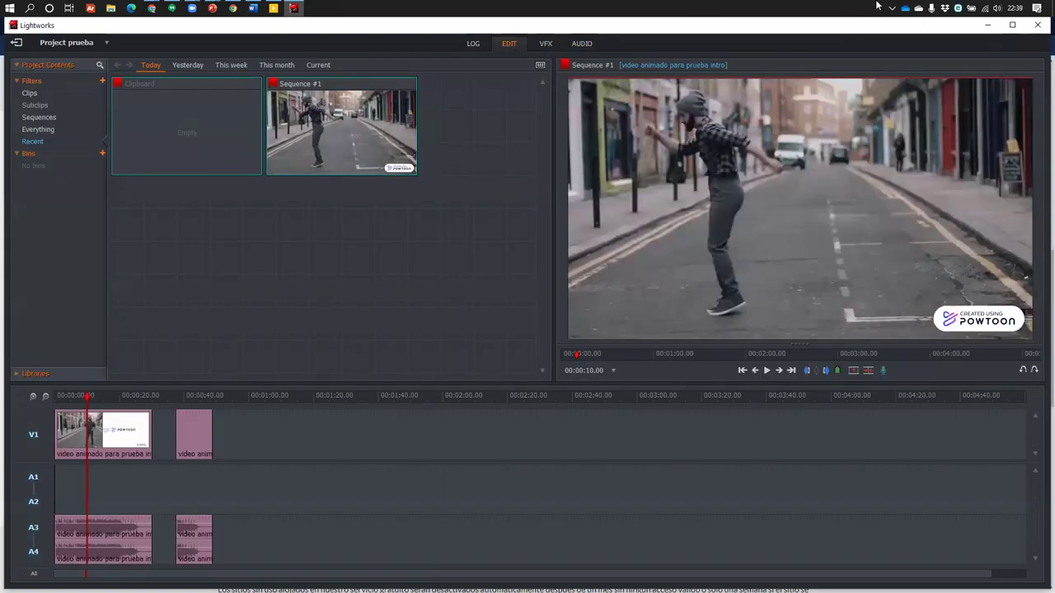
left_click(295, 9)
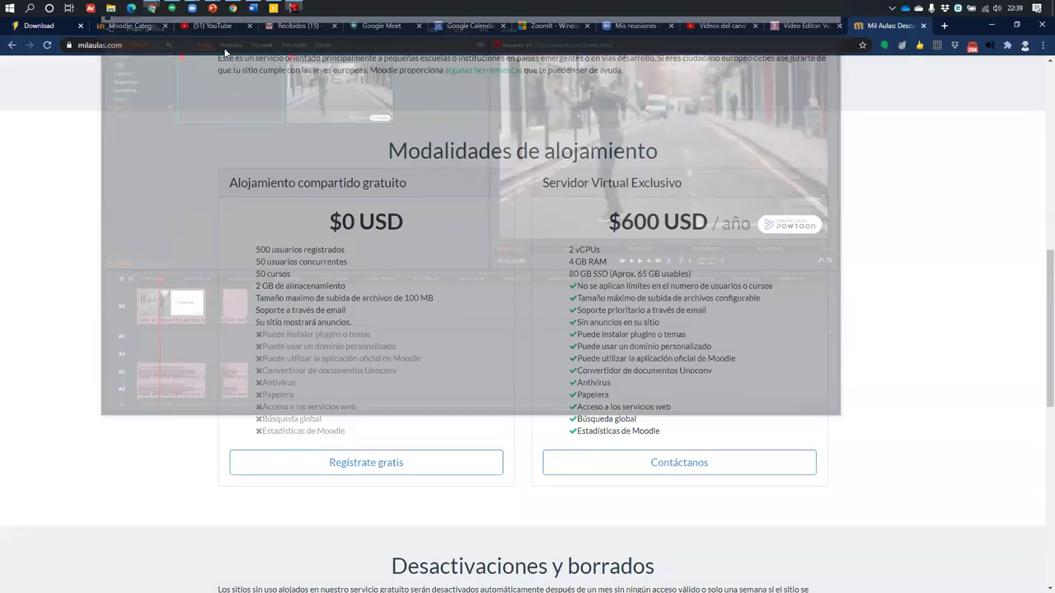
mouse_move(213, 8)
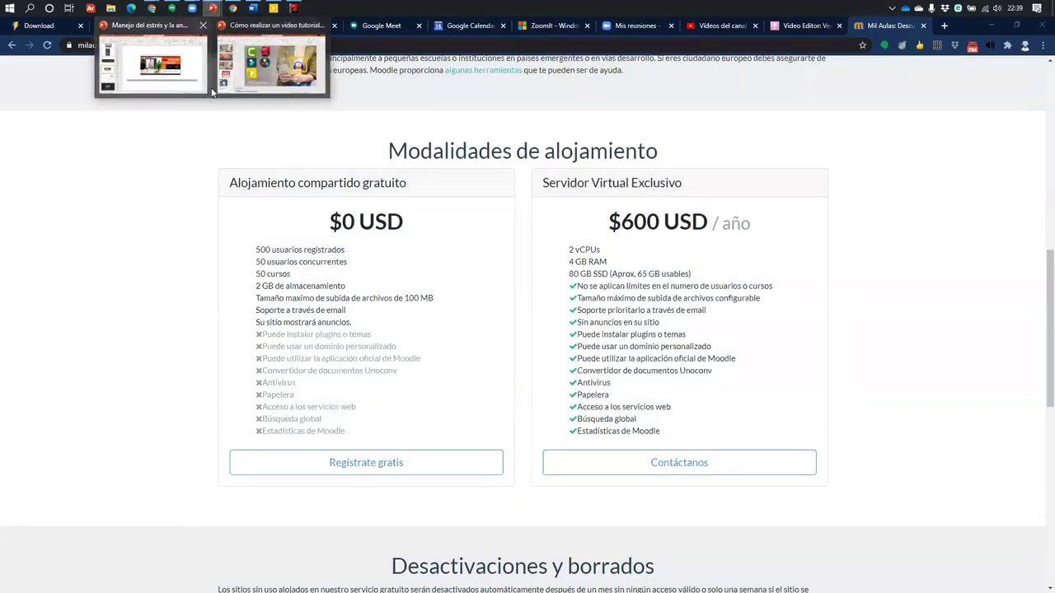
Select the DaVinci Resolve web address in slide 5's notes, then return to Chrome
left_click(140, 83)
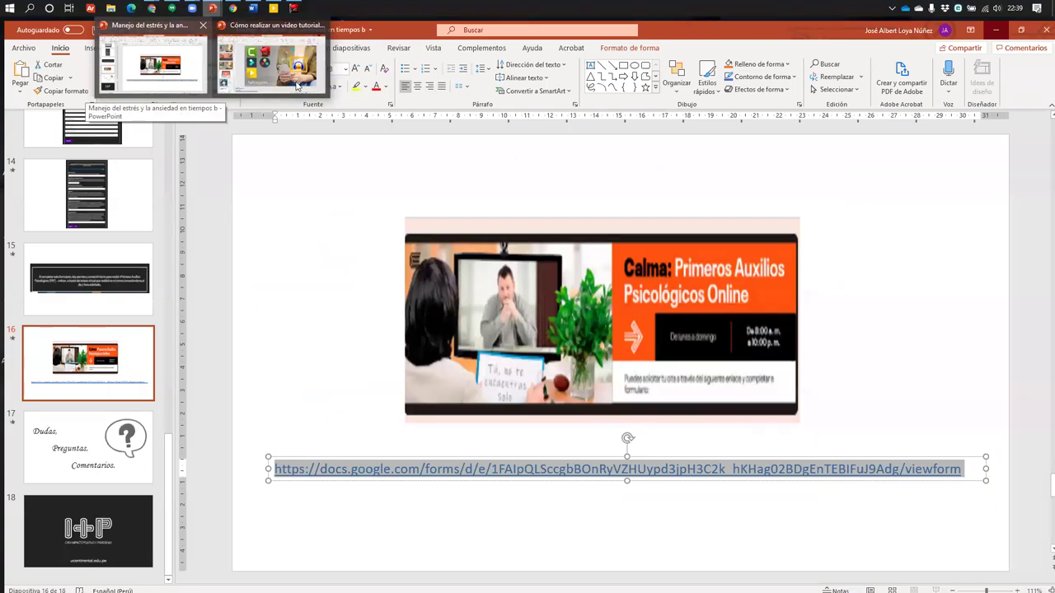
key("alt+Tab")
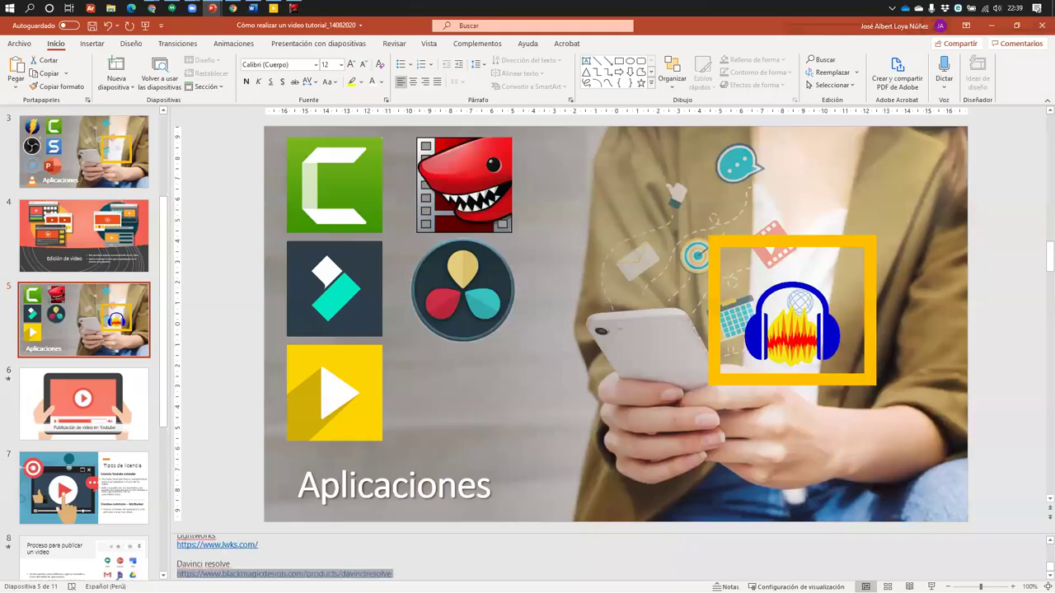
left_click_drag(394, 574, 187, 572)
key("ctrl+c")
mouse_move(155, 8)
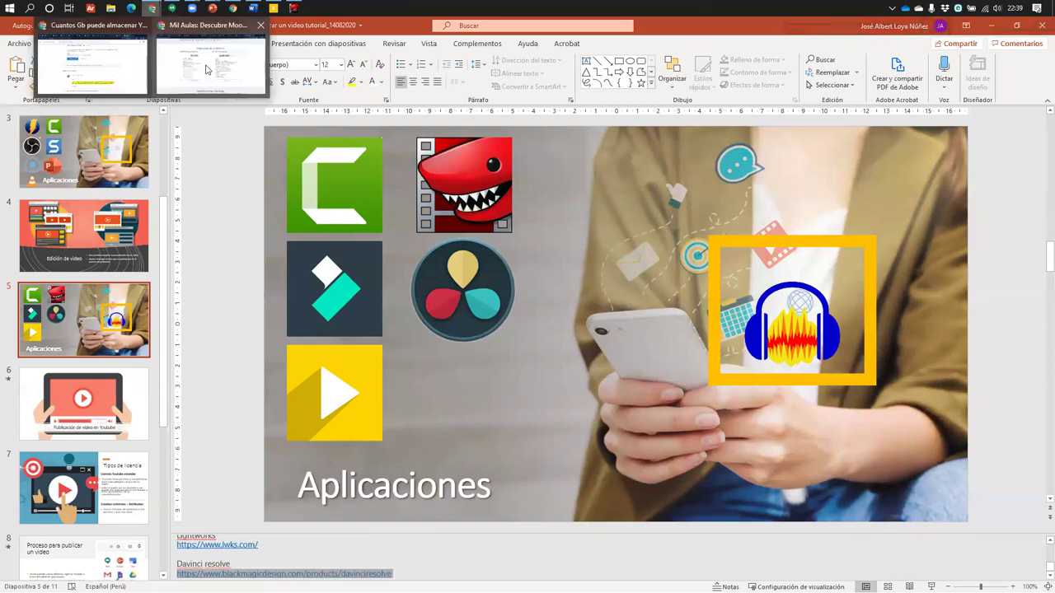
left_click(208, 67)
Load the pasted DaVinci Resolve address in a new tab and scroll through the product page
left_click(944, 25)
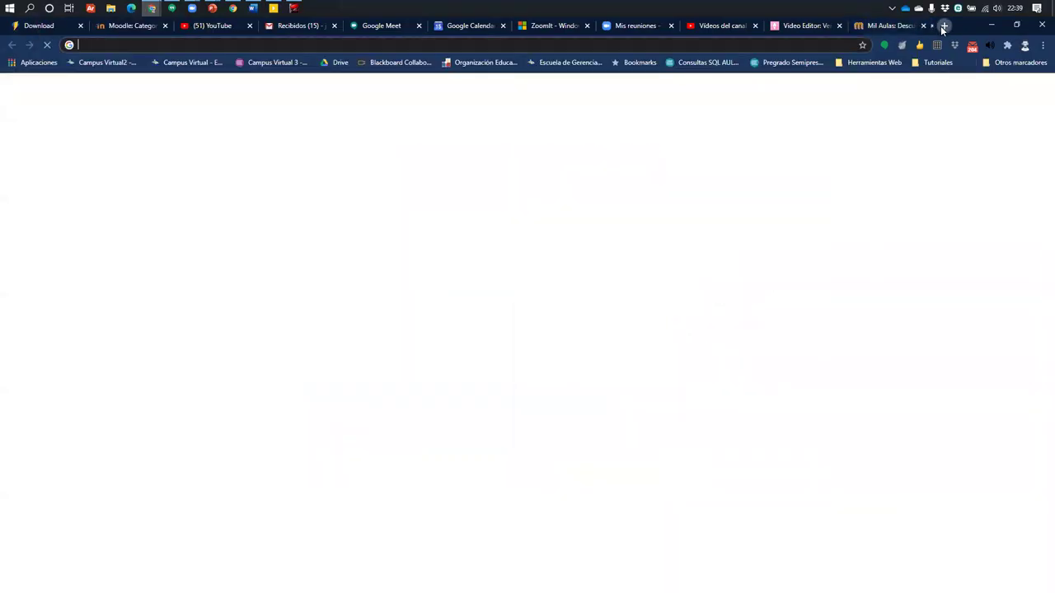
key("ctrl+v")
key("Return")
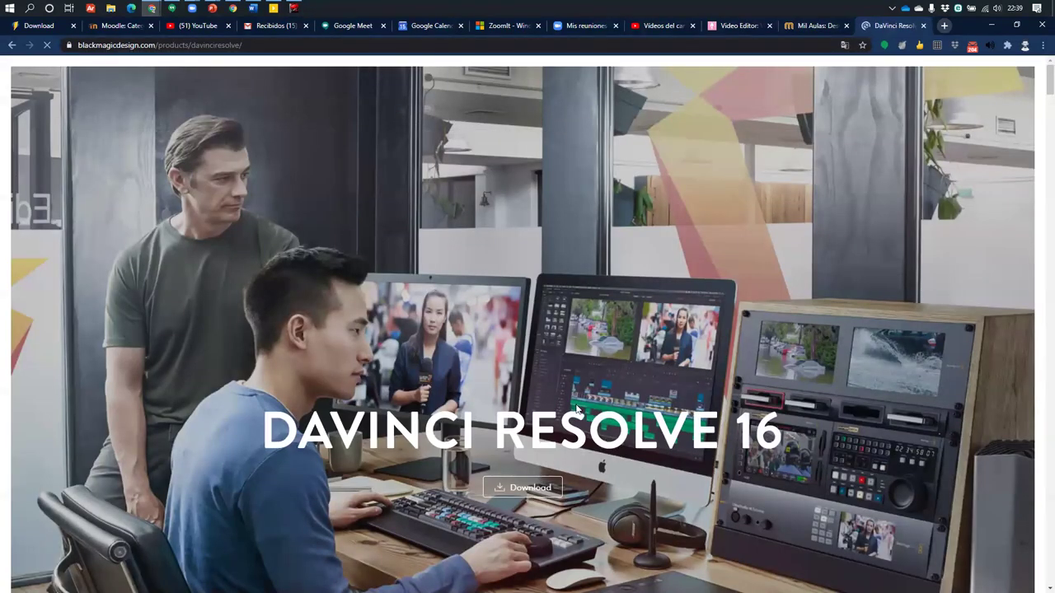
scroll(322, 264, "down", 1)
scroll(322, 264, "down", 1)
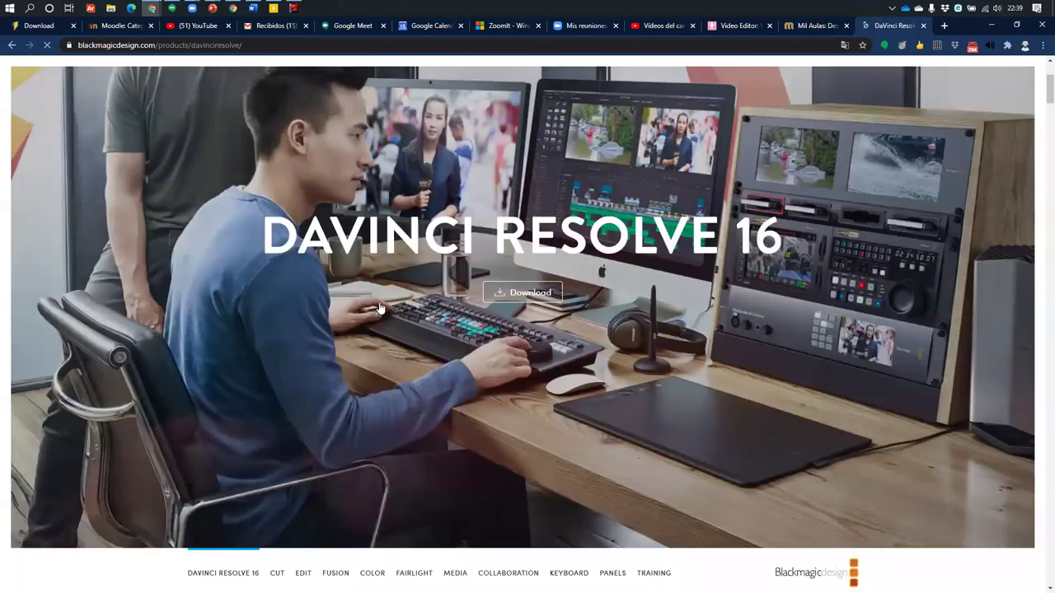
scroll(322, 263, "down", 5)
scroll(552, 309, "down", 3)
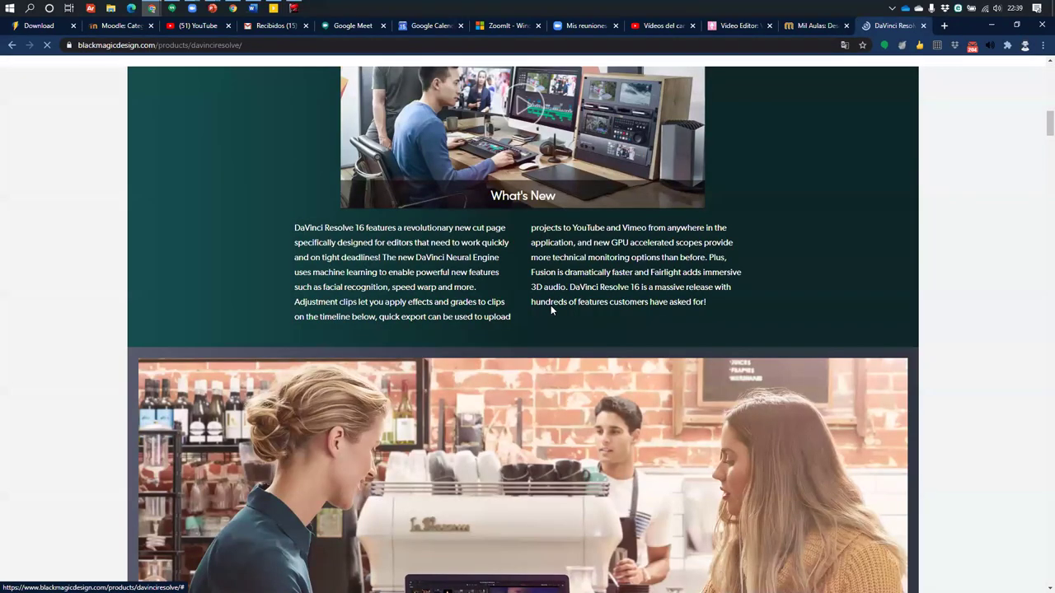
scroll(552, 309, "down", 8)
scroll(552, 309, "down", 8)
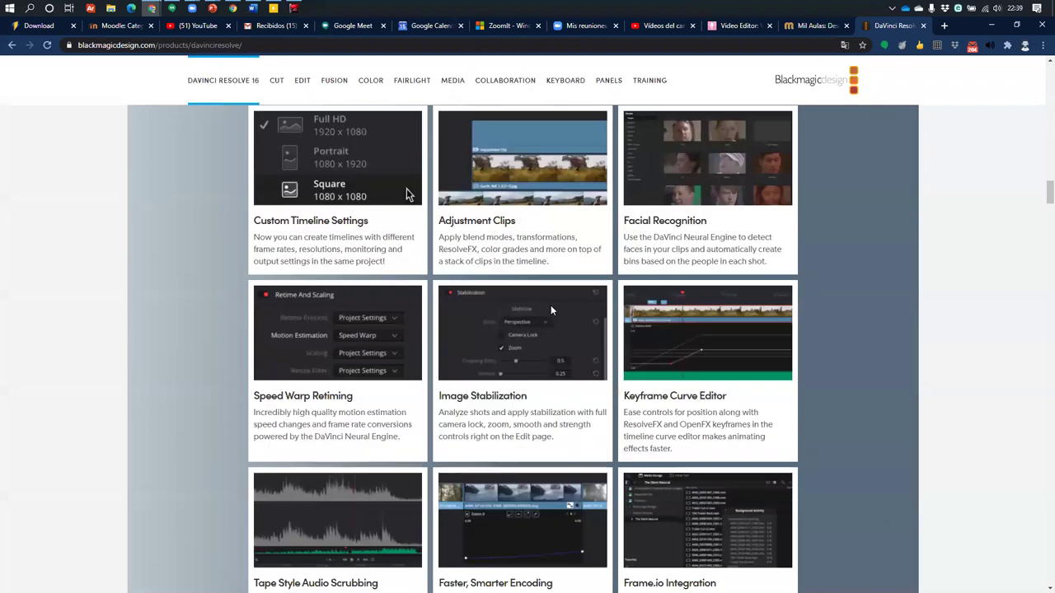
scroll(495, 302, "down", 2)
scroll(589, 448, "down", 7)
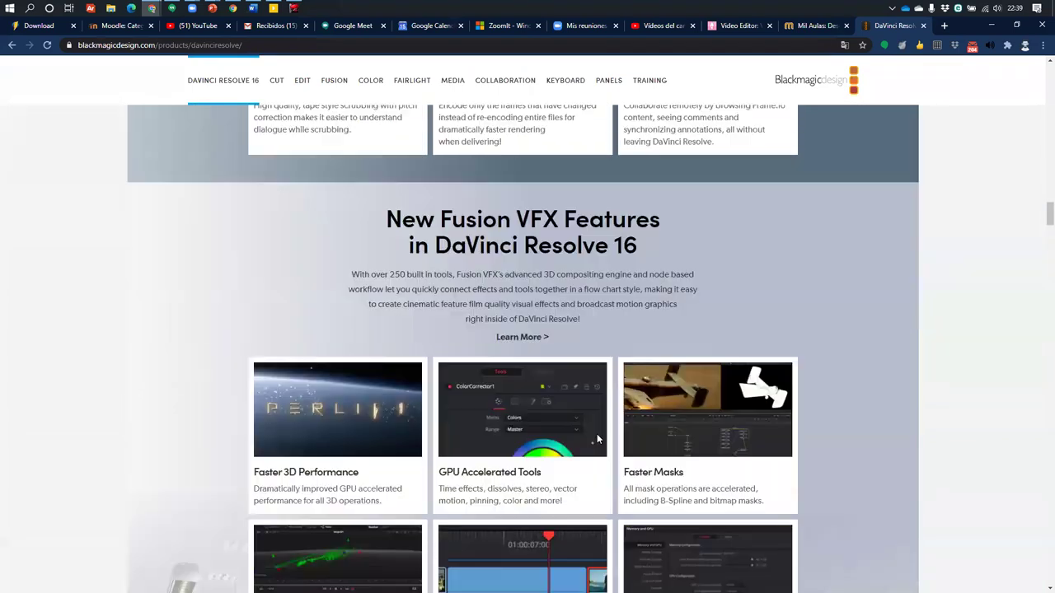
scroll(746, 425, "up", 10)
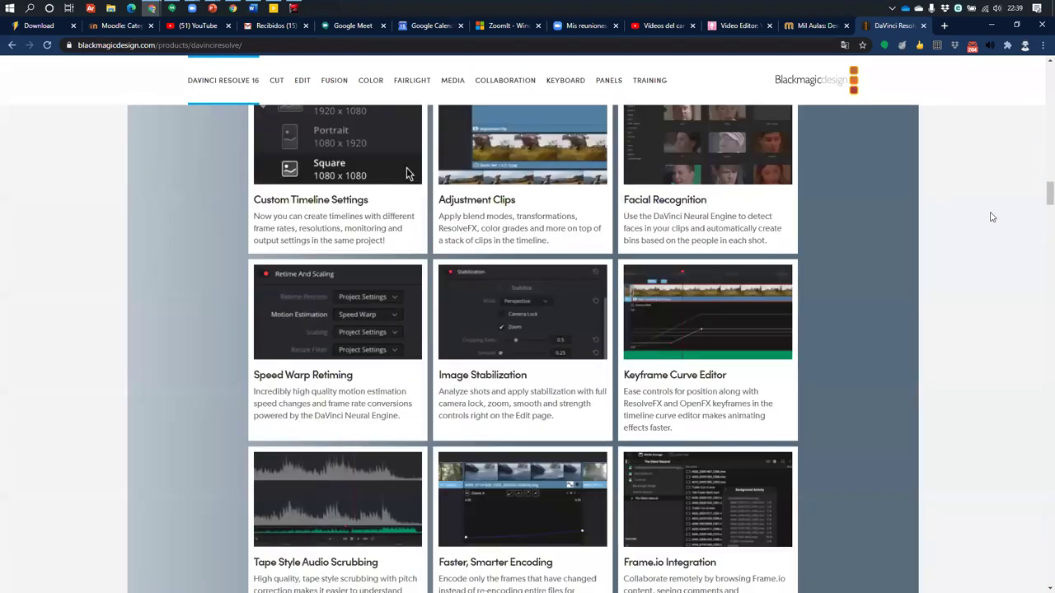
scroll(1039, 80, "up", 2)
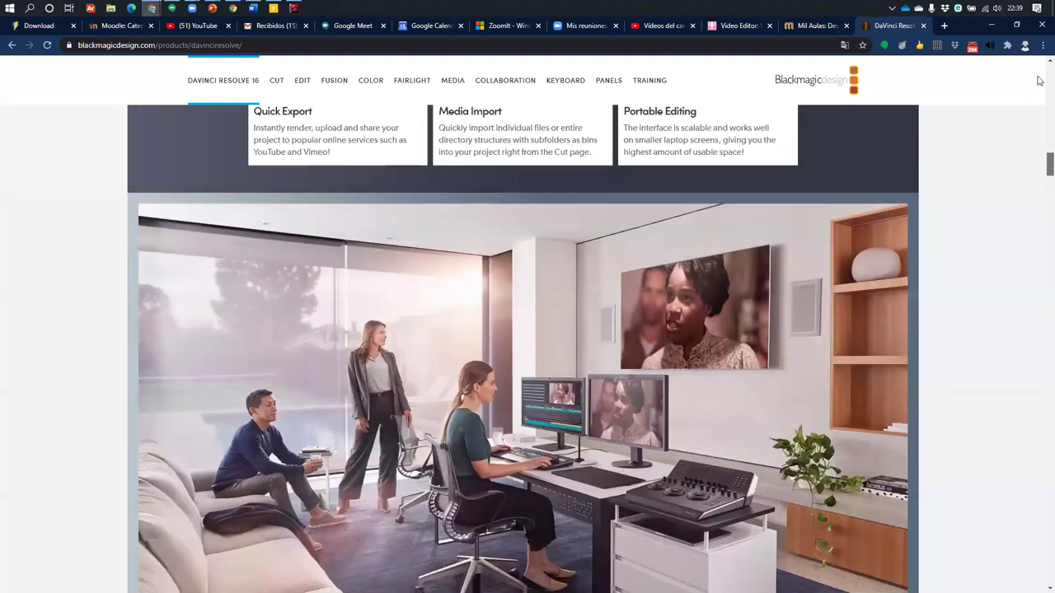
scroll(1040, 80, "up", 10)
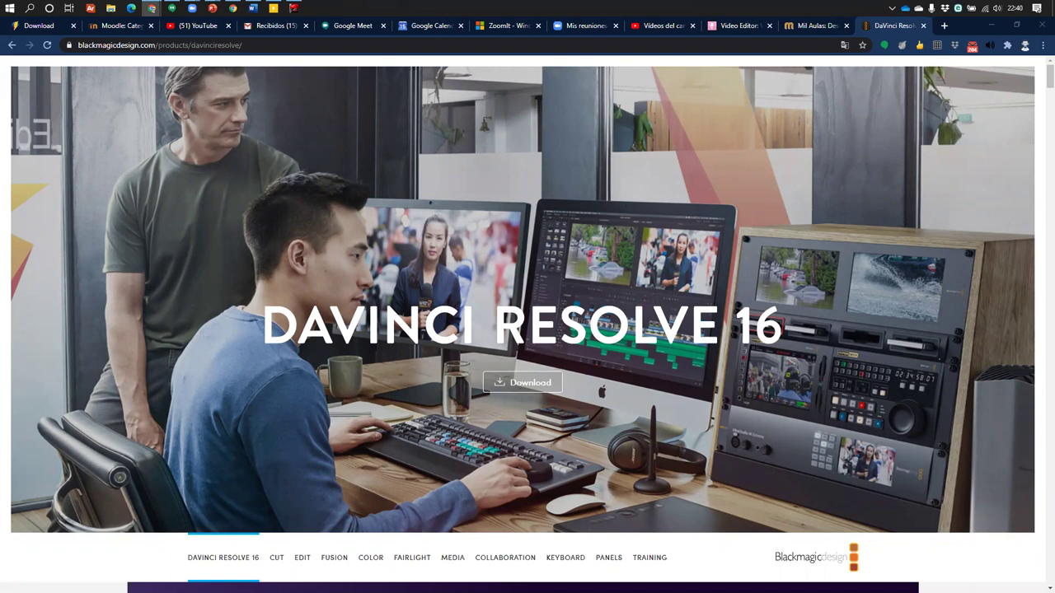
After a brief look at the slide deck, bring up the DaVinci Resolve 16 download options
key("alt+Tab")
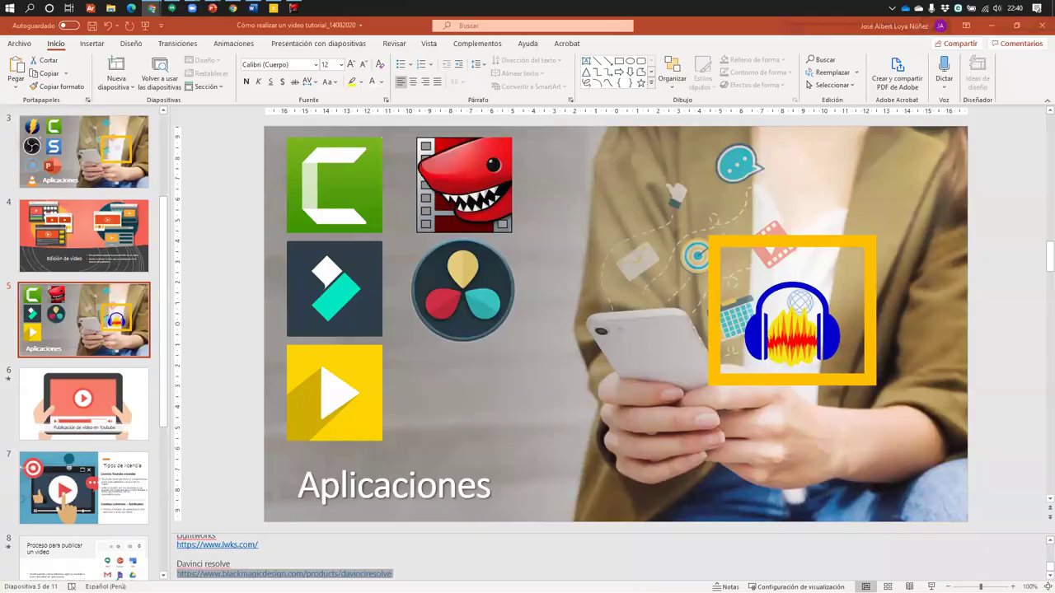
key("alt+Tab")
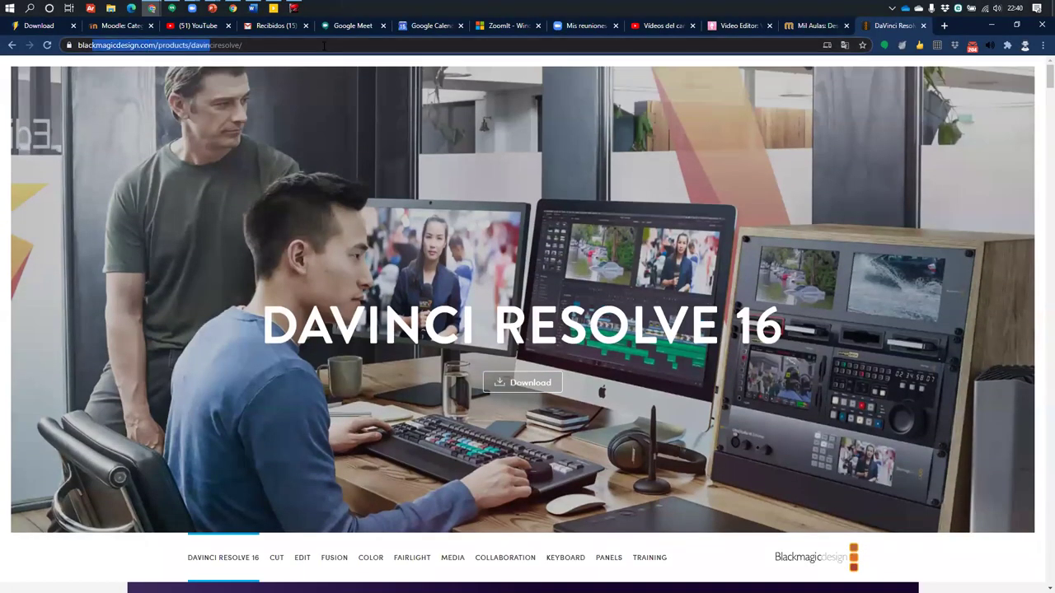
left_click(589, 295)
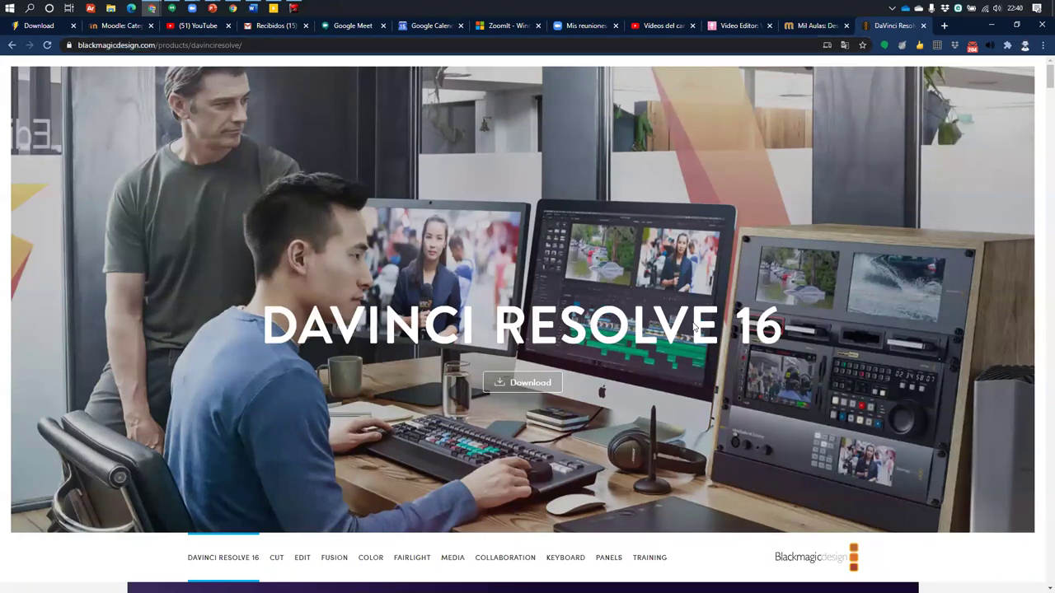
scroll(577, 297, "down", 2)
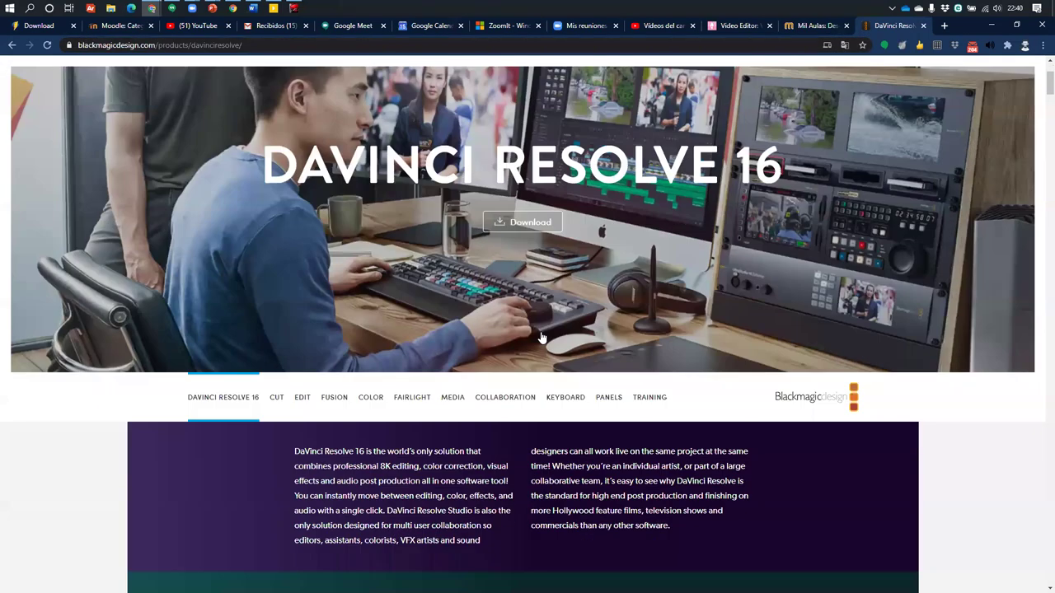
scroll(542, 338, "up", 1)
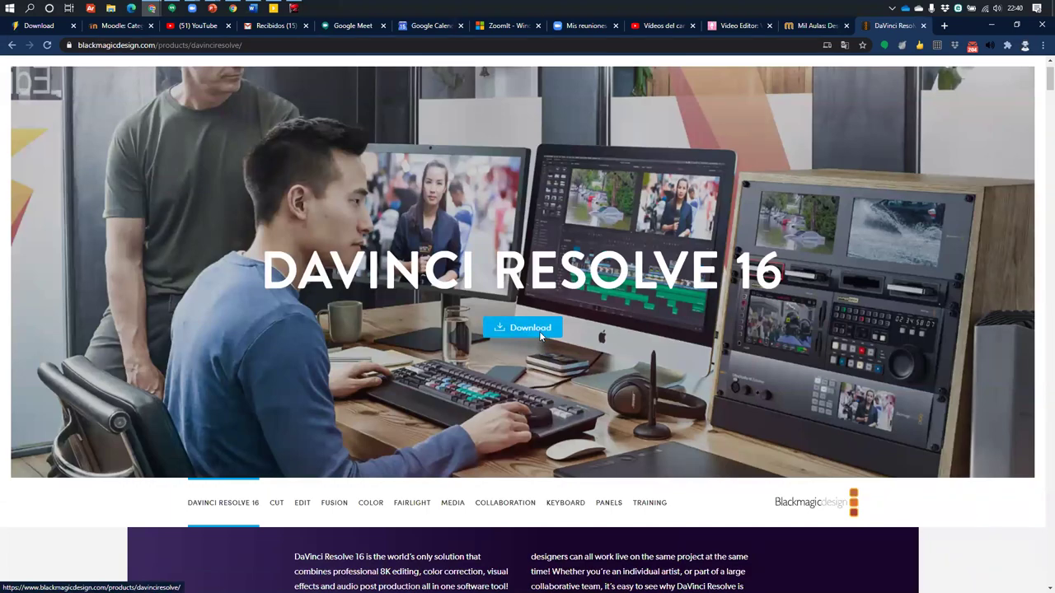
left_click(541, 337)
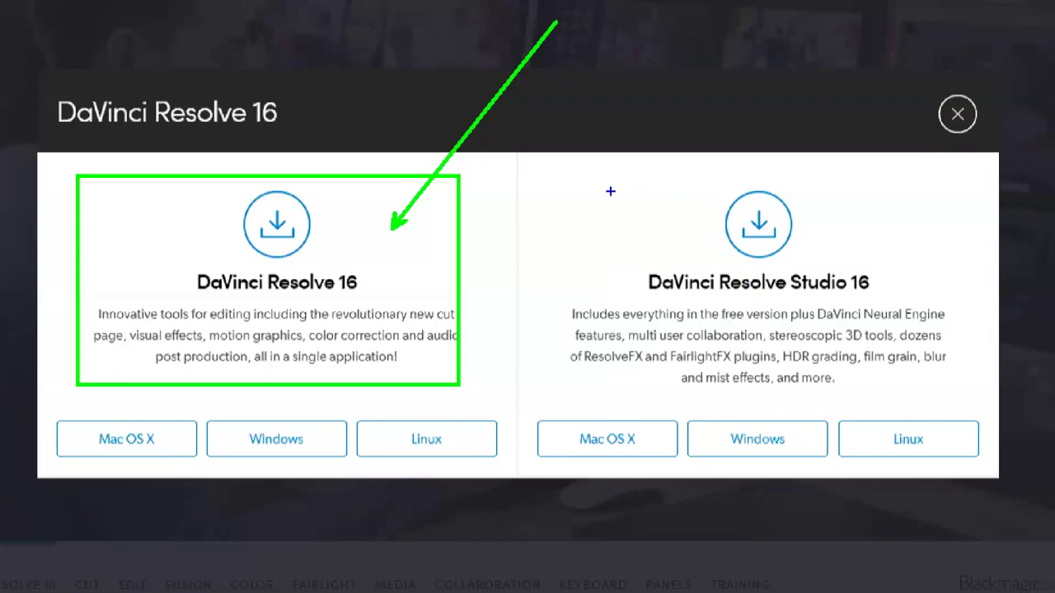
mouse_move(541, 174)
left_mouse_down()
mouse_move(779, 309)
mouse_move(976, 402)
left_mouse_up()
left_click_drag(863, 217, 929, 91)
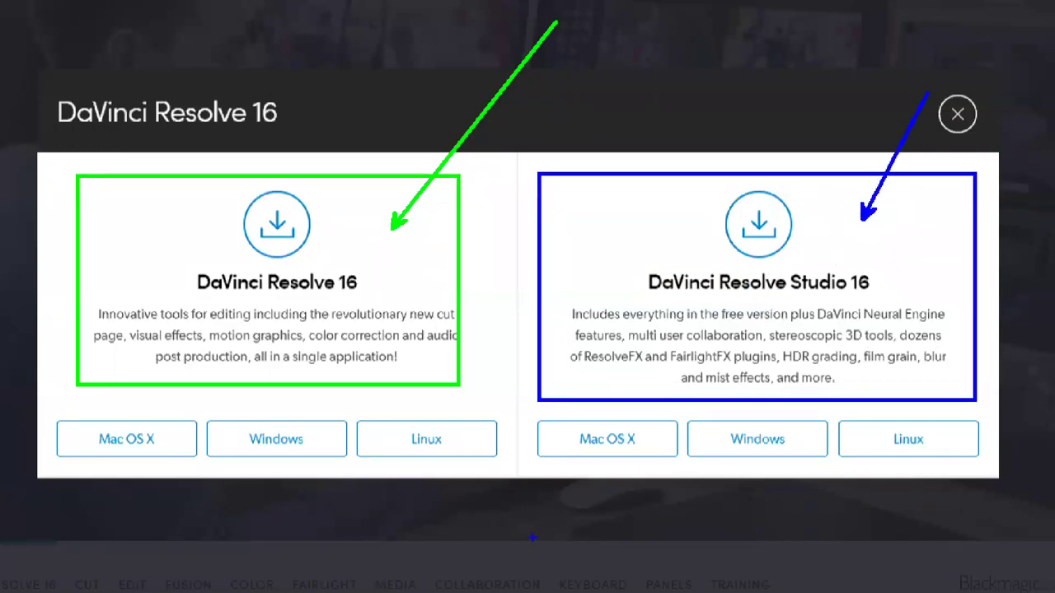
key("Escape")
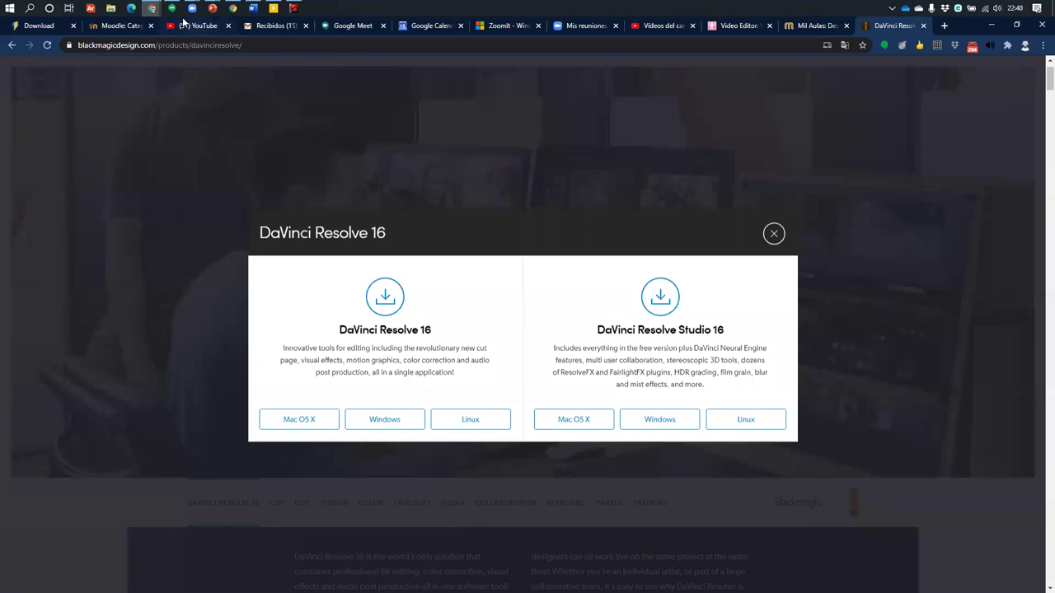
mouse_move(211, 8)
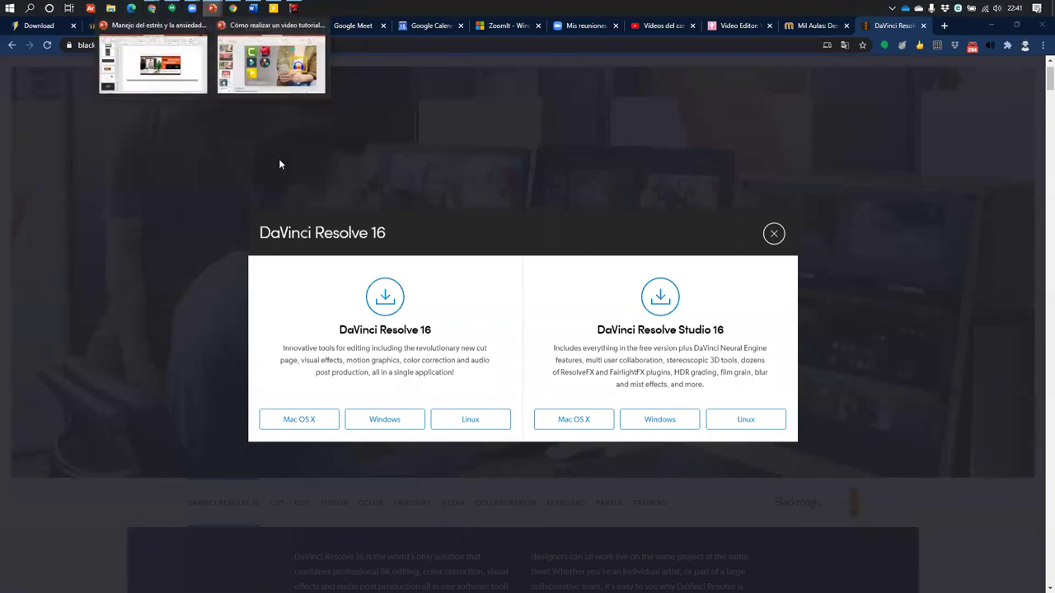
Copy the Lightworks link from the slide notes in PowerPoint
left_click(271, 64)
scroll(245, 559, "up", 1)
triple_click(190, 572)
key("ctrl+c")
Load lwks.com in Chrome and scroll through the Lightworks home page
key("alt+Tab")
left_click(393, 44)
key("ctrl+v")
key("Return")
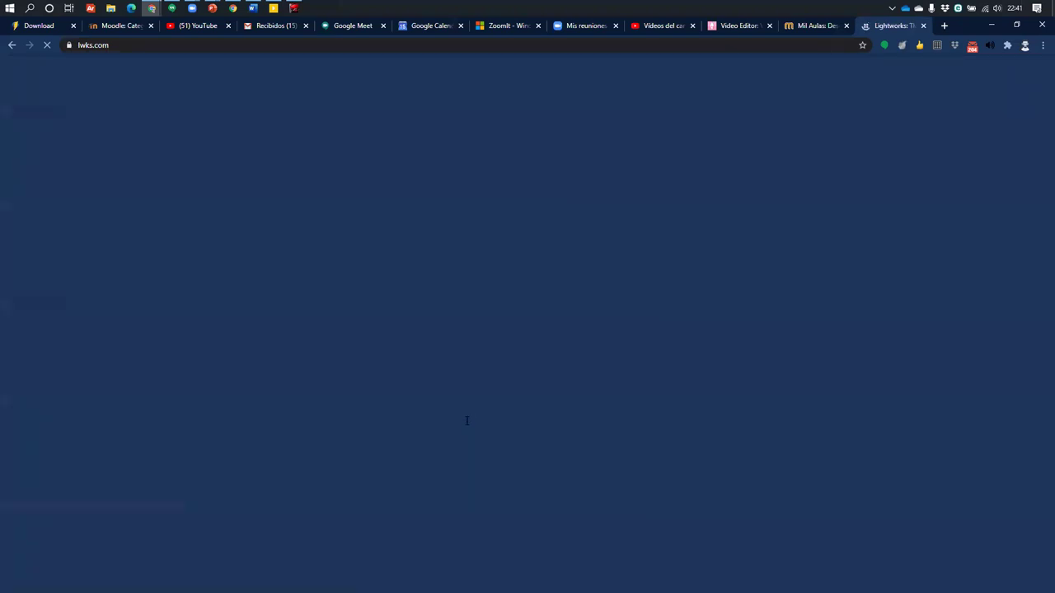
scroll(471, 198, "down", 3)
scroll(471, 198, "up", 3)
scroll(721, 272, "down", 1)
scroll(721, 273, "down", 4)
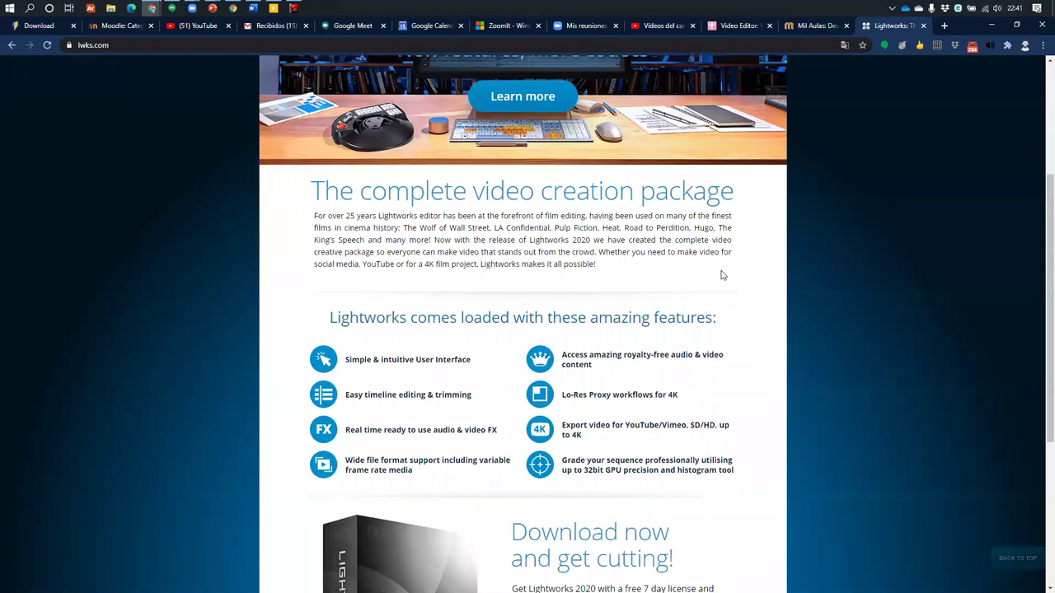
scroll(720, 273, "up", 3)
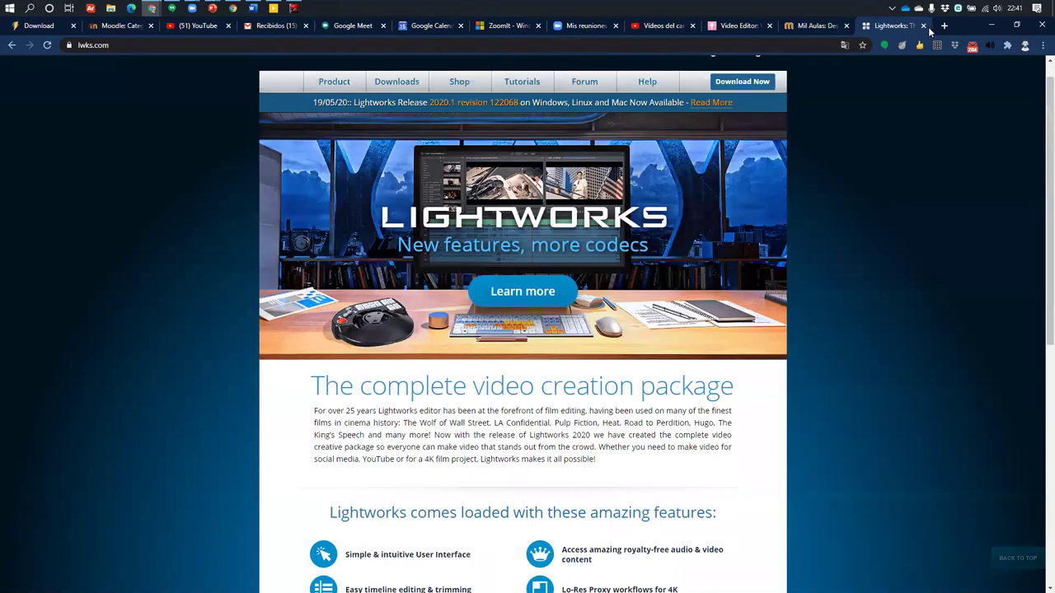
Close the Lightworks tab and select the background photo on slide 5, 'Aplicaciones'
left_click(923, 25)
key("alt+Tab")
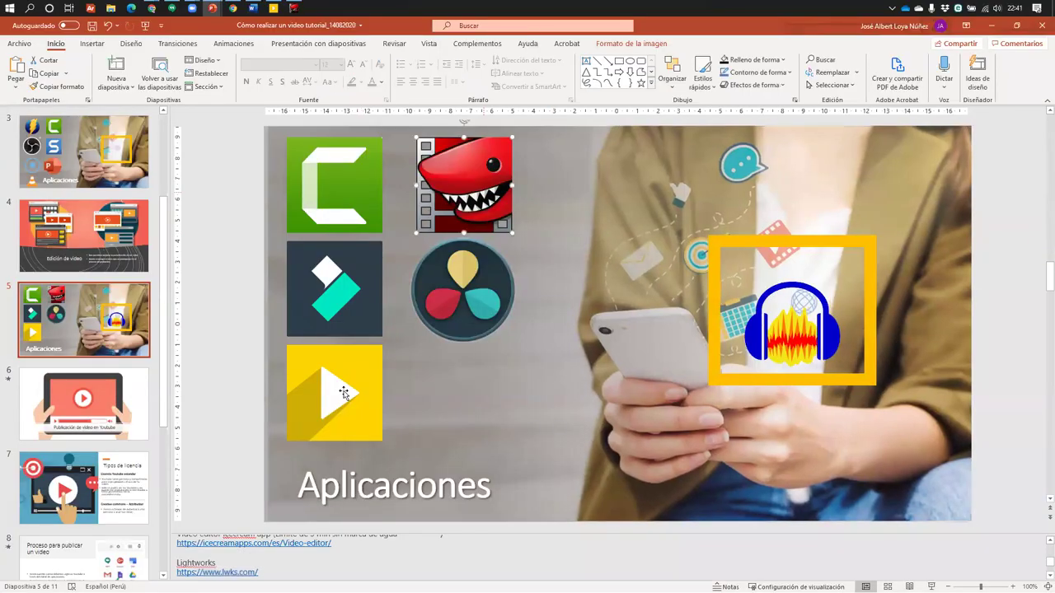
left_click(812, 239)
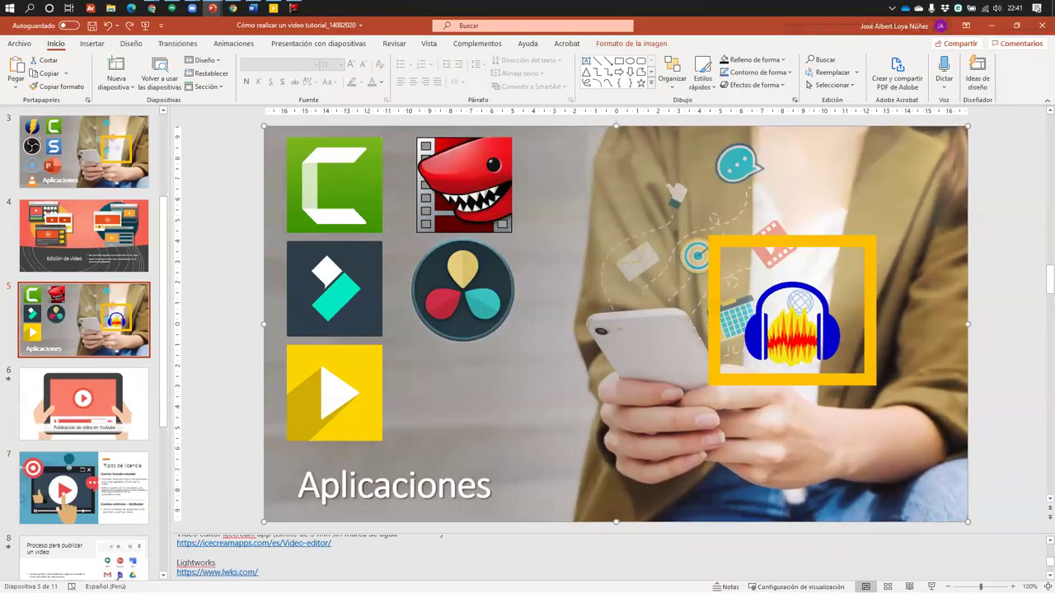
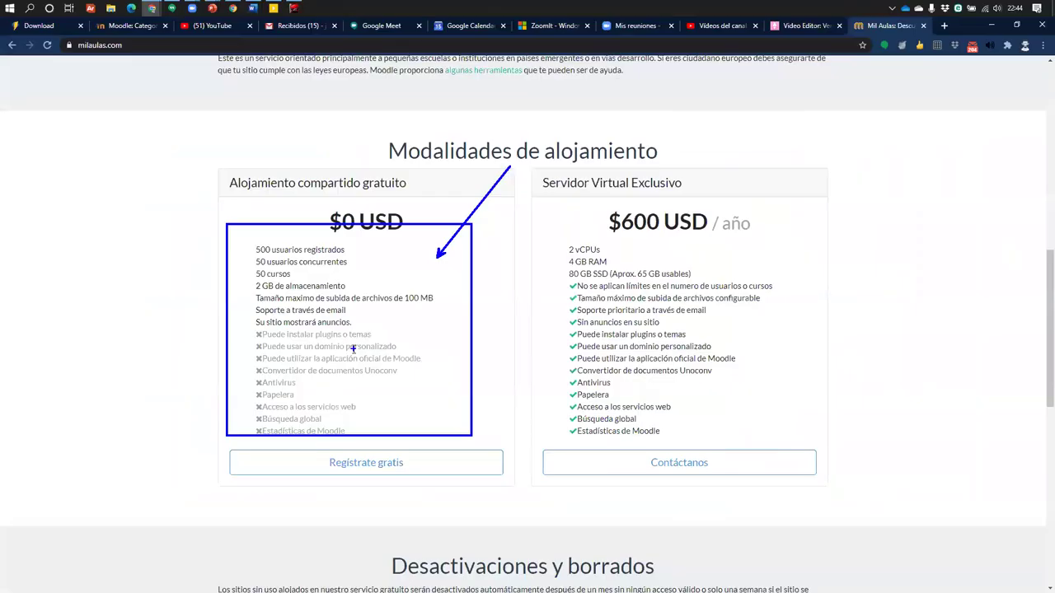
Scroll through the MilAulas hosting terms sections
scroll(368, 391, "down", 5)
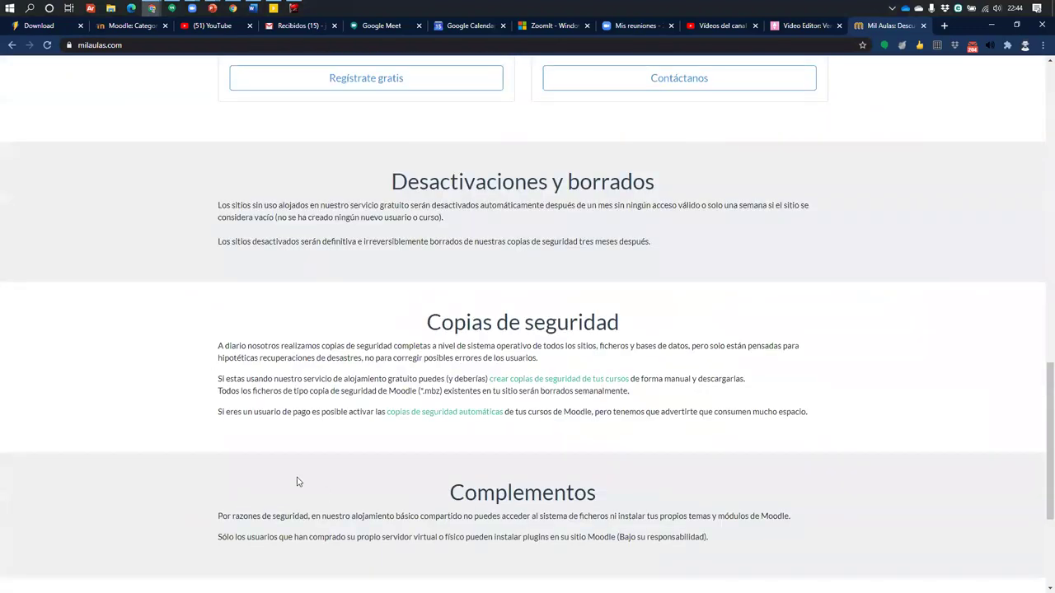
scroll(297, 481, "down", 2)
scroll(358, 445, "up", 6)
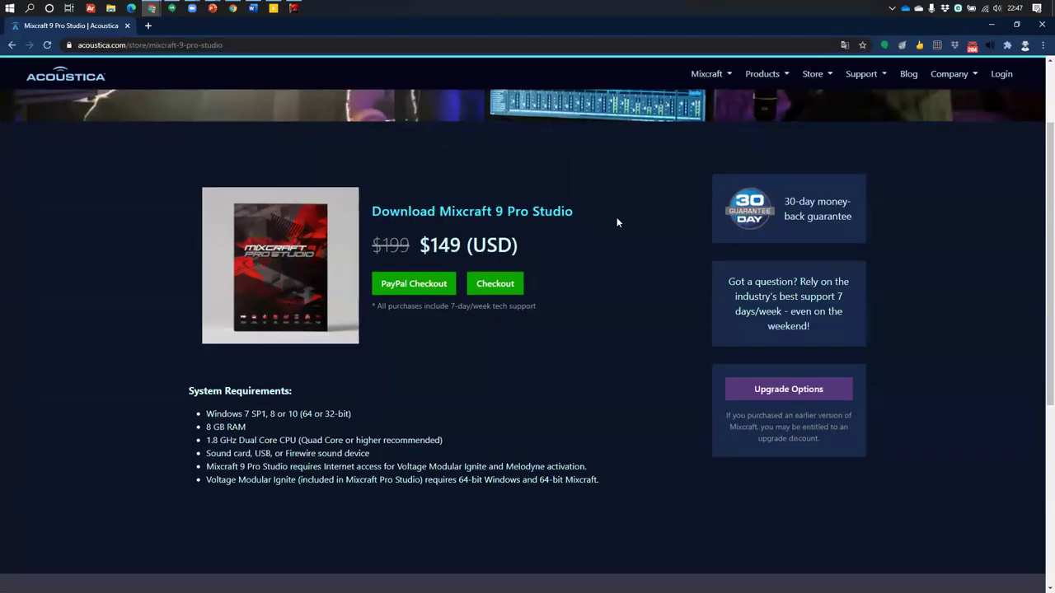
Scroll the Mixcraft 9 Pro Studio store page and select, then deselect, its title and price
scroll(620, 235, "down", 3)
scroll(588, 231, "up", 3)
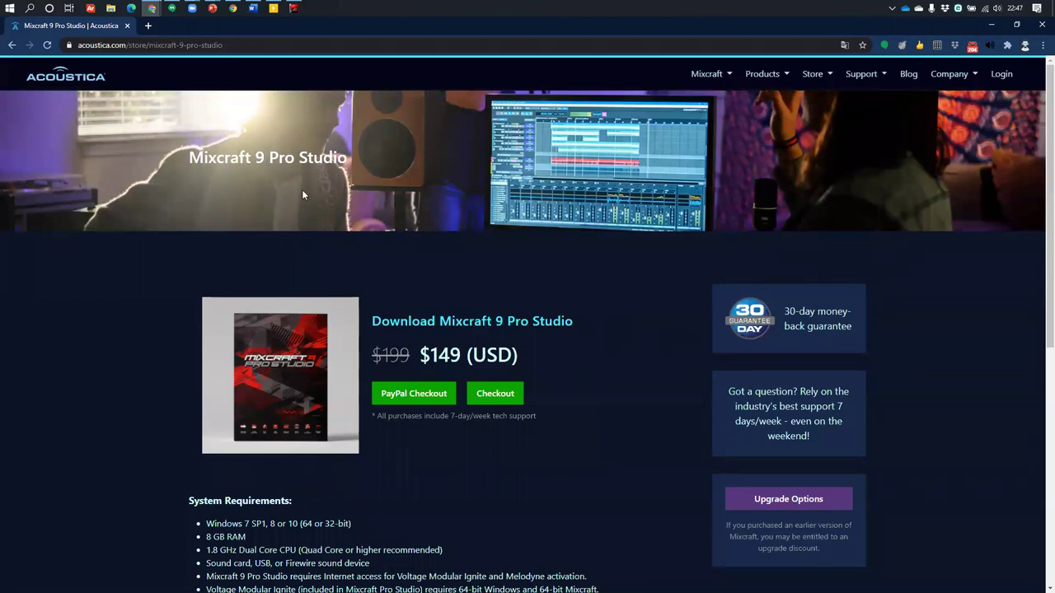
scroll(448, 312, "down", 2)
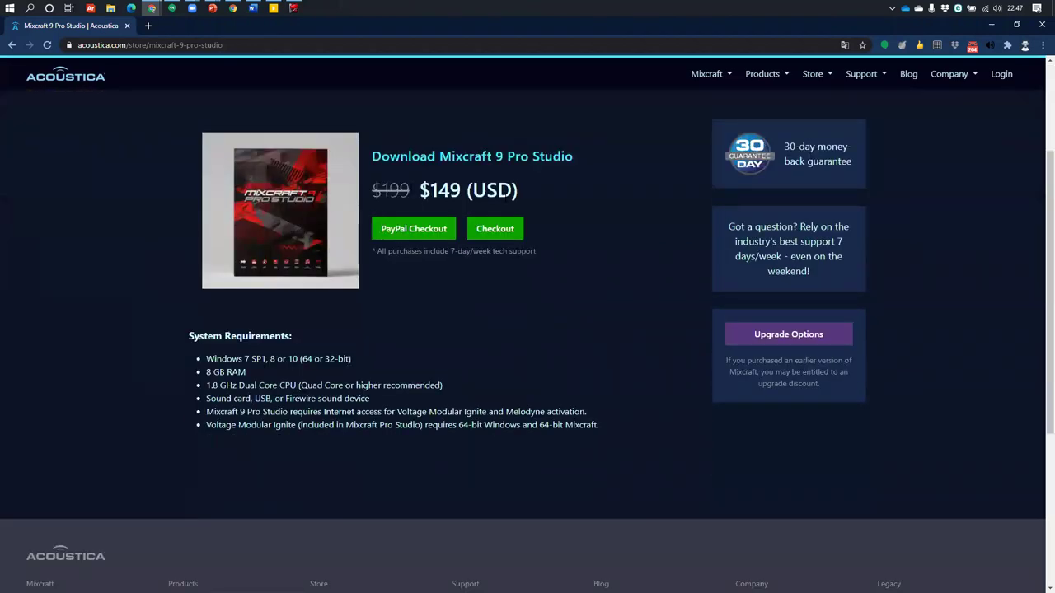
left_click_drag(381, 156, 578, 176)
left_click(591, 197)
Scroll the Acoustica home page to its Latest Posts section
scroll(618, 244, "up", 2)
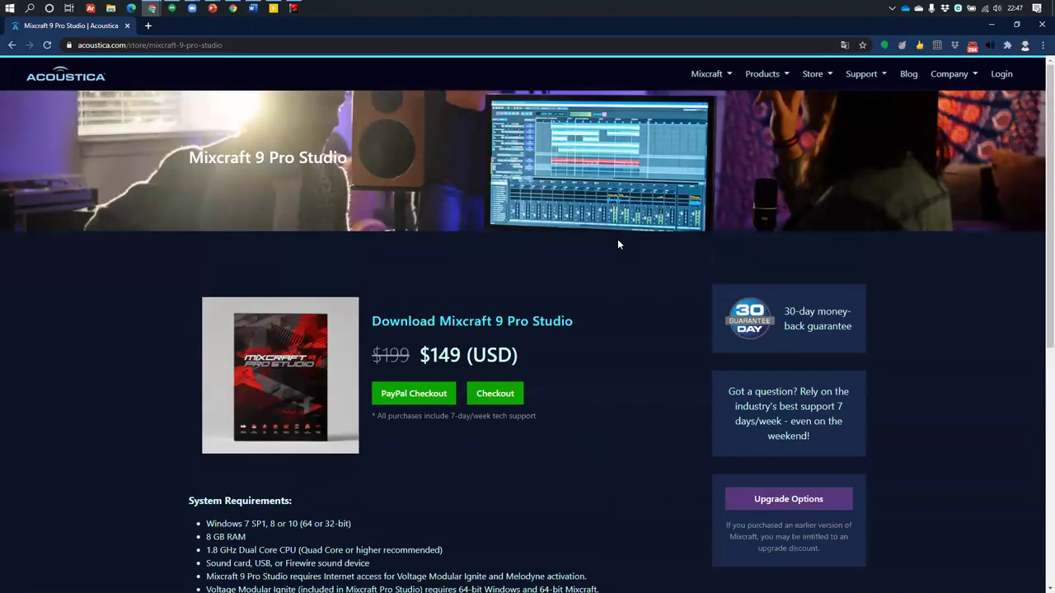
scroll(261, 507, "down", 5)
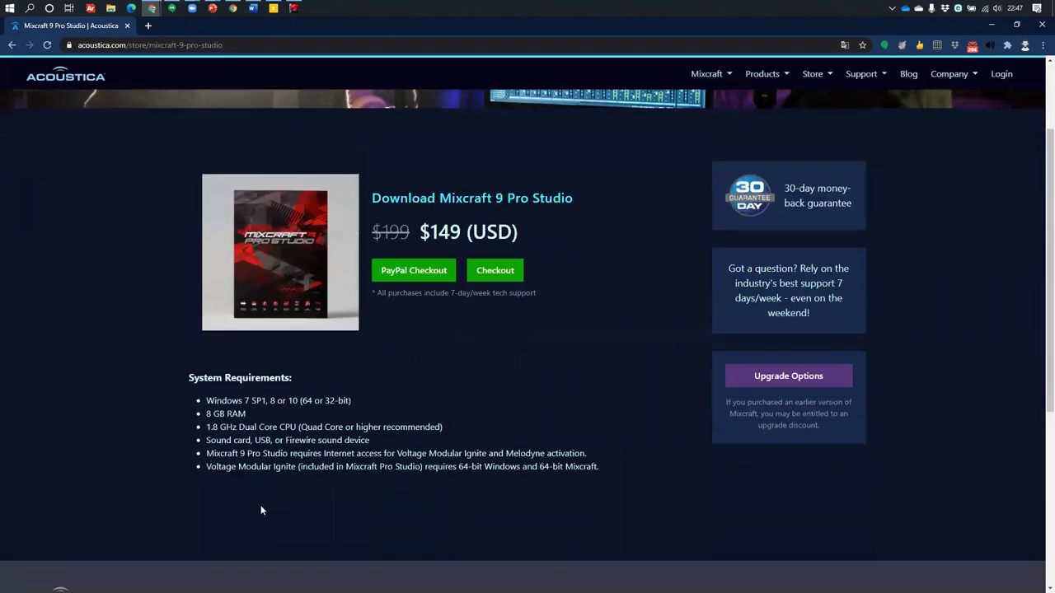
scroll(264, 499, "up", 4)
scroll(266, 490, "up", 2)
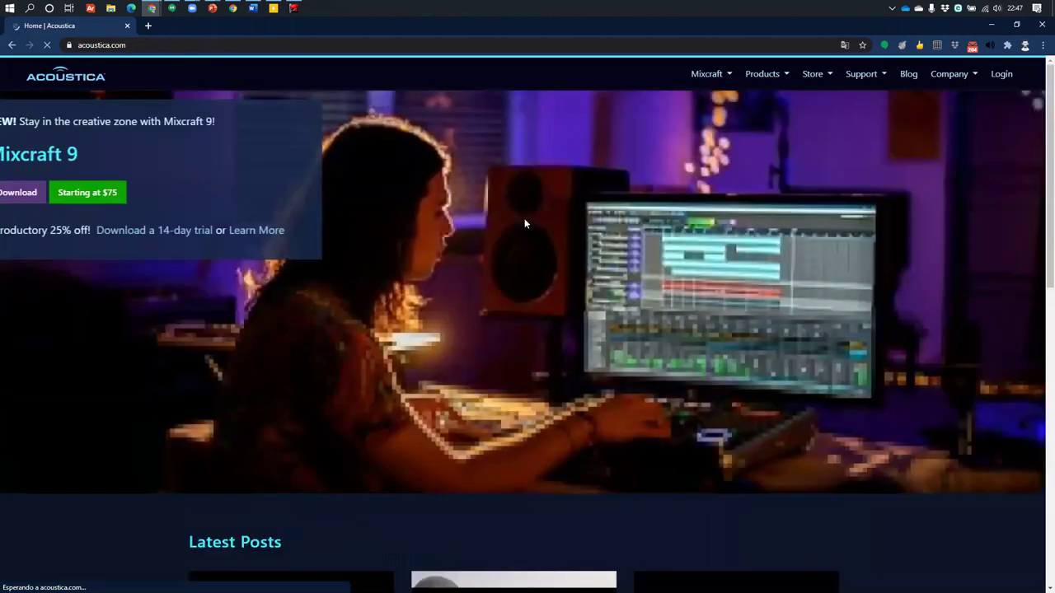
scroll(524, 218, "down", 2)
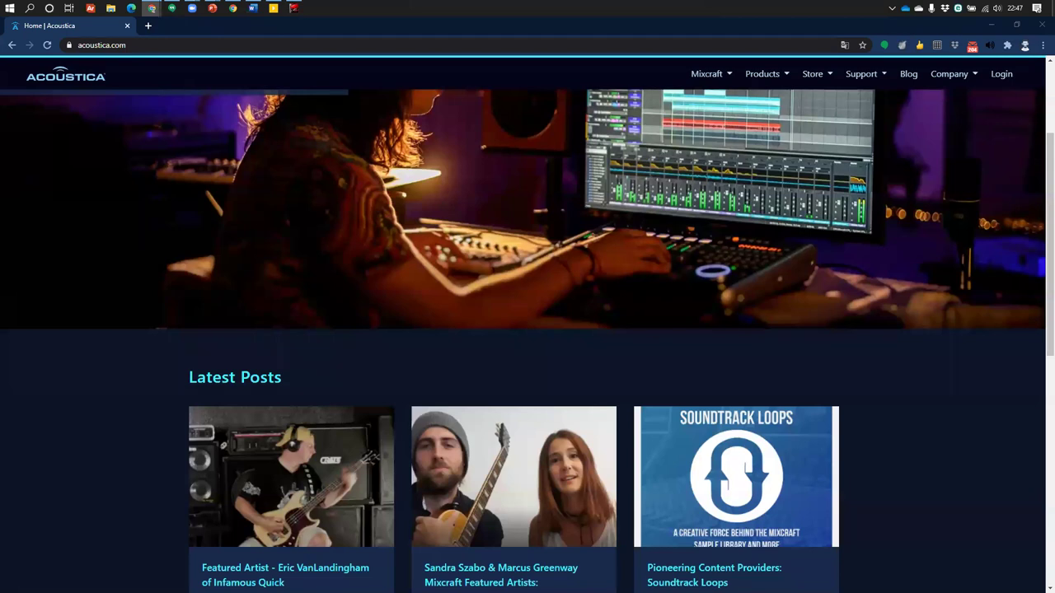
Launch FormatFactory via 'forma' in Start search, reposition its window and decline the update offer
key("super")
type("forma")
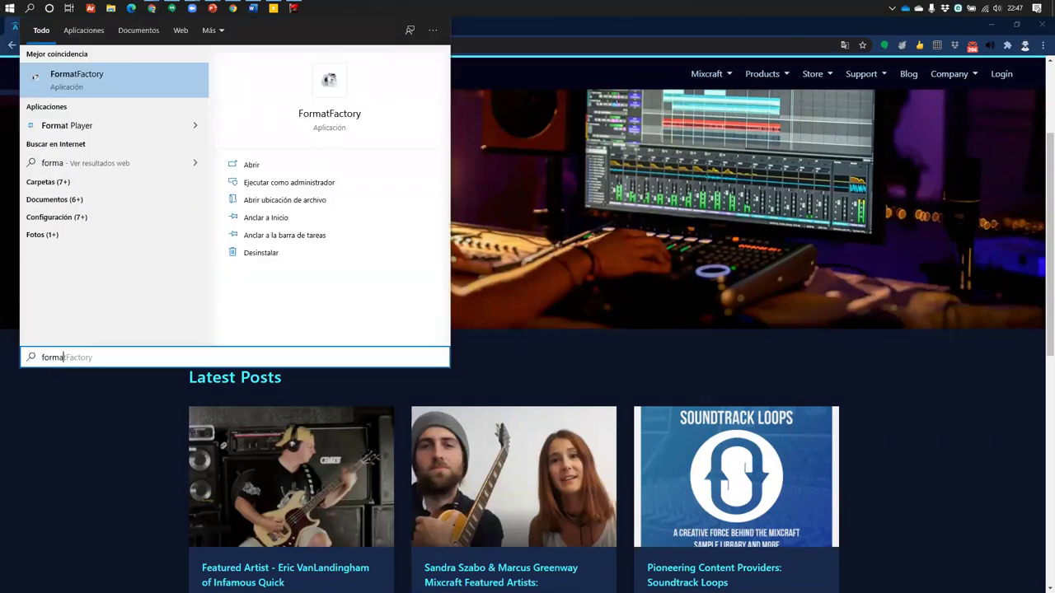
key("Return")
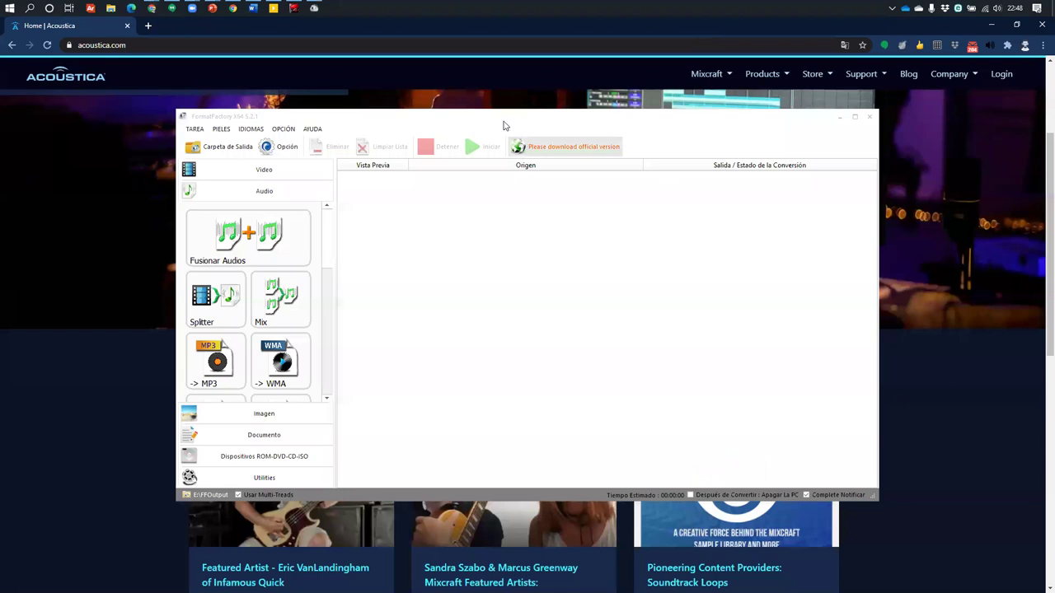
left_click_drag(505, 126, 477, 114)
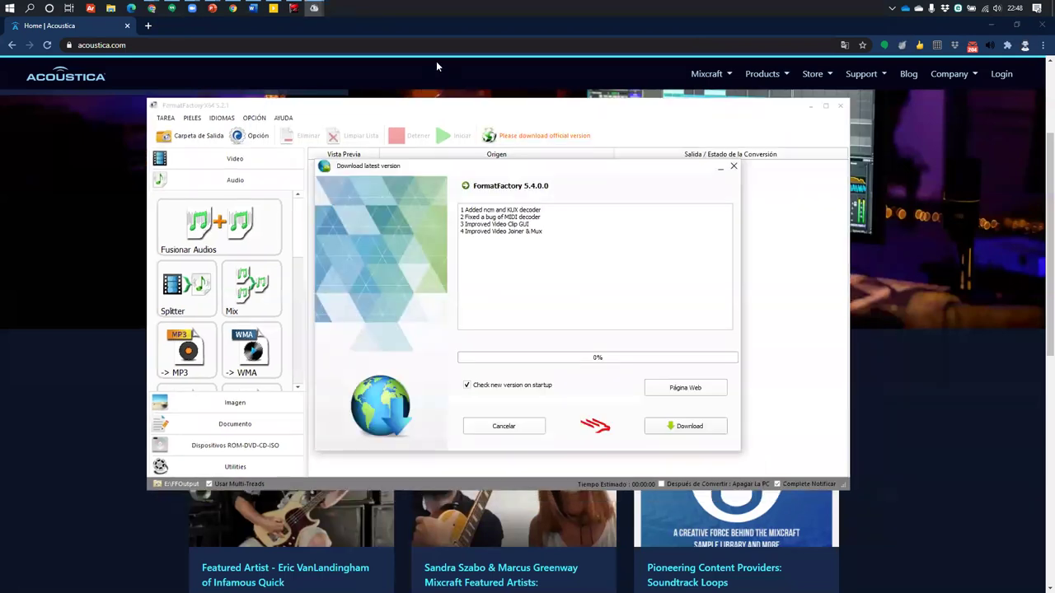
left_click(490, 429)
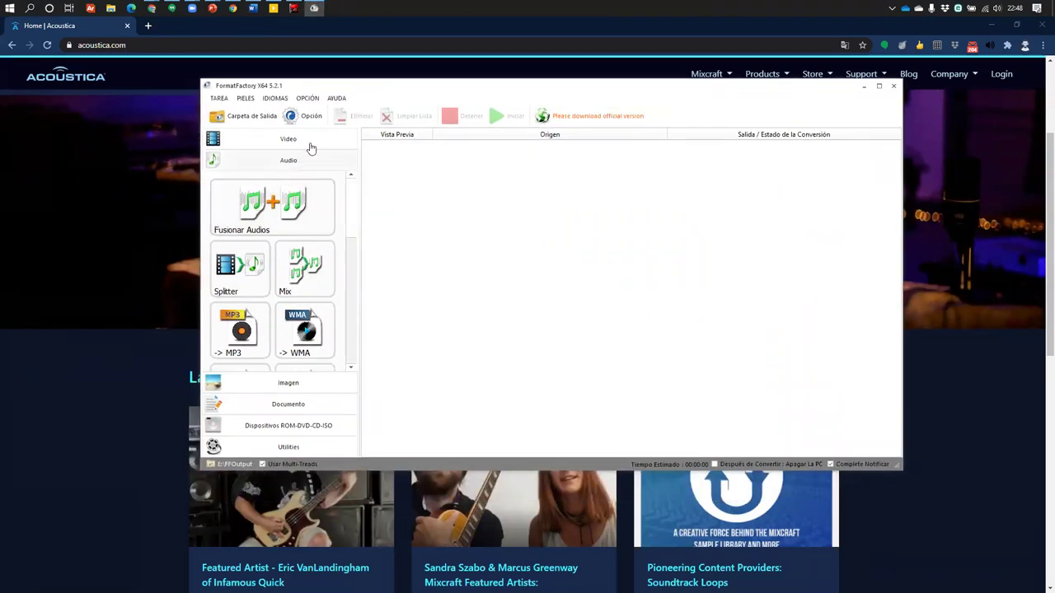
Browse the Video and Audio conversion categories, scroll the audio formats, then close FormatFactory
left_click(295, 139)
left_click(302, 365)
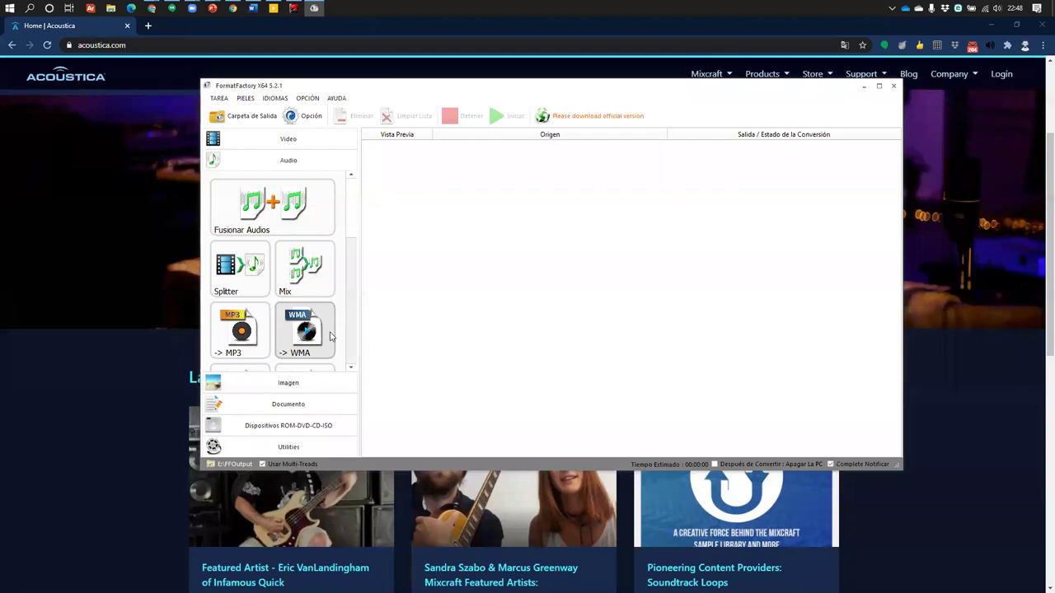
scroll(275, 255, "down", 3)
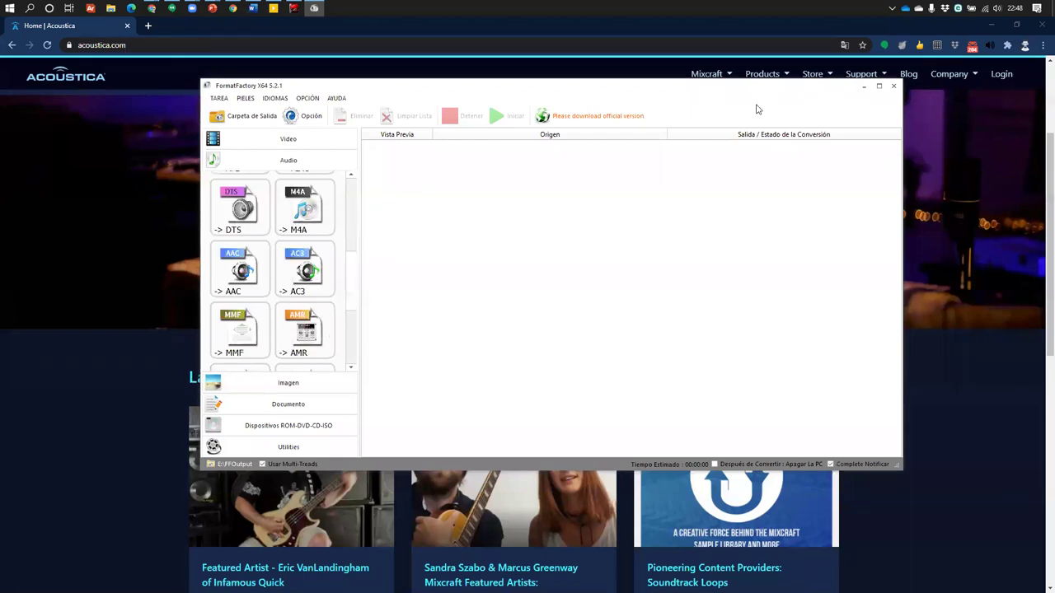
left_click(894, 86)
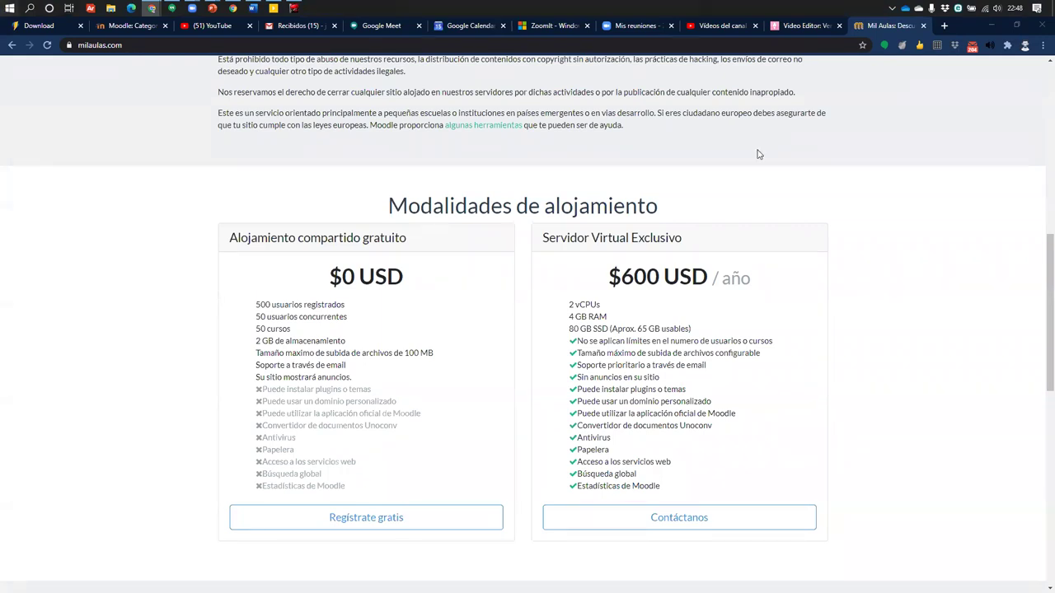
Minimize Chrome, launch Lightworks from the desktop shortcut, then minimize it
left_click(990, 25)
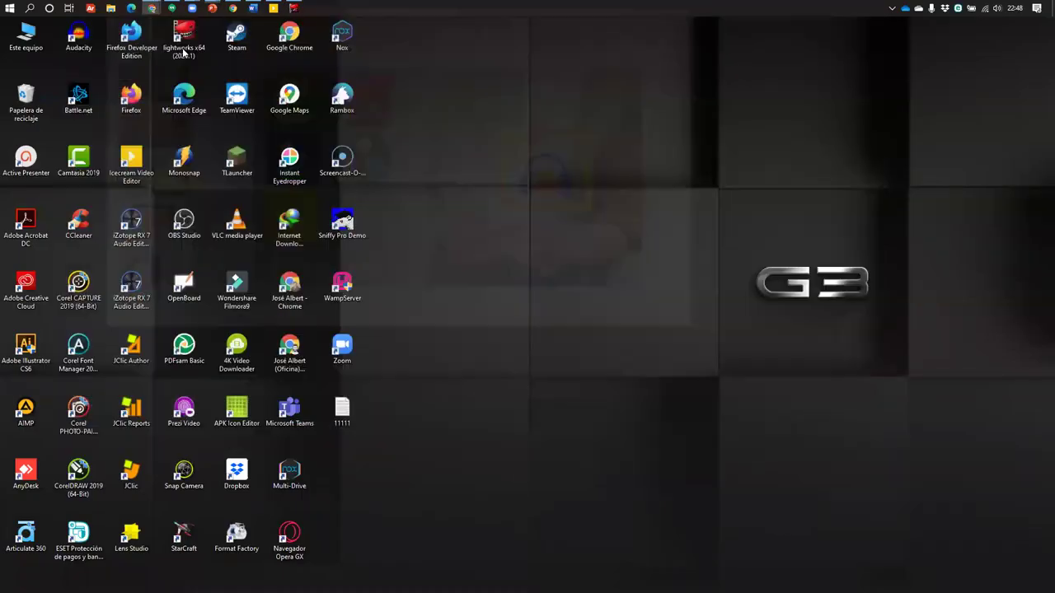
double_click(183, 41)
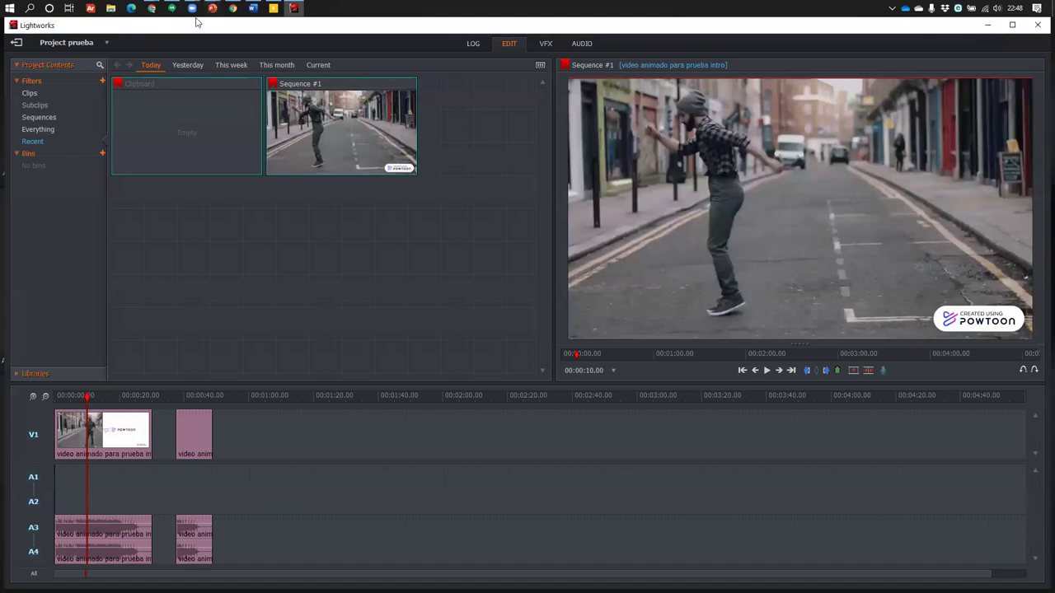
left_click(295, 8)
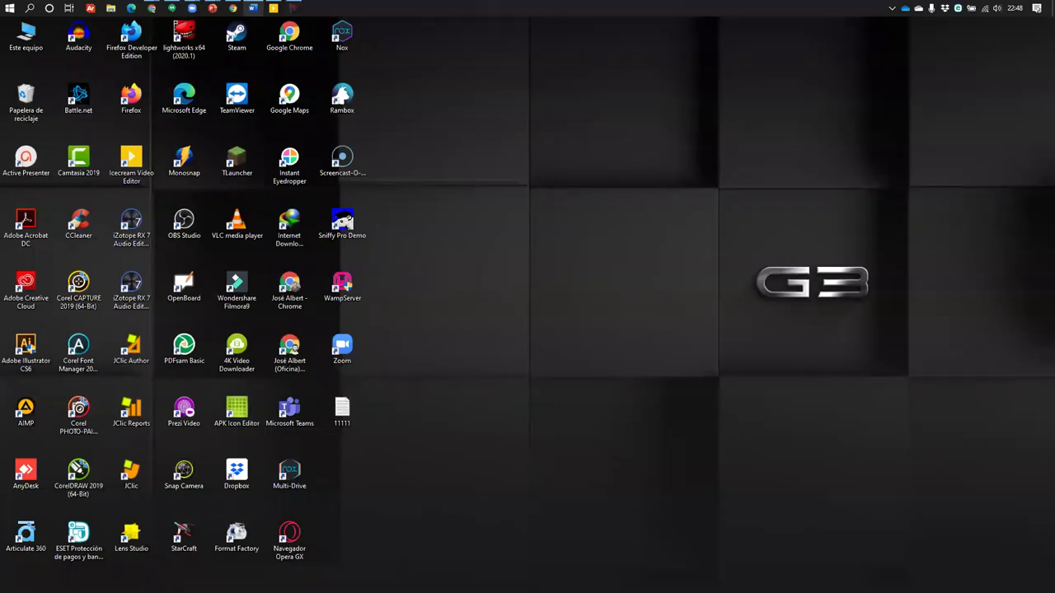
Close Word with 'No guardar', close Icecream Video Editor, and select the Lightworks shortcut
left_click(253, 8)
left_click(1040, 25)
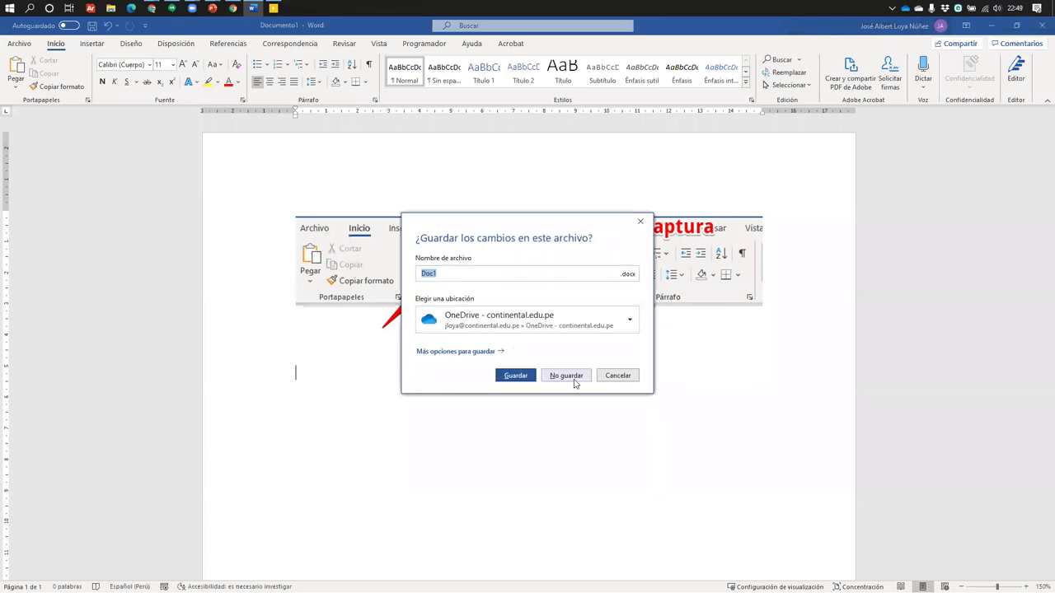
left_click(566, 376)
left_click(253, 7)
left_click(1039, 24)
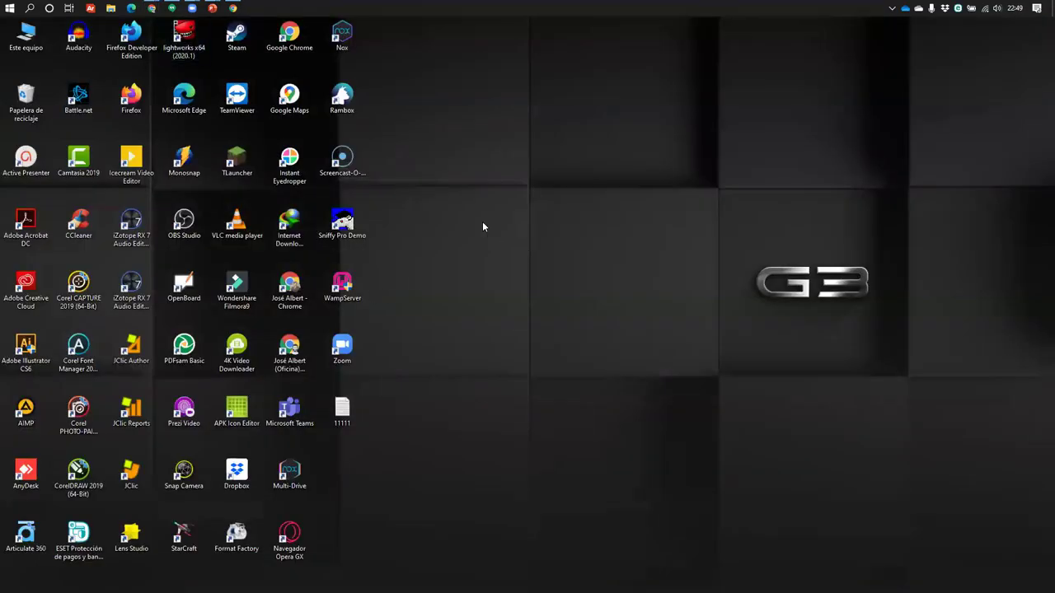
left_click(184, 37)
Start Lightworks, dismiss the new-version notice, and open then close the prueba project's options
double_click(184, 40)
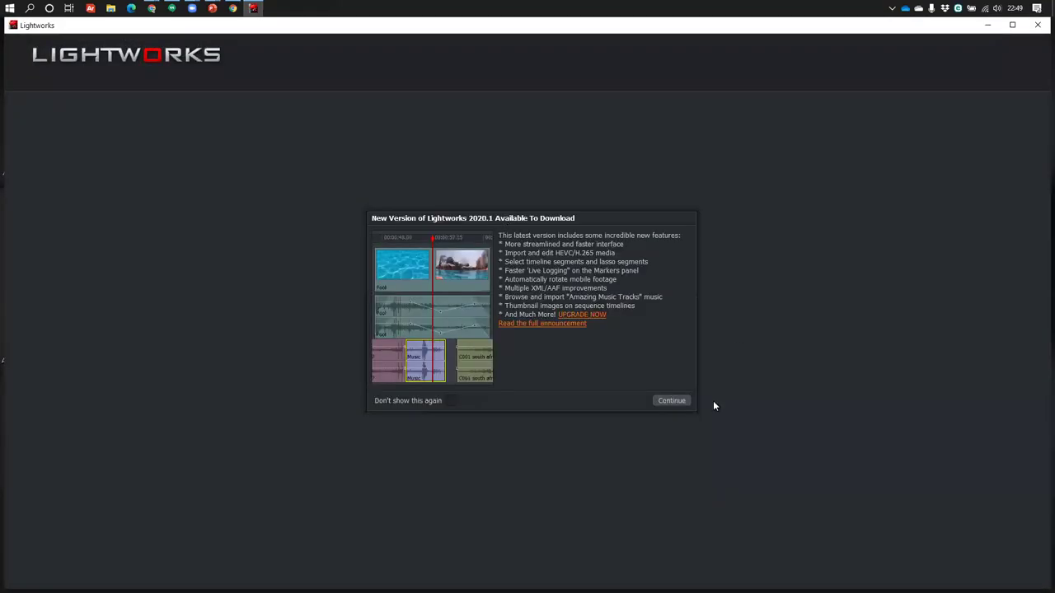
left_click(670, 402)
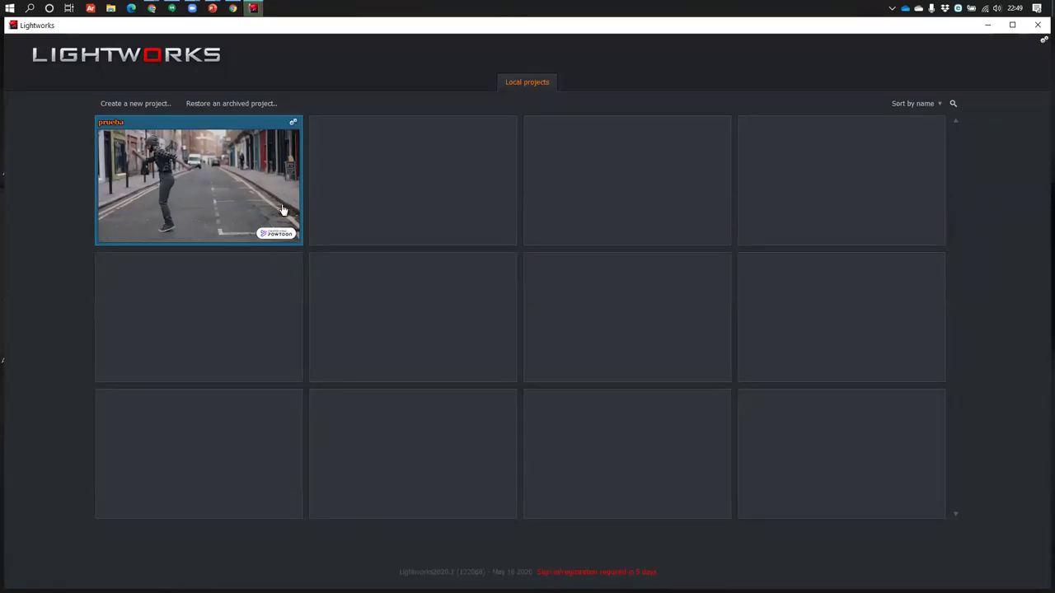
left_click(292, 125)
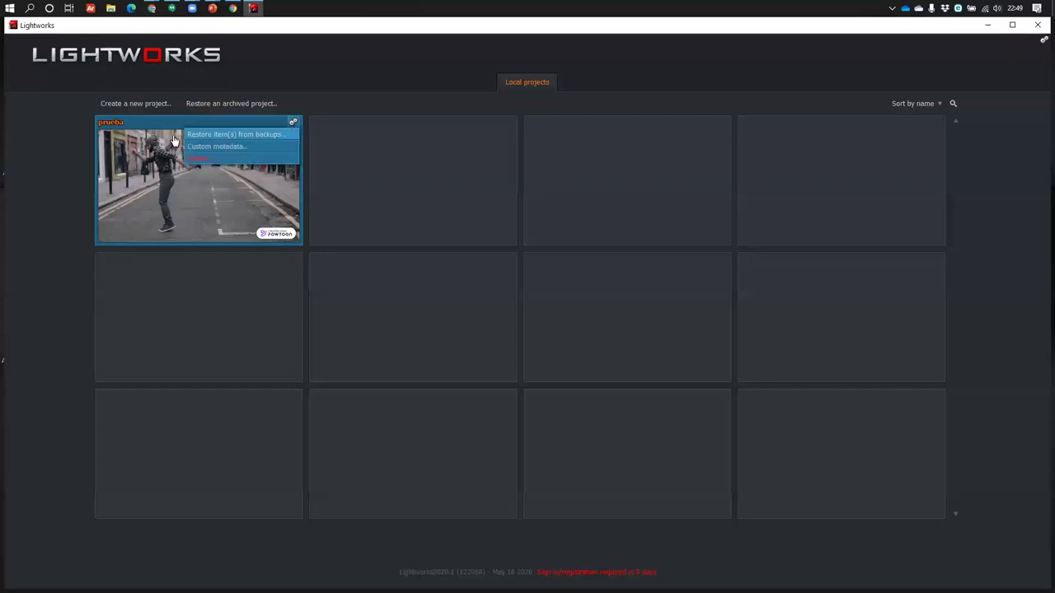
left_click(295, 127)
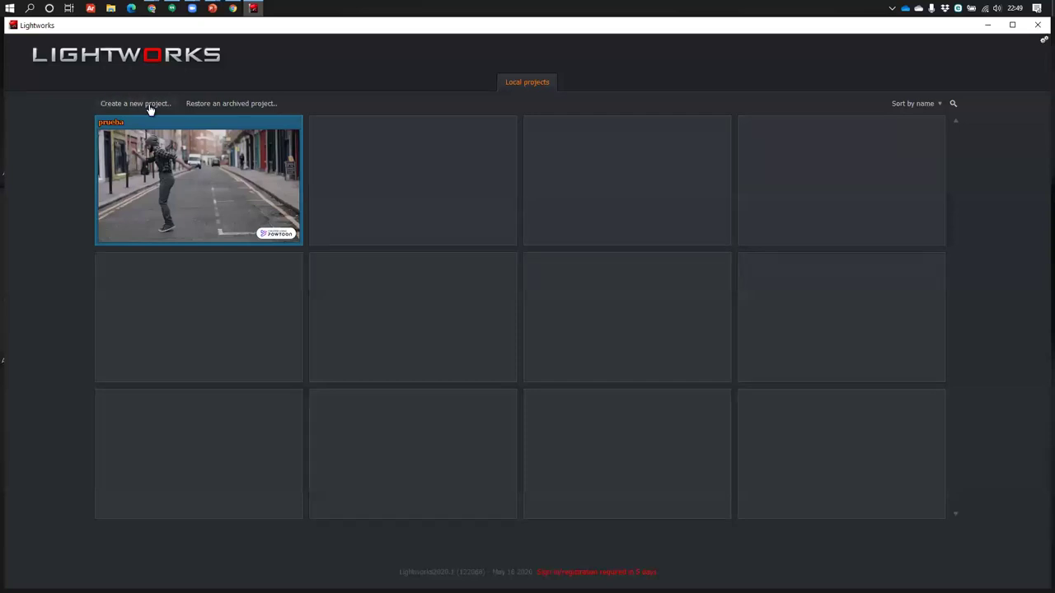
Create a 30 fps project named 'Proyecto 2' and switch to the EDIT view
mouse_move(145, 143)
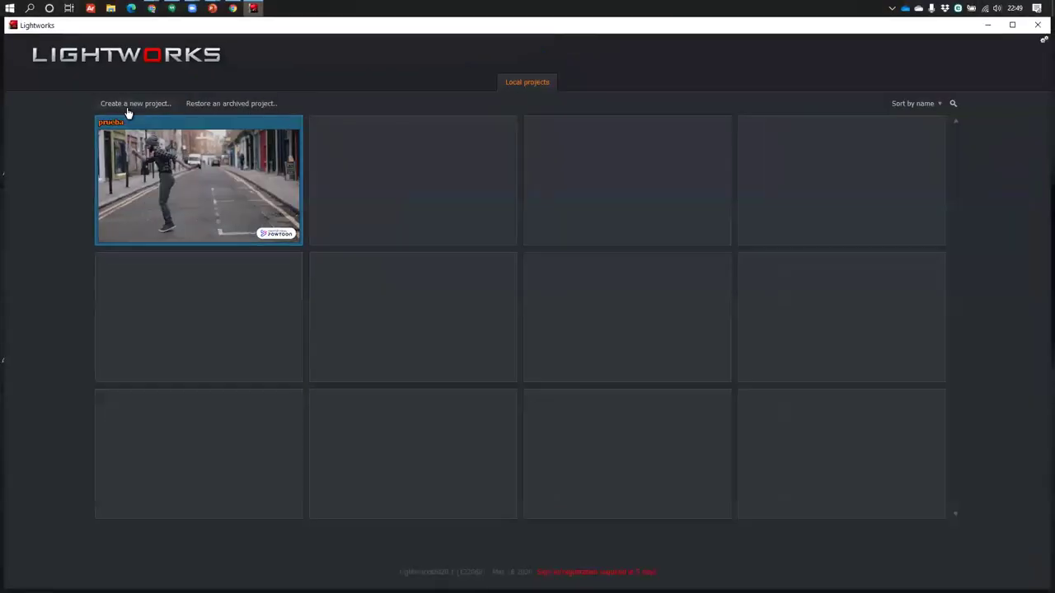
left_click(280, 117)
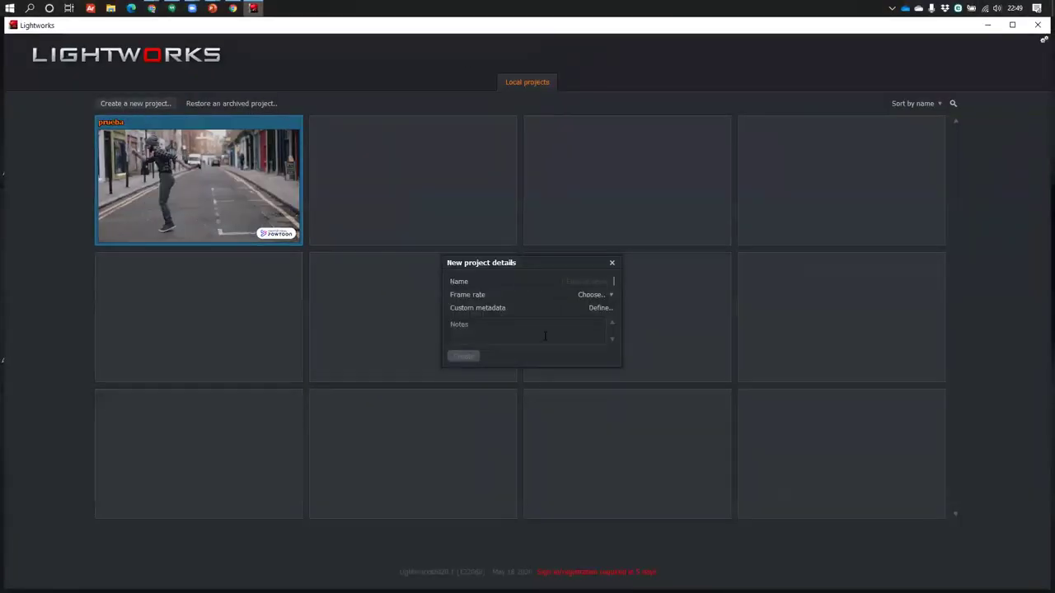
left_click(595, 294)
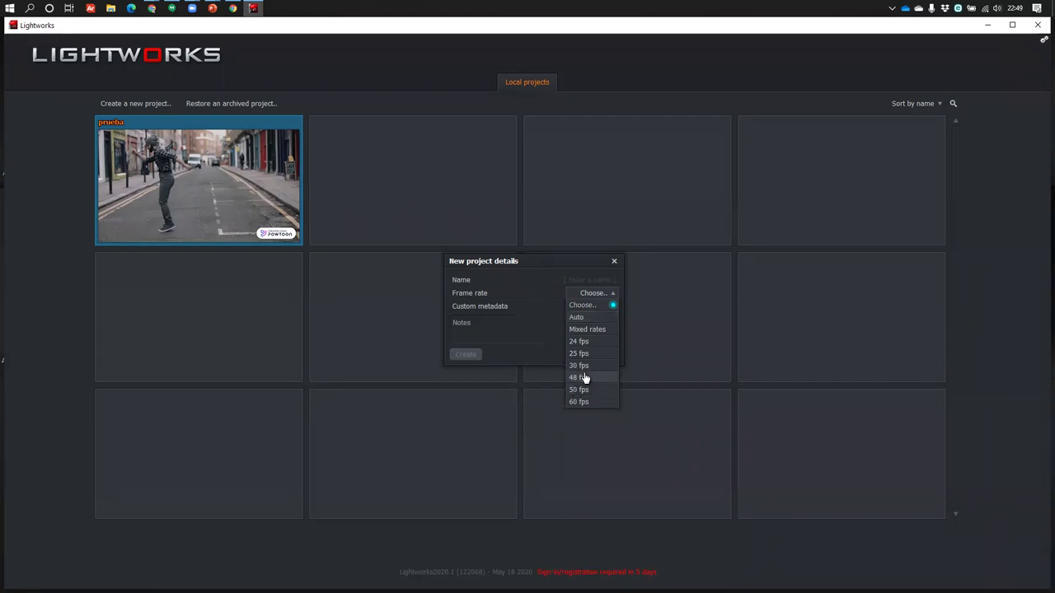
left_click(583, 367)
left_click(601, 306)
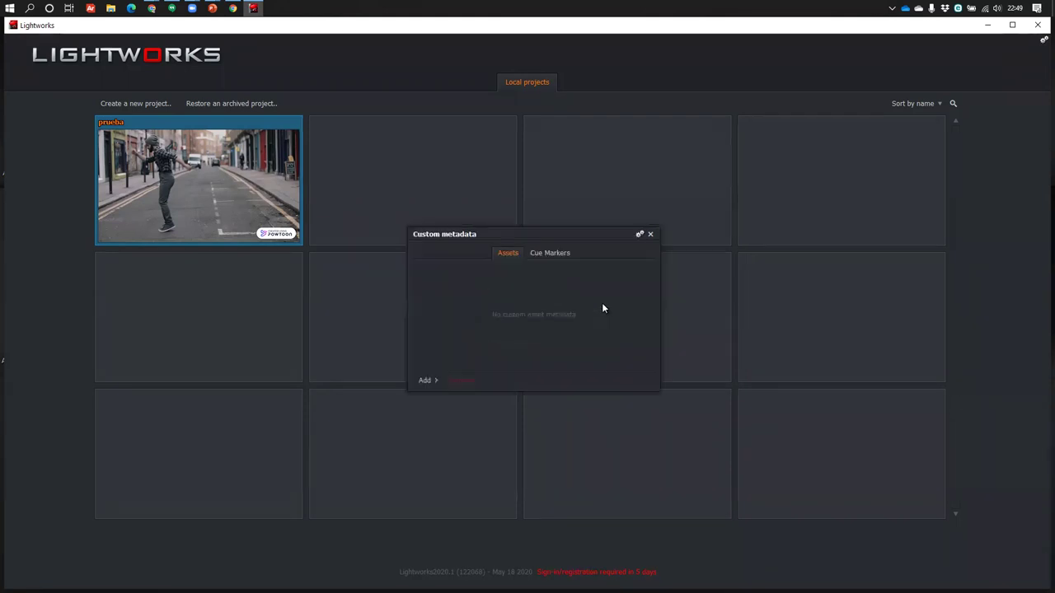
left_click(650, 236)
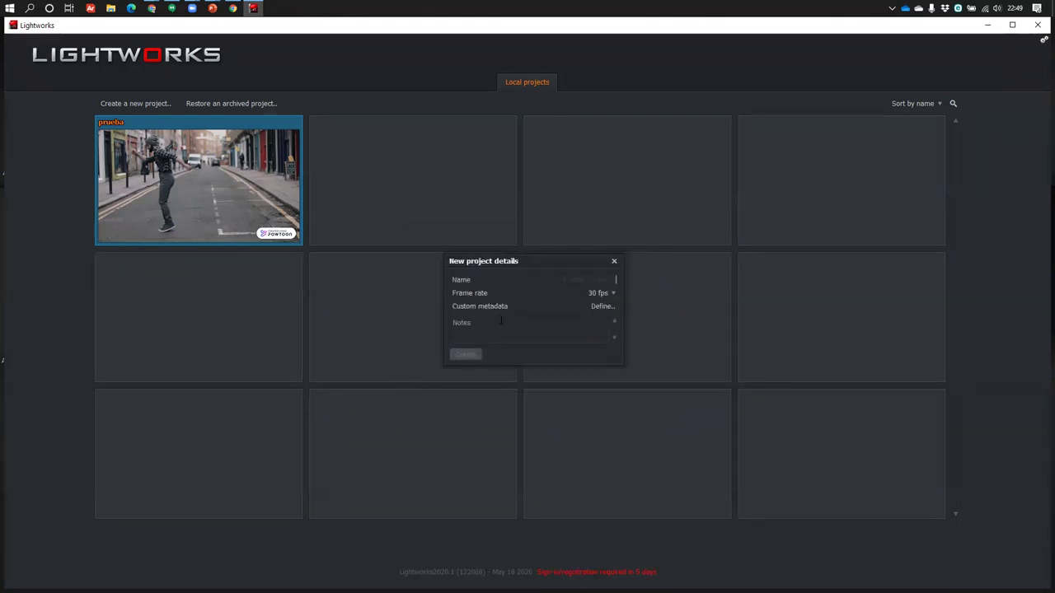
left_click(581, 281)
type("Proyecto 2")
left_click(473, 360)
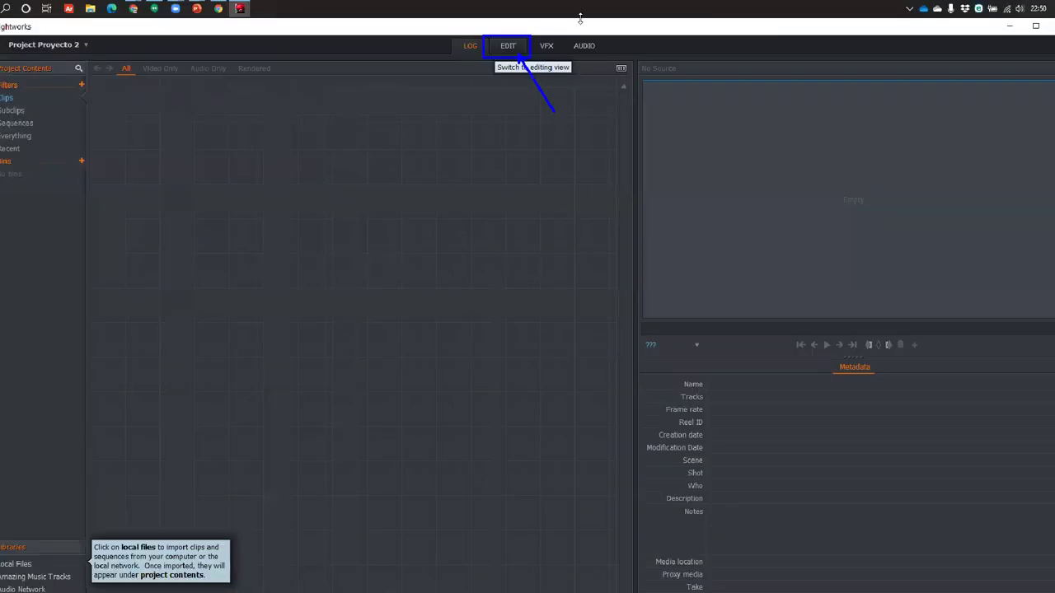
left_click(470, 149)
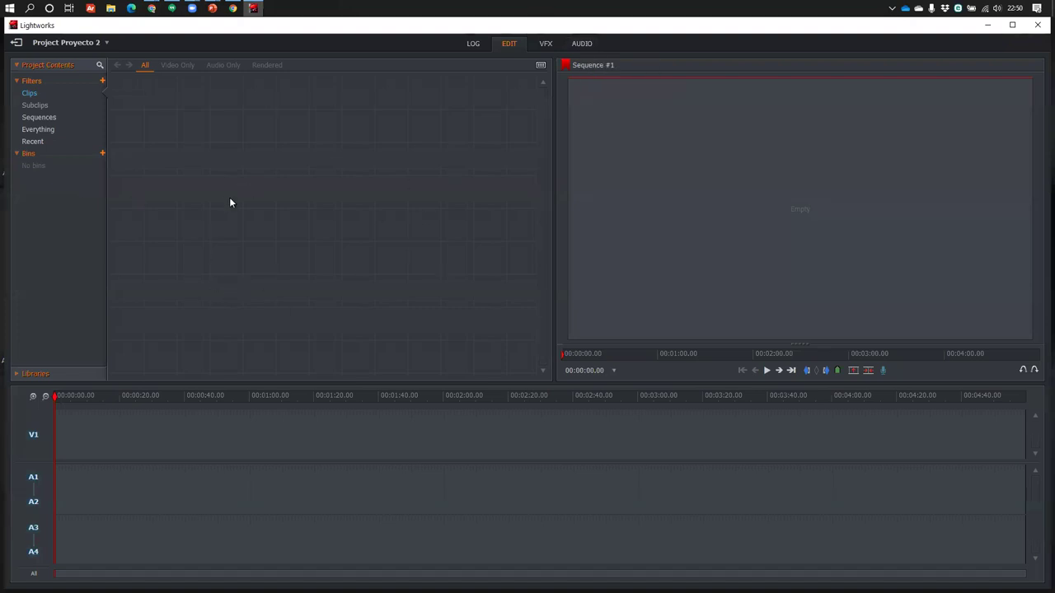
Try the bin's All, Video Only and Audio Only filters, then bring up File Explorer
right_click(303, 280)
left_click(178, 67)
left_click(218, 68)
left_click(179, 68)
left_click(145, 67)
right_click(233, 141)
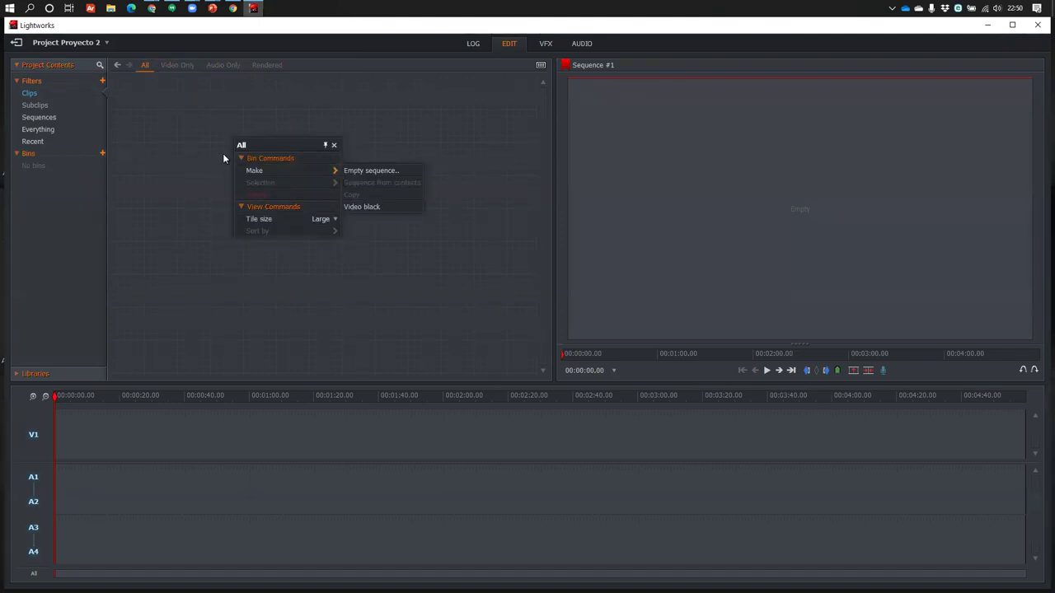
left_click(110, 8)
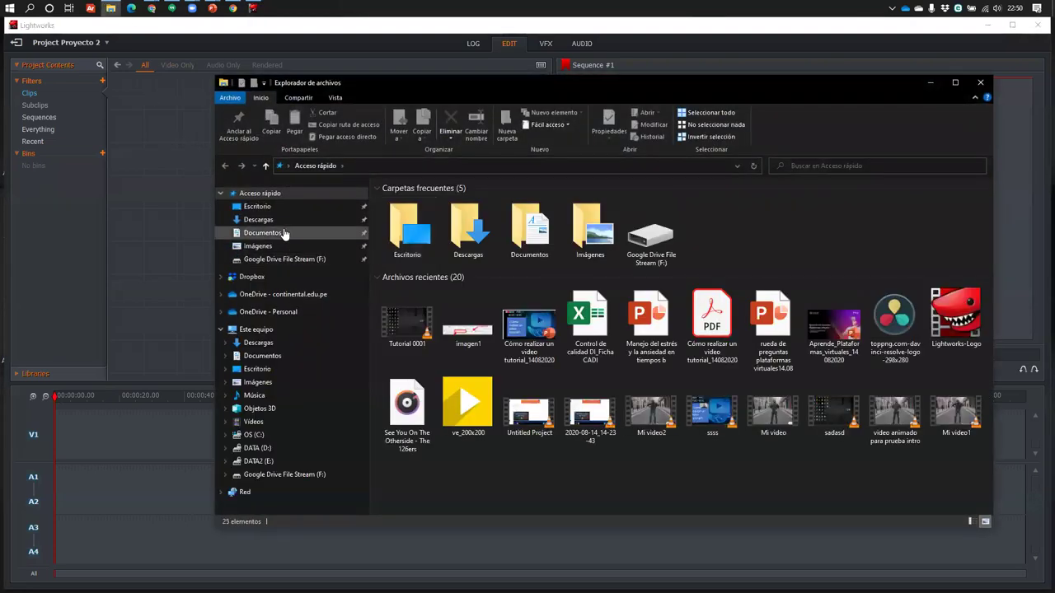
Drag Tutorial 0001.mp4 from Descargas into Project Contents and close the frame-rate import error
left_click(277, 221)
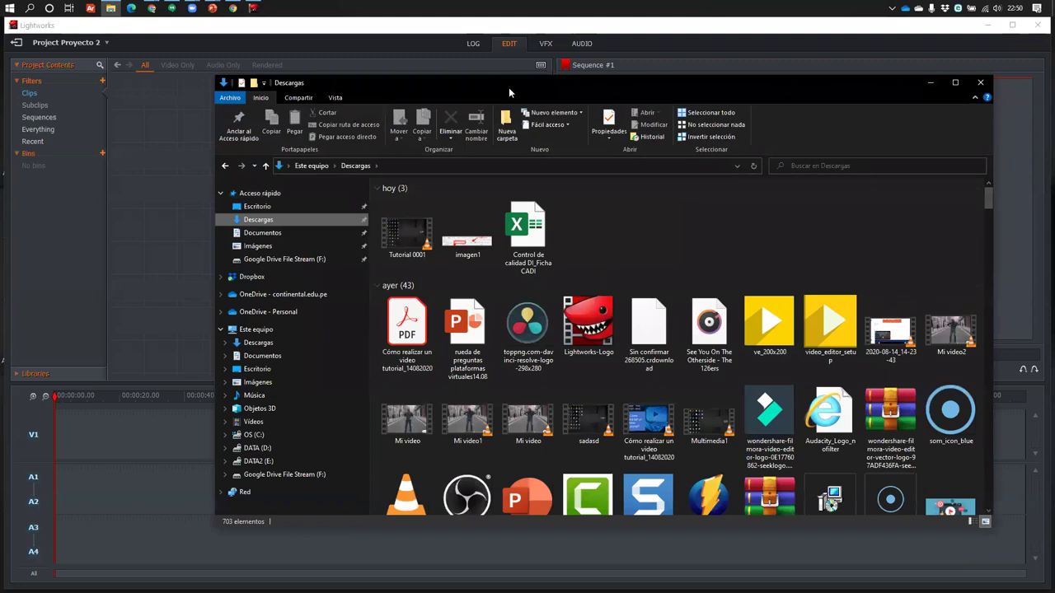
left_click_drag(509, 87, 635, 61)
left_click_drag(532, 206, 227, 156)
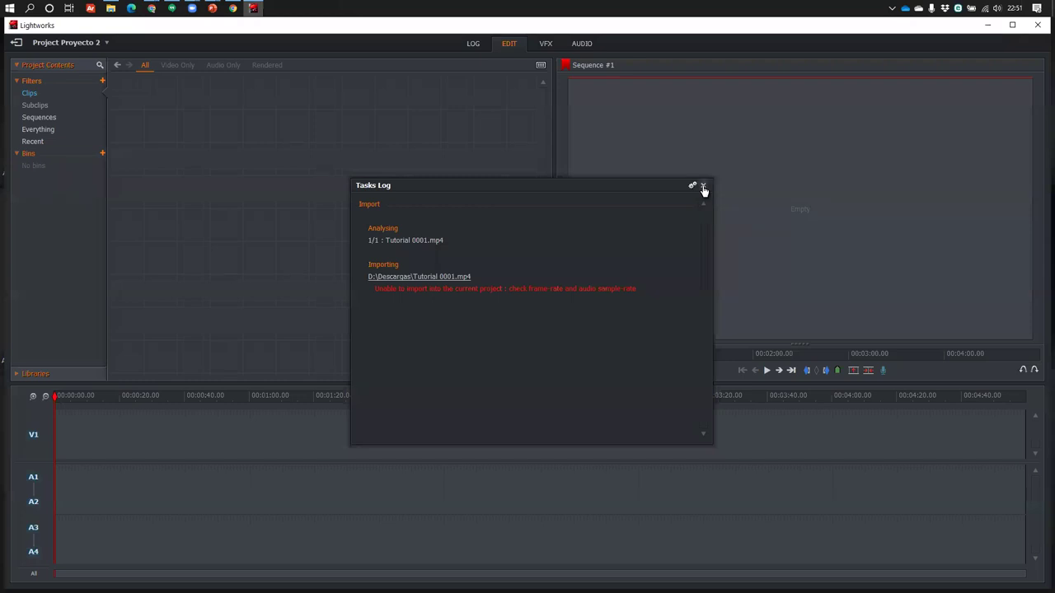
left_click(703, 187)
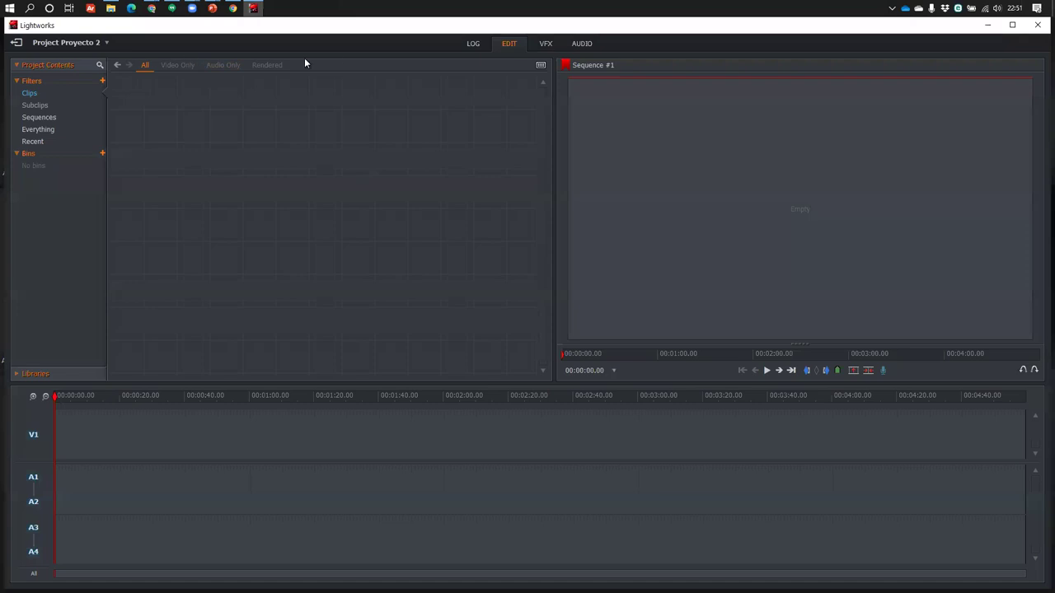
Set Proyecto 2's output format to 1080p (sf) 30fps
left_click(107, 45)
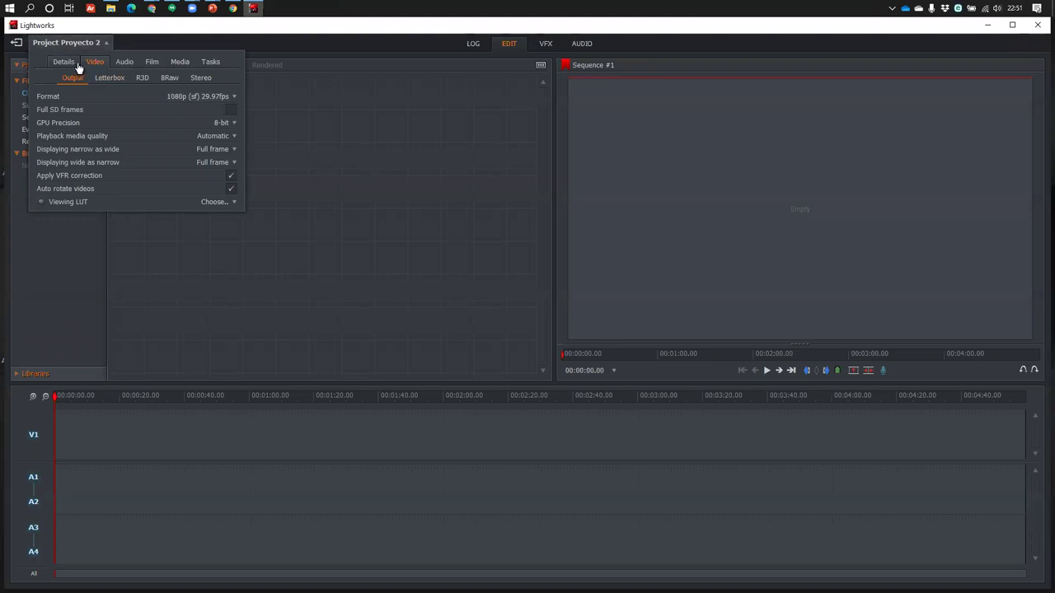
left_click(228, 97)
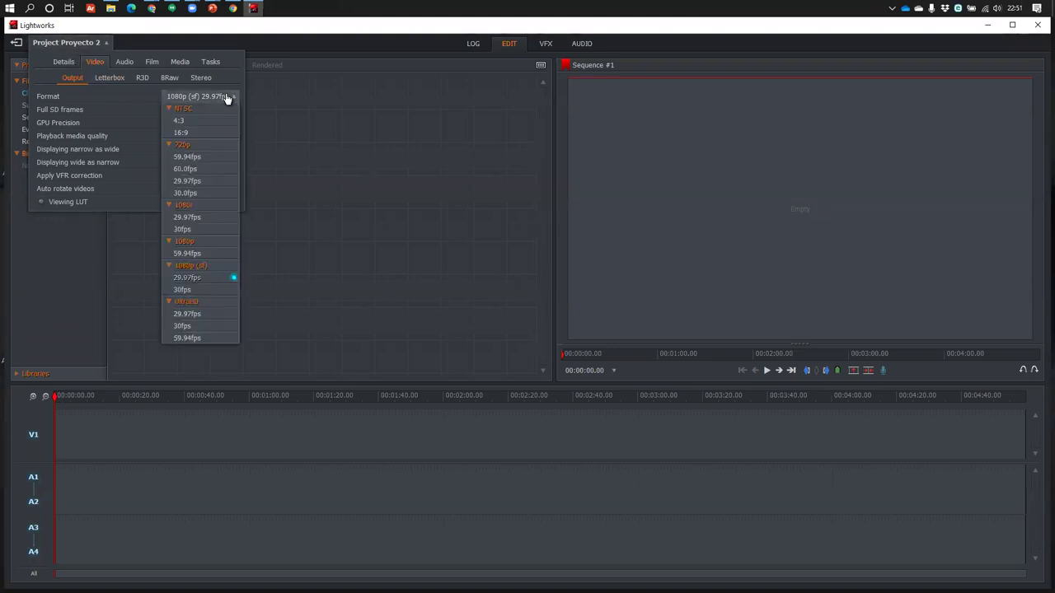
left_click(218, 290)
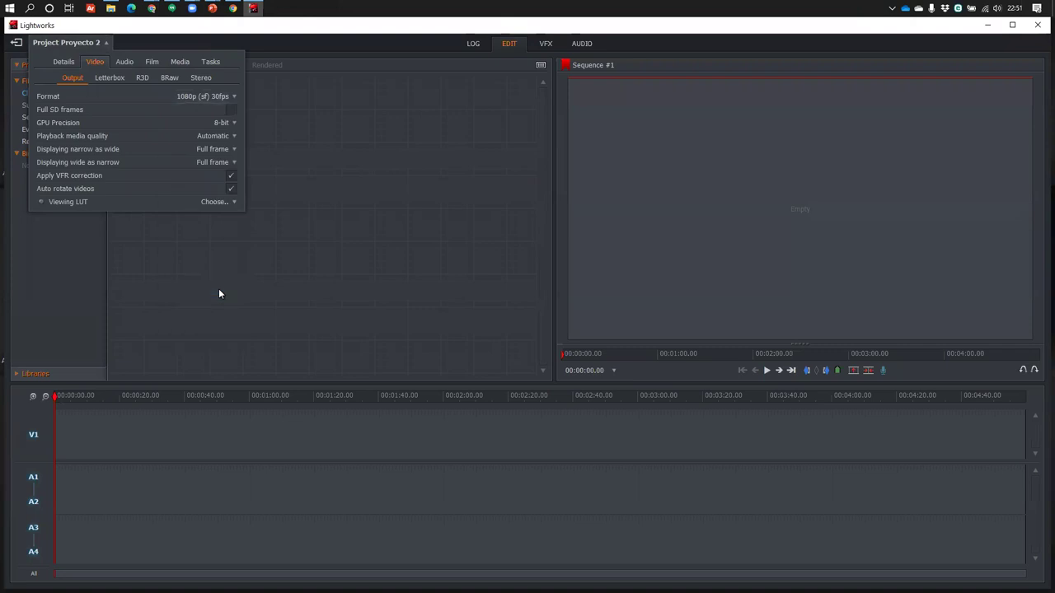
left_click(351, 117)
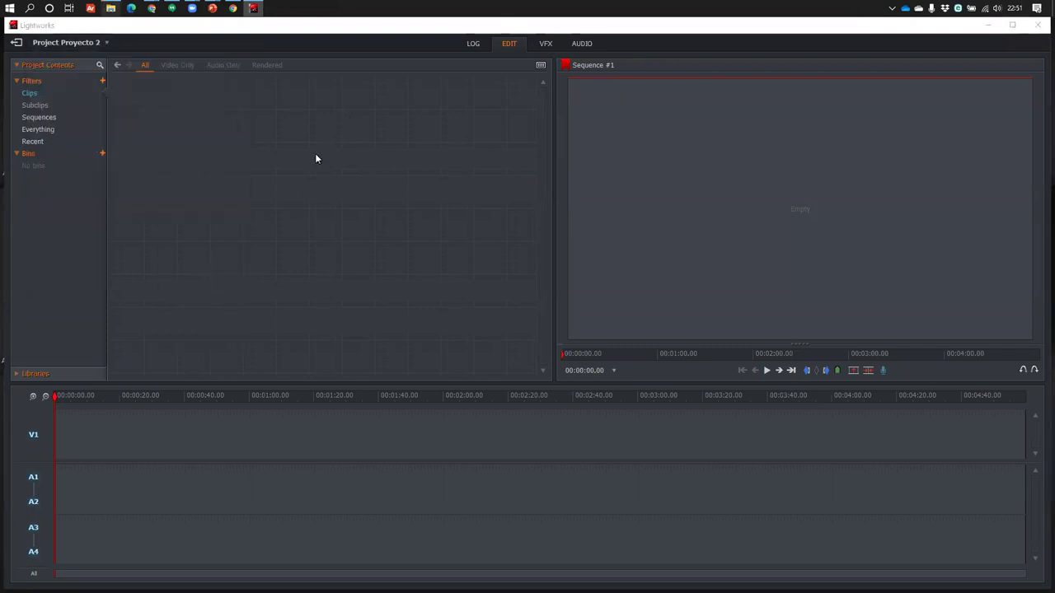
Retry importing Tutorial 0001, close the failed-import log, and return to the local projects list
key("alt+Tab")
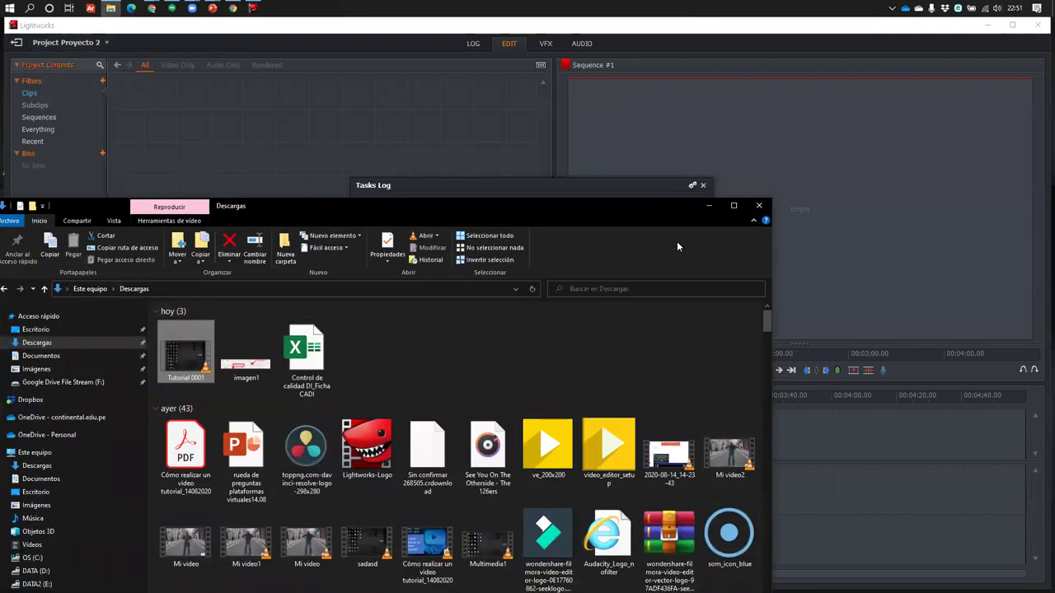
left_click_drag(596, 202, 551, 411)
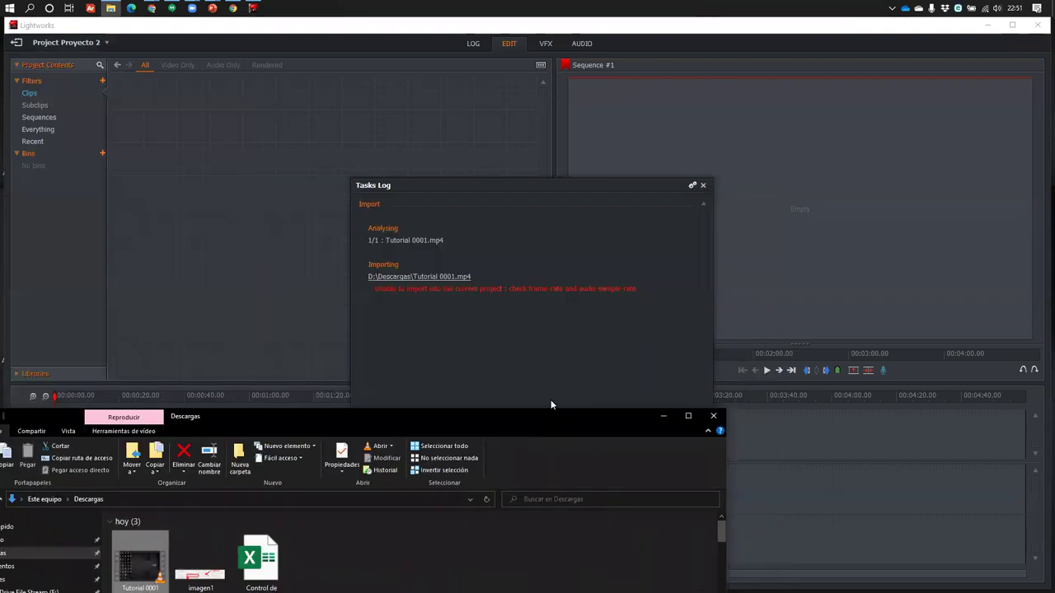
left_click(701, 195)
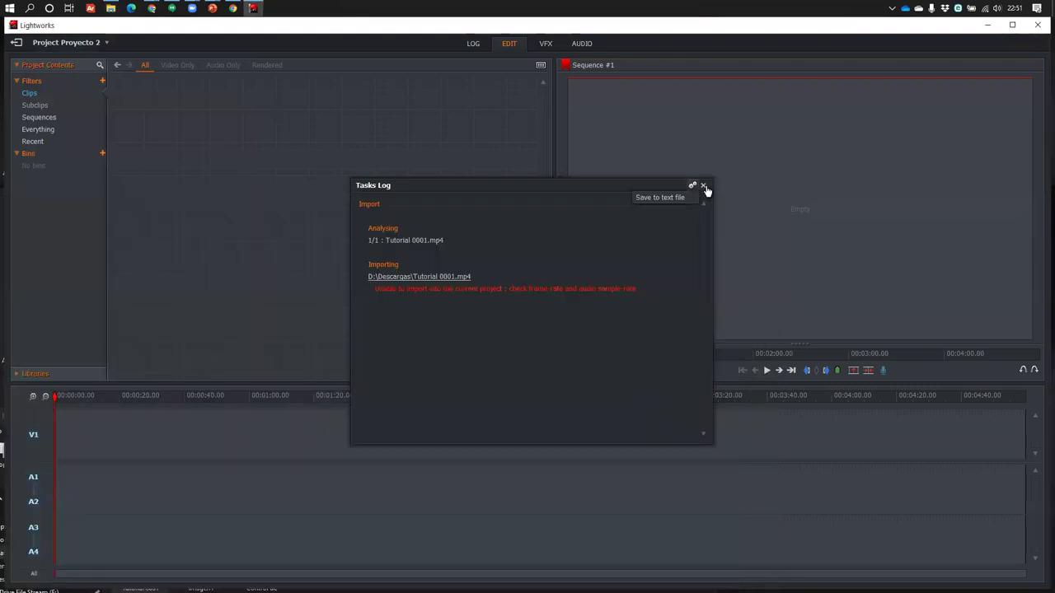
left_click(703, 185)
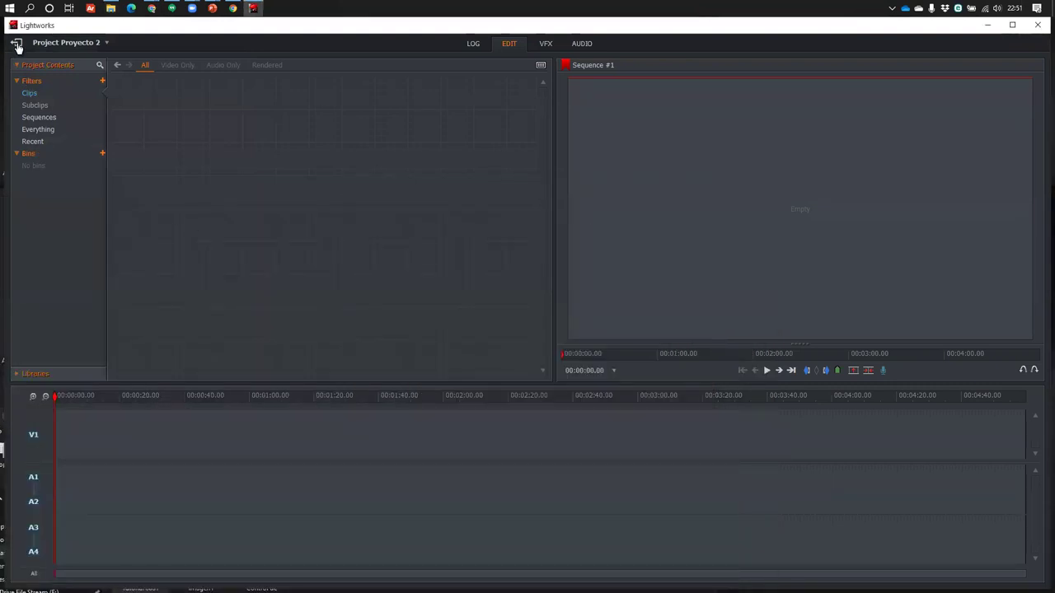
left_click(16, 42)
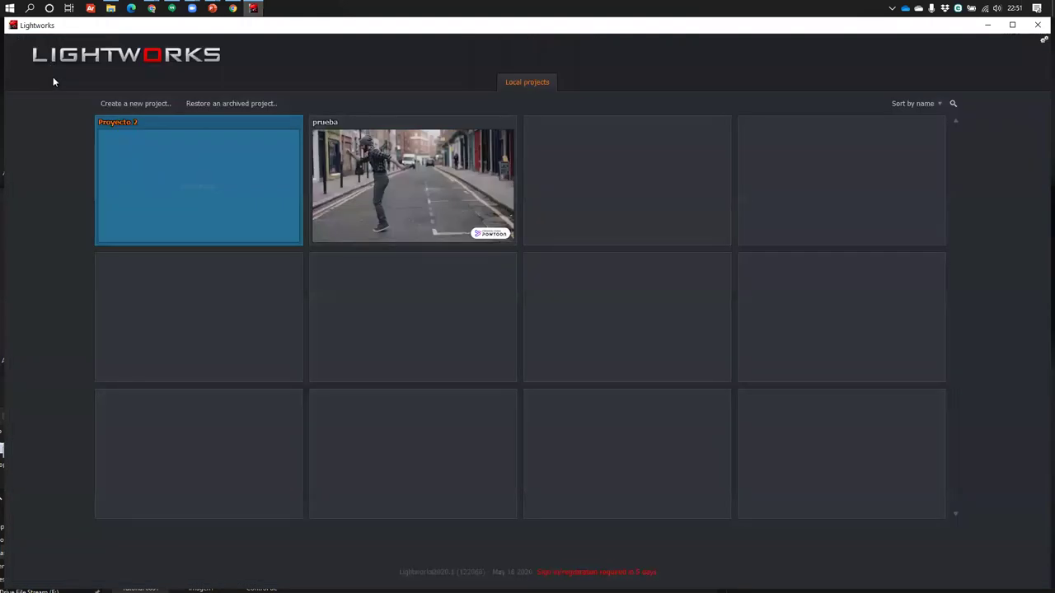
Create a new project named 'sss' with the frame rate set to Auto
left_click(138, 104)
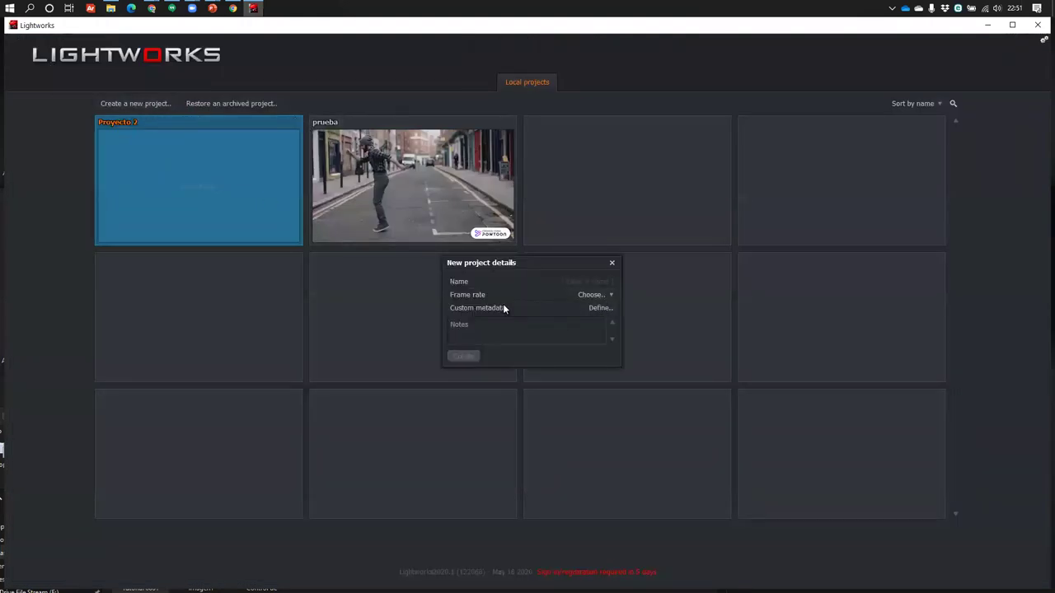
left_click(603, 297)
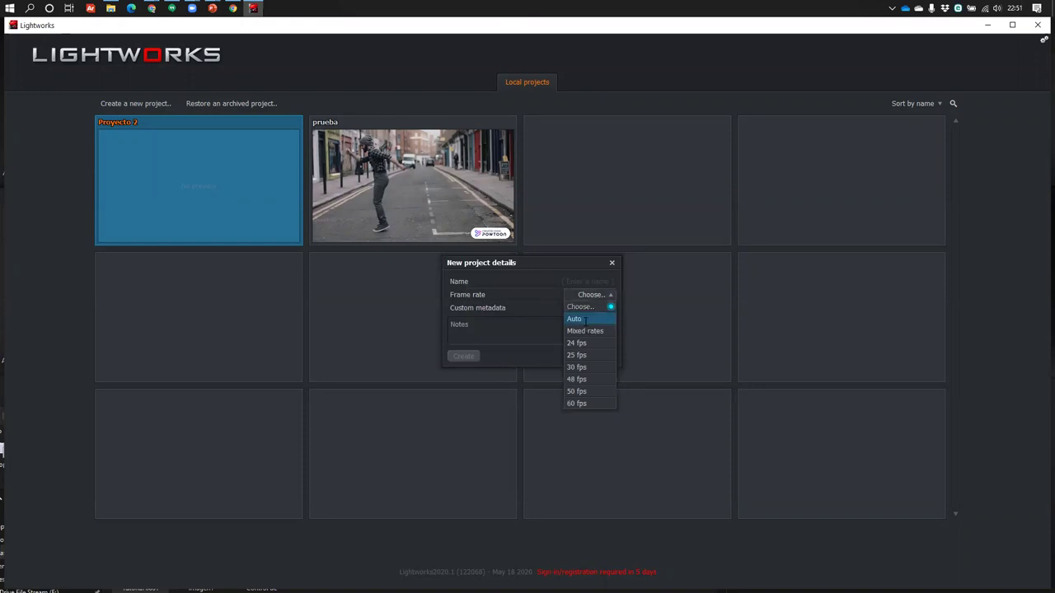
left_click(582, 319)
type("sss")
left_click(463, 356)
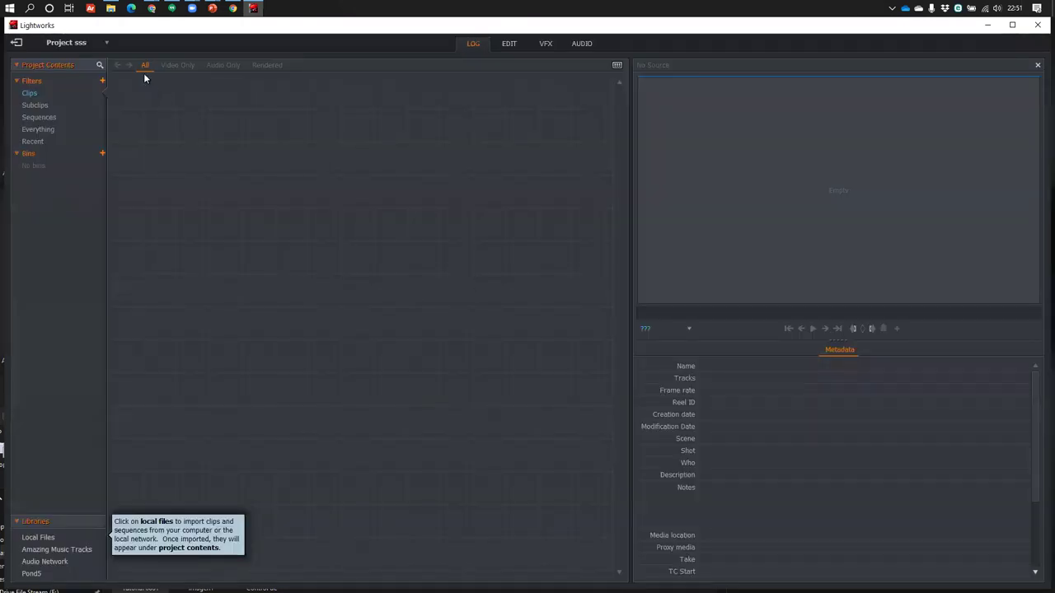
In the EDIT view, import Tutorial 0001 from Descargas into the bin and close Explorer
left_click(500, 43)
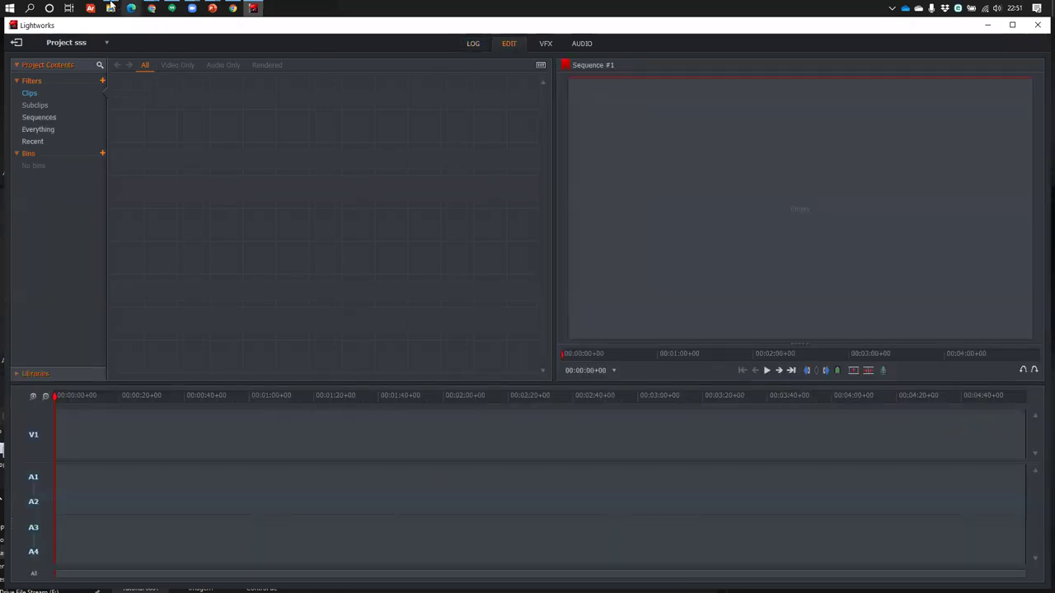
left_click(112, 7)
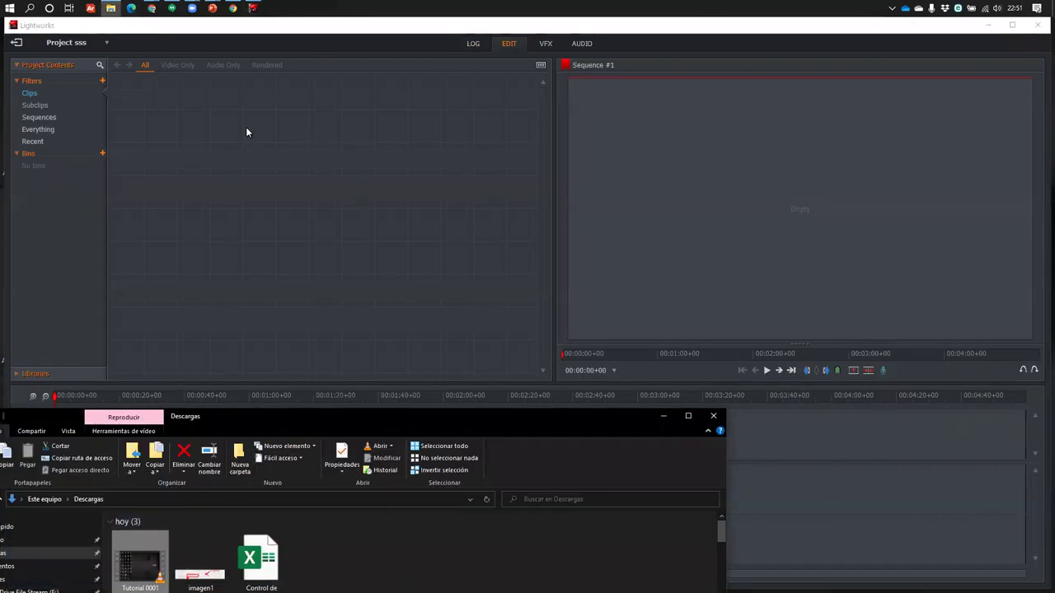
left_click(713, 415)
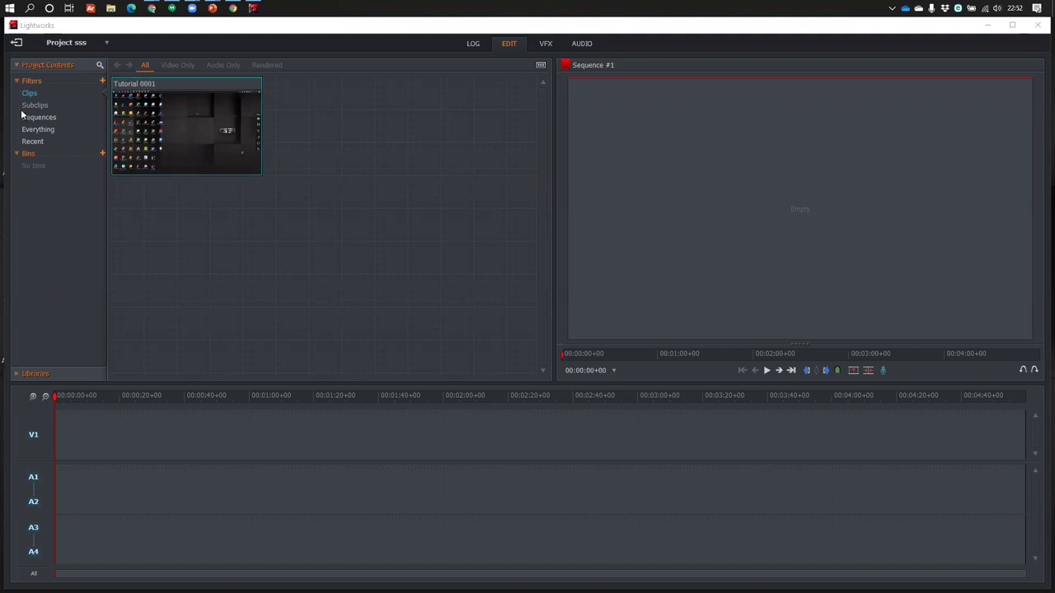
Drag Tutorial 0001 onto the timeline (V1, A3–A4) and scrub through it to preview
left_click(190, 101)
left_click_drag(157, 216, 58, 546)
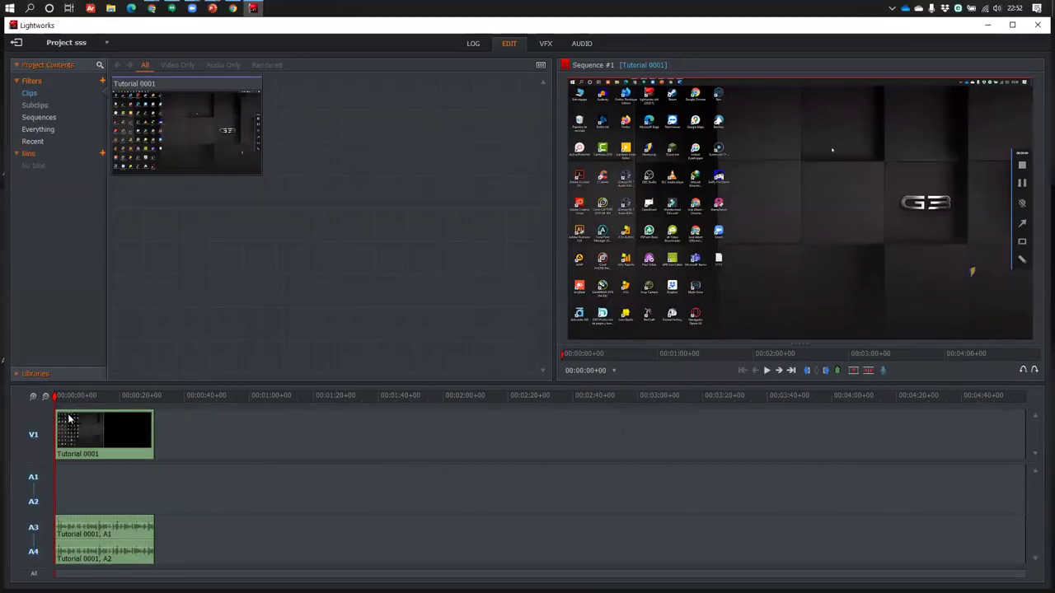
left_click_drag(66, 396, 118, 401)
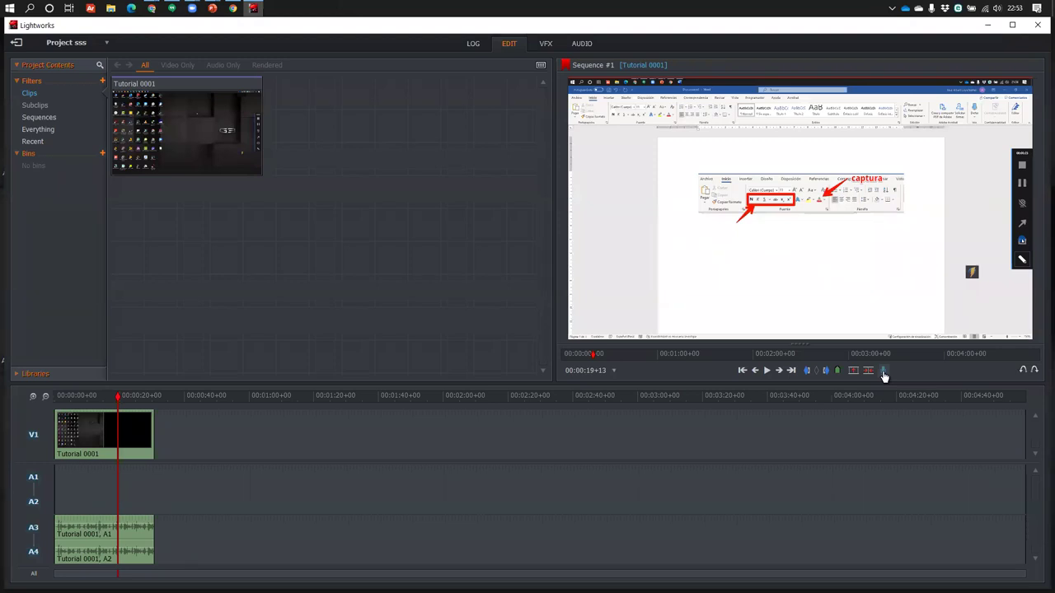
Minimise and restore Lightworks, then scrub the timeline to preview the clip
left_click(884, 372)
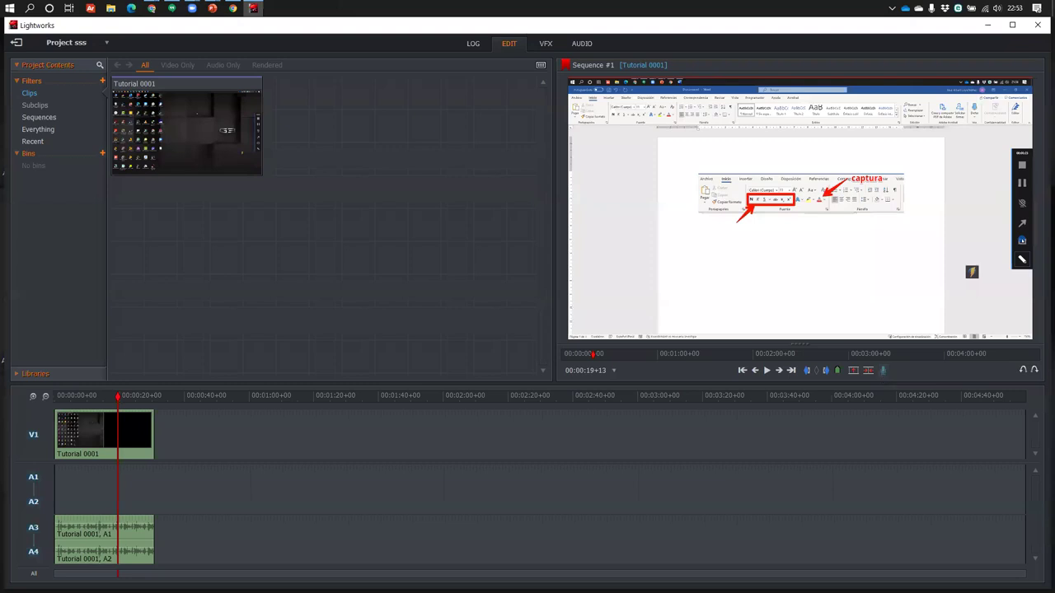
left_click(987, 24)
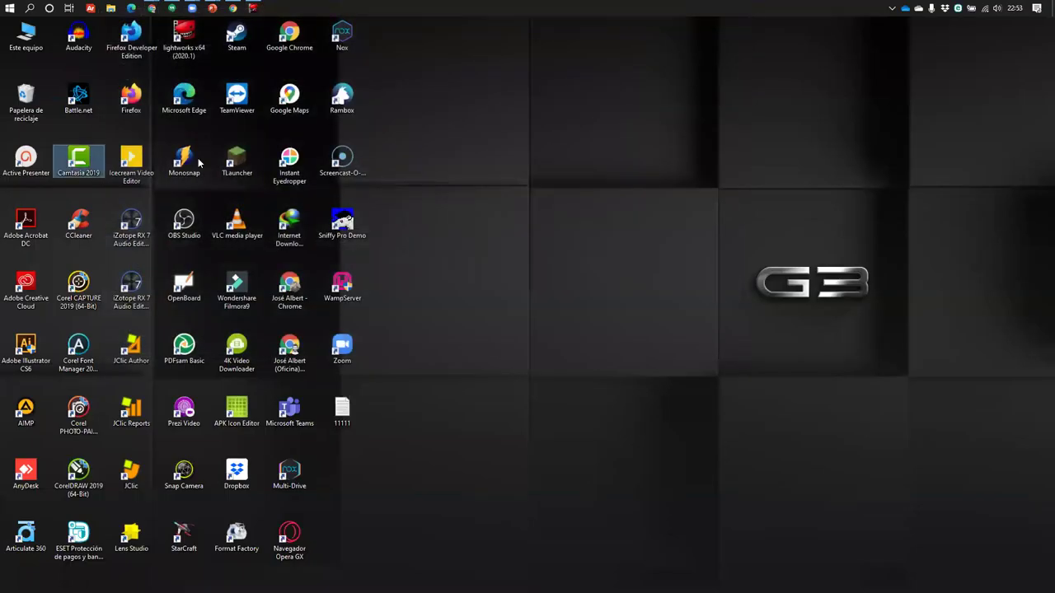
left_click(253, 7)
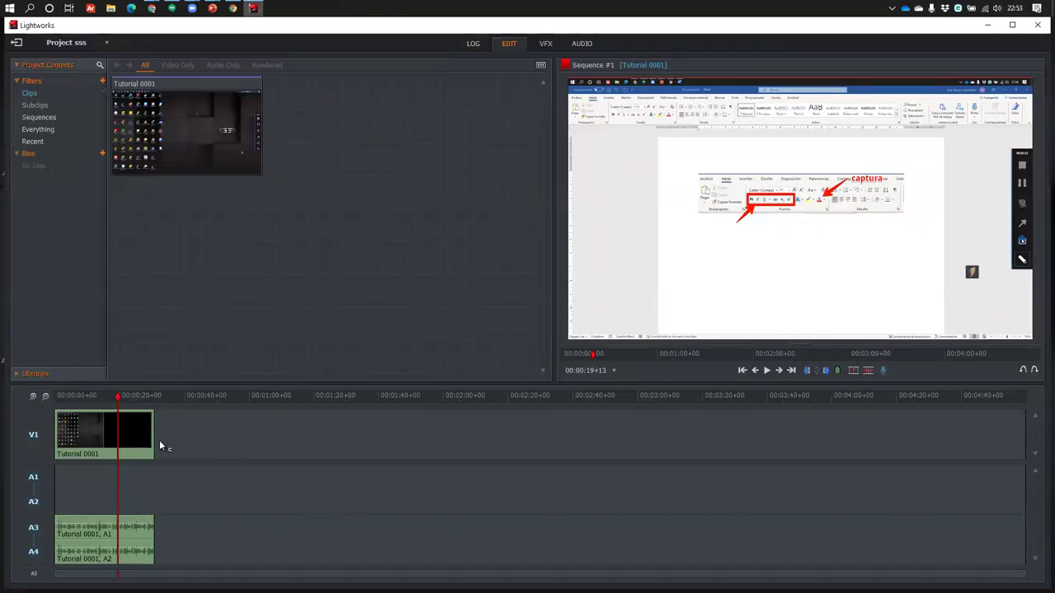
left_click_drag(123, 396, 123, 411)
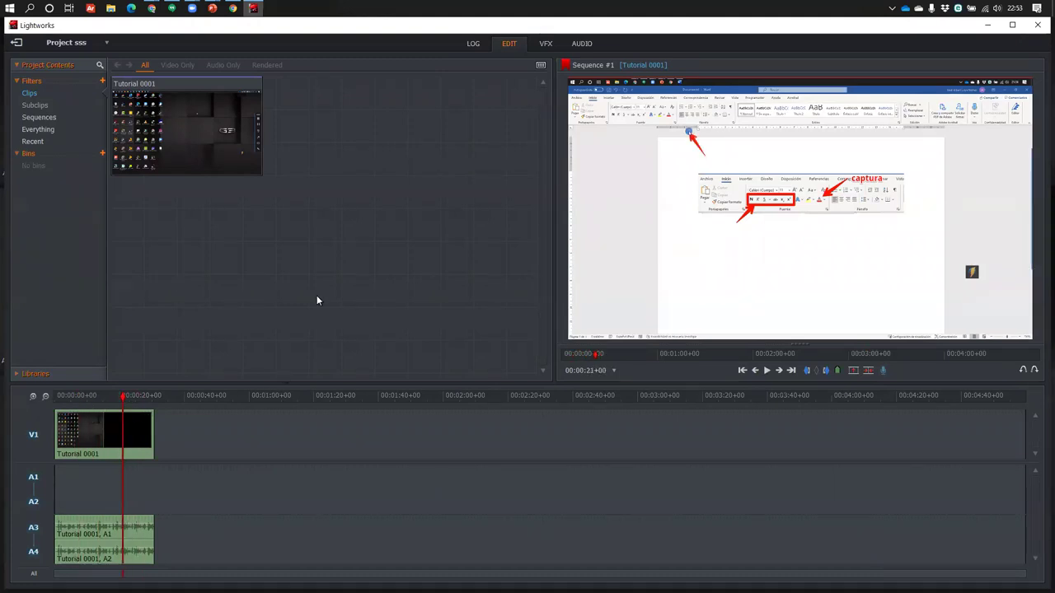
Review the VFX Colour Correction RGB, HSV, Graphs and Routing tabs, then go to Audio
left_click(530, 47)
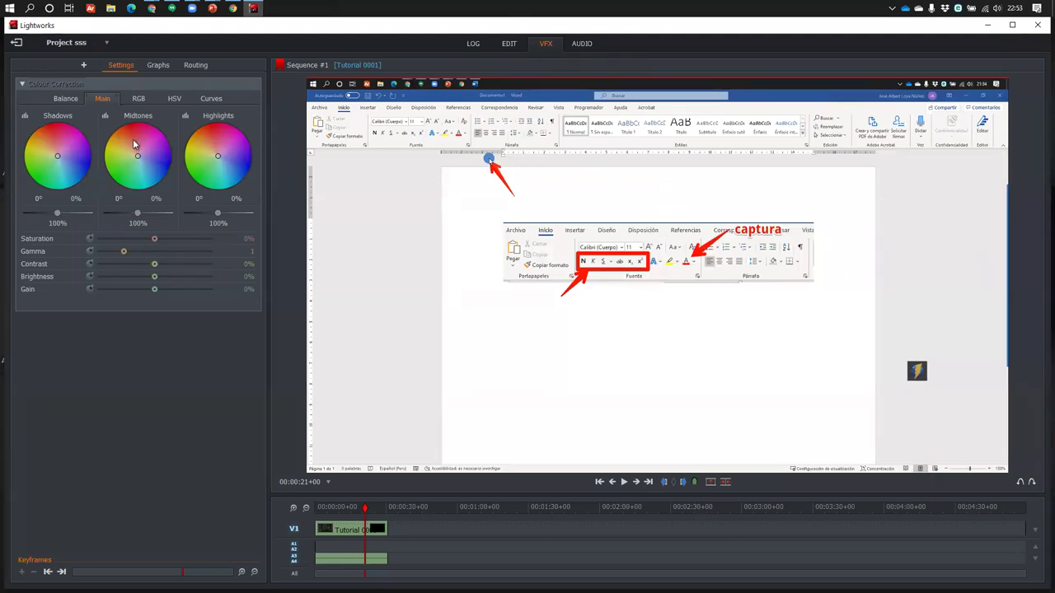
left_click(139, 99)
left_click(175, 100)
left_click(139, 99)
left_click(102, 99)
left_click(171, 99)
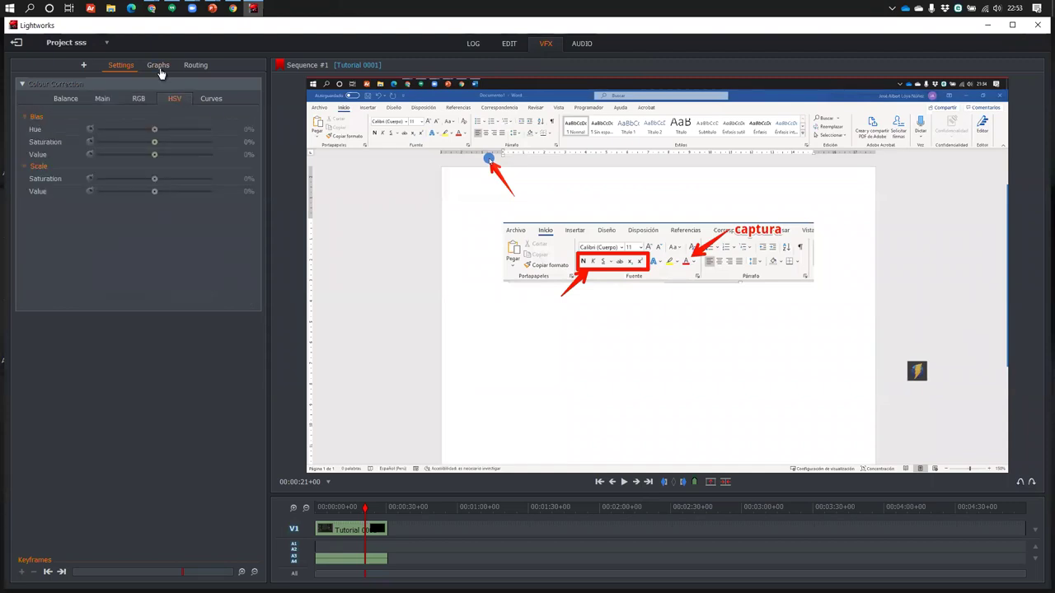
left_click(159, 67)
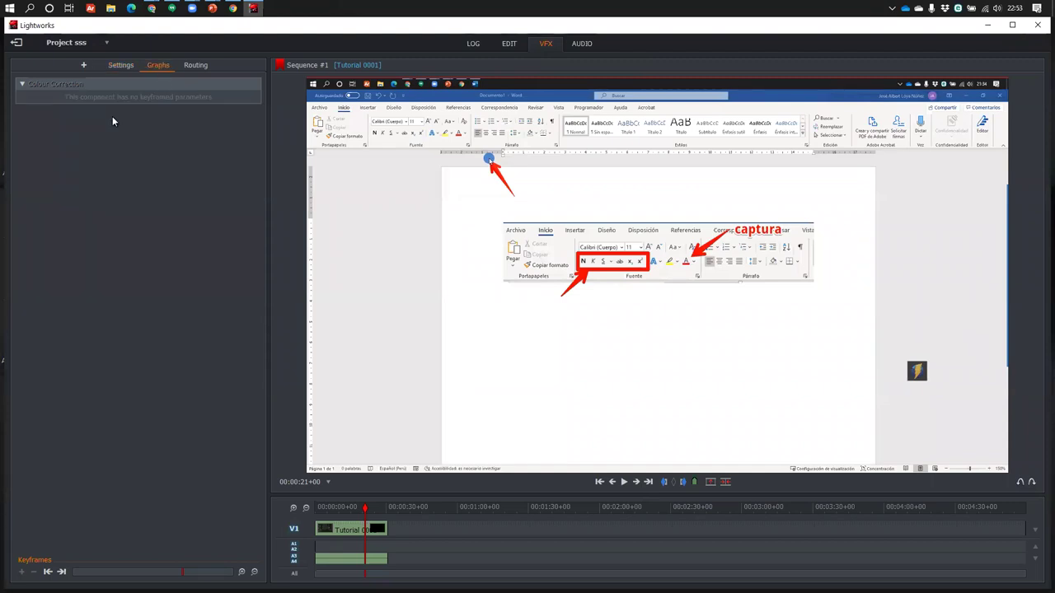
left_click(186, 66)
left_click(110, 62)
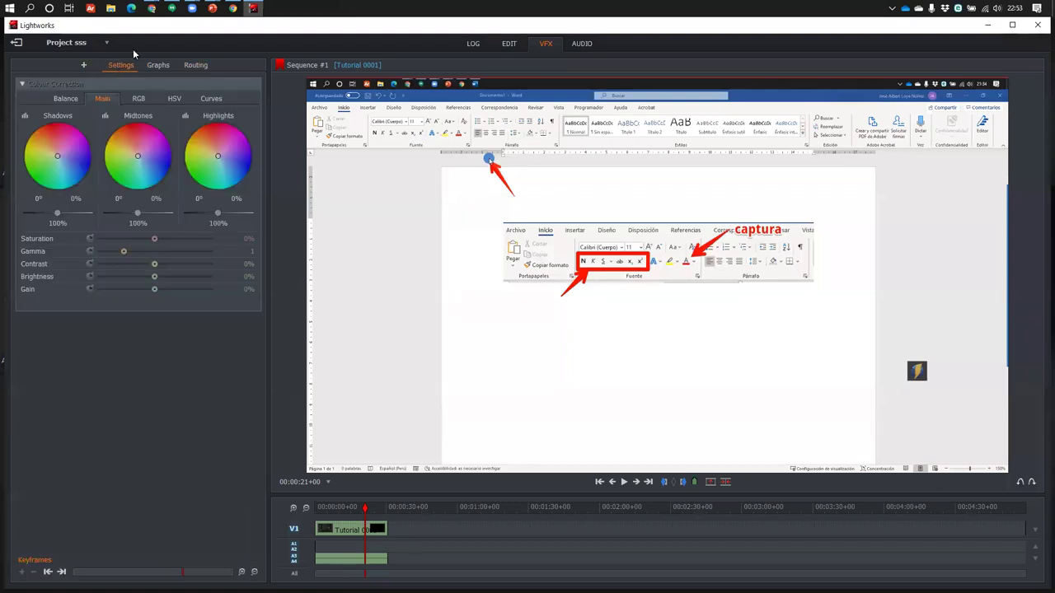
left_click(581, 43)
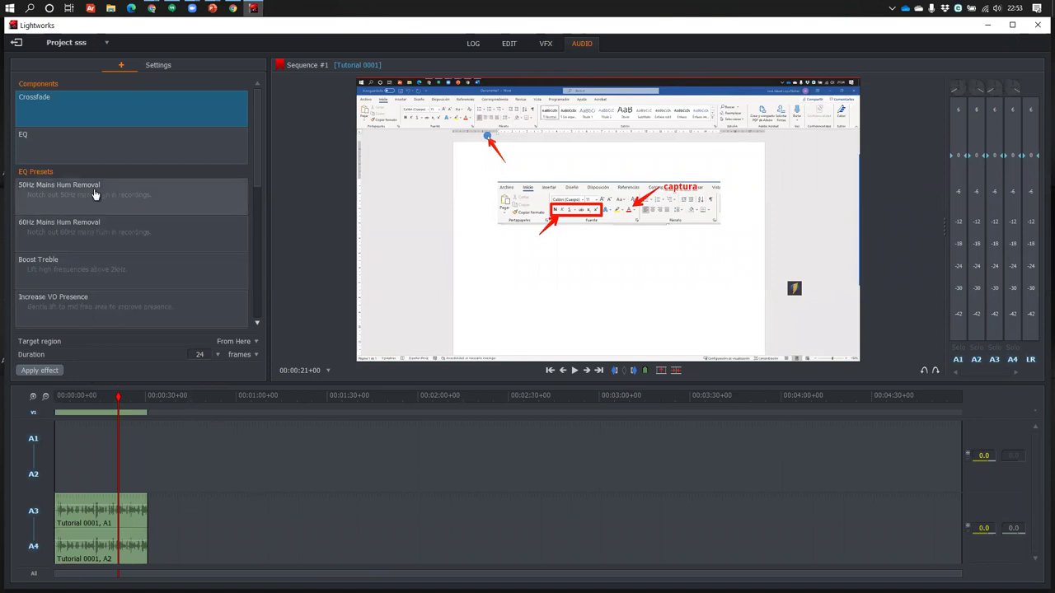
Try the Loudness Curve and Reduce Soundtrack Presence presets, then select the plain EQ component
scroll(103, 224, "down", 4)
scroll(102, 224, "down", 4)
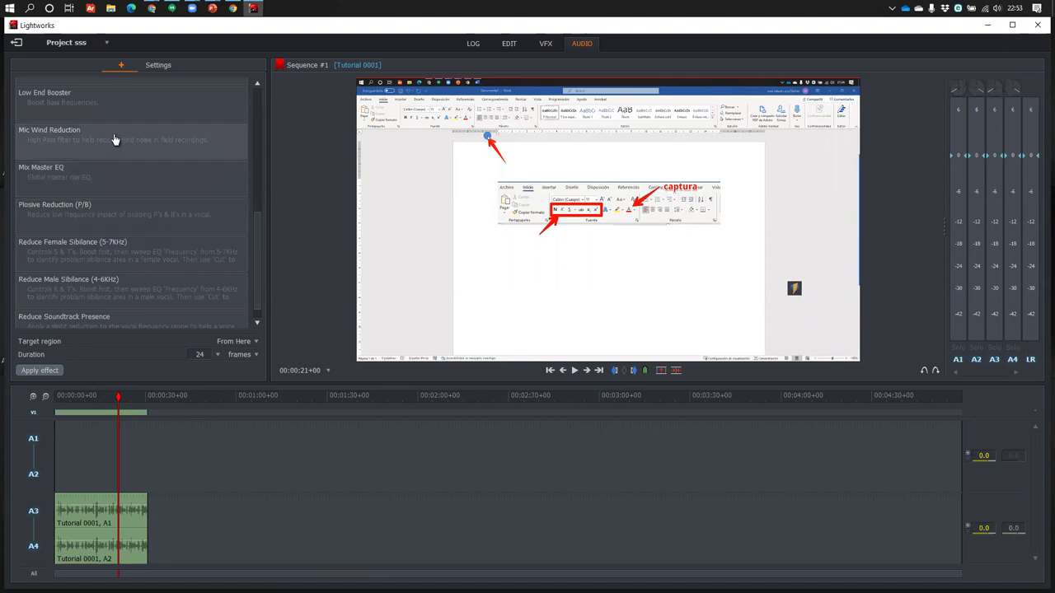
scroll(107, 148, "up", 3)
left_click(85, 196)
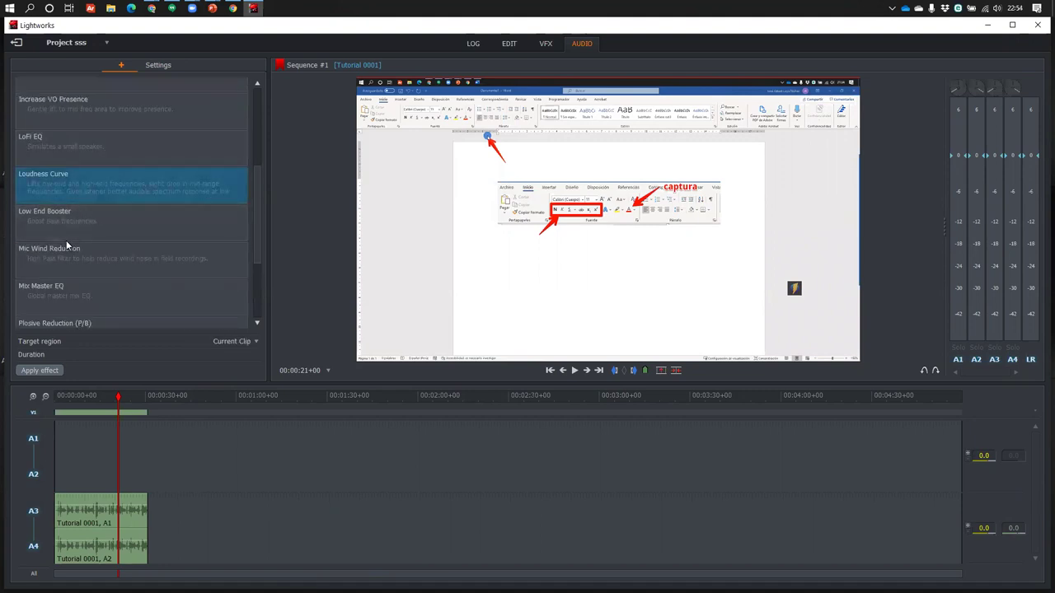
scroll(73, 271, "down", 4)
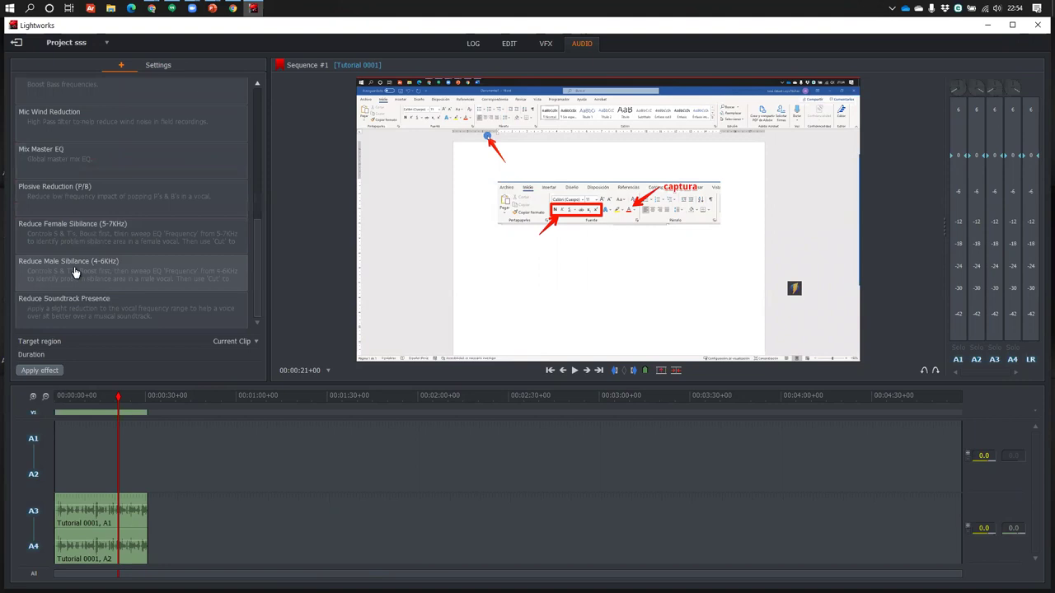
left_click(98, 311)
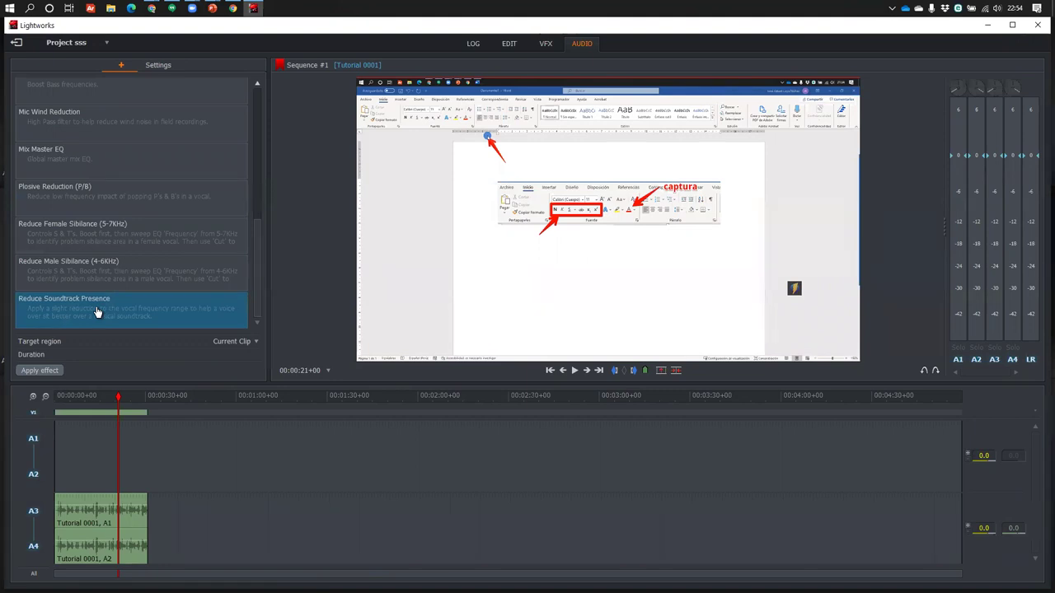
scroll(146, 283, "up", 10)
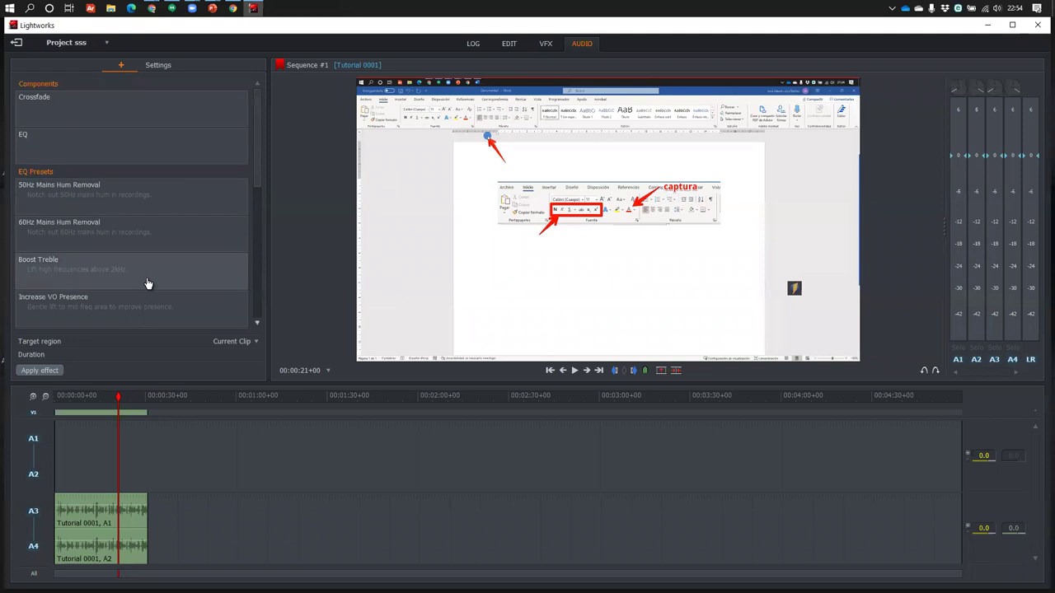
left_click(89, 142)
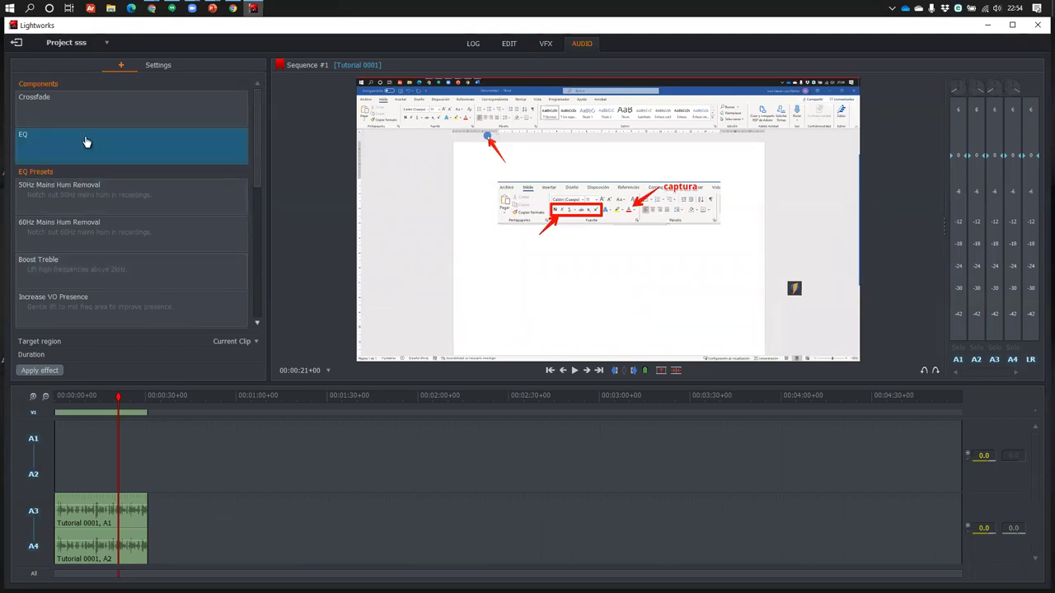
Add EQ to the A1 audio with Band 1 low-pass at 2736 Hz, play it, then rewind
double_click(77, 145)
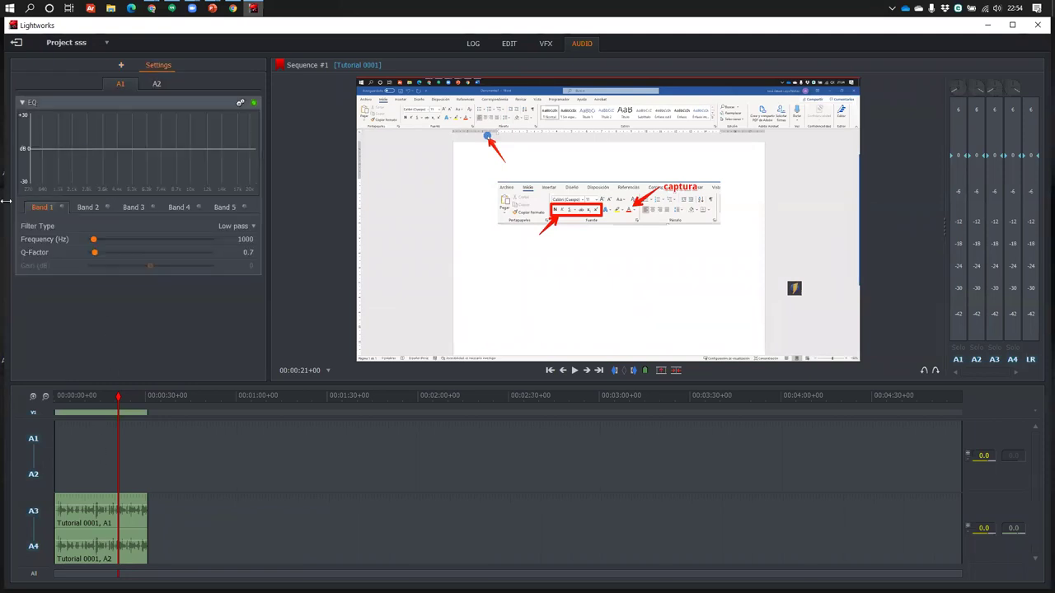
left_click_drag(94, 239, 113, 254)
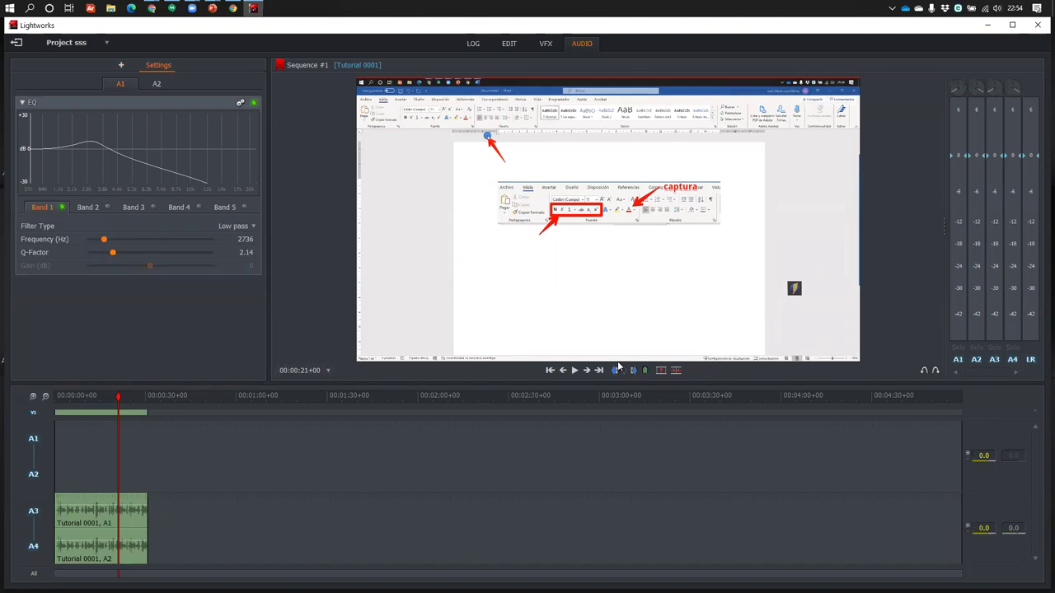
left_click(574, 370)
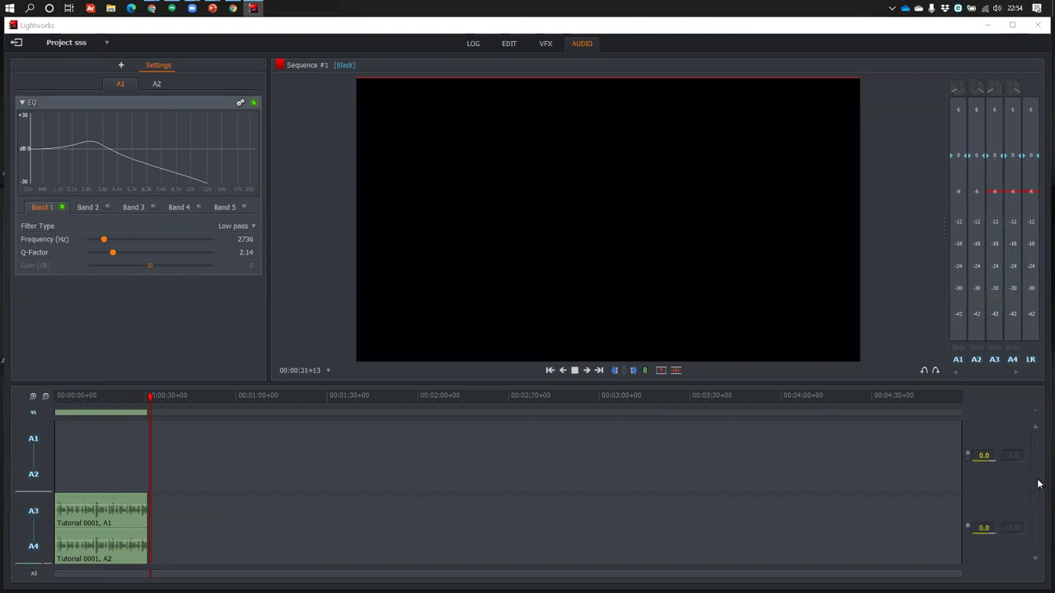
left_click(90, 401)
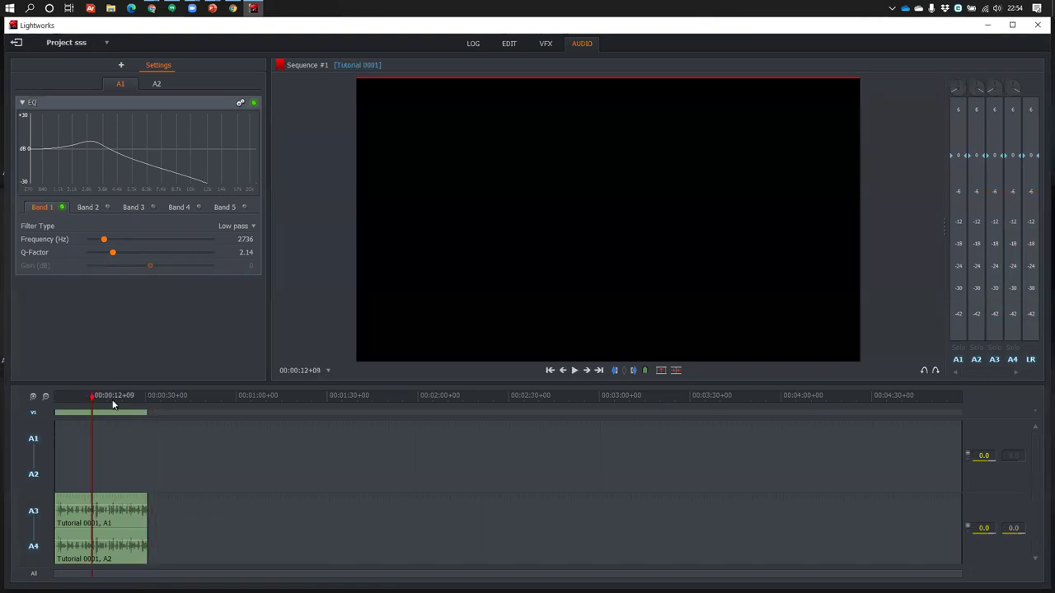
left_click(56, 401)
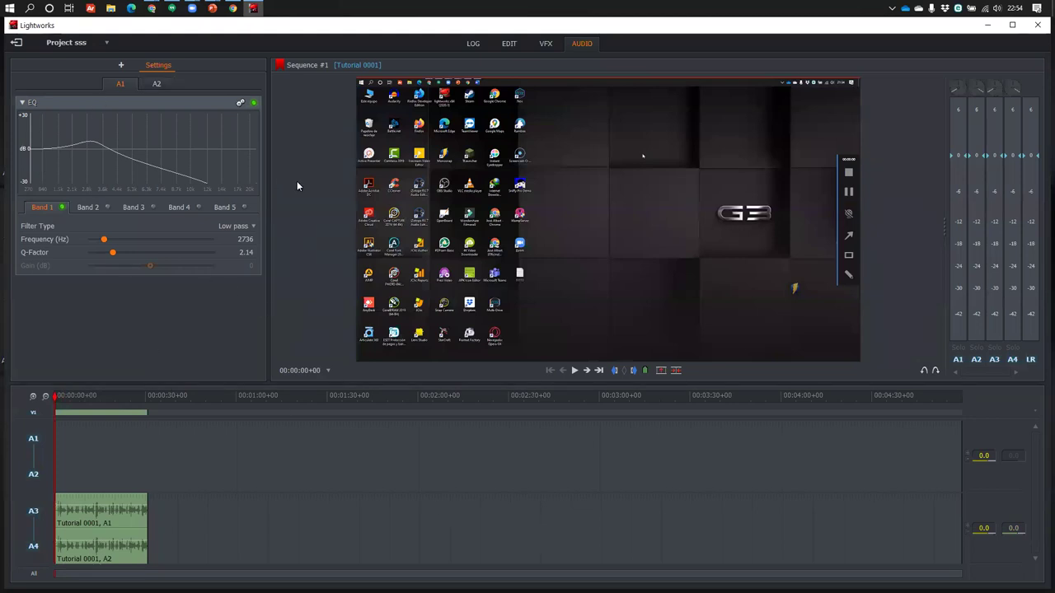
Exit Project sss from its dropdown to the Local projects browser
left_click(107, 42)
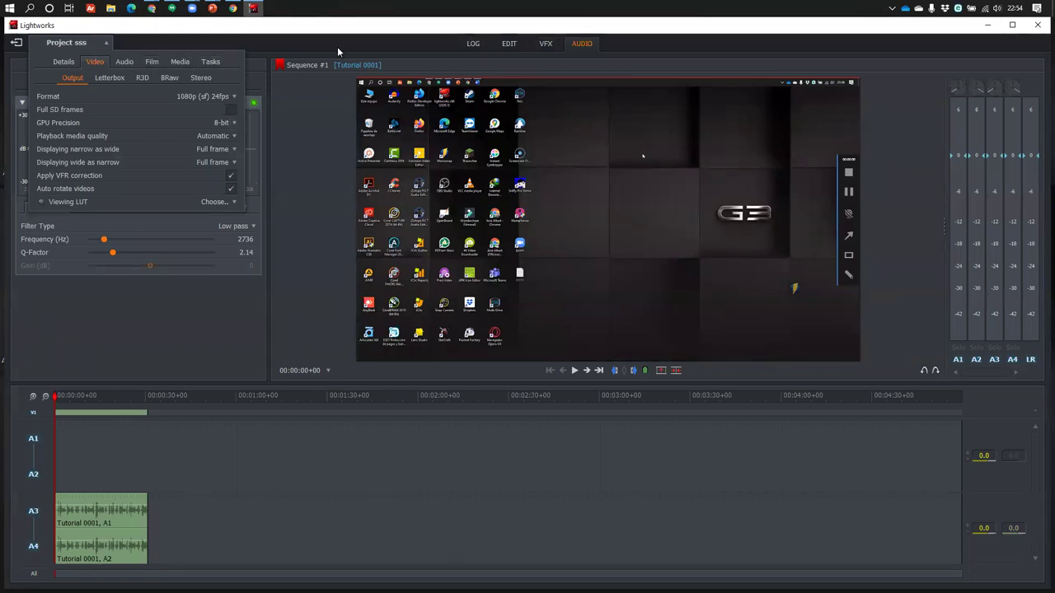
left_click(15, 45)
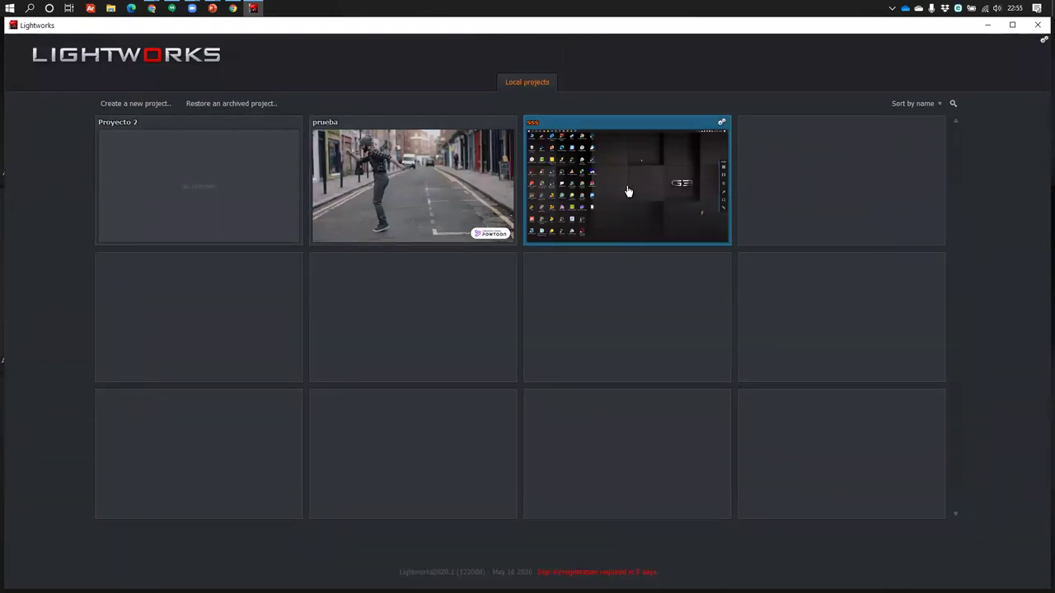
Open the sss project tile from the Local projects browser
left_click(629, 137)
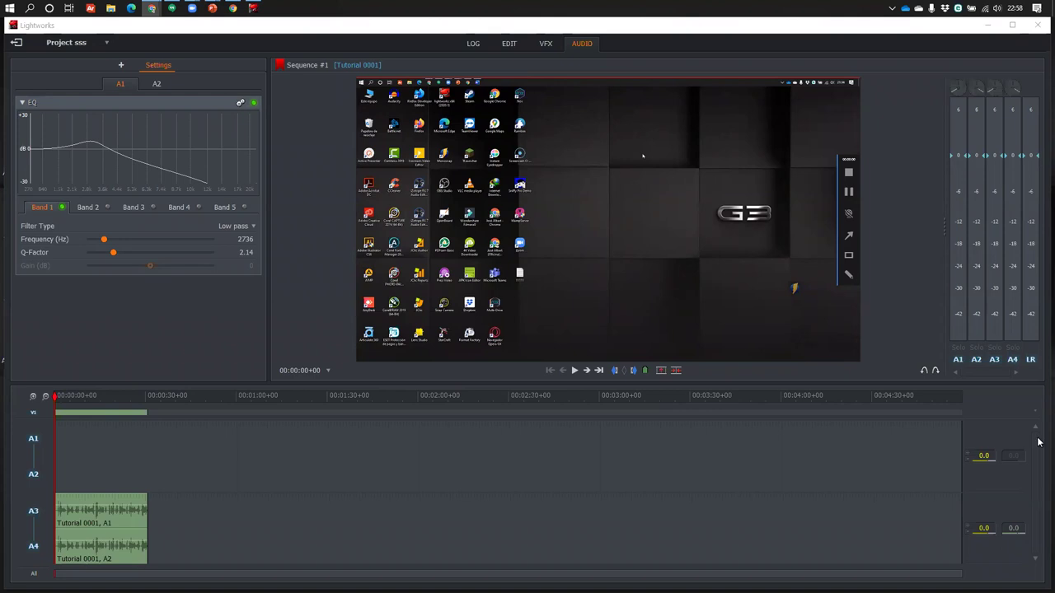
Check the timeline's Sequence commands menu, then minimise Lightworks to the desktop
right_click(208, 528)
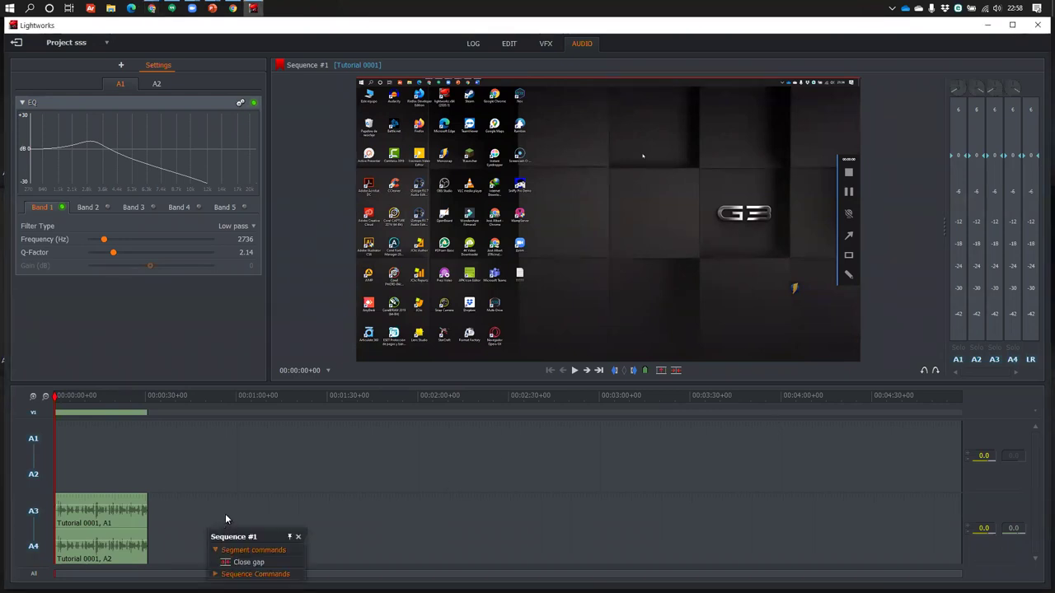
right_click(276, 451)
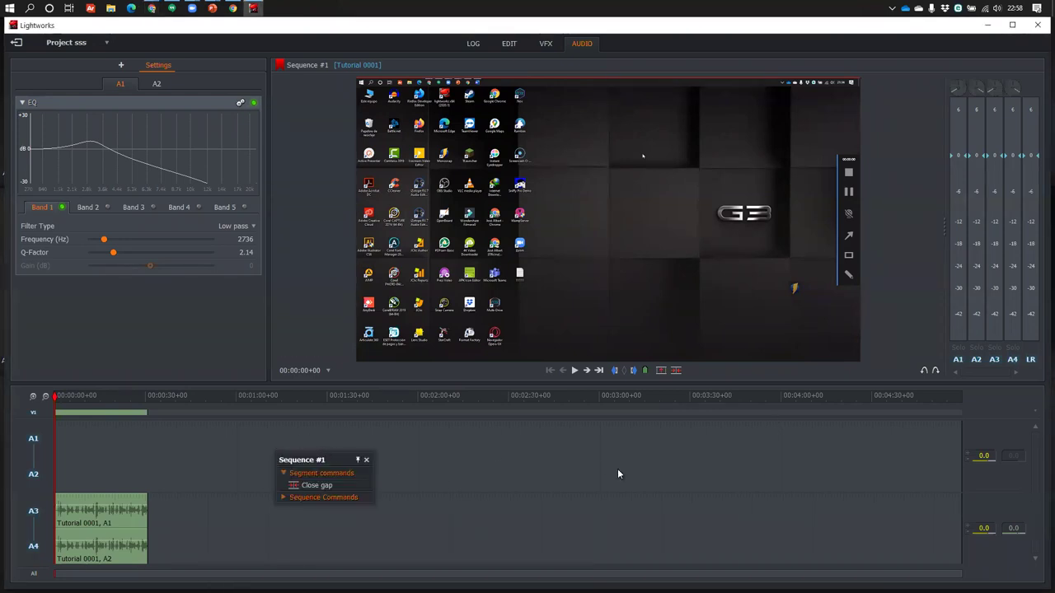
left_click(988, 25)
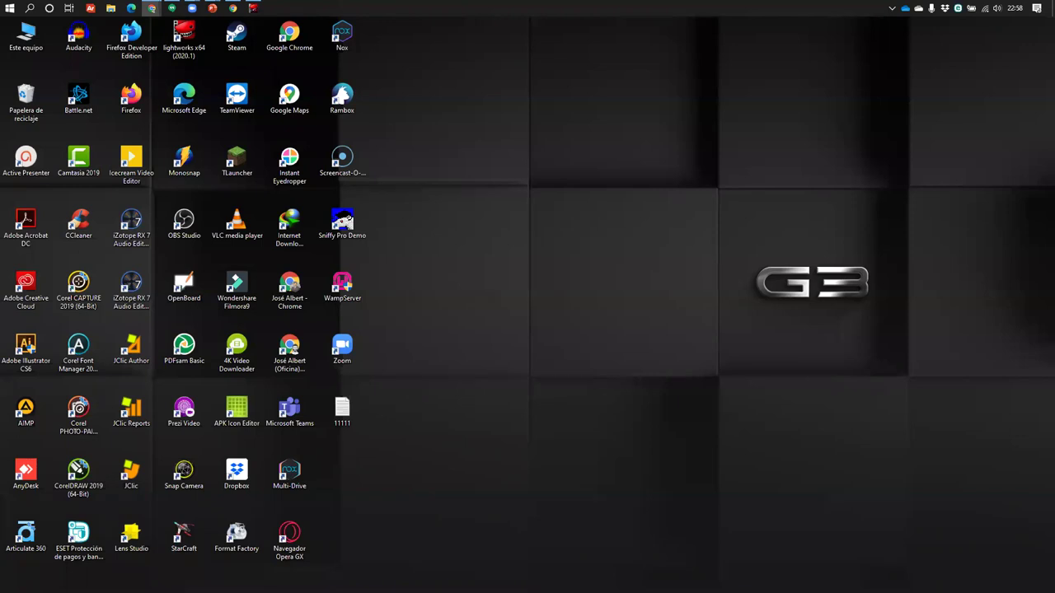
Bring the stress-management PowerPoint presentation to the front via its taskbar preview
left_click(10, 7)
mouse_move(212, 7)
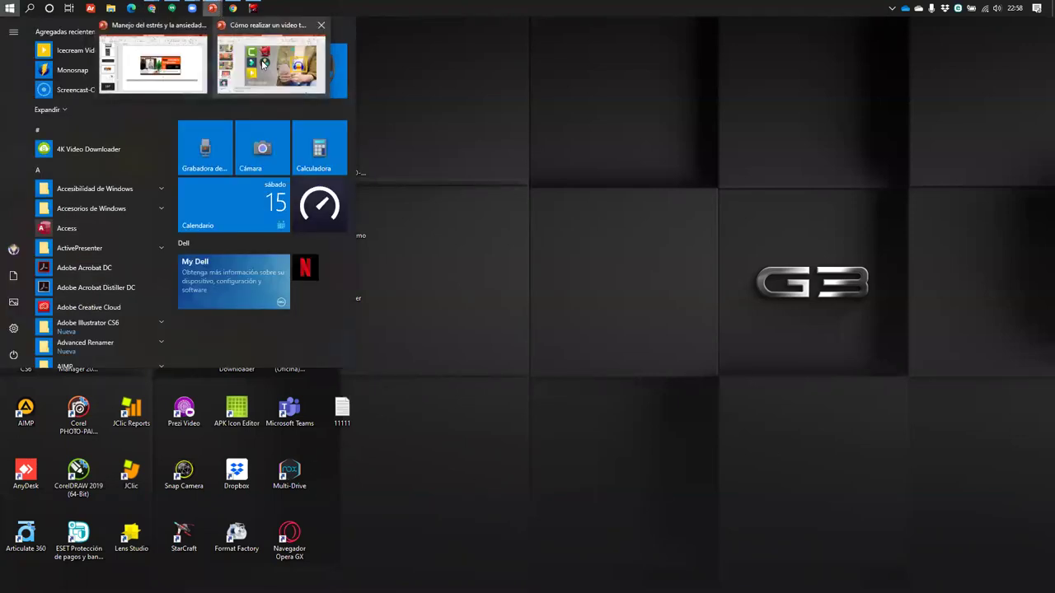
left_click(264, 63)
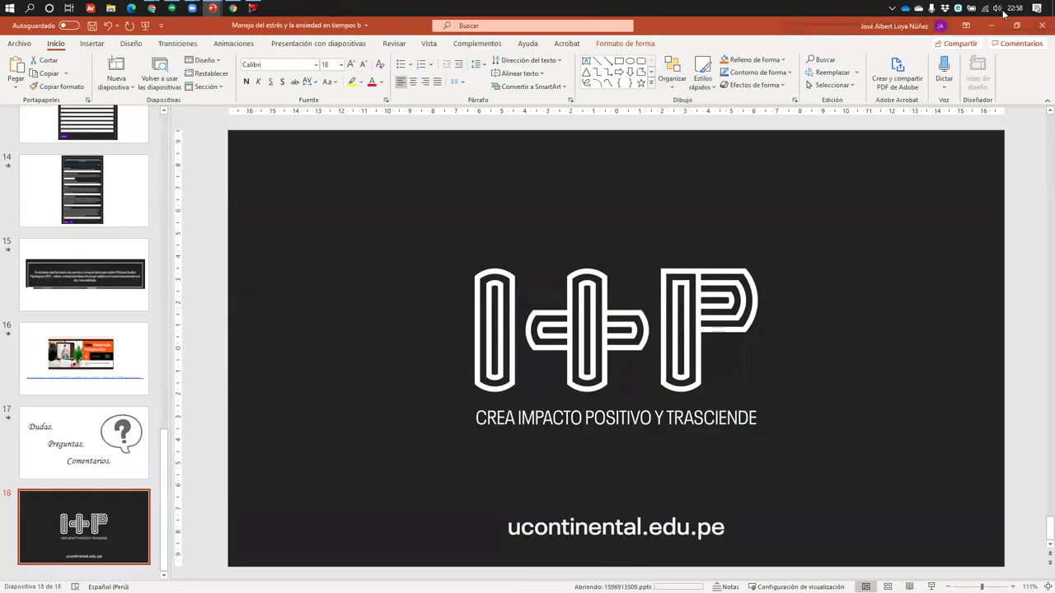
Start closing the video-tutorial deck, then cancel the save prompt
left_click(1039, 28)
left_click(1040, 26)
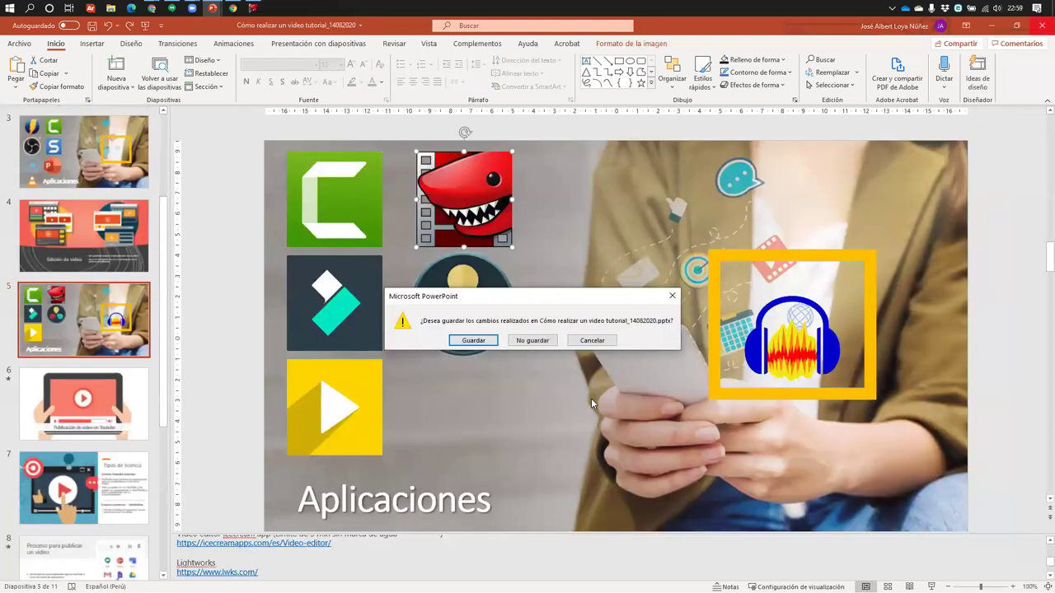
left_click(592, 340)
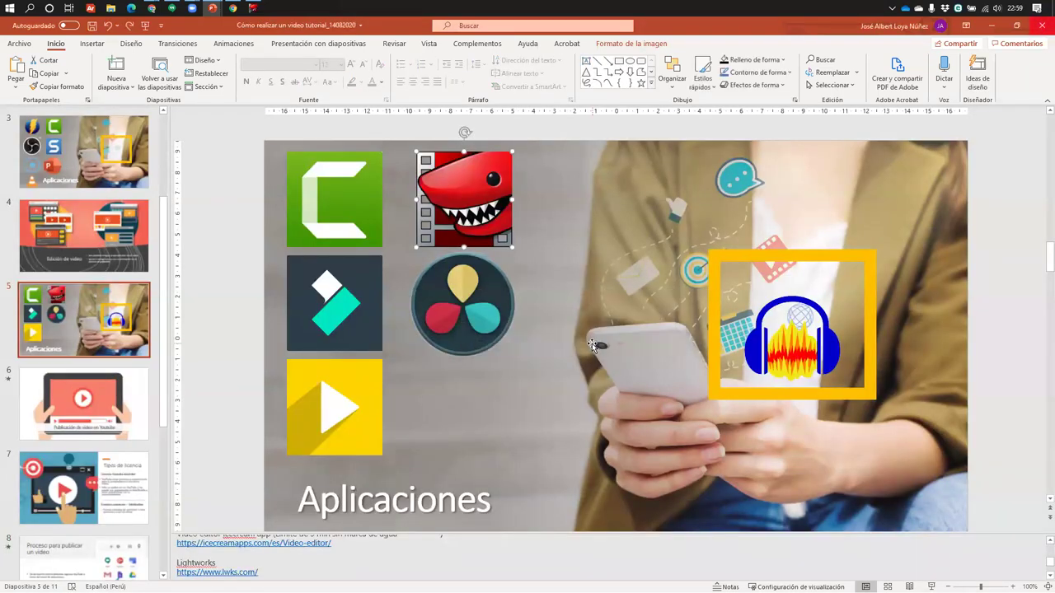
Close the stress-management presentation choosing No guardar to discard its changes
mouse_move(213, 8)
left_click(159, 51)
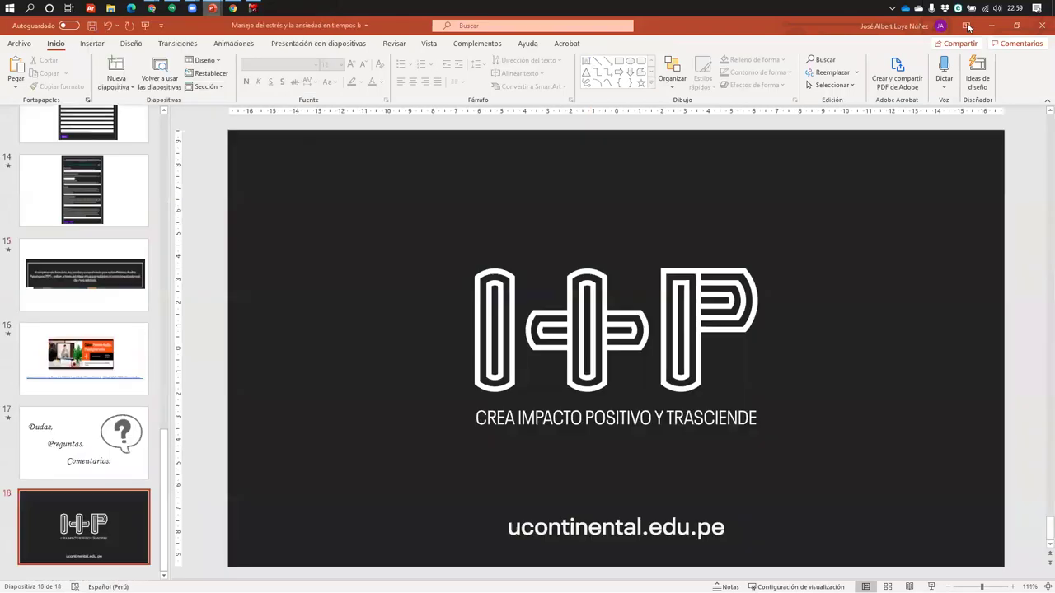
left_click(1040, 27)
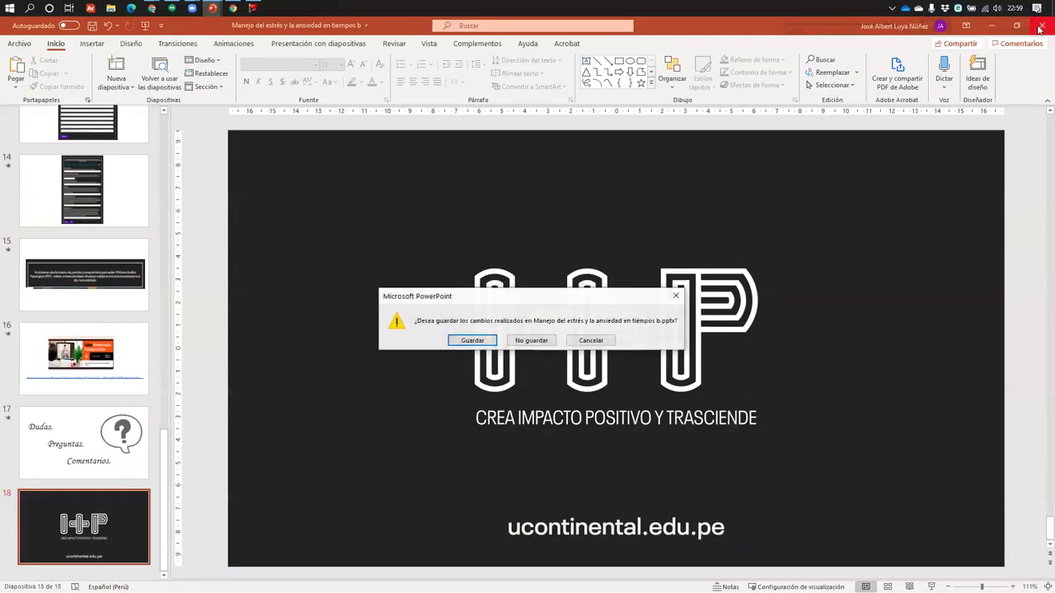
left_click(529, 341)
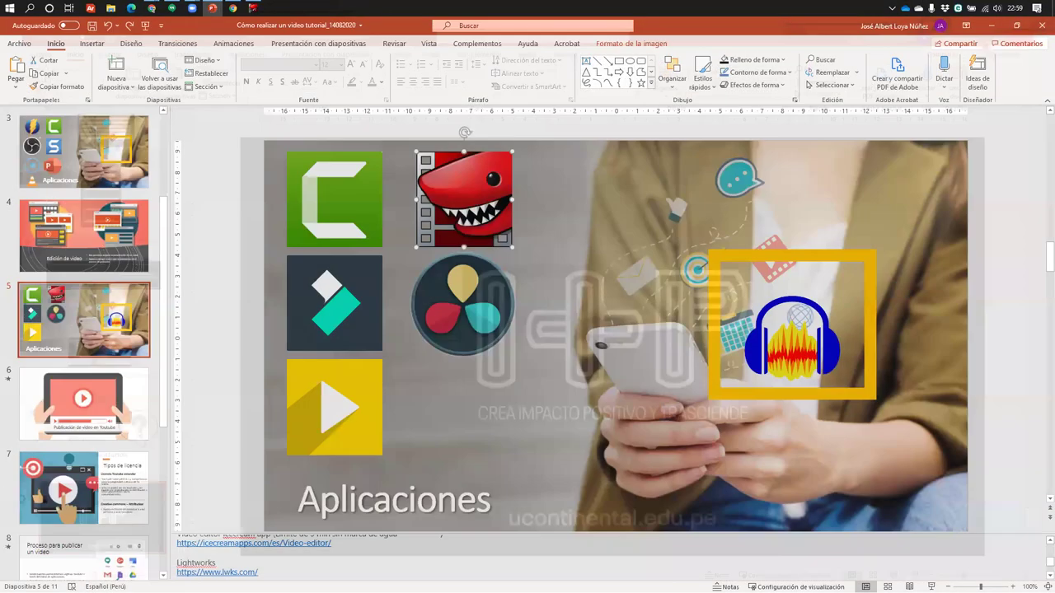
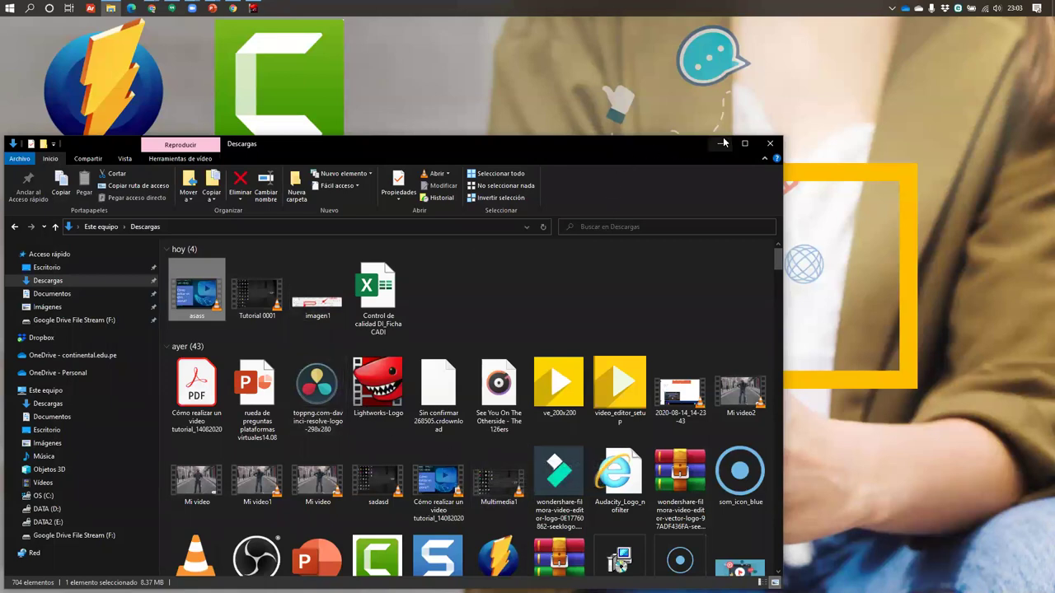
Switch away from the file browser and minimize all windows to show the desktop
key("alt+Tab")
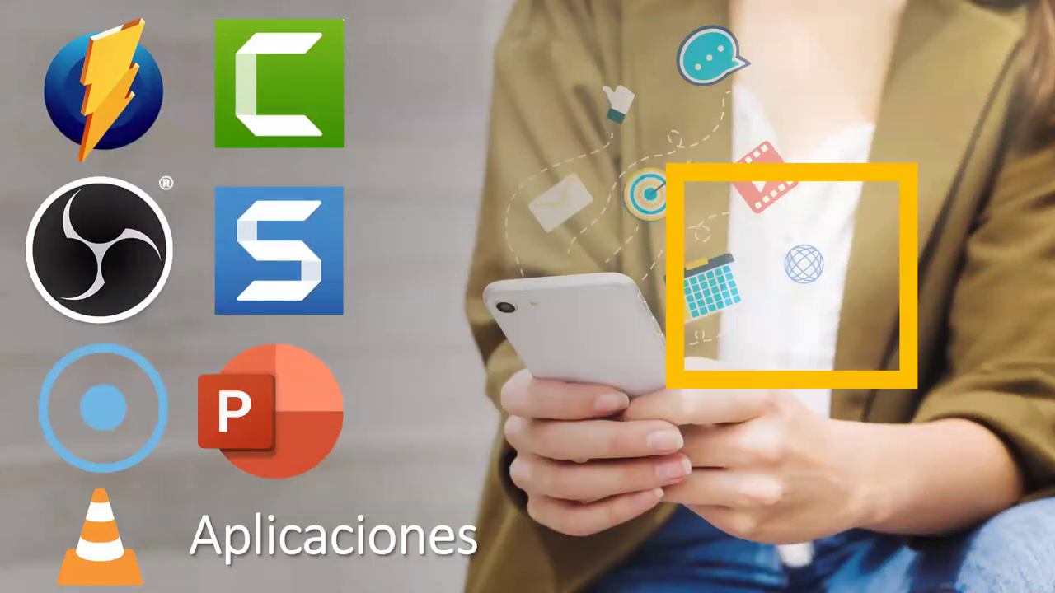
key("alt+Tab")
key("alt+Tab")
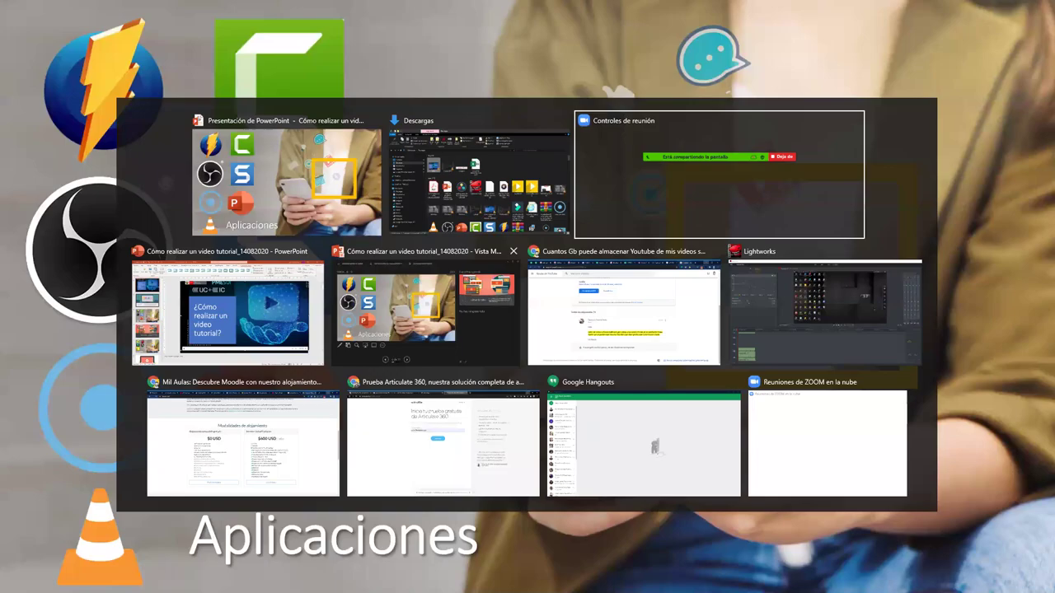
key("super+d")
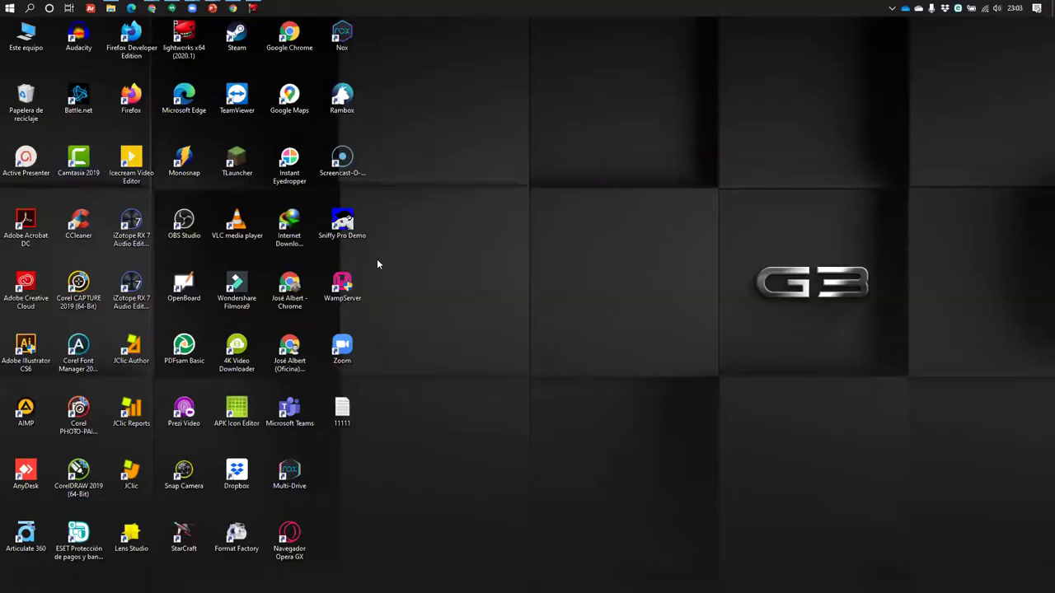
Refresh the desktop with Actualizar from its context menu
right_click(182, 158)
key("Escape")
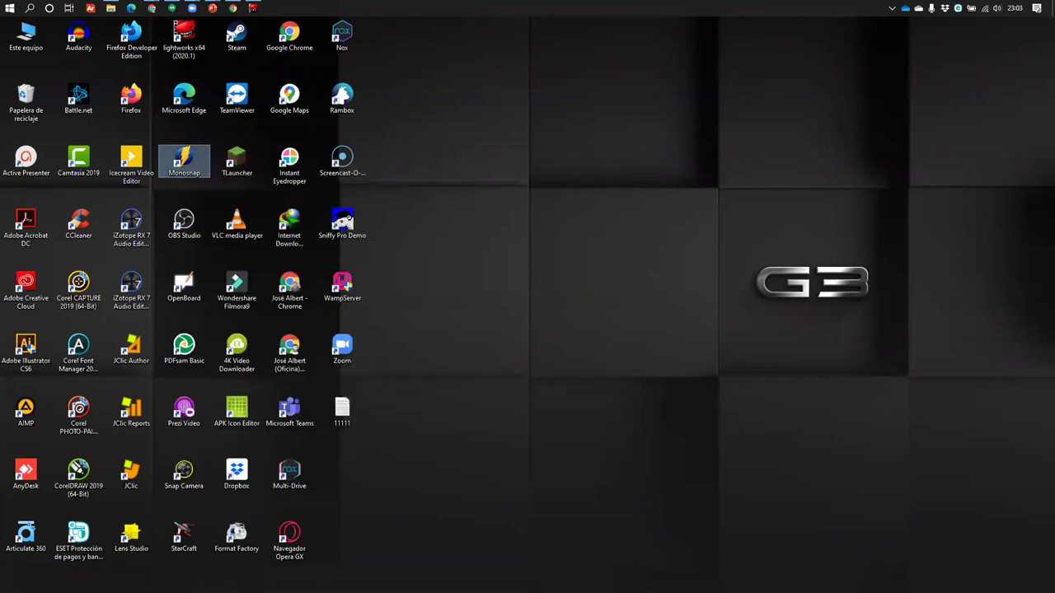
right_click(779, 377)
left_click(816, 410)
Open Monosnap's video recorder from the dropzone, then bring the full-screen Aplicaciones slide forward
right_click(994, 532)
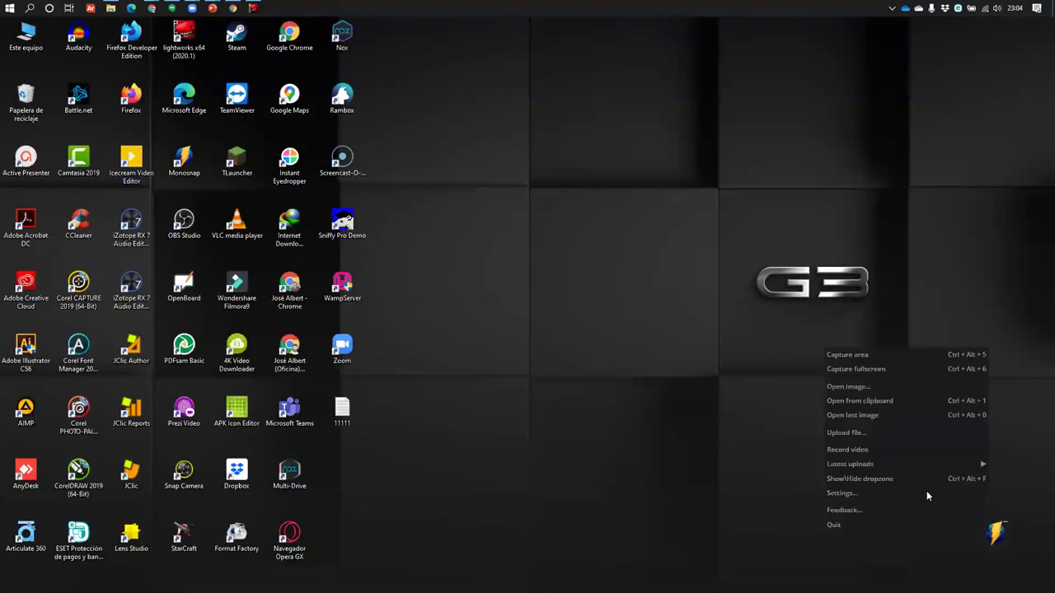
left_click(880, 451)
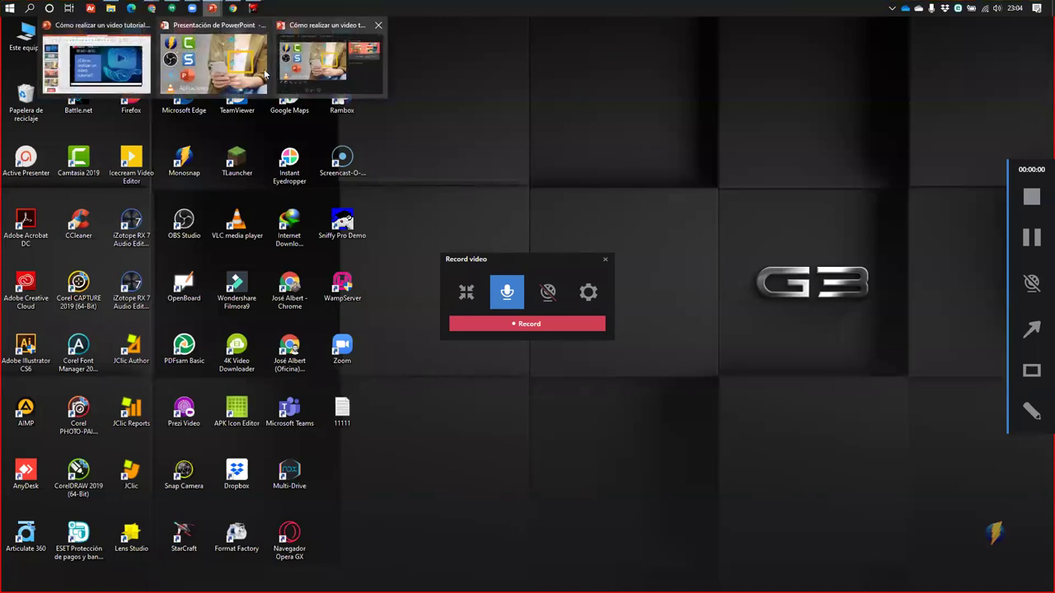
left_click(329, 60)
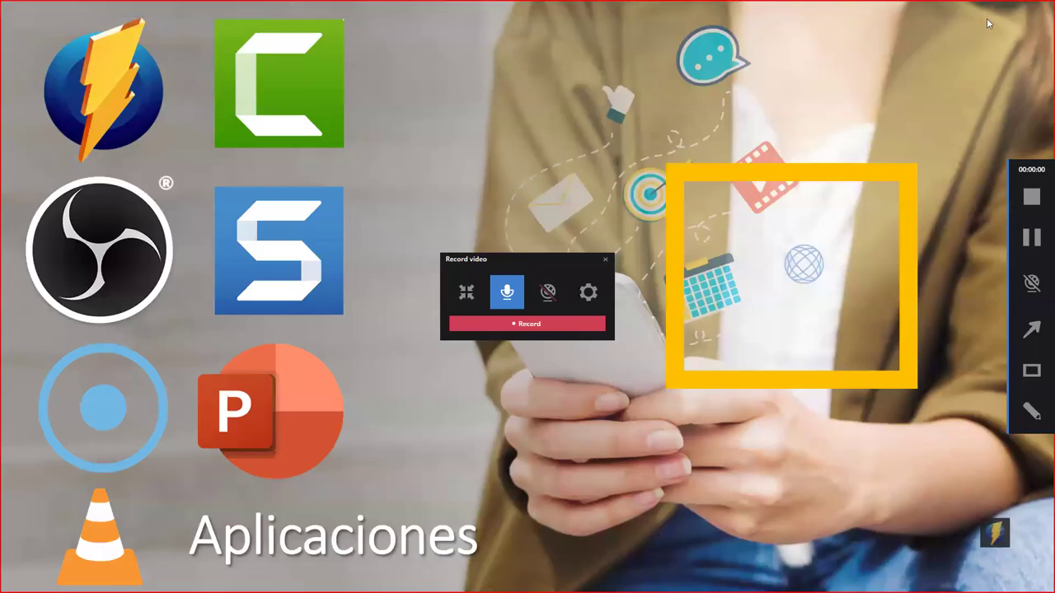
Turn on the webcam overlay and place its preview in the slide's bottom-right corner
left_click(548, 293)
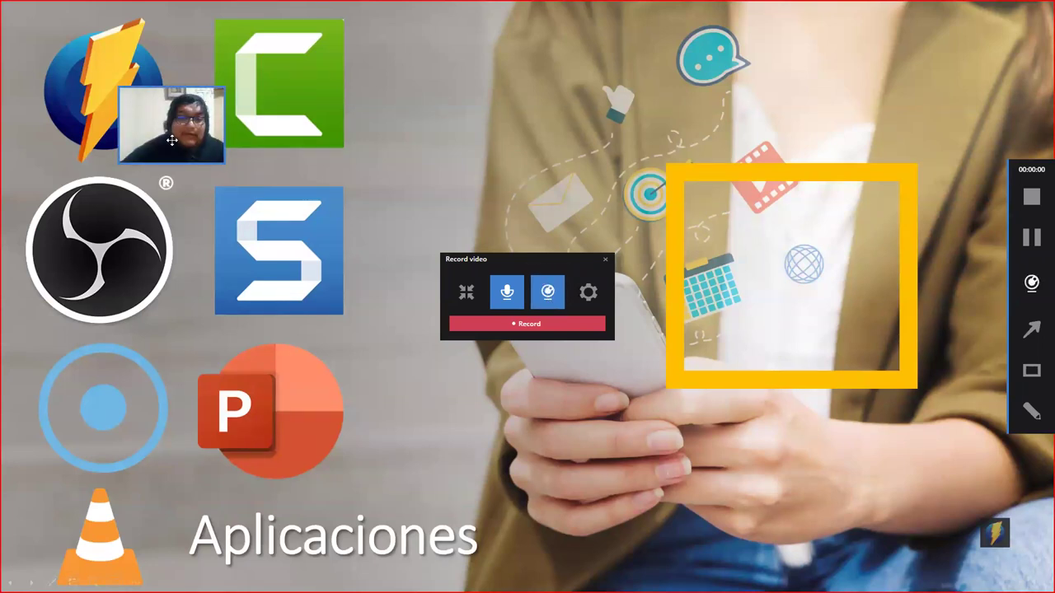
left_click_drag(171, 141, 974, 67)
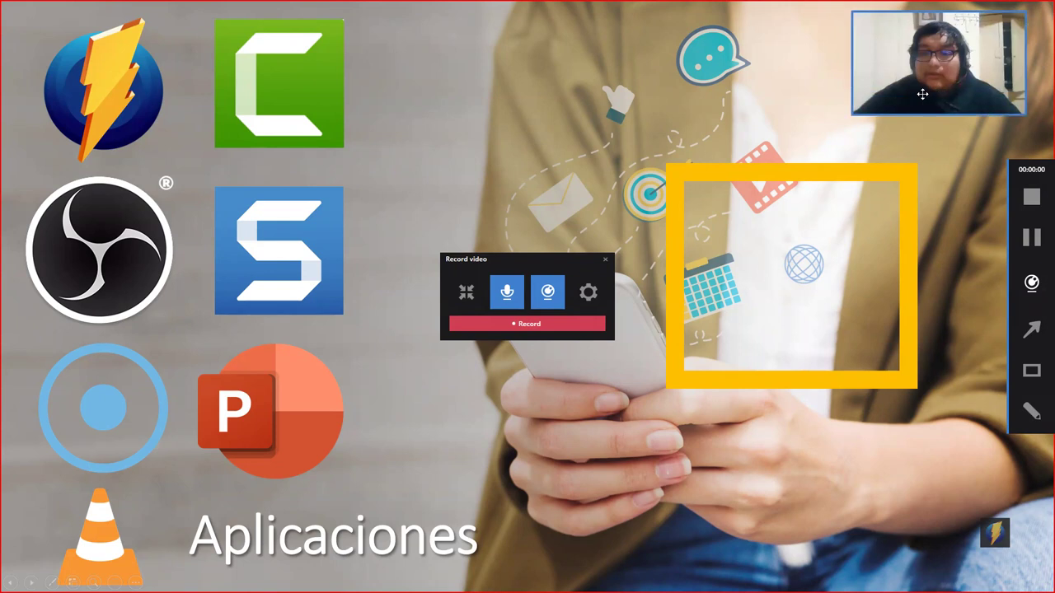
left_click_drag(922, 94, 947, 568)
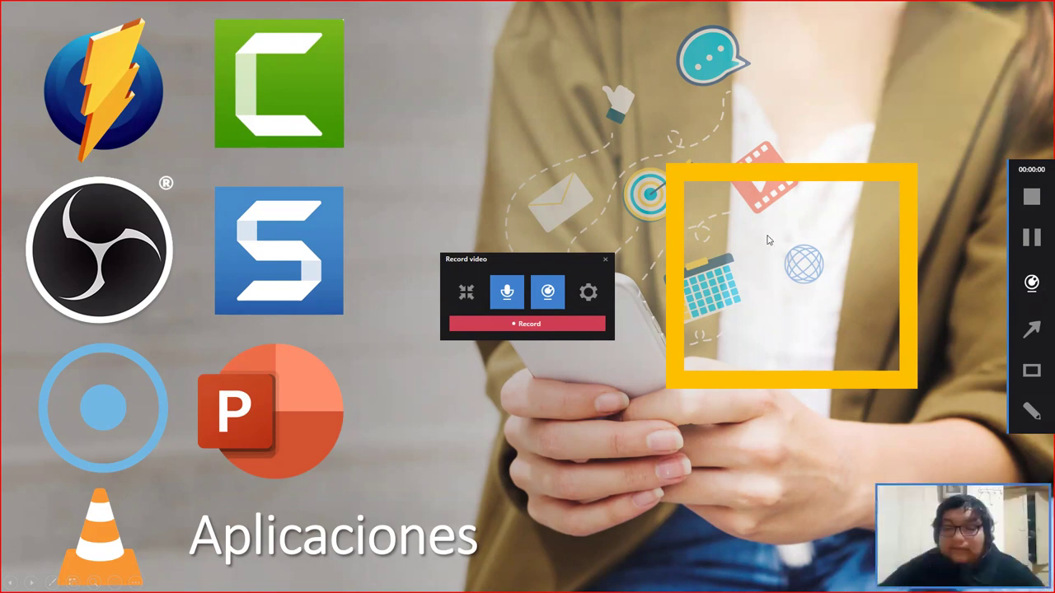
Start recording and mark the DaVinci Resolve logo with a red arrow and freehand loop
left_click(549, 325)
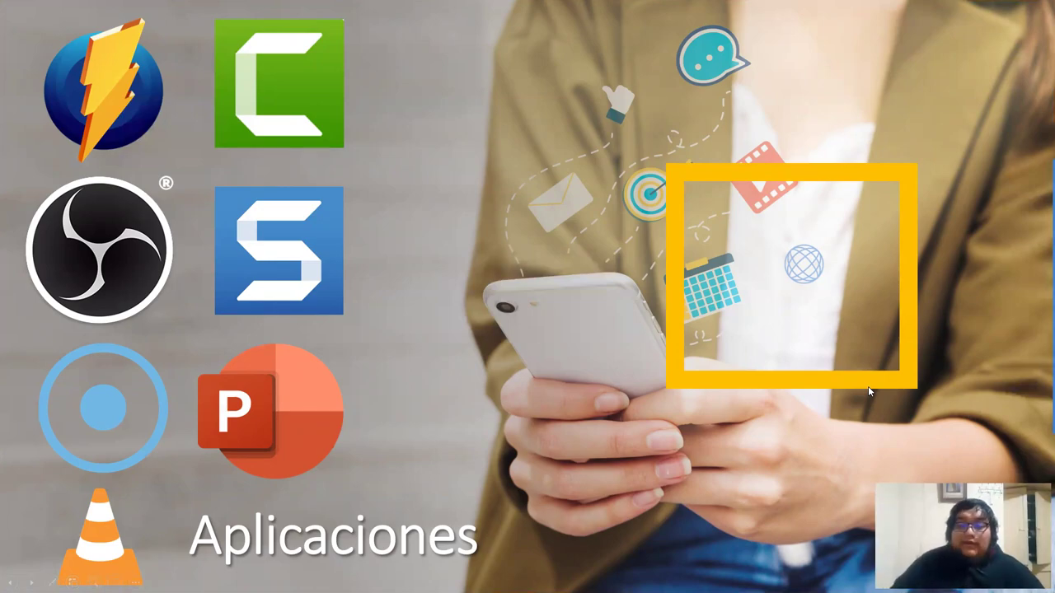
key("Right")
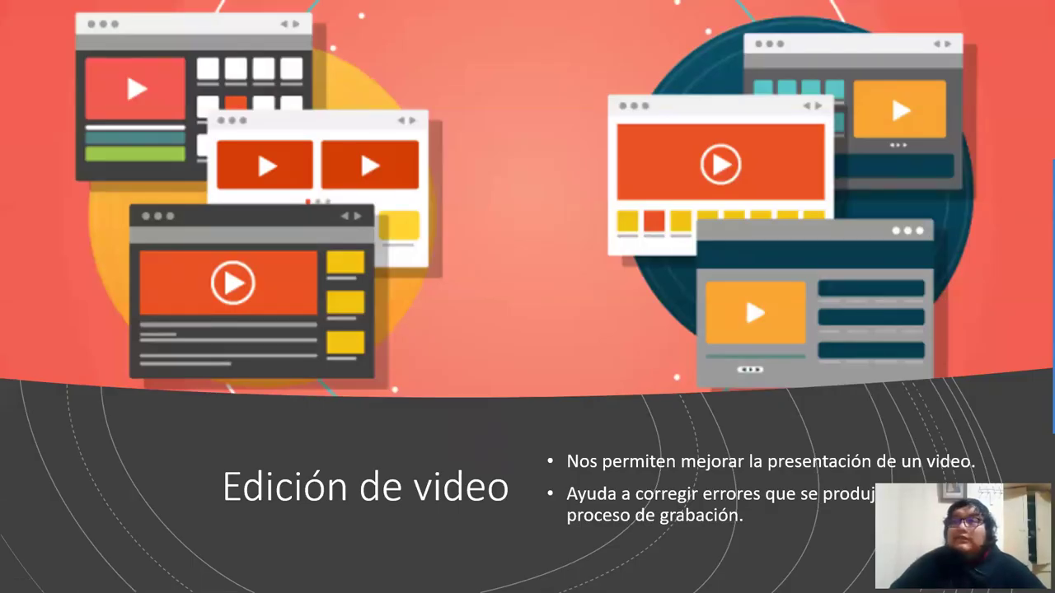
key("Left")
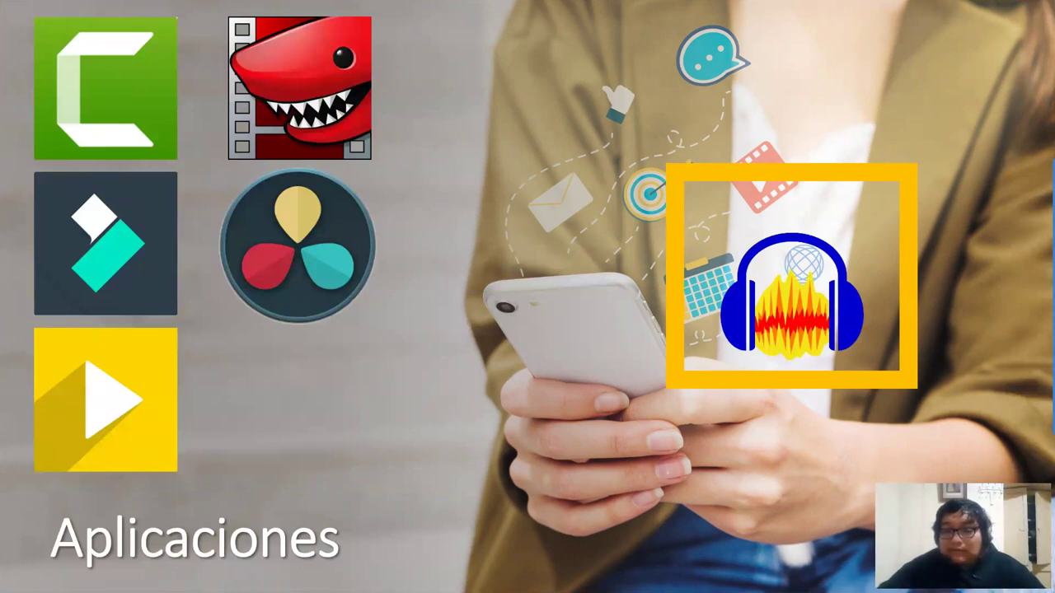
mouse_move(1037, 404)
left_click(1032, 329)
left_click_drag(305, 386, 303, 302)
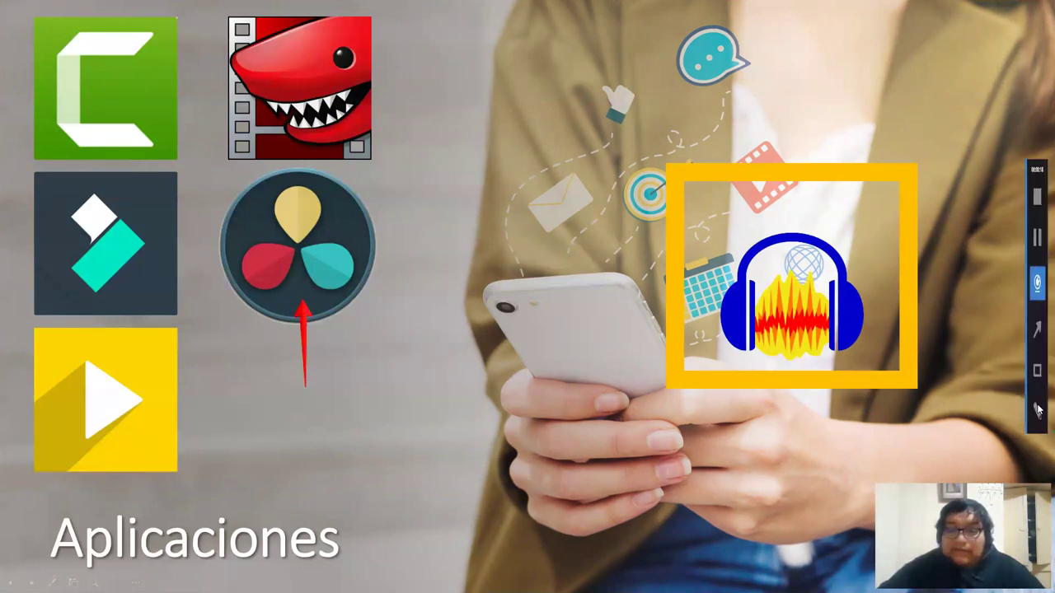
mouse_move(384, 328)
left_mouse_down()
mouse_move(305, 341)
mouse_move(139, 178)
left_mouse_up()
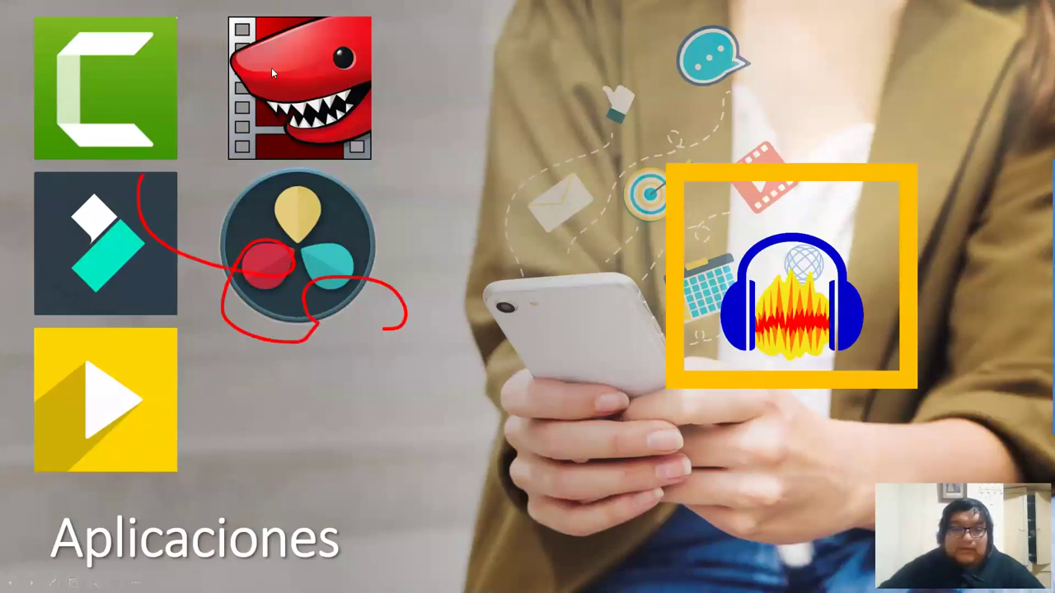
Advance through the YouTube publishing slide to Tipos de licencia and stop recording
key("Right")
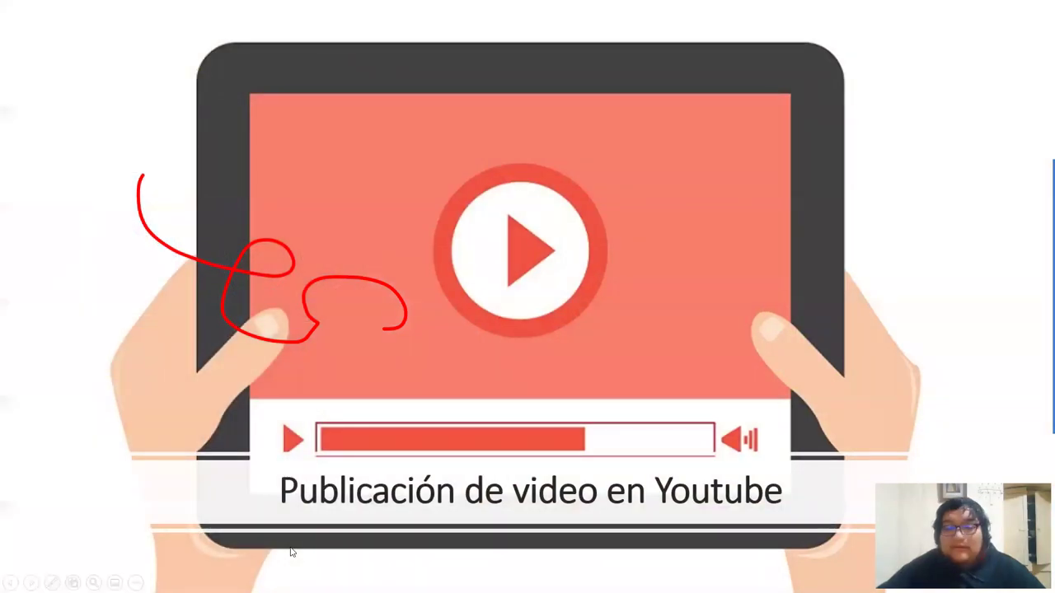
key("Right")
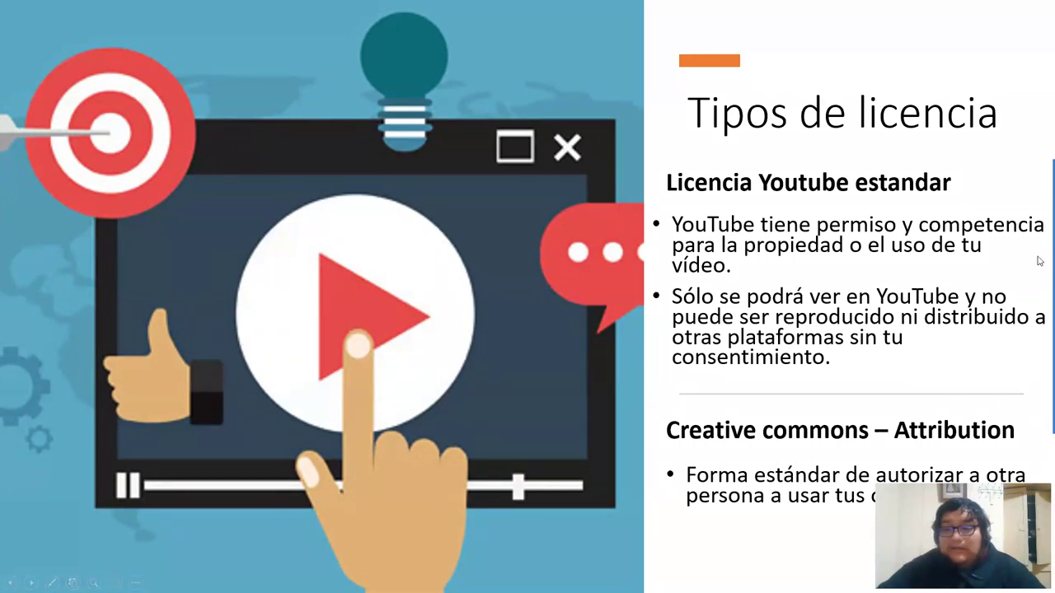
left_click(1037, 195)
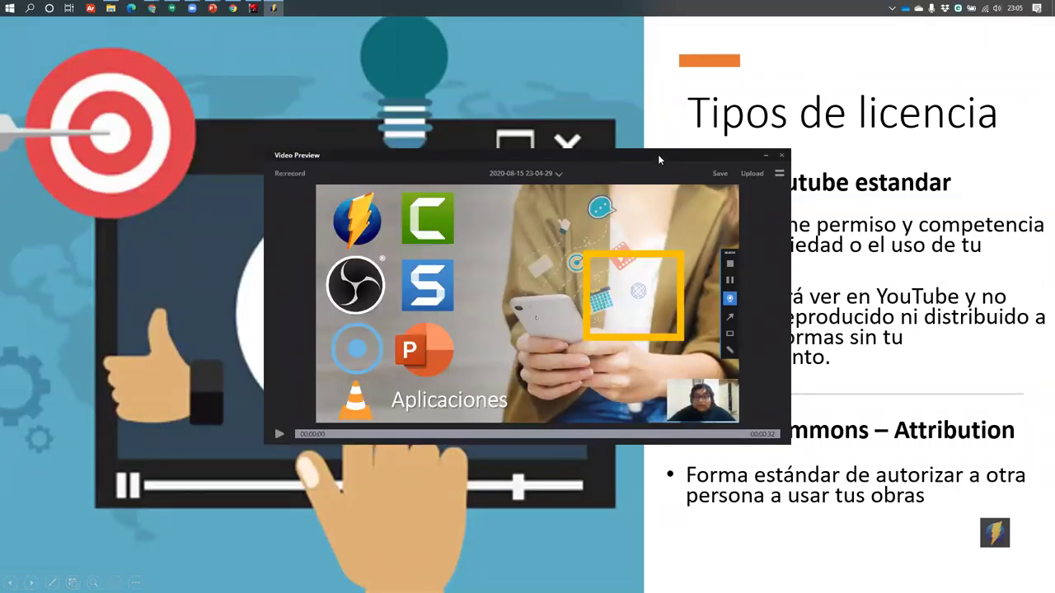
Play back and pause the recorded clip, then reposition the Video Preview window
left_click(266, 412)
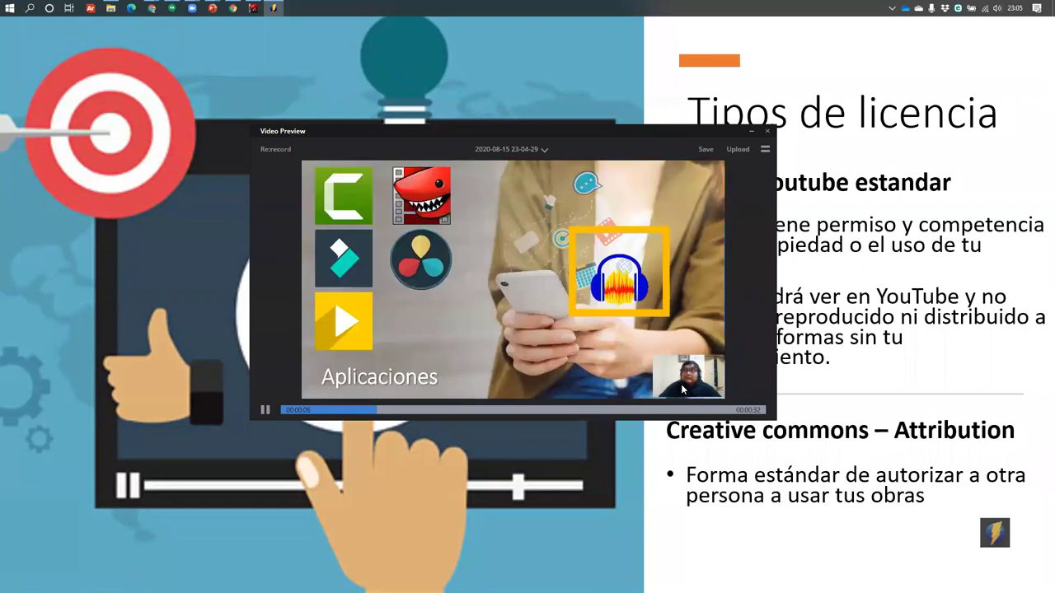
left_click(264, 411)
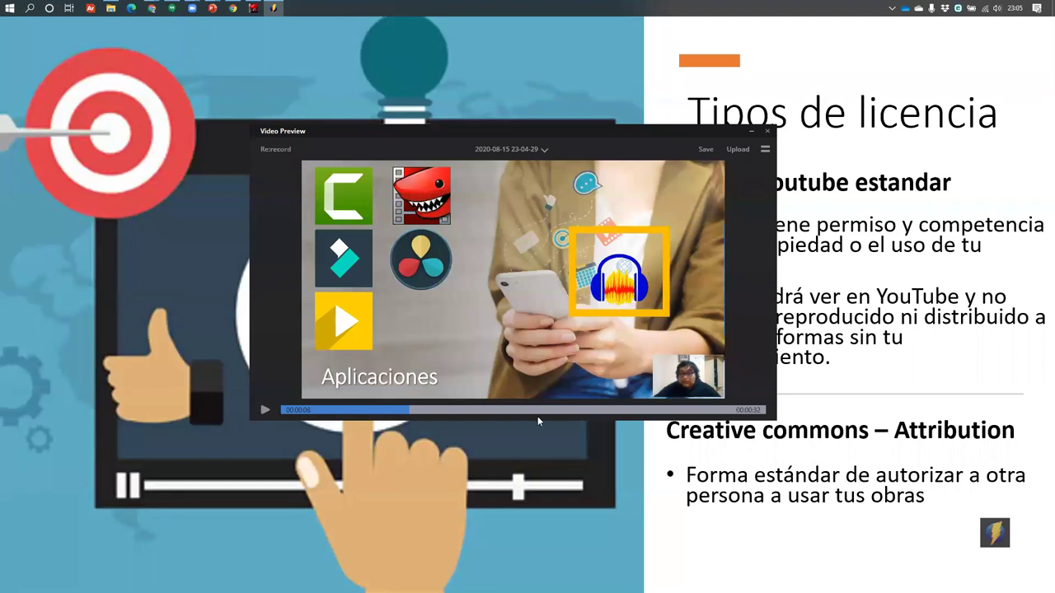
left_click_drag(575, 142, 581, 169)
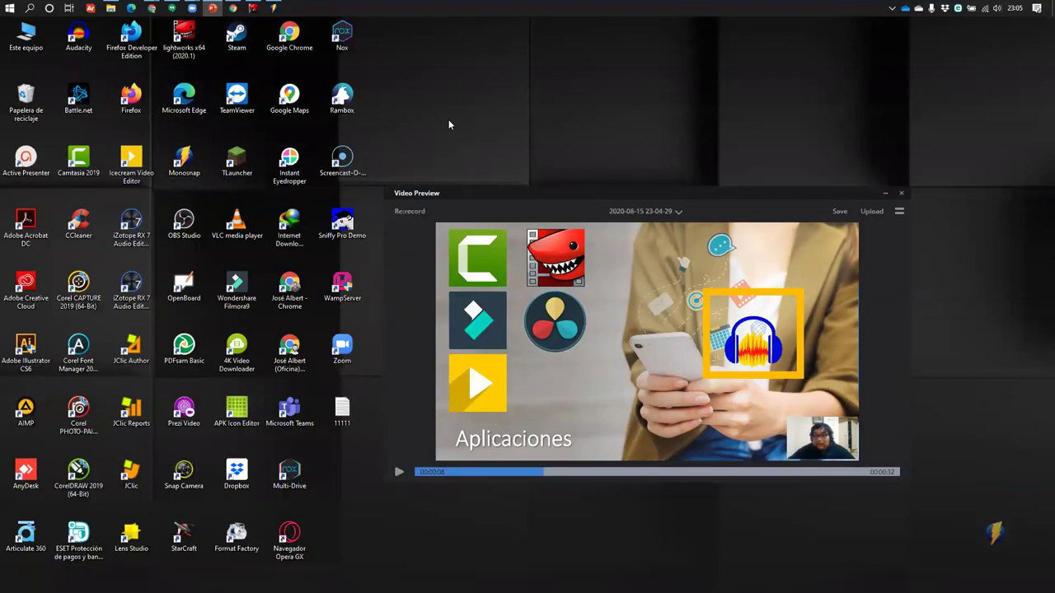
Save the recording as an mp4 in Descargas and open that folder
left_click(840, 215)
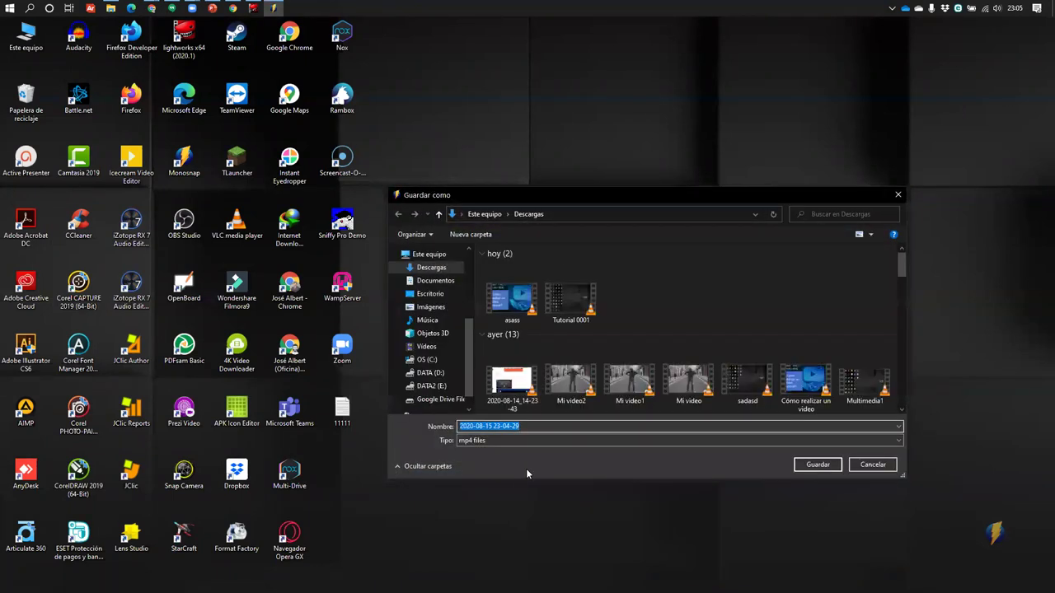
left_click(816, 465)
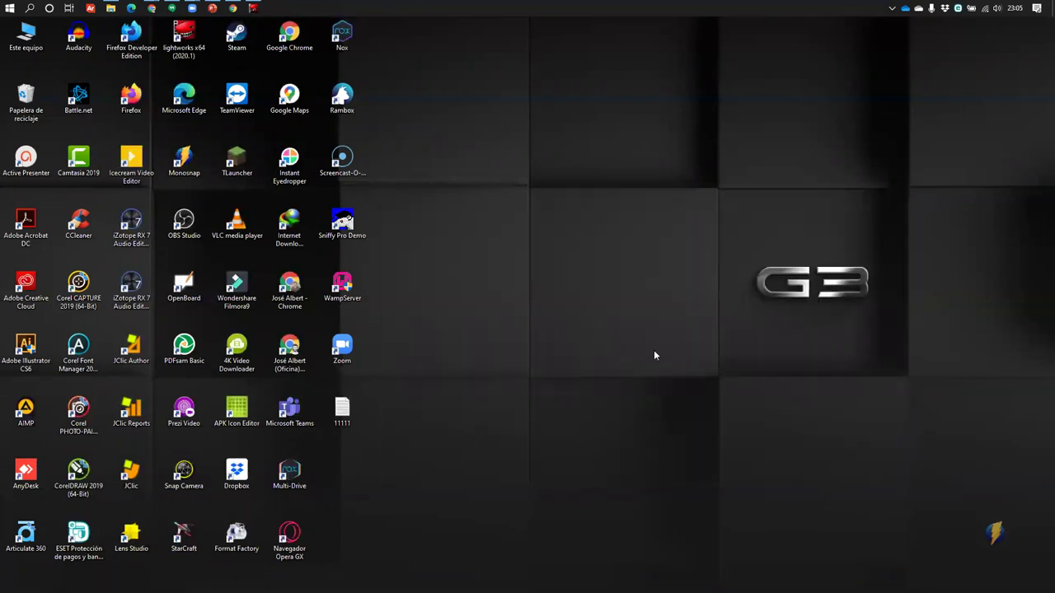
left_click(111, 7)
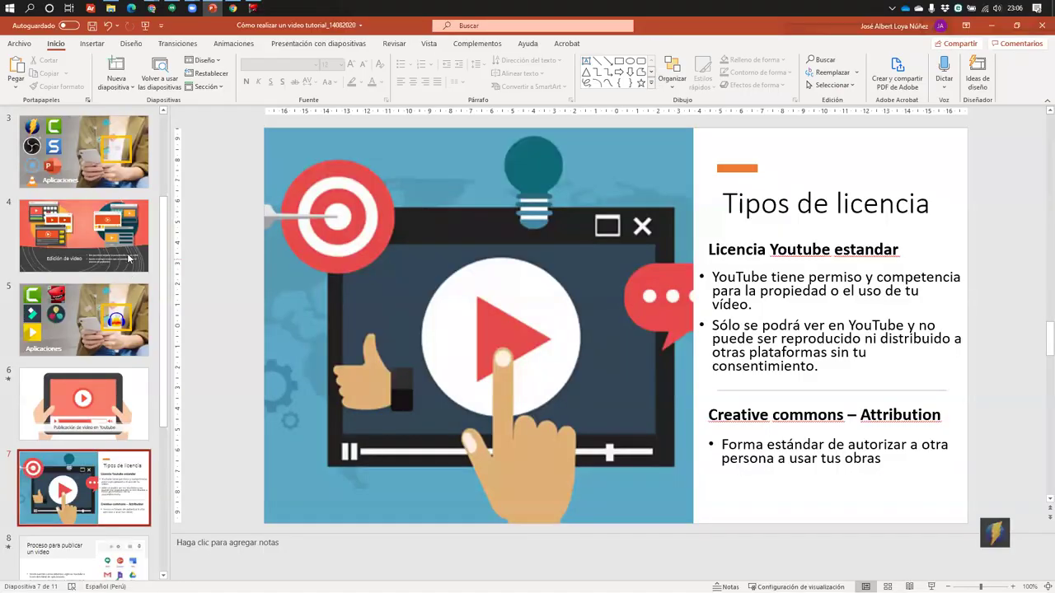
Run the slideshow full screen from slide 4, swapping out presenter view, and advance to Tipos de licencia
left_click(82, 236)
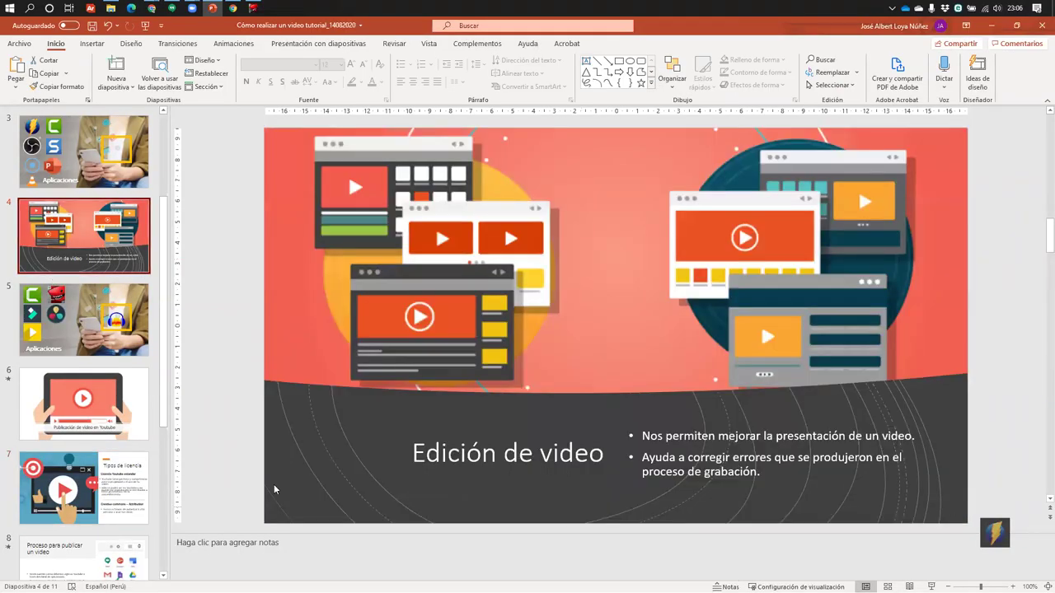
left_click(931, 587)
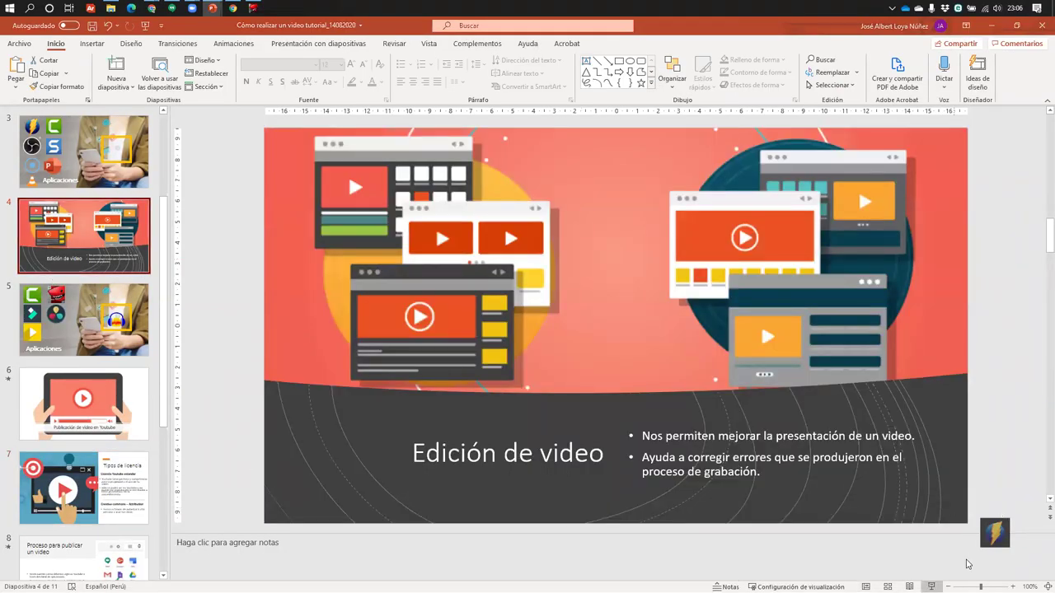
left_click(214, 20)
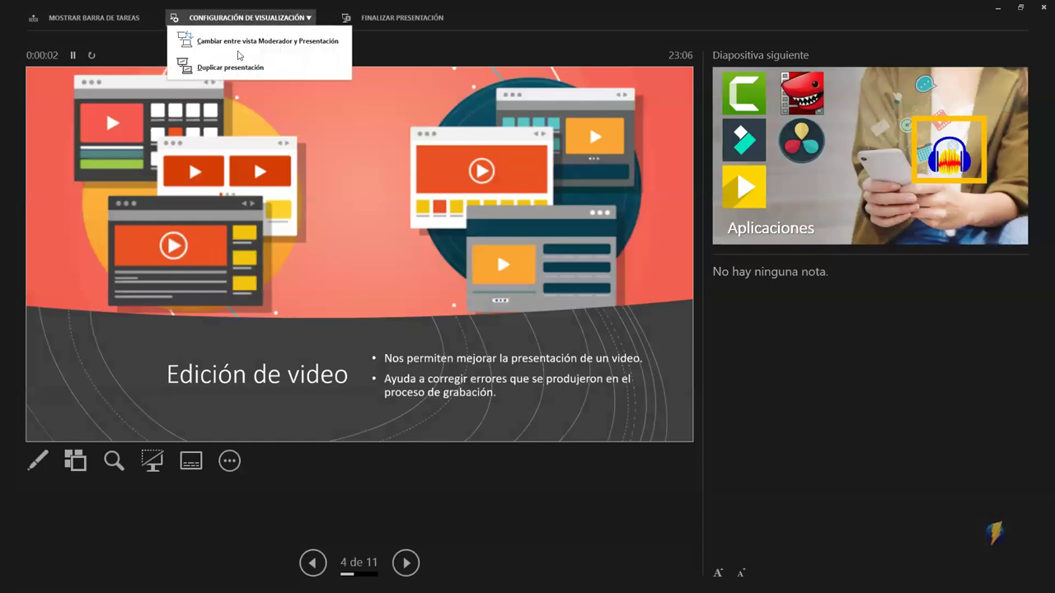
left_click(244, 42)
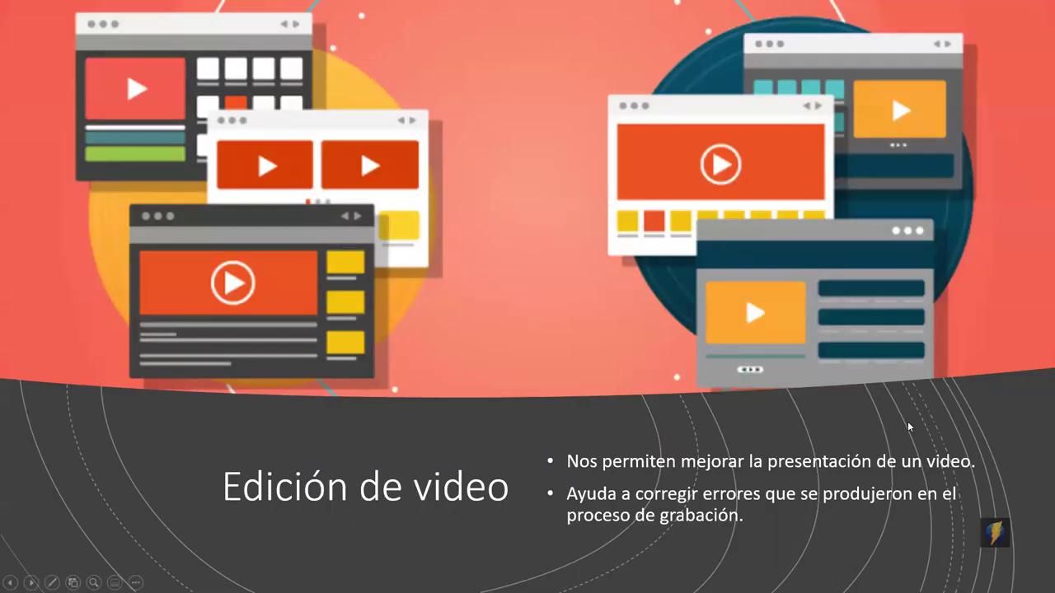
left_click(908, 426)
left_click(910, 426)
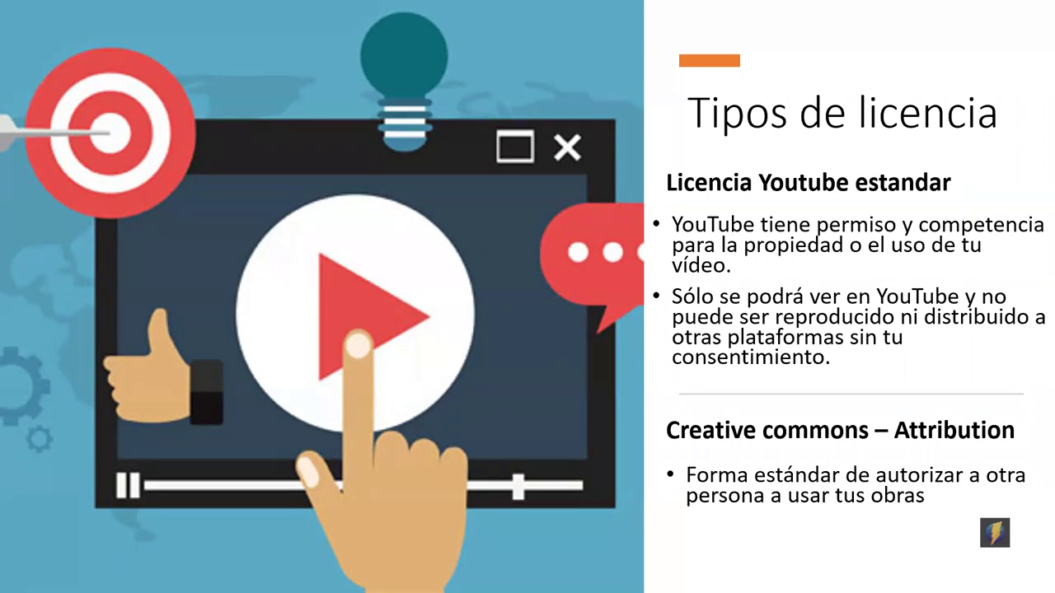
key("alt+Tab")
key("alt+Tab")
key("alt+Tab")
key("alt+Tab")
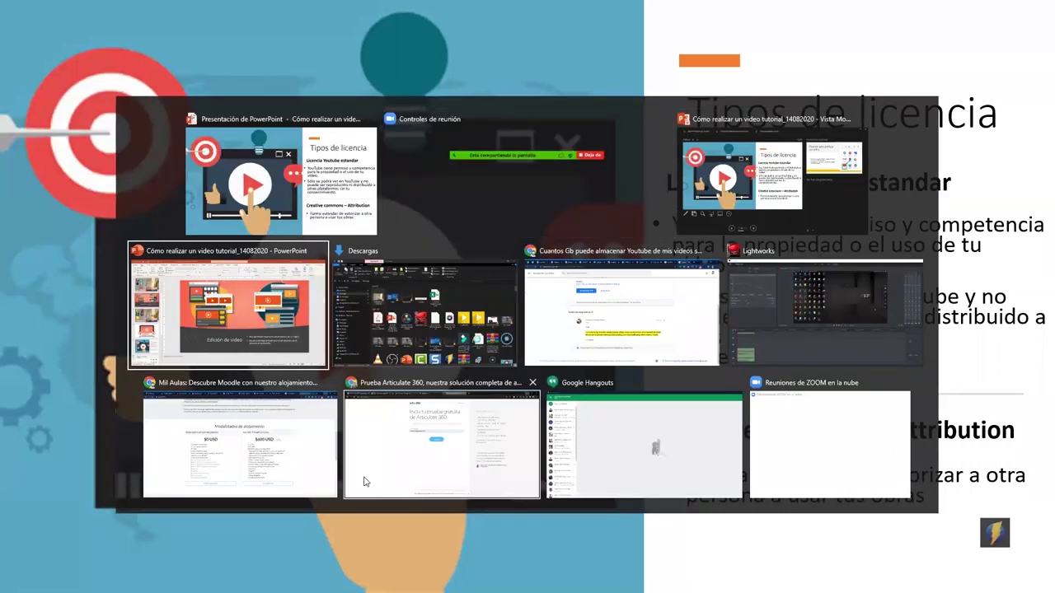
Open your YouTube channel page via the avatar's Tu canal option in Chrome
key("alt+Tab")
key("alt+Tab")
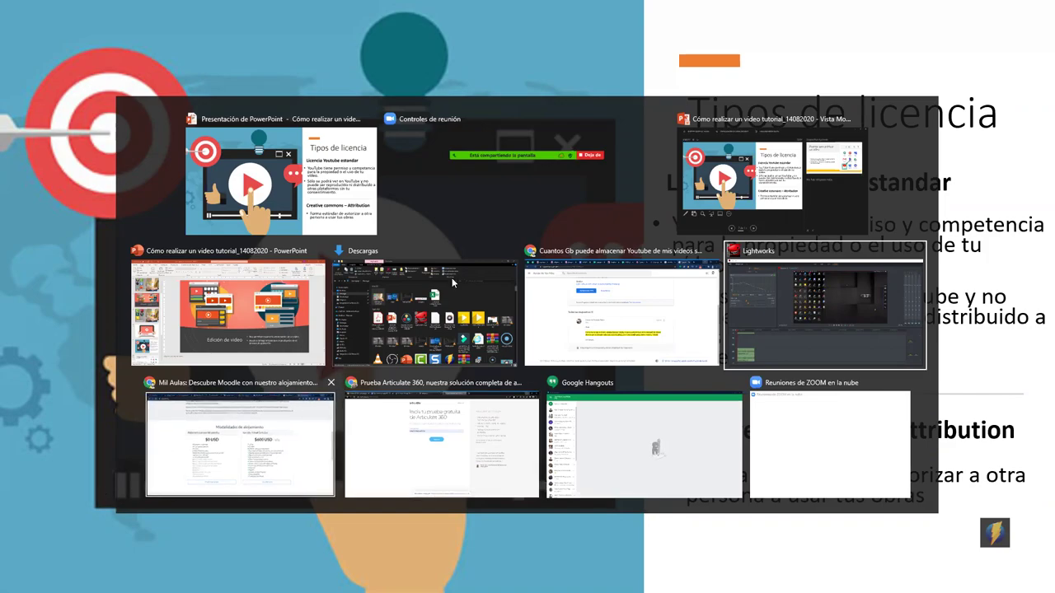
left_click(264, 468)
left_click(945, 25)
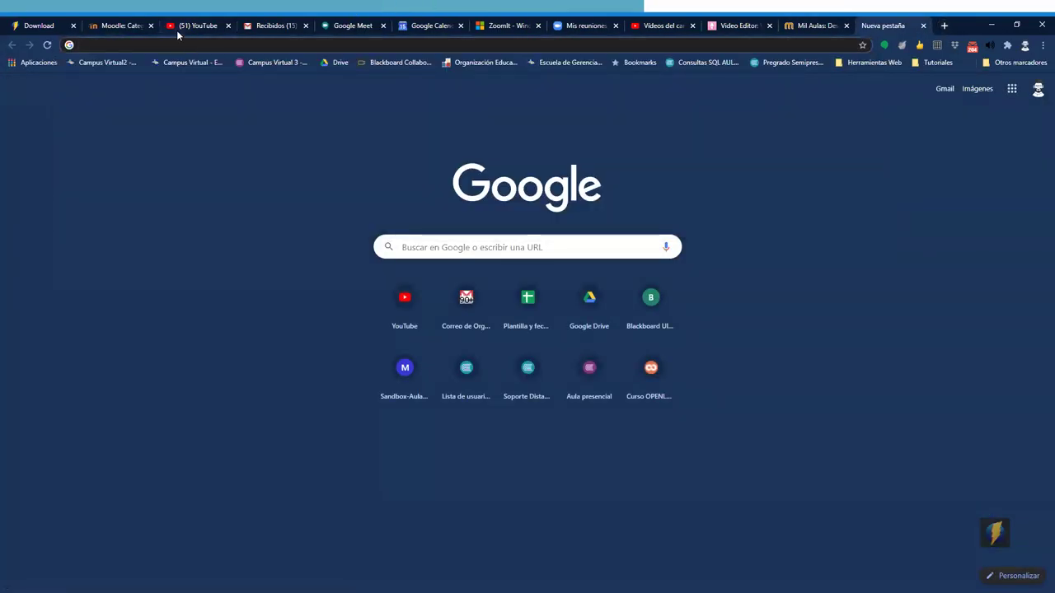
left_click(176, 26)
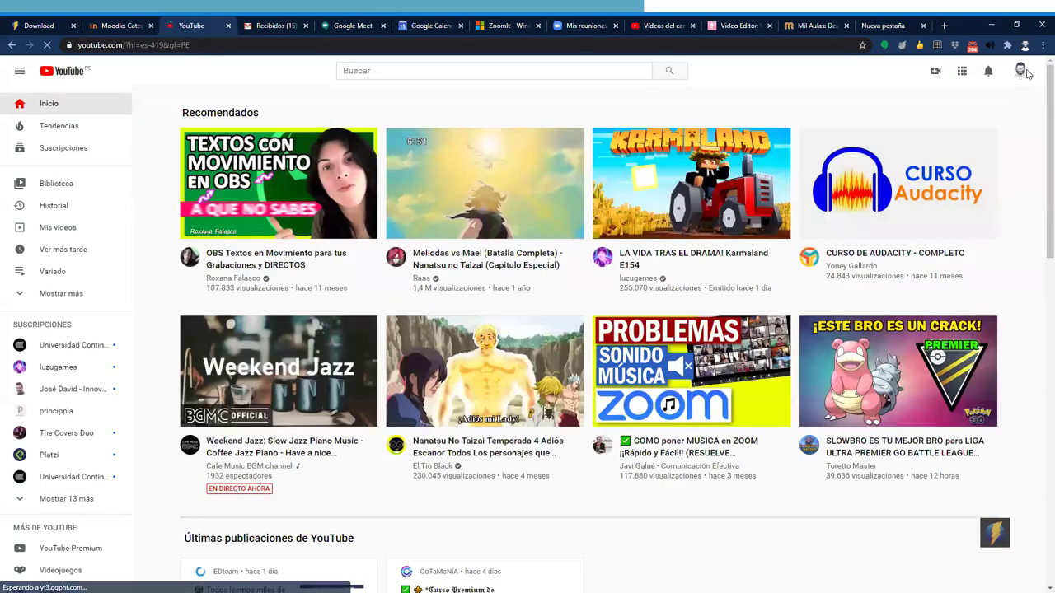
left_click(1021, 72)
left_click(942, 155)
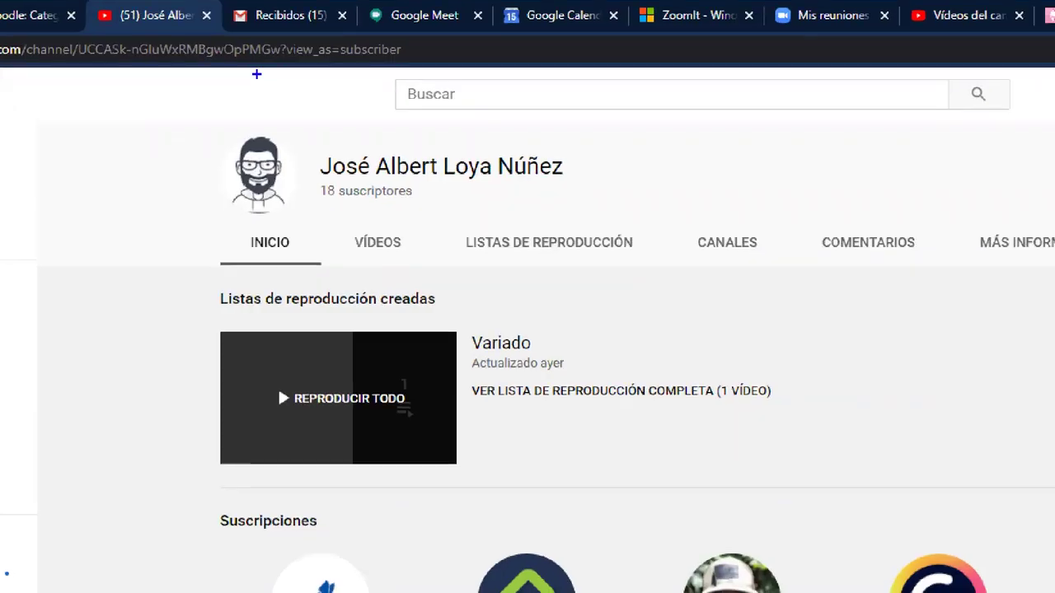
Highlight the channel name with a ZoomIt box and arrow, then clear the annotations
mouse_move(45, 0)
left_mouse_down()
mouse_move(449, 93)
mouse_move(450, 74)
left_mouse_up()
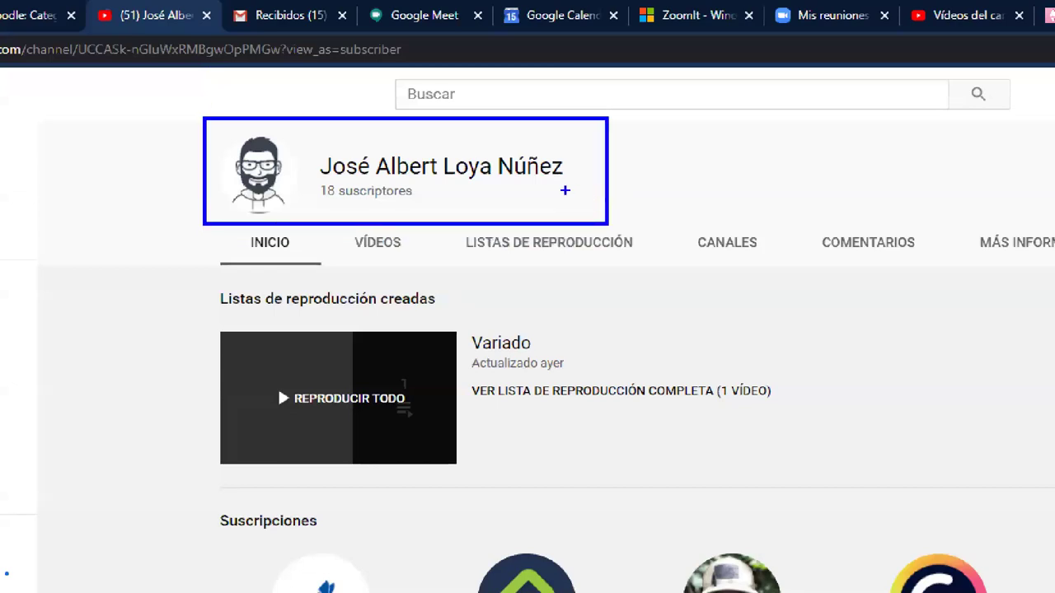
left_click_drag(567, 188, 722, 118)
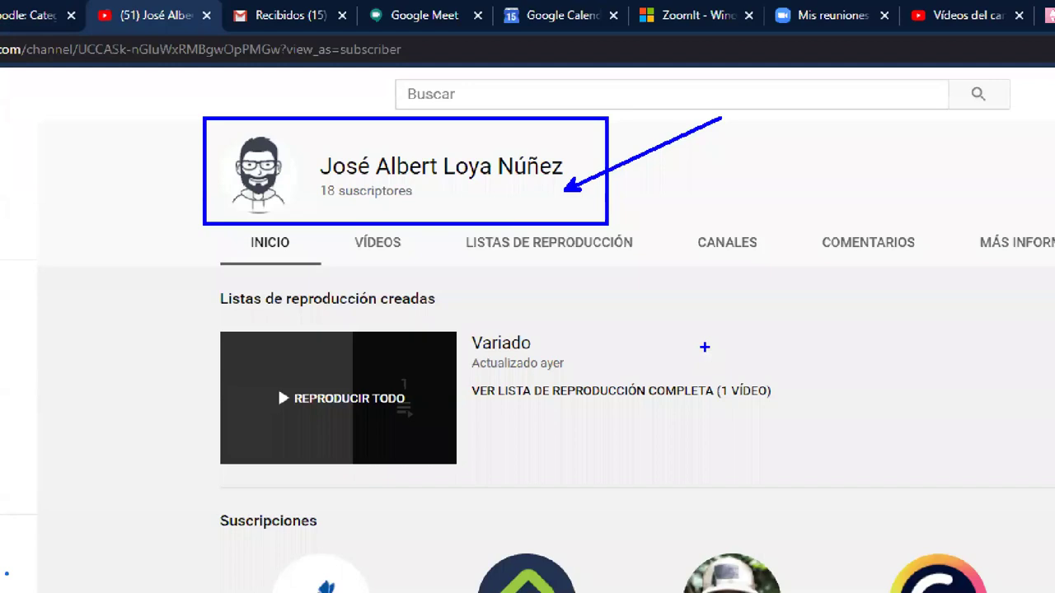
key("Escape")
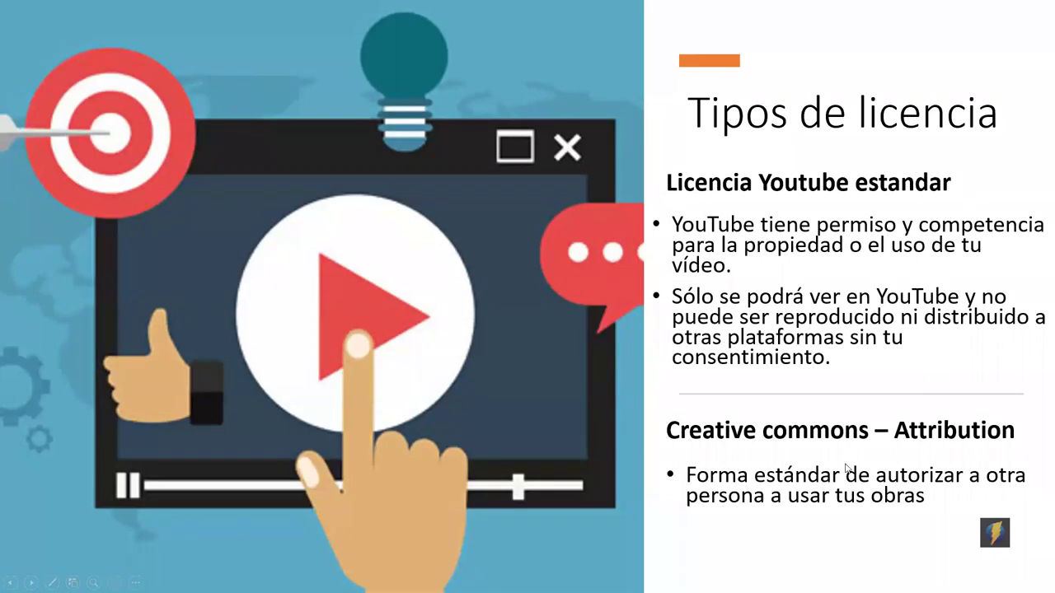
right_click(989, 536)
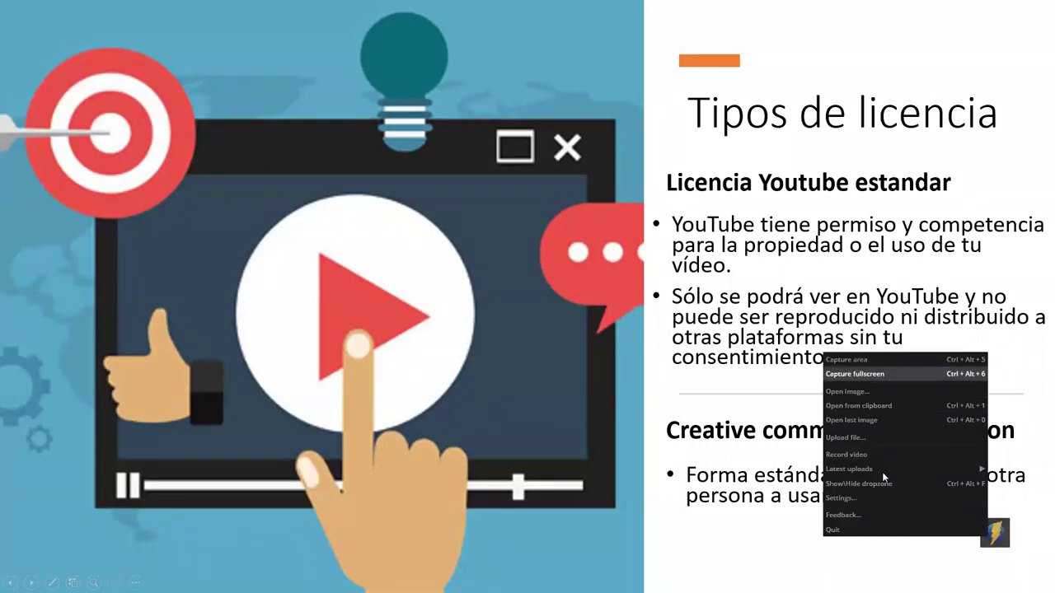
left_click(849, 455)
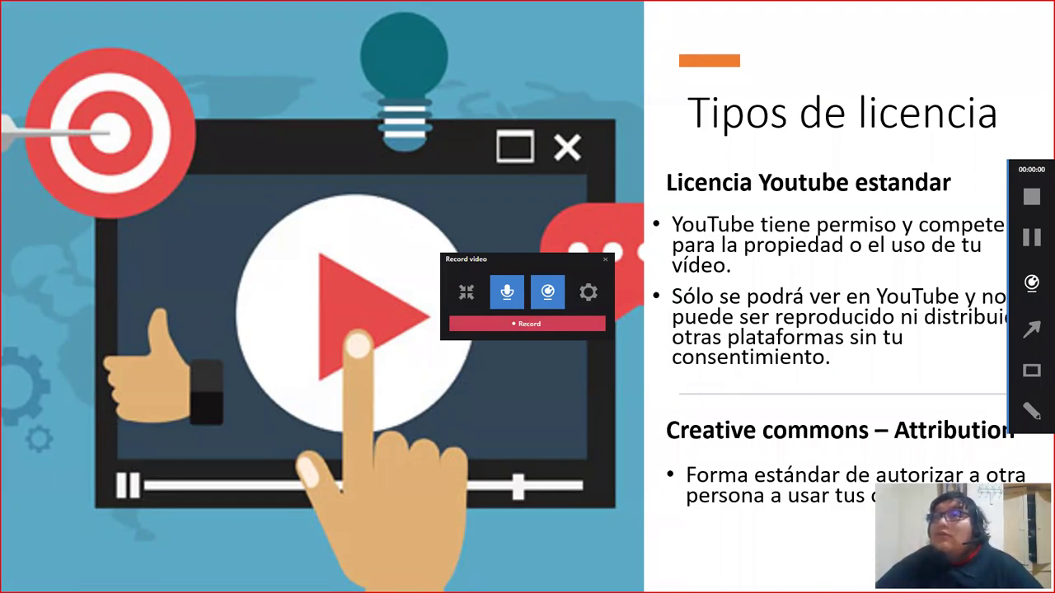
left_click(604, 259)
Bring Chrome forward and switch from the channel page to the empty new tab
key("alt+Tab")
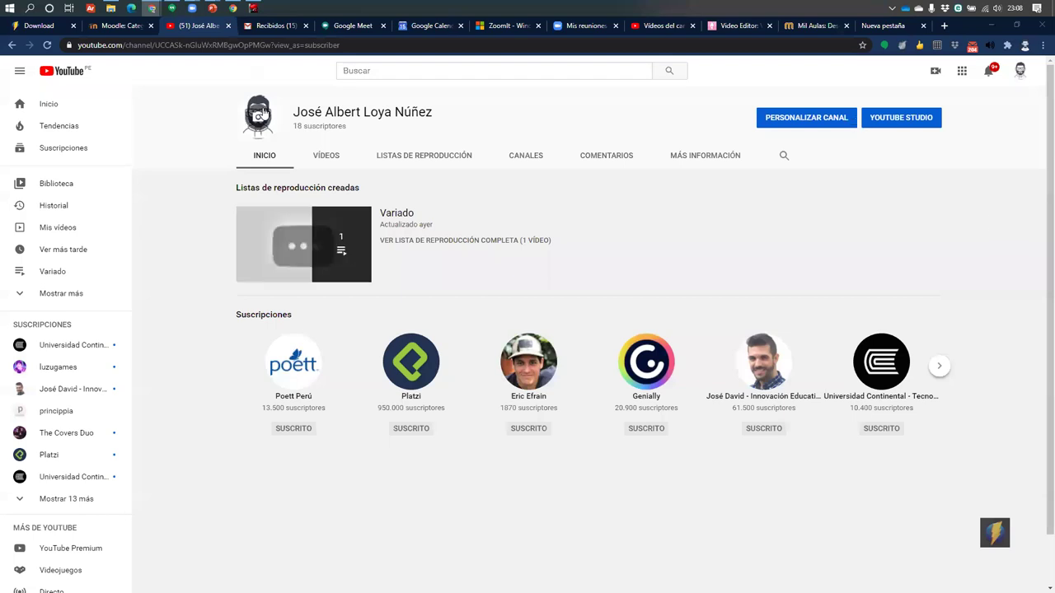
left_click(899, 26)
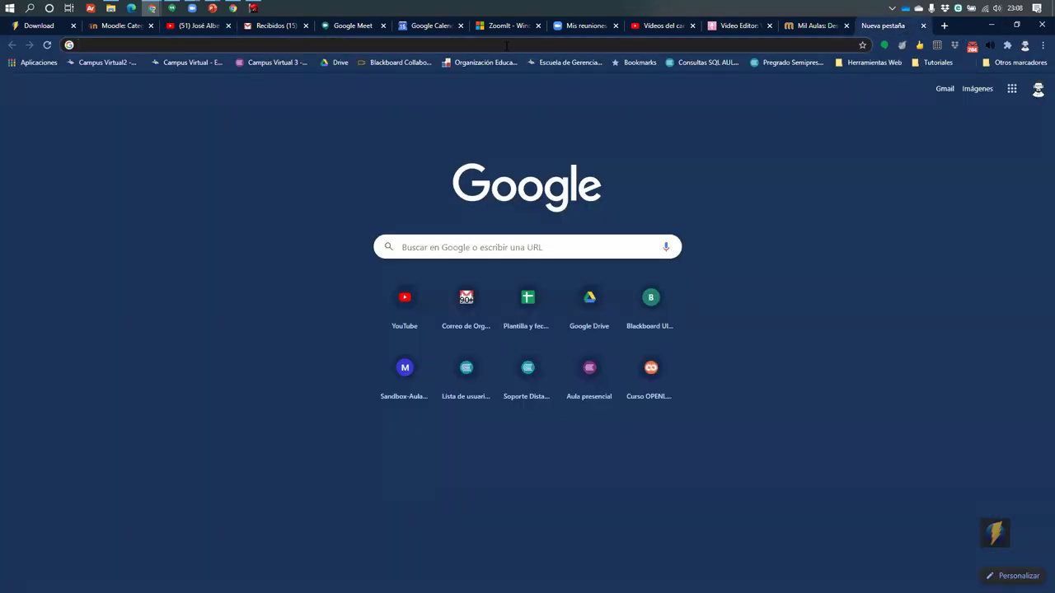
Search Google for 'iconfinder' and open the Iconfinder website
left_click(506, 46)
type("icon")
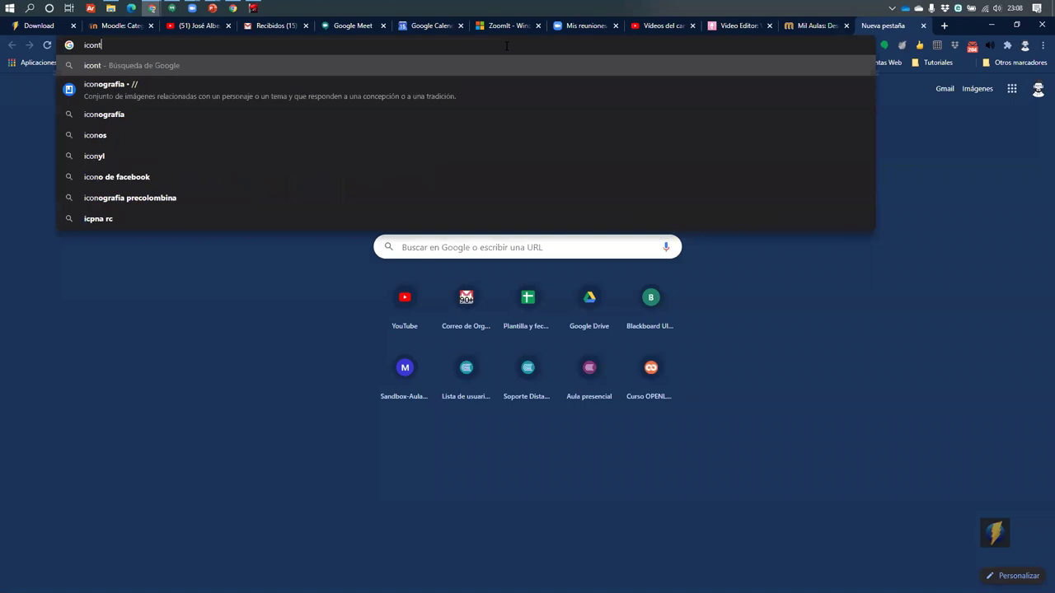
key("BackSpace")
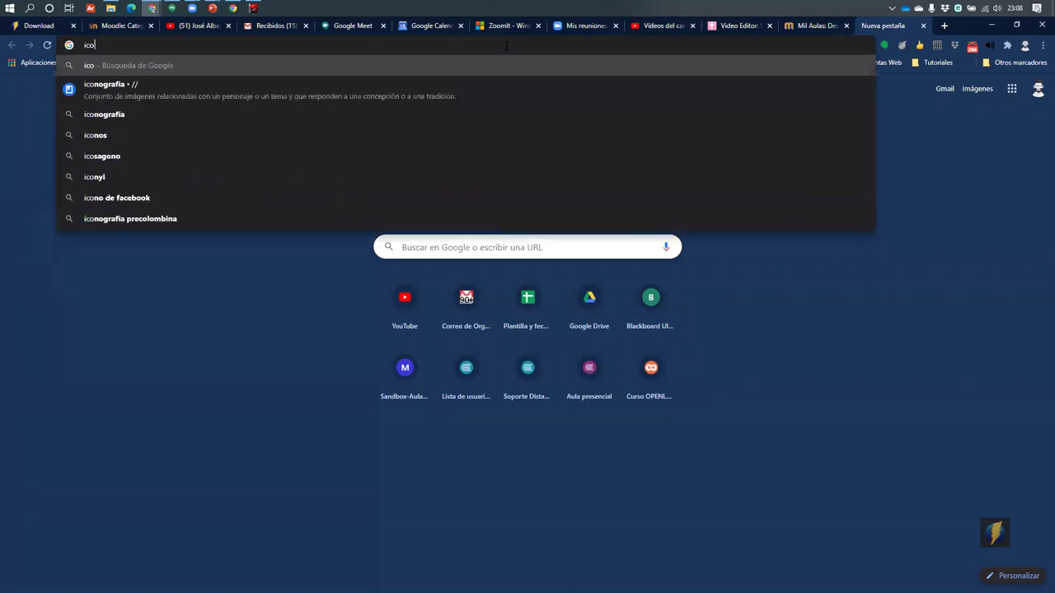
type("n")
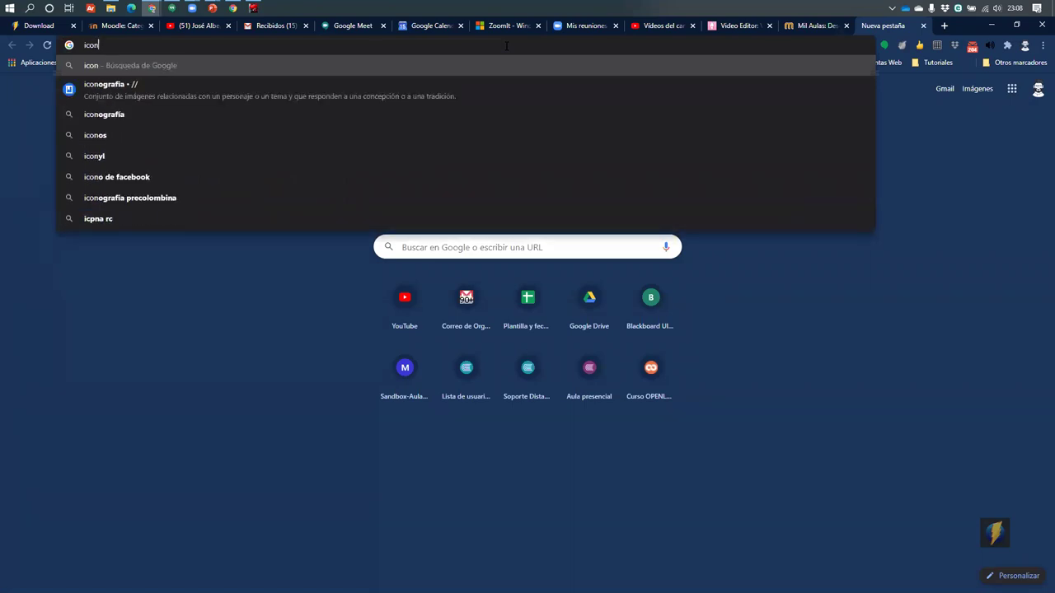
type("finder")
key("Return")
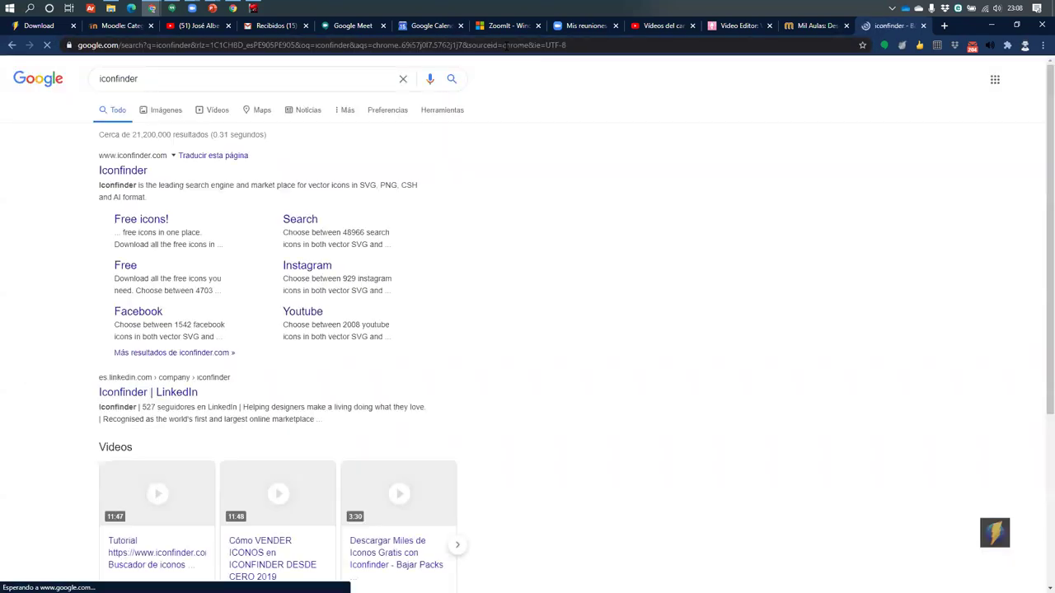
left_click(122, 171)
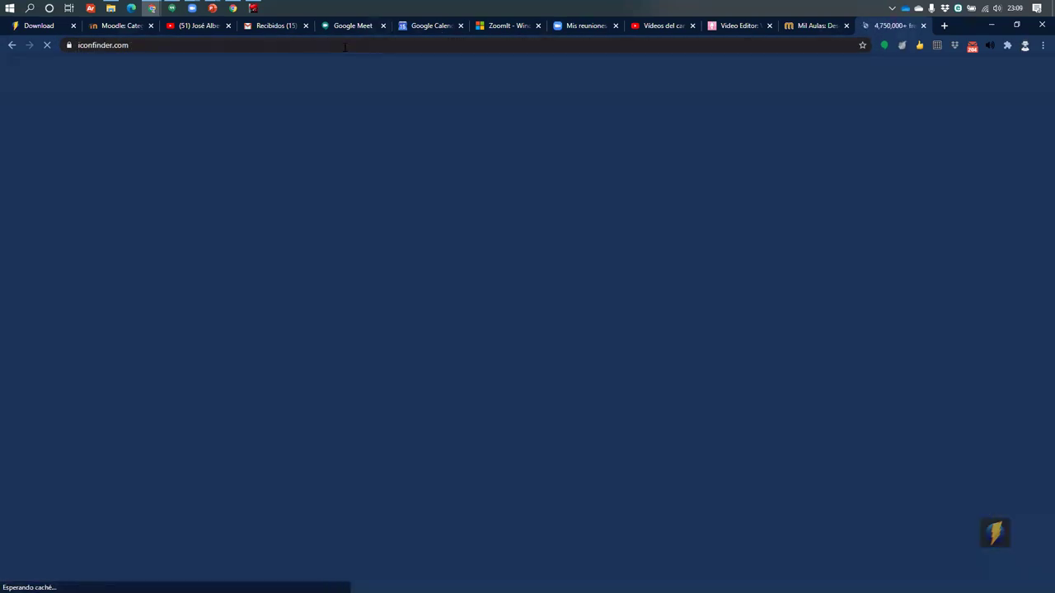
Search Iconfinder for 'person' icons
left_click(344, 45)
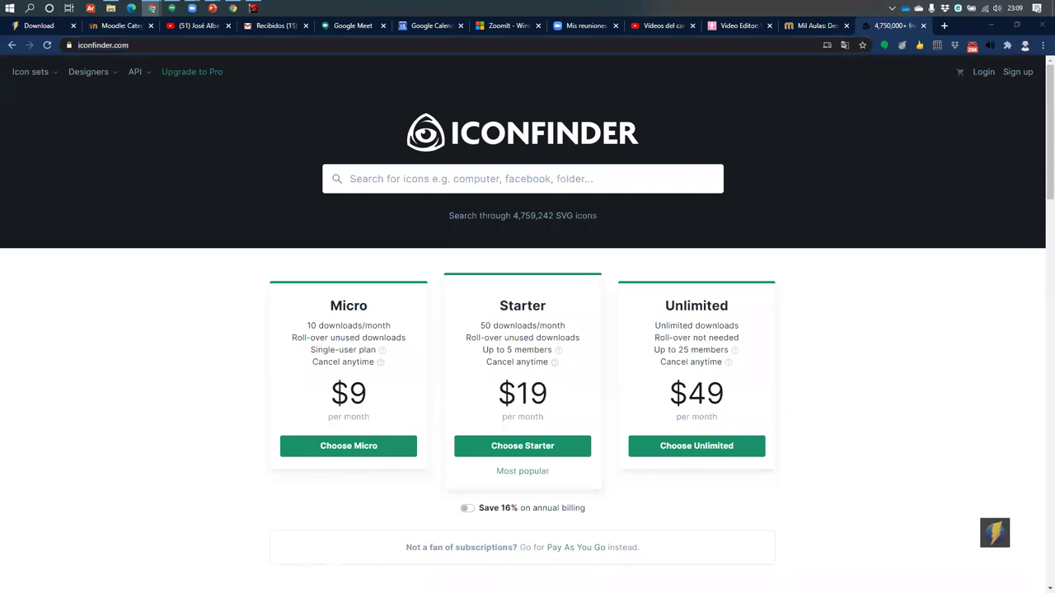
left_click(512, 180)
type("person")
key("Return")
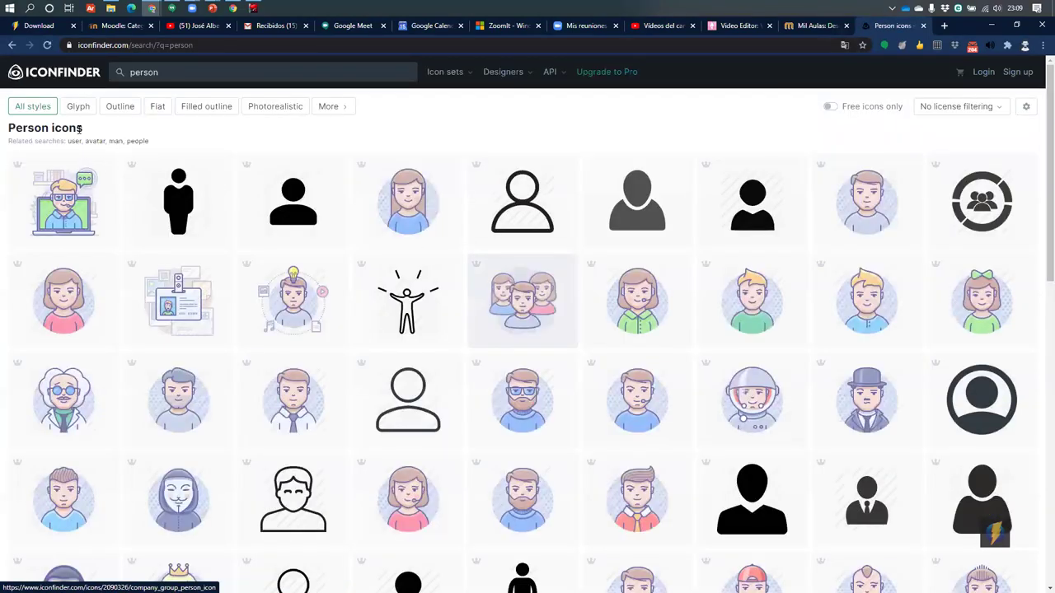
scroll(724, 97, "down", 2)
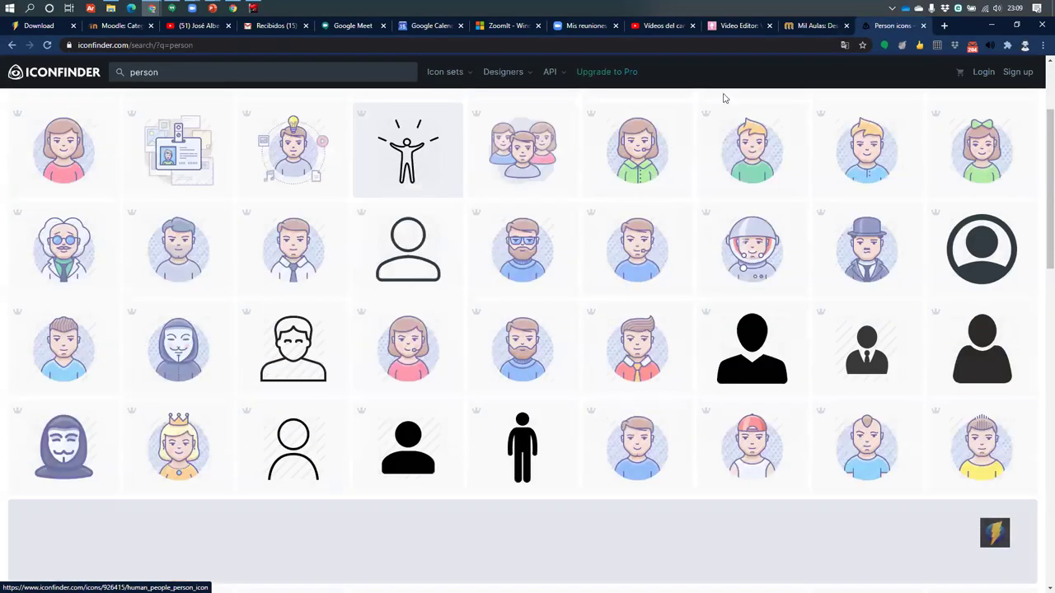
scroll(724, 97, "up", 2)
scroll(781, 111, "up", 1)
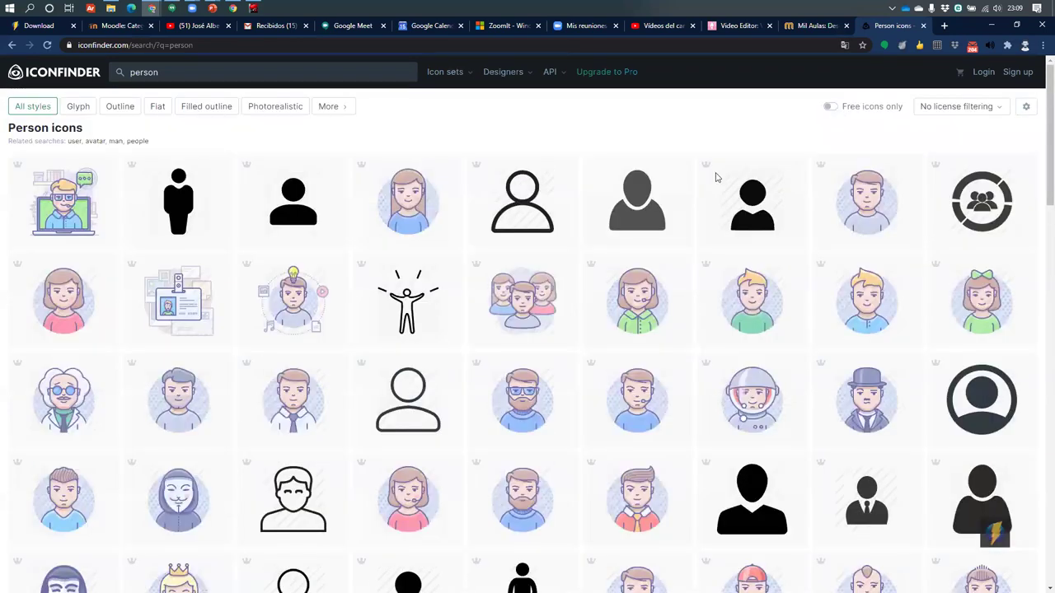
Turn on the Free icons only filter and scroll through the free person icons
left_click(828, 109)
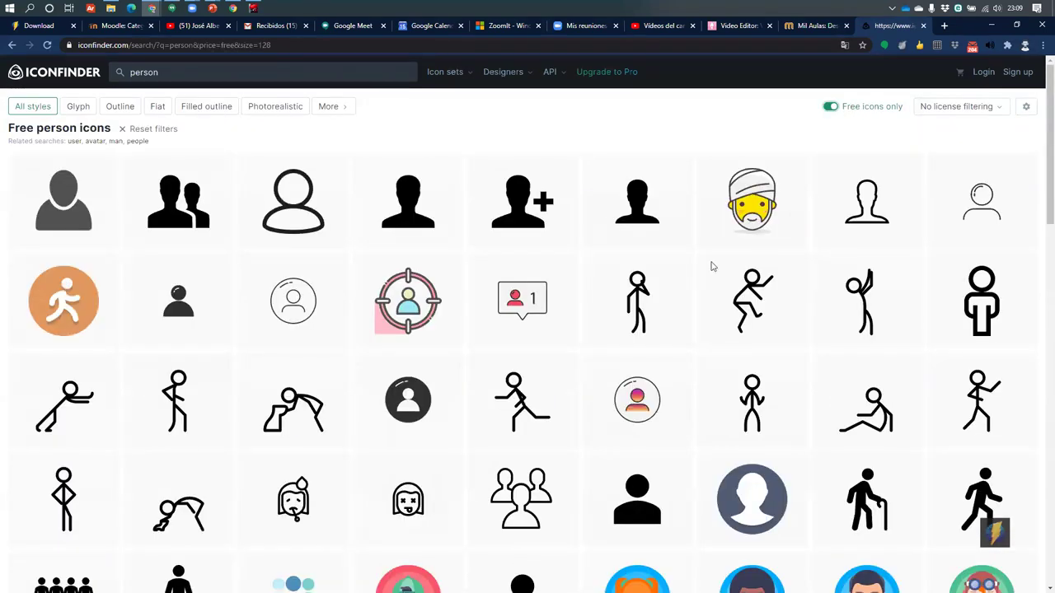
scroll(398, 261, "down", 9)
scroll(398, 261, "down", 3)
scroll(90, 294, "up", 2)
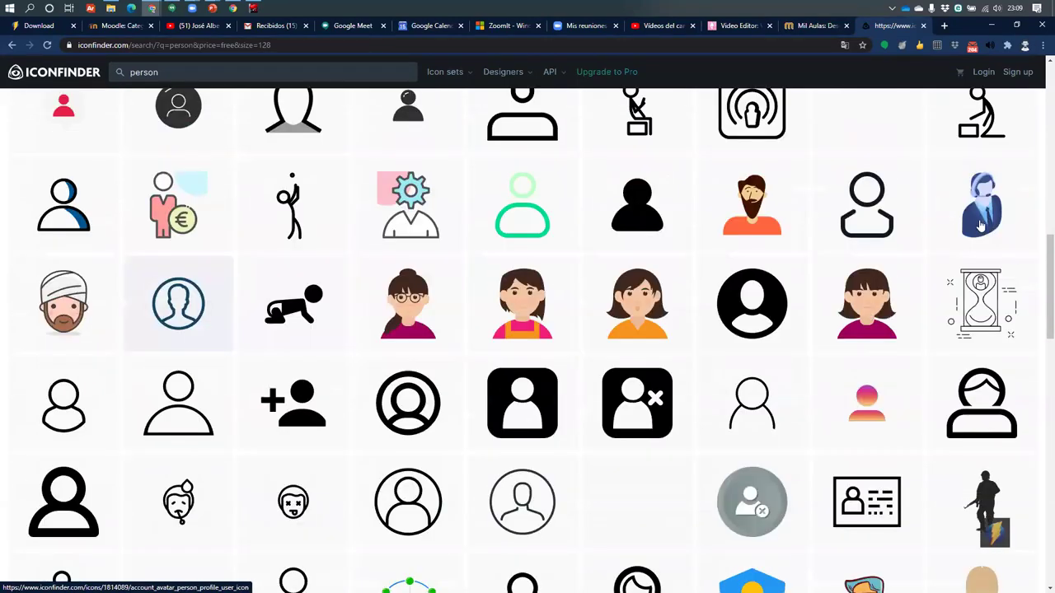
scroll(297, 241, "down", 5)
scroll(297, 242, "down", 13)
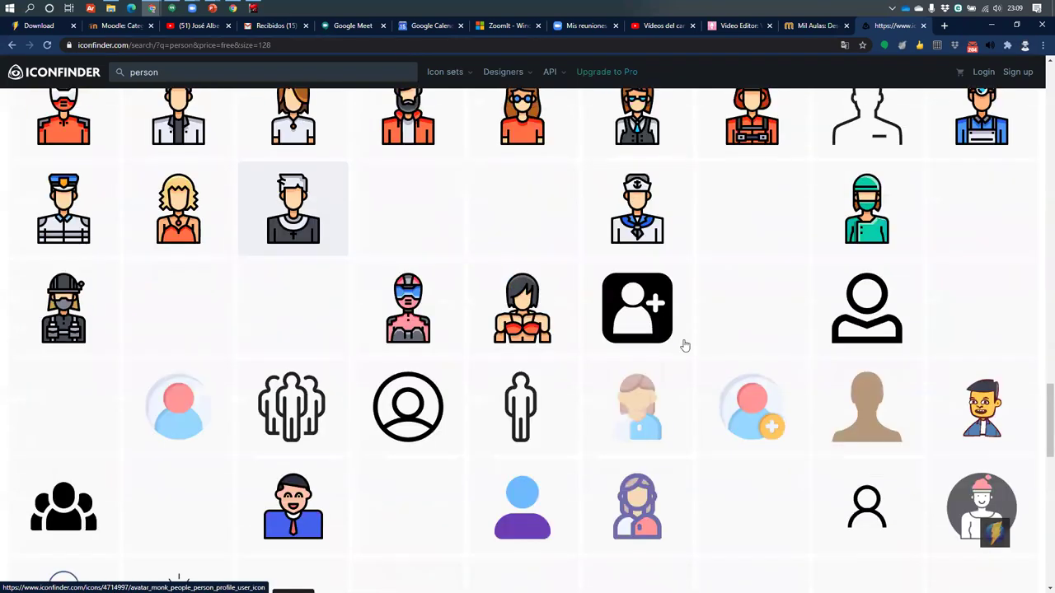
scroll(659, 282, "down", 1)
scroll(612, 280, "down", 7)
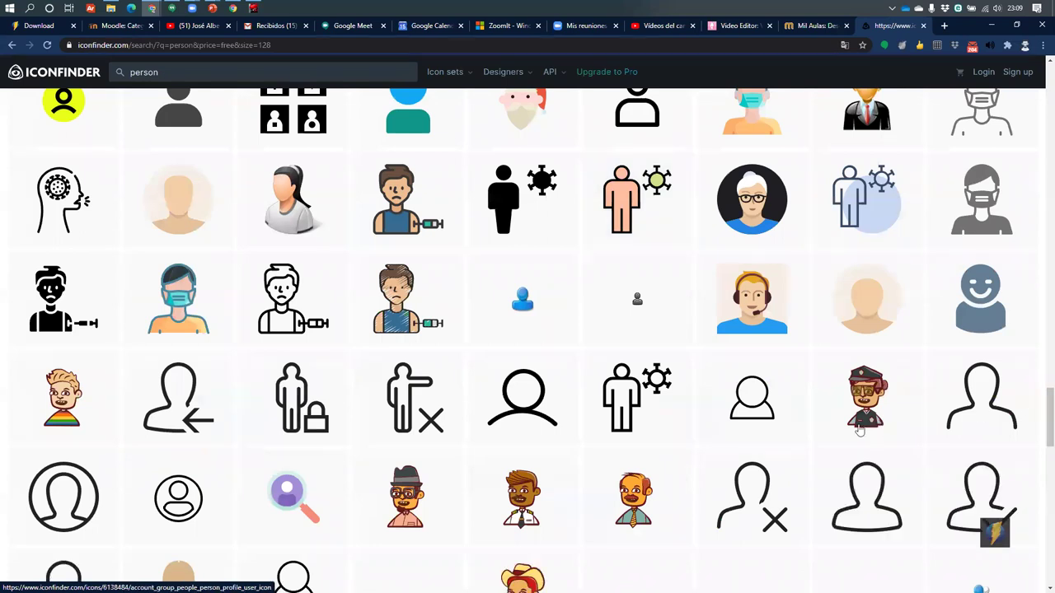
scroll(332, 395, "down", 4)
scroll(334, 396, "down", 10)
scroll(334, 396, "down", 6)
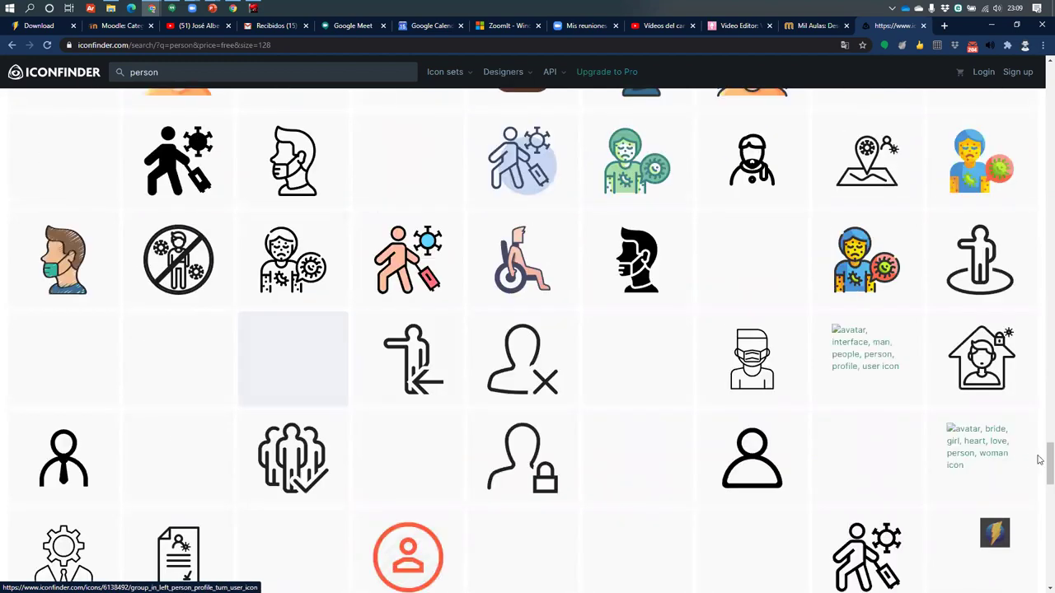
scroll(1025, 212, "up", 10)
scroll(1026, 73, "up", 10)
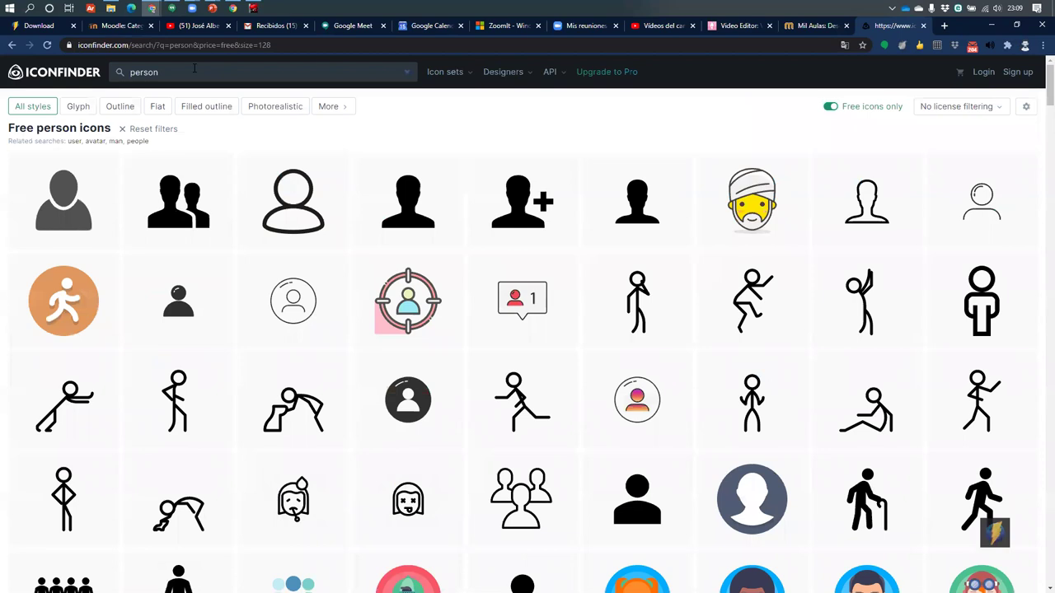
left_click(195, 72)
Replace the search with 'avatar' and scroll far down through the free results
key("ctrl+a")
type("avata")
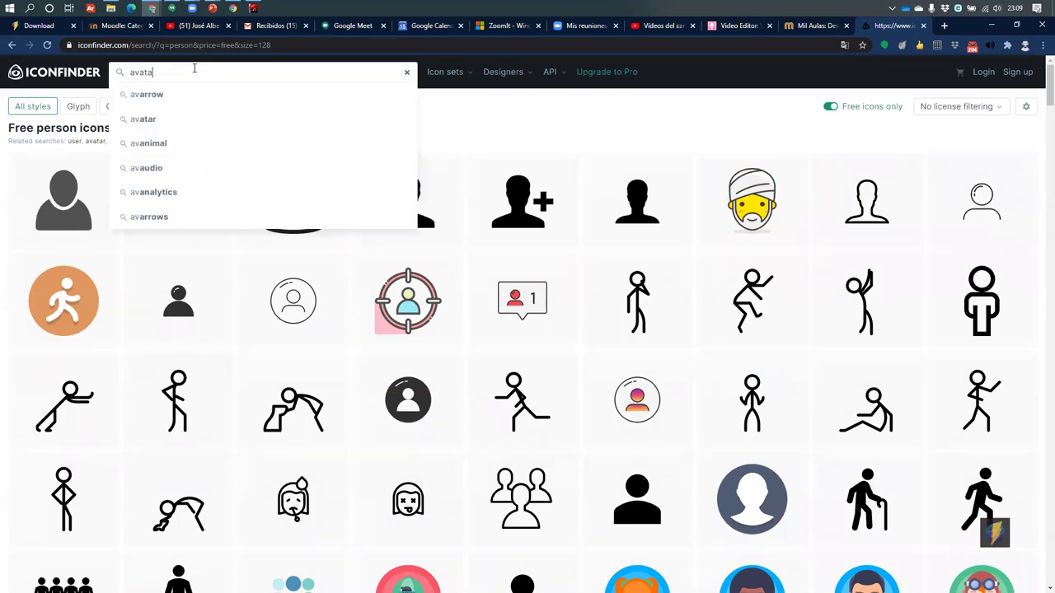
type("r")
key("Return")
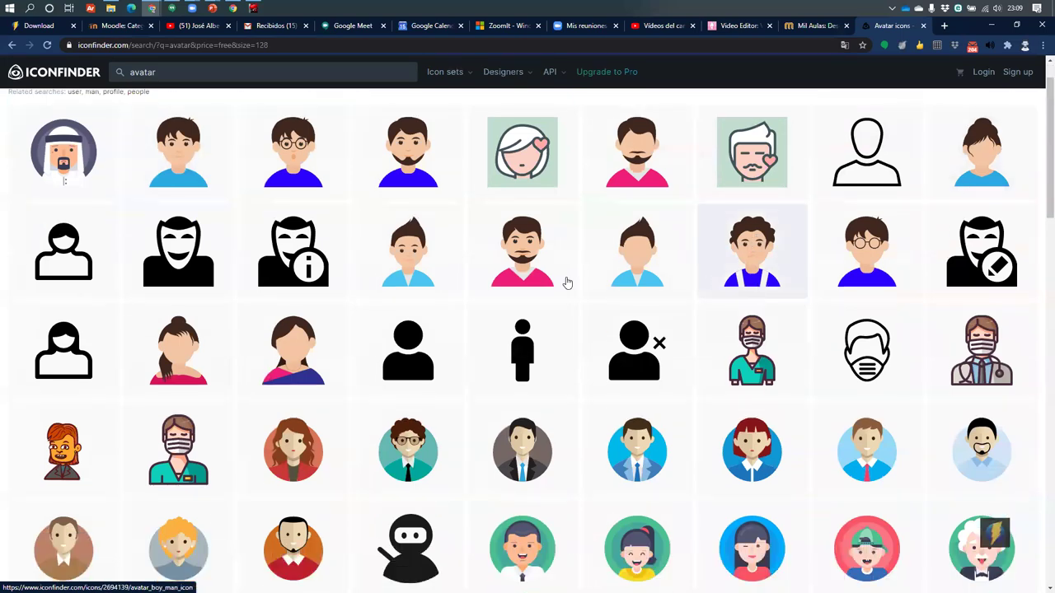
scroll(500, 312, "down", 3)
scroll(499, 312, "down", 3)
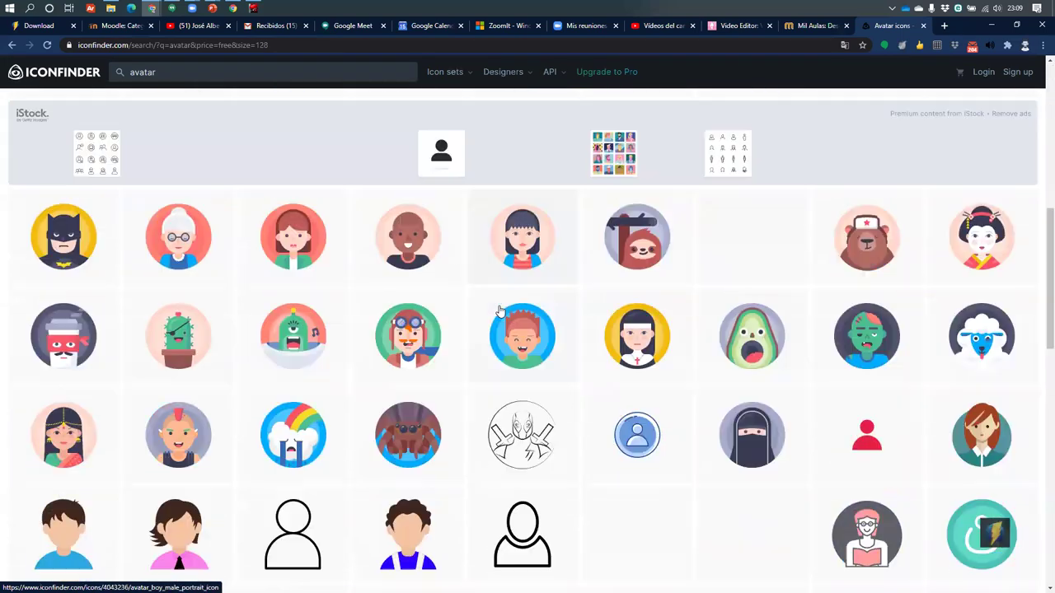
scroll(499, 310, "down", 2)
scroll(499, 310, "down", 5)
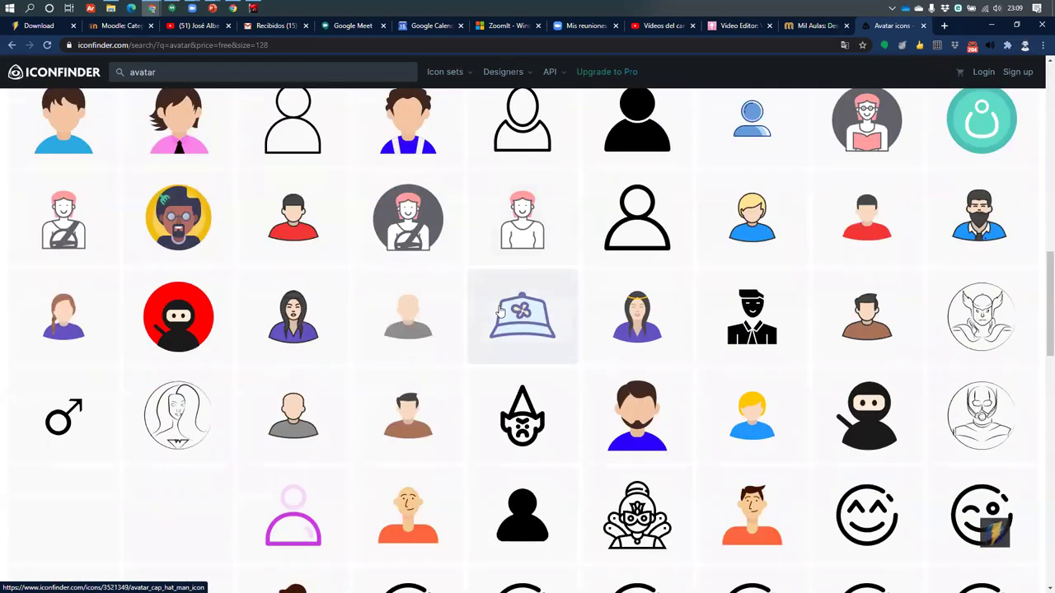
scroll(500, 311, "down", 6)
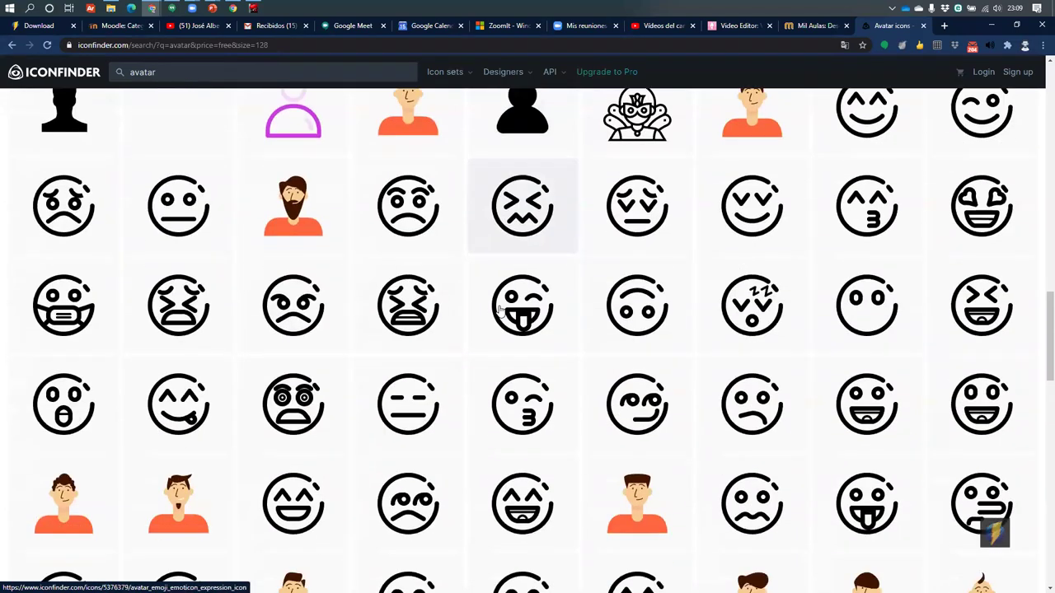
scroll(500, 312, "down", 6)
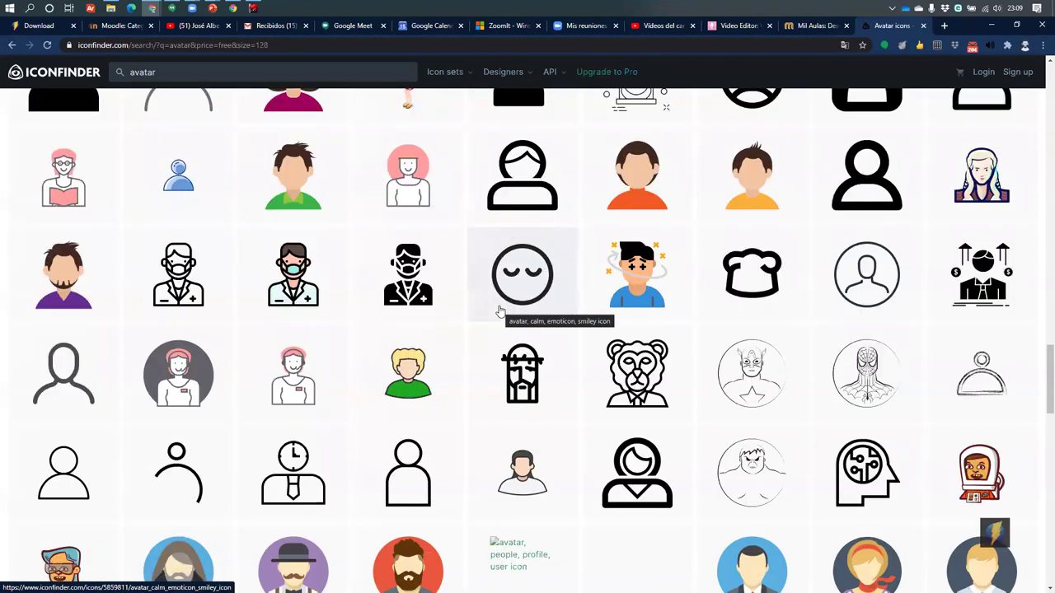
scroll(499, 312, "down", 5)
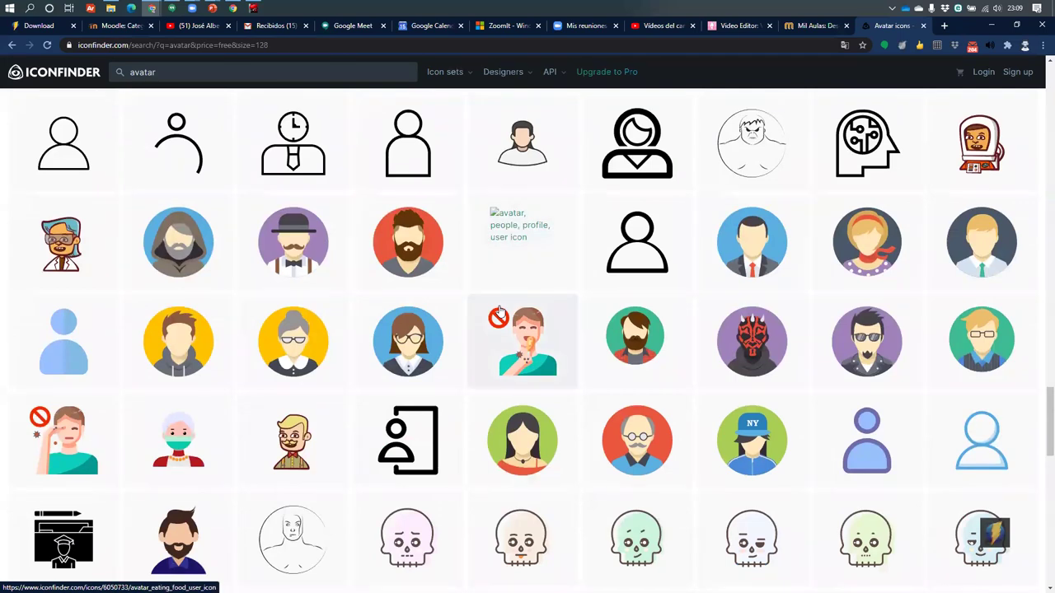
scroll(500, 312, "down", 6)
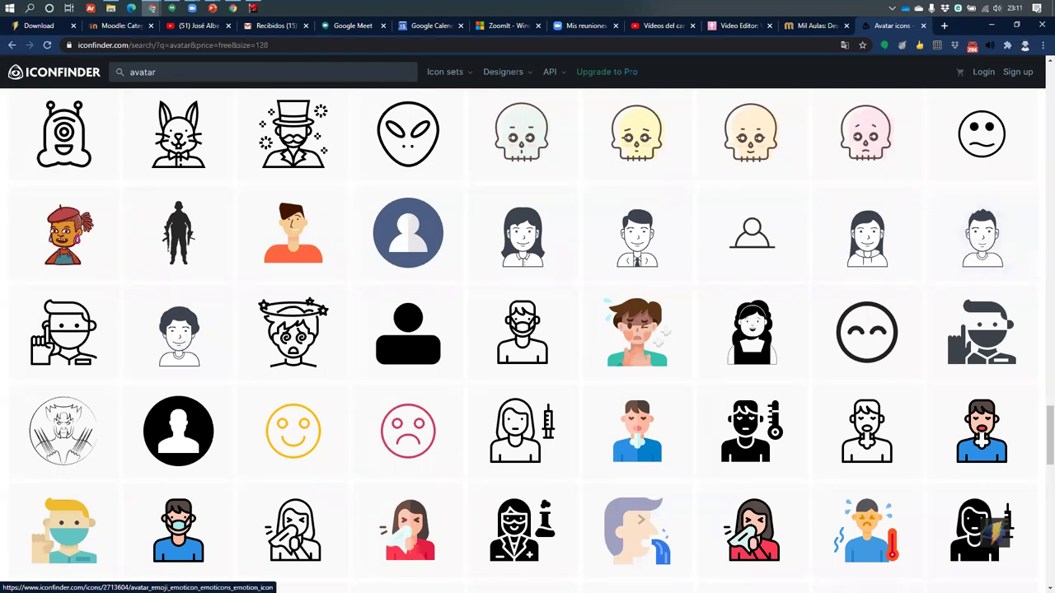
In a new tab, load the LabsLand suggestion and trim the URL to the bare labsland.com home page
left_click(945, 26)
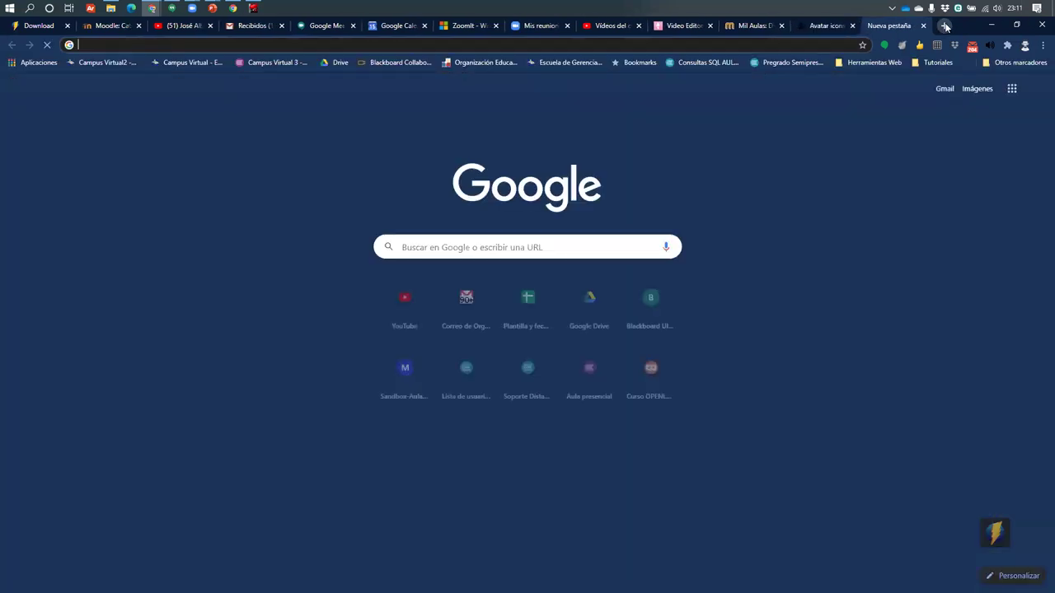
type("lab")
key("Return")
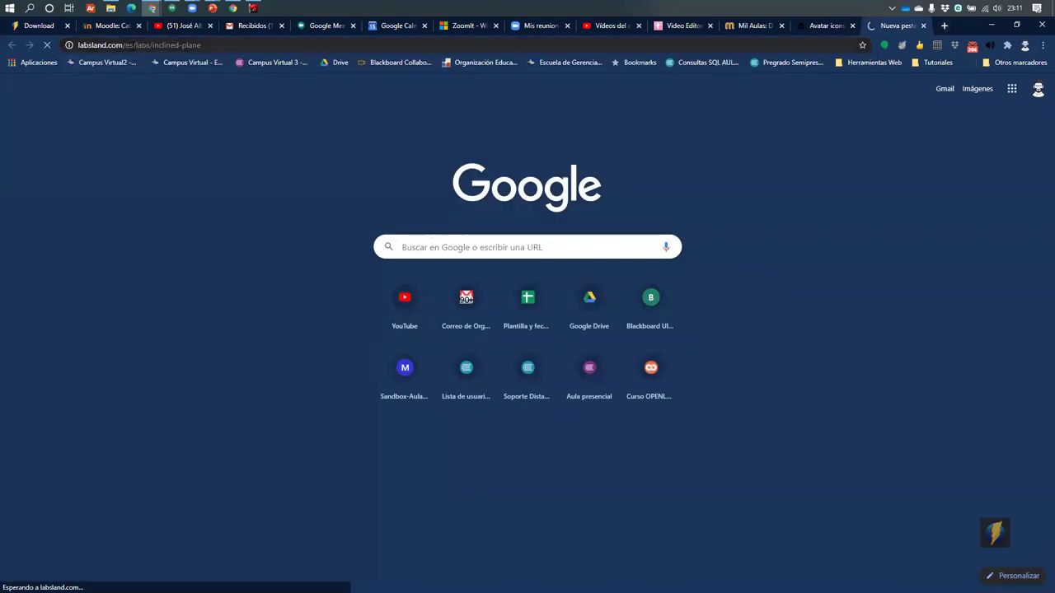
left_click_drag(151, 45, 328, 47)
key("BackSpace")
key("Return")
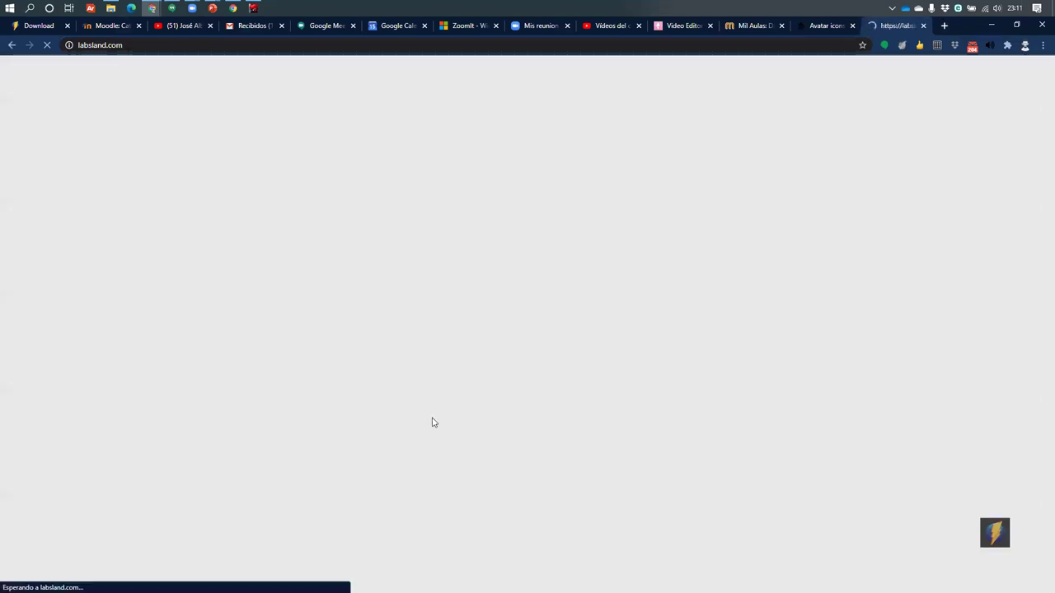
Scroll through the LabsLand home page's real-laboratory cards, then select the address
scroll(391, 395, "down", 1)
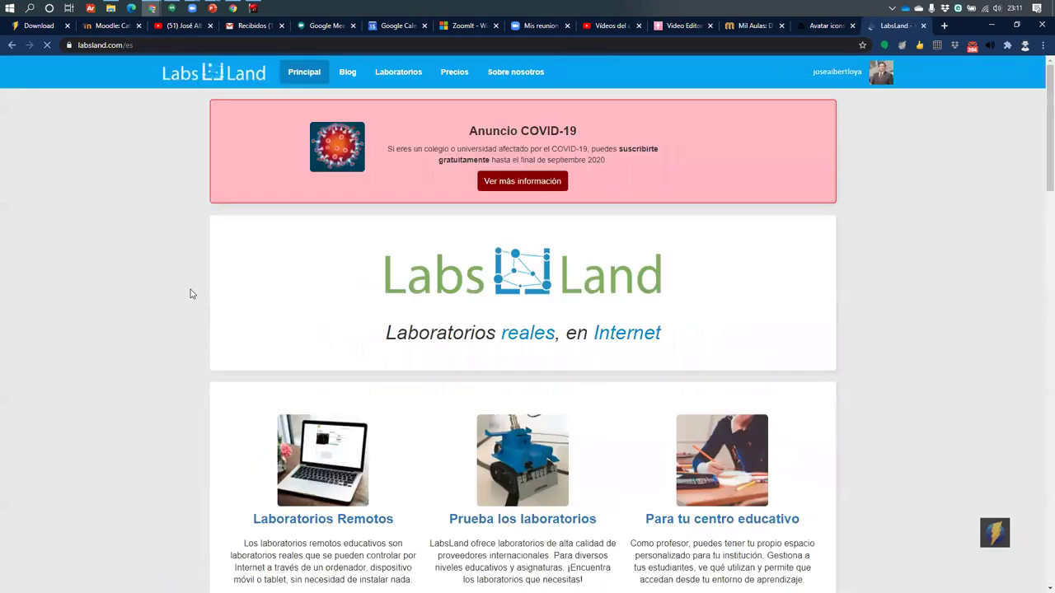
scroll(393, 366, "down", 2)
scroll(346, 338, "down", 1)
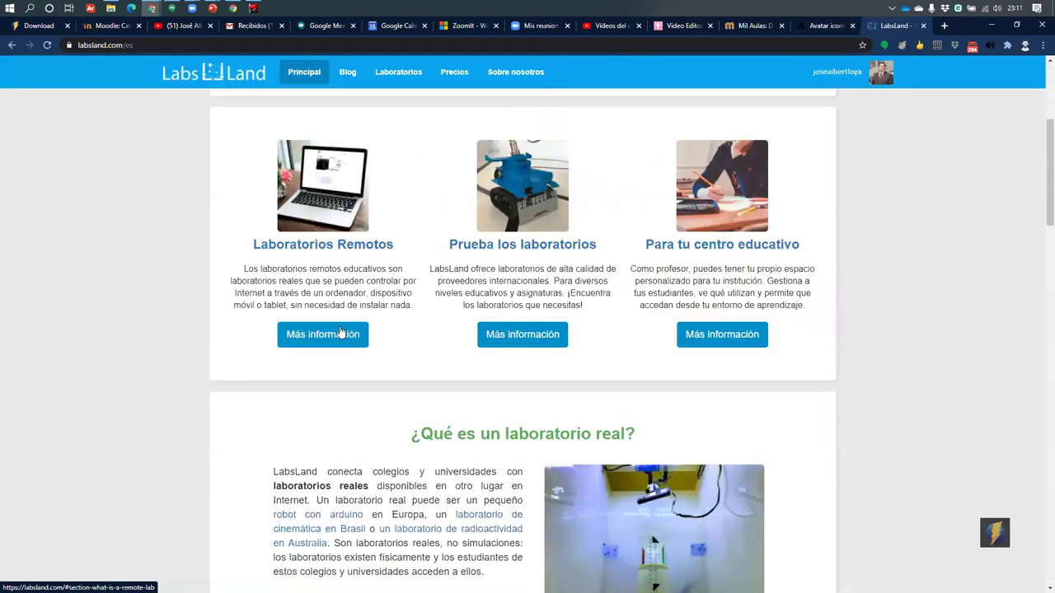
scroll(669, 392, "down", 1)
scroll(669, 392, "down", 3)
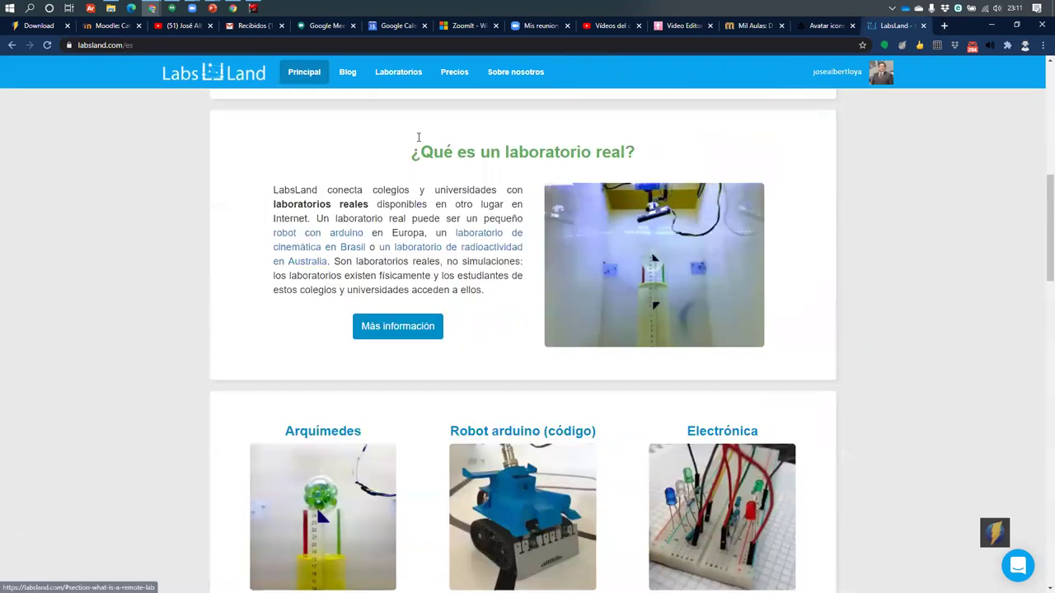
scroll(522, 371, "down", 4)
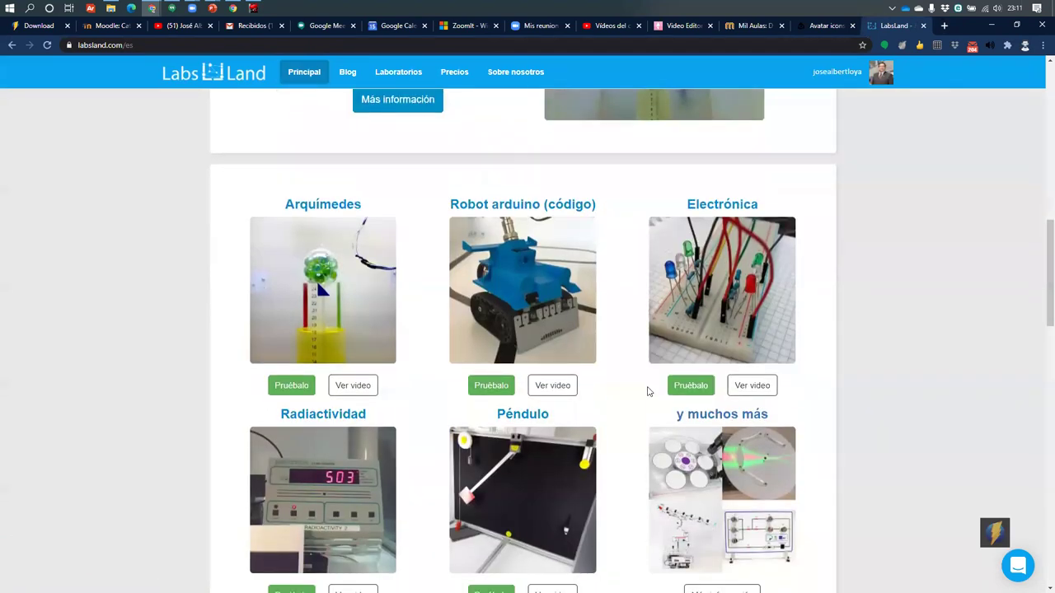
scroll(690, 435, "up", 5)
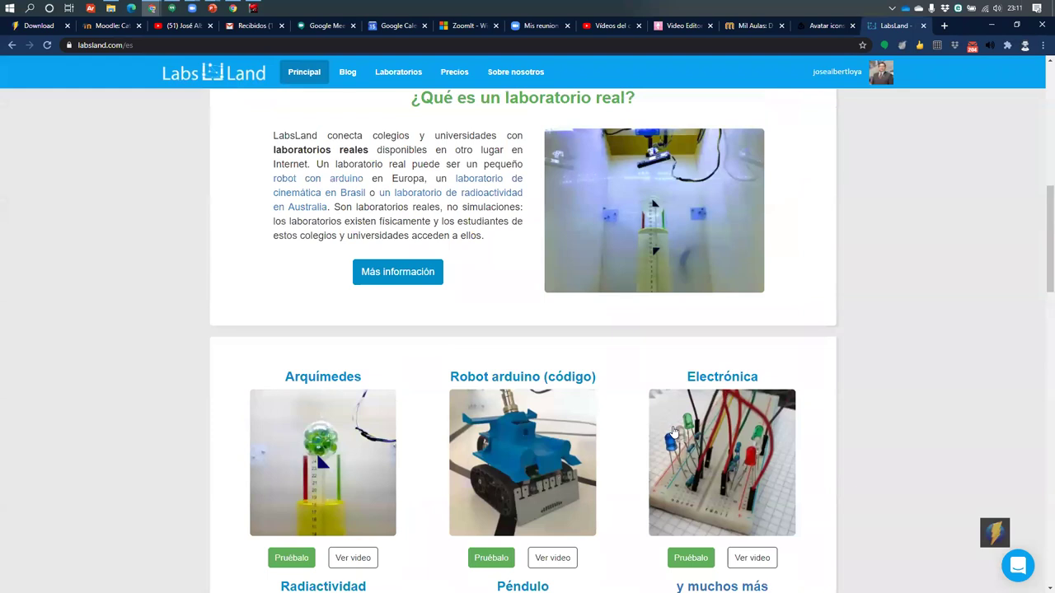
scroll(673, 431, "up", 2)
scroll(396, 355, "down", 3)
scroll(348, 448, "down", 1)
scroll(348, 448, "up", 1)
left_click(305, 48)
key("alt+Tab")
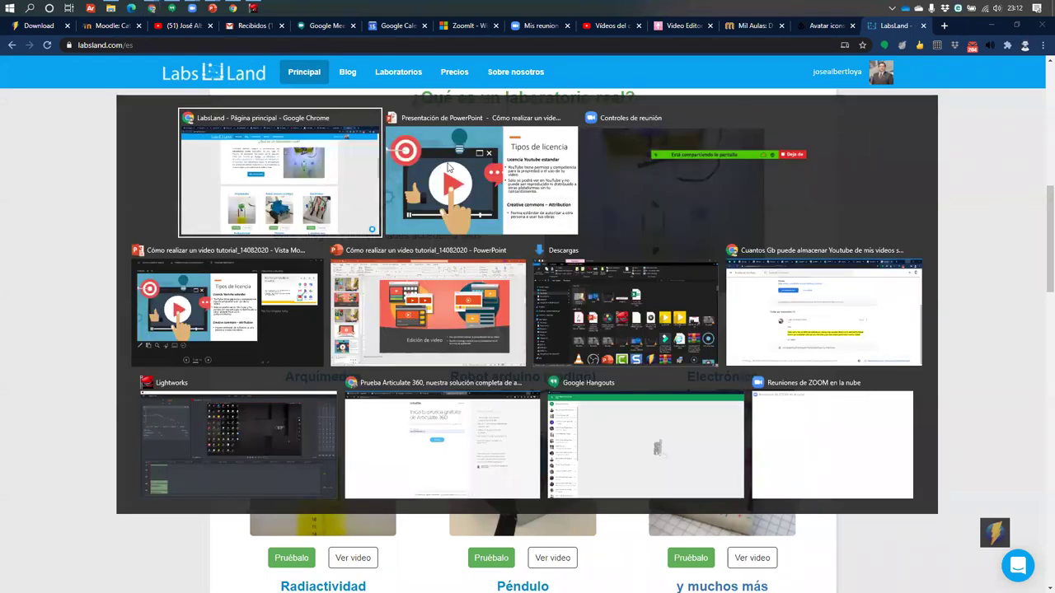
Return to the PowerPoint slideshow, advance to 'Ingreso a la plataforma YouTube', then show the desktop
key("alt+Tab")
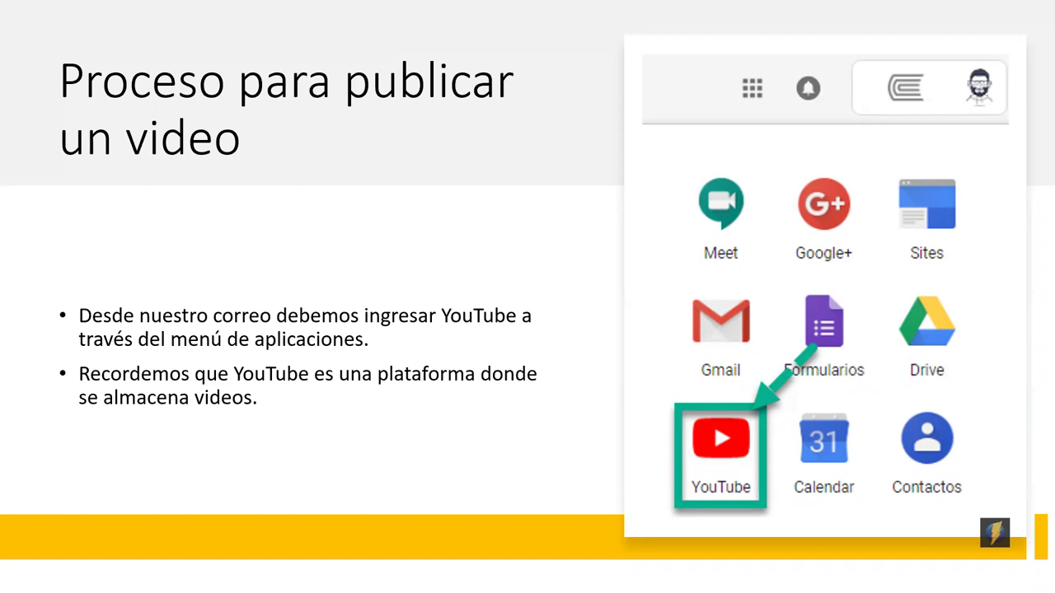
key("Right")
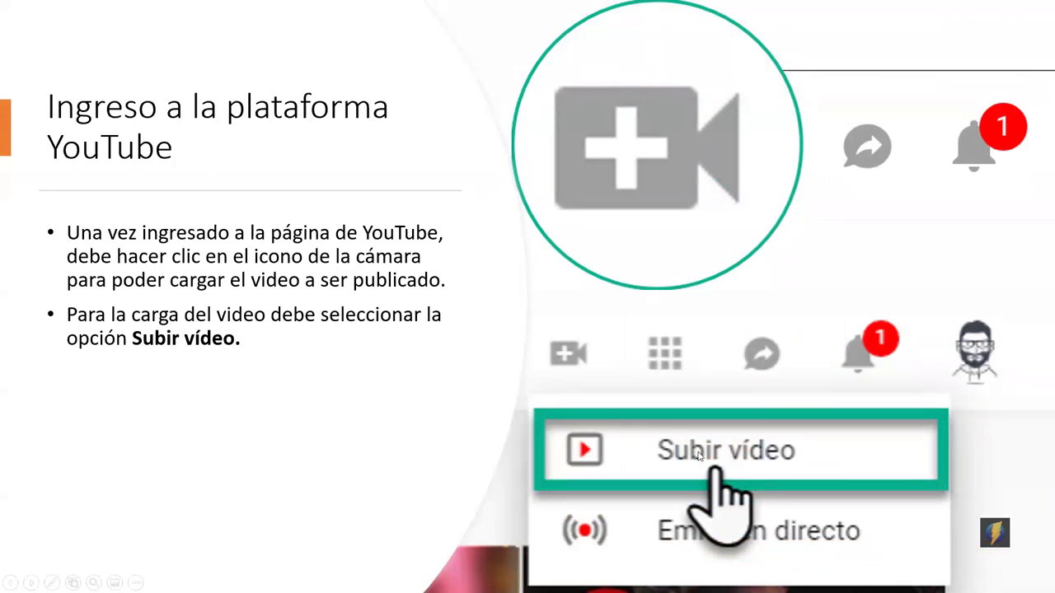
key("super")
type("b")
key("Escape")
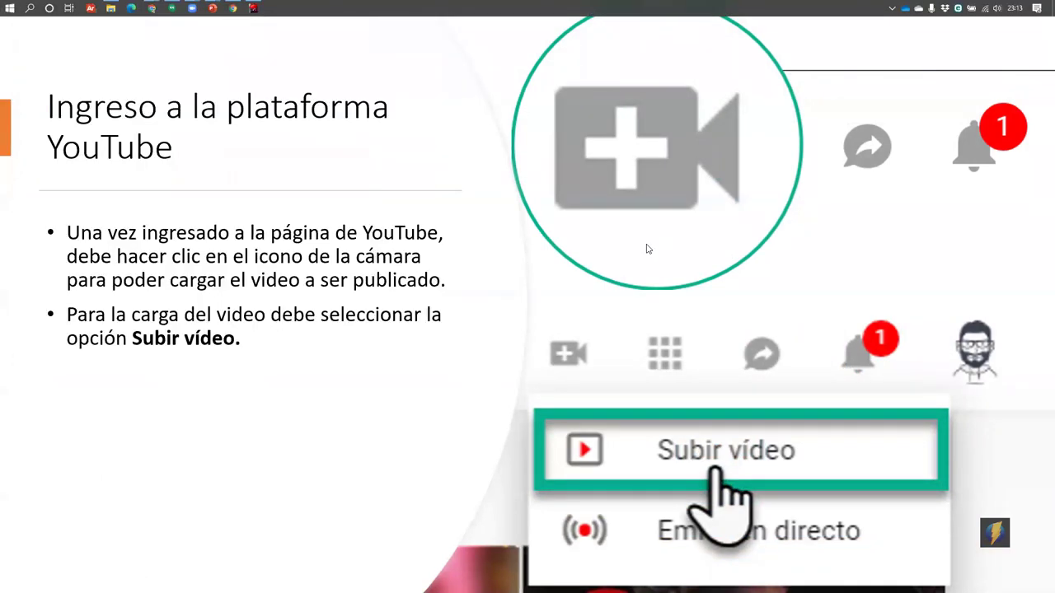
key("super+d")
Close the 'Videos del canal' tab and go to the YouTube home Recomendados feed
mouse_move(151, 8)
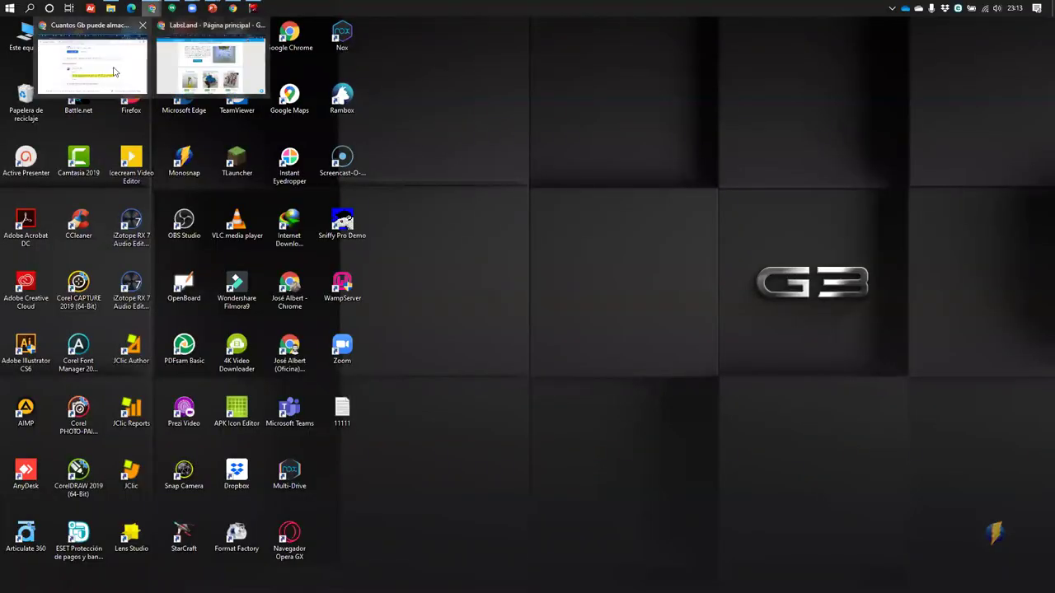
left_click(113, 73)
key("alt+Tab")
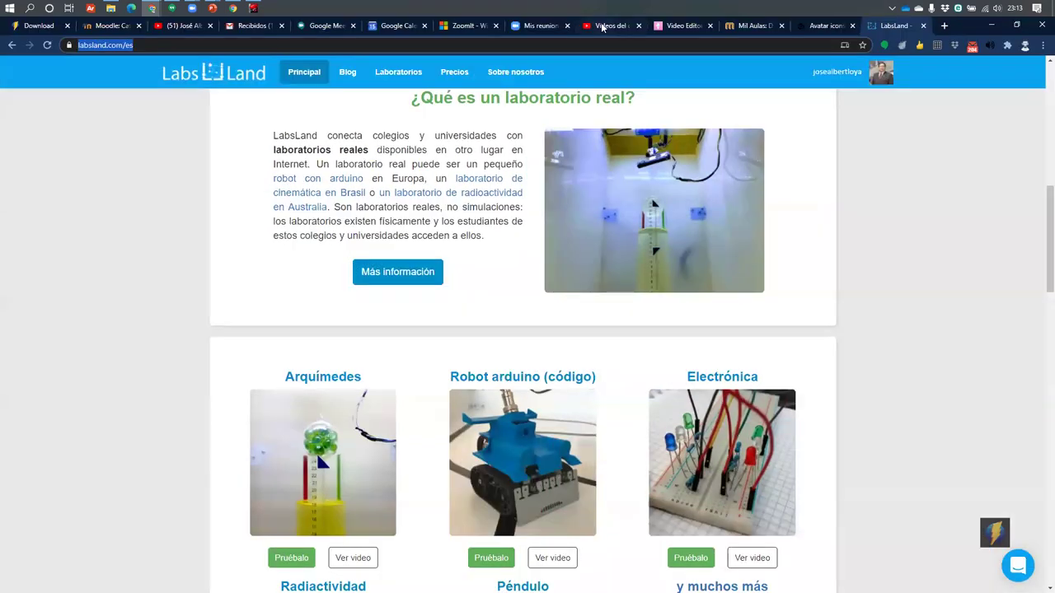
left_click(603, 28)
left_click(638, 26)
left_click(184, 26)
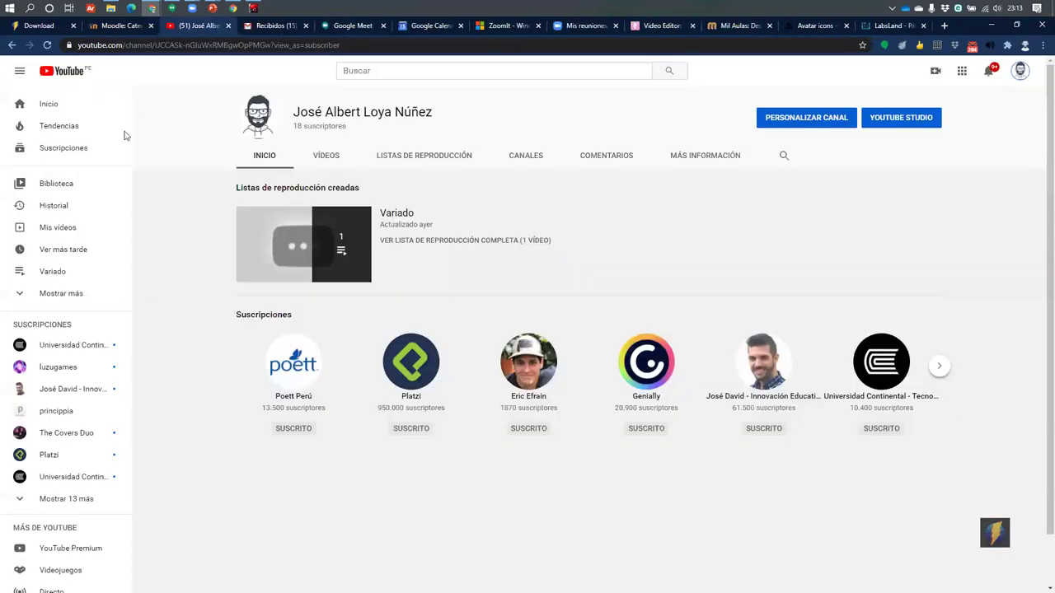
left_click(50, 104)
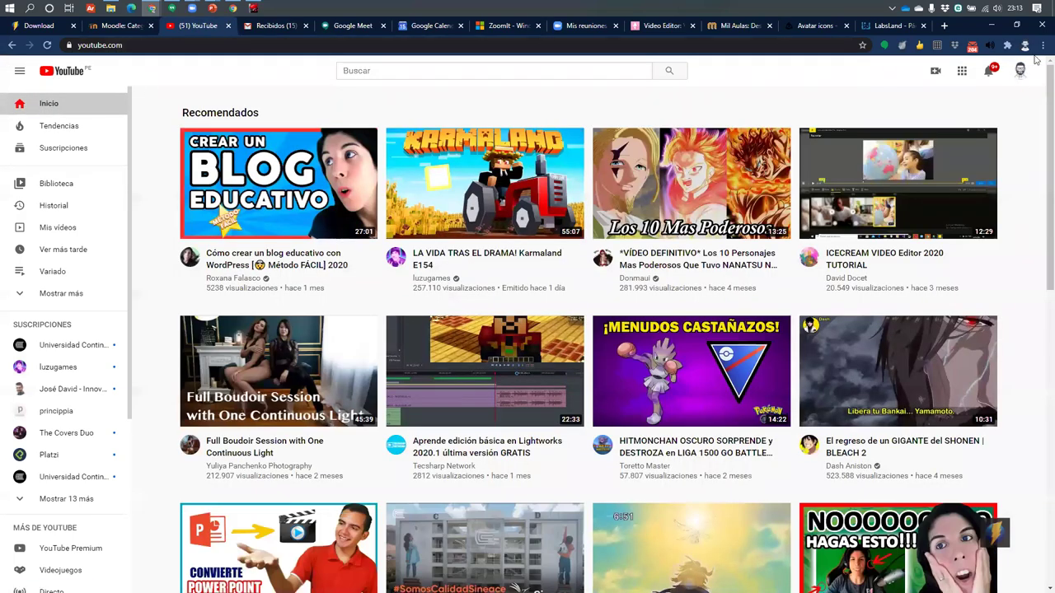
left_click(1021, 78)
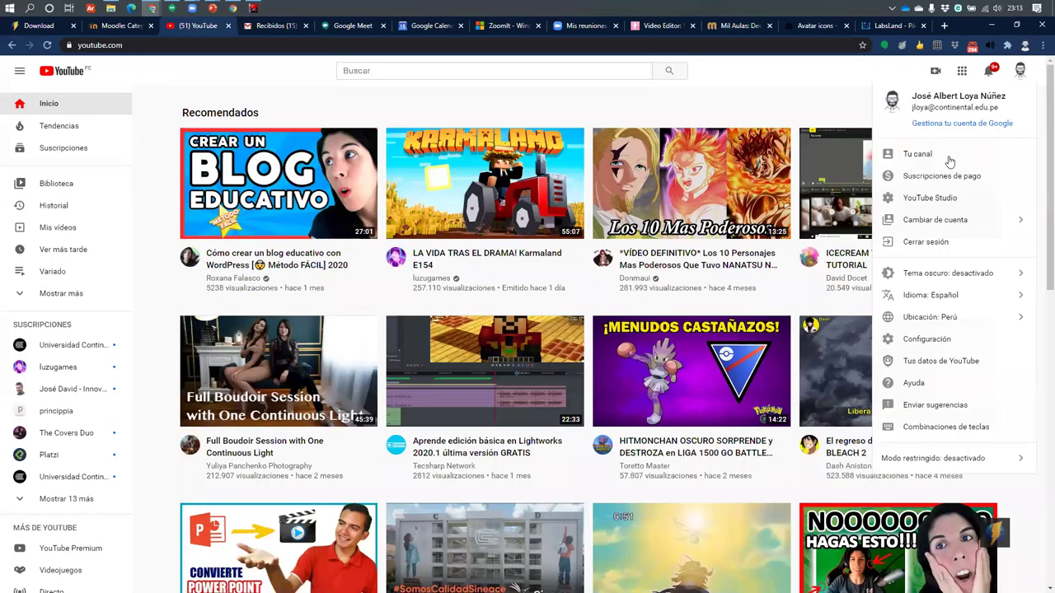
left_click(923, 77)
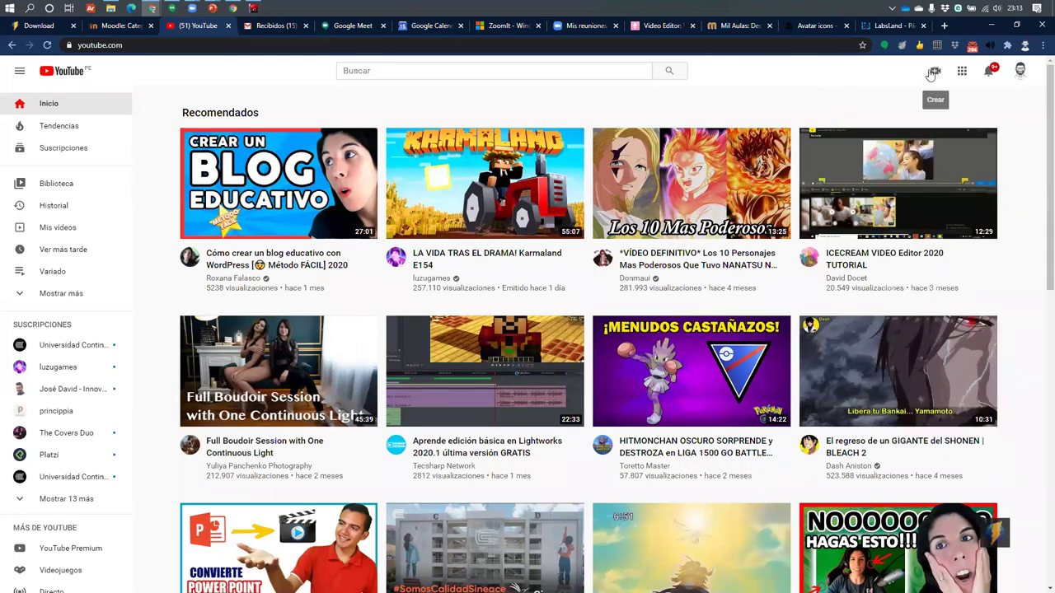
From the Crear camera icon, choose Subir vídeo and highlight the upload dialog's title
left_click(933, 72)
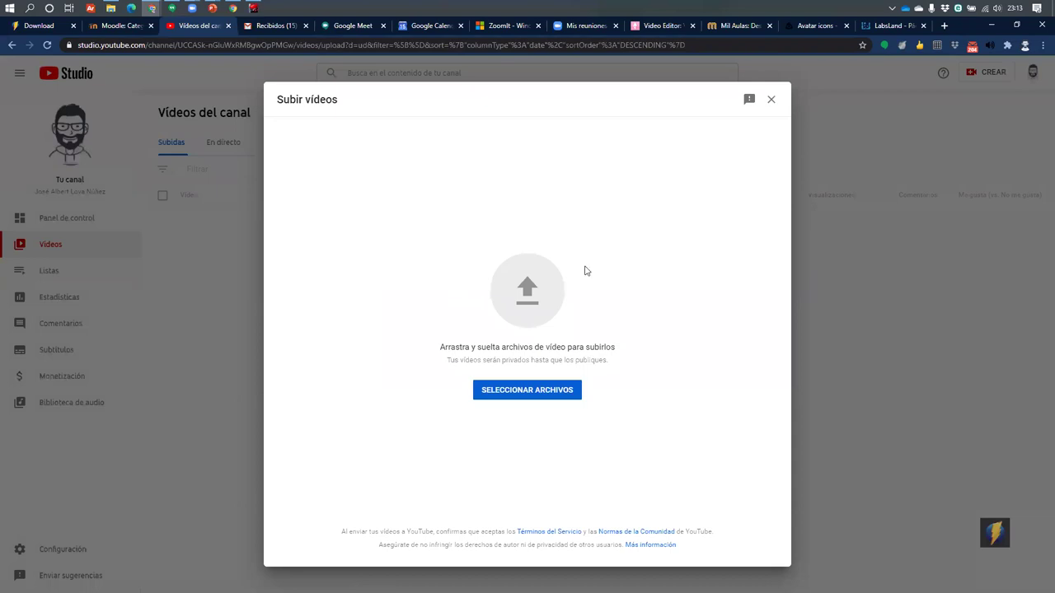
left_click_drag(283, 98, 521, 103)
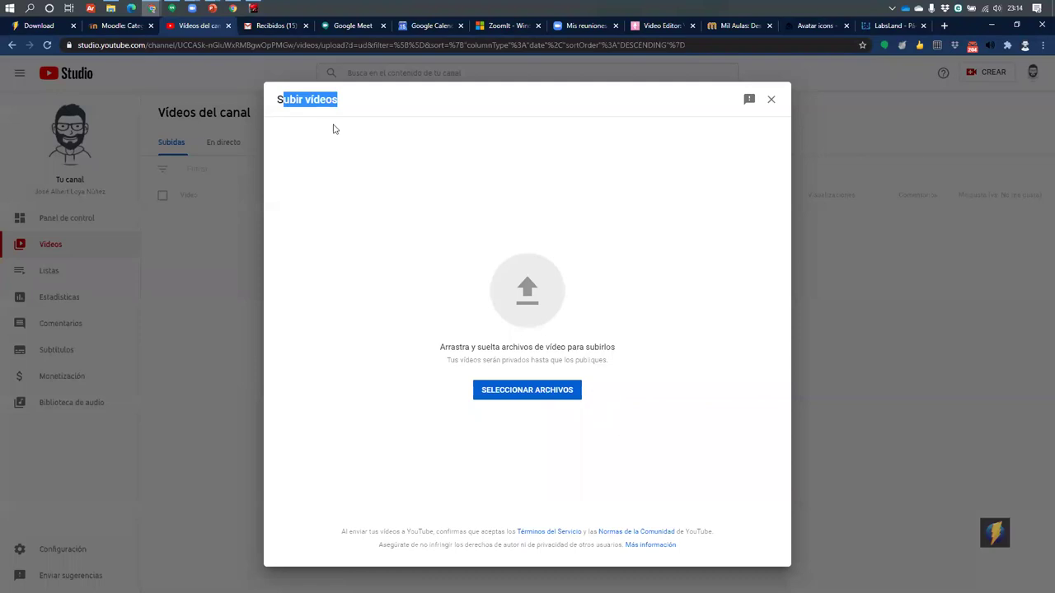
left_click(418, 223)
left_click(496, 391)
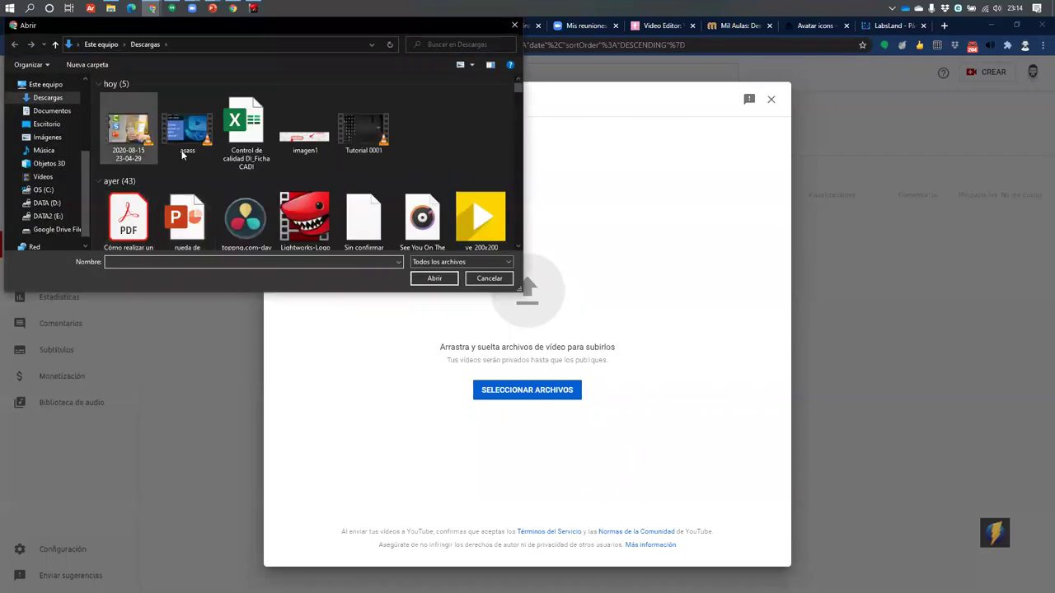
left_click(146, 134)
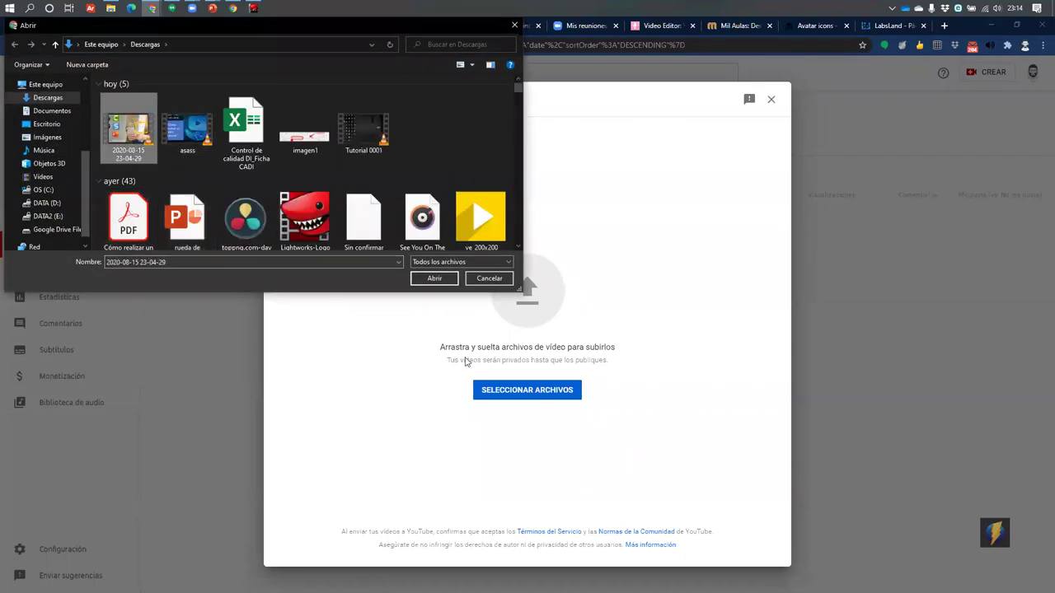
left_click(435, 279)
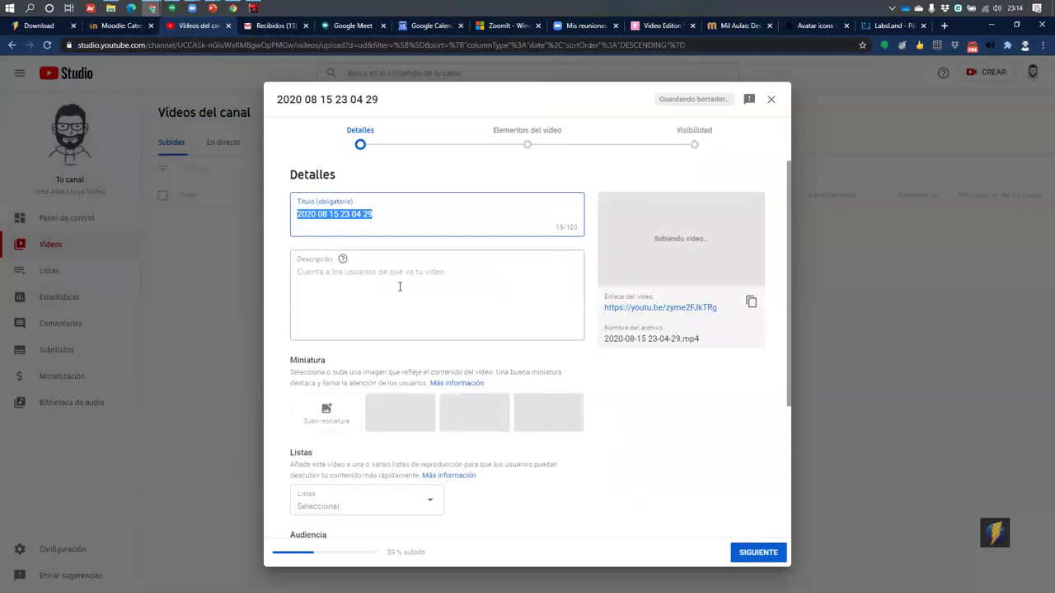
Title the video 'Video tutorial 01' and leave the description empty
left_click(404, 216)
left_click_drag(405, 216, 233, 212)
type("V")
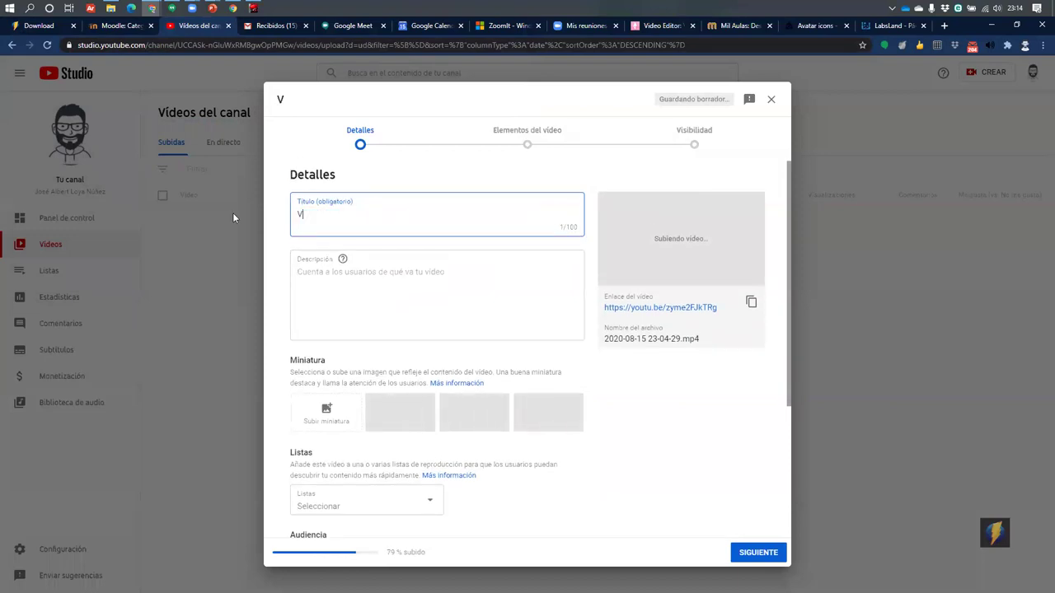
type("ideo tuto")
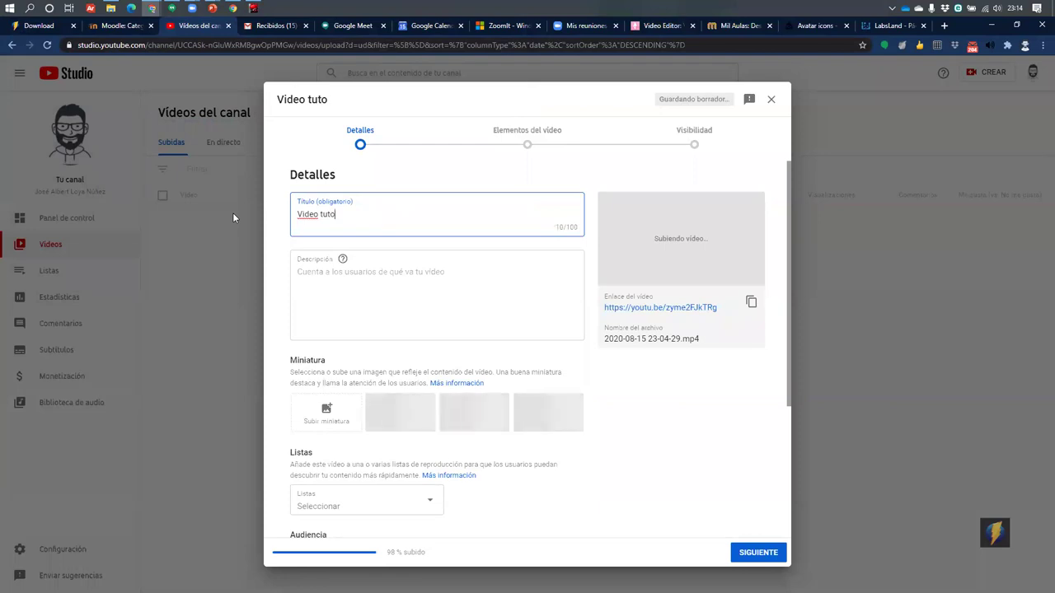
type("rial 01")
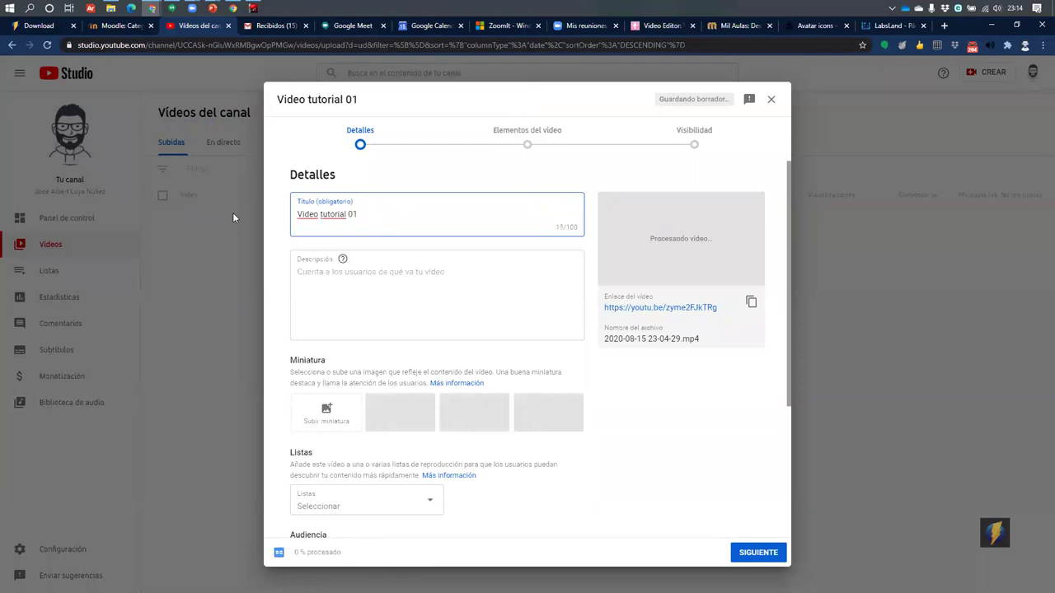
left_click(407, 255)
scroll(407, 255, "down", 3)
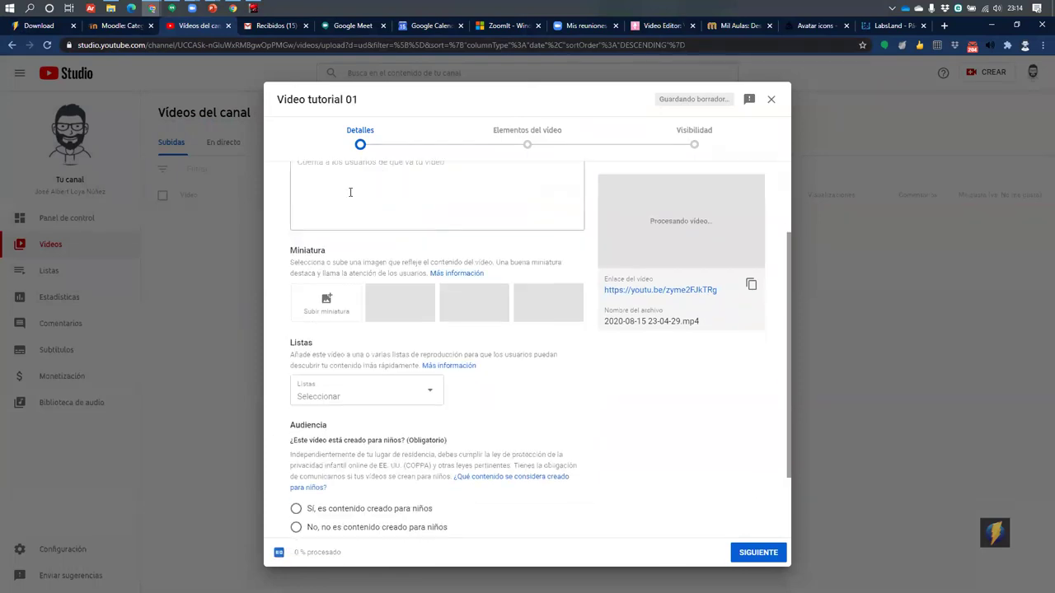
scroll(424, 214, "up", 3)
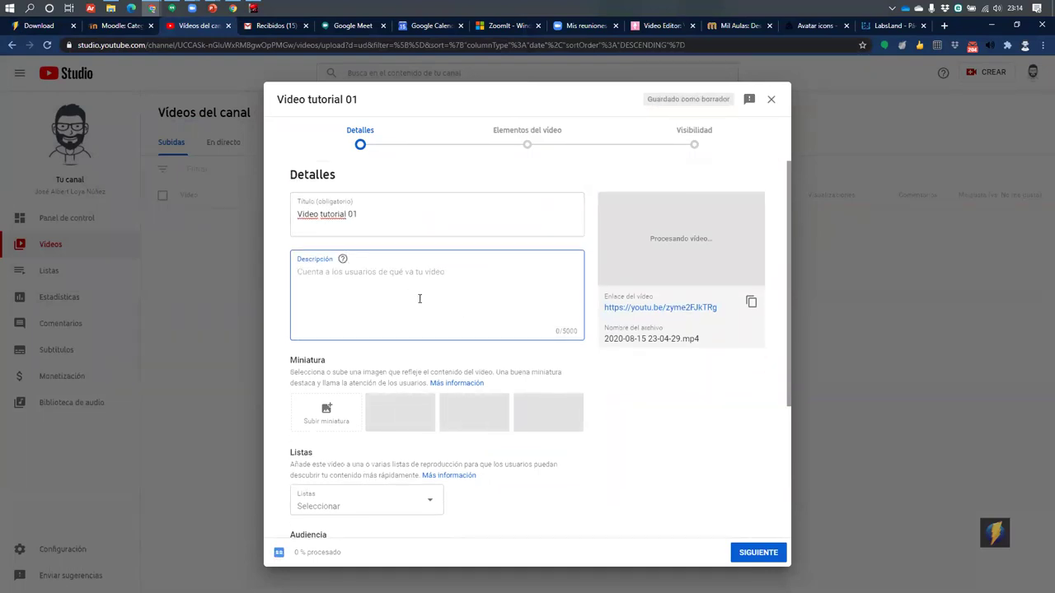
scroll(419, 299, "down", 3)
scroll(290, 249, "up", 1)
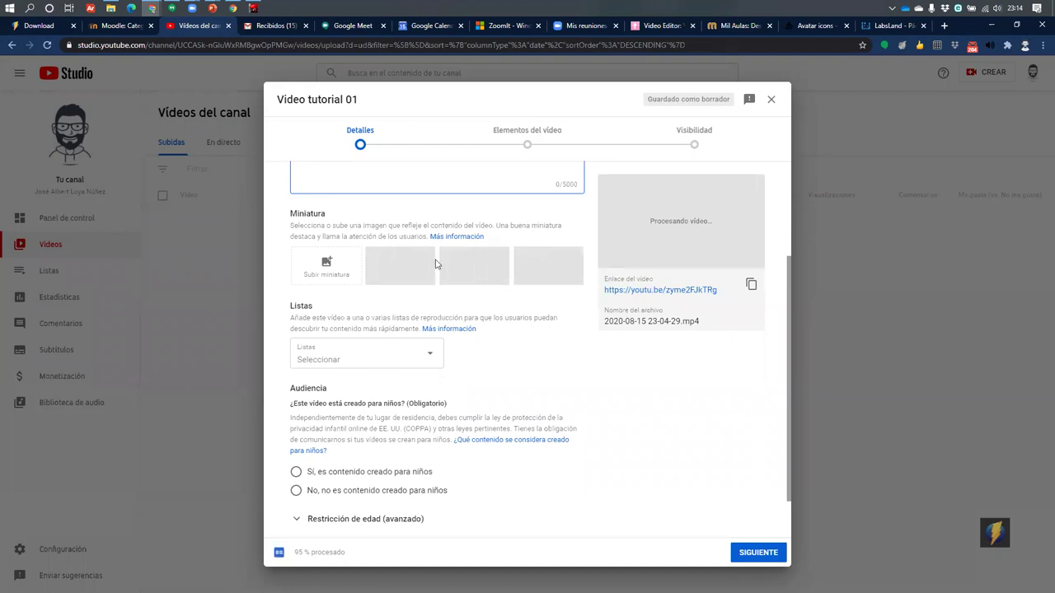
left_click(362, 321)
Upload the 'youtube' image from Descargas as the video's custom thumbnail
left_click(325, 266)
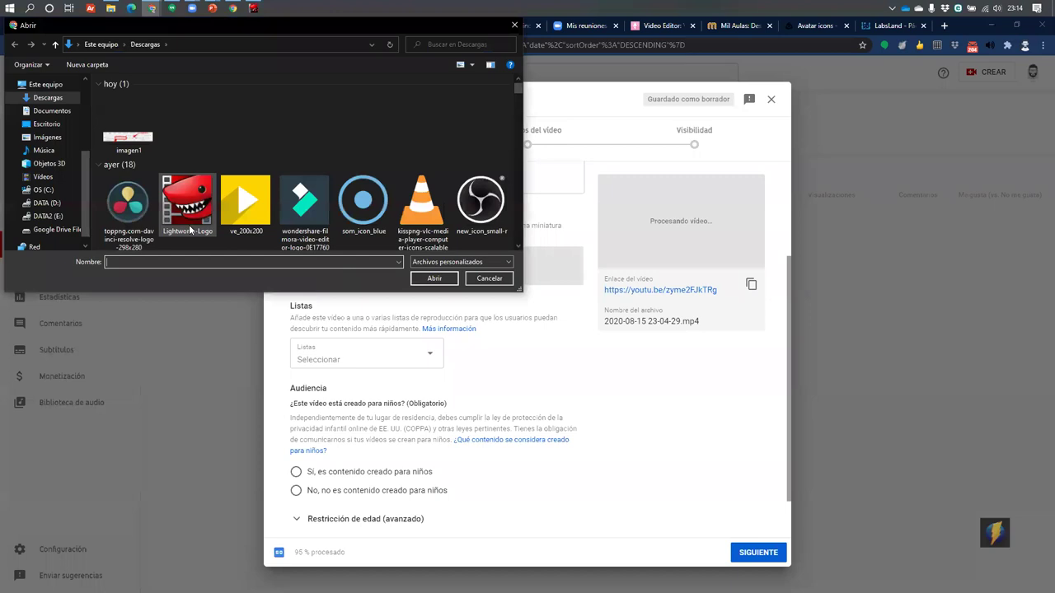
scroll(322, 188, "down", 5)
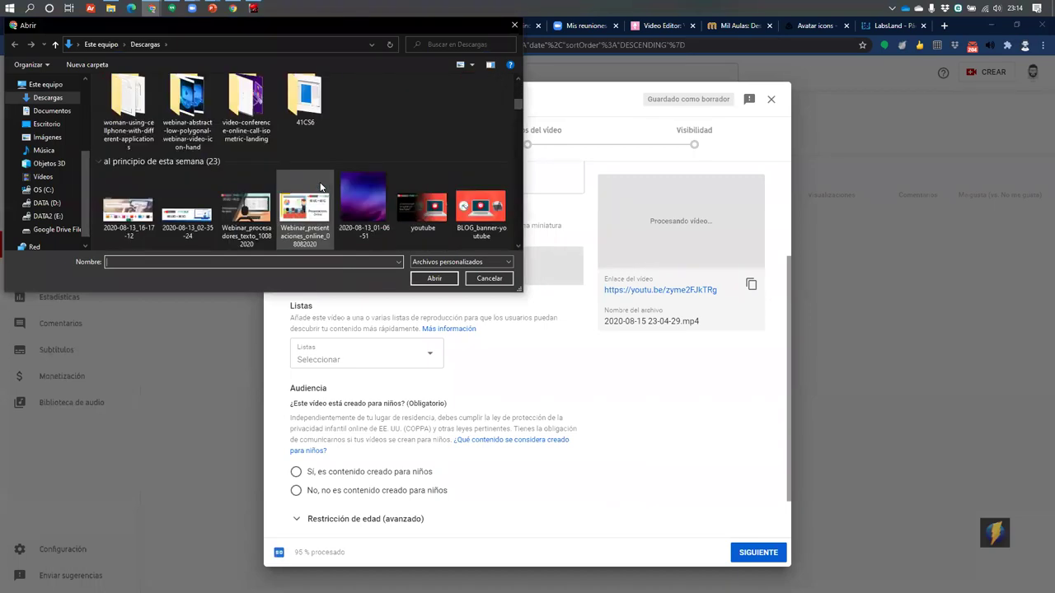
scroll(351, 162, "down", 2)
scroll(350, 162, "up", 2)
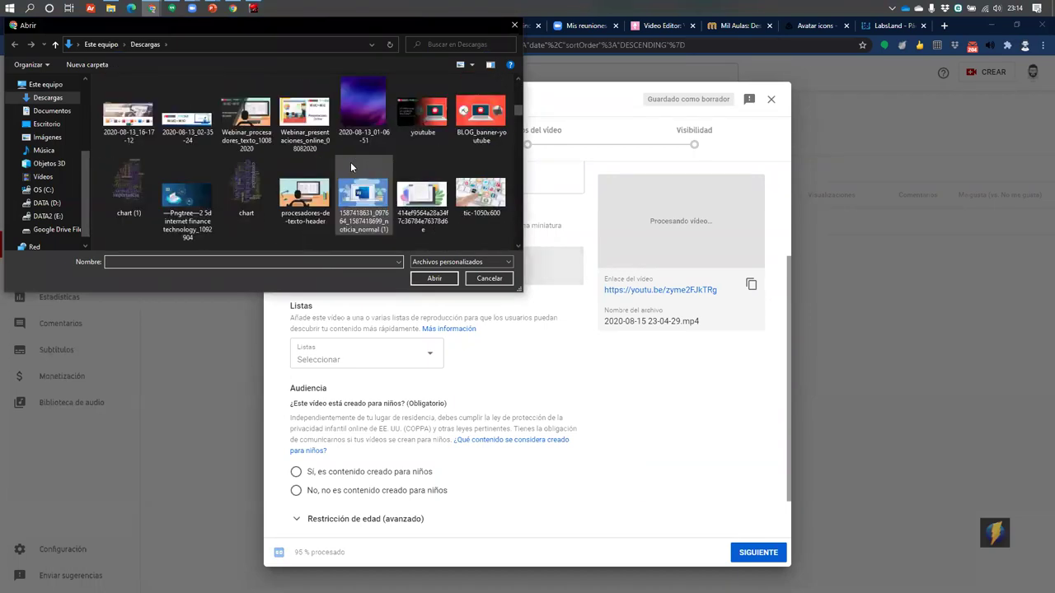
left_click(435, 120)
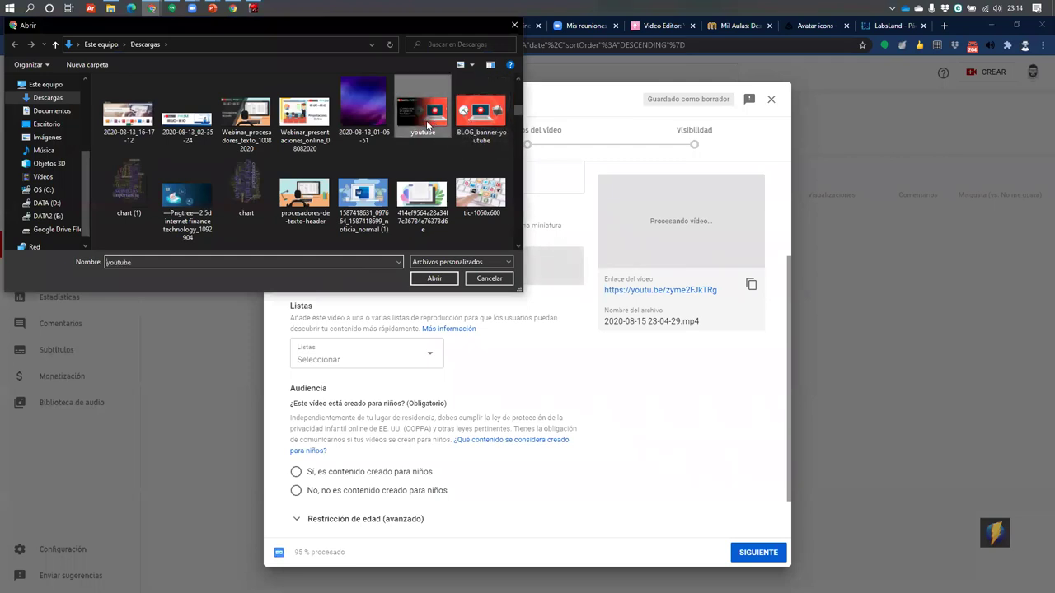
left_click(435, 277)
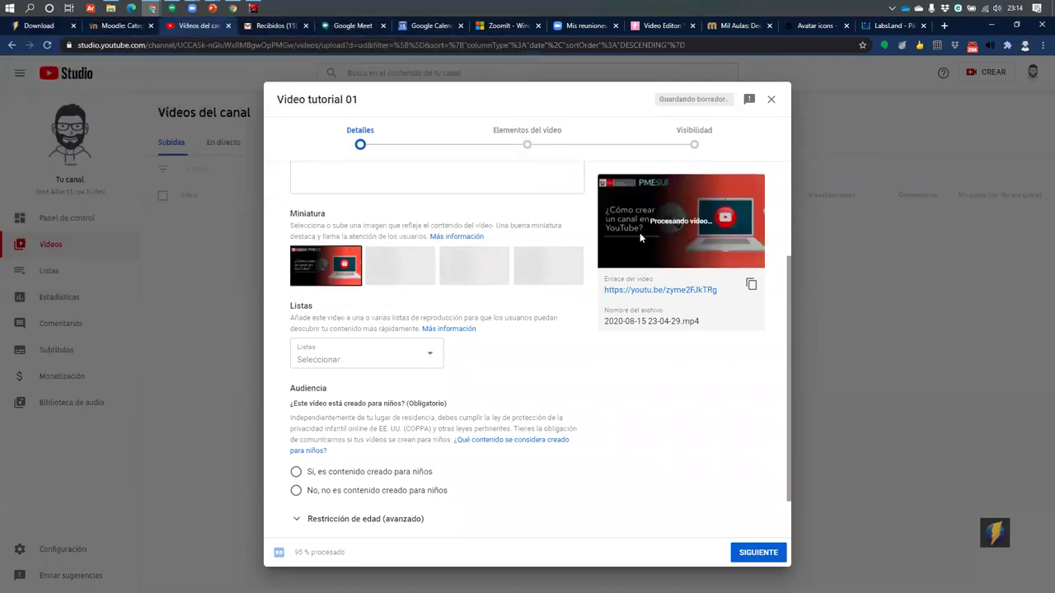
scroll(428, 293, "down", 2)
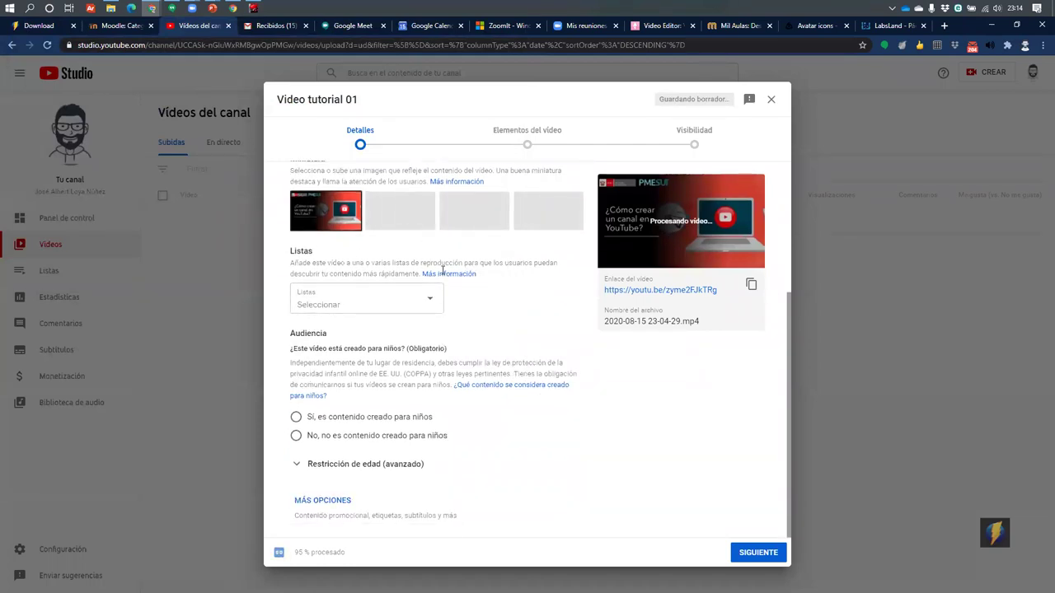
Tick Variado in the Listas dropdown and confirm with LISTO
left_click(354, 306)
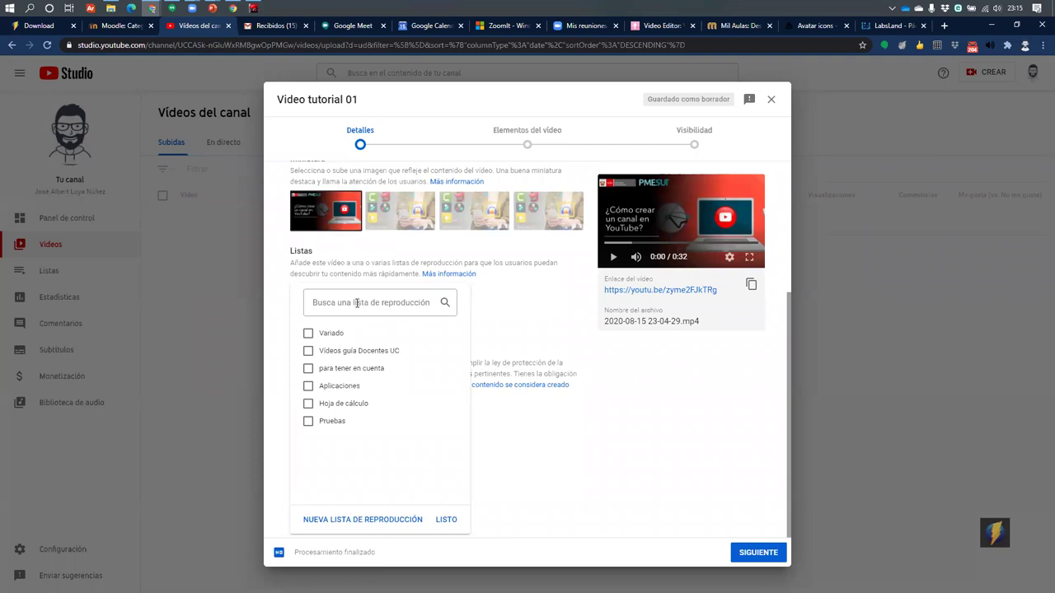
left_click(307, 333)
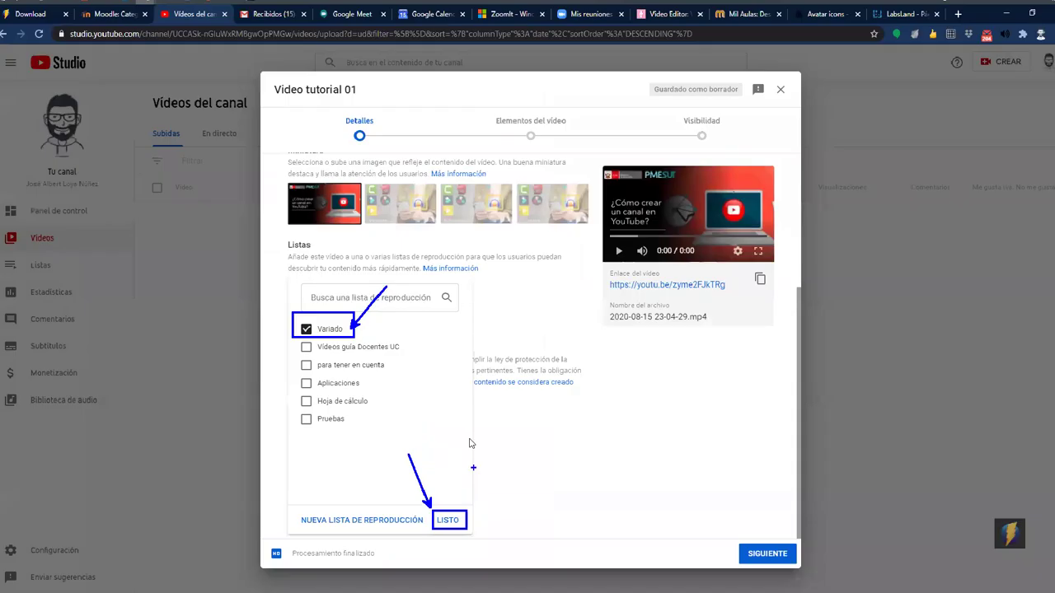
left_click(449, 521)
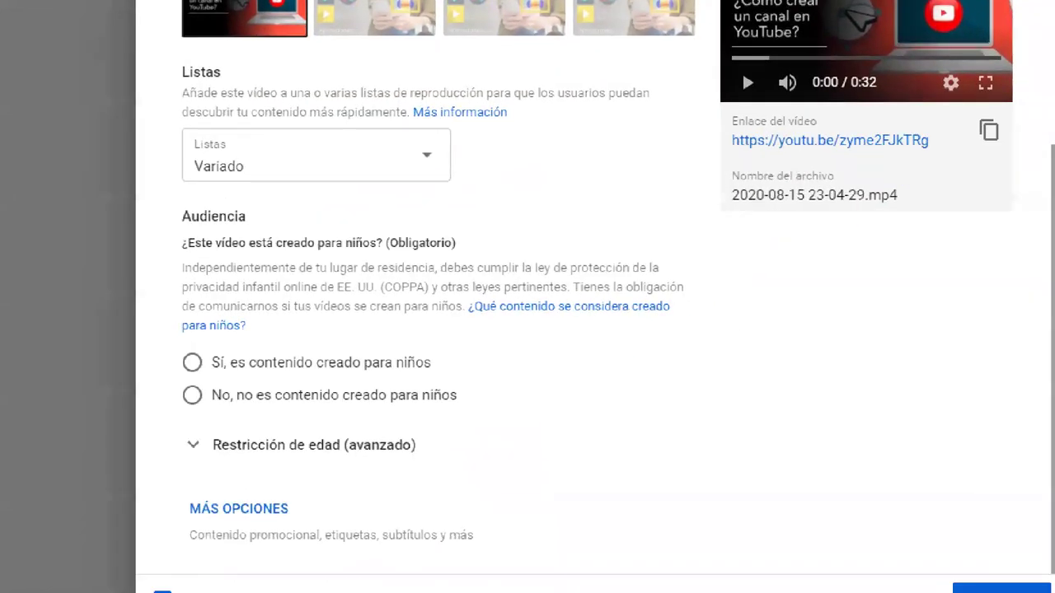
Annotate the Audiencia section and select 'No, no es contenido creado para niños'
left_click_drag(159, 181, 715, 328)
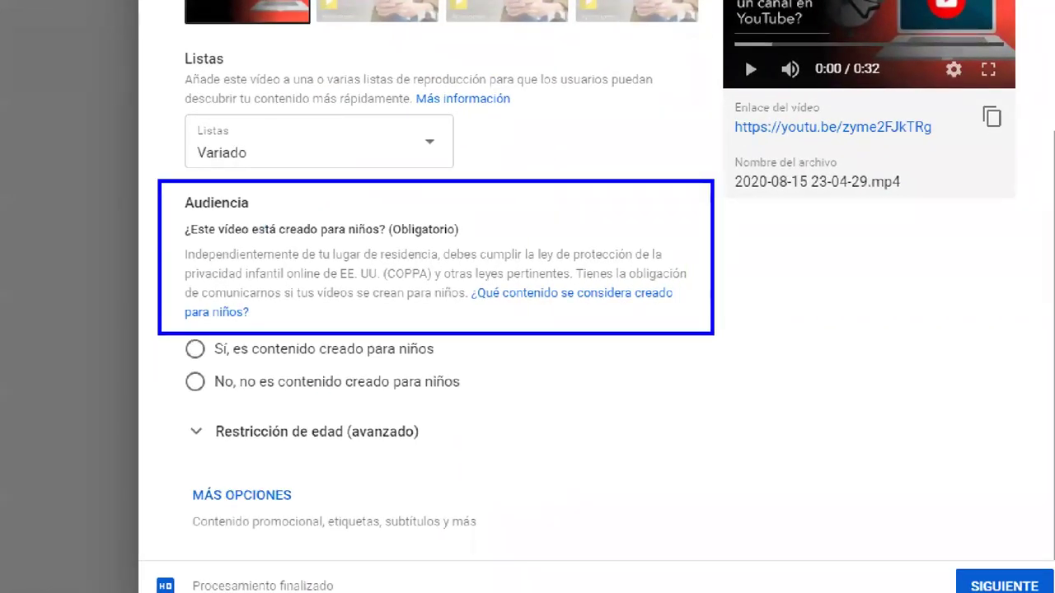
left_click_drag(659, 206, 757, 36)
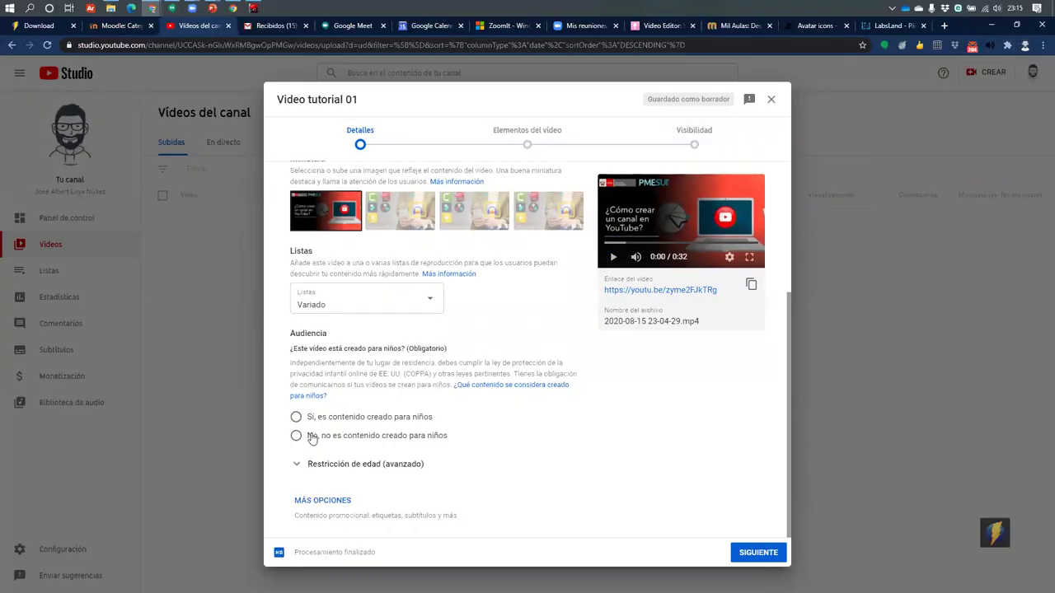
left_click(218, 385)
Expand Restricción de edad (avanzado), annotate it, and leave 'No' selected
left_click(339, 470)
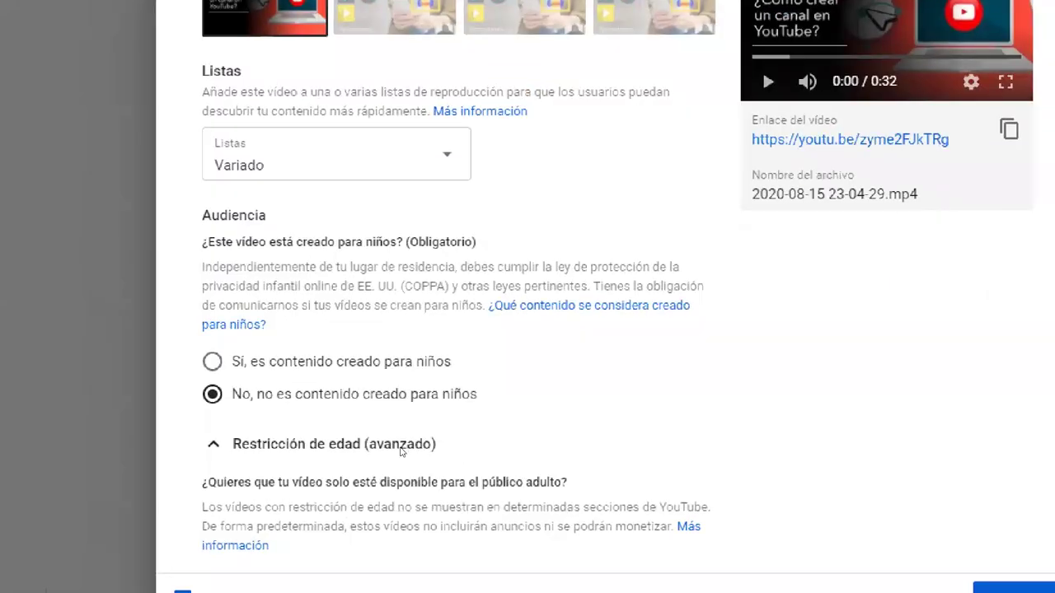
scroll(744, 139, "down", 3)
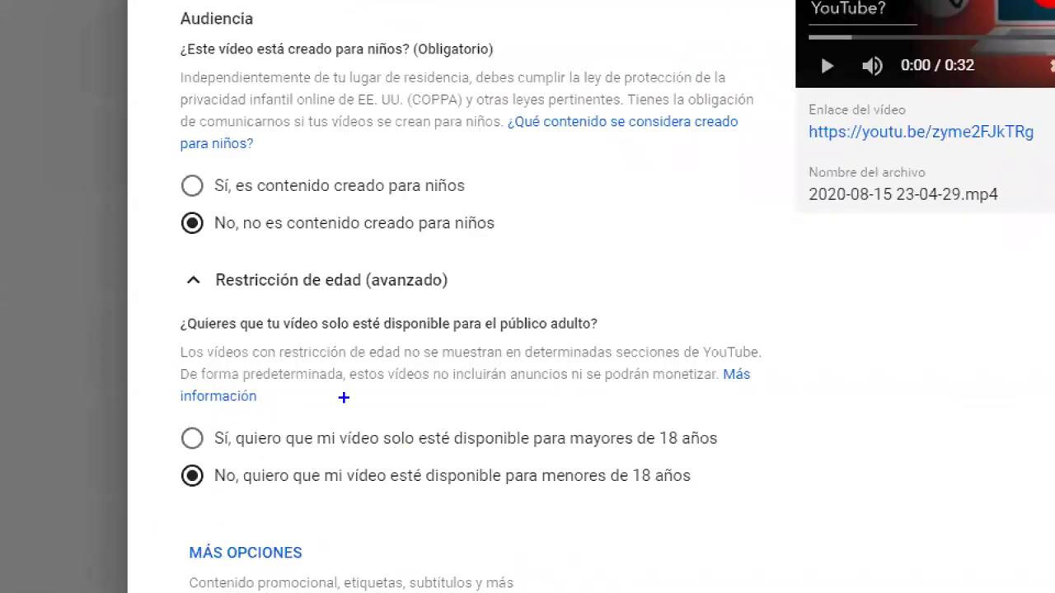
left_click_drag(159, 264, 801, 408)
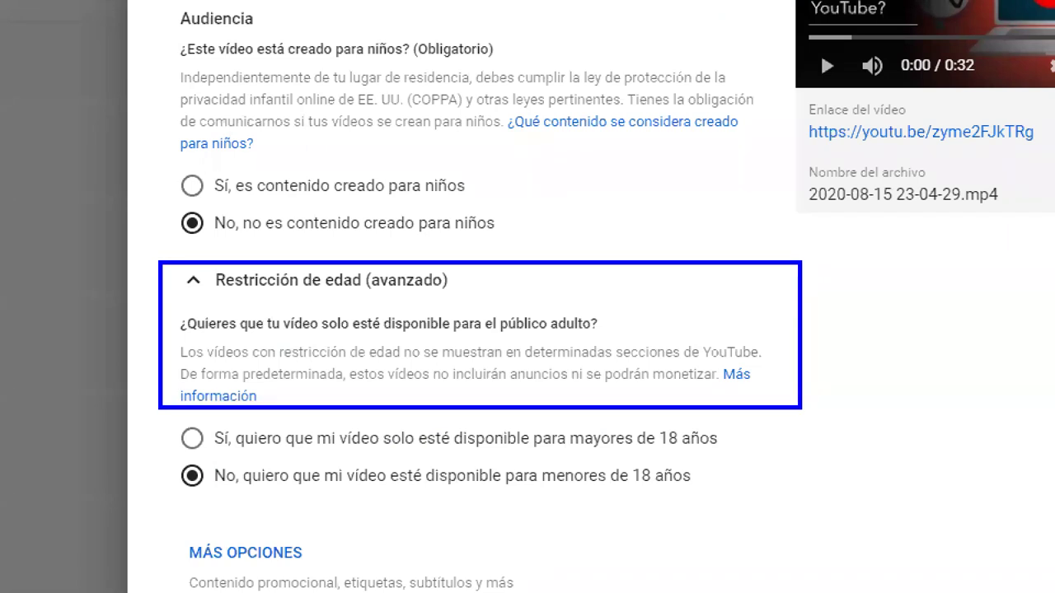
left_click_drag(695, 329, 844, 132)
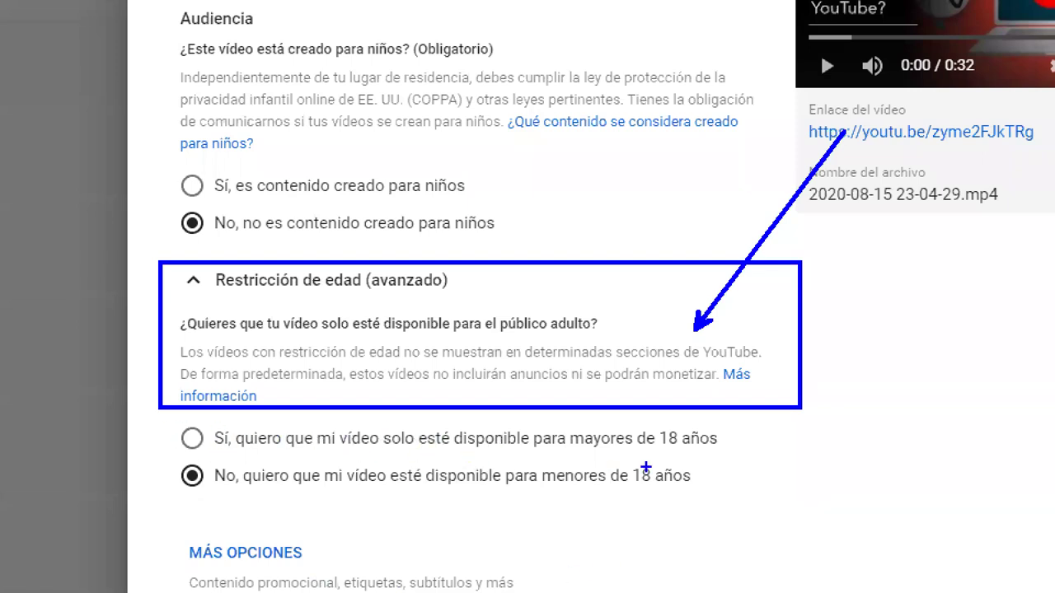
mouse_move(561, 422)
left_mouse_down()
mouse_move(759, 457)
mouse_move(154, 499)
left_mouse_up()
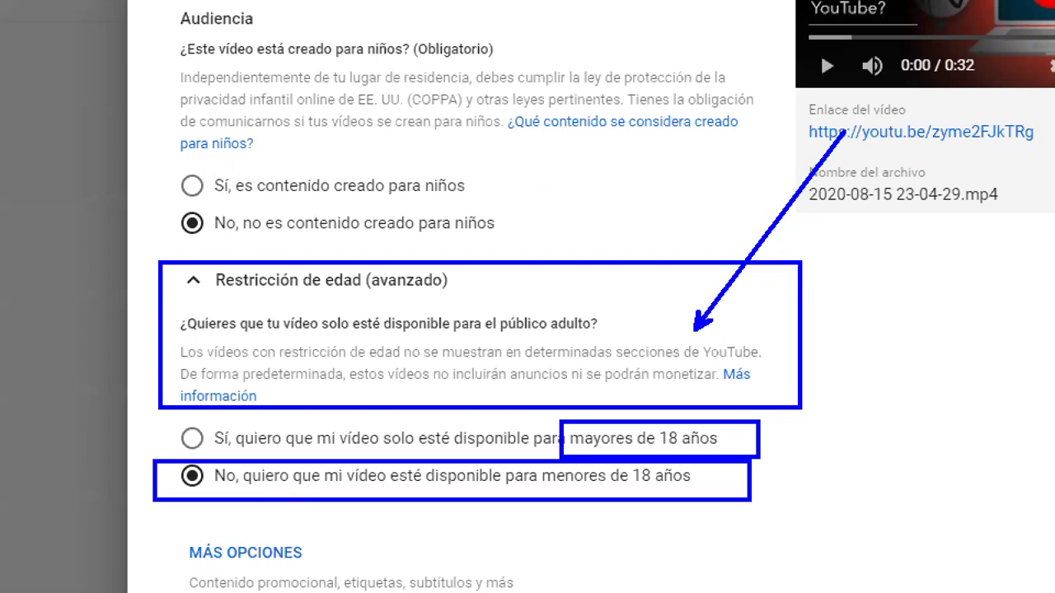
key("Escape")
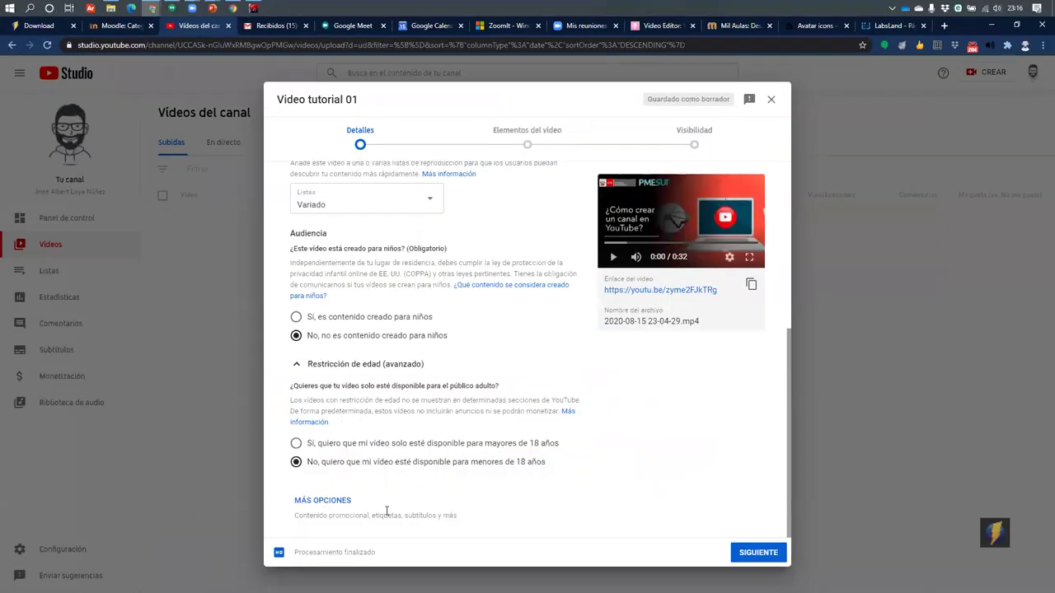
Reveal the extra settings and look through the tags section
left_click(317, 500)
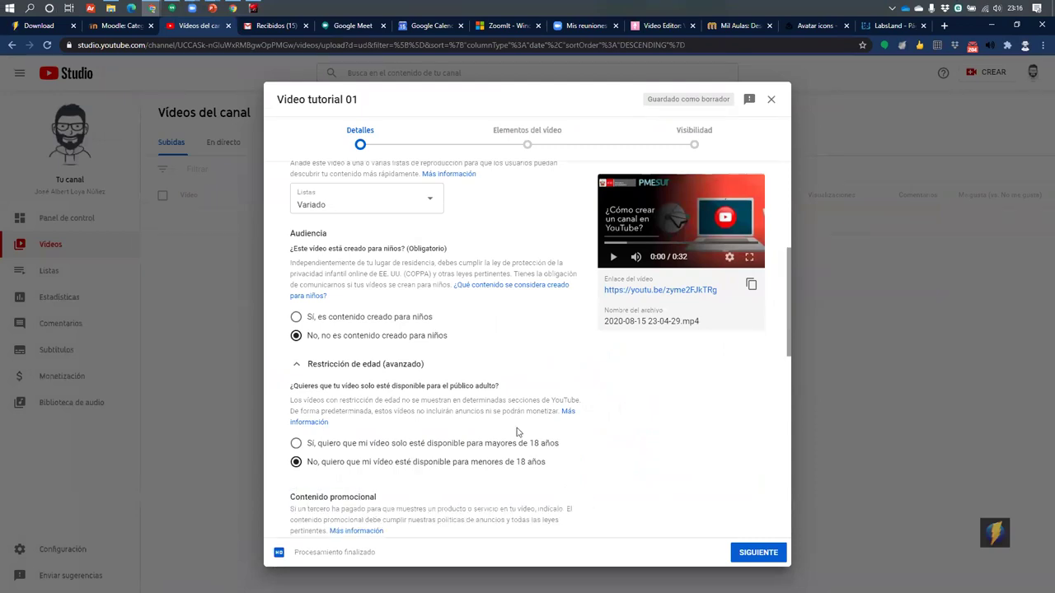
scroll(424, 437, "down", 2)
scroll(425, 429, "down", 1)
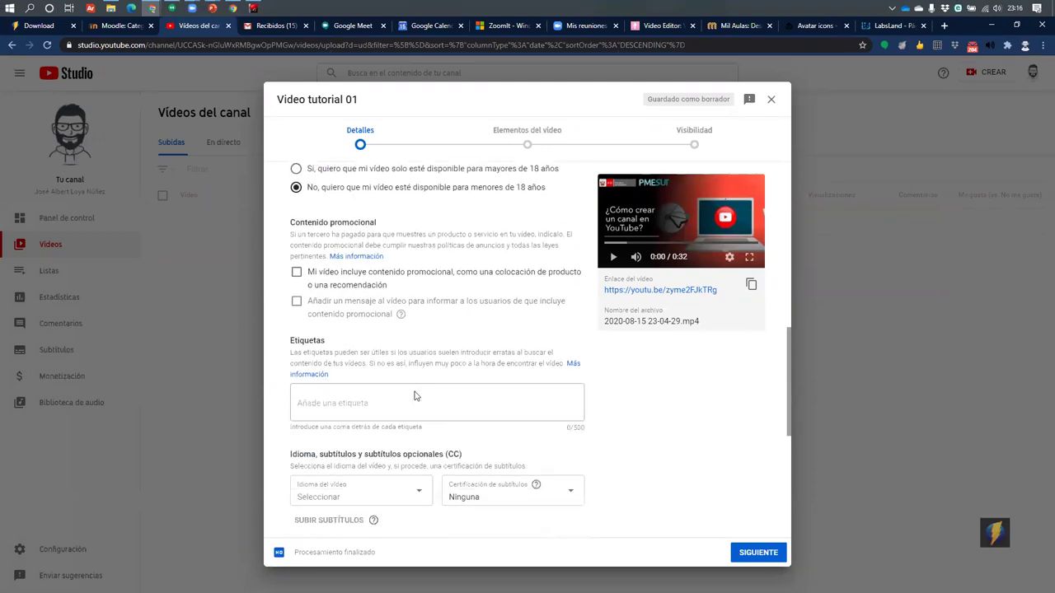
key("ctrl+4")
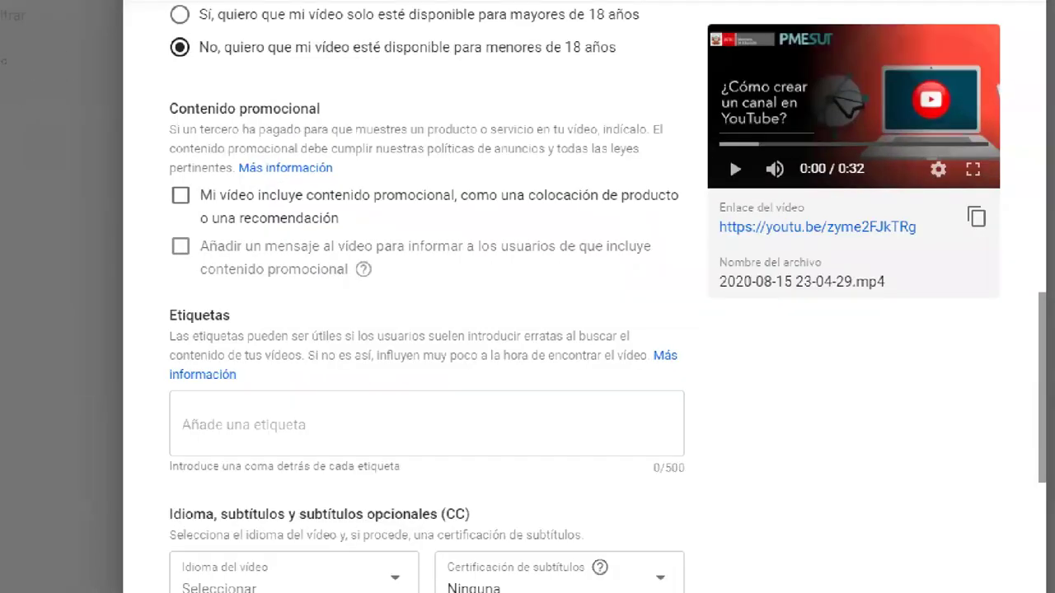
key("ctrl+4")
scroll(277, 165, "down", 2)
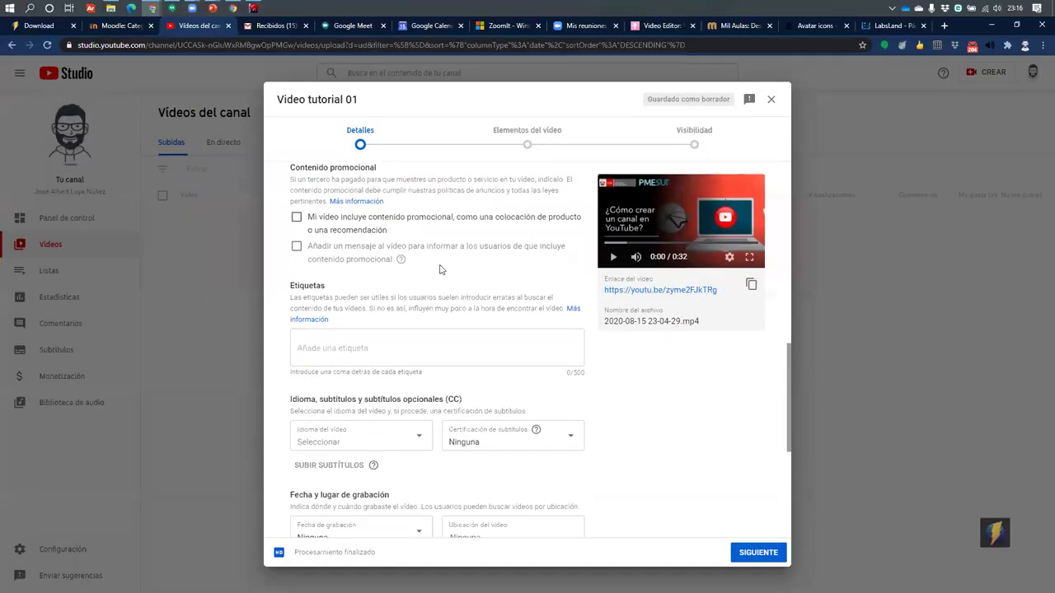
left_click(374, 248)
key("ctrl+4")
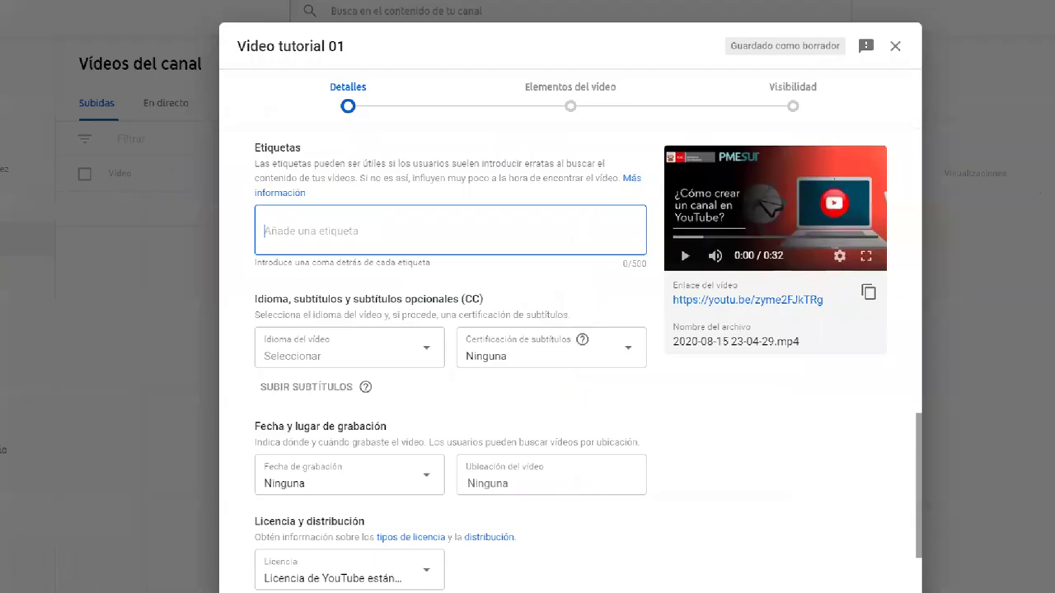
key("ctrl+Up")
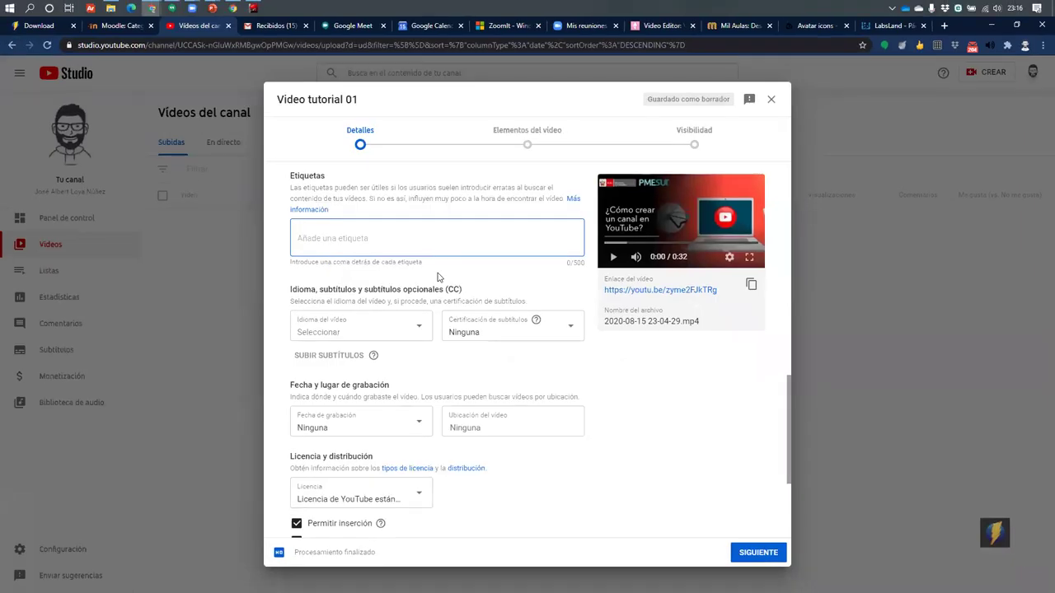
scroll(290, 325, "down", 3)
scroll(401, 275, "up", 1)
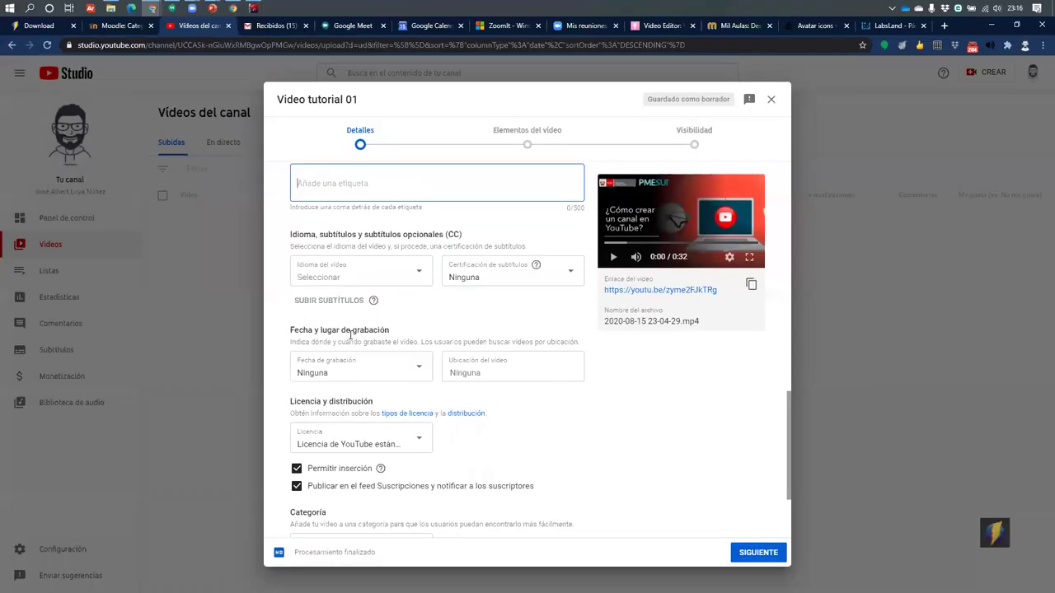
scroll(349, 338, "down", 3)
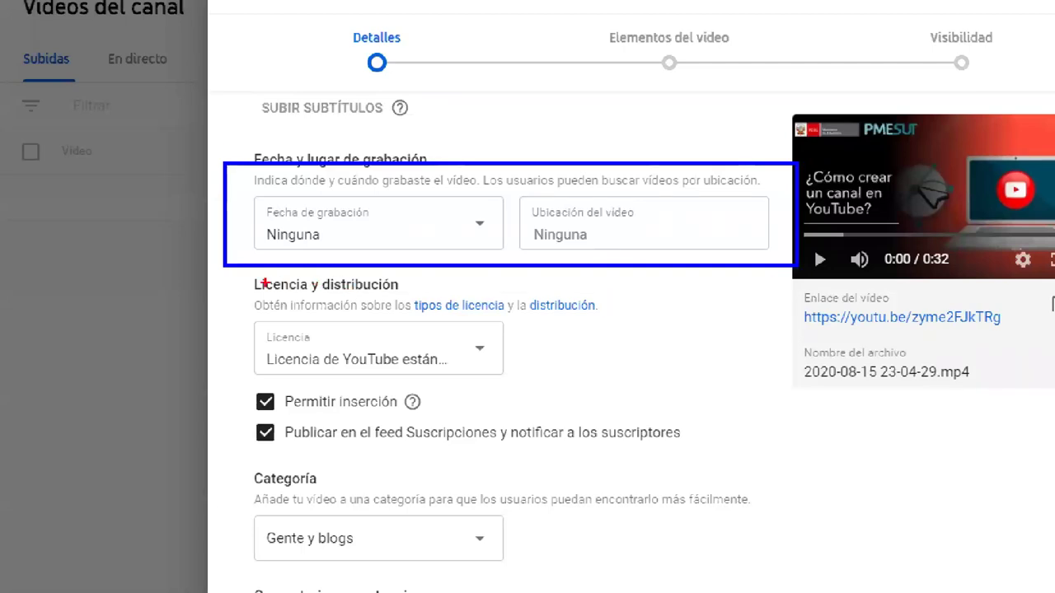
Highlight the licence section and set the licence to Creative Commons - Atribución
left_click_drag(232, 272, 636, 386)
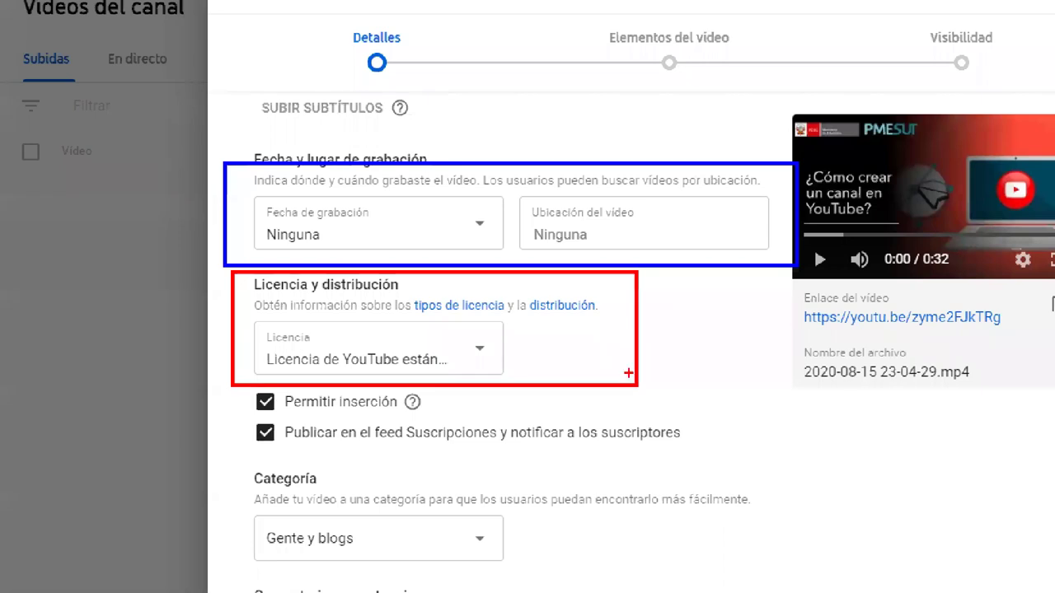
left_click_drag(807, 401, 581, 330)
key("Escape")
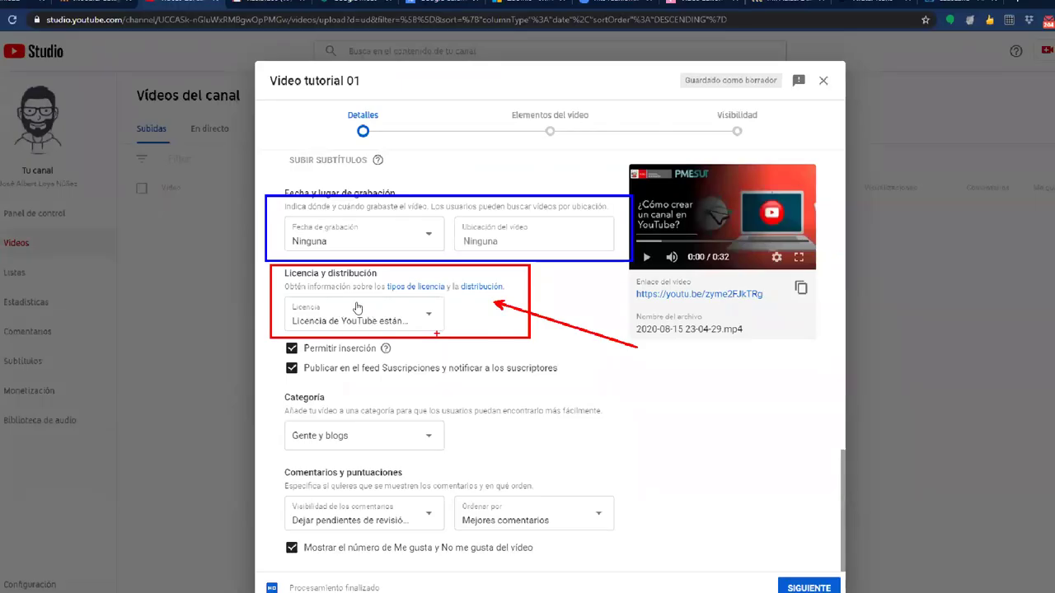
left_click(401, 308)
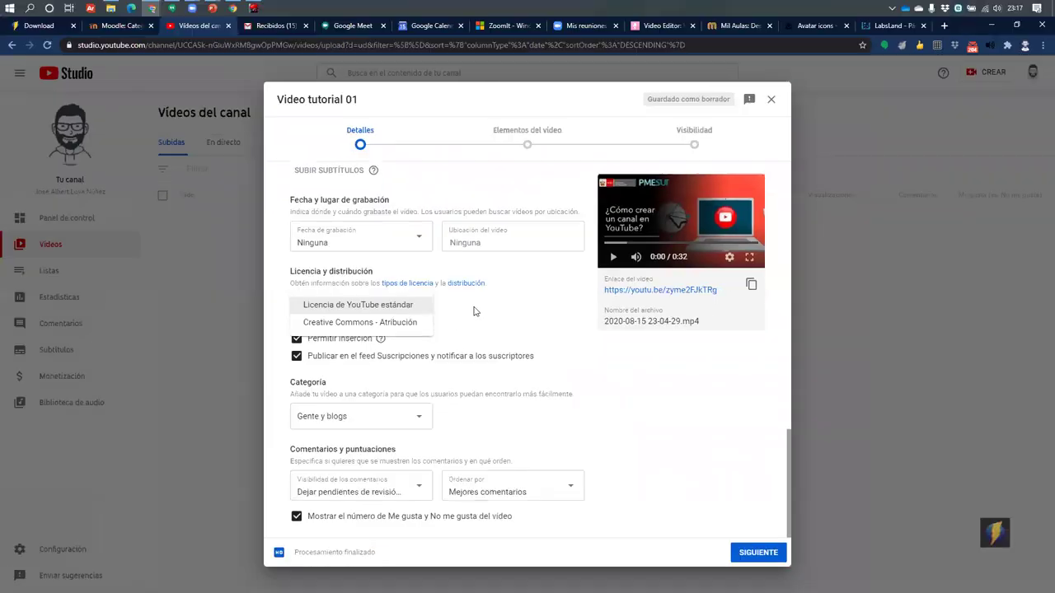
left_click(394, 307)
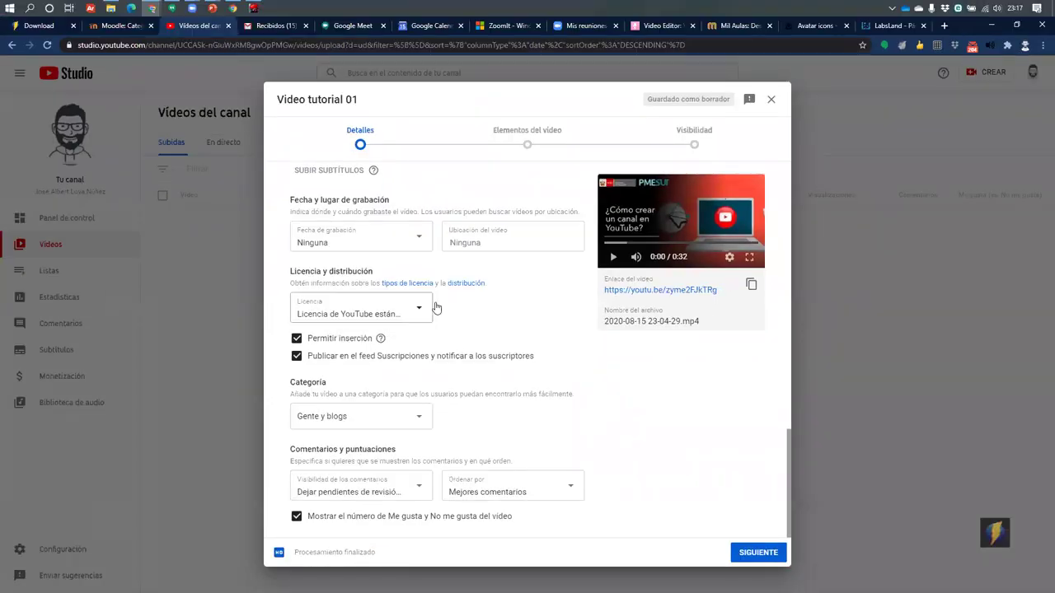
left_click(375, 319)
left_click(373, 332)
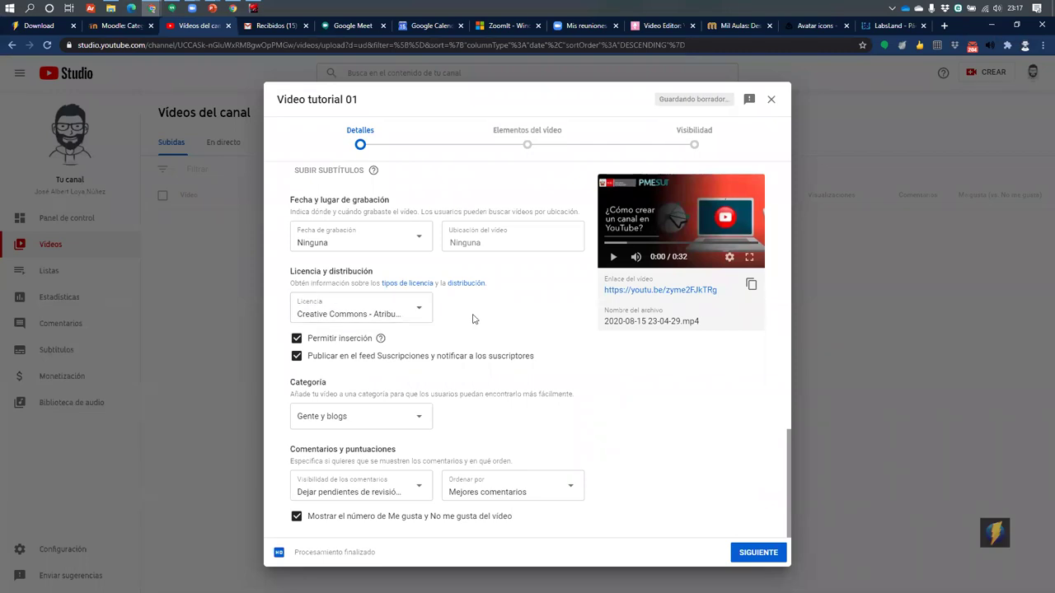
View the licence-type and distribution help pages, then return to the details dialog
left_click(402, 283)
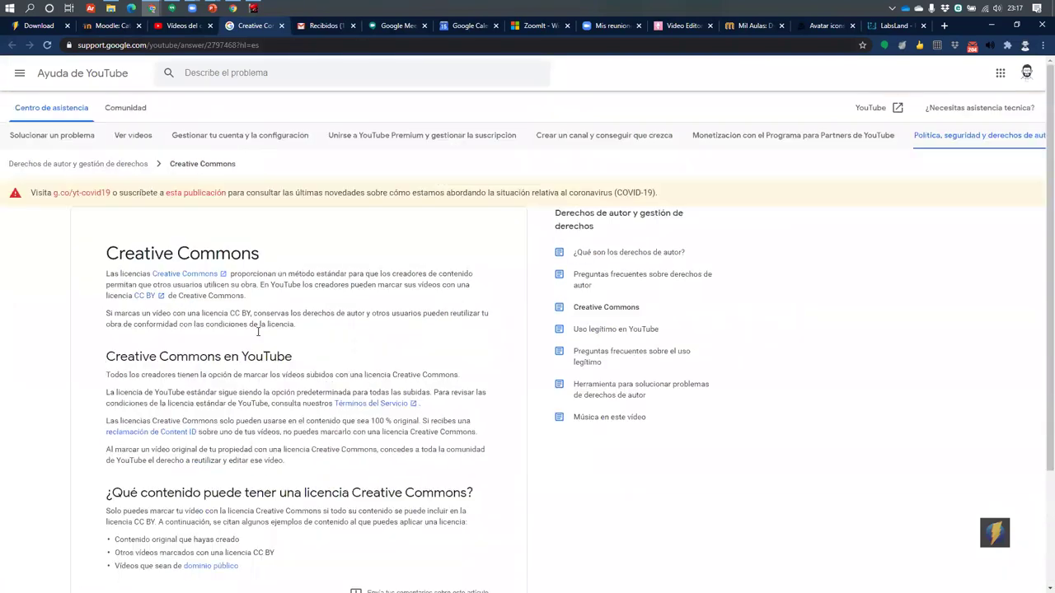
left_click(168, 29)
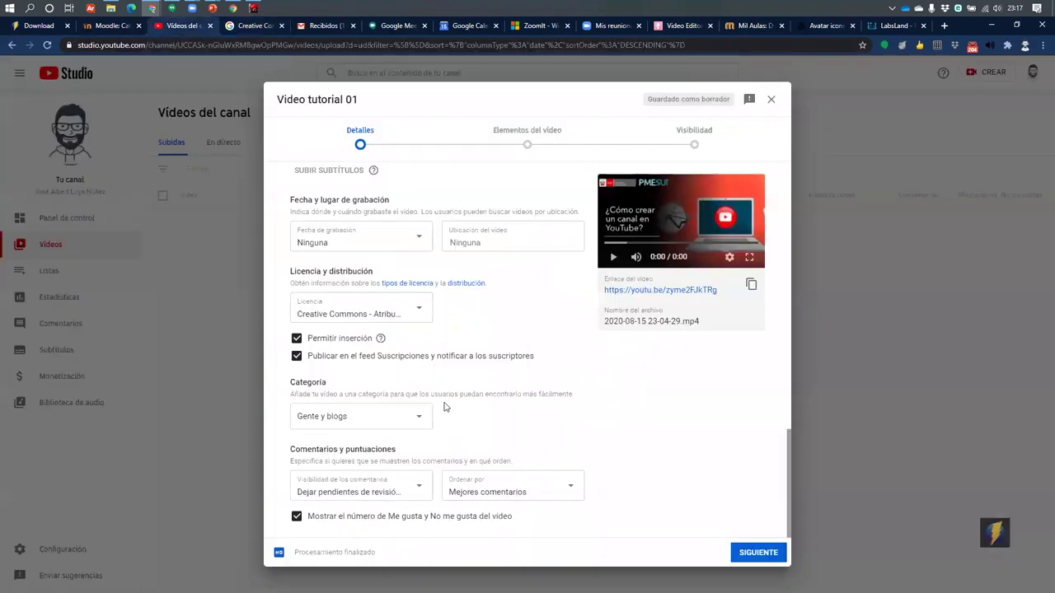
left_click(476, 284)
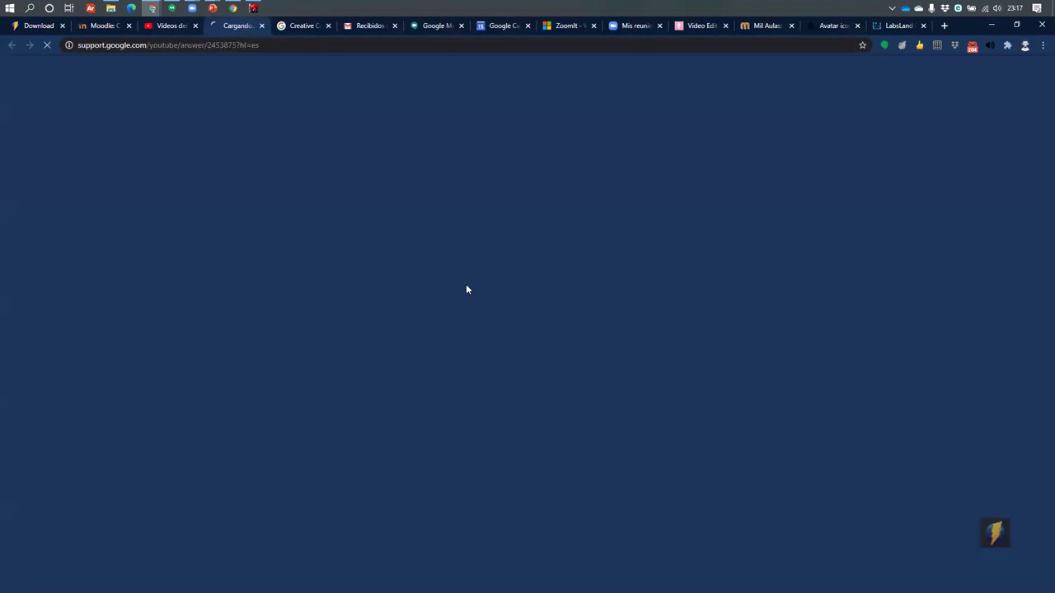
scroll(528, 330, "down", 4)
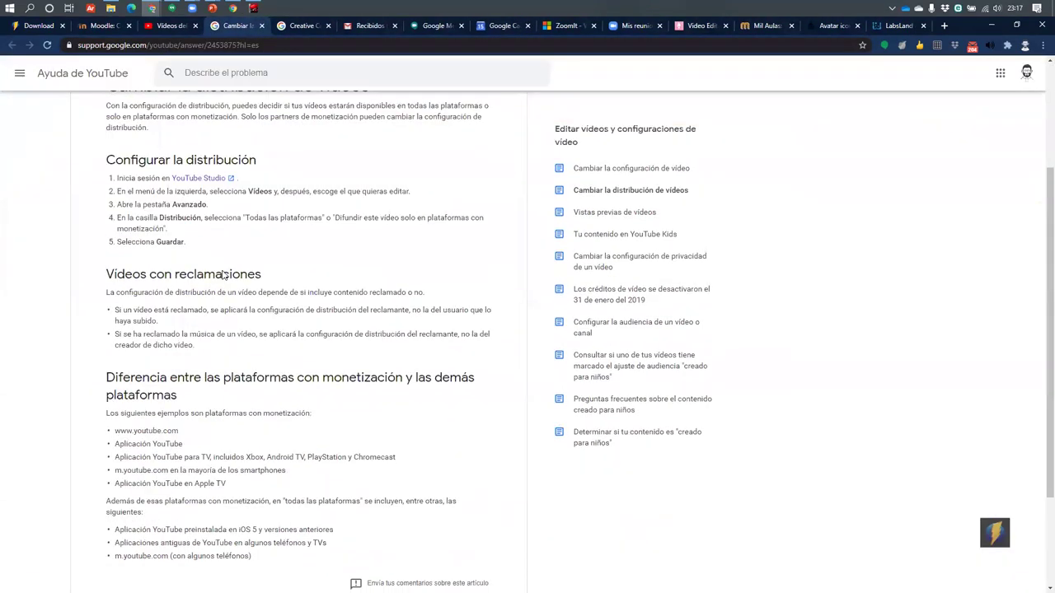
scroll(297, 330, "up", 2)
left_click(168, 26)
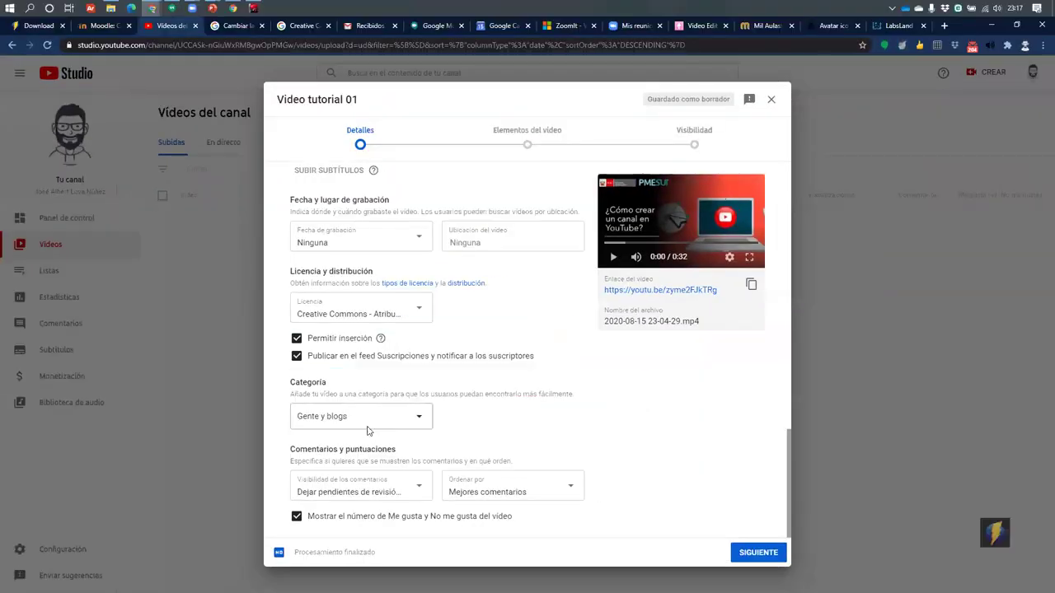
Set the category to Educación and move on to Elementos del vídeo
left_click(393, 445)
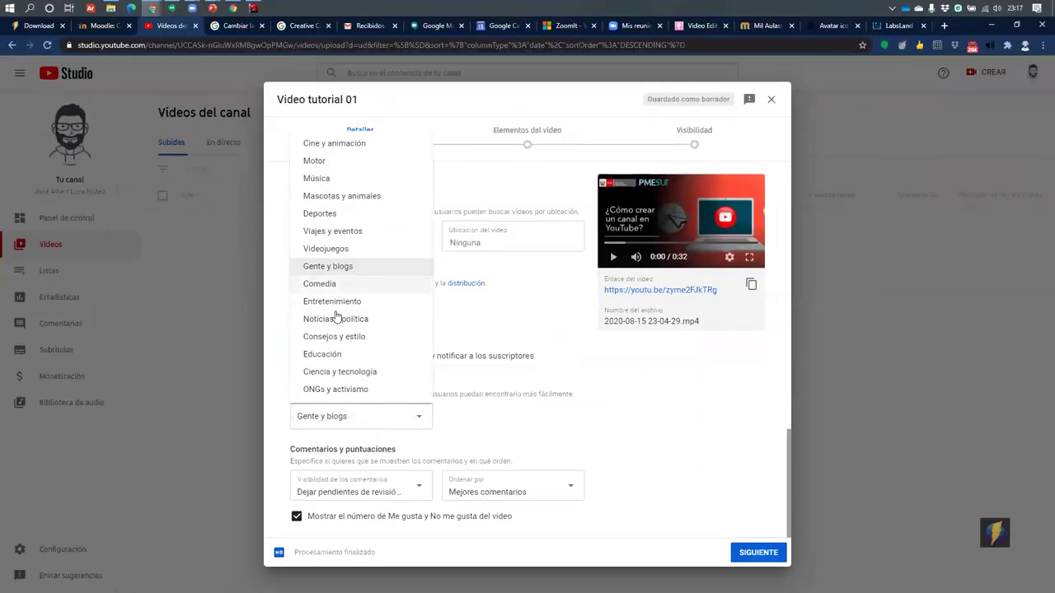
left_click(334, 355)
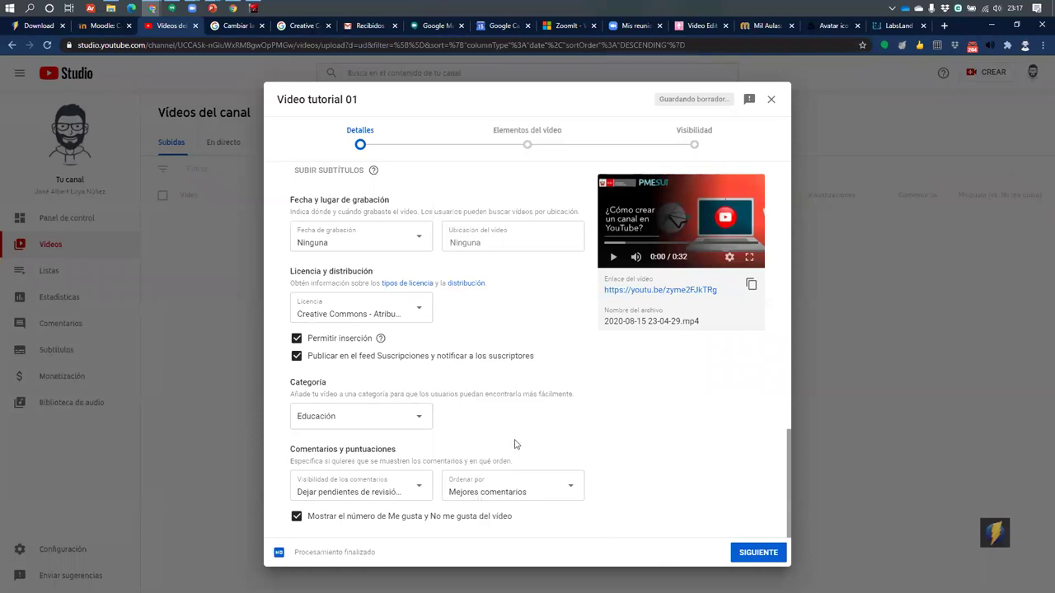
scroll(528, 420, "up", 7)
scroll(673, 514, "down", 4)
scroll(674, 514, "down", 3)
left_click(759, 552)
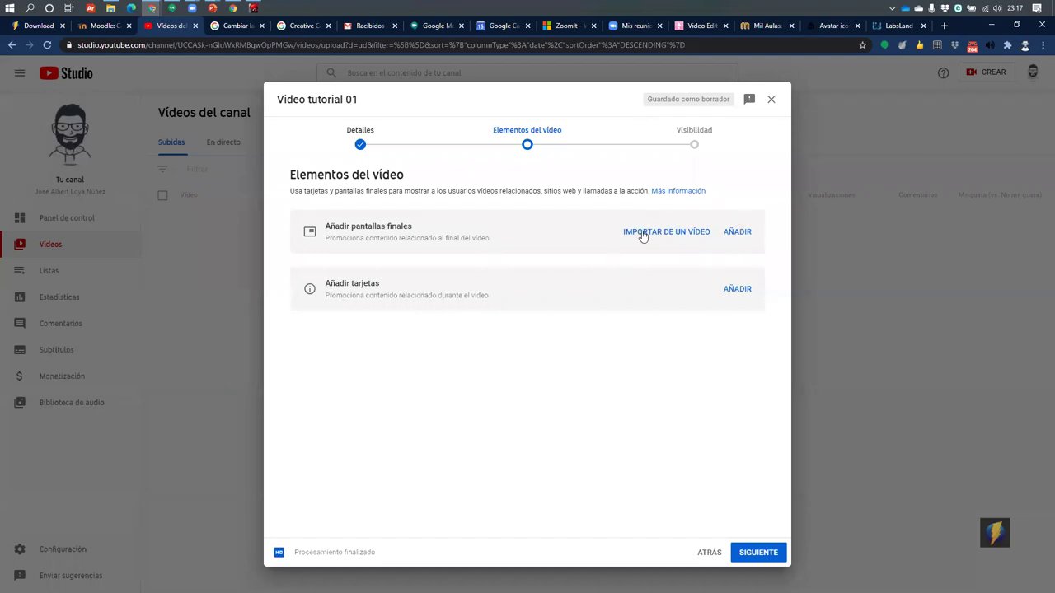
Skip past Elementos del vídeo to Visibilidad and select Oculto (unlisted)
left_click(764, 554)
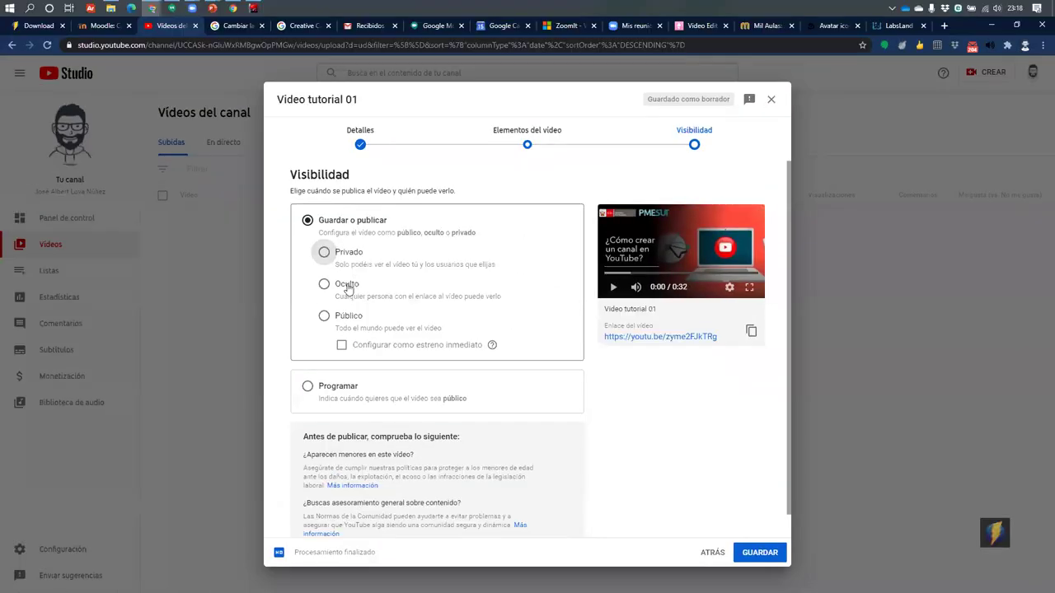
left_click(356, 197)
Save Video tutorial 01 with Oculto visibility and close the published-video notice
left_click(771, 553)
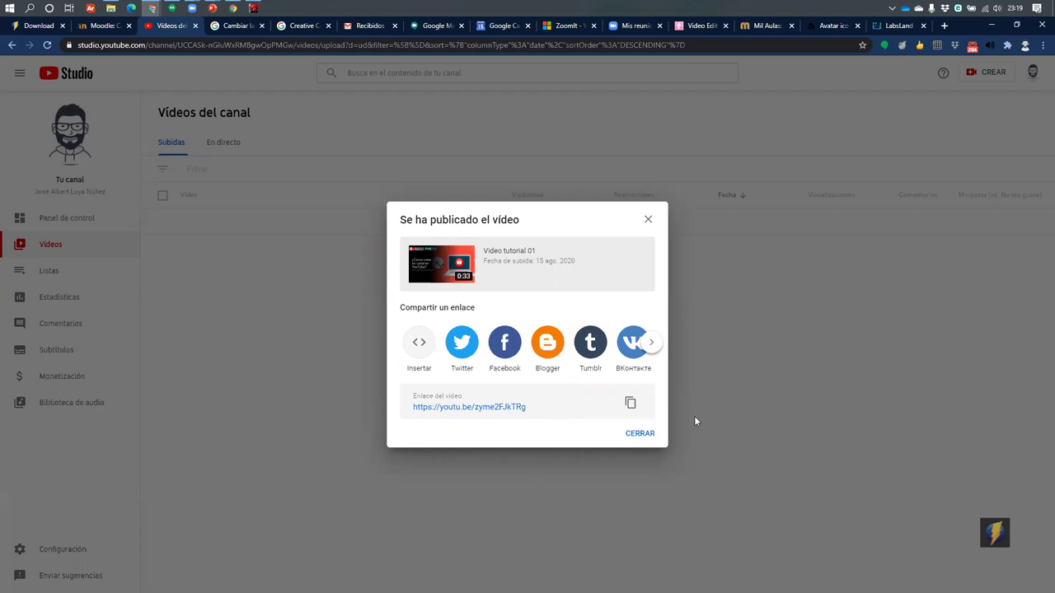
left_click(637, 435)
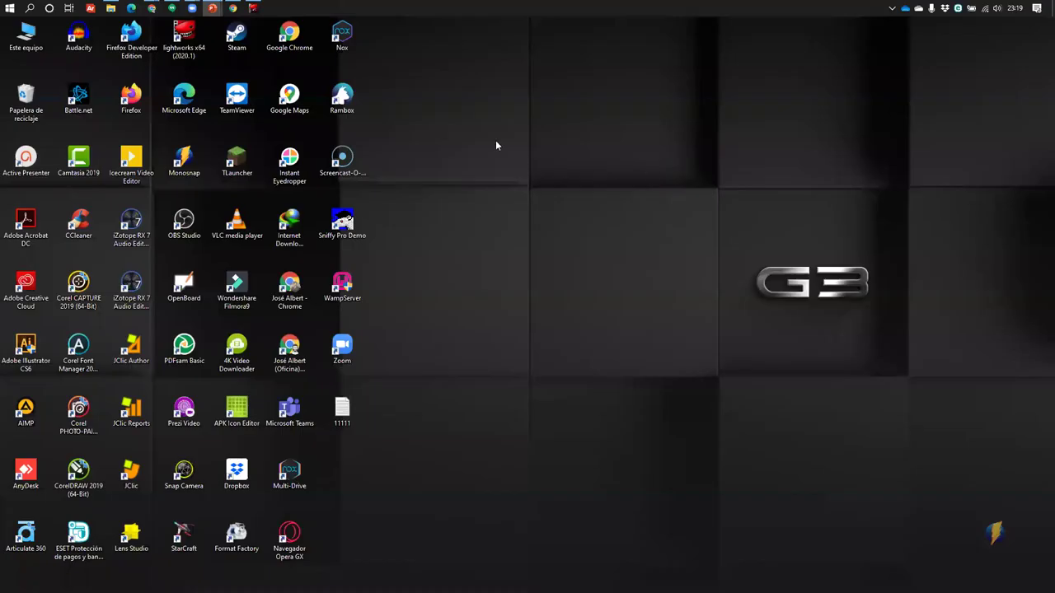
On the Tipos de licencia slide, try Quitar fondo on the picture, then cancel it
right_click(496, 142)
left_click(591, 174)
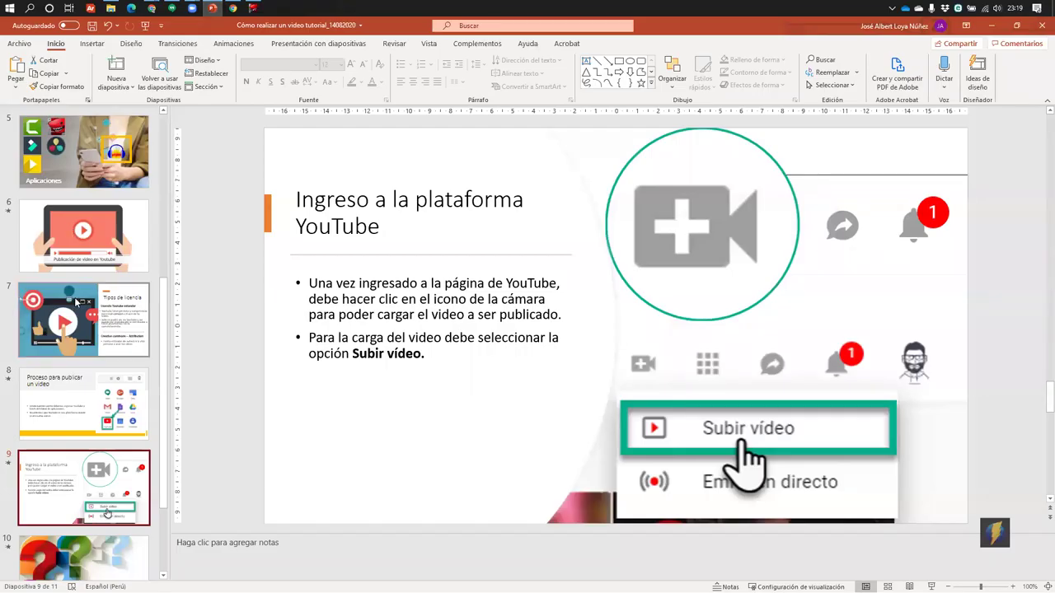
left_click(76, 303)
left_click(472, 202)
left_click(630, 44)
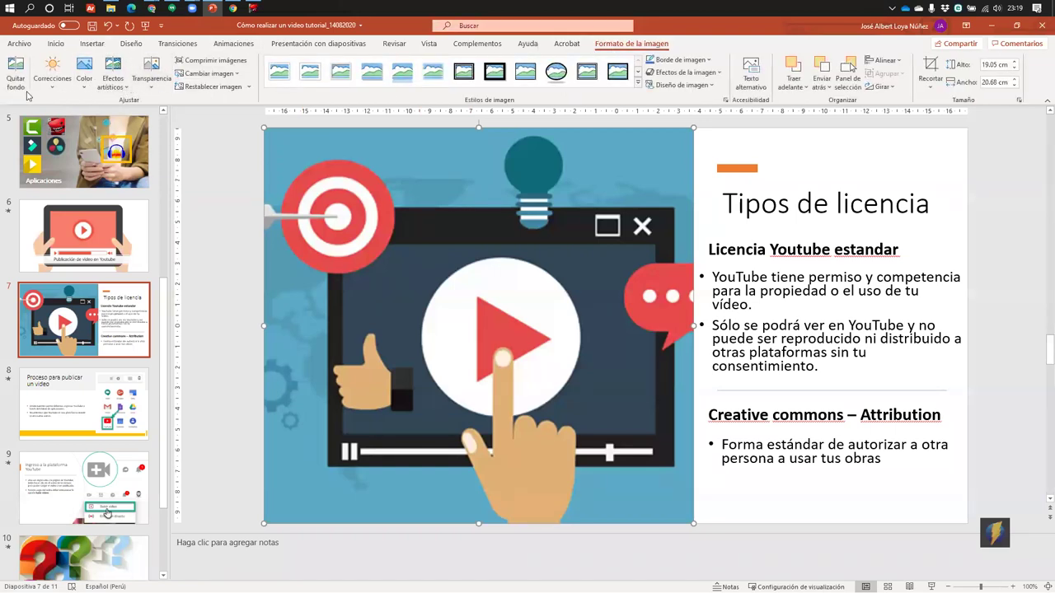
left_click(18, 82)
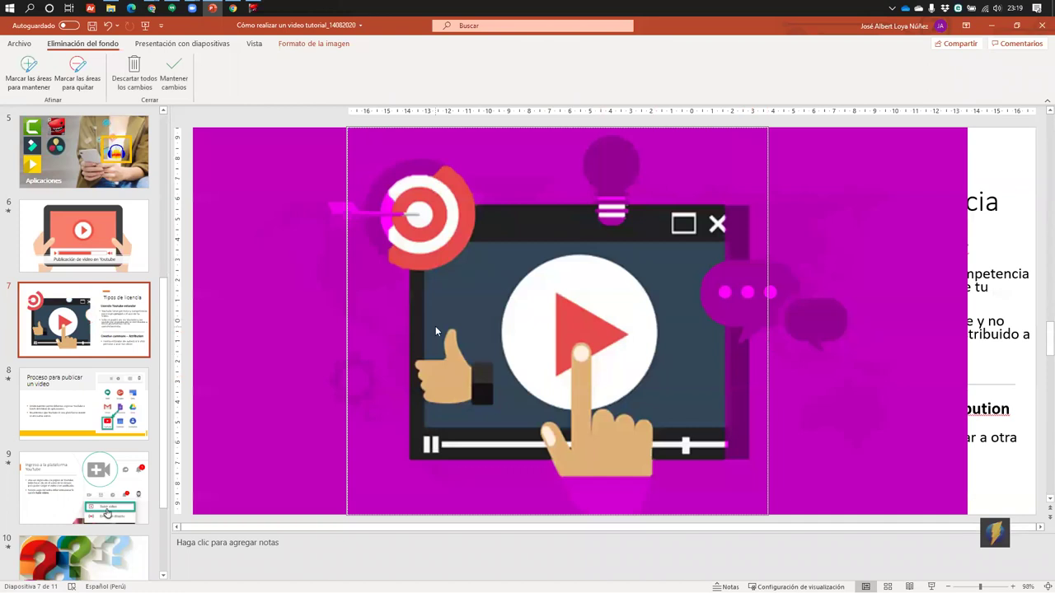
key("Escape")
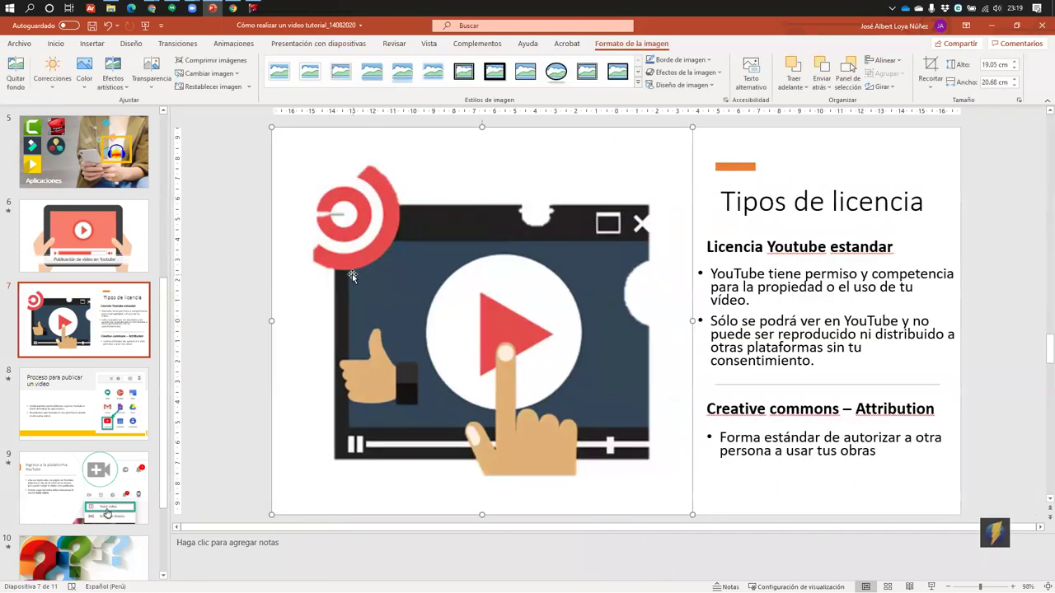
Return the presentation to slide 1 and minimize PowerPoint
key("Escape")
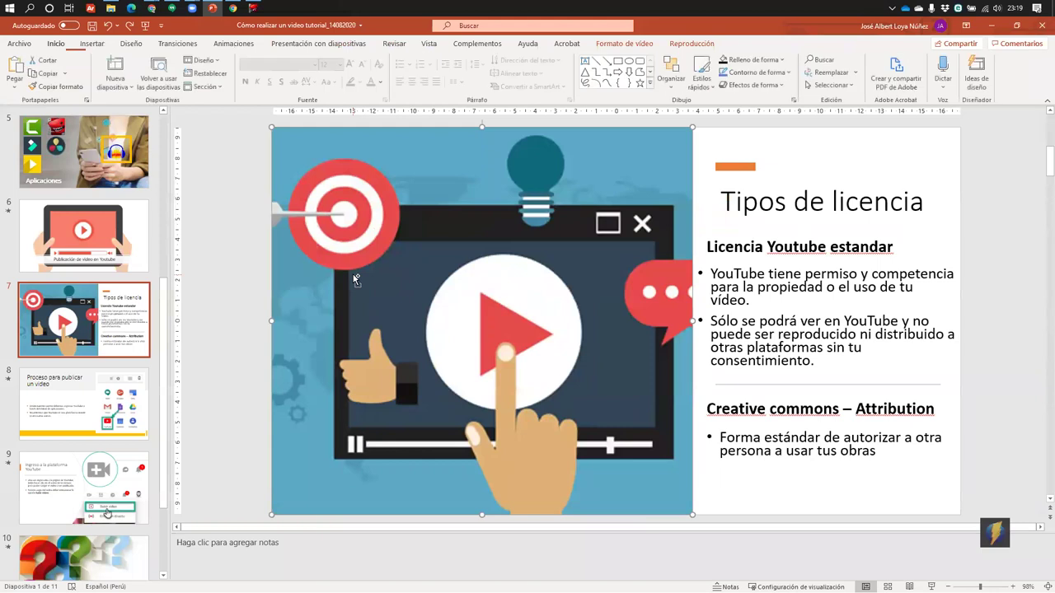
key("Home")
left_click(567, 212)
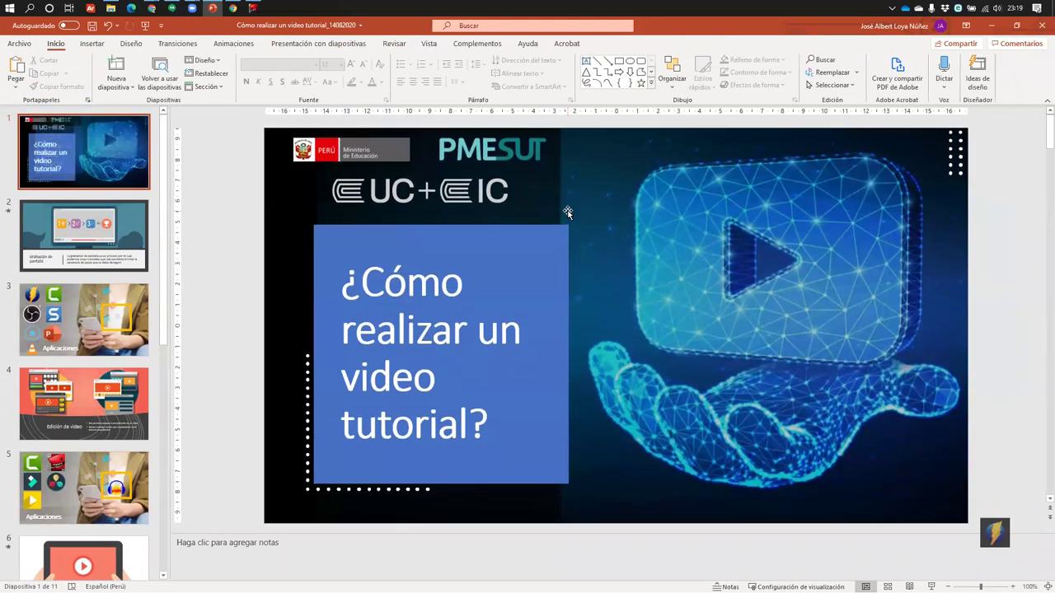
left_click(994, 25)
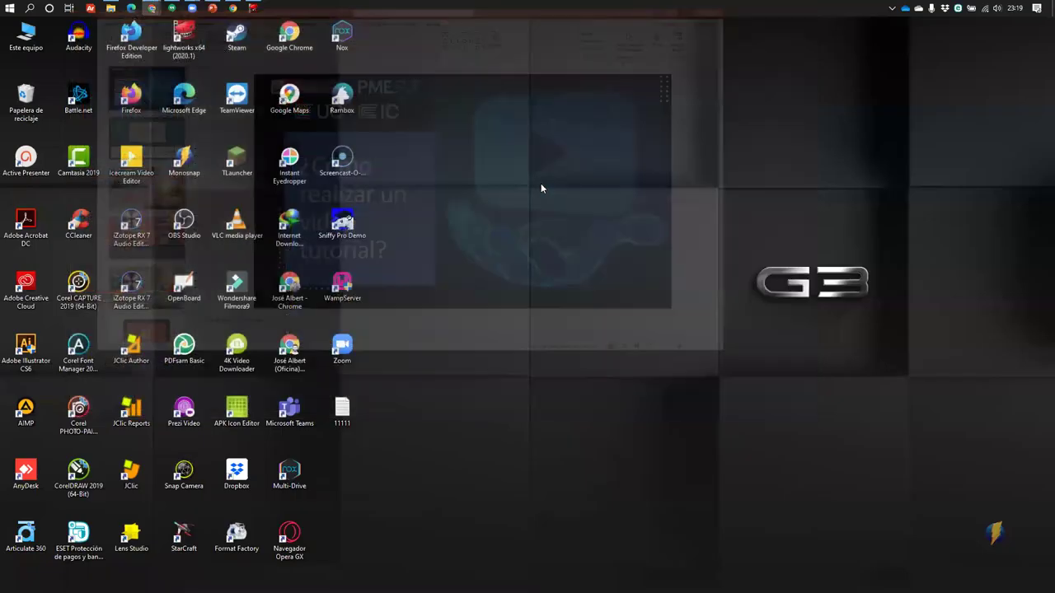
Refresh the desktop with Actualizar, then bring the YouTube Studio Chrome window back
right_click(541, 188)
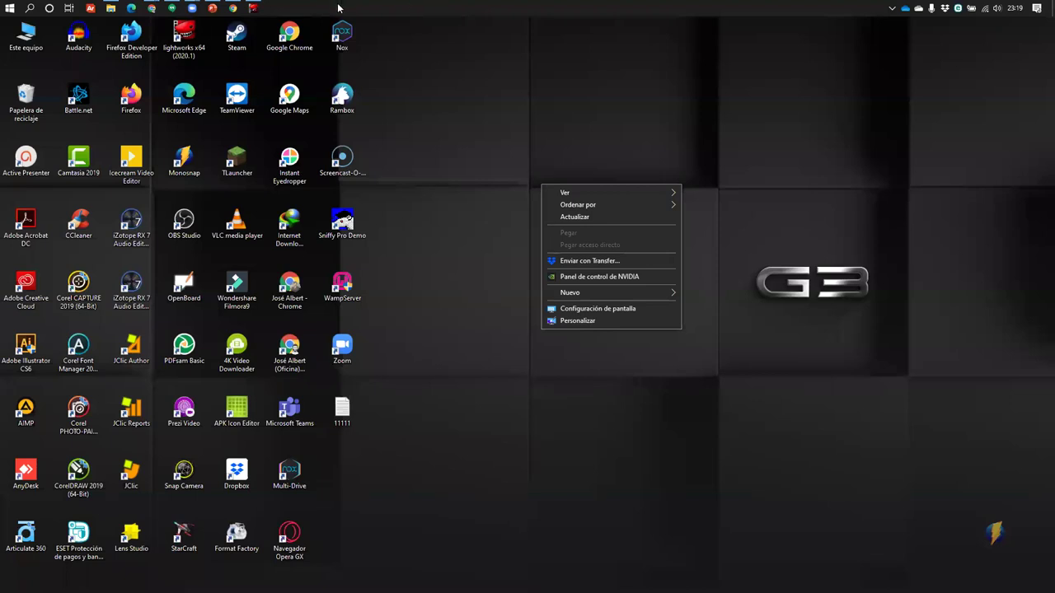
left_click(600, 217)
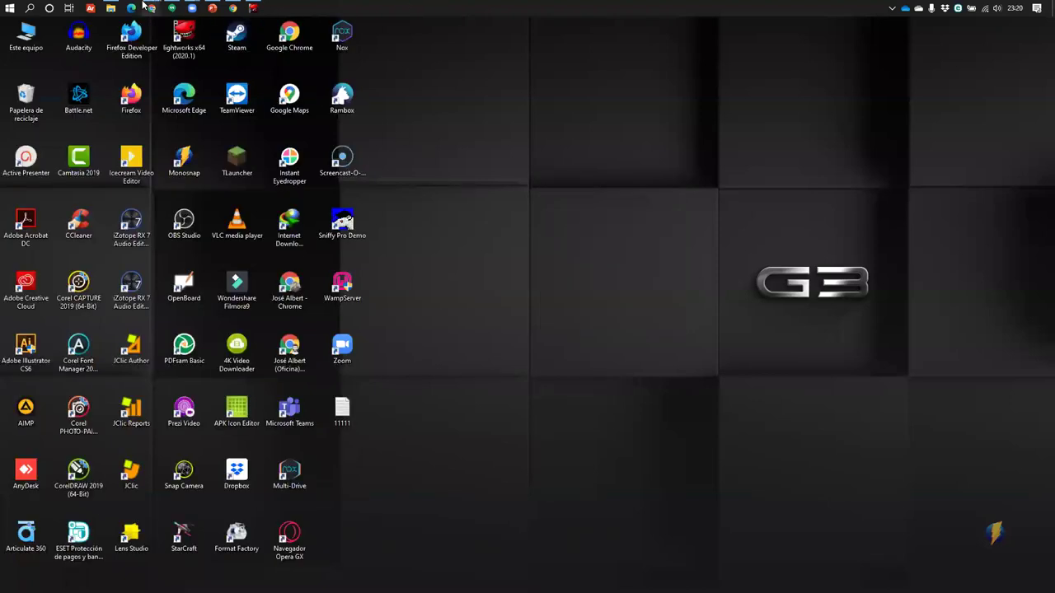
mouse_move(152, 8)
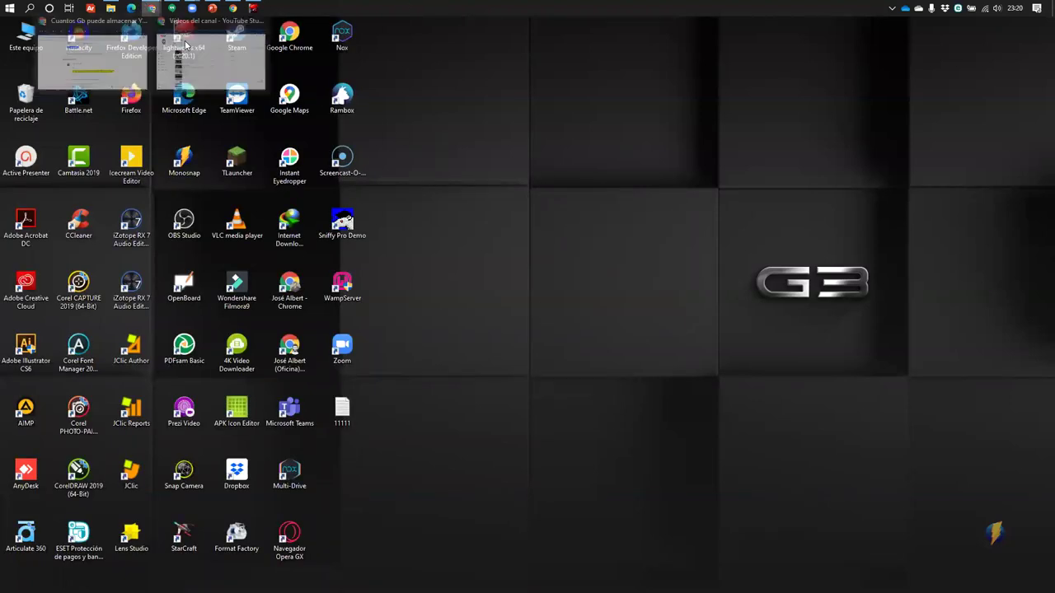
left_click(209, 58)
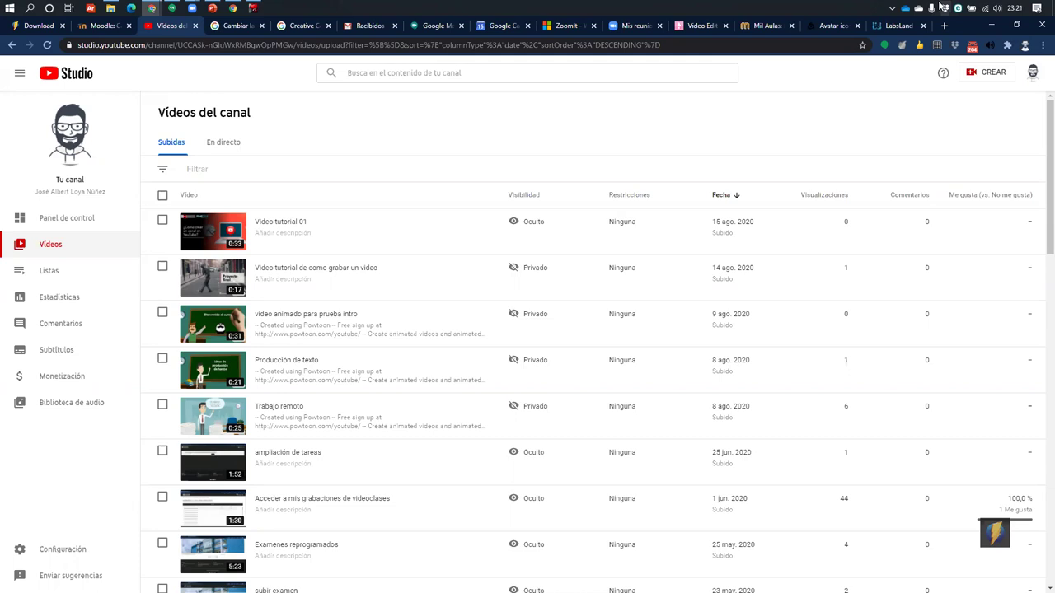
Search 'gimp' in a new tab, open gimp.org.es, and minimize the presentation window
key("ctrl+t")
type("g")
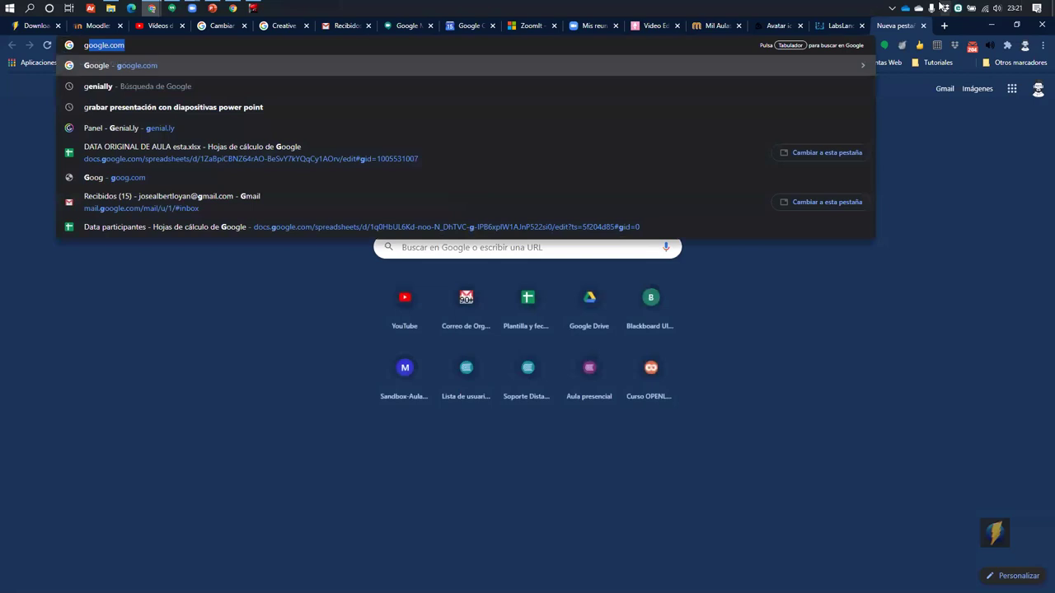
type("imp")
key("Return")
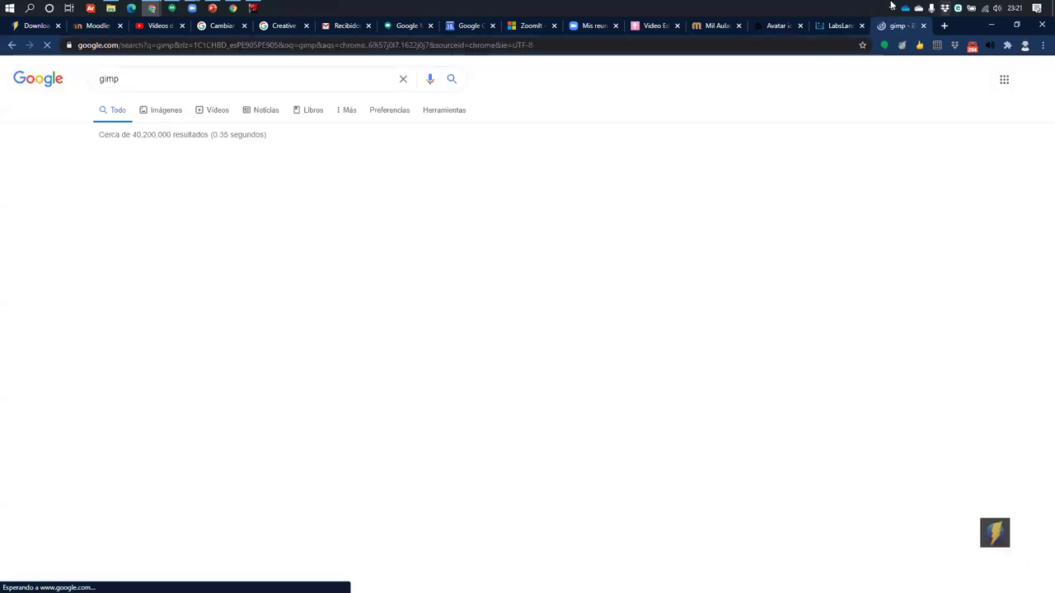
left_click(247, 171)
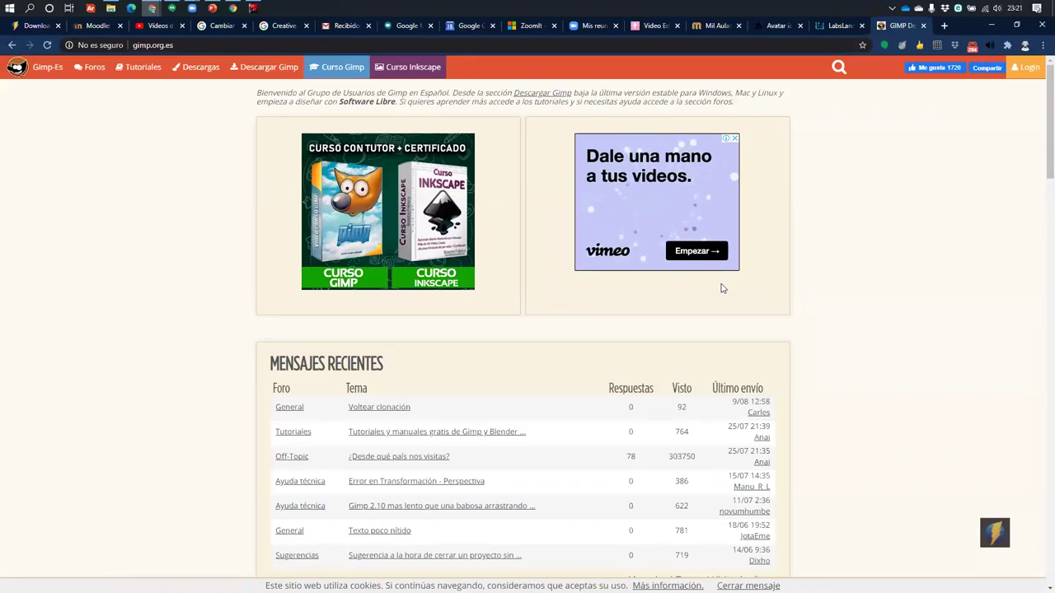
key("alt+Tab")
key("alt+Tab")
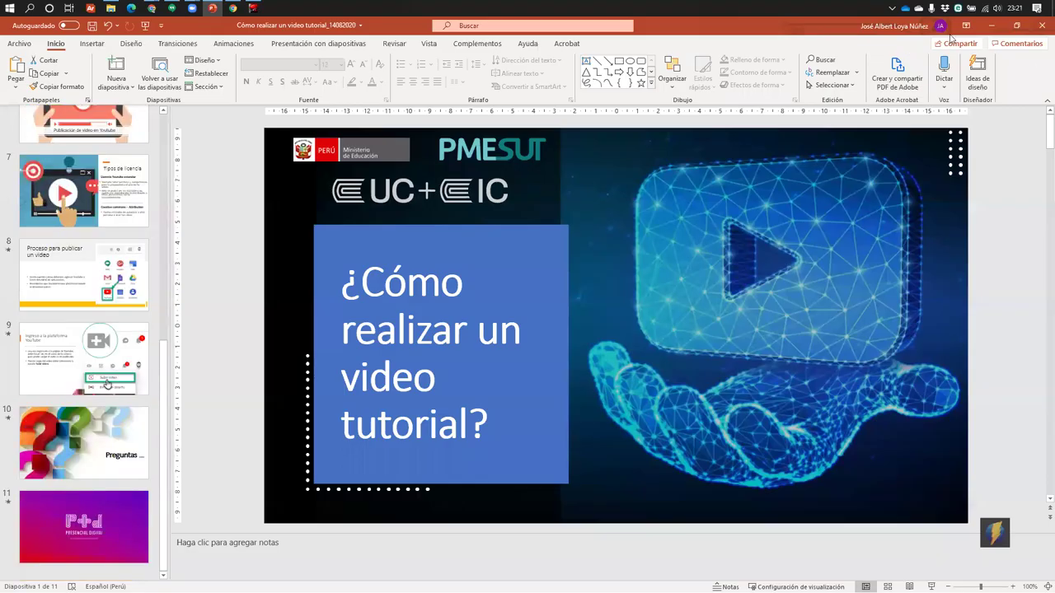
left_click(991, 26)
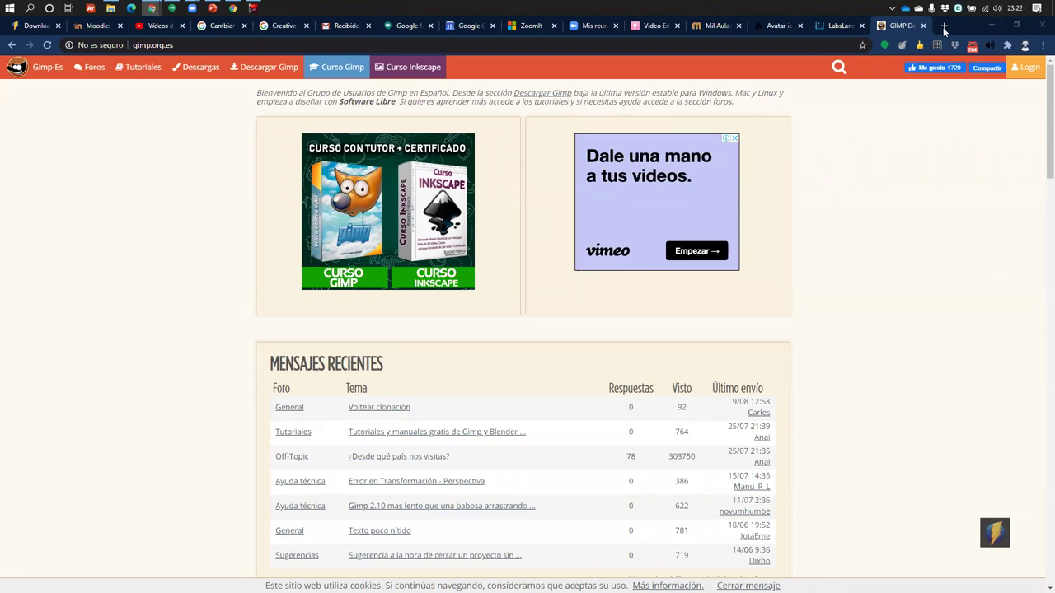
Open the cvi2020 course in Moodle and scroll down to the Actividades2 section
left_click(96, 25)
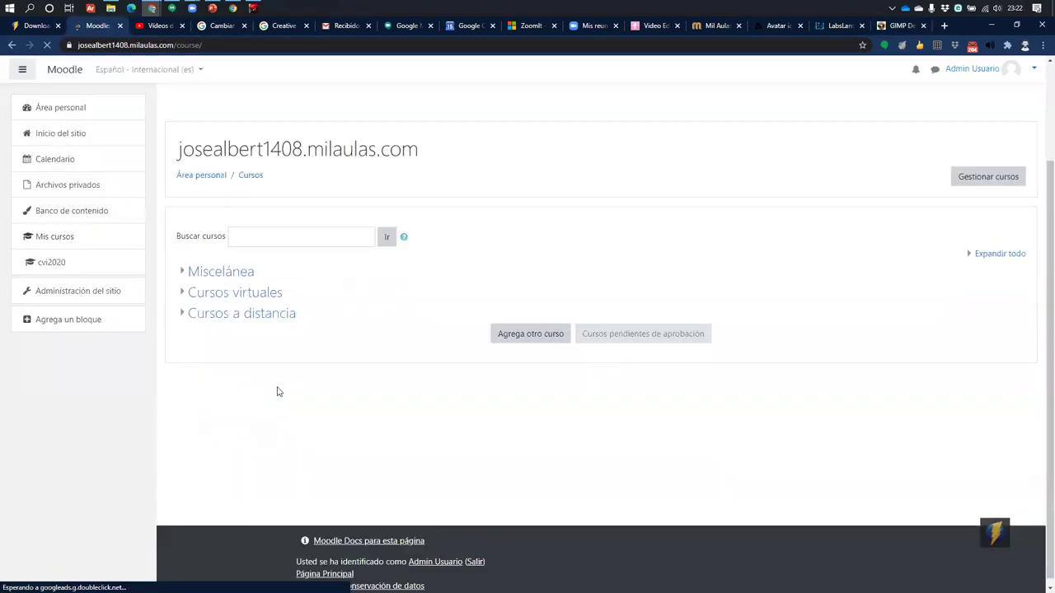
left_click(45, 262)
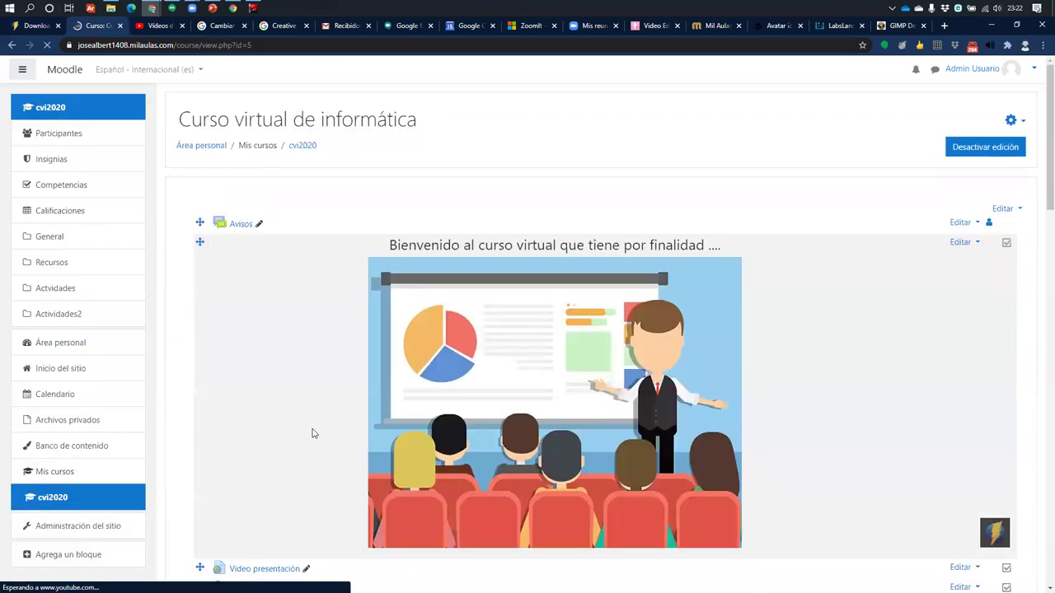
scroll(314, 433, "down", 2)
scroll(317, 434, "down", 15)
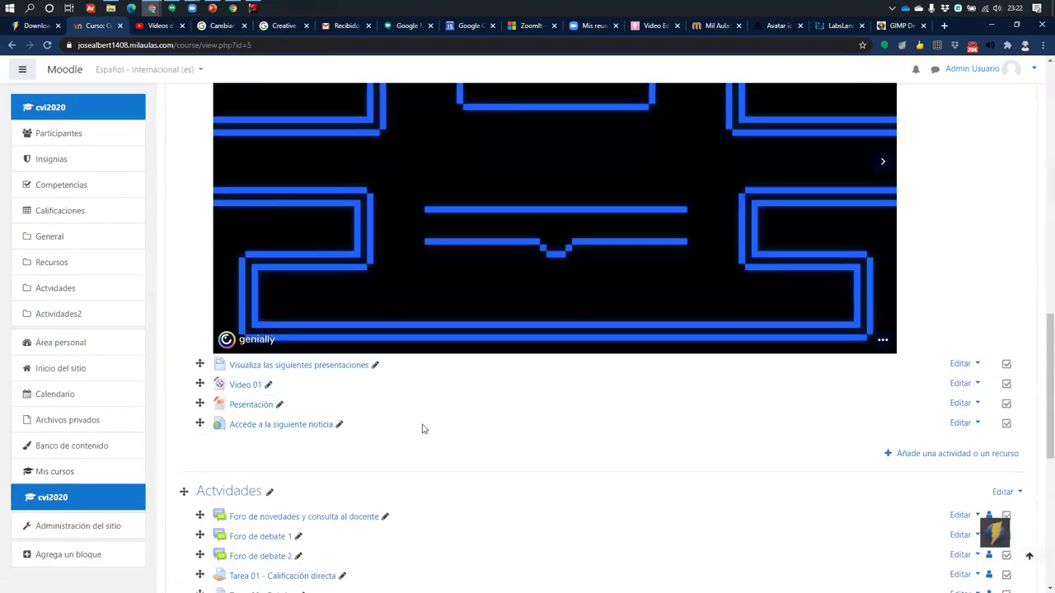
scroll(422, 428, "down", 1)
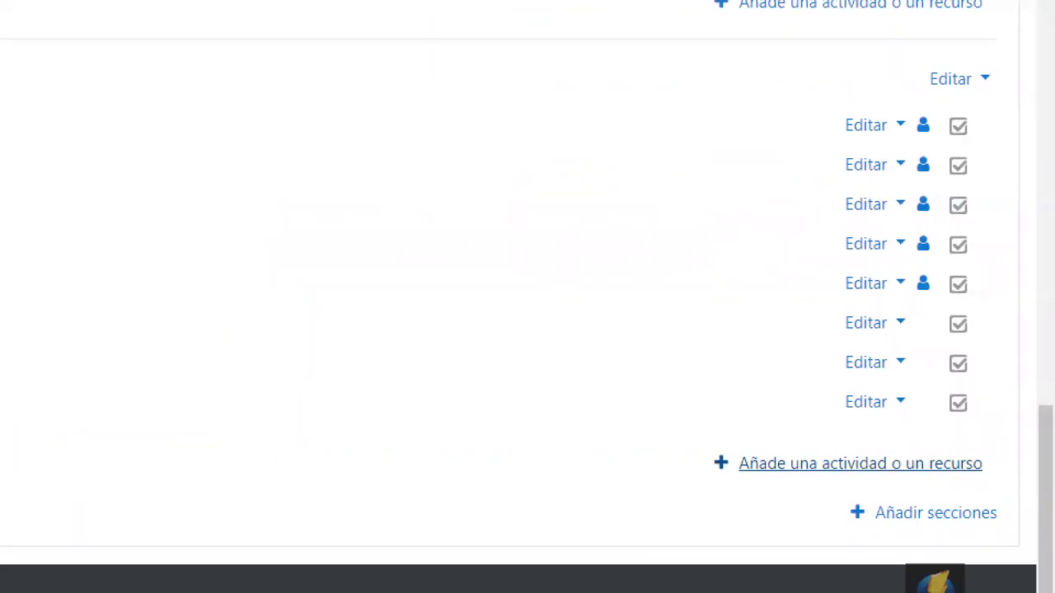
left_click_drag(708, 439, 1009, 496)
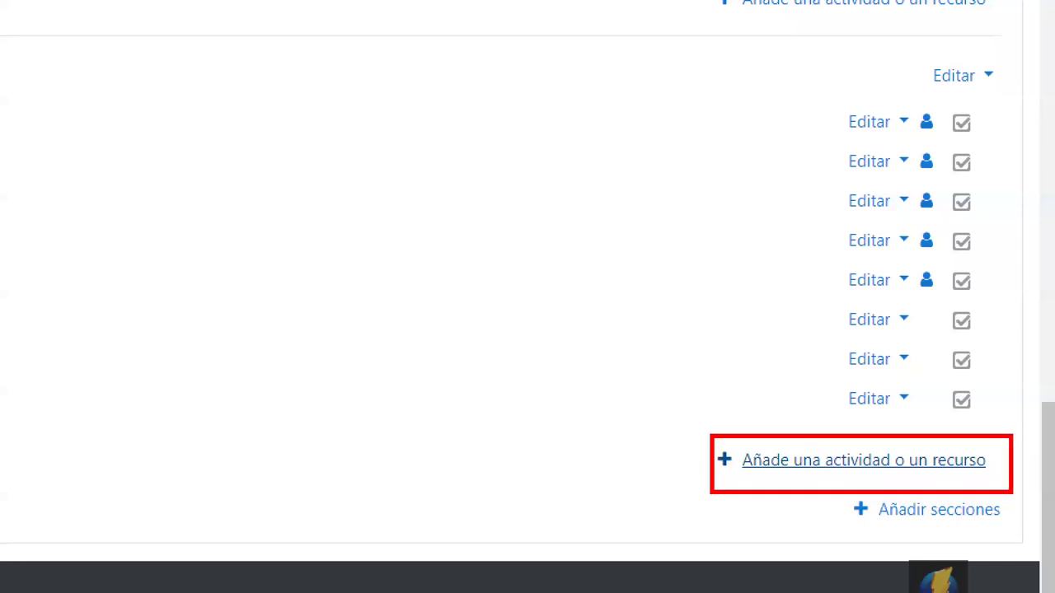
left_click_drag(800, 457, 631, 301)
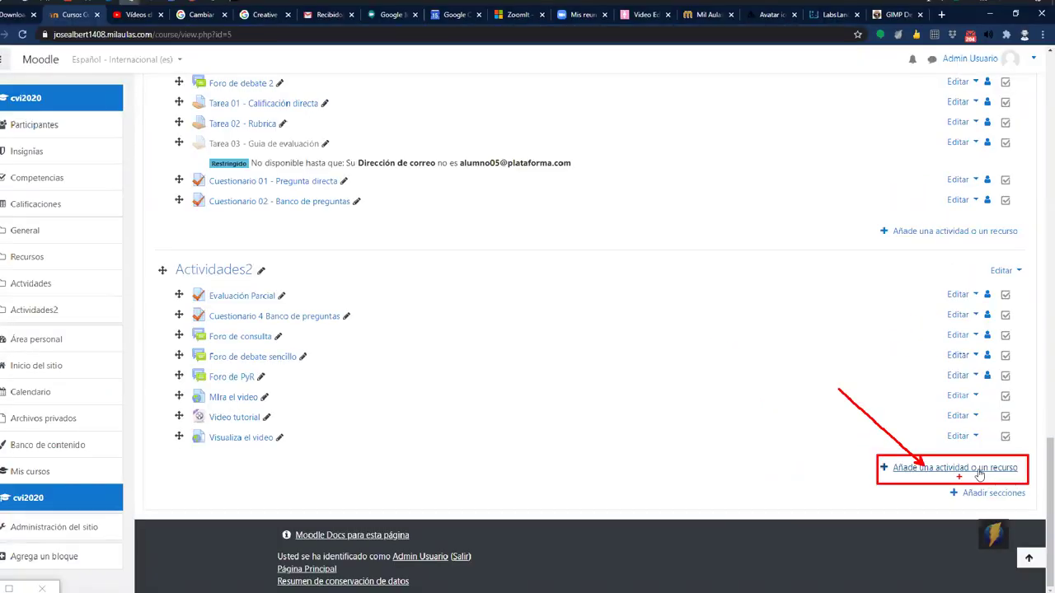
Start a URL resource in Actividades2 named 'Video', then switch to YouTube Studio's videos list
left_click(954, 467)
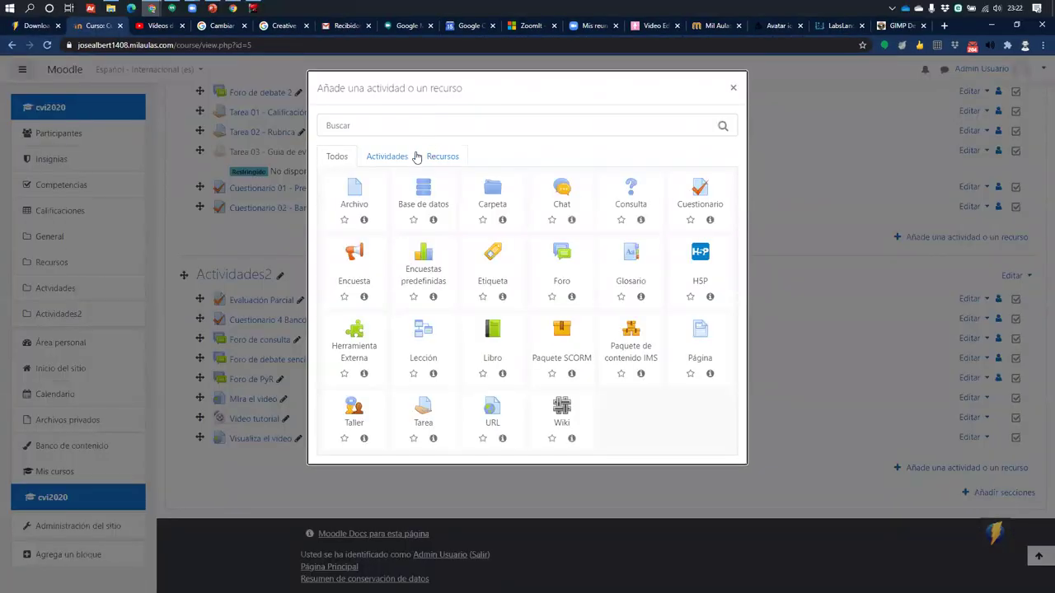
left_click(468, 158)
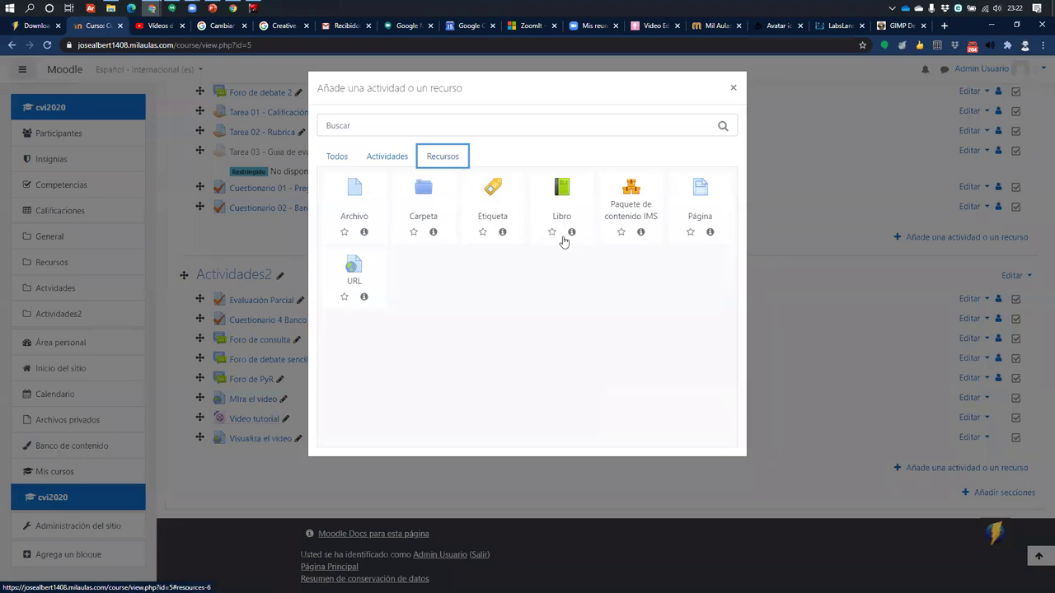
left_click(354, 276)
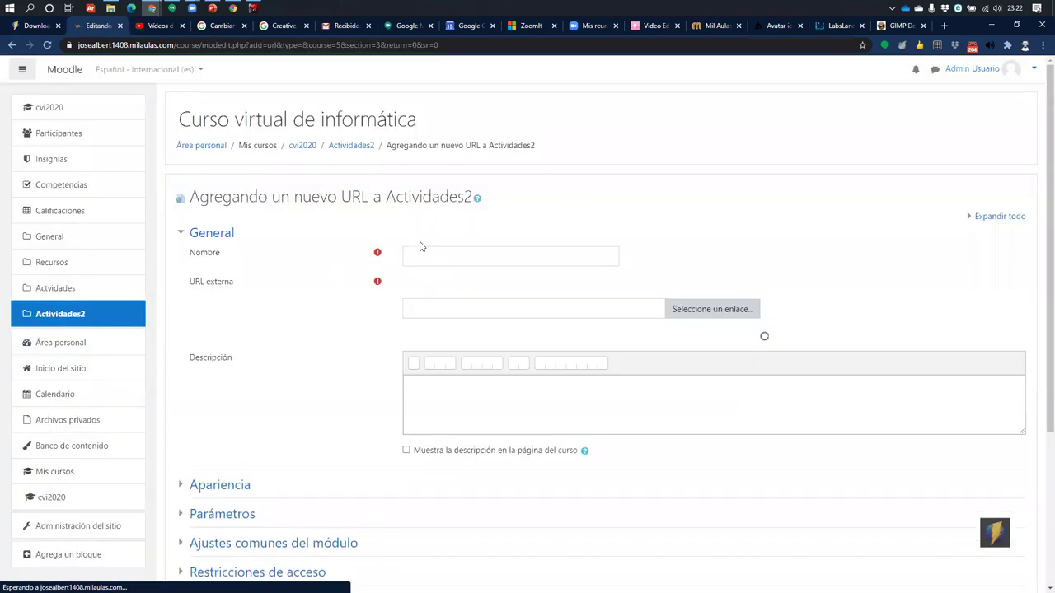
left_click(423, 256)
type("NOn")
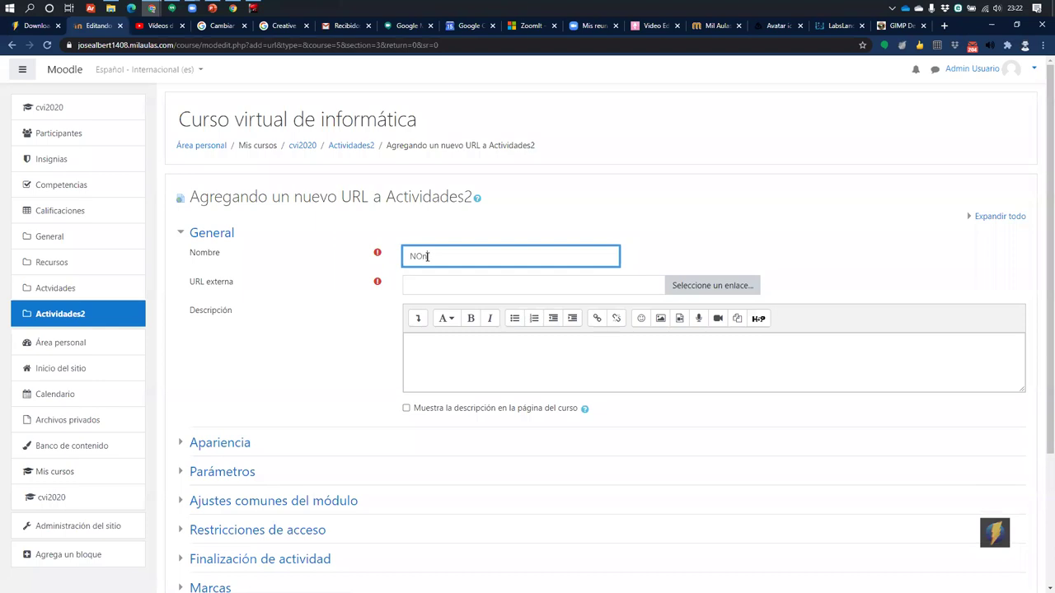
key("BackSpace")
key("BackSpace")
type("on")
key("BackSpace")
key("BackSpace")
key("BackSpace")
type("Video")
left_click(526, 288)
key("alt+Tab")
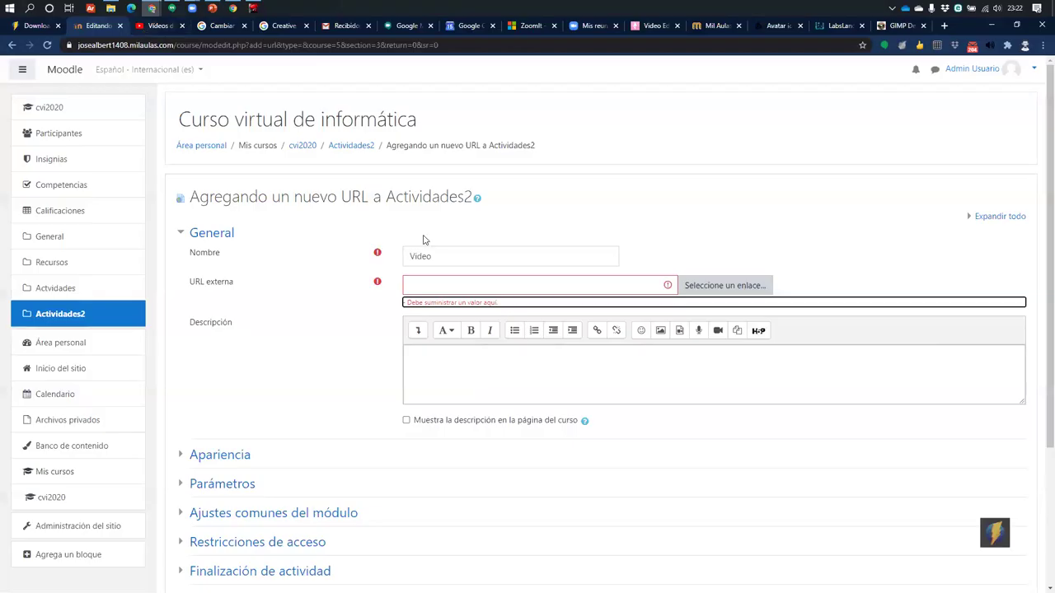
left_click(147, 26)
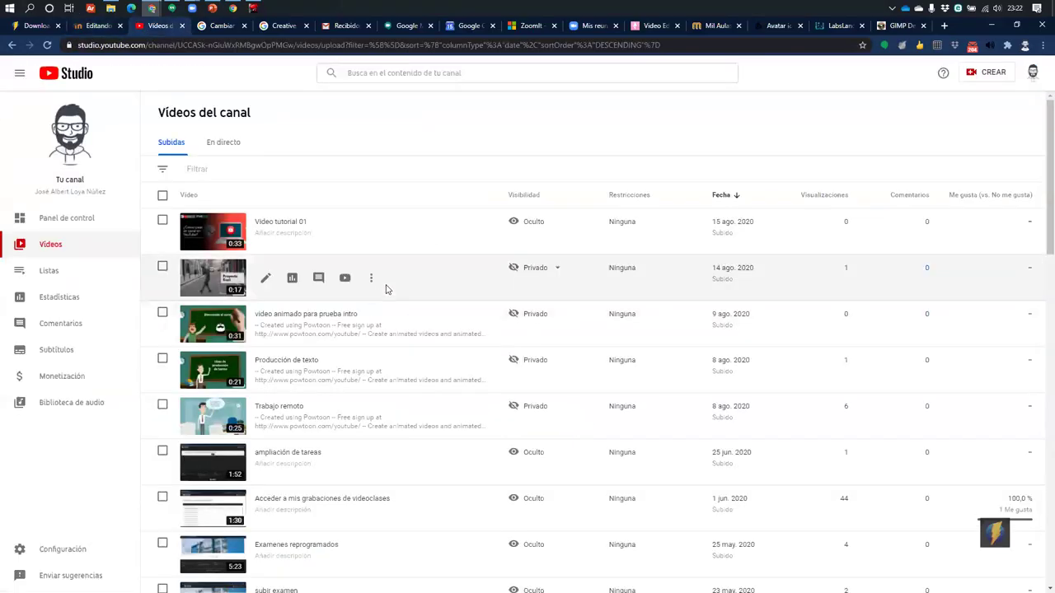
Copy Video tutorial 01's share link and paste it as the resource's URL externa
left_click(371, 234)
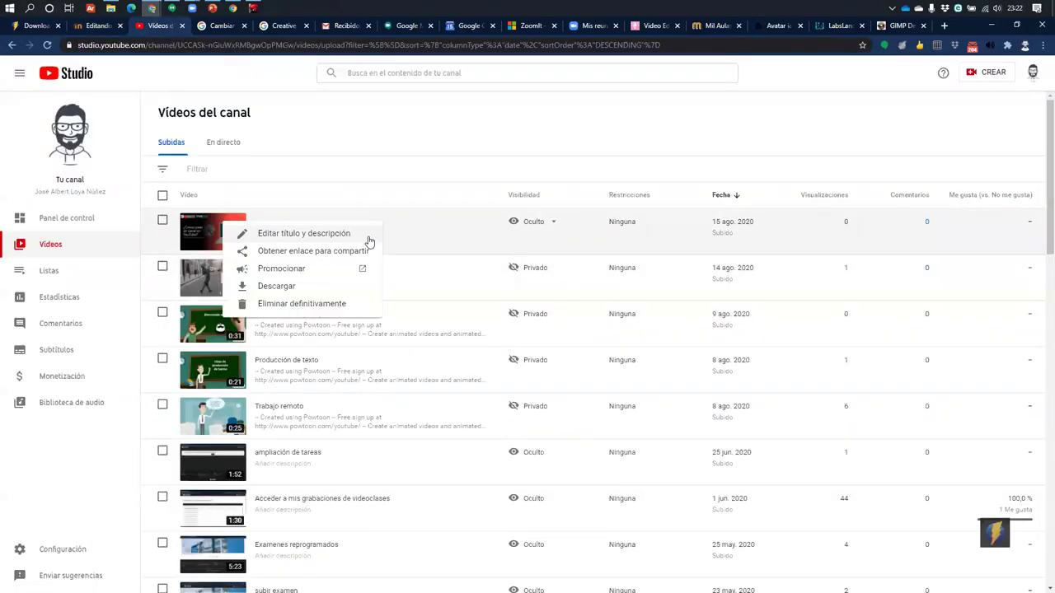
left_click(313, 251)
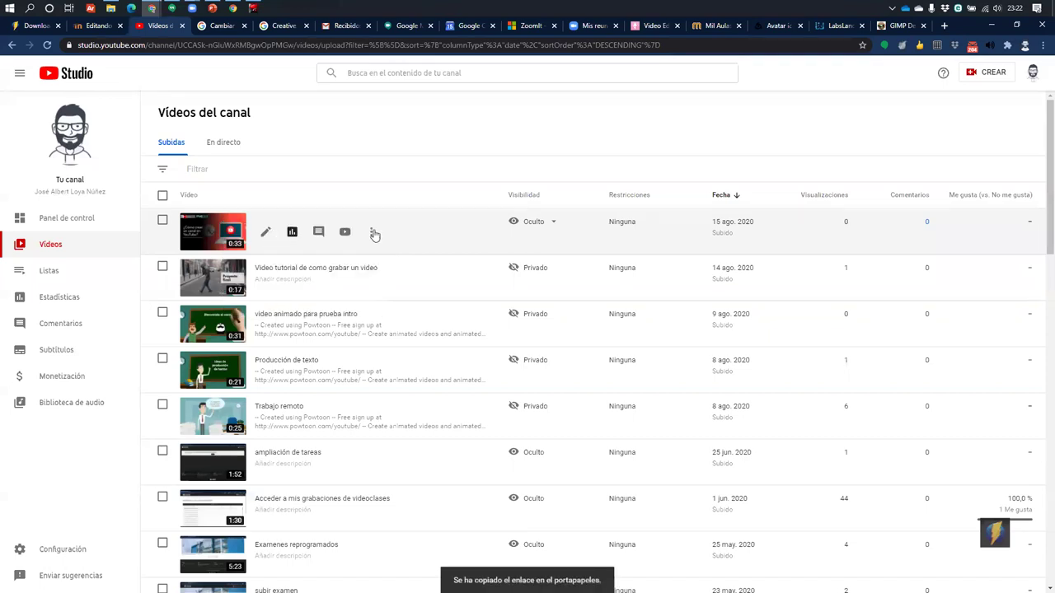
left_click(92, 25)
left_click(481, 281)
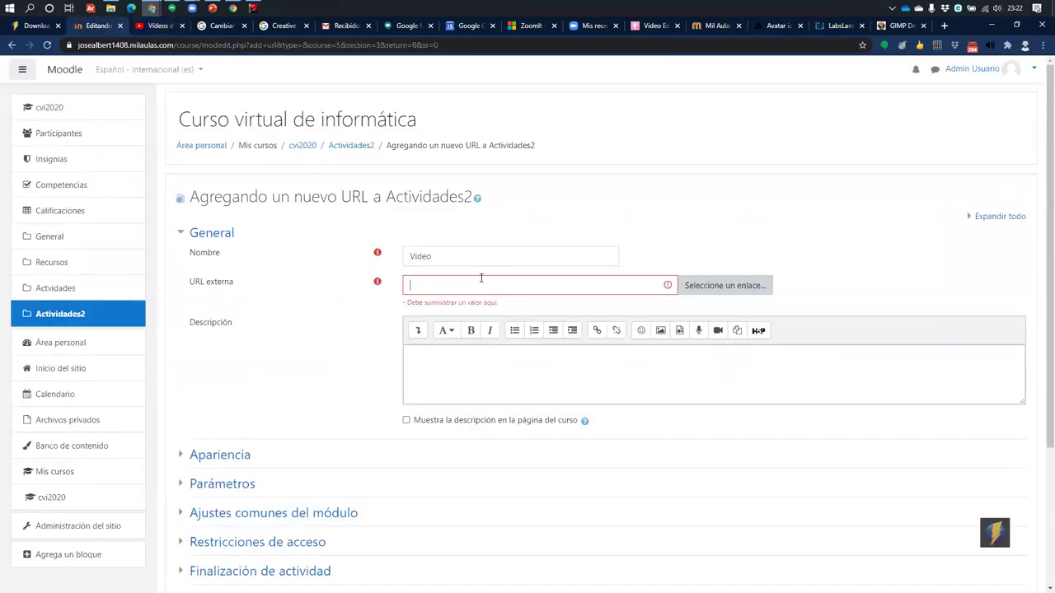
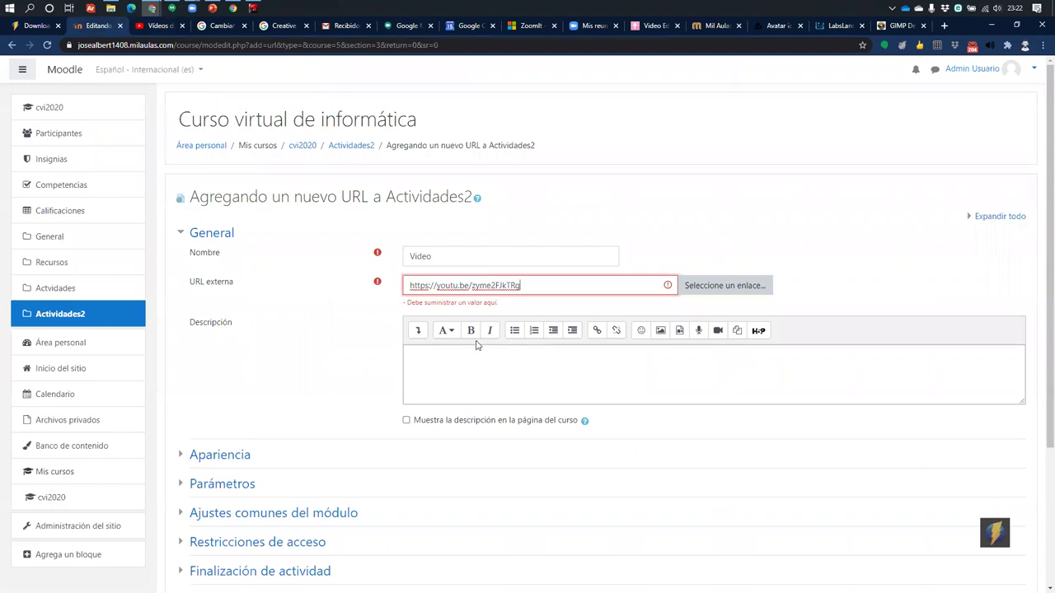
left_click(298, 314)
Set Apariencia > Mostrar to En ventana emergente and save, returning to the course
scroll(228, 426, "down", 1)
left_click(233, 384)
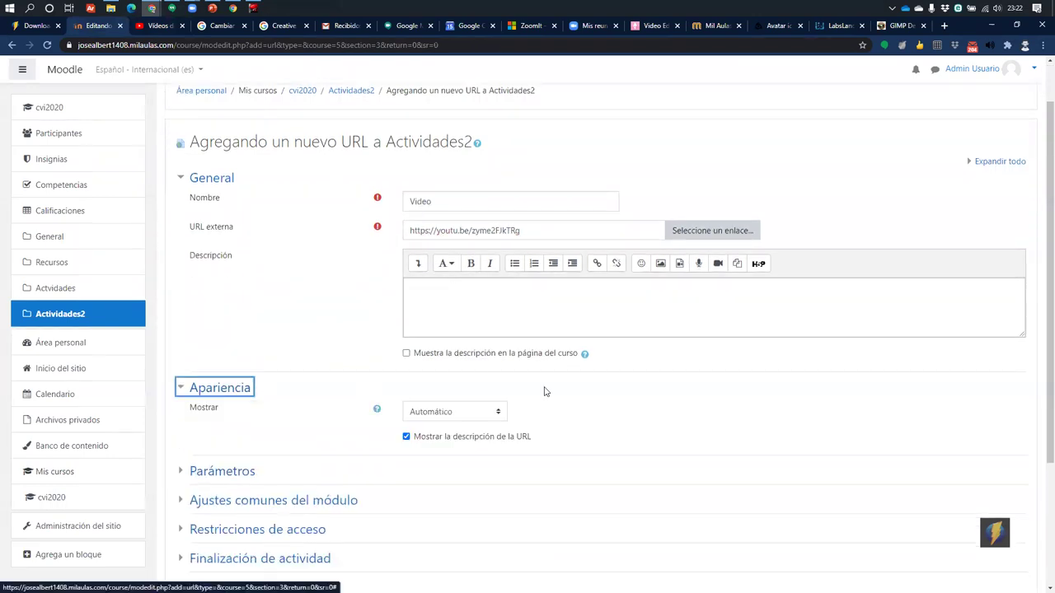
scroll(546, 391, "down", 2)
left_click(455, 233)
left_click(450, 283)
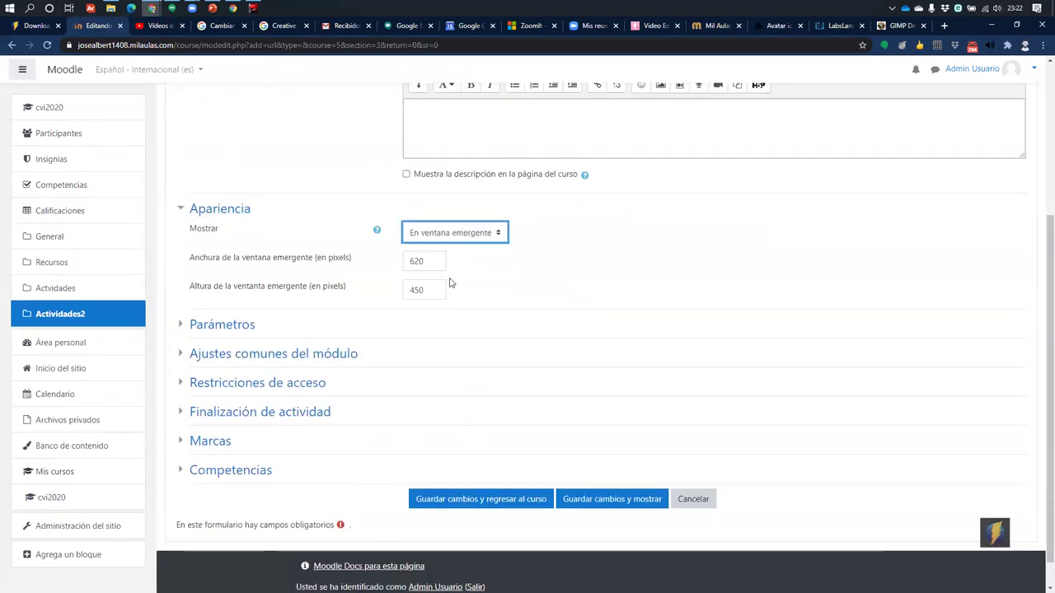
scroll(504, 259, "up", 2)
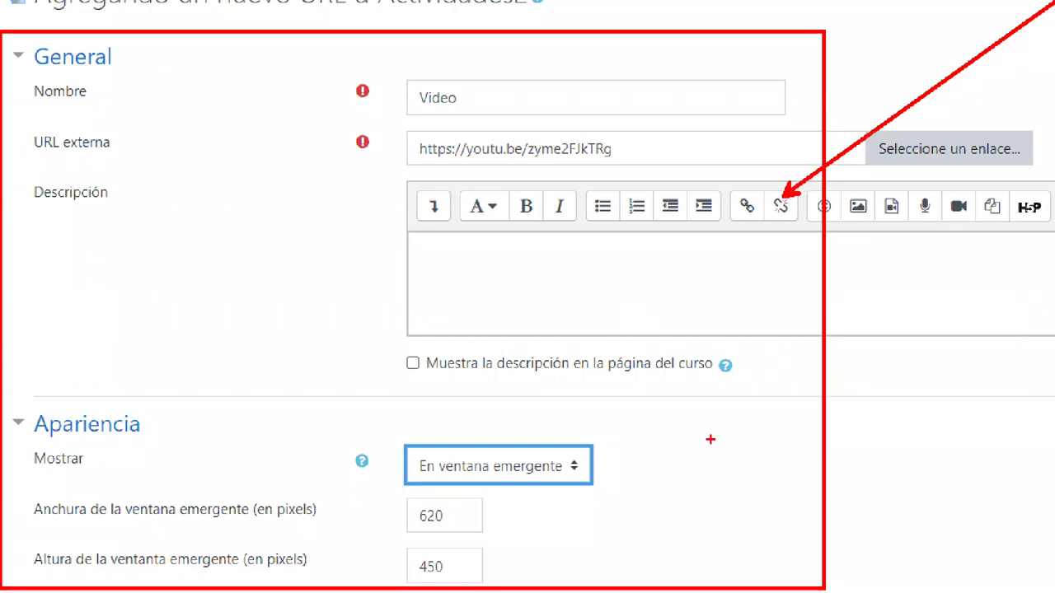
scroll(530, 487, "down", 3)
left_click(527, 467)
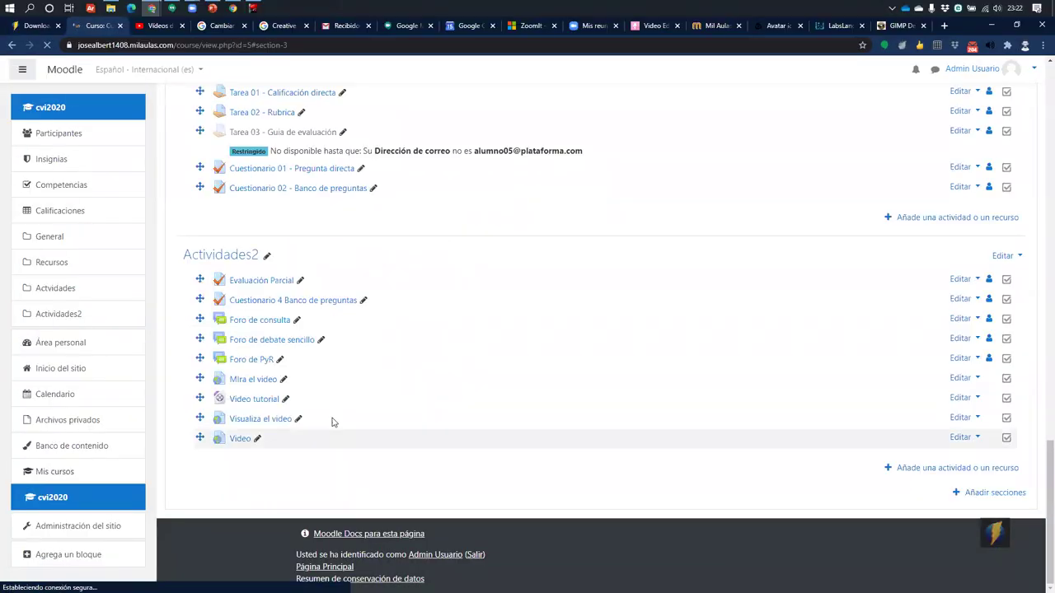
left_click(240, 439)
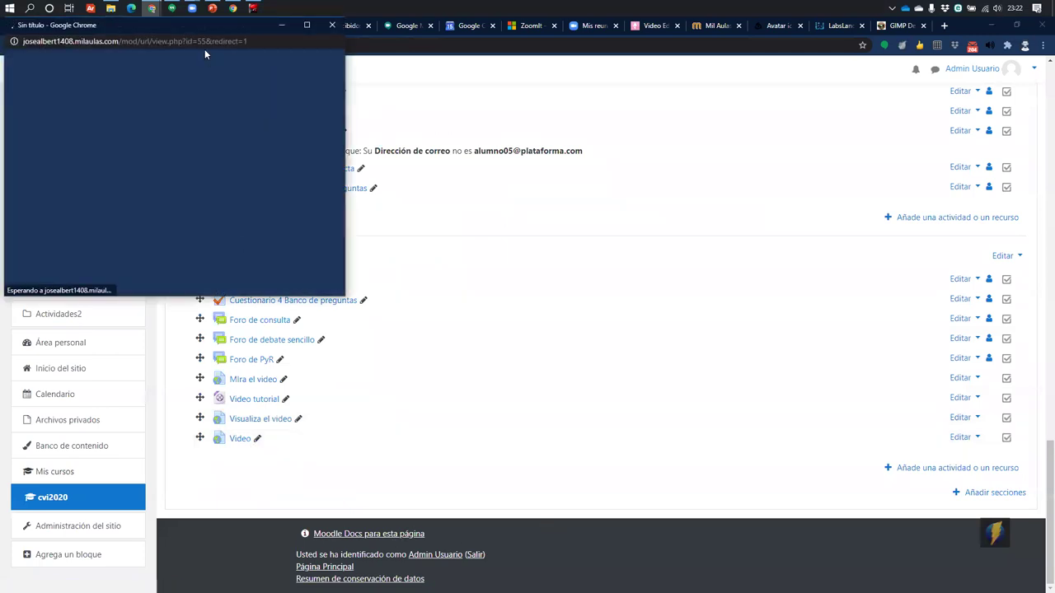
left_click_drag(225, 30, 603, 47)
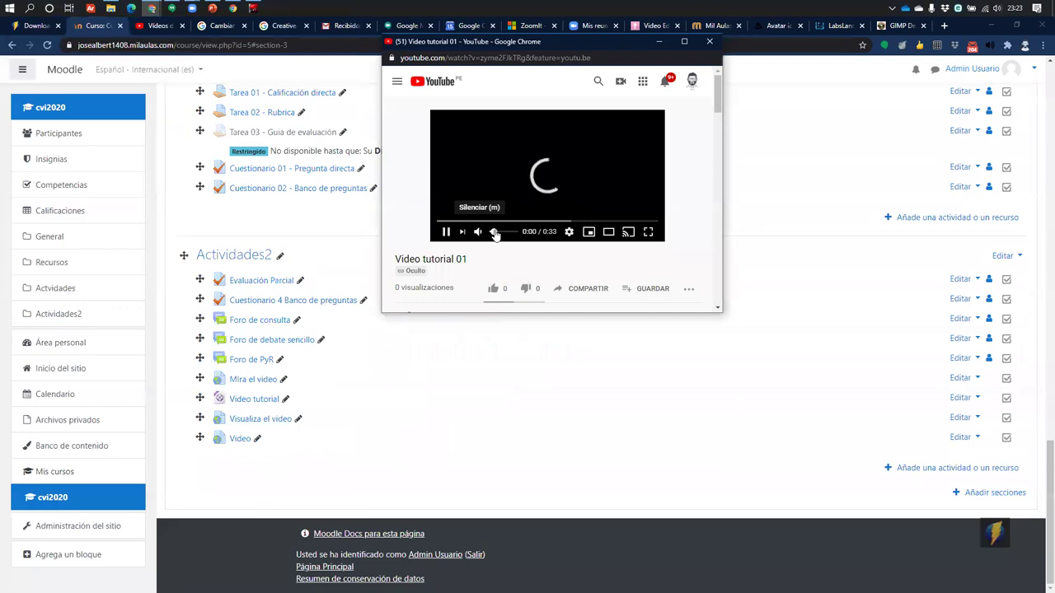
left_click_drag(494, 234, 514, 233)
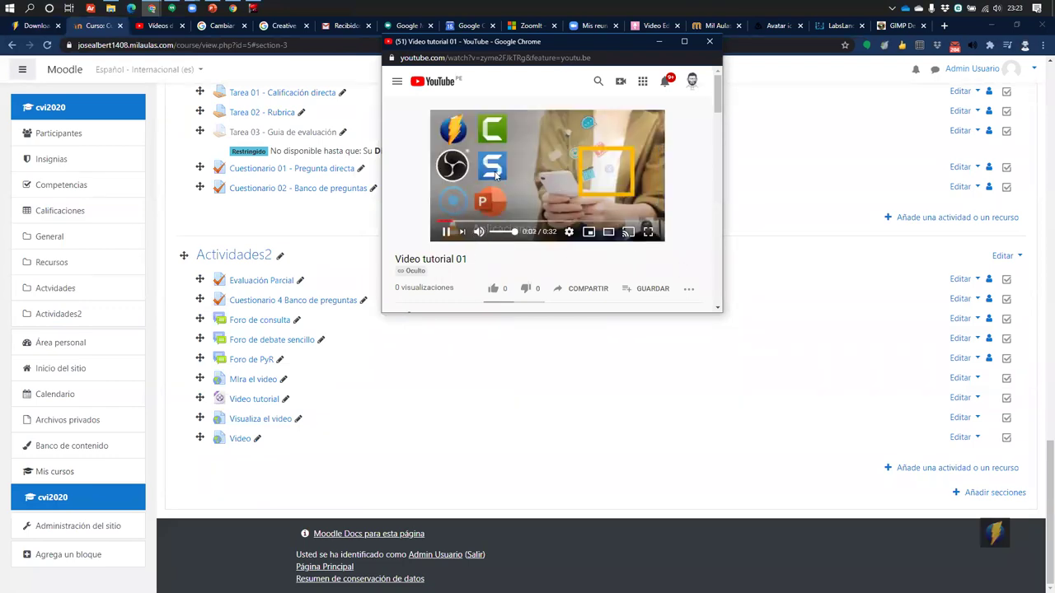
left_click(478, 231)
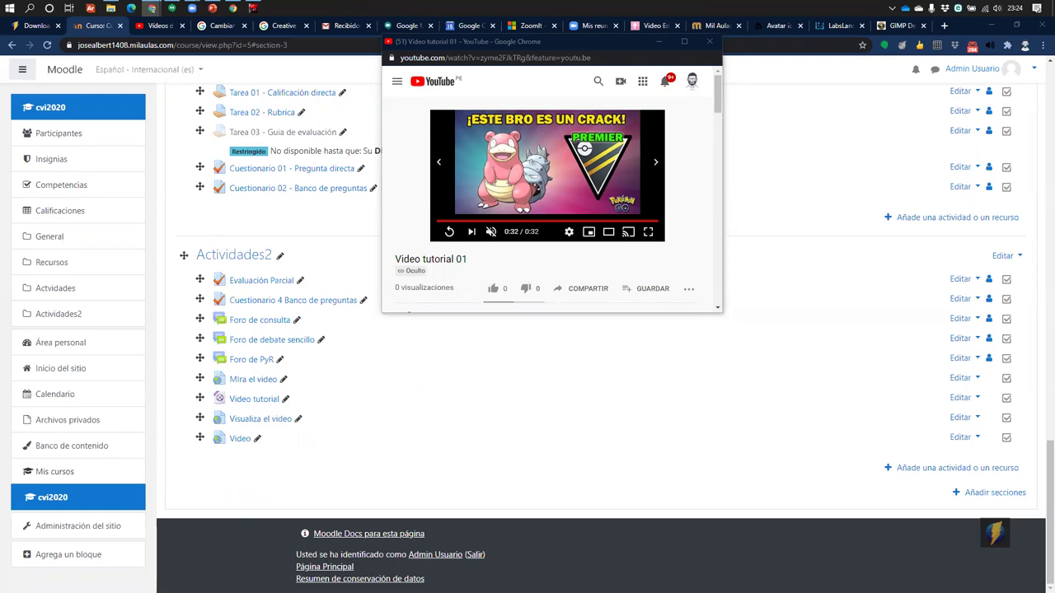
left_click(714, 40)
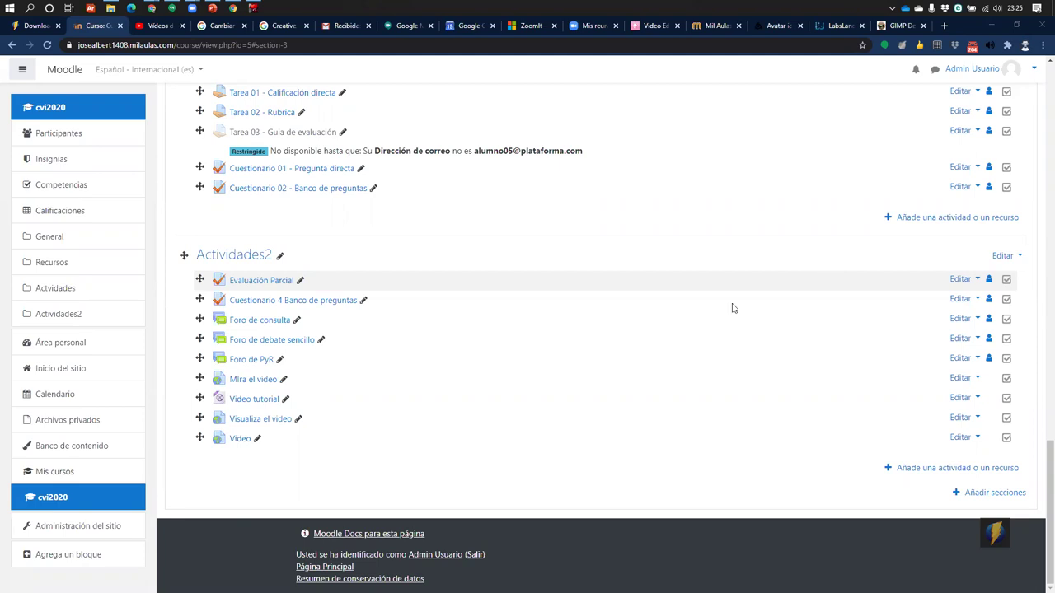
Open Google Meet from the Google apps grid in a new Chrome tab
left_click(157, 9)
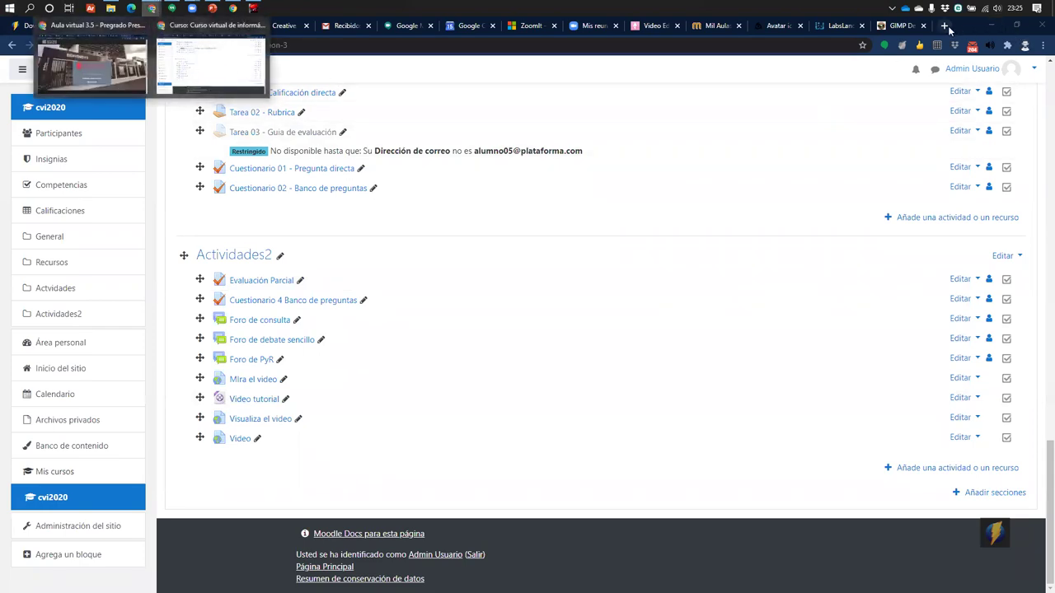
left_click(945, 26)
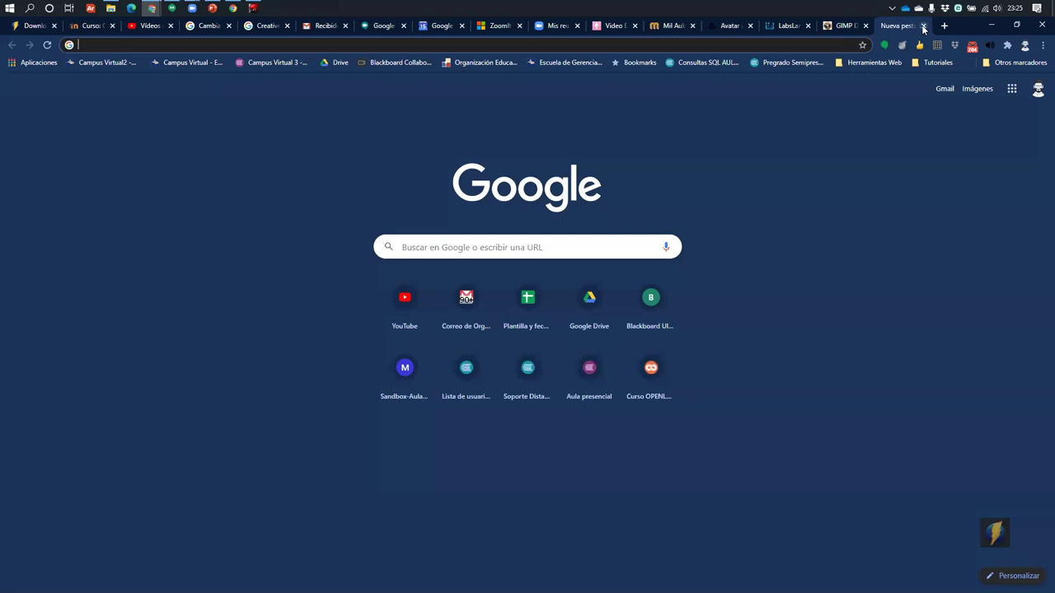
left_click(924, 26)
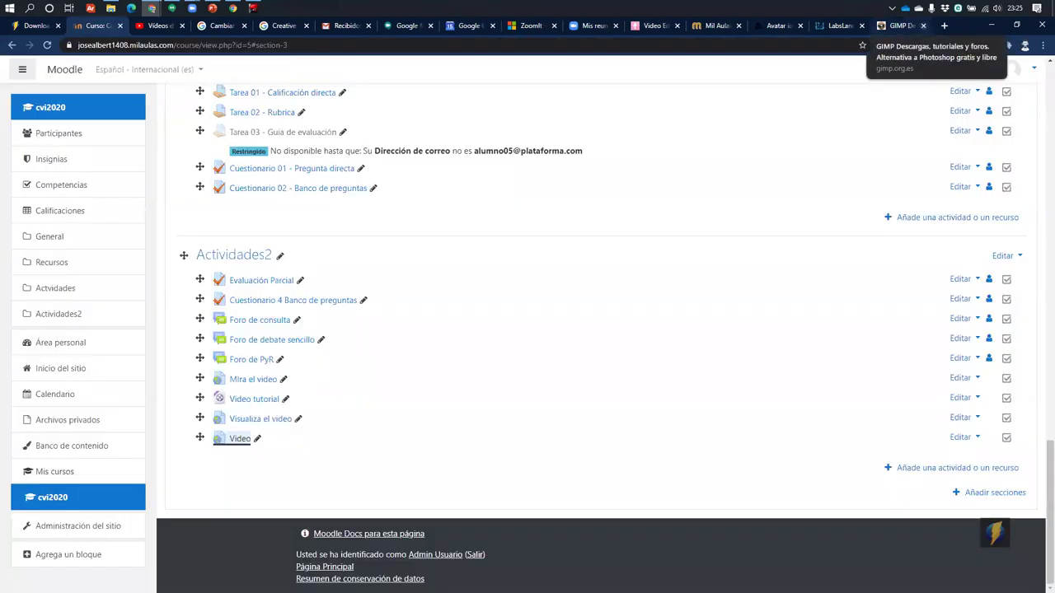
left_click(947, 29)
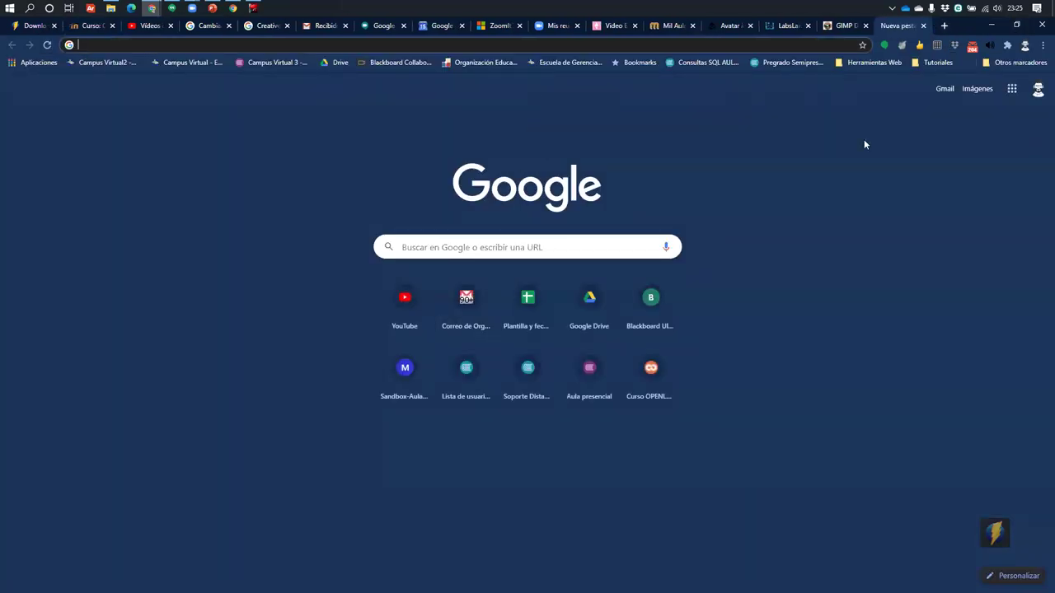
left_click(1012, 88)
scroll(940, 239, "down", 2)
scroll(937, 220, "up", 2)
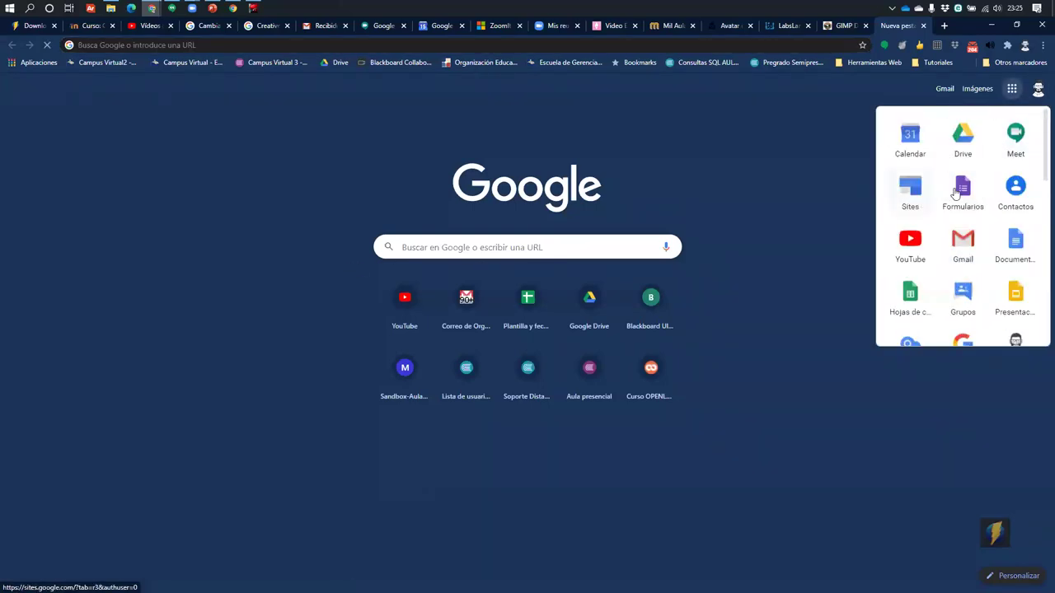
left_click(1015, 136)
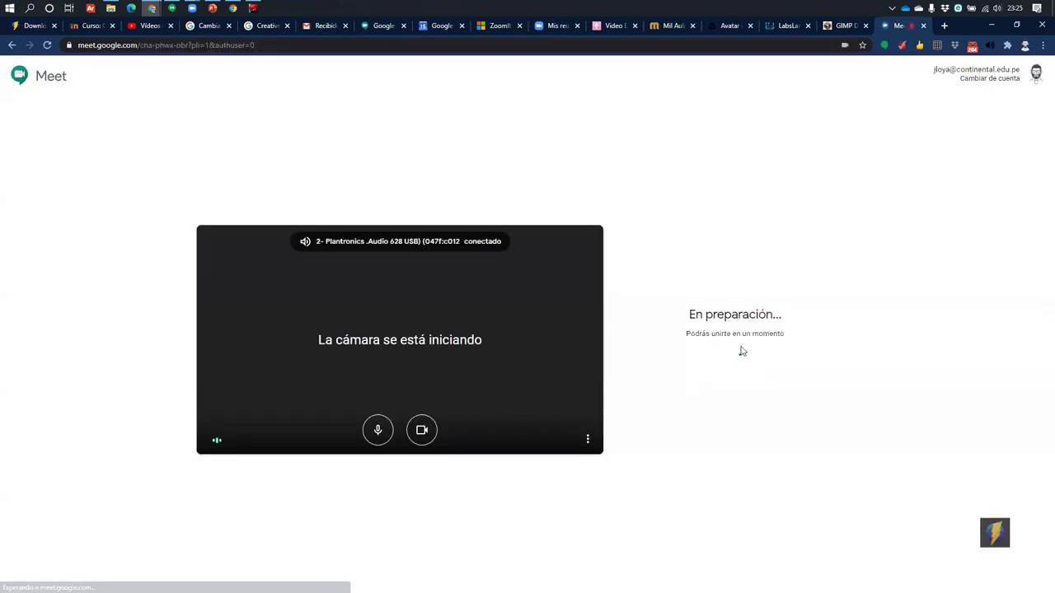
Join the meeting with the microphone muted, dismiss the add-people dialog, and select the meeting address
left_click(378, 431)
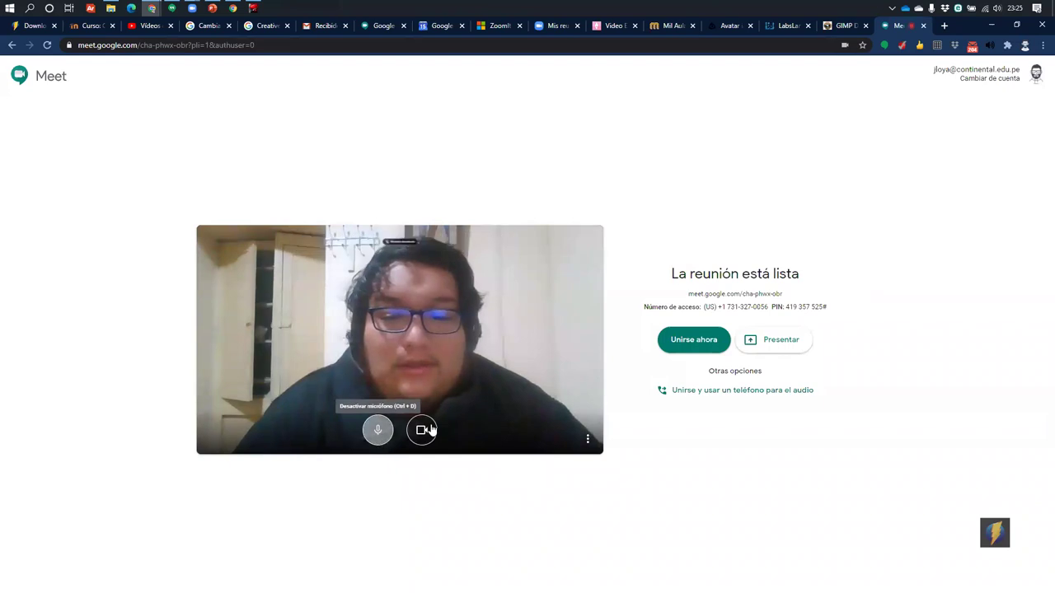
left_click(684, 344)
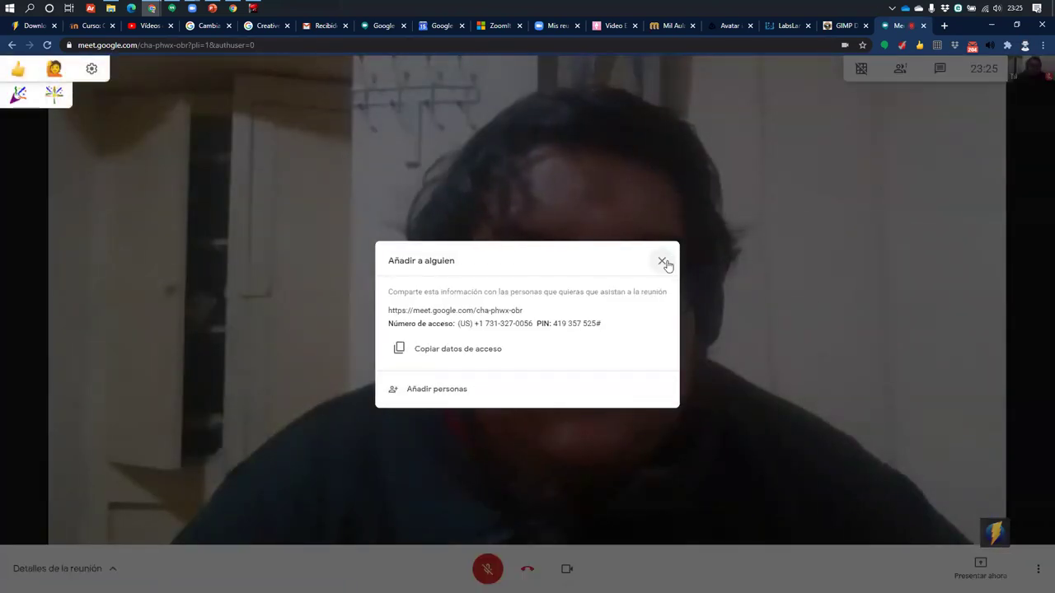
left_click(664, 262)
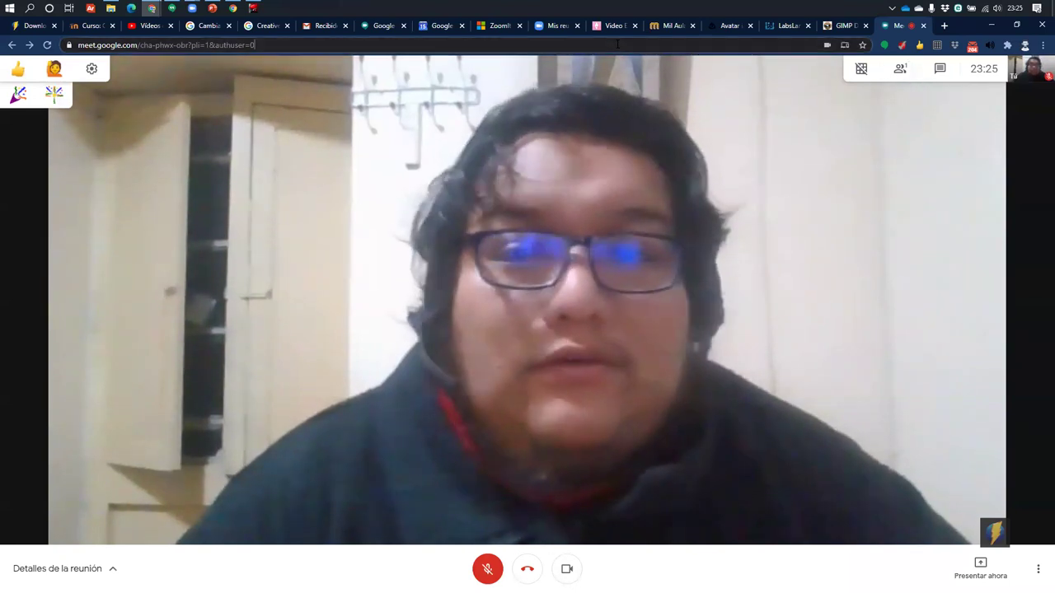
left_click(605, 46)
key("ctrl+c")
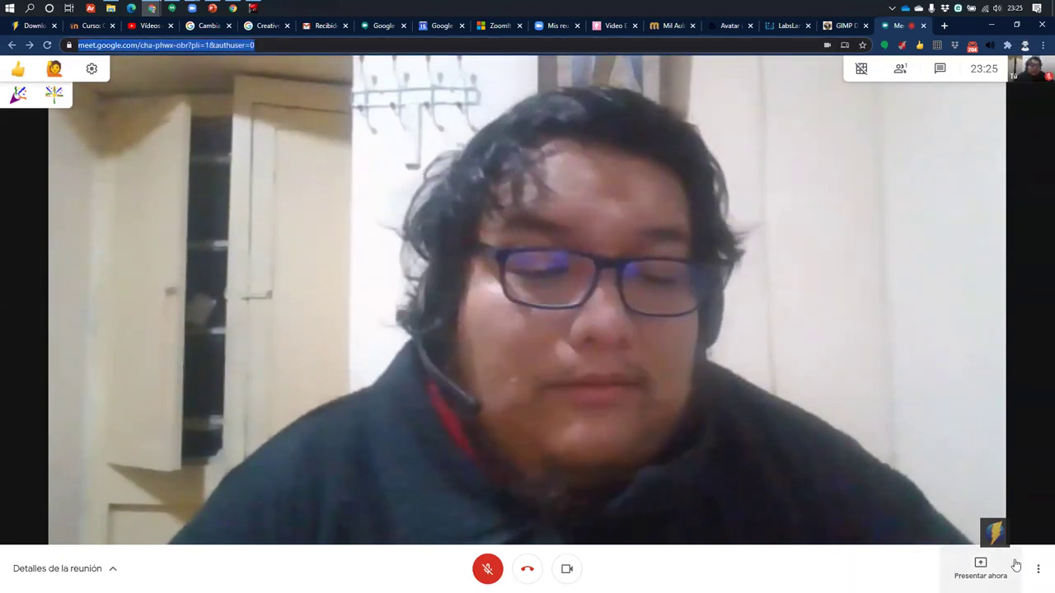
Present the entire screen via Presentar ahora > Toda tu pantalla > Compartir
left_click(980, 567)
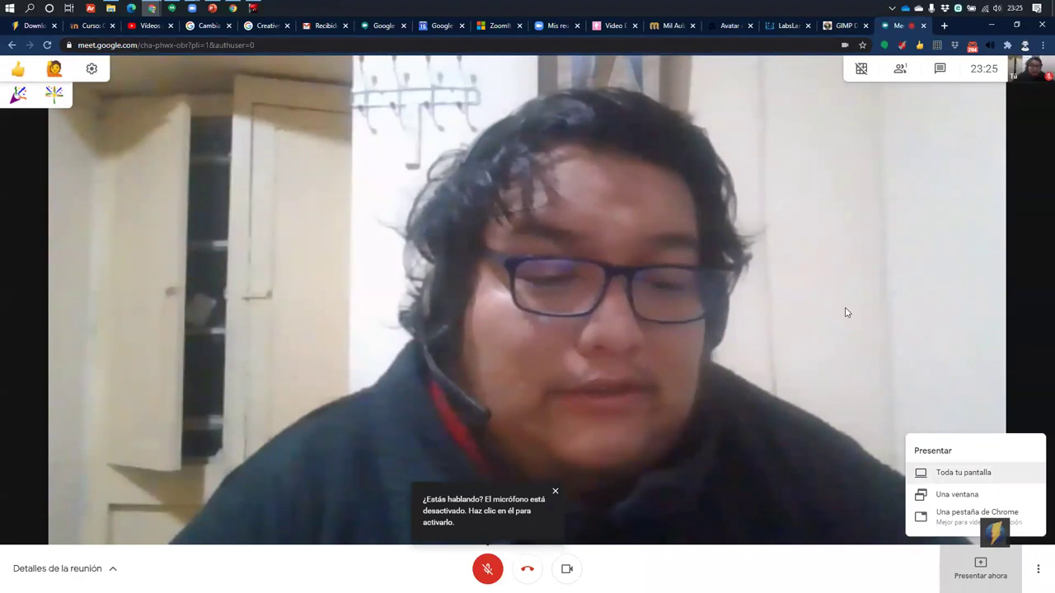
left_click(920, 258)
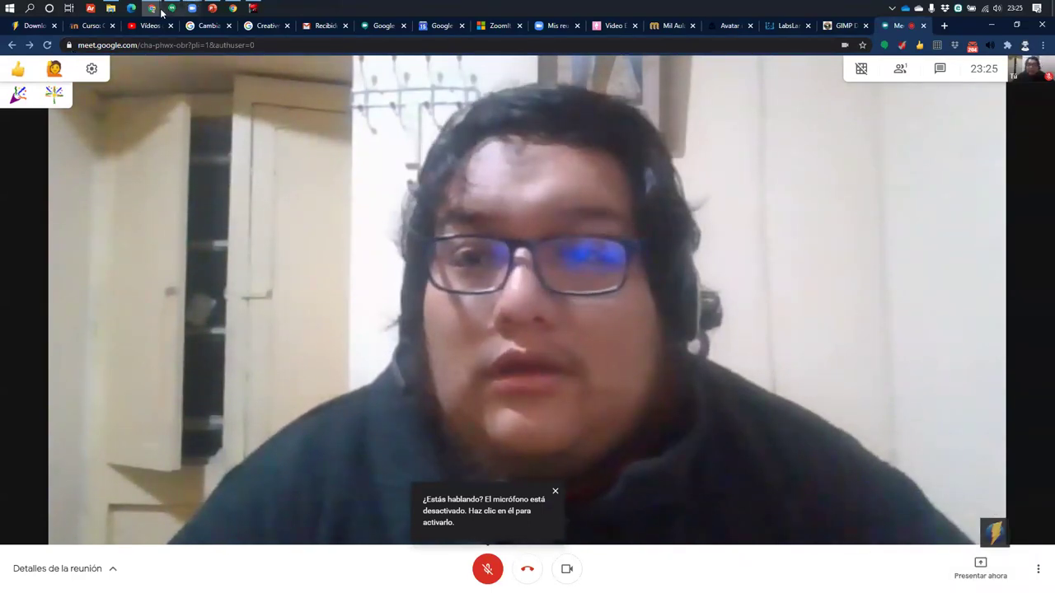
left_click(977, 569)
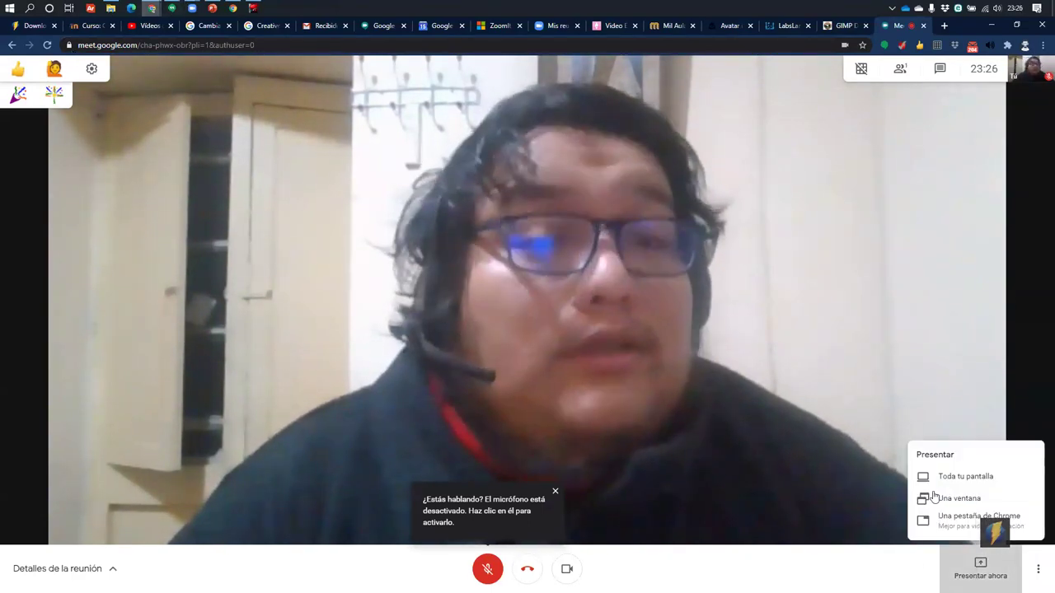
left_click(929, 482)
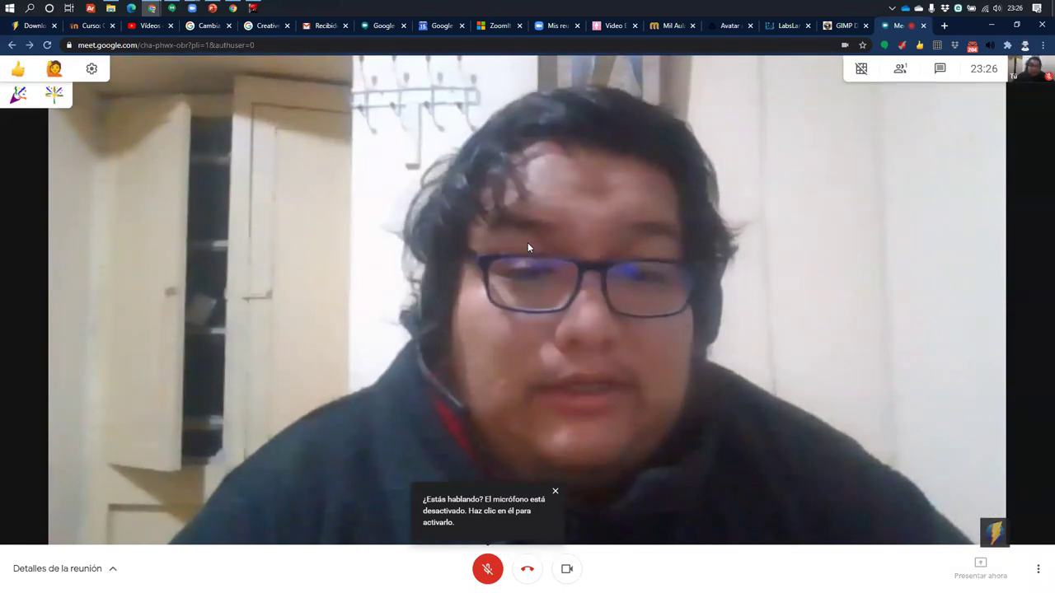
left_click(592, 153)
left_click(614, 272)
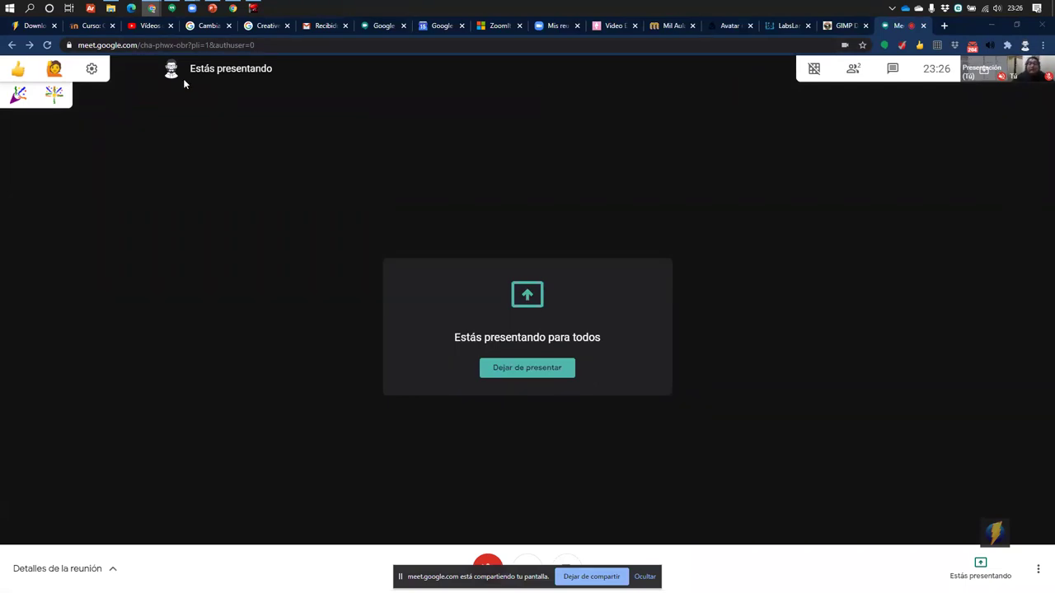
In Edge, open the pasted Meet link in a new tab and join with mic and camera off
left_click(152, 12)
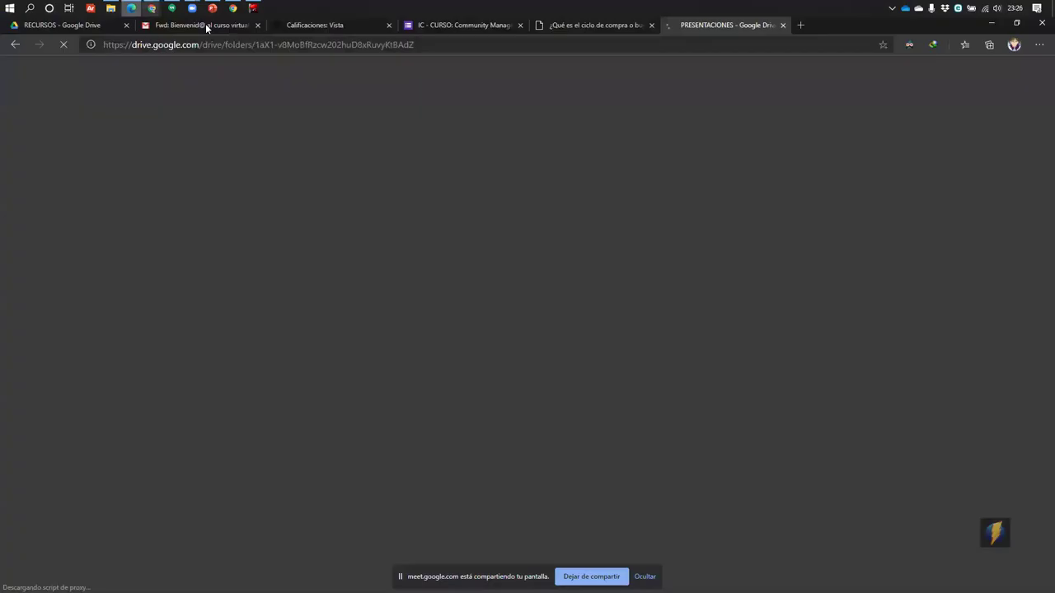
left_click(800, 25)
key("ctrl+v")
key("Return")
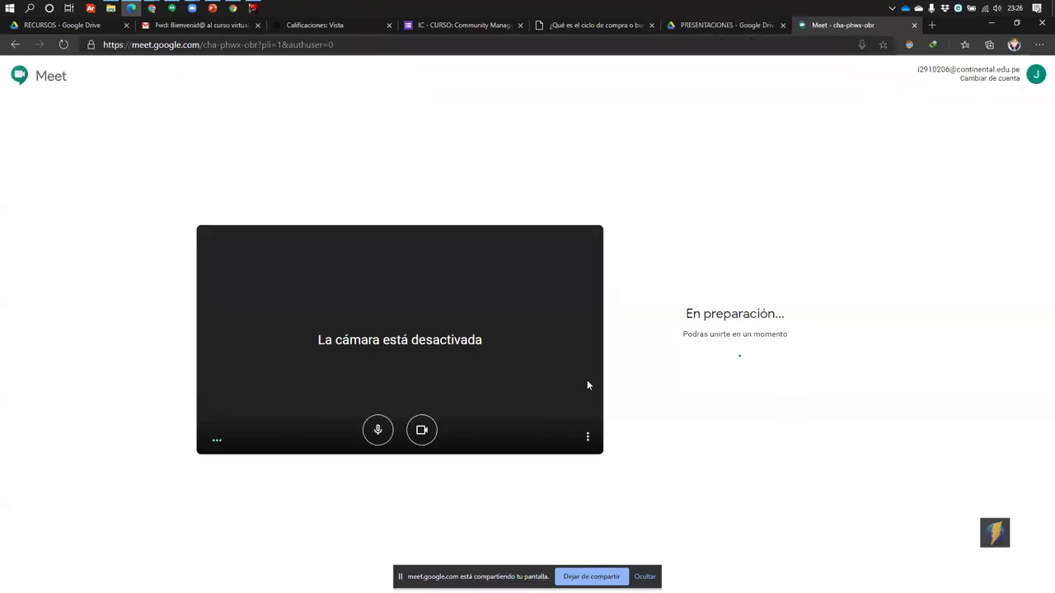
left_click(378, 432)
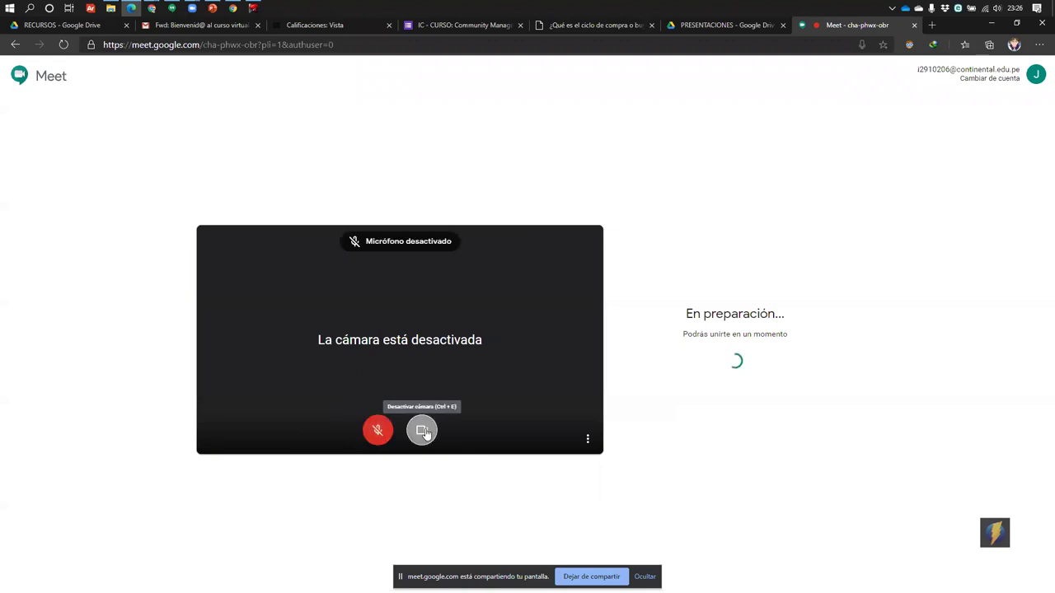
left_click(422, 430)
left_click(798, 334)
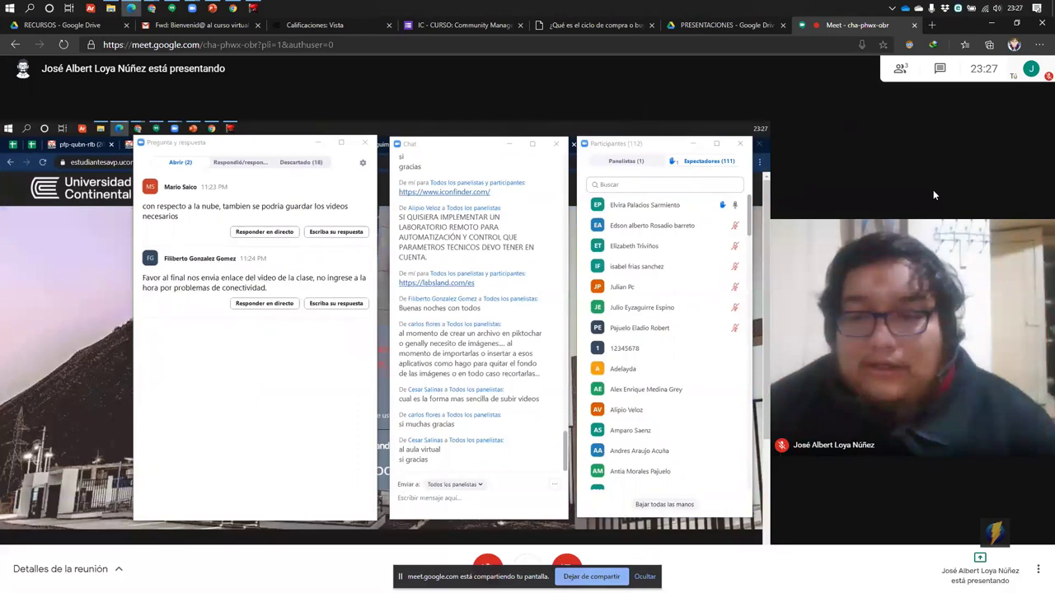
Show the People panel in the presenting Chrome meeting, then switch back to the Edge meeting
key("alt+Tab")
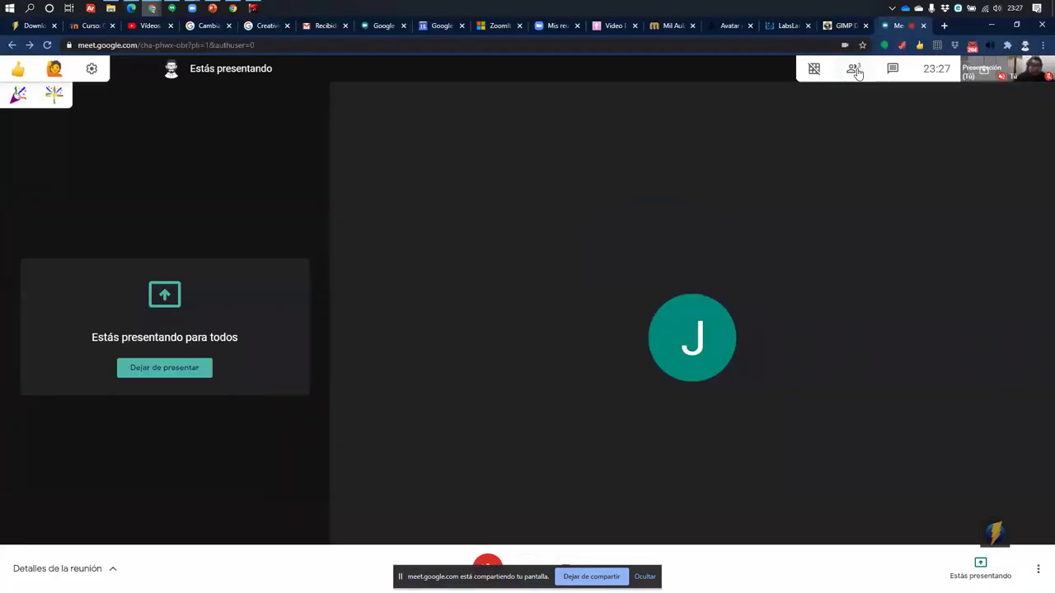
left_click(852, 73)
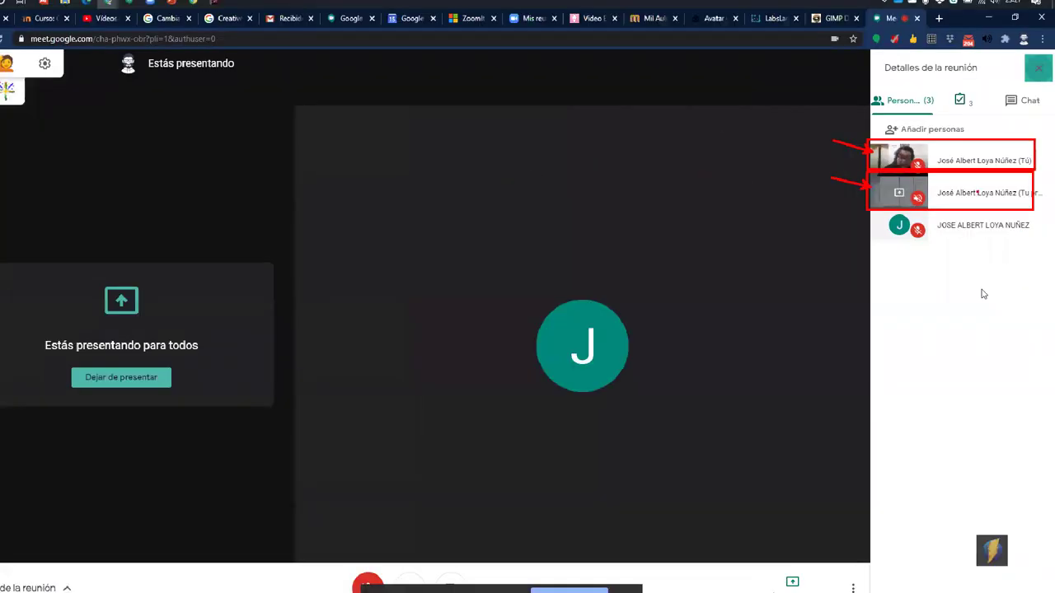
key("alt+Tab")
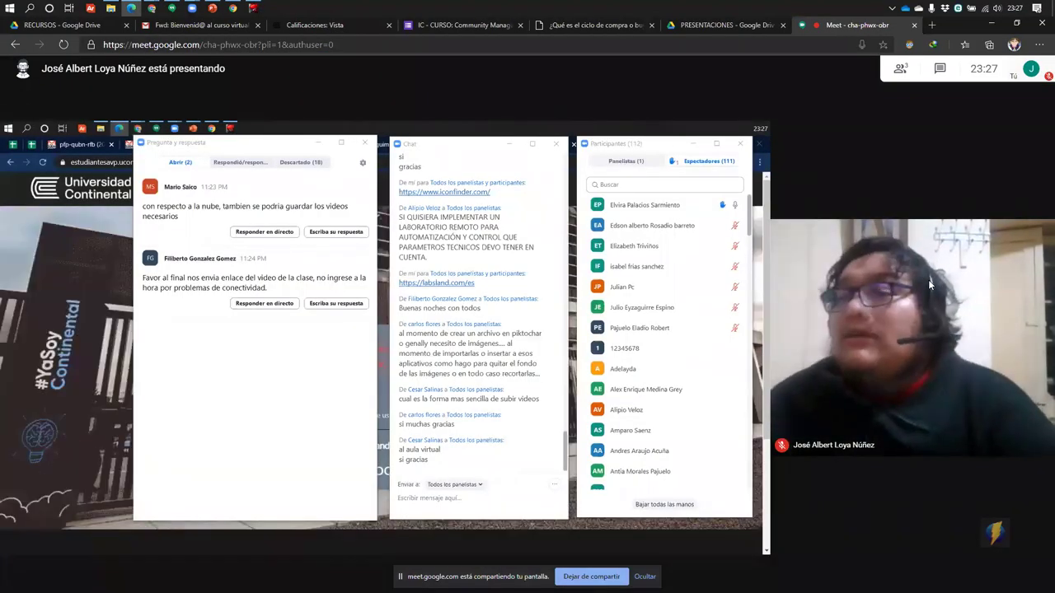
key("alt+Tab")
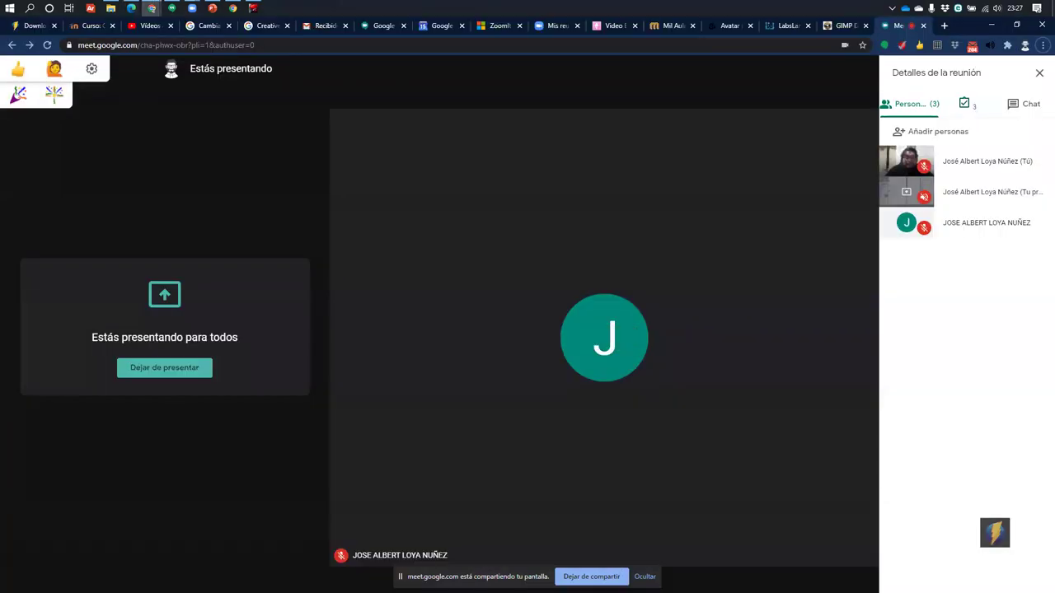
mouse_move(475, 526)
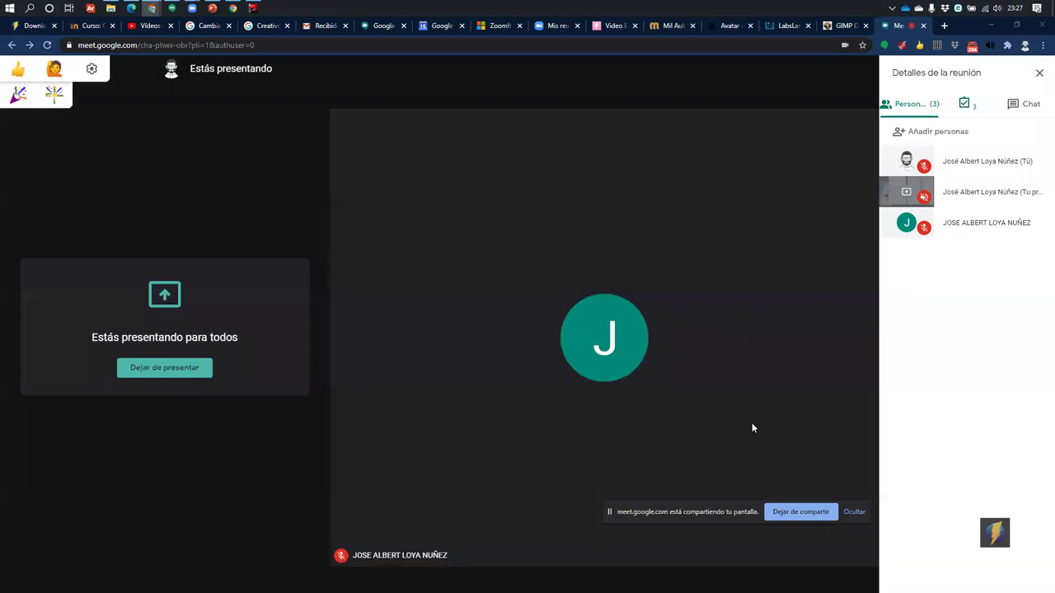
key("alt+Tab")
key("alt+Tab")
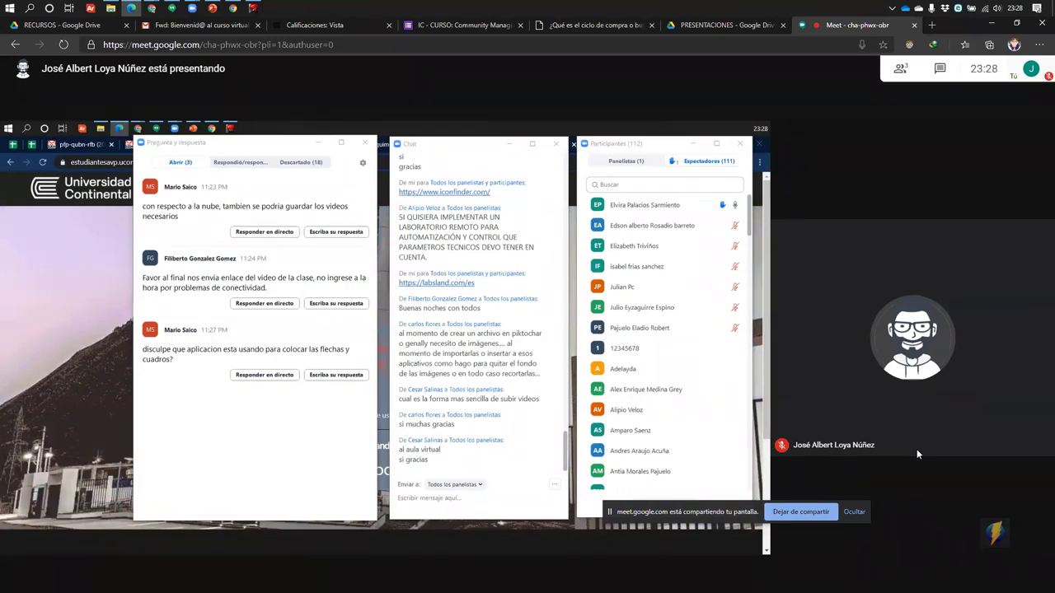
Stop presenting, close the Edge meeting window, and close the Chrome Meet tab
left_click(801, 512)
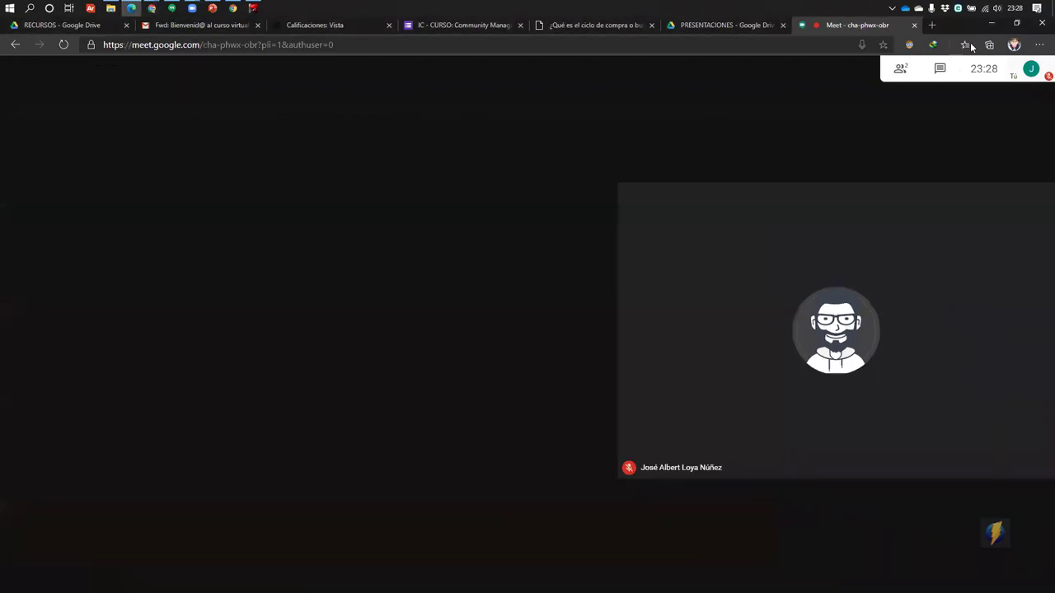
left_click(1039, 26)
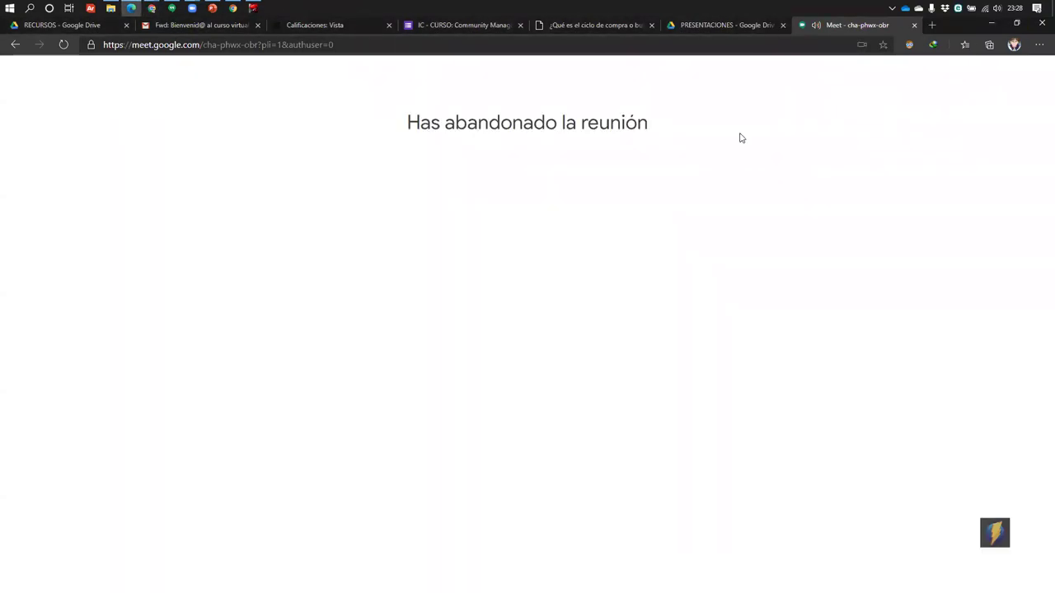
key("ctrl+w")
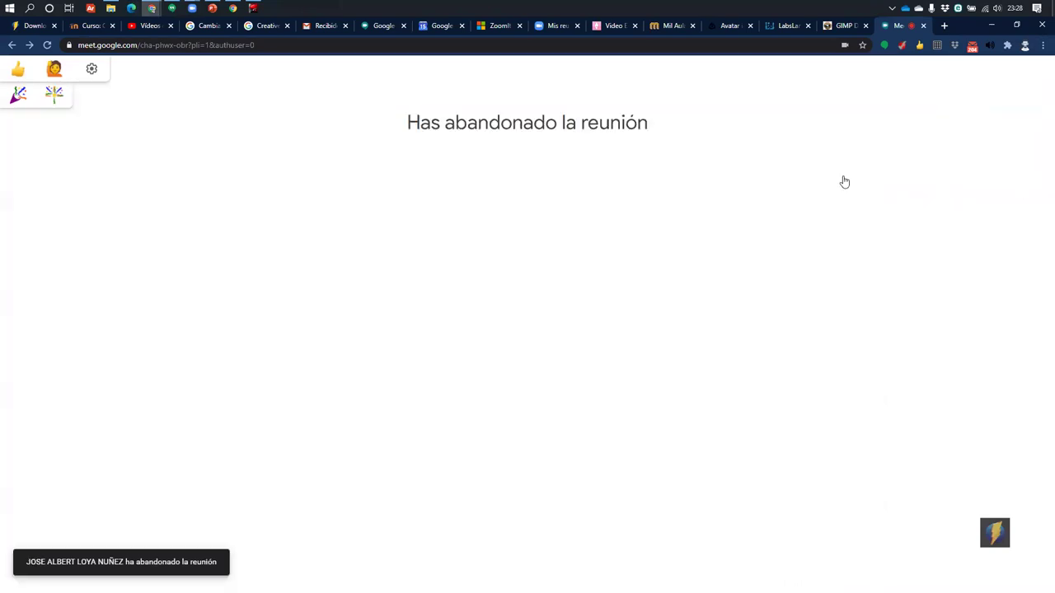
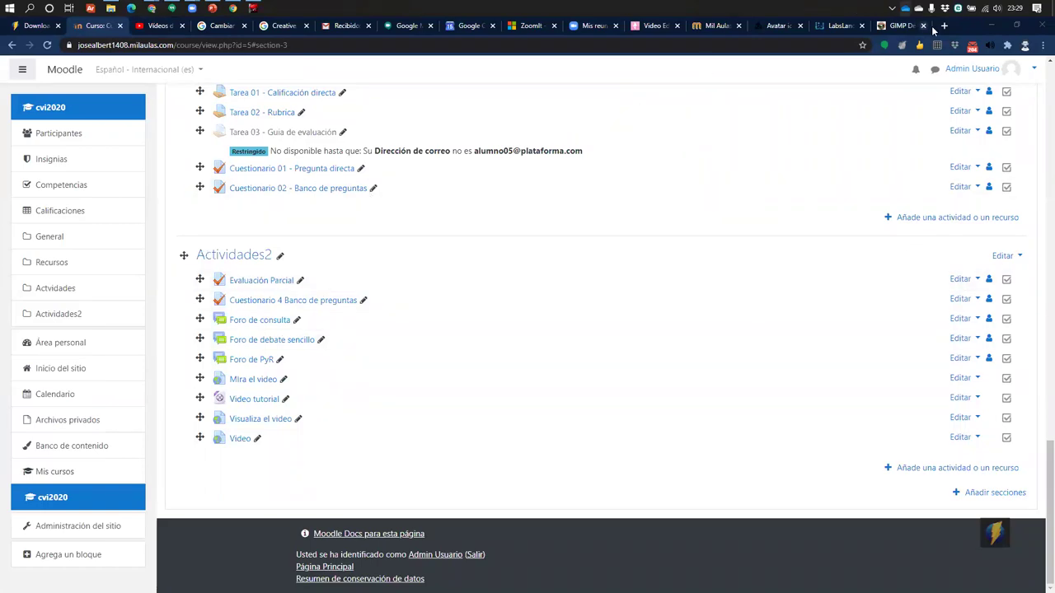
In a new tab, search Google for 'zoomit' and open the ZoomIt v4.52 Microsoft Docs page
left_click(943, 25)
type("zoom")
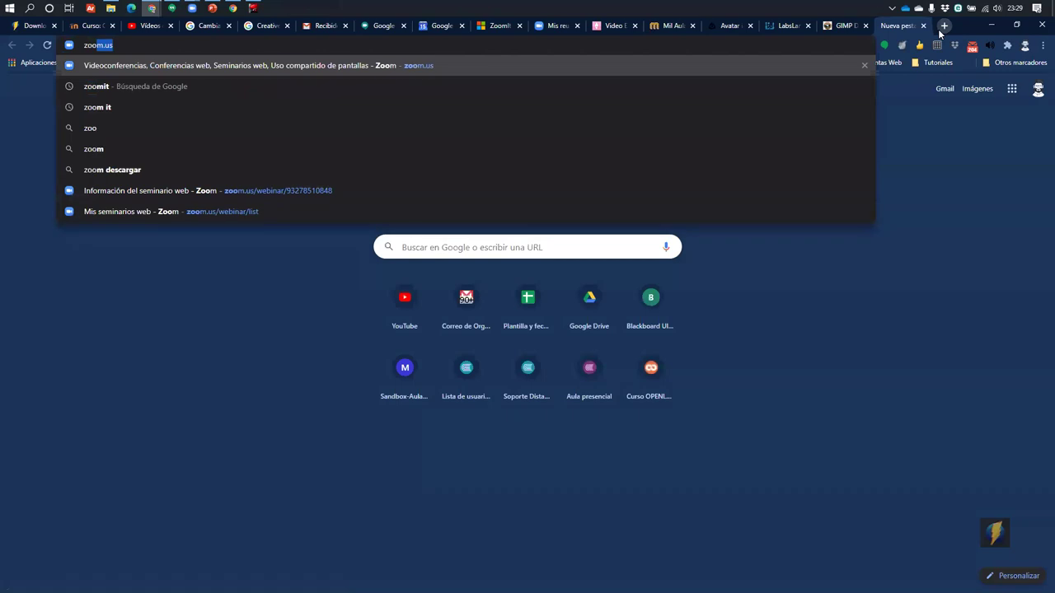
type("it")
key("Return")
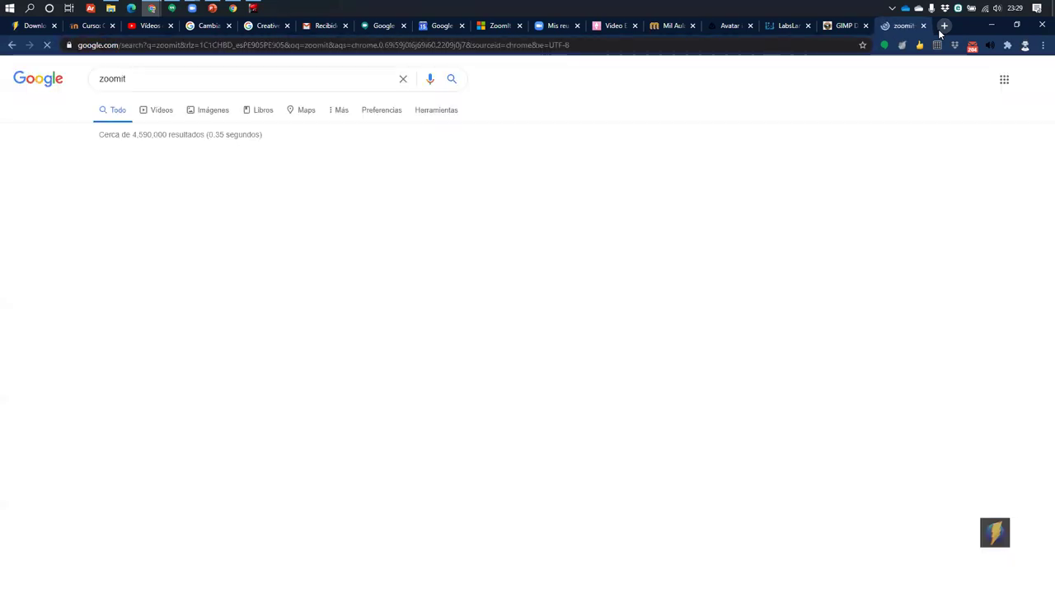
left_click(229, 173)
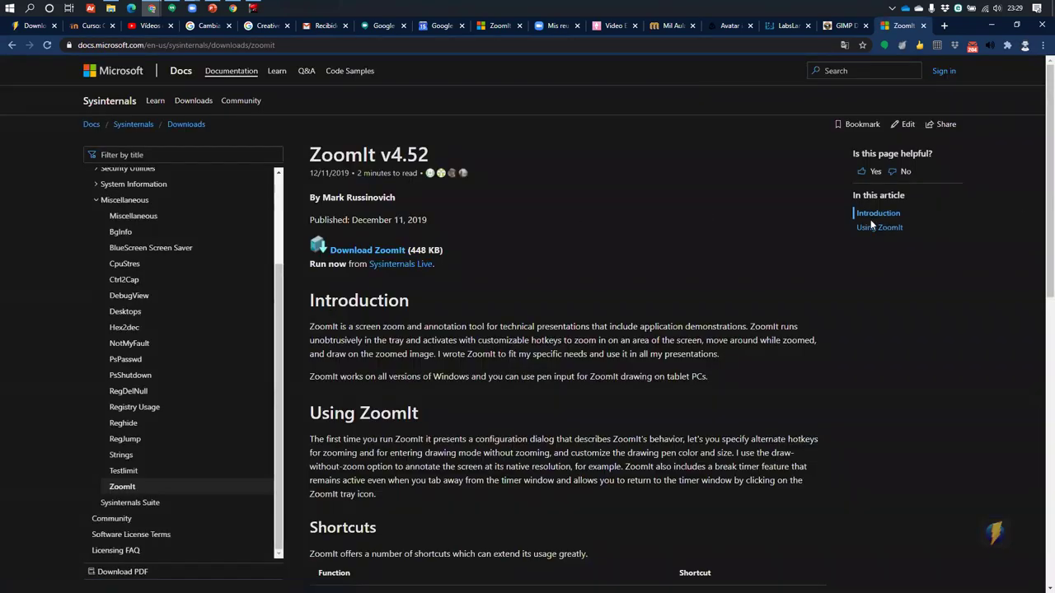
left_click(252, 46)
Launch Notepad from the Run prompt, set its font size to 48, and maximize it
key("super+r")
type("notepad")
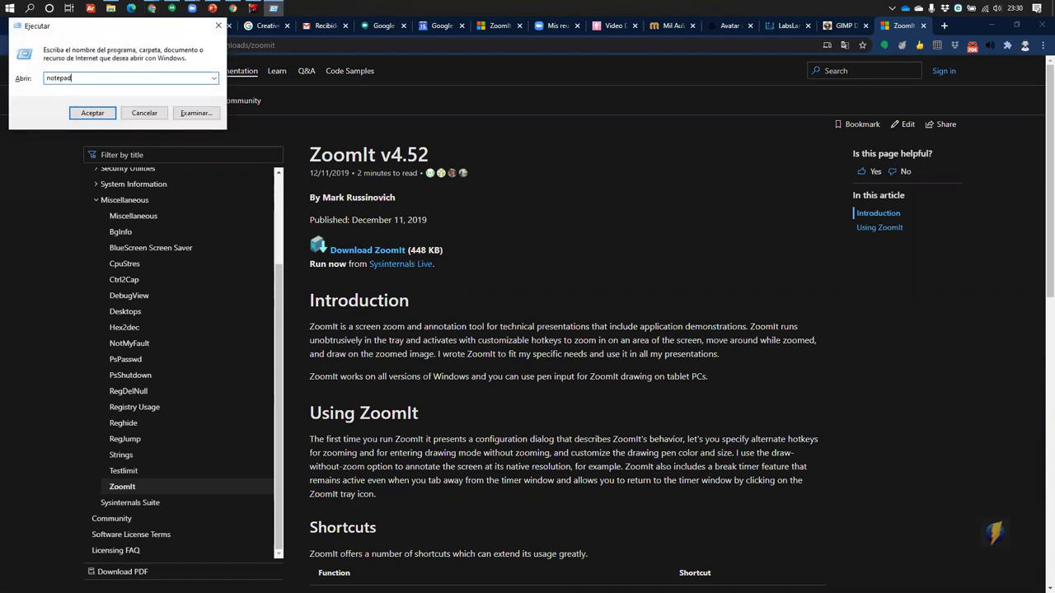
key("Return")
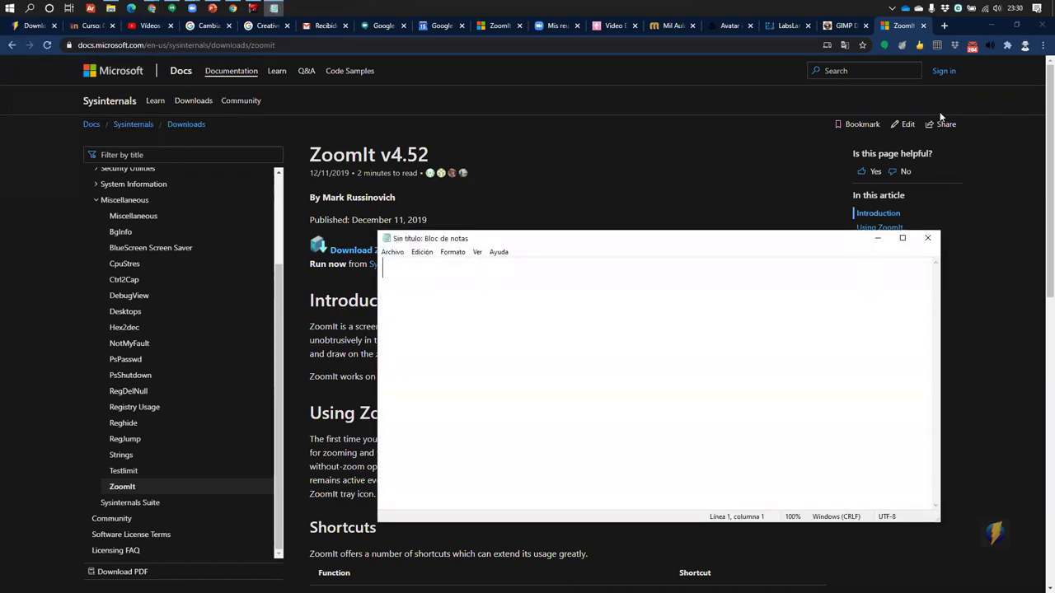
left_click(453, 252)
left_click(481, 293)
left_click(453, 252)
left_click(468, 277)
left_click(592, 404)
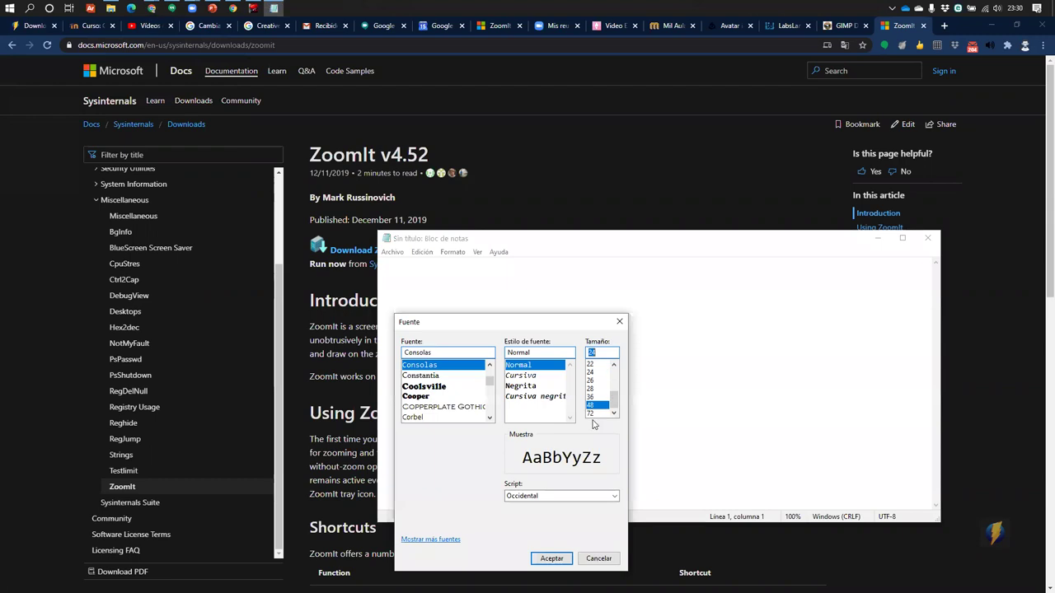
left_click(552, 559)
double_click(556, 244)
Type the heading 'Servicios de almacenamiento en la nube:'
type("Servicios d")
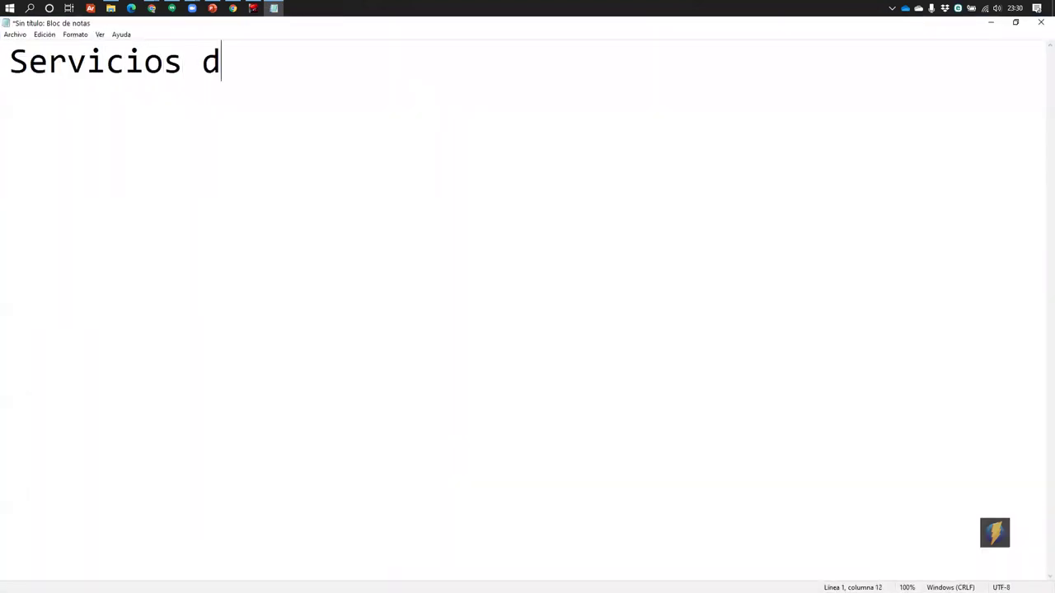
type("e almace")
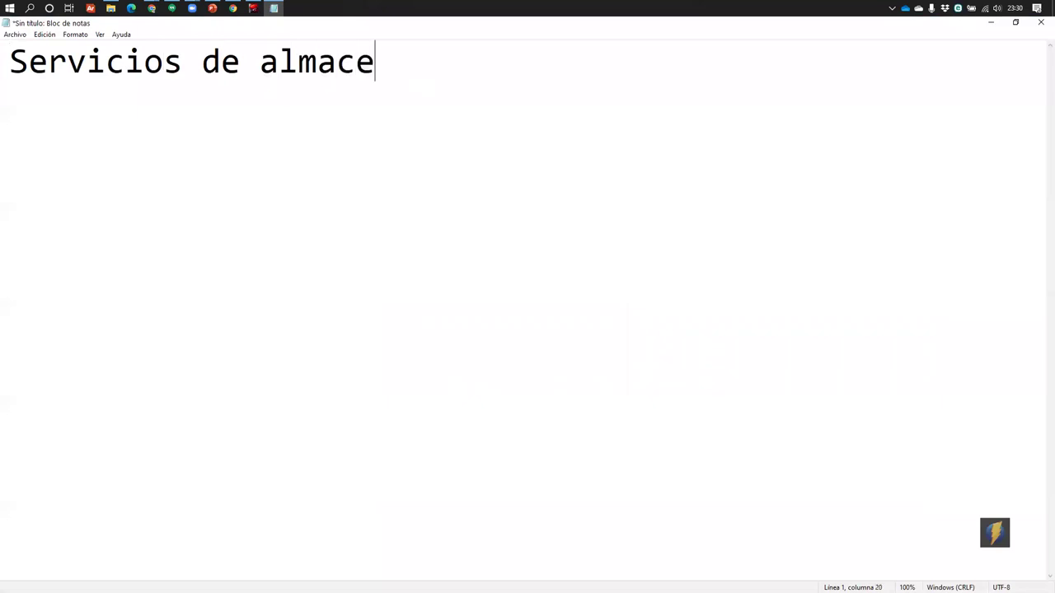
type("namient")
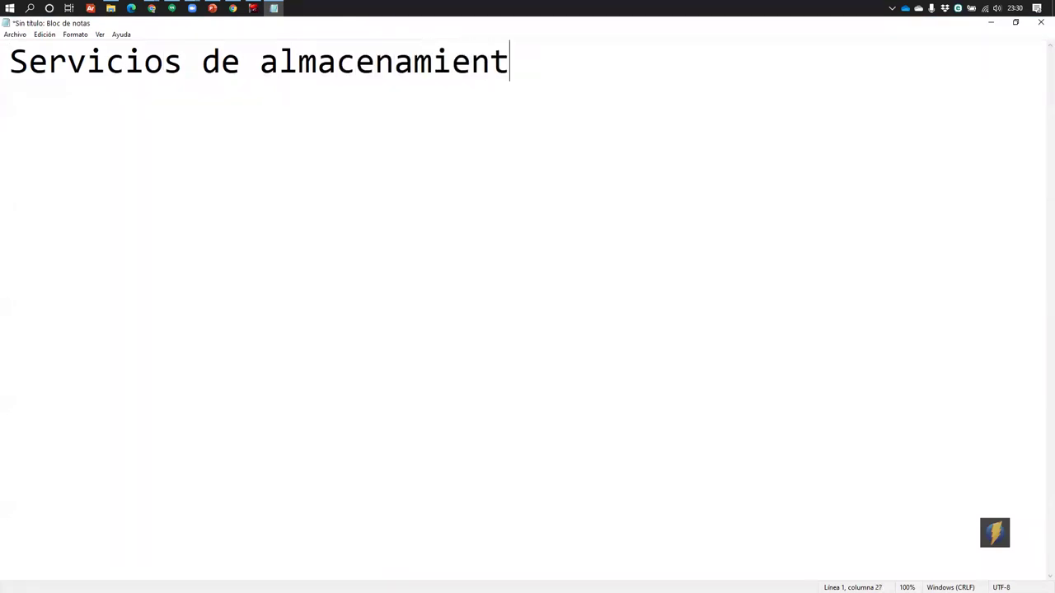
type("o en la nuve")
key("BackSpace")
key("BackSpace")
type("be:")
key("Return")
Add the list line '* Gmail -> Drive (15GB)'
type("* Gmail")
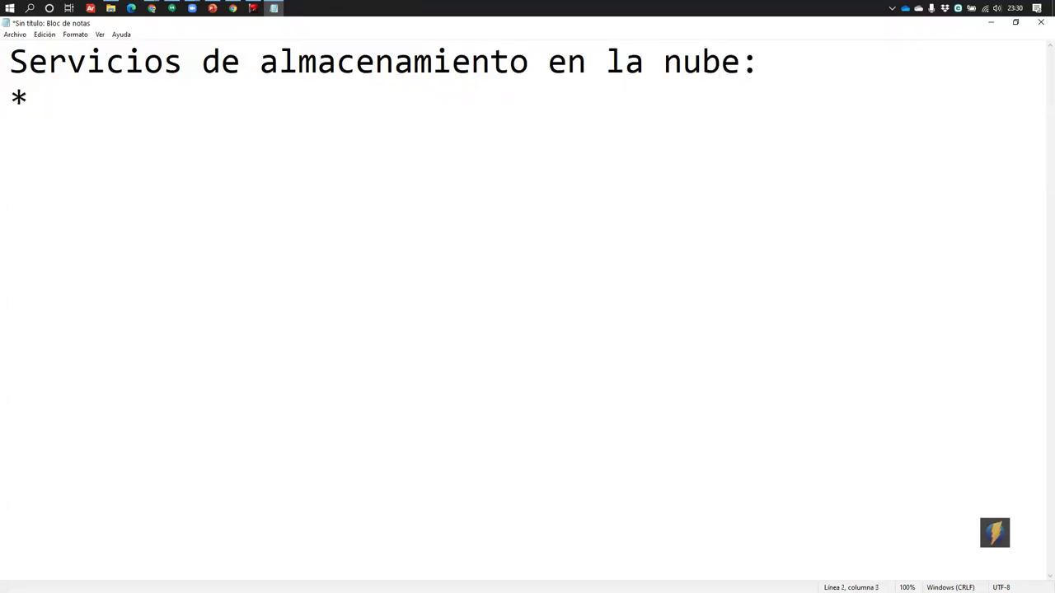
type(" -> ")
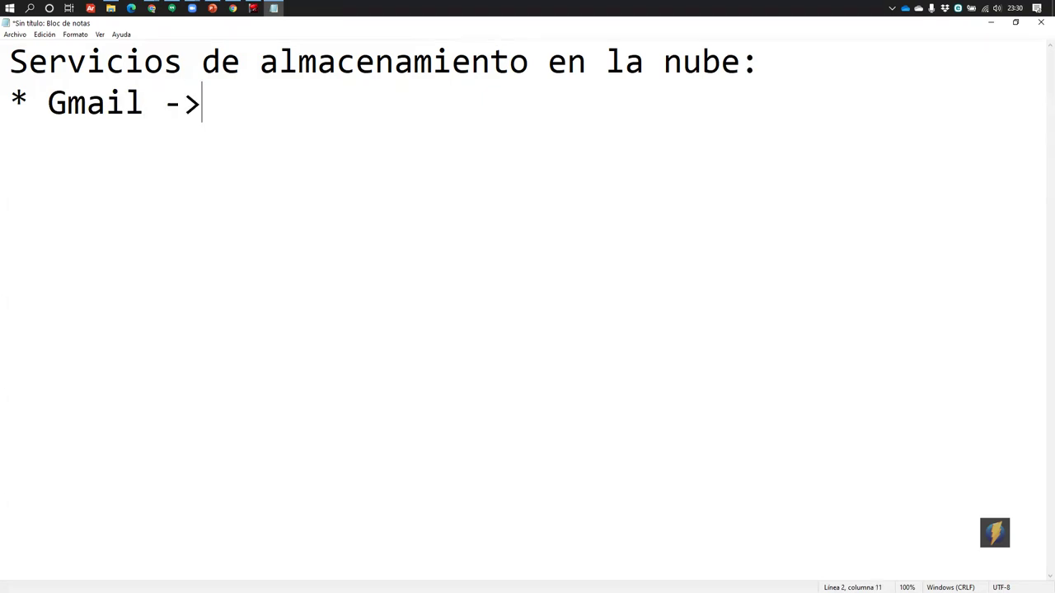
type("Drive ")
type("((")
key("BackSpace")
key("BackSpace")
type("()")
key("Left")
type("GB")
key("Left")
key("Left")
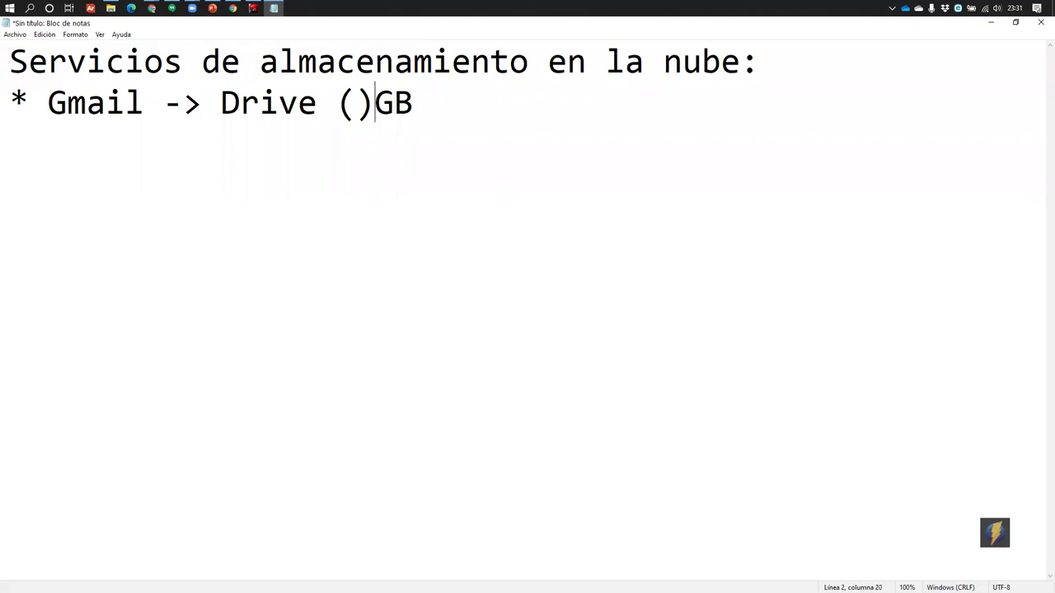
key("BackSpace")
key("End")
type("1")
key("BackSpace")
key("Left")
key("Left")
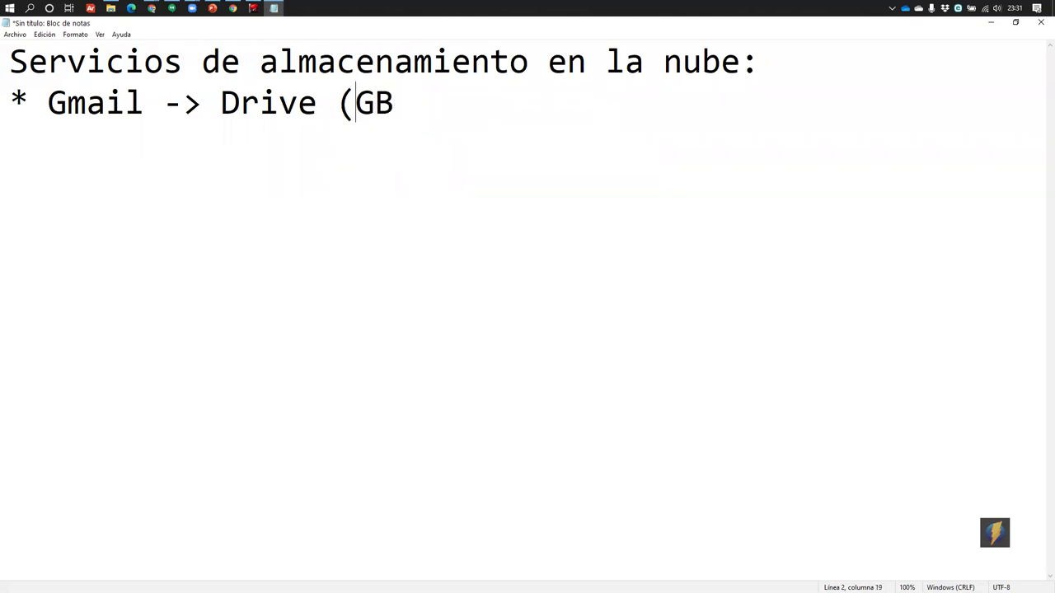
type("15GB)")
key("Return")
Add the line for Outlook (Hotmail) with 10GB, then return to Chrome
type("*")
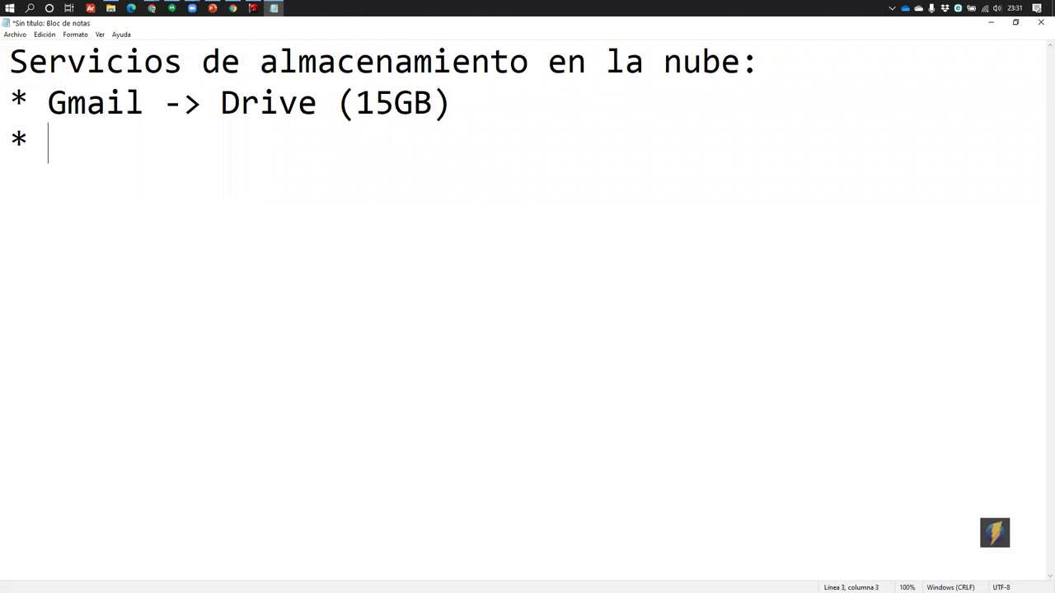
type(" Outlook")
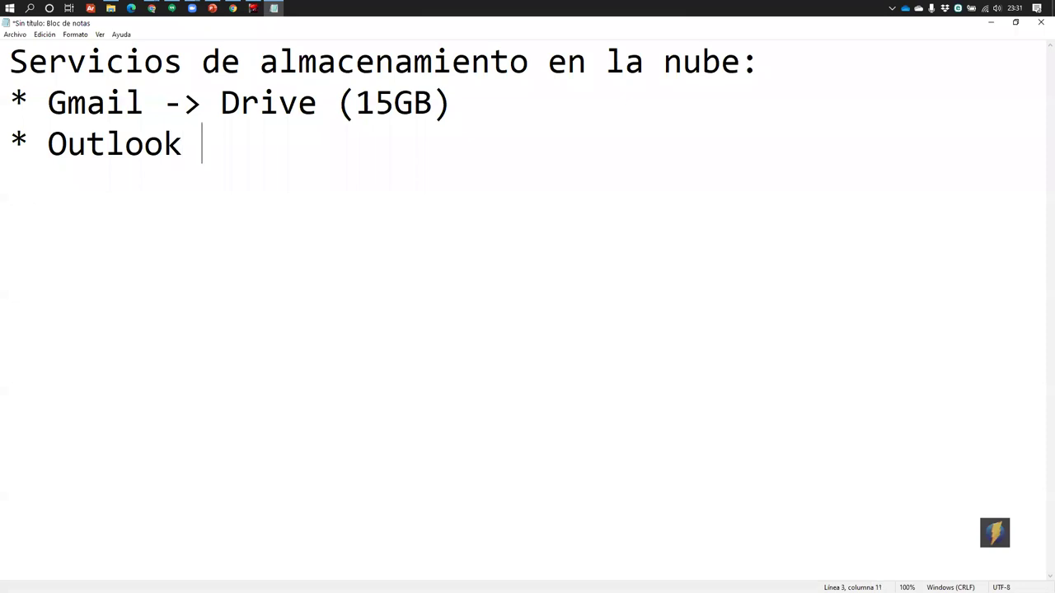
type(" (Hotmai)")
key("Left")
type("Hotmai")
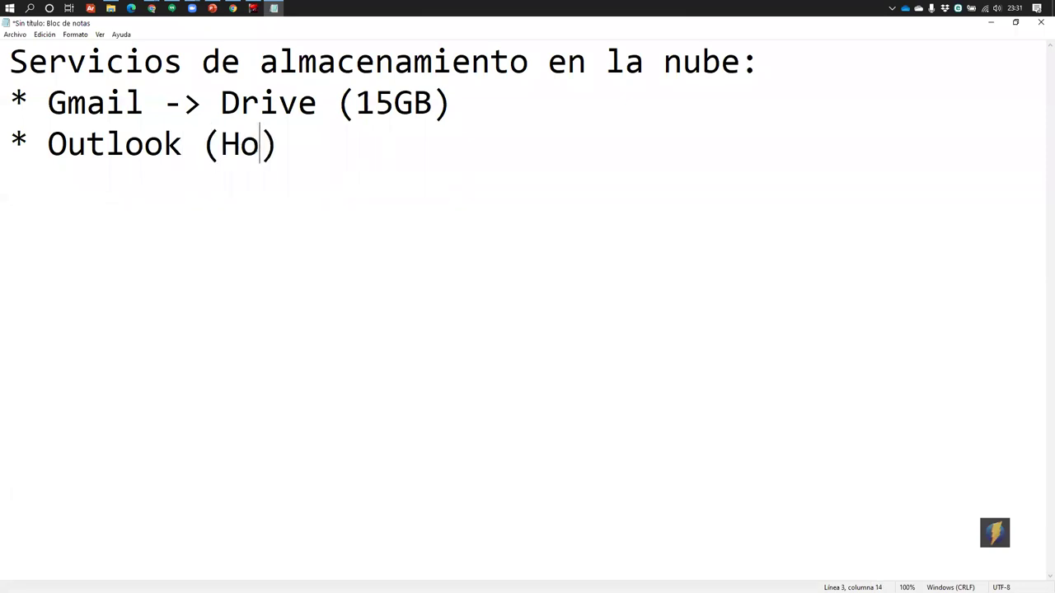
type("l")
type(" -")
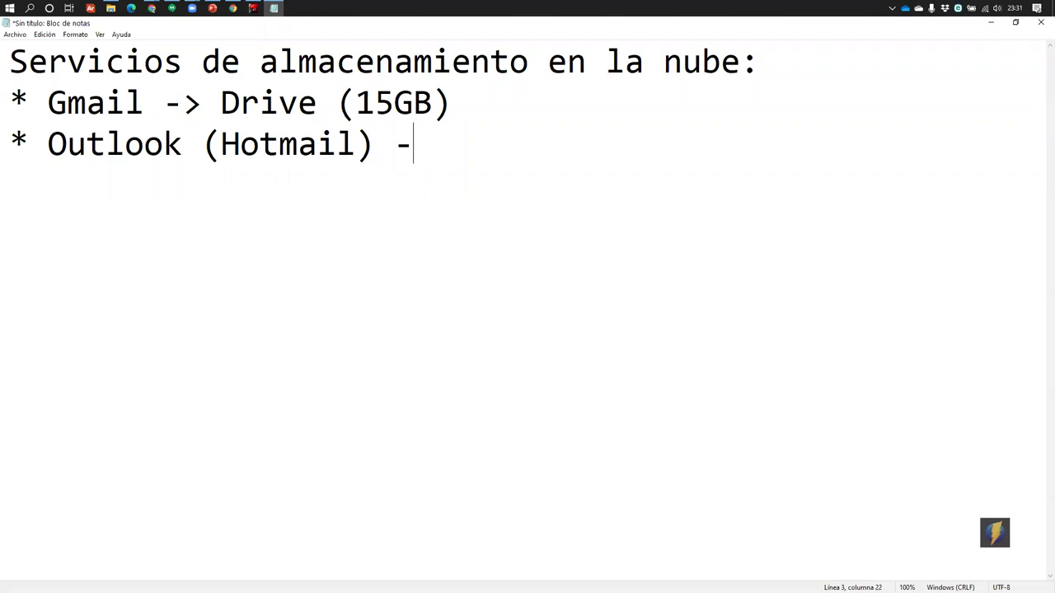
type("> 10G")
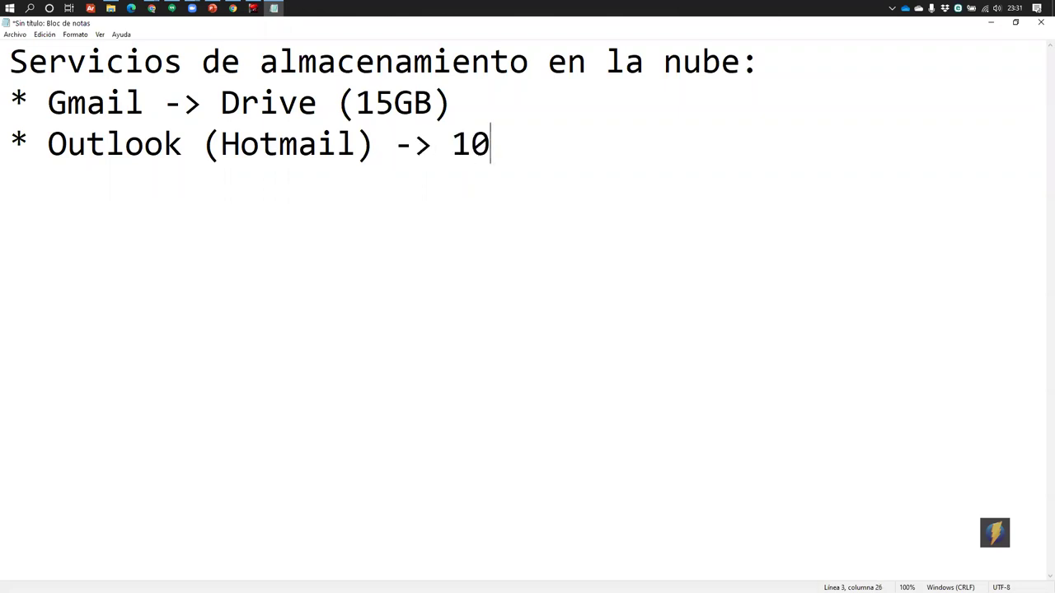
type("b")
key("BackSpace")
type("B")
key("alt+Tab")
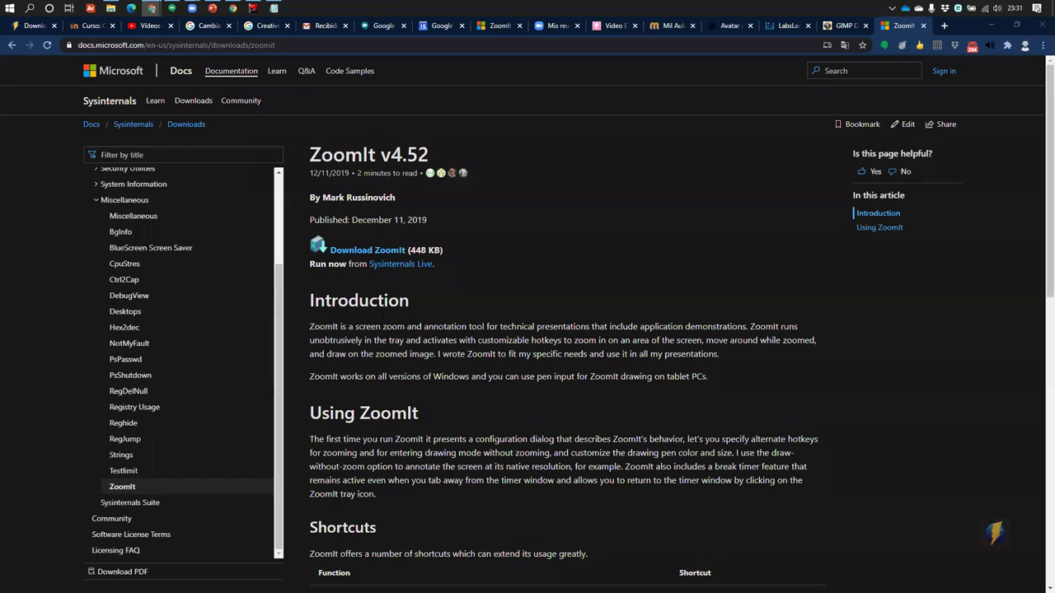
Minimize Chrome and Notepad and open a new Chrome window from the desktop
key("ctrl+l")
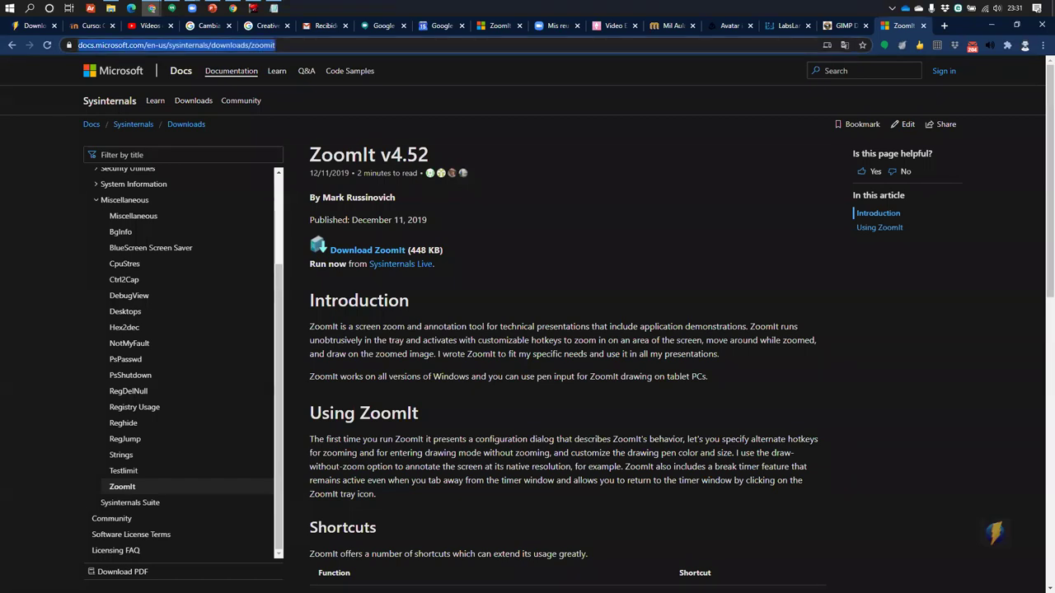
left_click(992, 25)
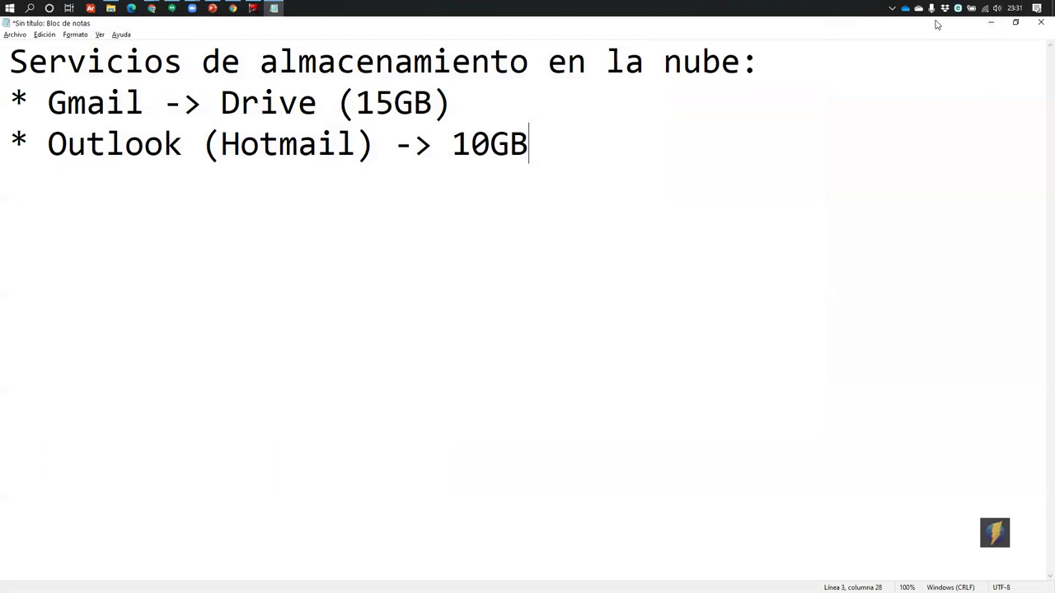
left_click(990, 22)
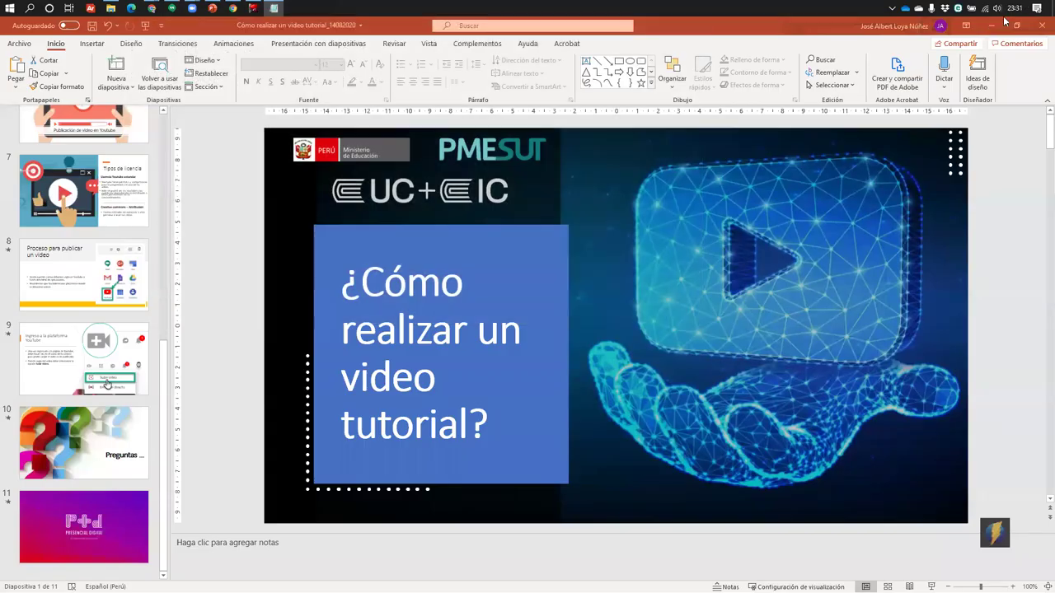
key("super+d")
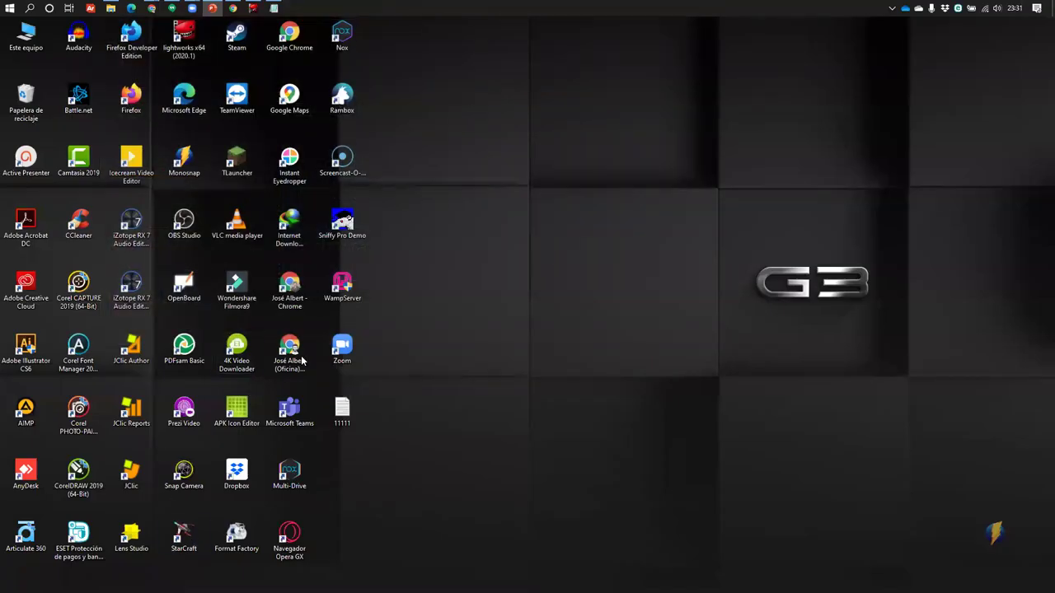
double_click(288, 285)
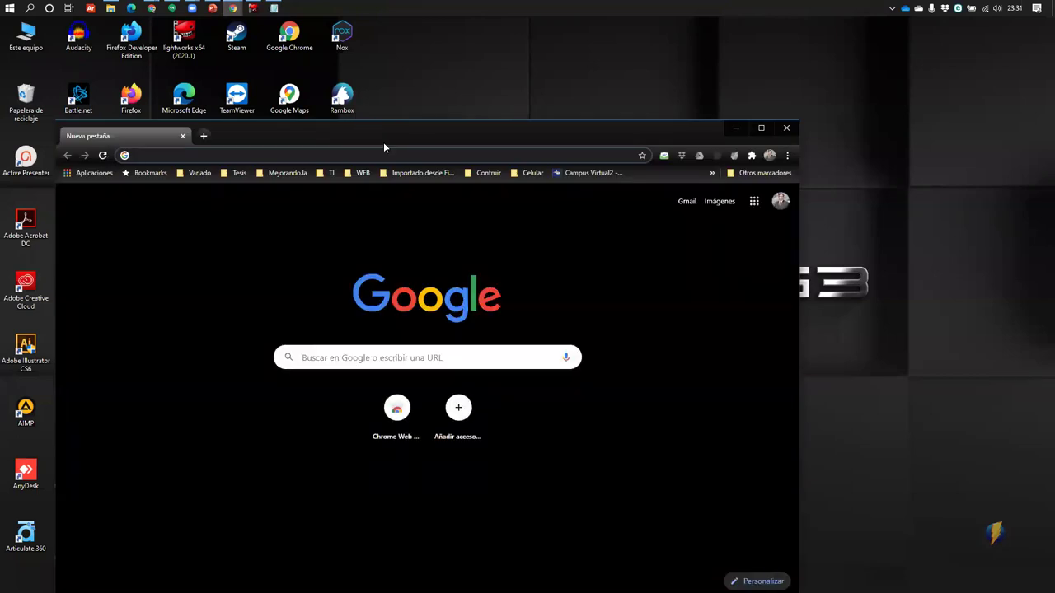
key("super+d")
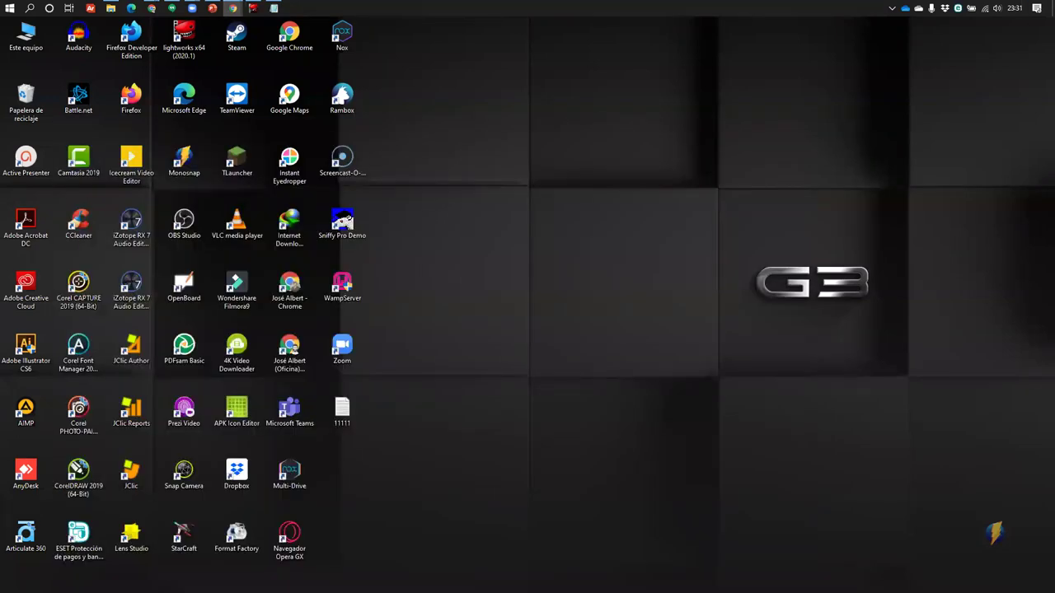
key("super+d")
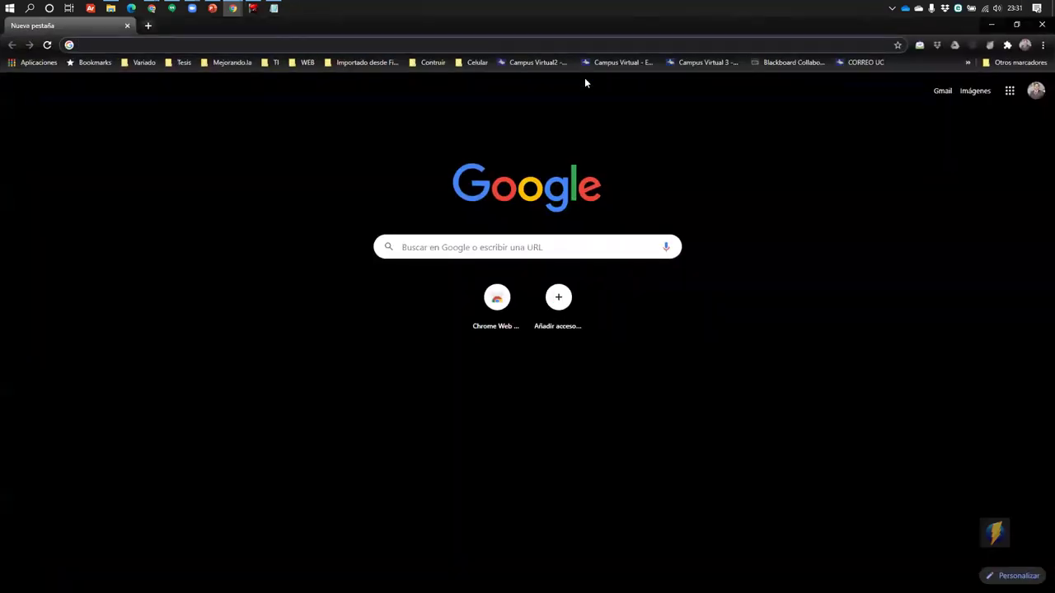
Go to Outlook and reach OneDrive's Mis archivos view showing 1,4 GB of 5 GB used
type("ou")
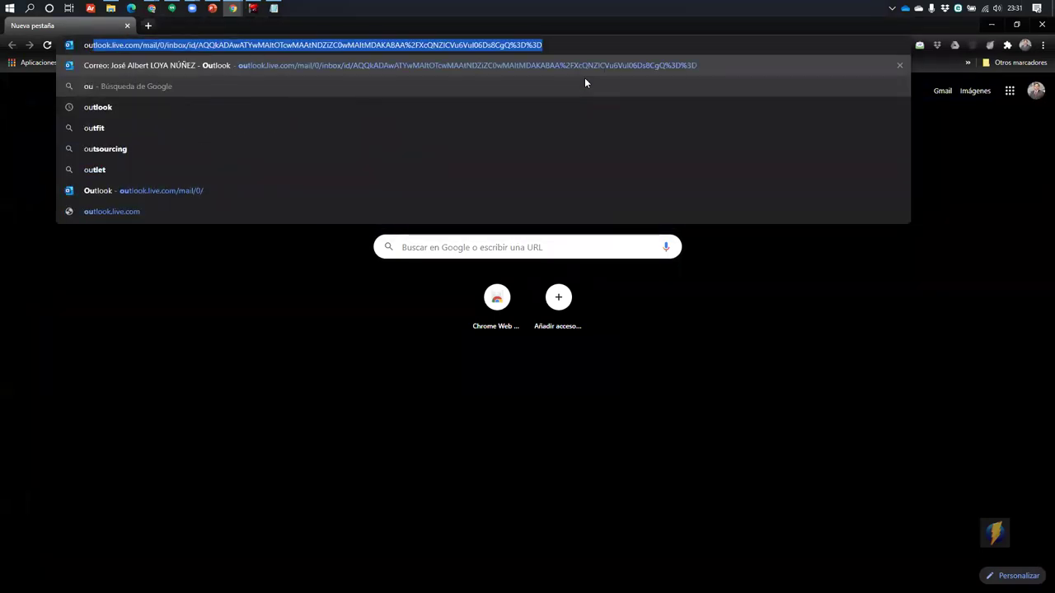
type("tlook")
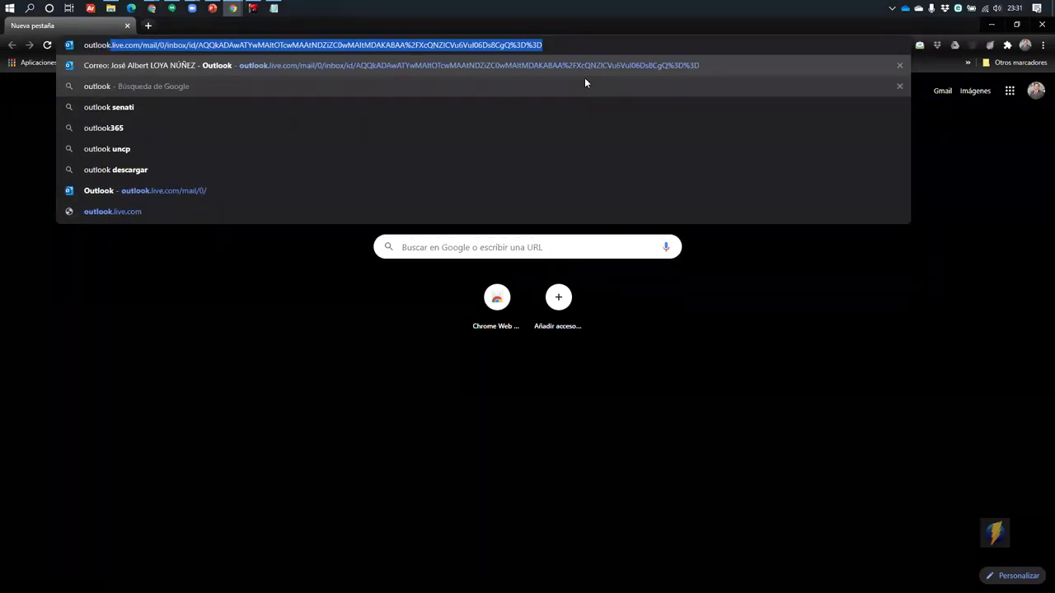
key("Return")
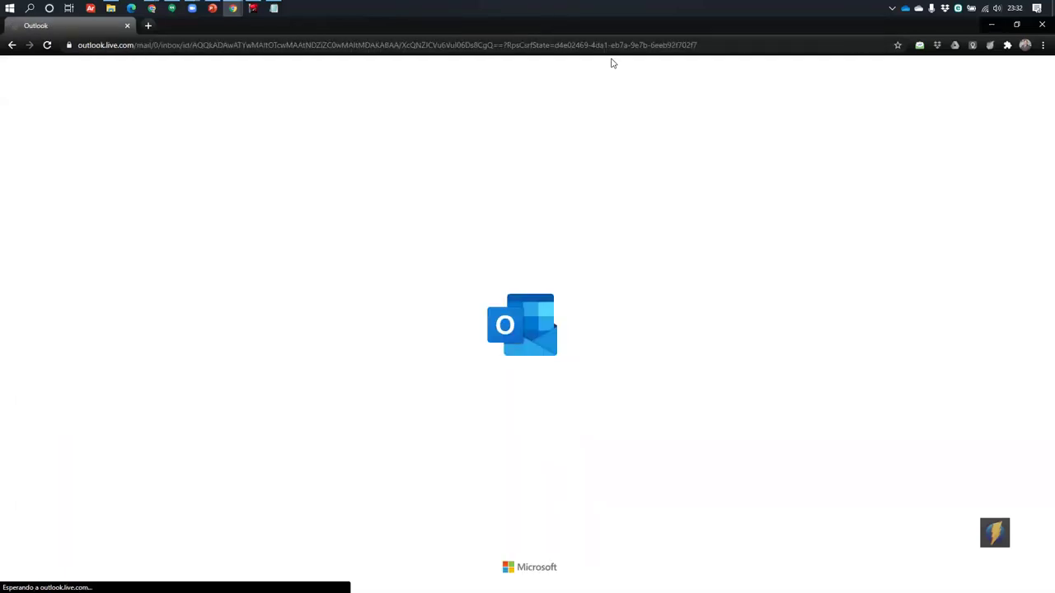
key("super+d")
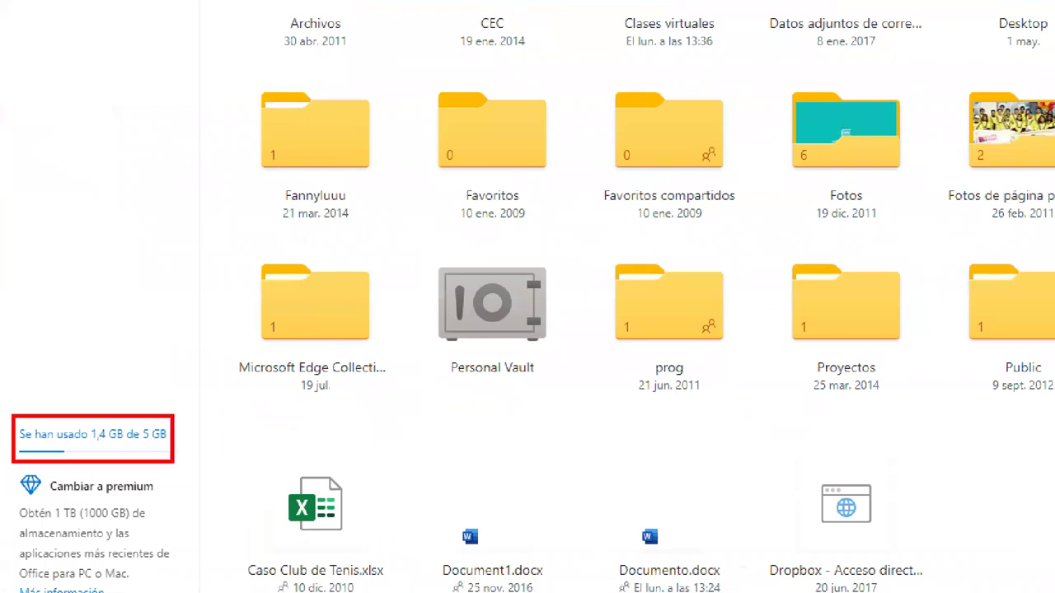
key("super+Tab")
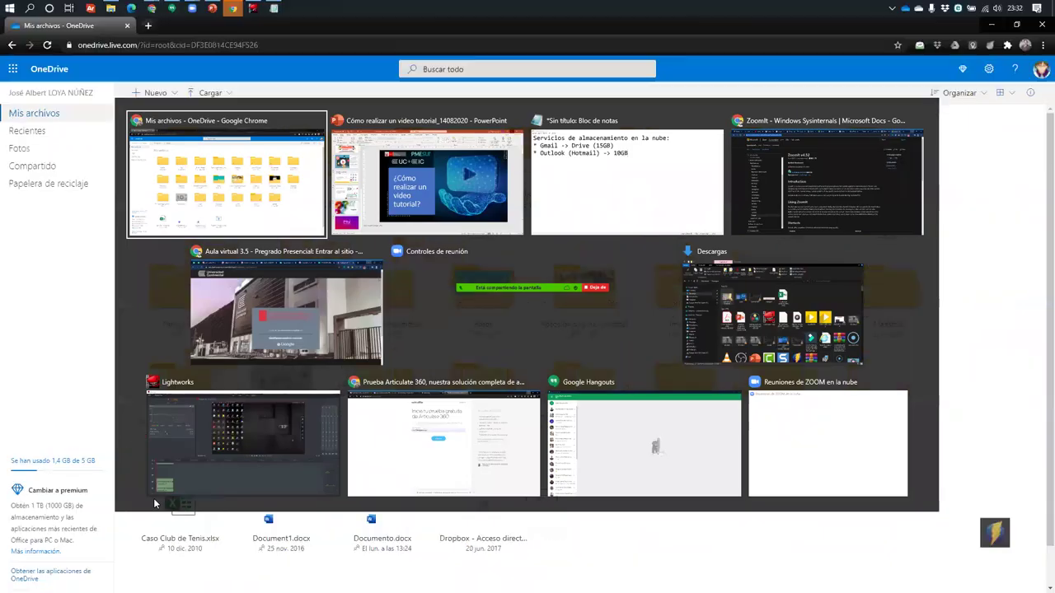
Back in Notepad, change the Outlook storage value from 10GB to 5GB
key("Right")
key("Right")
key("Return")
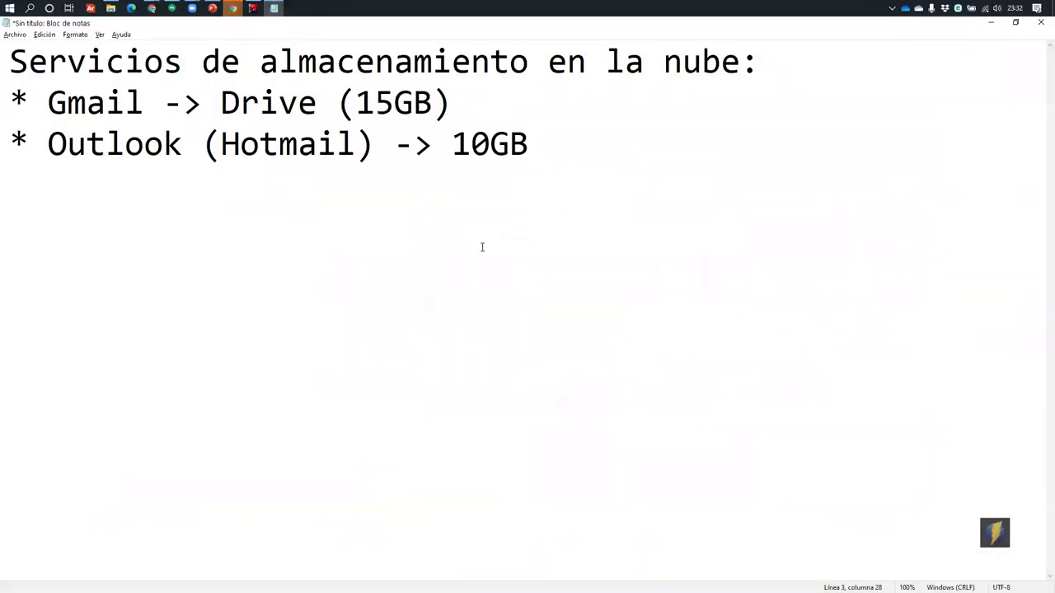
double_click(491, 148)
left_click(452, 149)
left_click_drag(528, 148, 413, 148)
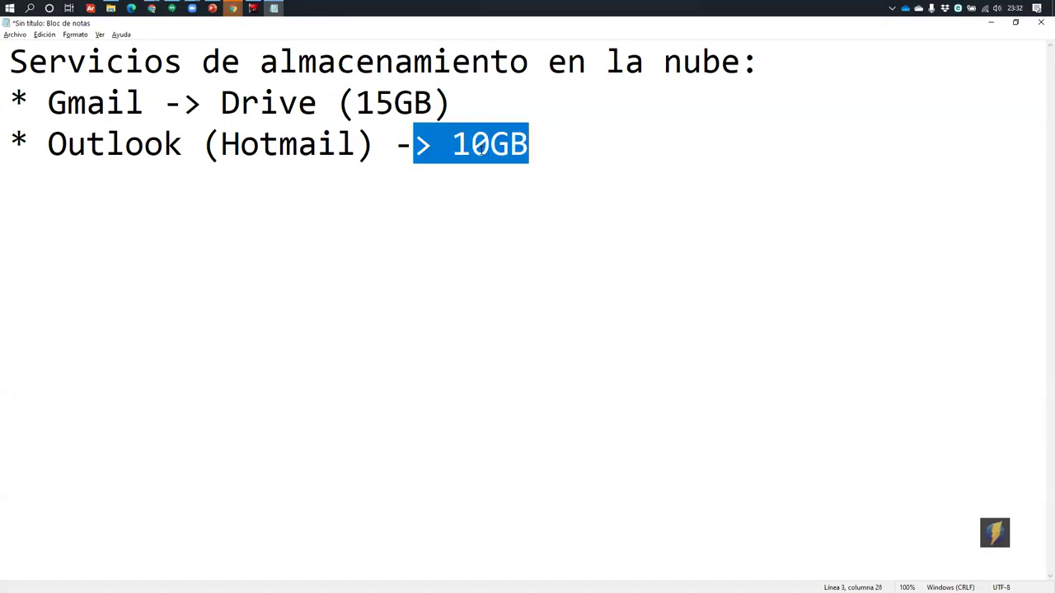
left_click(466, 147)
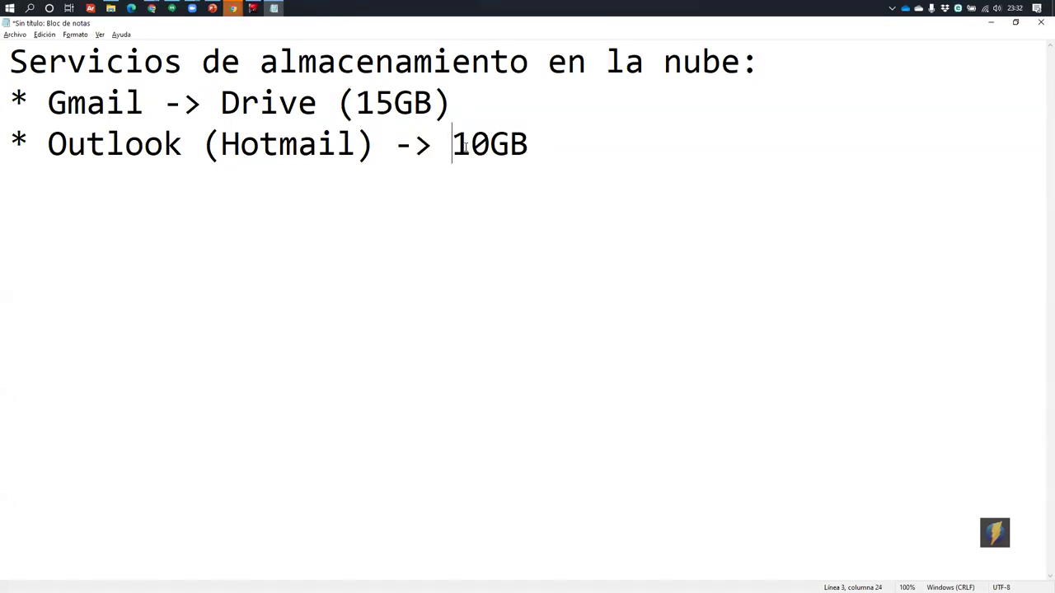
key("Delete")
key("Delete")
type("5")
Remove the parentheses around 15GB and tab both storage values into a column
key("Up")
key("BackSpace")
key("Left")
key("Left")
key("Left")
key("Left")
key("BackSpace")
key("BackSpace")
key("Tab")
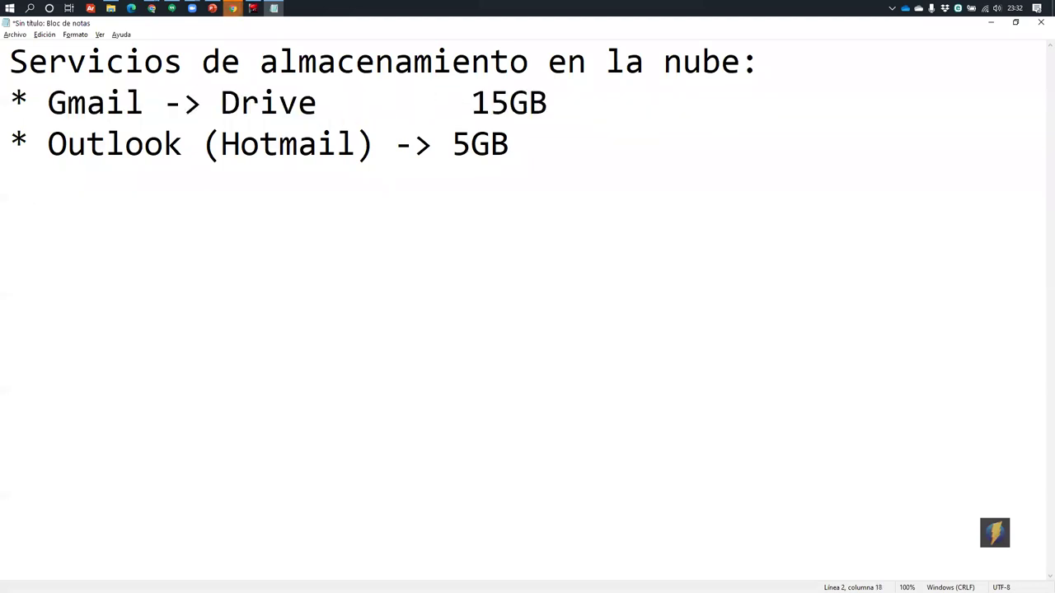
key("Down")
key("Right")
key("Right")
key("Right")
key("Right")
key("Right")
key("Right")
key("Right")
key("Tab")
Align the Gmail and Outlook arrows into one column with tabs
key("Up")
key("Up")
key("Left")
key("Left")
key("Down")
key("Left")
key("Left")
key("Left")
key("Left")
key("Left")
key("Left")
key("Left")
key("Left")
key("Tab")
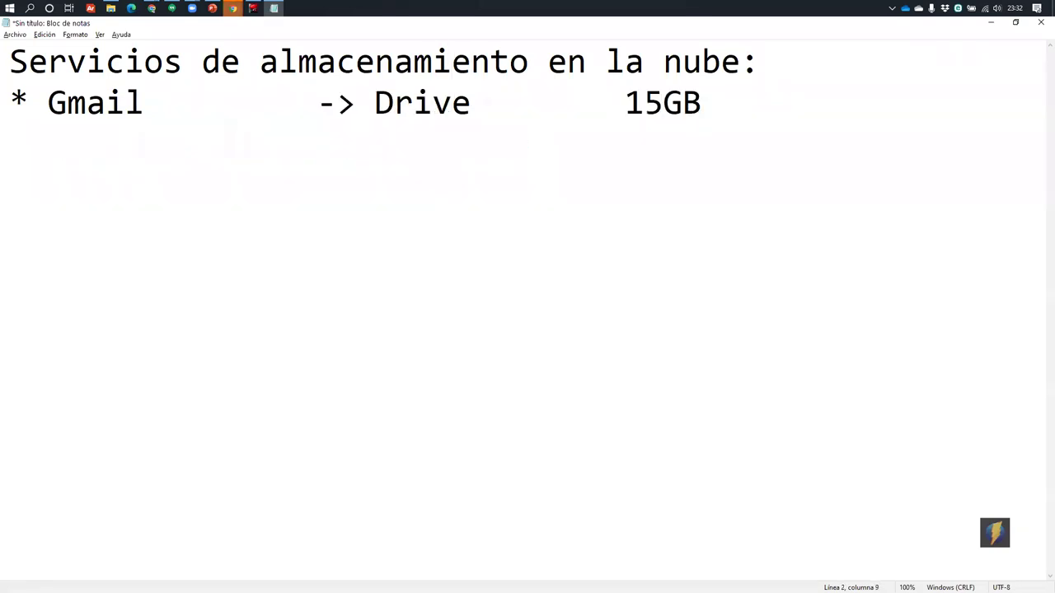
key("Tab")
key("Left")
key("Left")
key("Down")
key("Right")
key("Right")
key("Right")
key("Right")
key("Right")
key("Right")
key("Right")
key("Right")
key("Right")
key("Right")
key("Right")
key("Right")
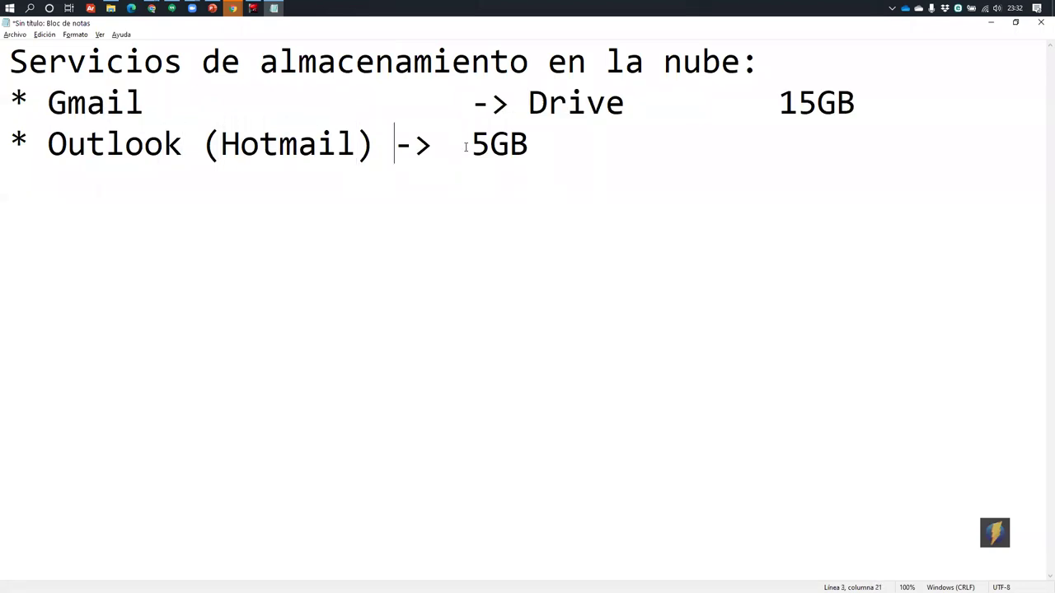
key("Tab")
key("Right")
key("Right")
key("Right")
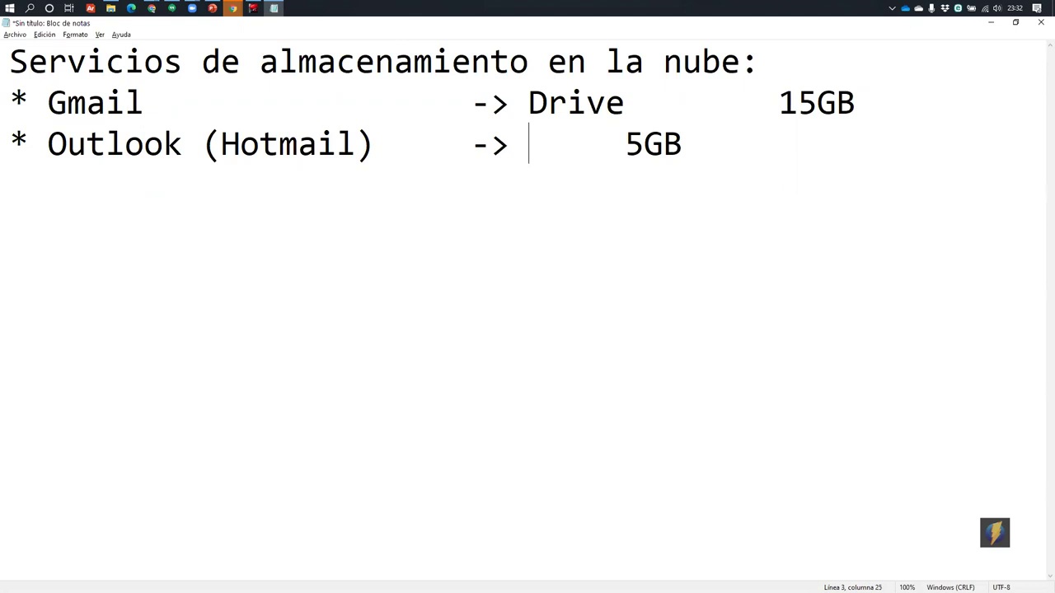
Name the Outlook service 'One Drive' and realign 15GB with the 5GB column
type("One")
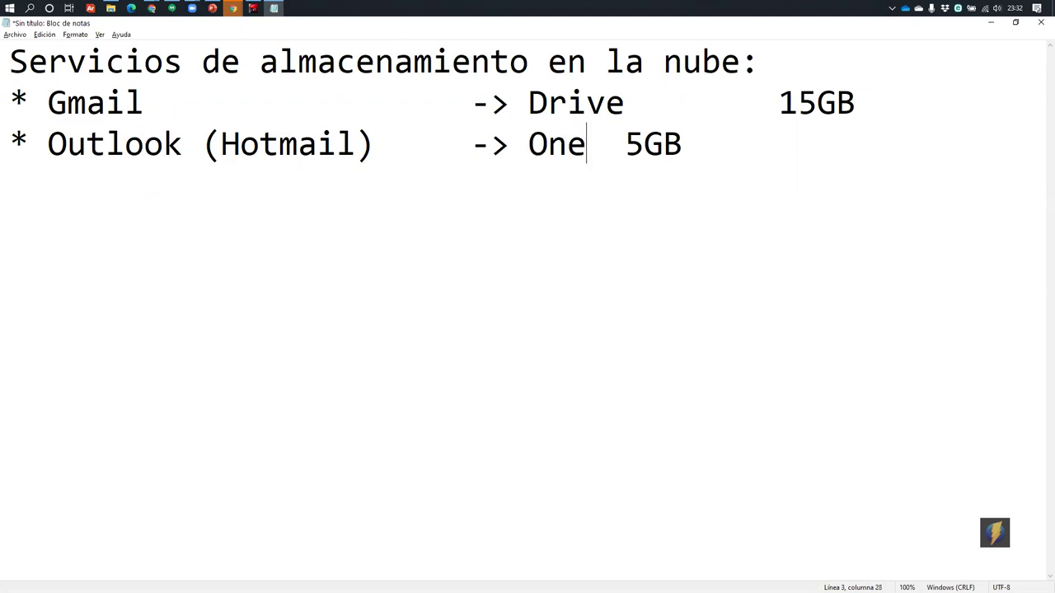
type(" Drive")
key("Up")
key("BackSpace")
key("Tab")
key("Down")
Add an aligned '* Dropbox -> 2GB' line, then switch to the browser
key("Return")
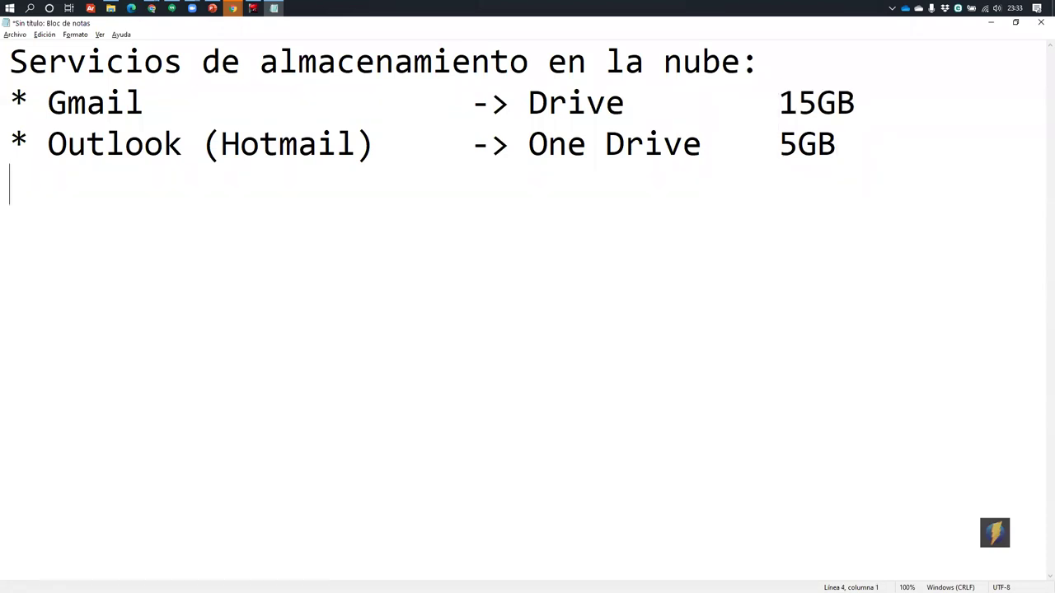
type("* Dri")
key("BackSpace")
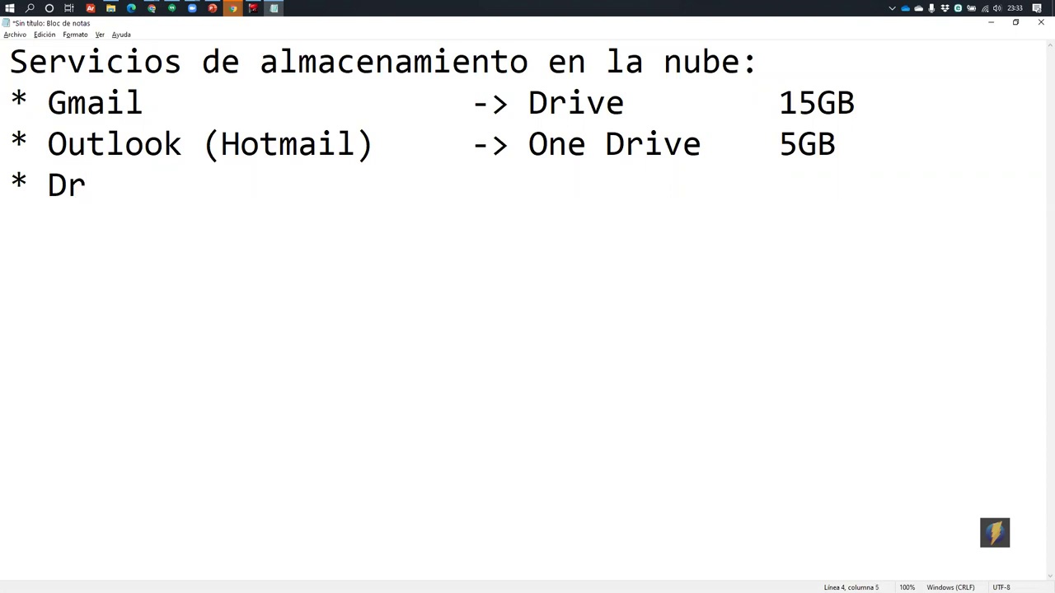
type("opbox")
key("Tab")
key("Tab")
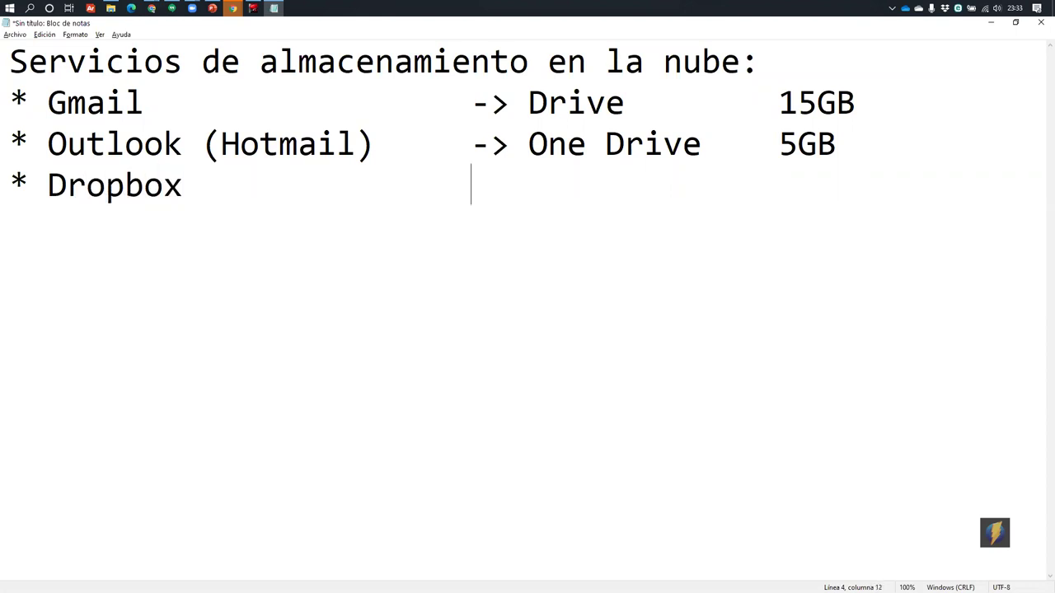
type("->")
key("Left")
key("Left")
key("Left")
key("Left")
key("Left")
key("Left")
key("Left")
key("Left")
key("Left")
key("Right")
key("End")
key("Tab")
key("Tab")
type("2GB")
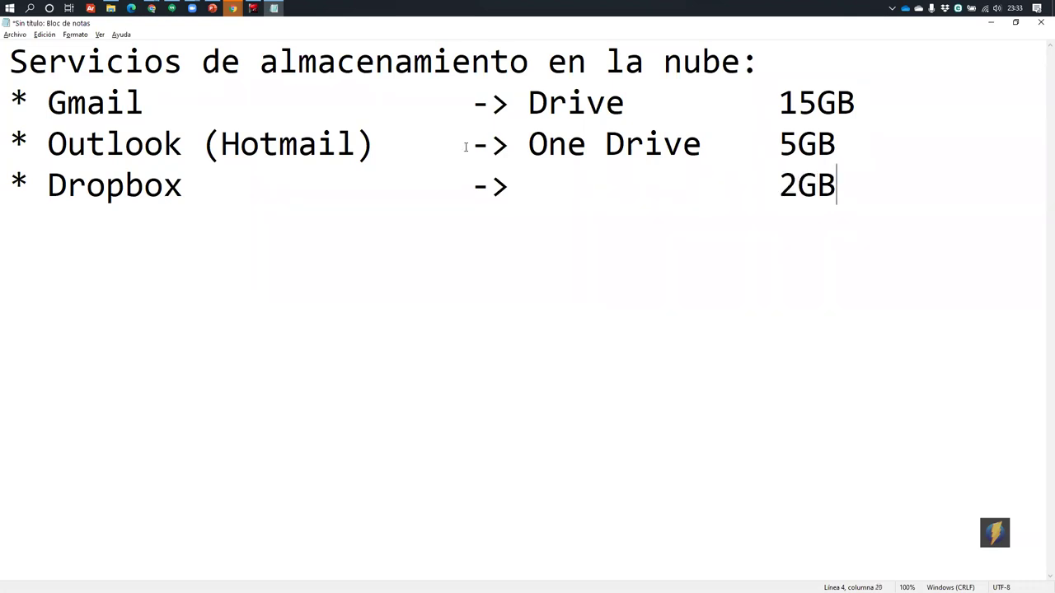
key("alt+Tab")
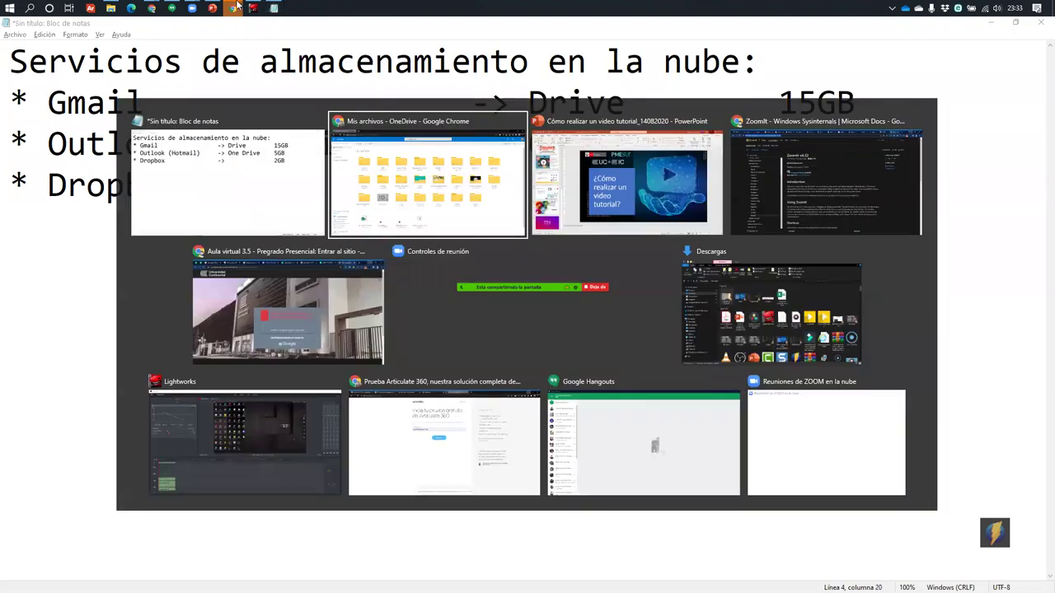
Search 'dropbox' in a new tab and open Dropbox's plans for individuals
left_click(149, 26)
type("dropbox")
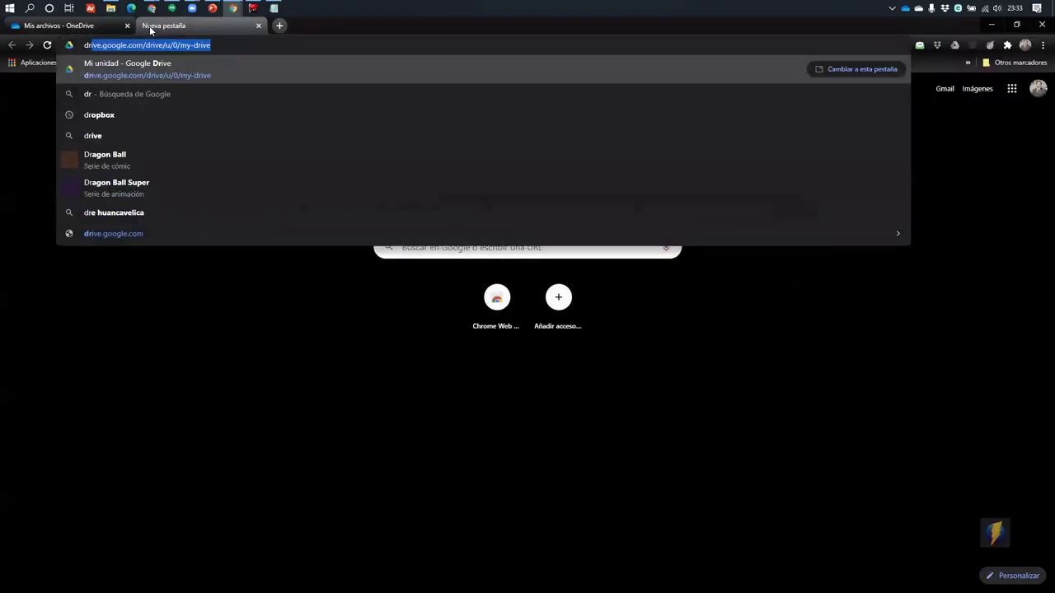
key("Return")
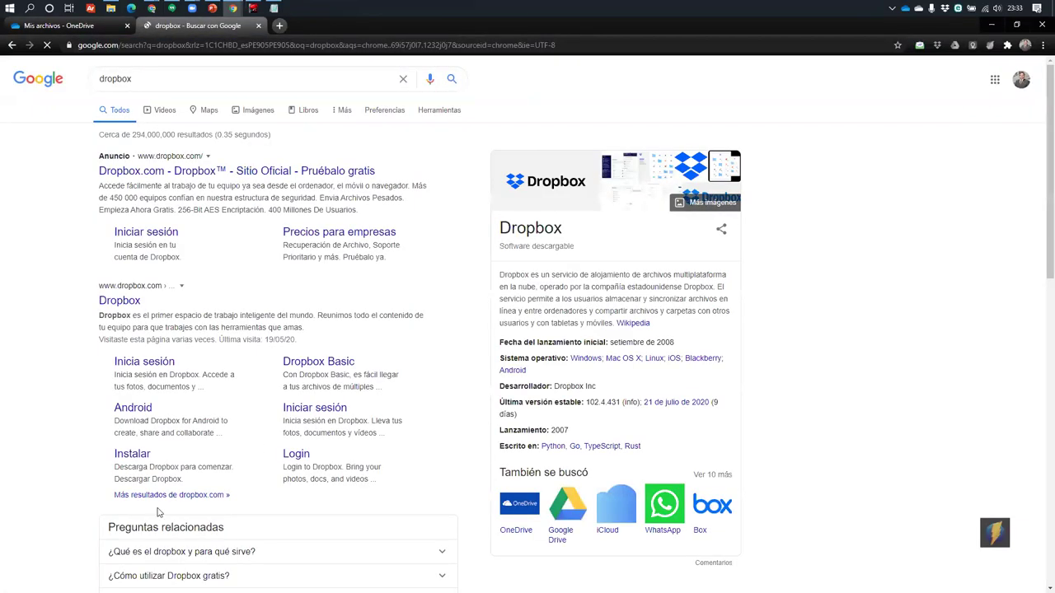
left_click(119, 299)
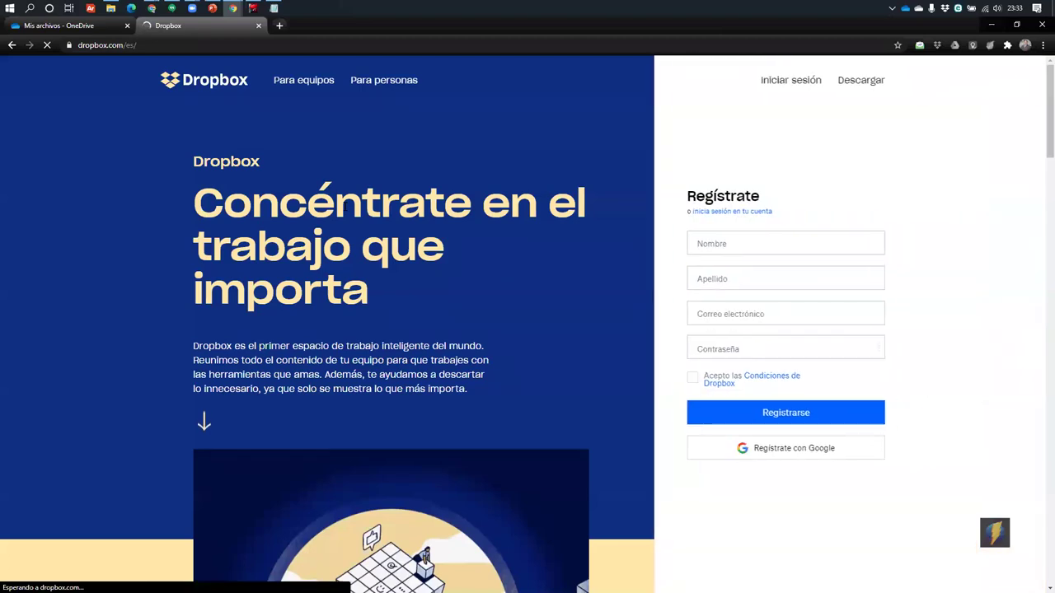
left_click(372, 88)
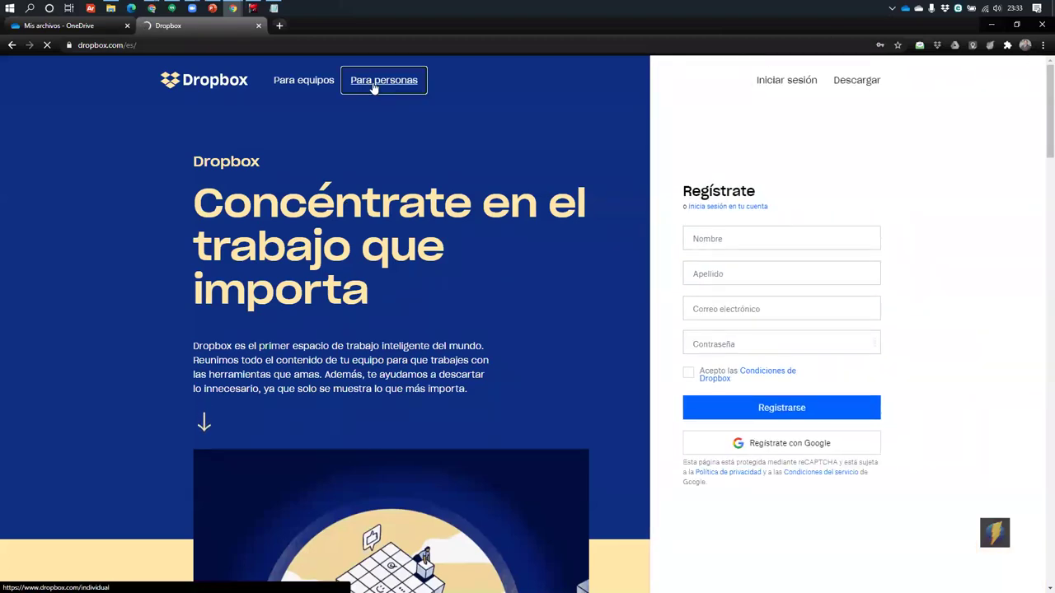
Highlight the Dropbox Basic heading offering 2 GB free, then return to the Notepad list
scroll(375, 335, "down", 10)
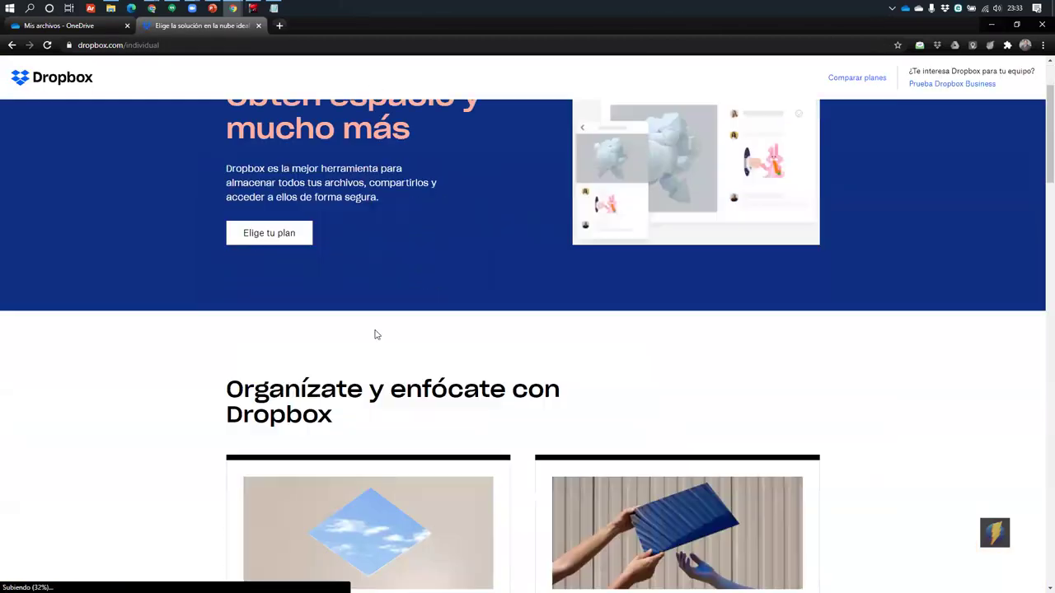
scroll(376, 335, "up", 3)
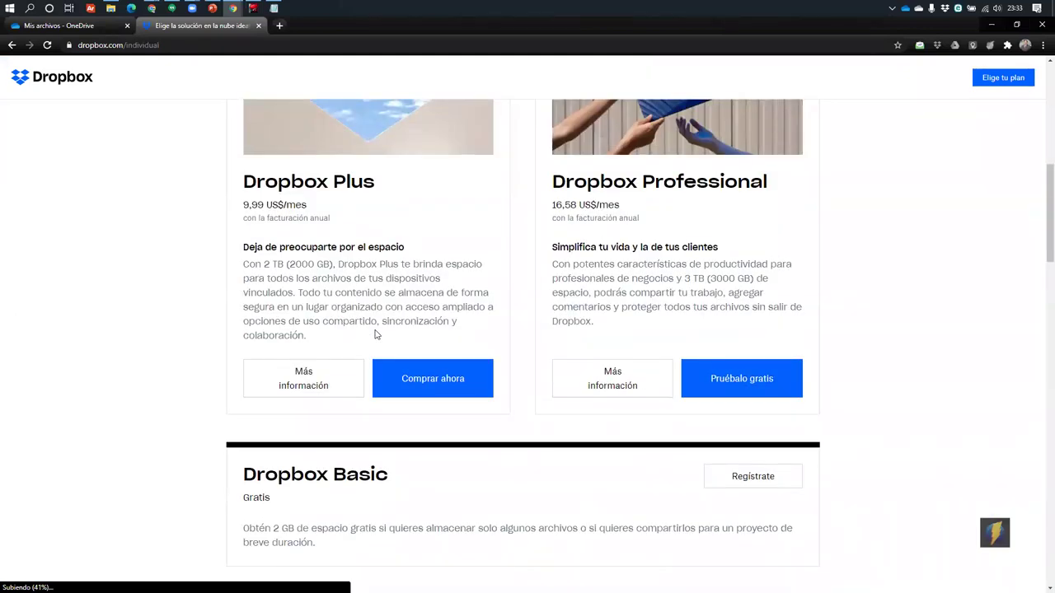
scroll(377, 331, "down", 3)
scroll(276, 320, "up", 1)
left_click_drag(249, 309, 689, 312)
left_click(220, 318)
left_click_drag(245, 262, 396, 262)
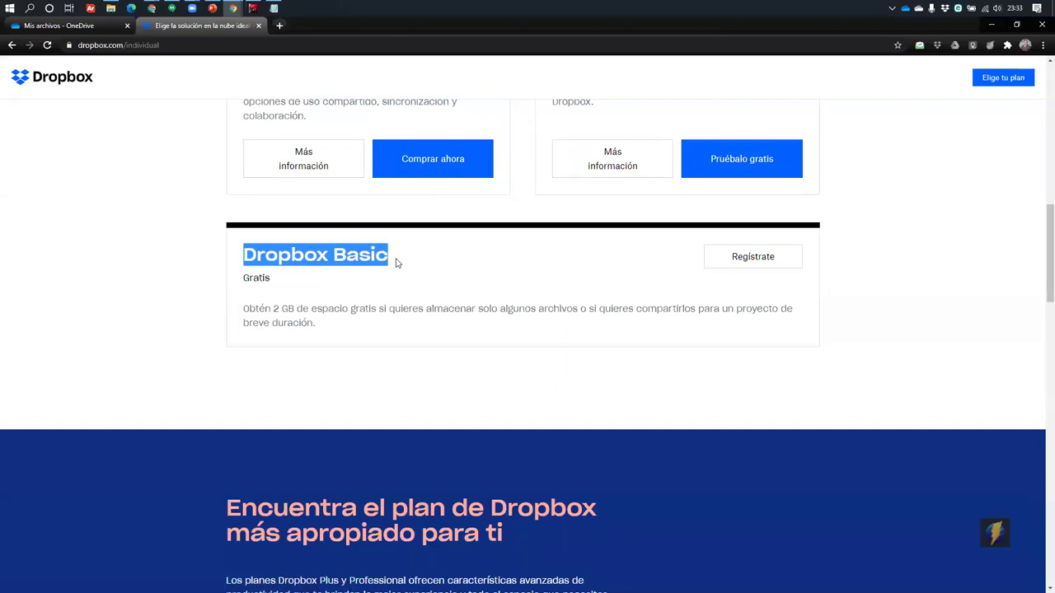
key("alt+Tab")
left_click(577, 208)
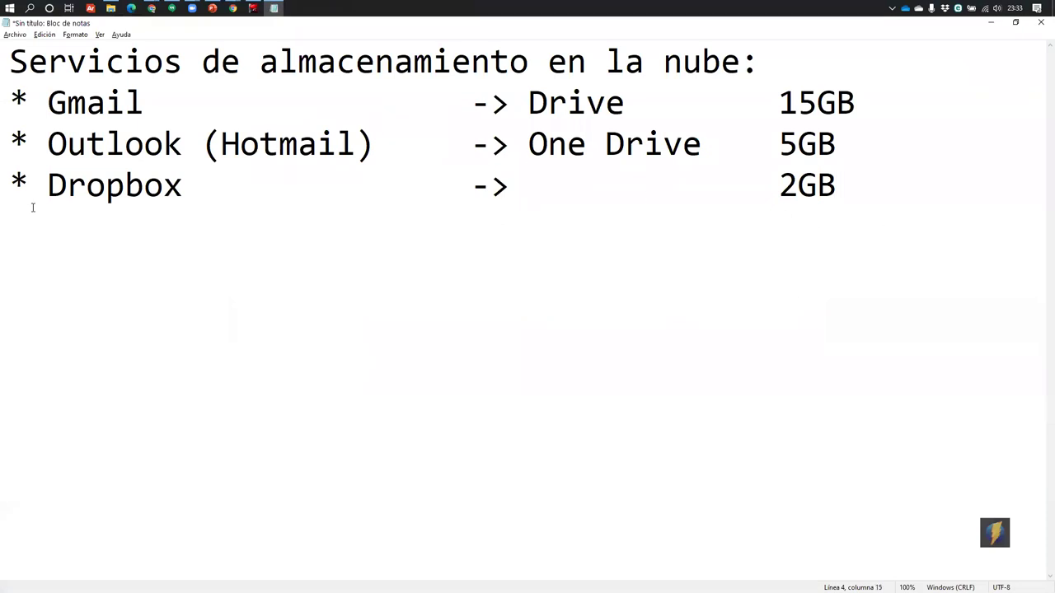
Highlight the Notepad Dropbox line and review the Dropbox plans page again
left_click_drag(11, 184, 945, 178)
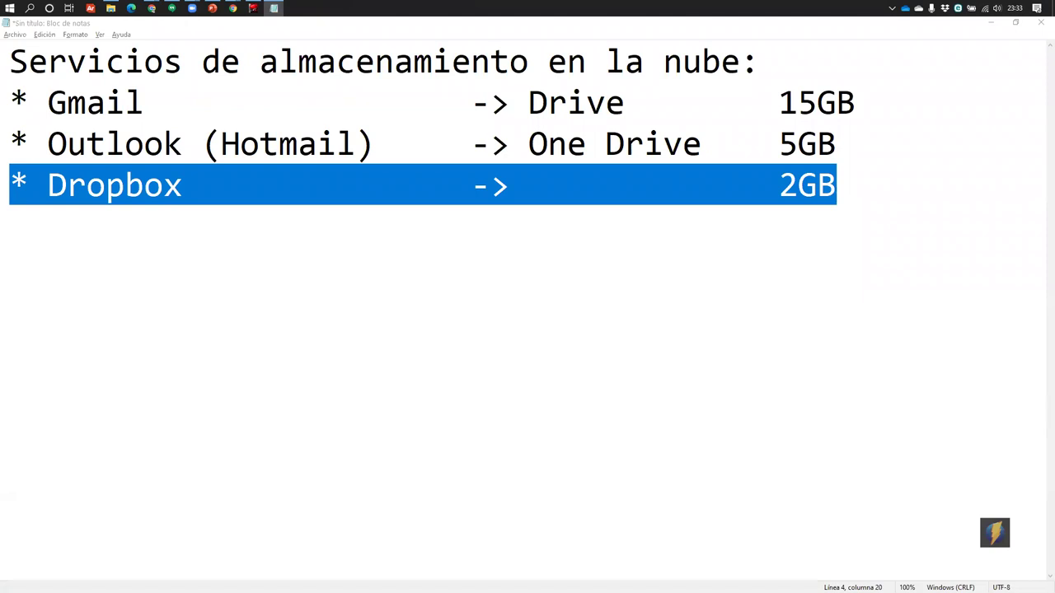
key("alt+Tab")
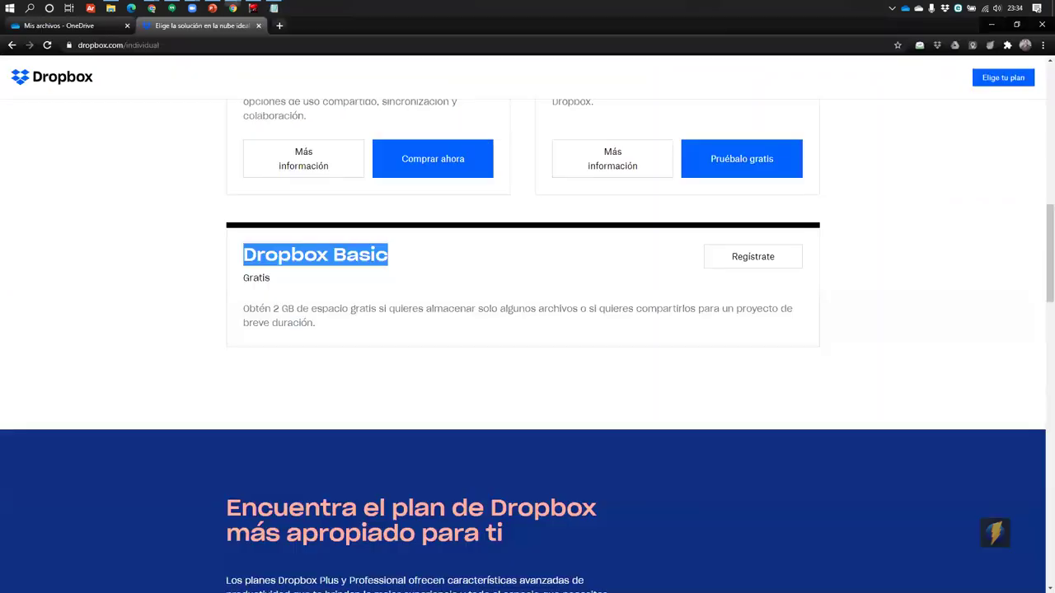
scroll(768, 295, "up", 1)
scroll(643, 283, "up", 6)
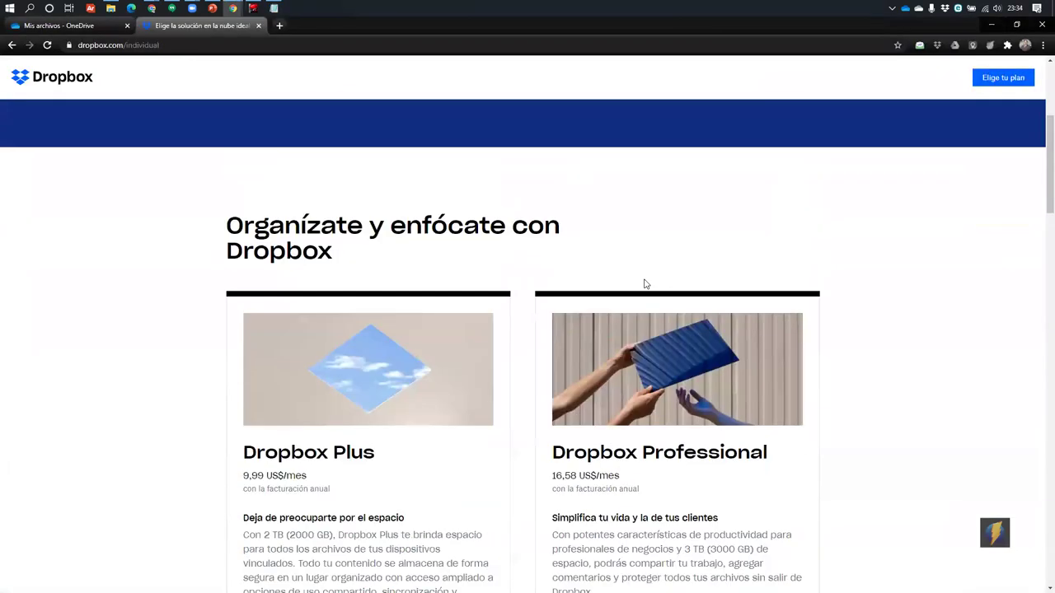
scroll(645, 285, "down", 4)
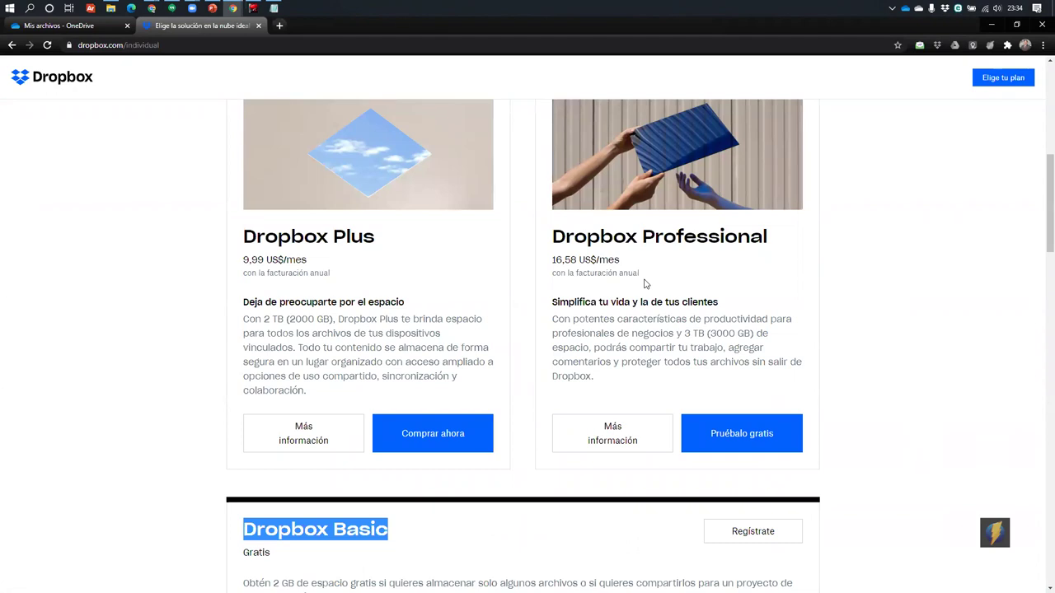
scroll(501, 469, "down", 3)
Re-highlight the Dropbox Basic heading, then load the main Dropbox homepage and return to Notepad
left_click(392, 329)
left_click_drag(415, 318, 244, 311)
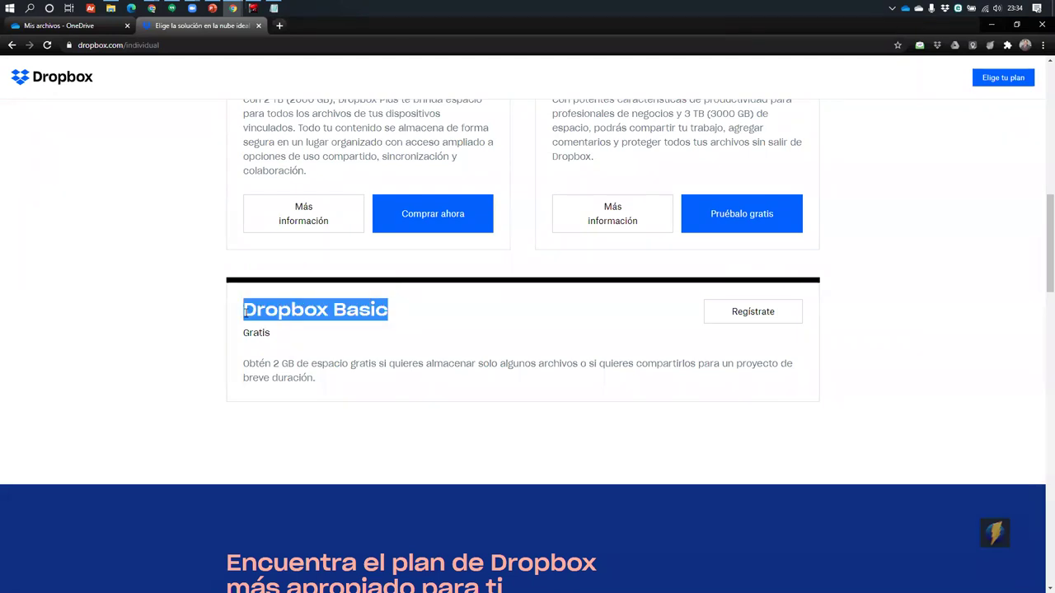
scroll(733, 149, "up", 4)
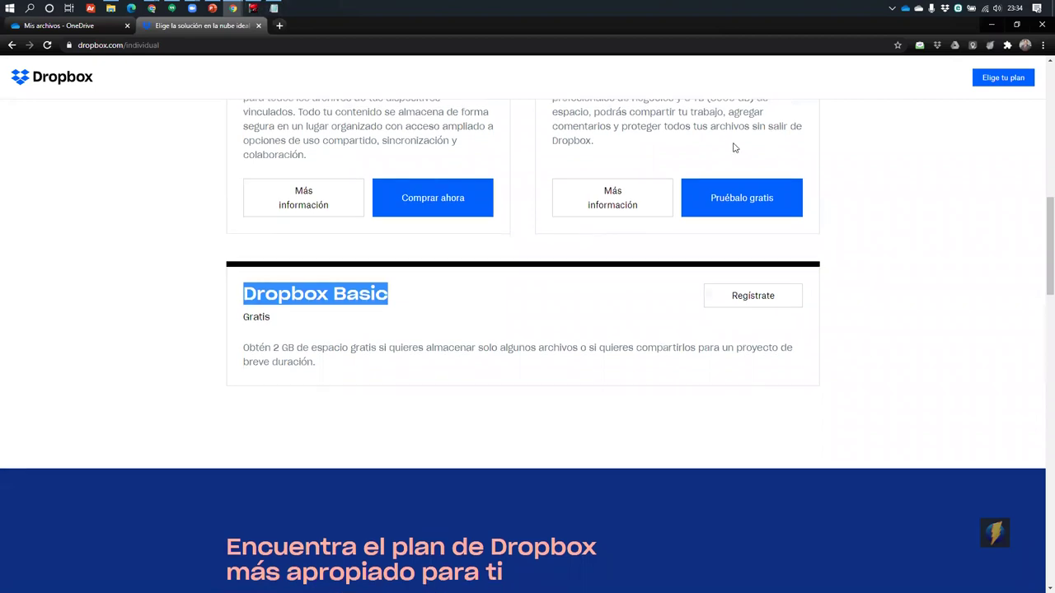
scroll(840, 132, "up", 5)
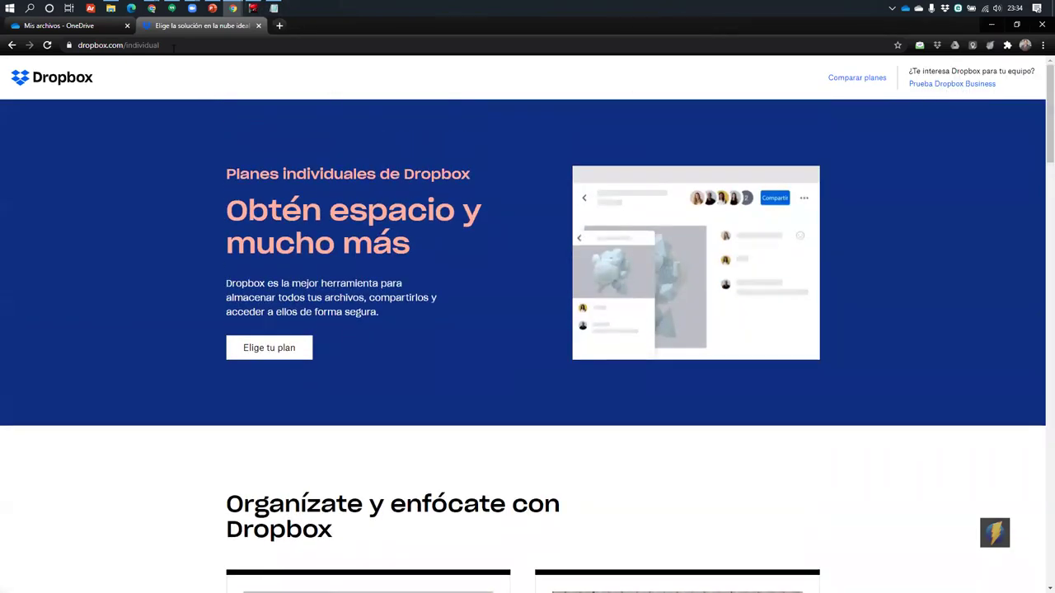
left_click(51, 76)
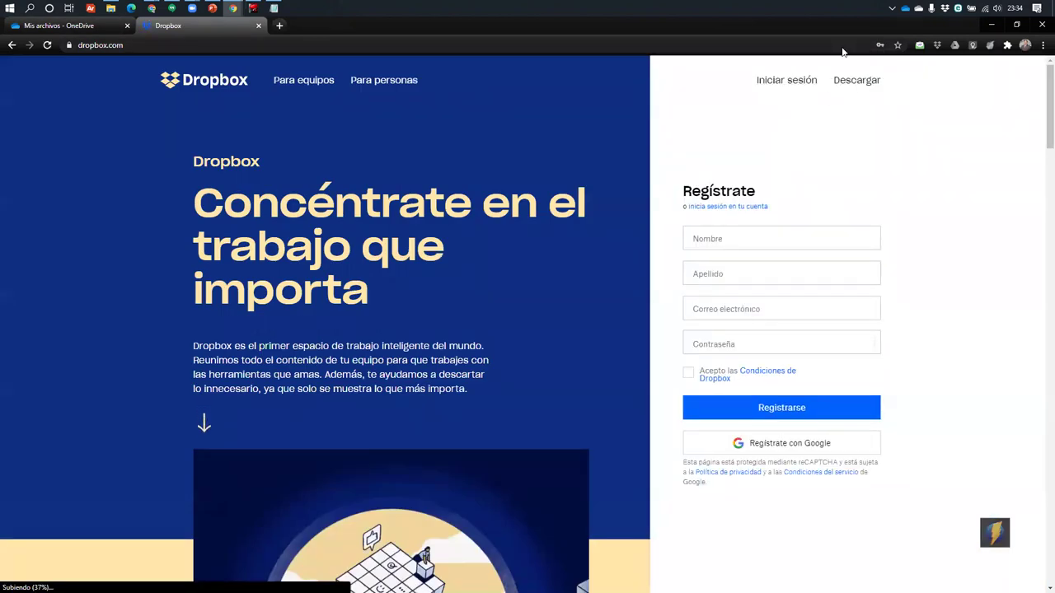
key("alt+Tab")
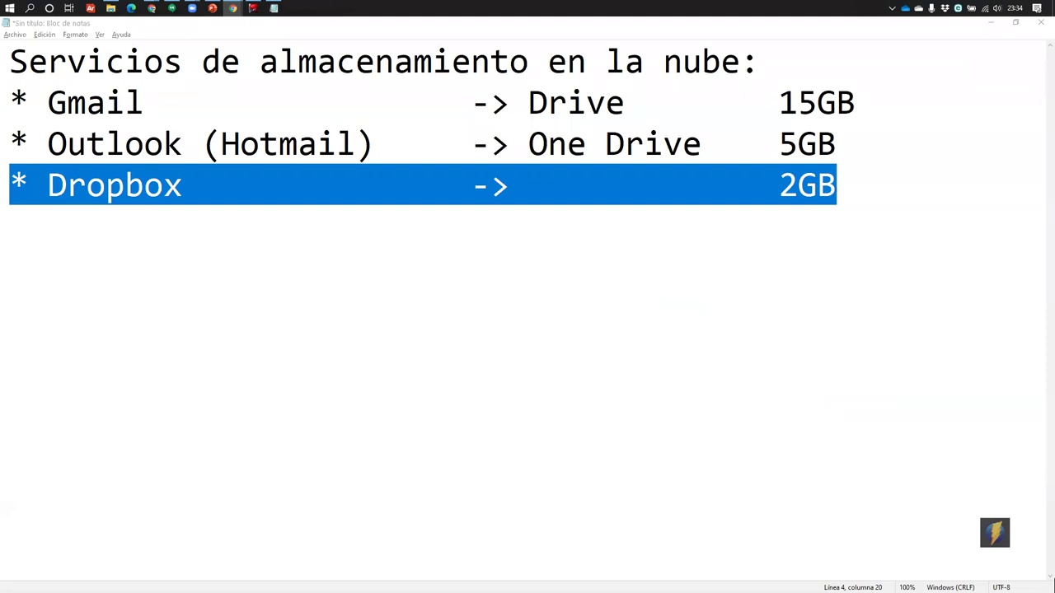
Add a tab-aligned fourth line '* Mega -> 25GB', then switch to Chrome
left_click(858, 182)
key("Return")
type("* ")
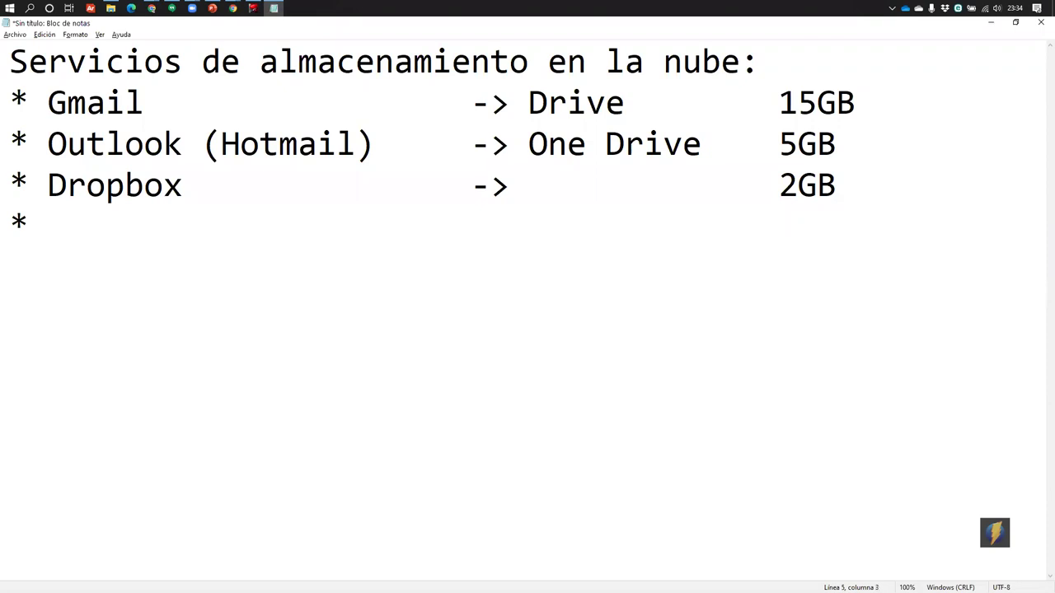
type("Mega")
key("Tab")
key("Tab")
key("Tab")
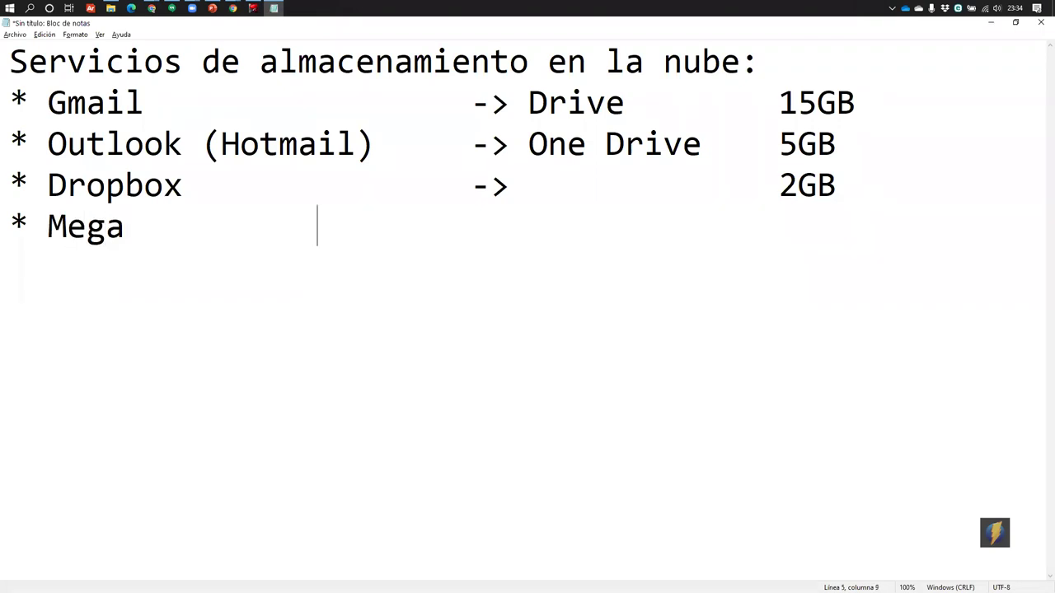
type("->")
key("Tab")
key("Tab")
type("25")
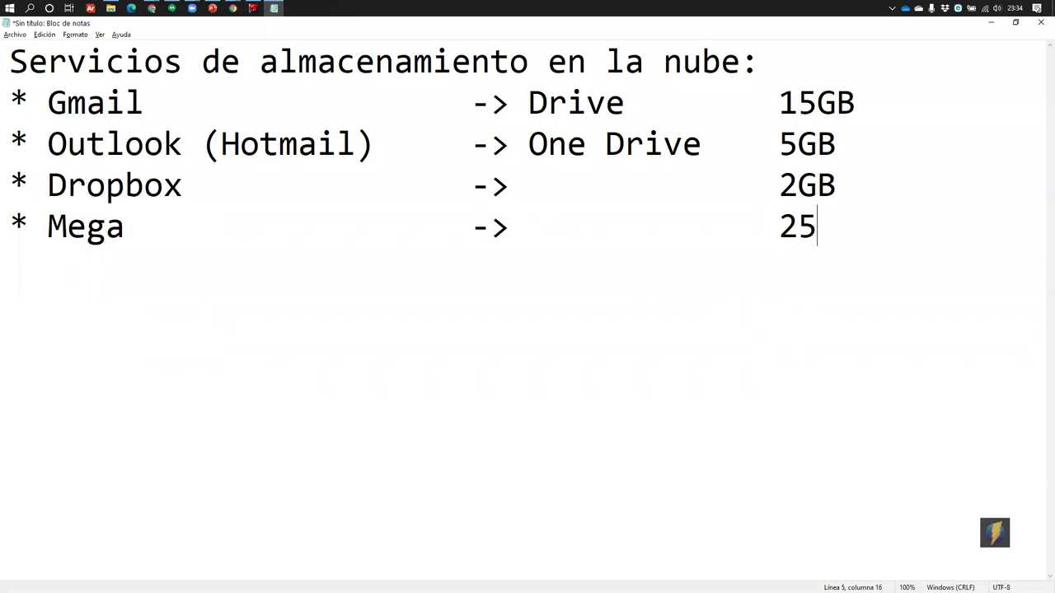
type("GB")
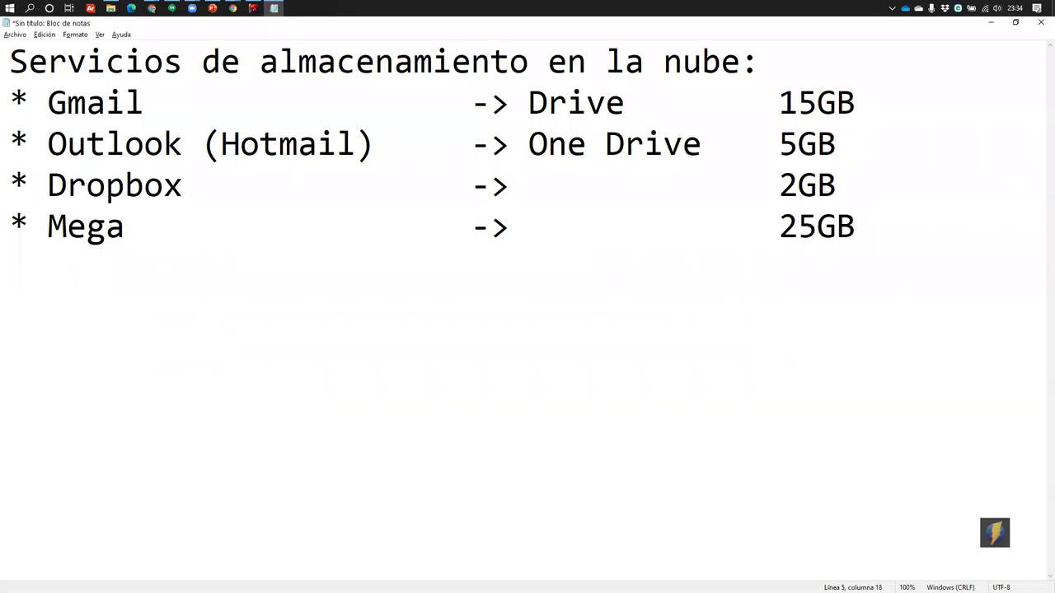
key("alt+Tab")
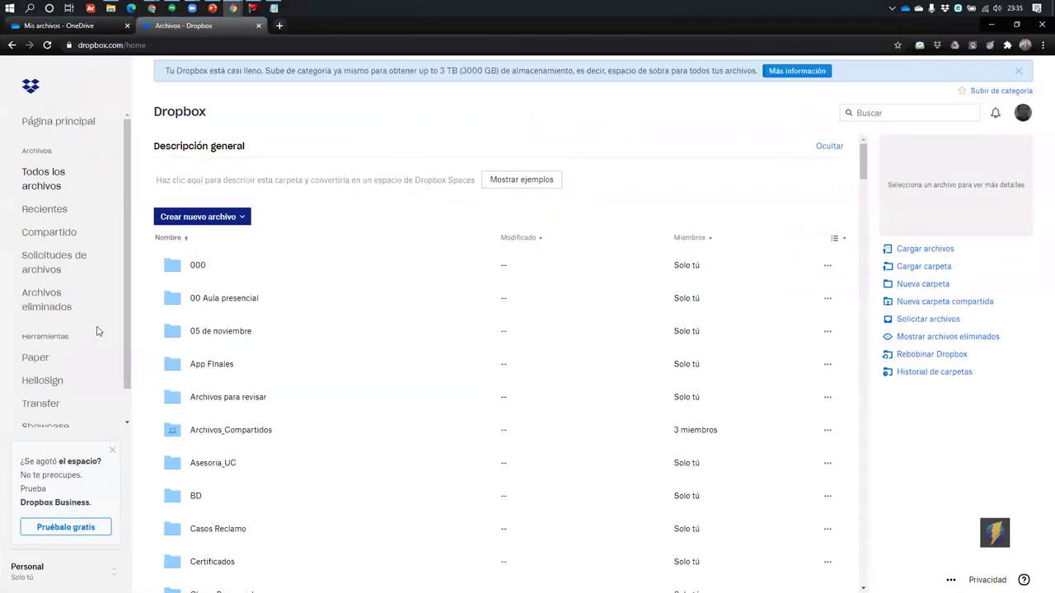
Check the Dropbox account menu's storage usage and glance at the upgrade plans page
scroll(106, 366, "down", 1)
scroll(248, 388, "down", 10)
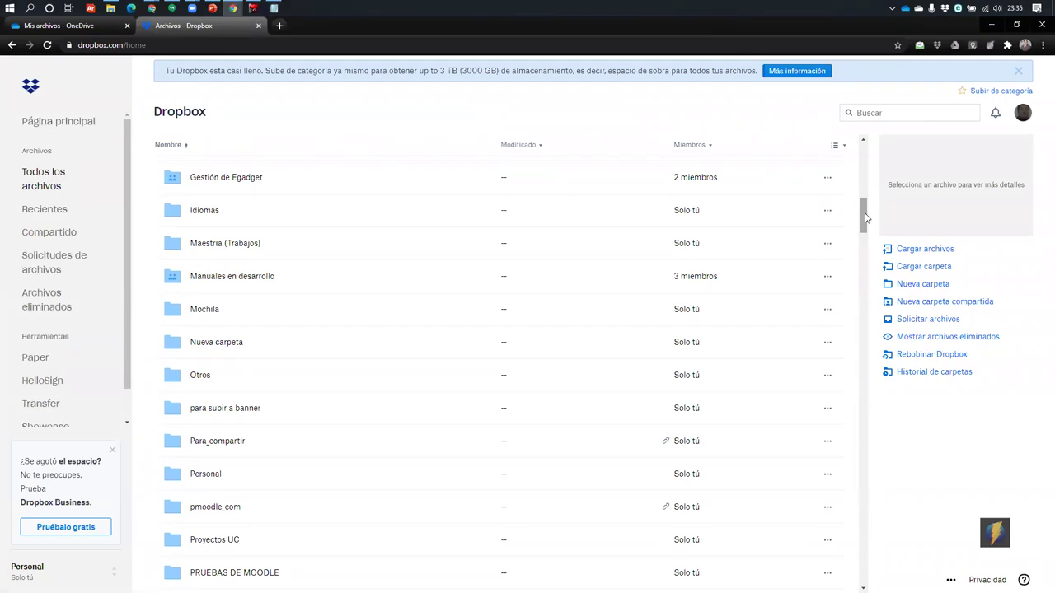
scroll(865, 171, "up", 1)
scroll(864, 165, "up", 8)
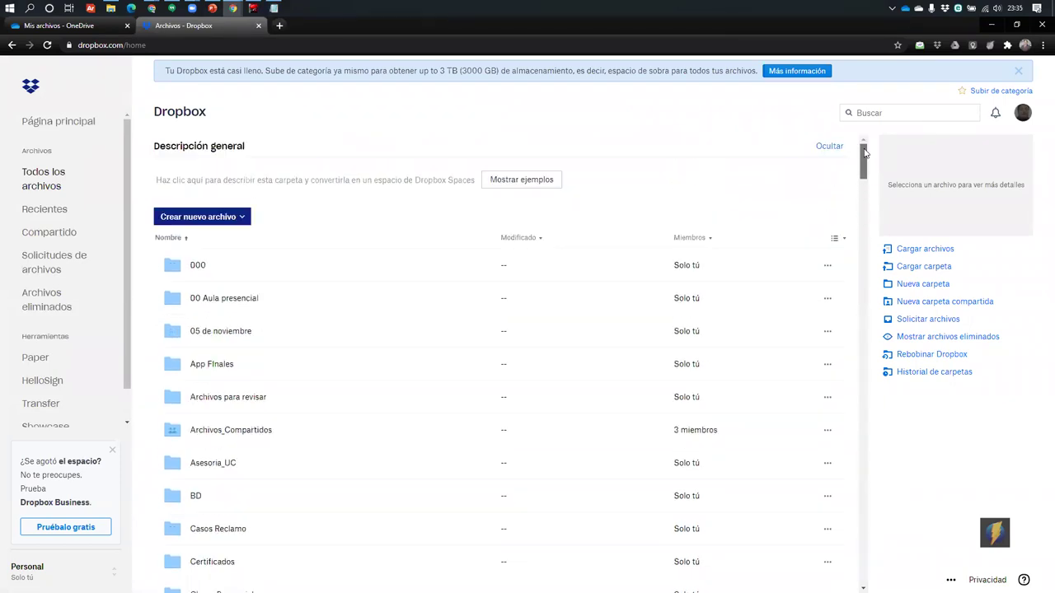
left_click(1022, 113)
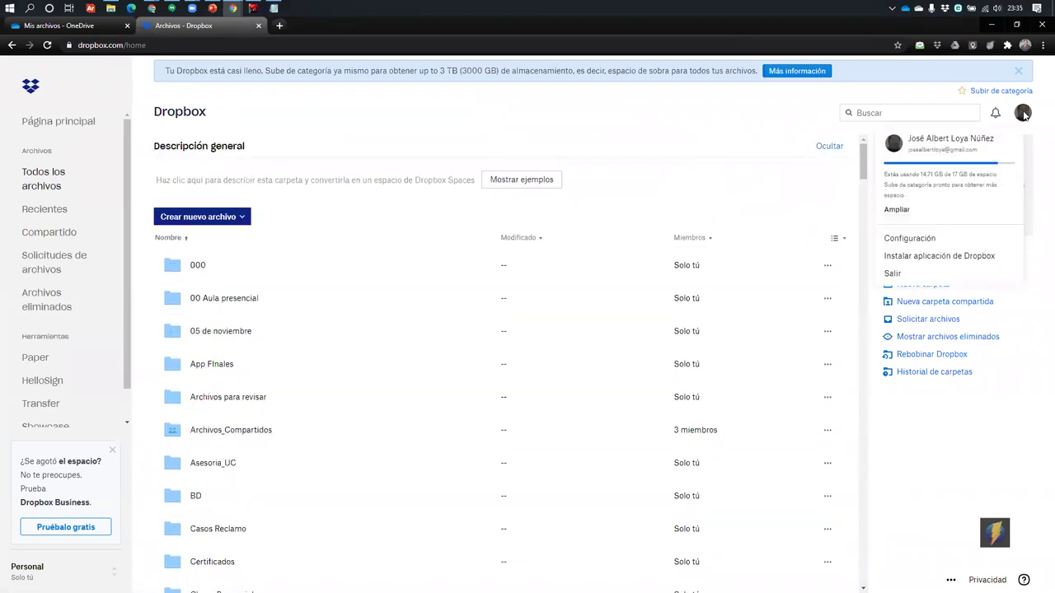
left_click(900, 210)
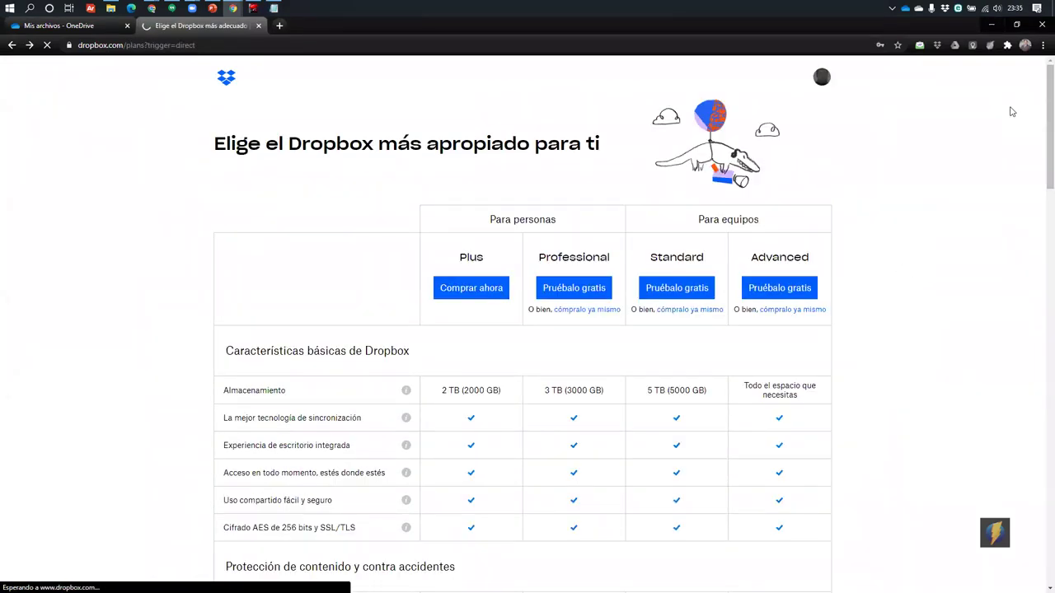
key("alt+Left")
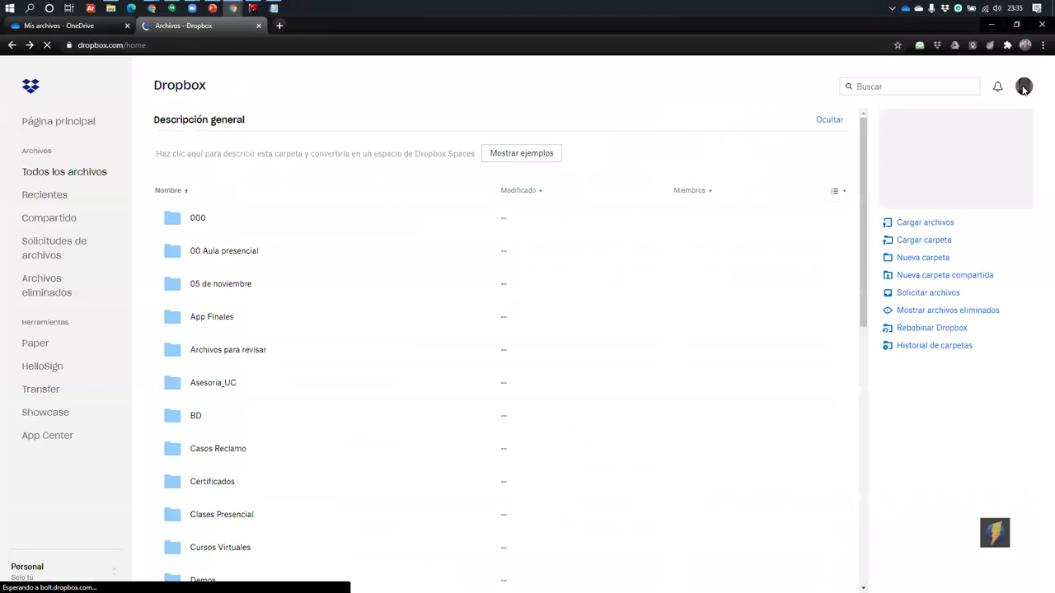
Open Dropbox account settings and its Plan page showing 14.71 GB of 17 GB used
left_click(1023, 112)
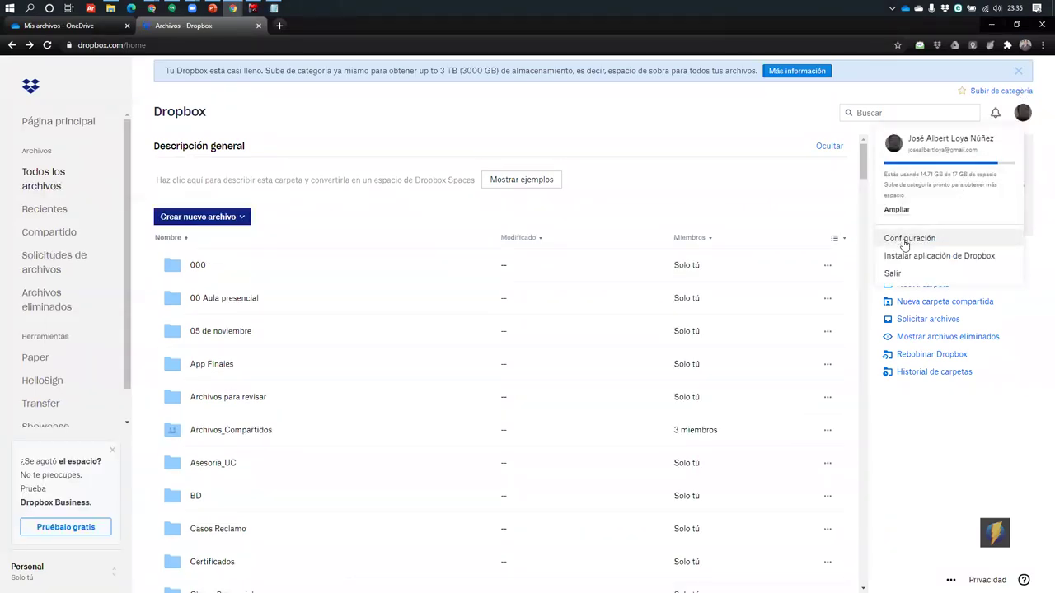
left_click(905, 241)
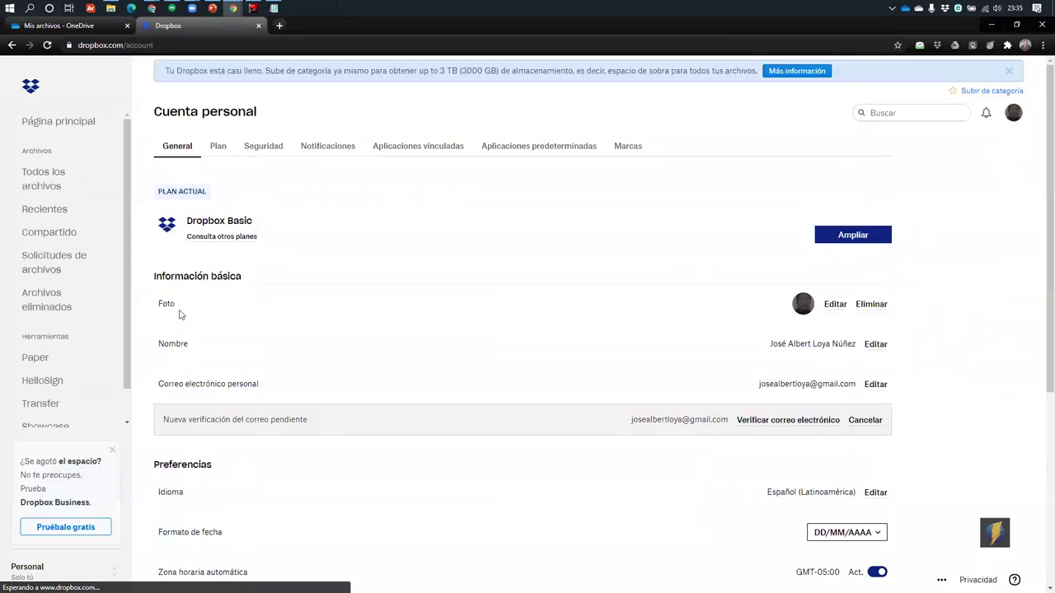
scroll(181, 306, "down", 4)
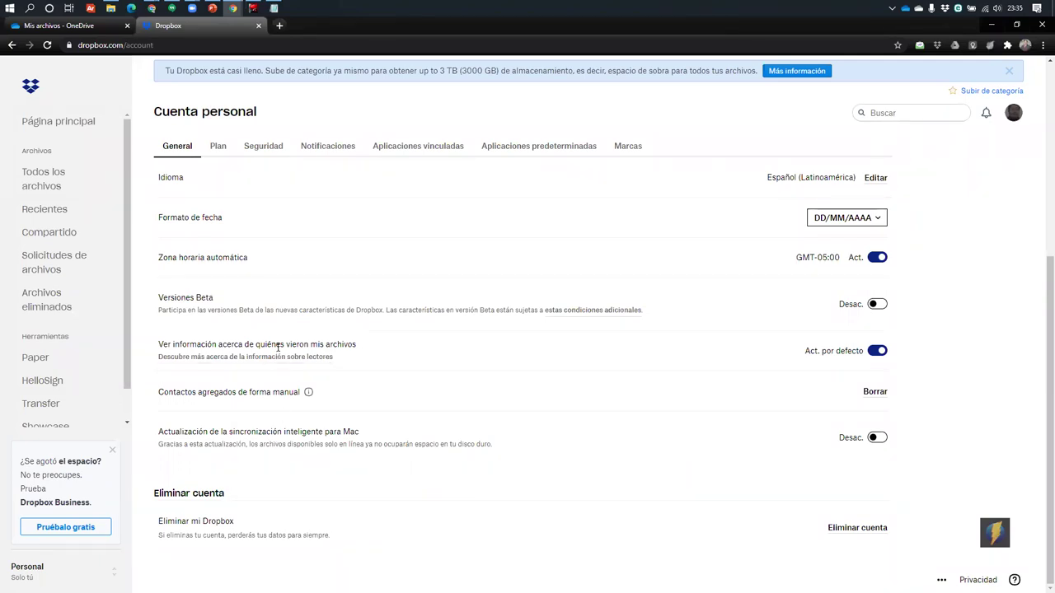
scroll(185, 293, "up", 1)
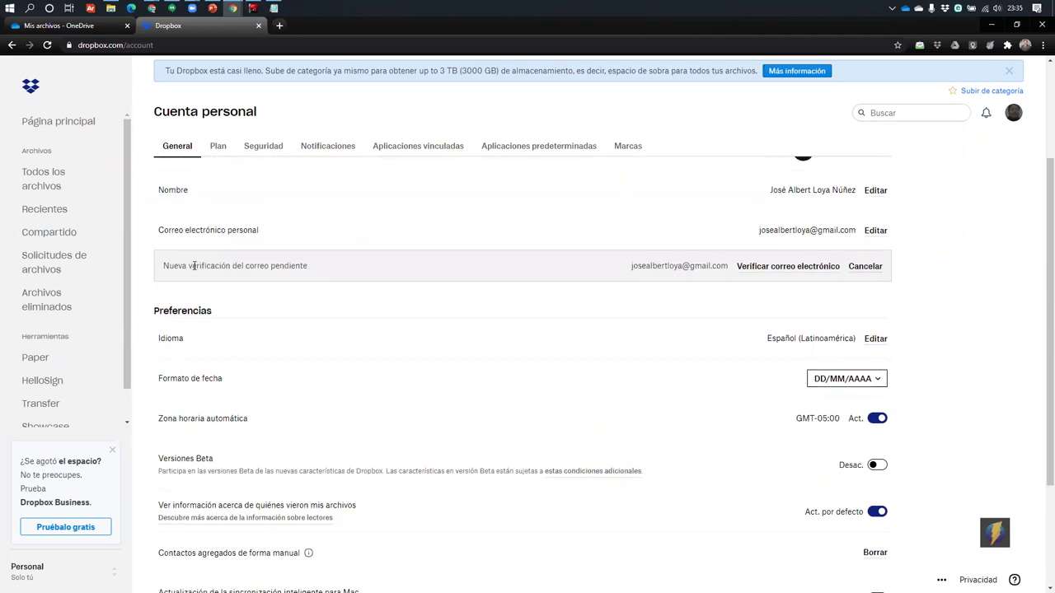
scroll(665, 282, "up", 2)
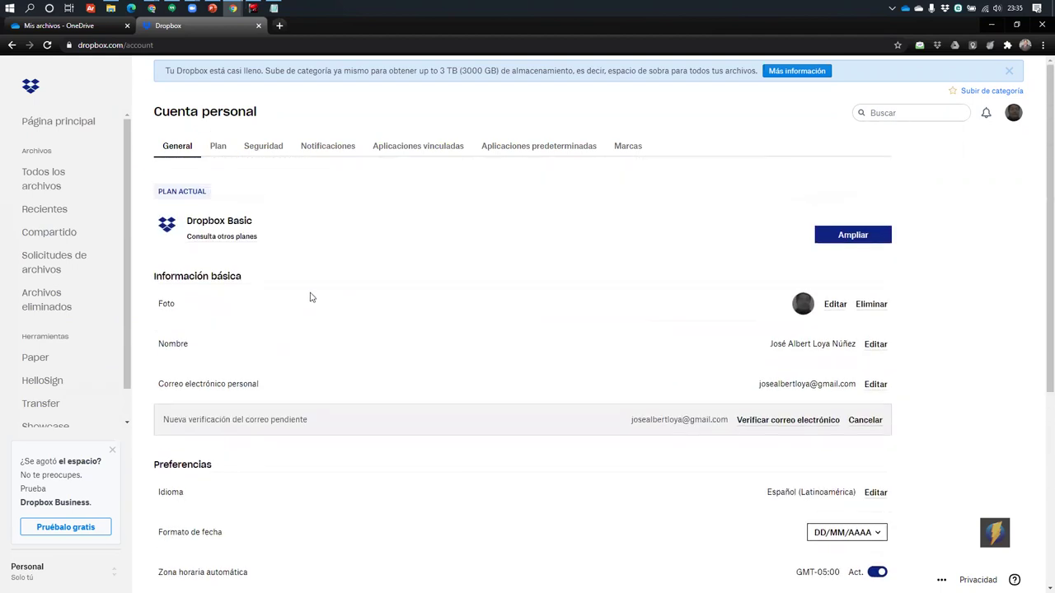
left_click(234, 146)
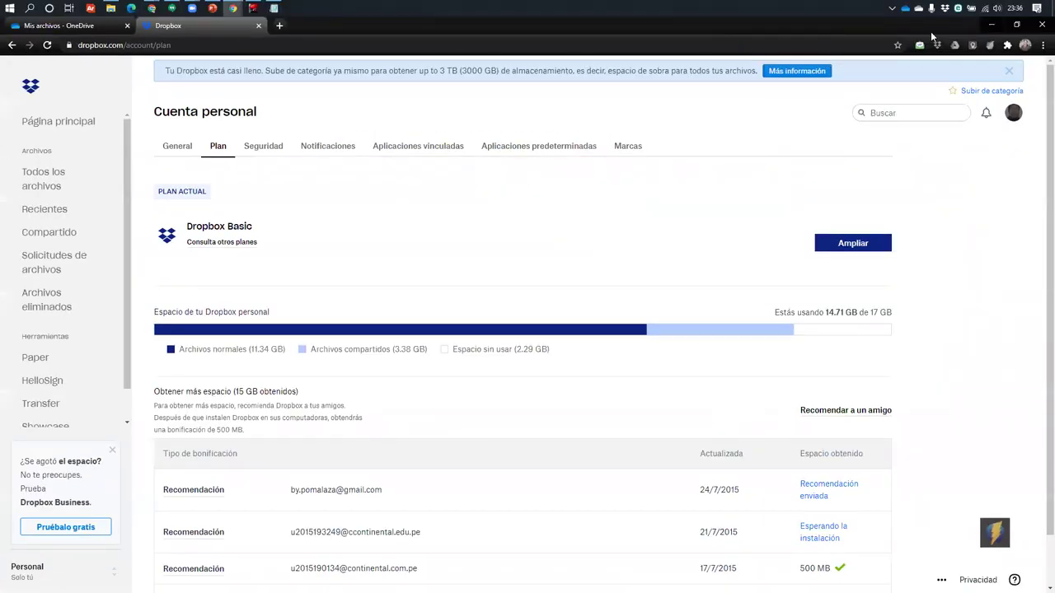
Scroll the Dropbox Plan page showing 14.71 GB used of 17 GB on Dropbox Basic
scroll(601, 417, "down", 1)
scroll(601, 417, "up", 1)
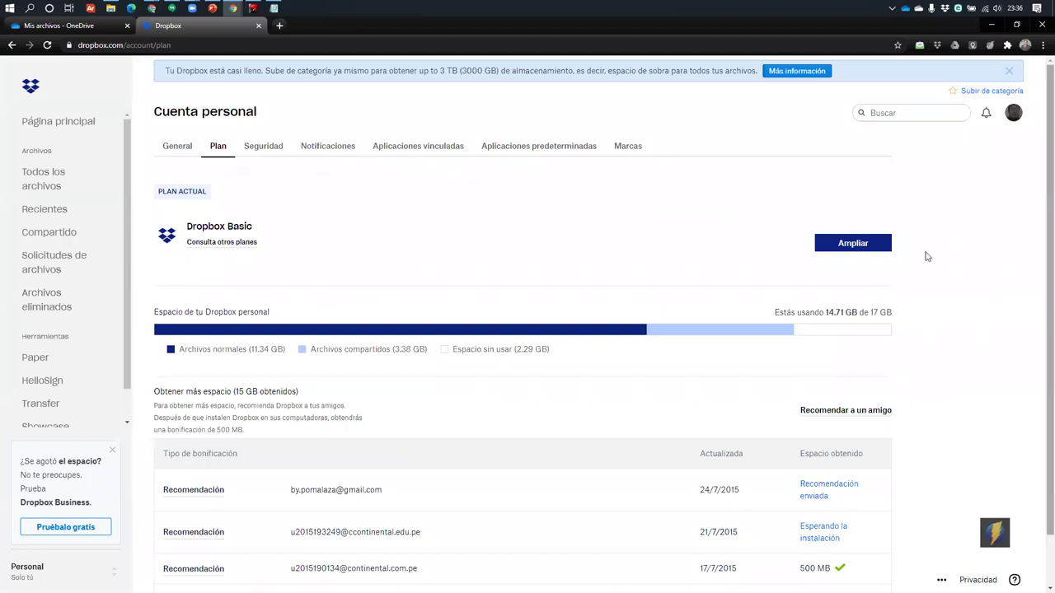
Minimize Chrome to check the Notepad list, then bring the Dropbox window back
double_click(989, 30)
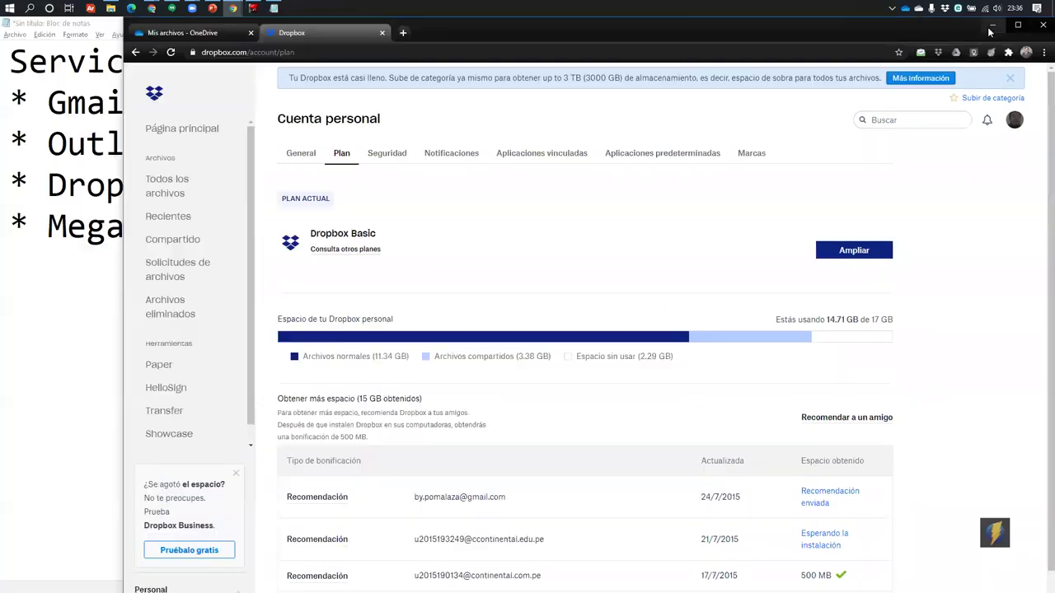
left_click(990, 24)
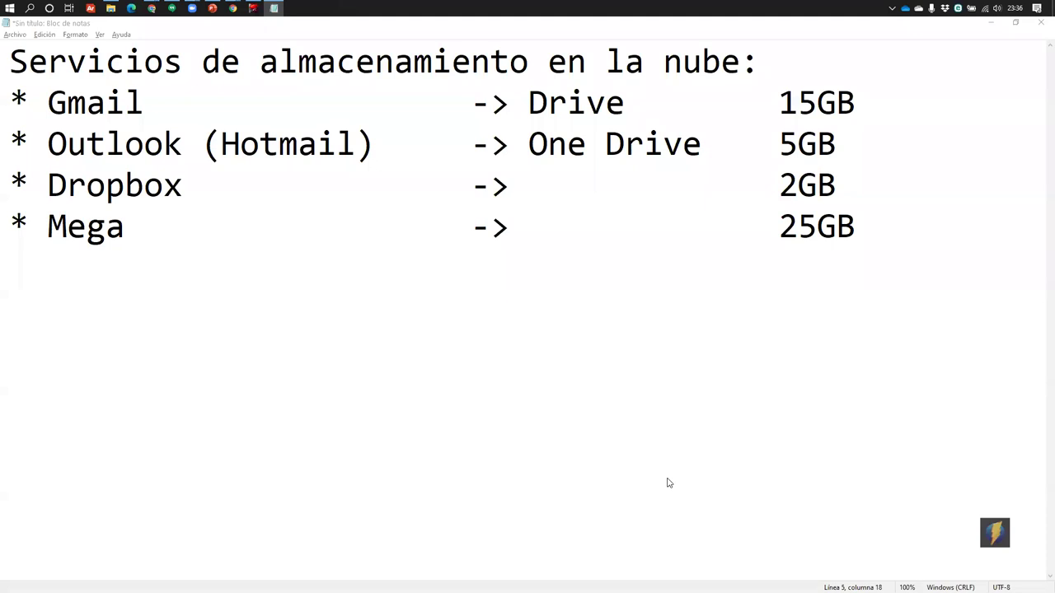
key("alt+Tab")
left_click(388, 115)
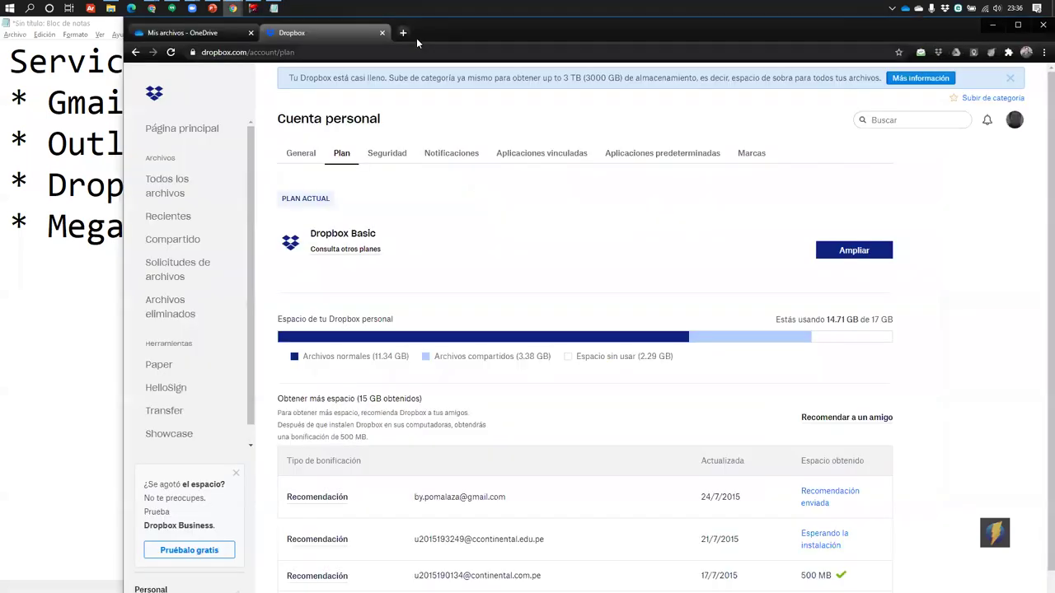
In a new tab, search the web for 'mega', then refine it to 'mega nz'
left_click(401, 33)
type("mega")
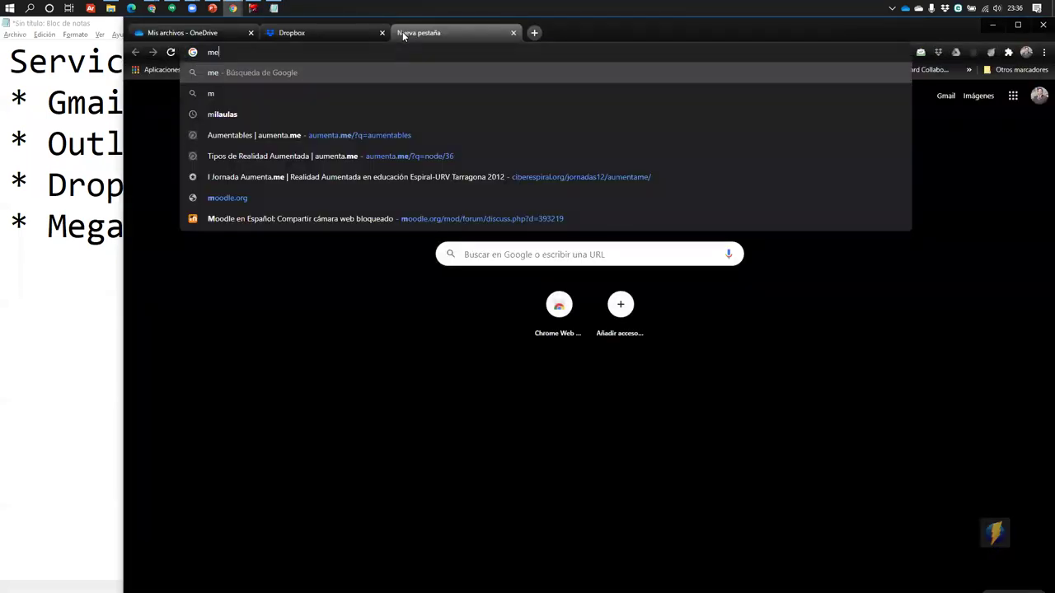
key("Return")
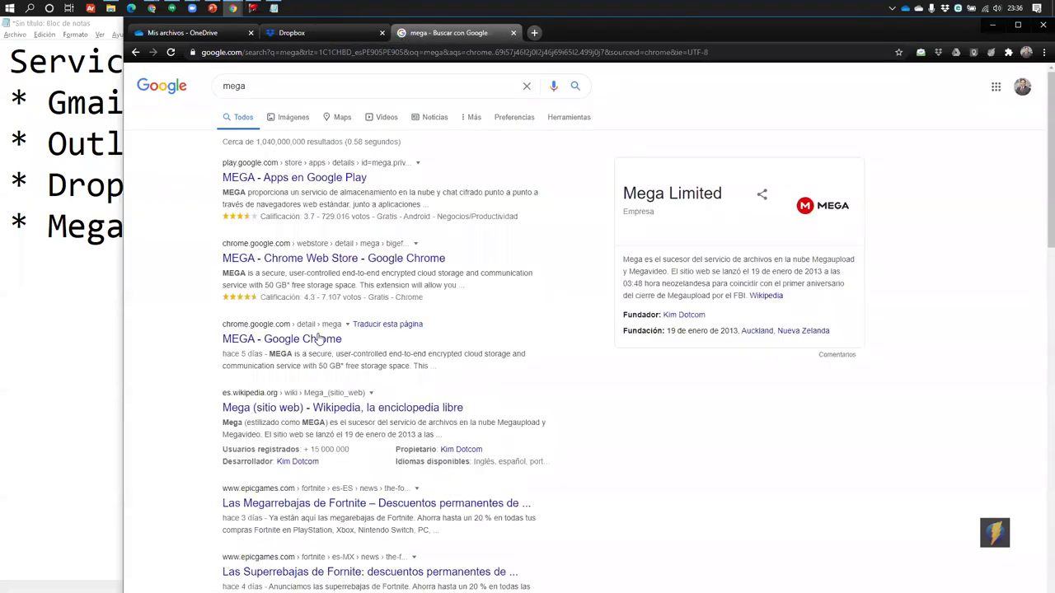
scroll(318, 346, "down", 2)
scroll(271, 454, "down", 5)
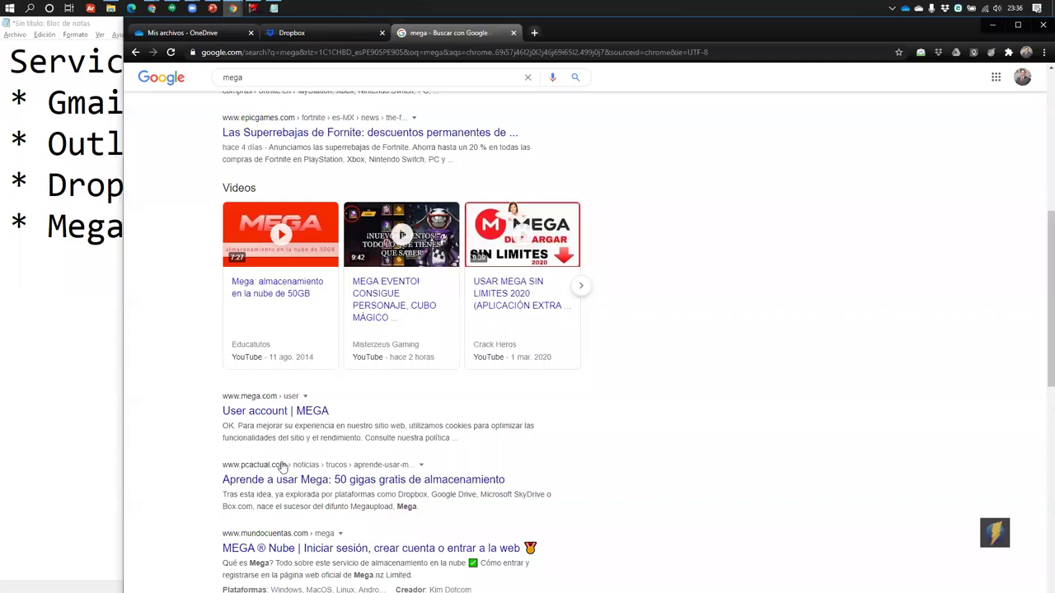
scroll(315, 113, "up", 5)
scroll(315, 91, "up", 1)
left_click(316, 88)
type("nz")
key("Return")
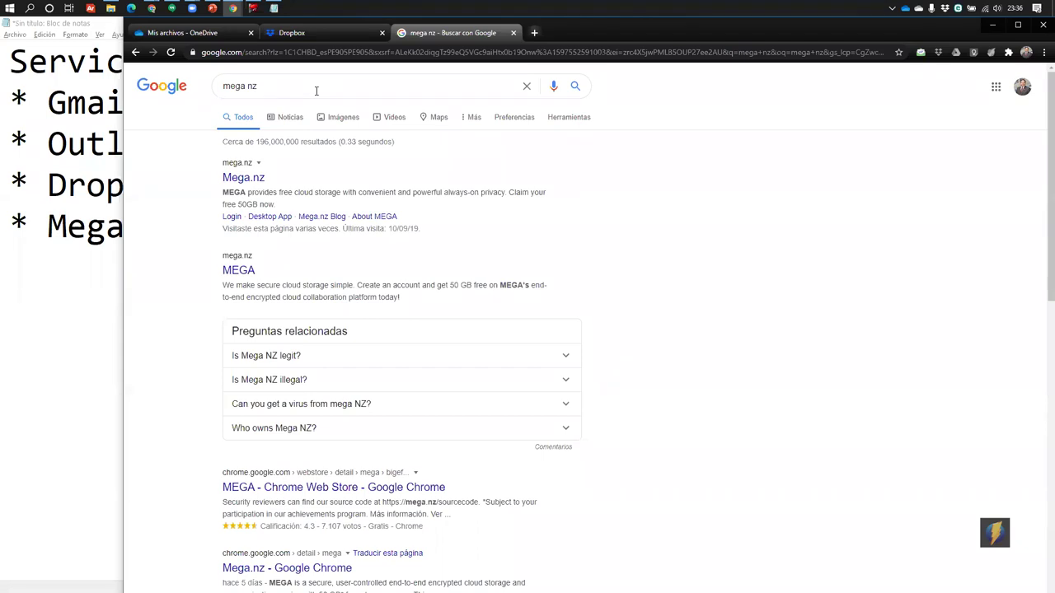
Open the Mega.nz site, then return to Dropbox and highlight 'instalen Dropbox'
left_click(262, 177)
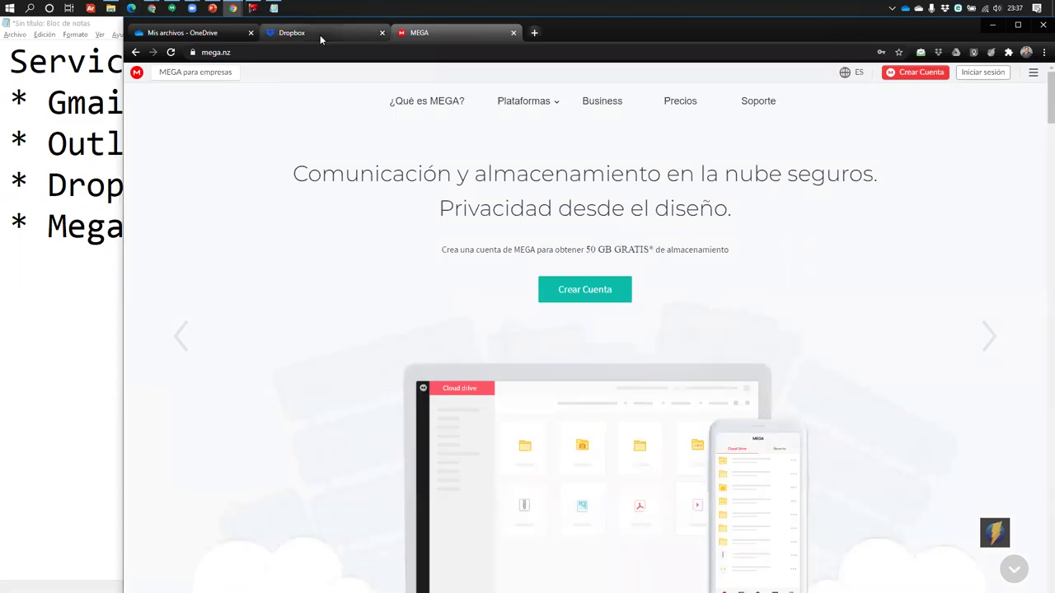
left_click(320, 35)
left_click_drag(325, 385, 413, 385)
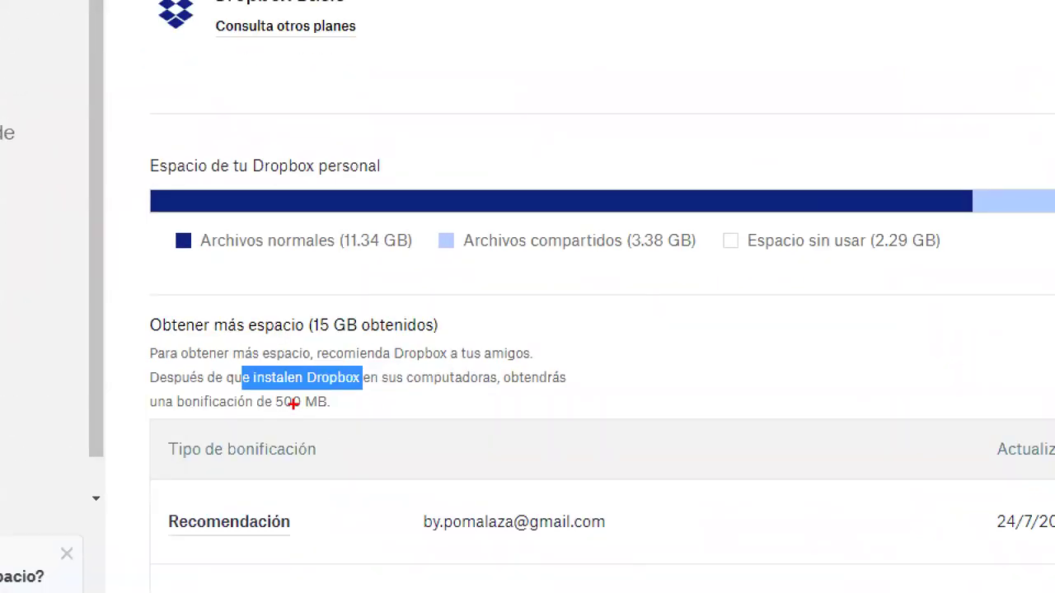
mouse_move(137, 310)
left_mouse_down()
mouse_move(619, 448)
mouse_move(597, 425)
left_mouse_up()
left_click_drag(565, 373, 678, 273)
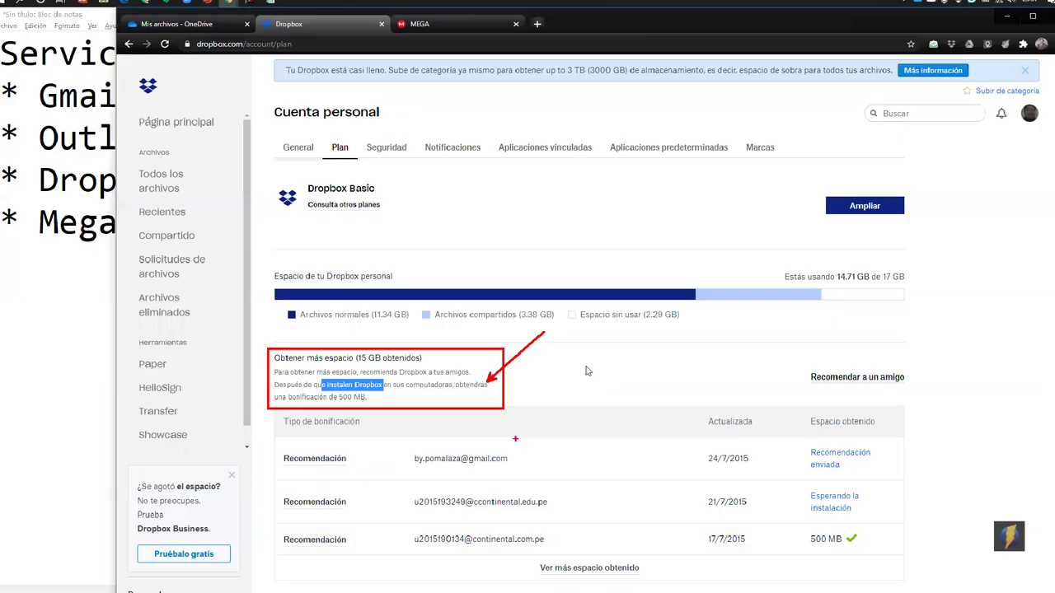
key("Escape")
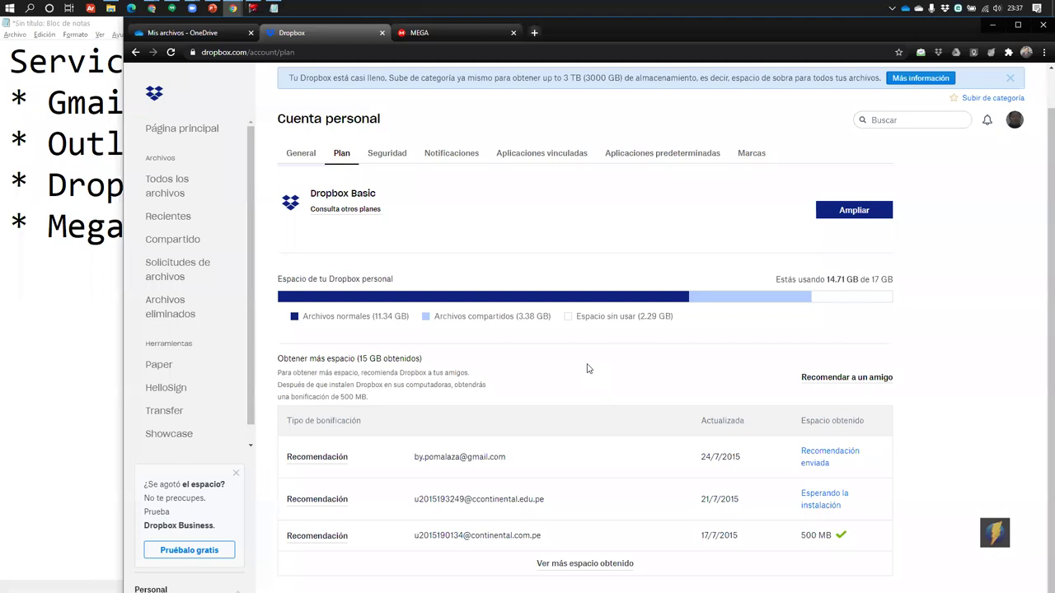
left_click(300, 153)
scroll(514, 386, "down", 3)
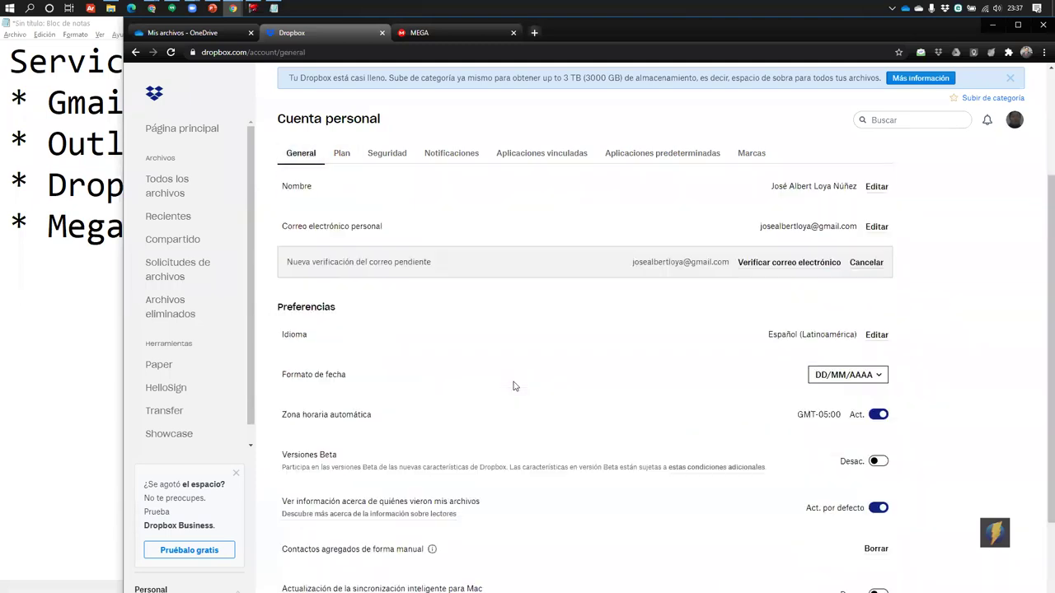
scroll(513, 386, "down", 3)
scroll(514, 385, "up", 6)
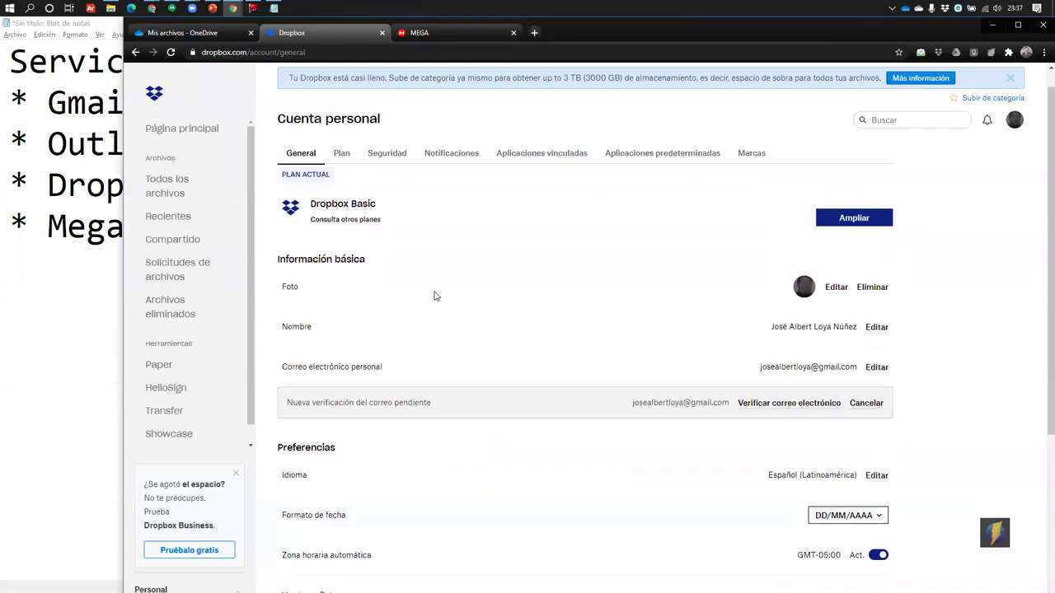
left_click(342, 153)
left_click(384, 154)
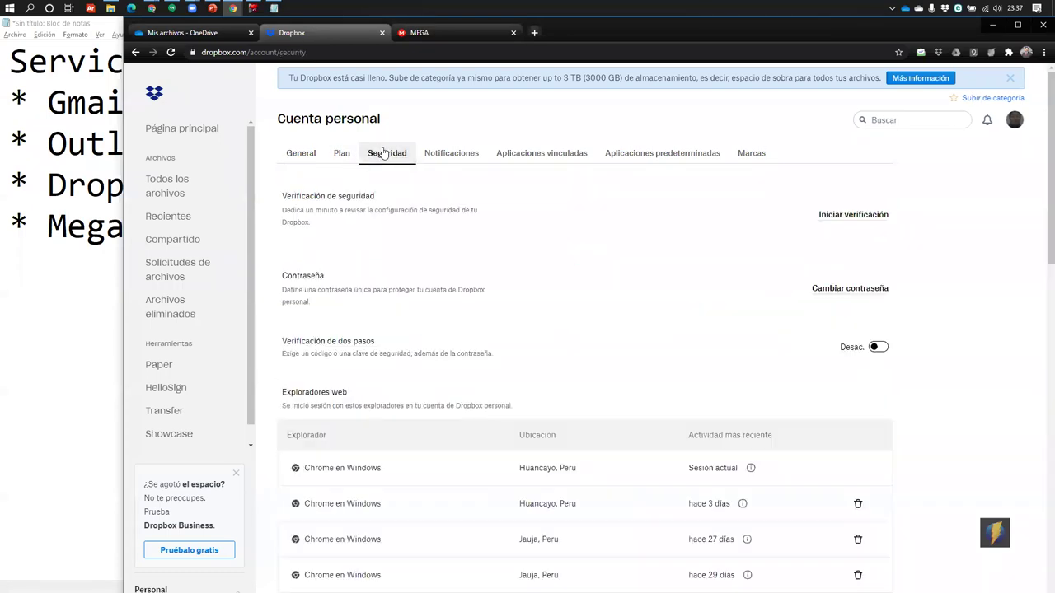
left_click(435, 158)
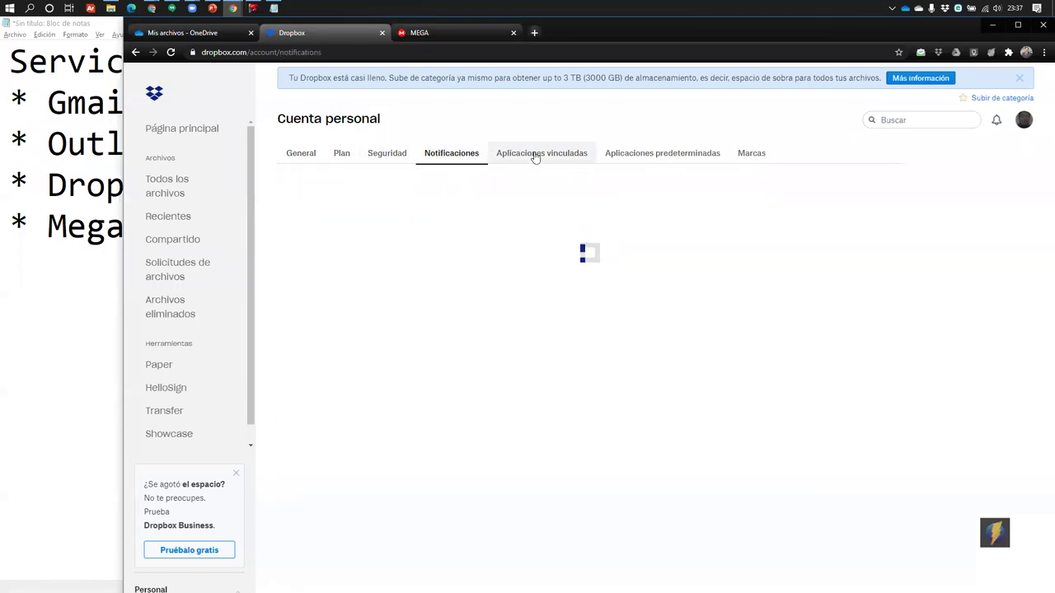
left_click(533, 155)
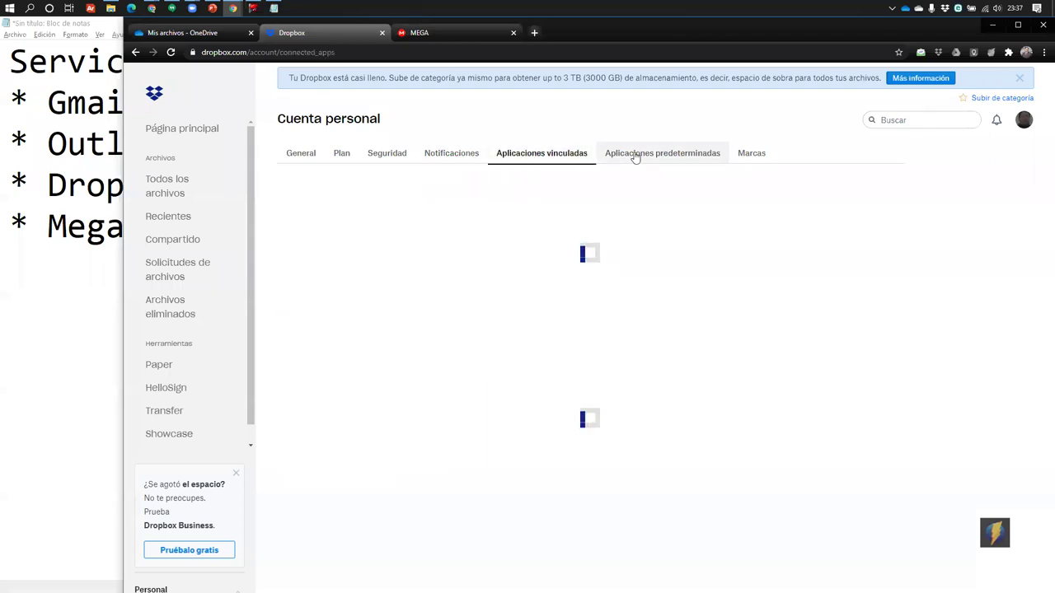
left_click(751, 156)
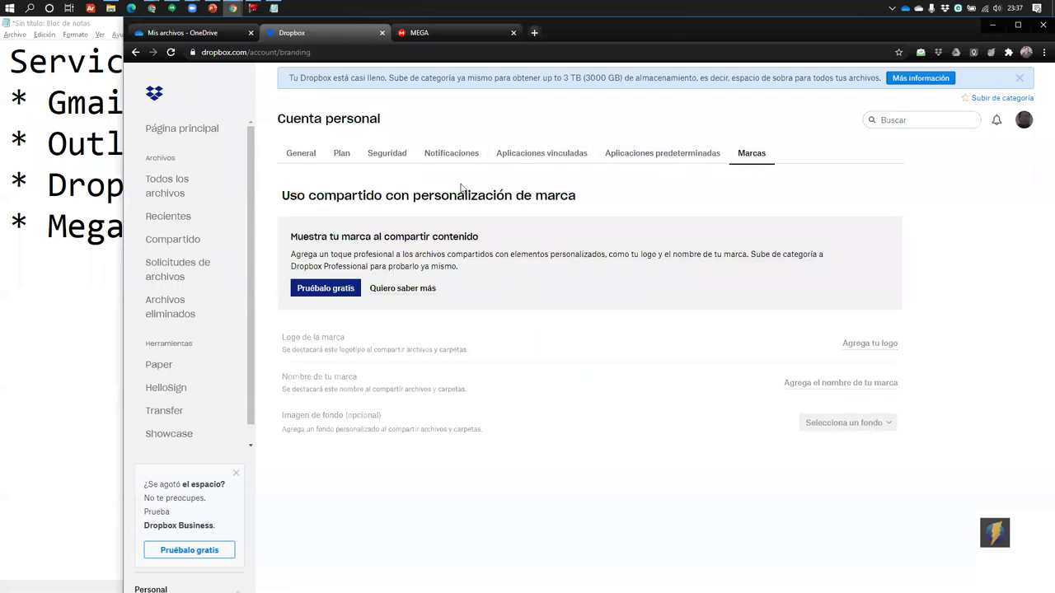
left_click(367, 159)
left_click(341, 157)
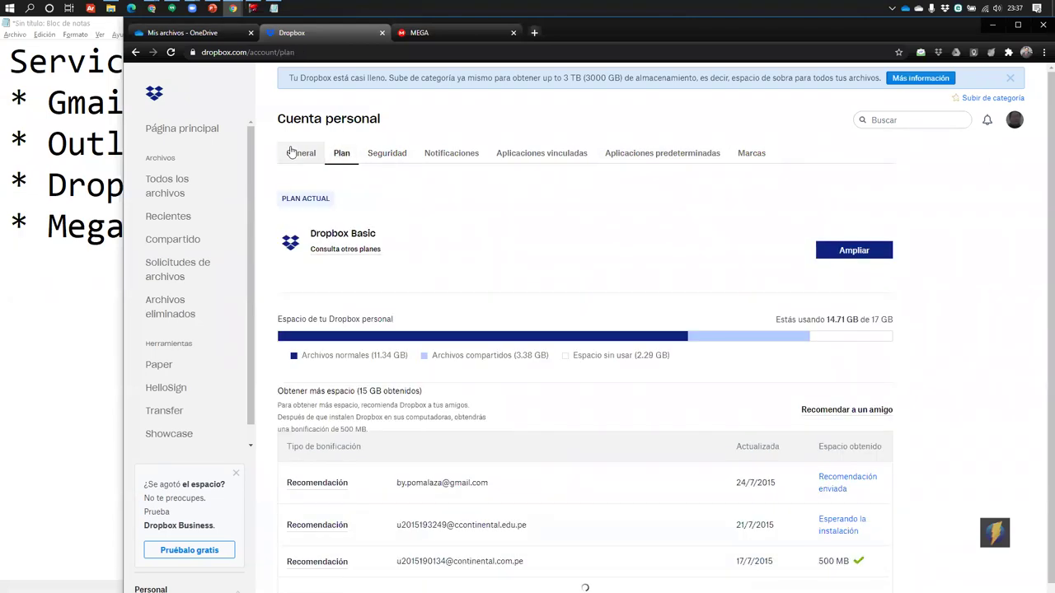
left_click(301, 154)
Highlight the 24/7/2015, 21/7/2015 and 17/7/2015 referral bonus dates on the Plan page
scroll(726, 408, "down", 4)
scroll(649, 362, "up", 5)
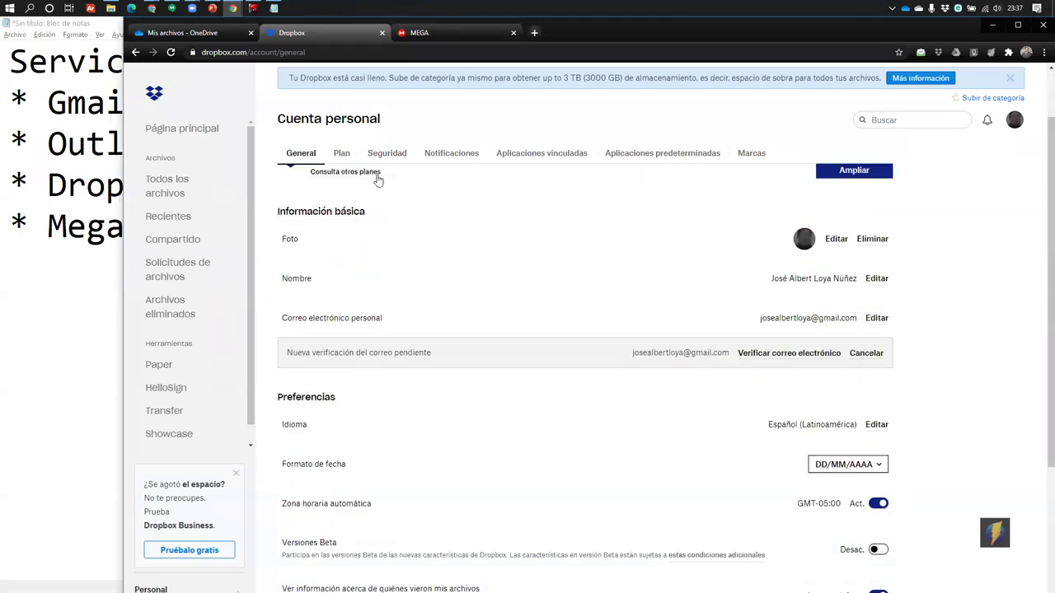
left_click(342, 154)
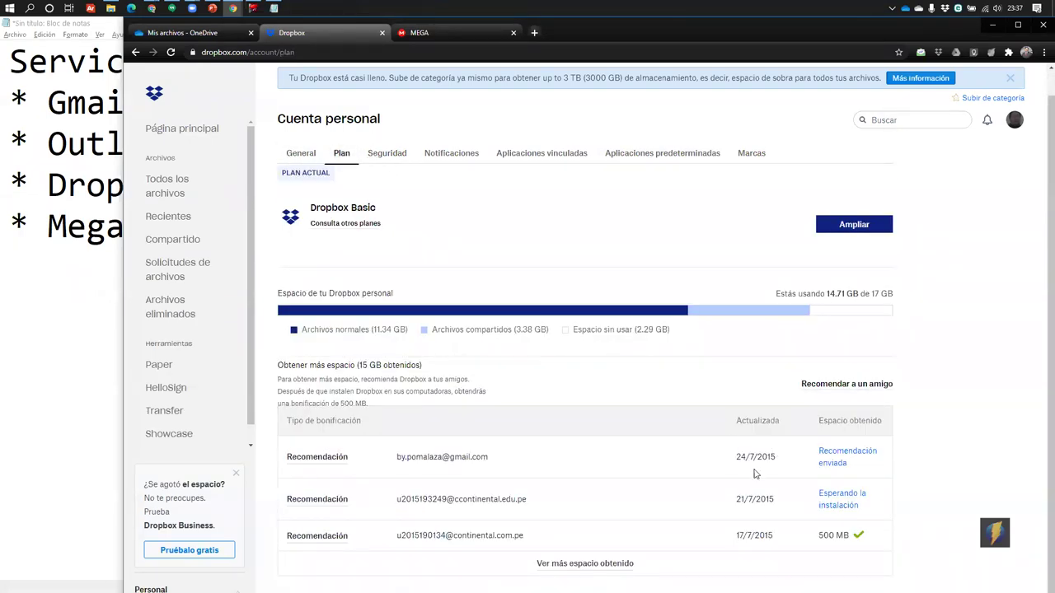
left_click_drag(737, 456, 818, 437)
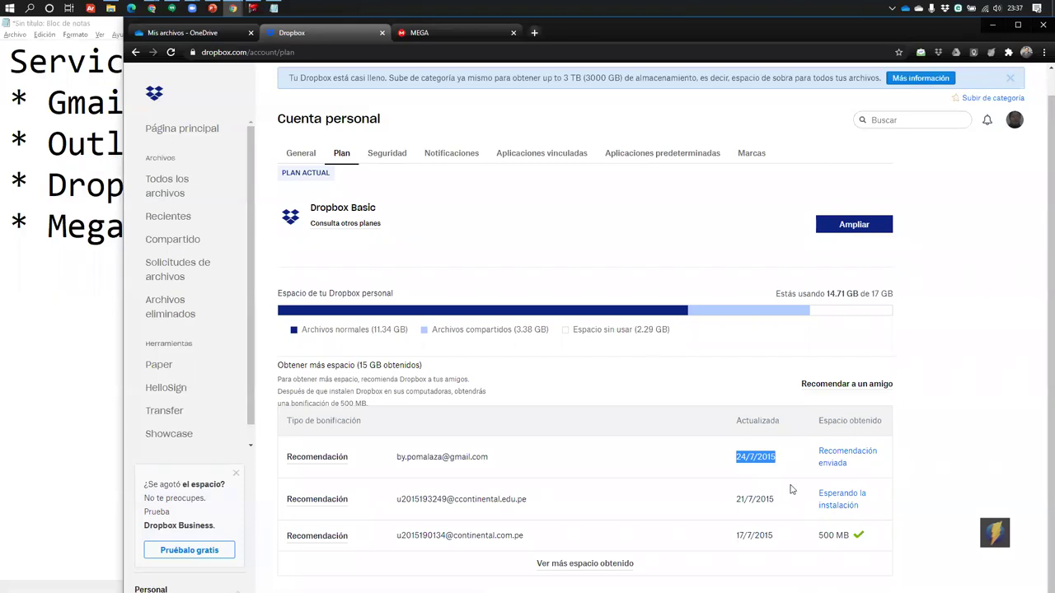
left_click(727, 469)
left_click_drag(736, 498, 791, 521)
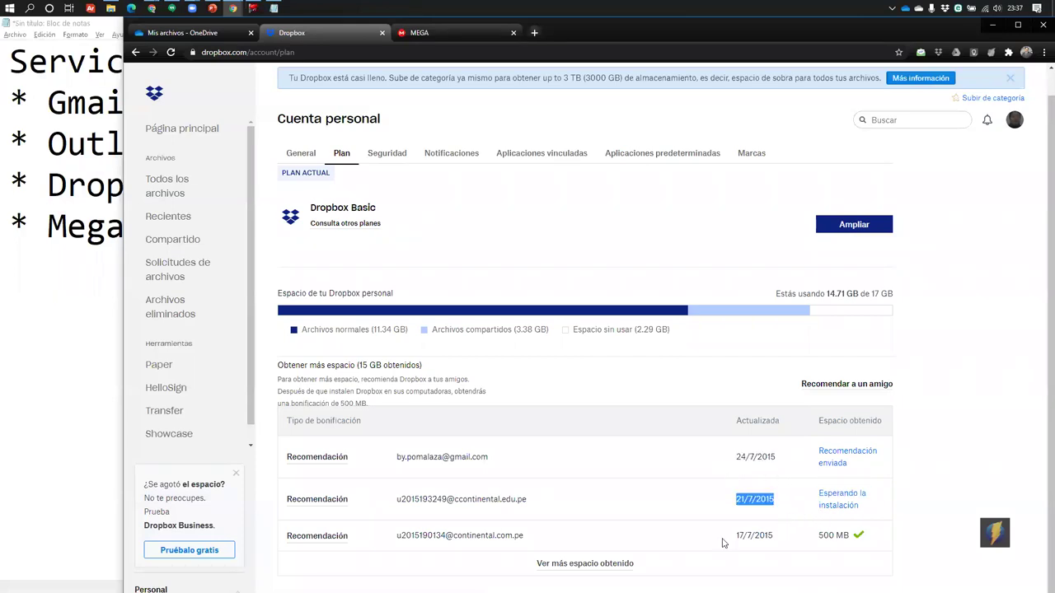
left_click_drag(725, 542, 785, 538)
Expand 'Ver más espacio obtenido' and scroll through the full referral bonus list
left_click(610, 566)
scroll(679, 405, "down", 6)
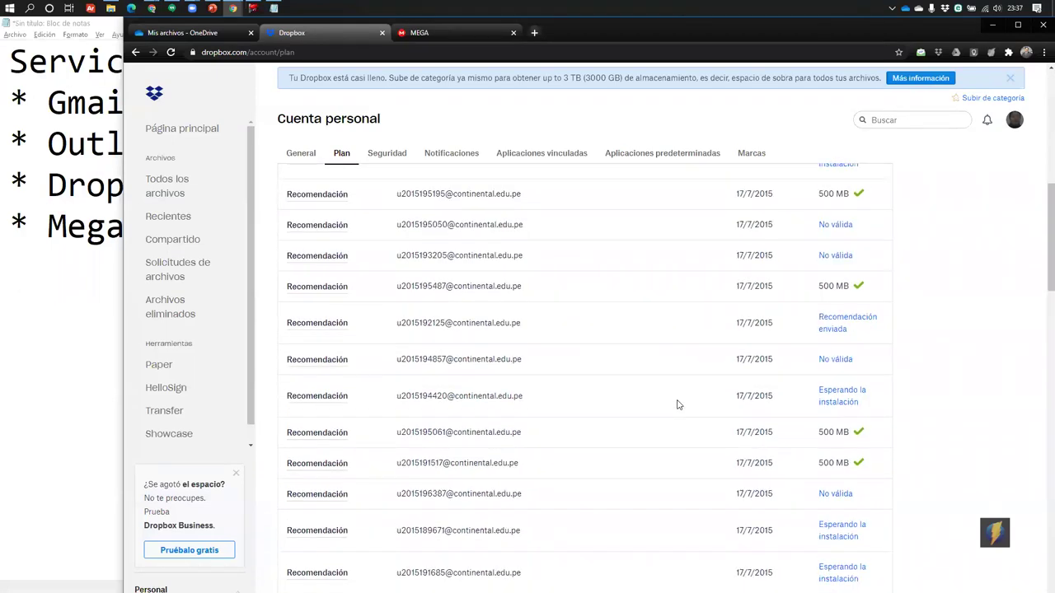
scroll(783, 360, "down", 12)
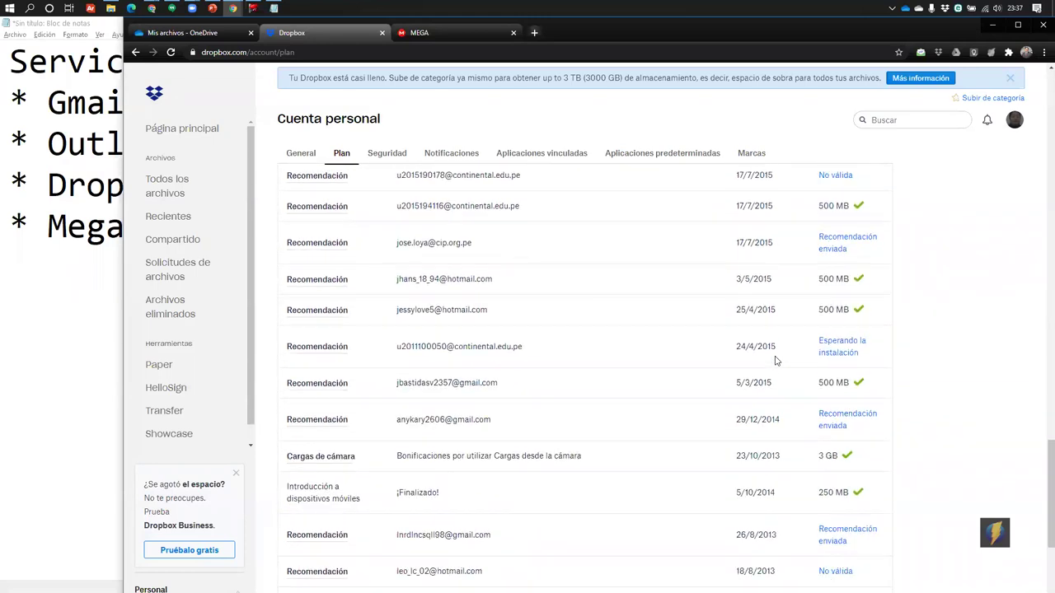
scroll(775, 360, "up", 12)
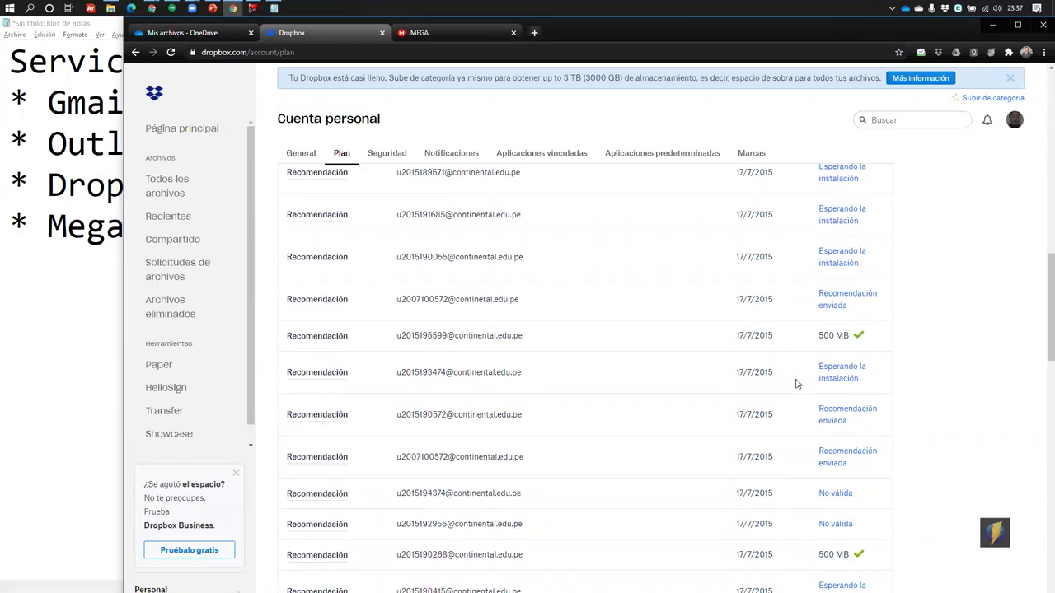
scroll(796, 385, "up", 5)
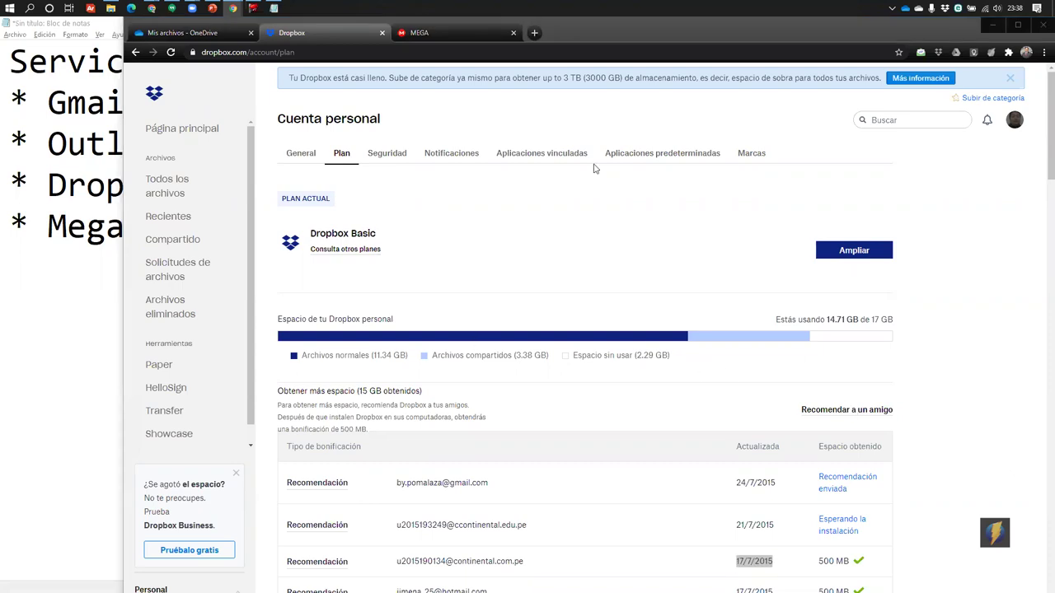
Highlight the storage-almost-full banner and the usage table, then minimize Chrome
left_click_drag(291, 77, 707, 79)
left_click(567, 78)
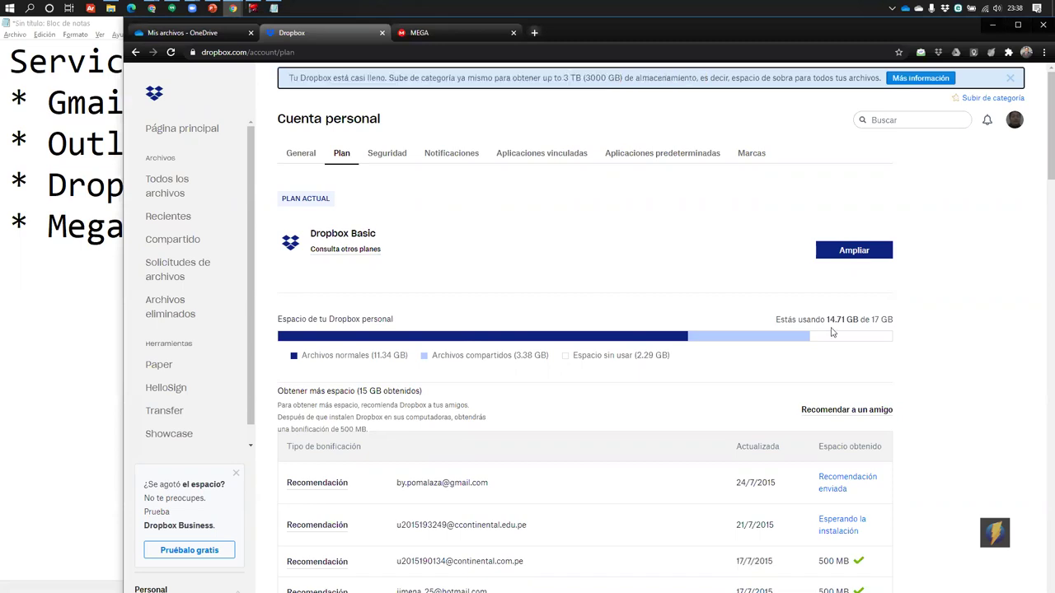
left_click_drag(824, 317, 902, 322)
left_click(954, 244)
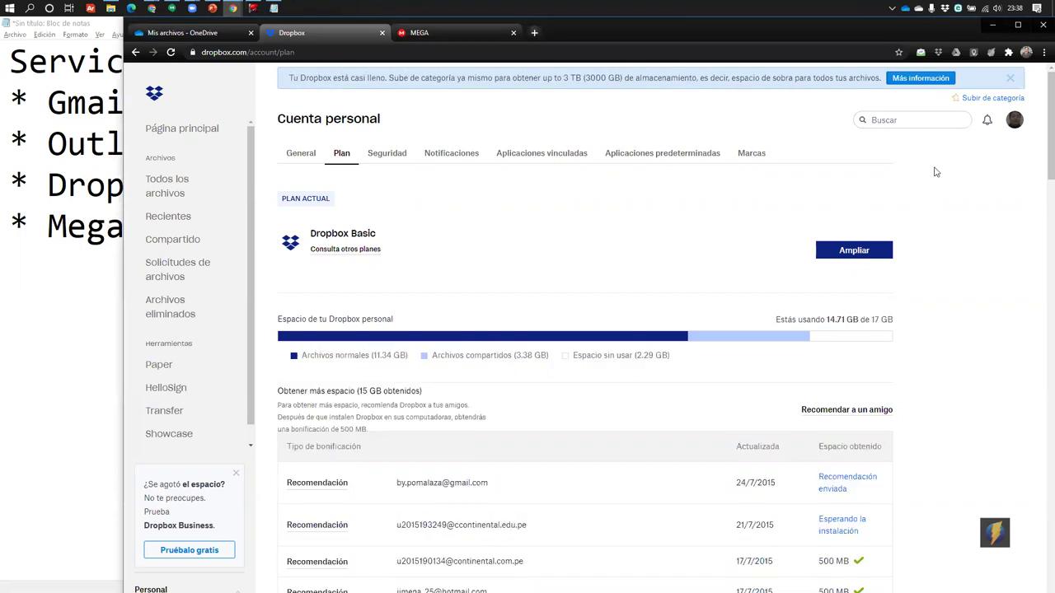
left_click(993, 25)
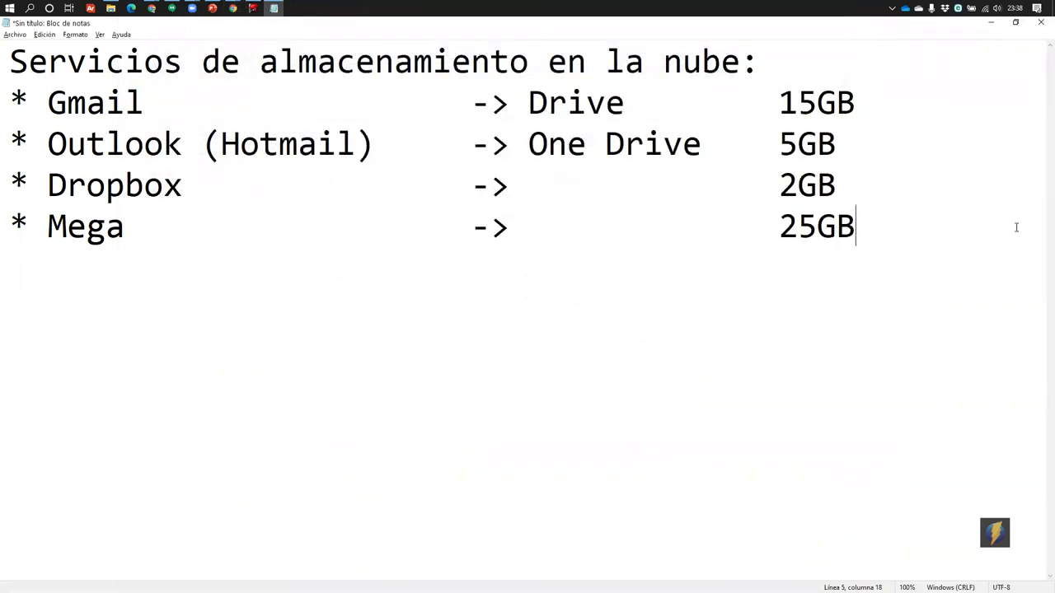
Change Mega's storage in the Notepad list from 25GB to 50GB
left_click_drag(779, 232, 816, 233)
type("50")
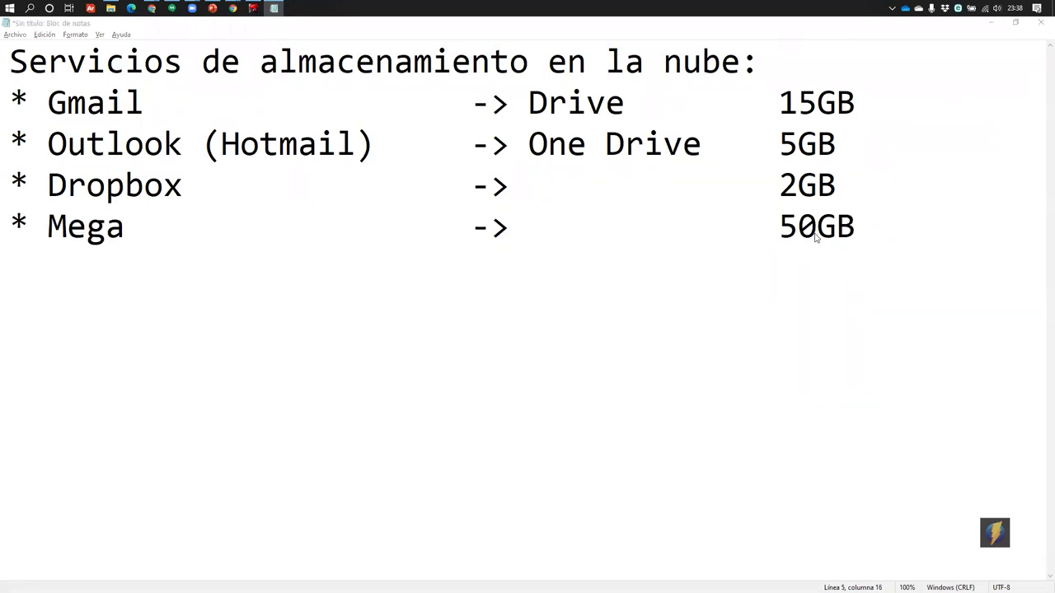
key("alt+Tab")
key("alt+Tab")
key("alt+Tab")
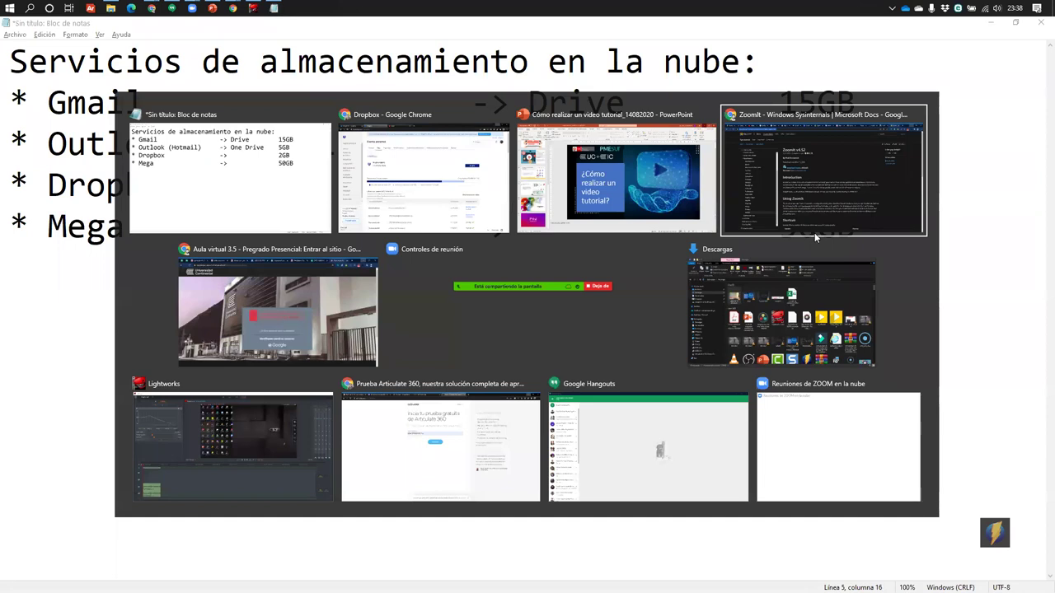
Show the MEGA tab maximized and point out its 50 GB free storage offer
left_click(400, 169)
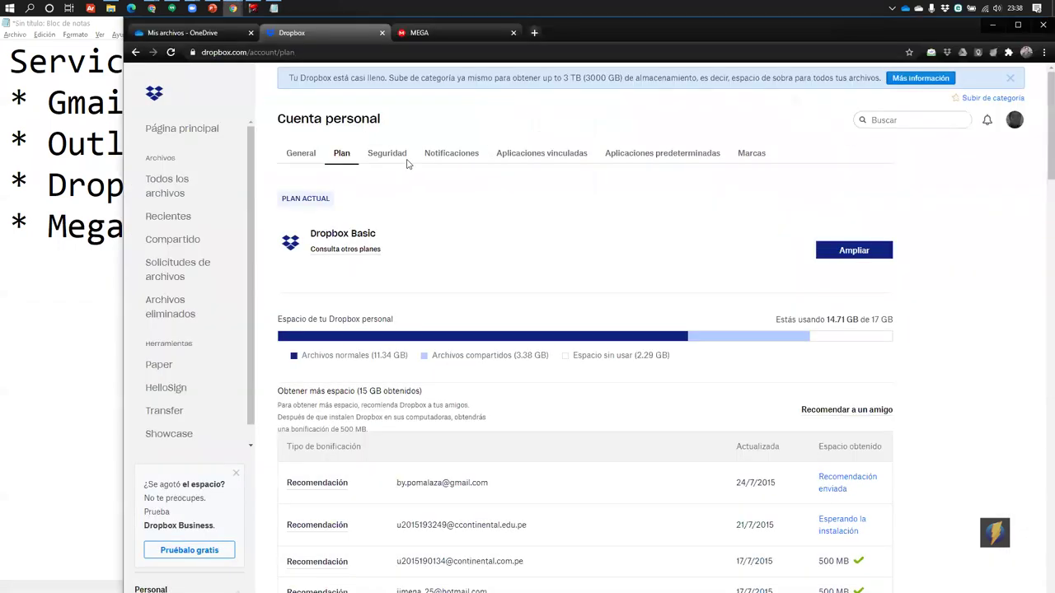
left_click(425, 33)
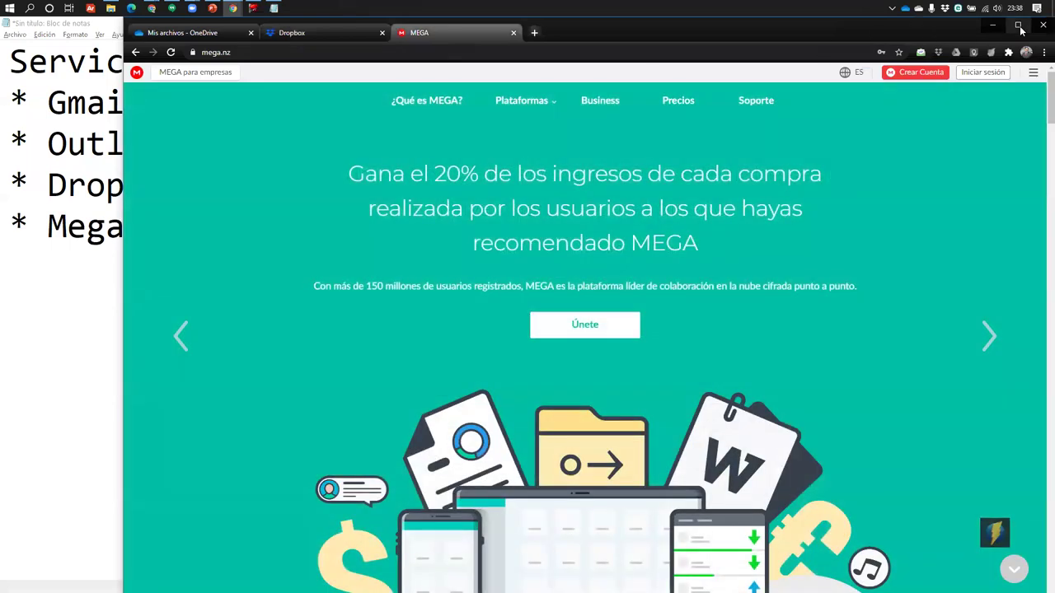
left_click(1018, 24)
scroll(581, 188, "down", 3)
scroll(312, 190, "up", 3)
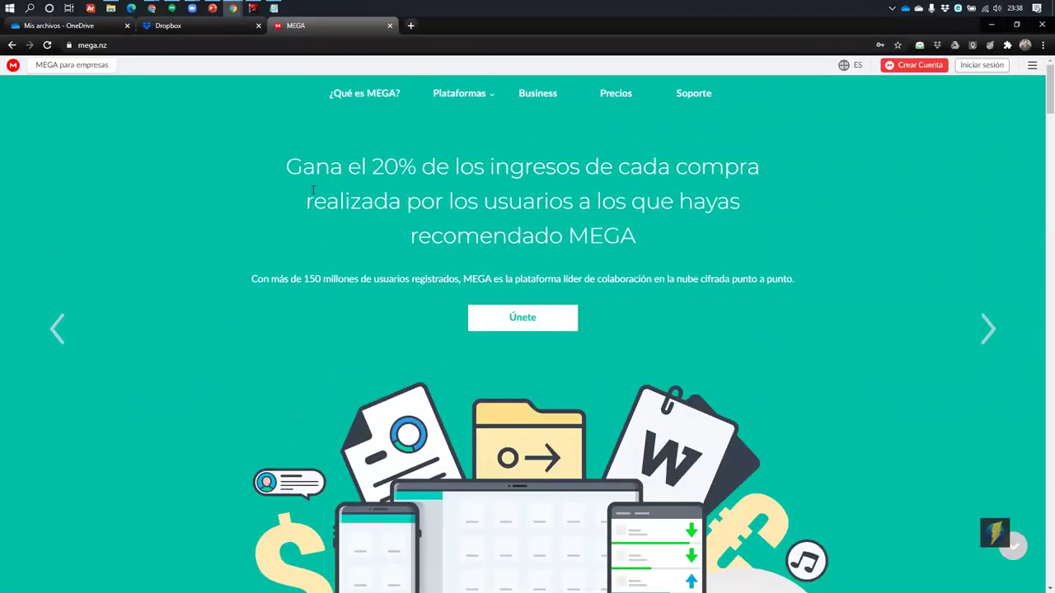
left_click_drag(293, 177, 641, 220)
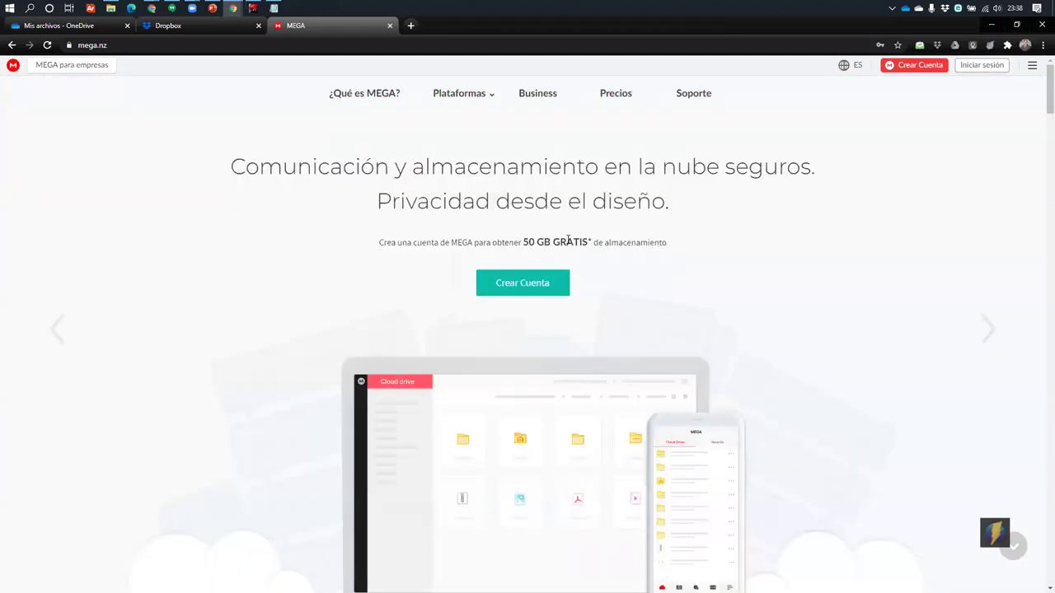
left_click(568, 240)
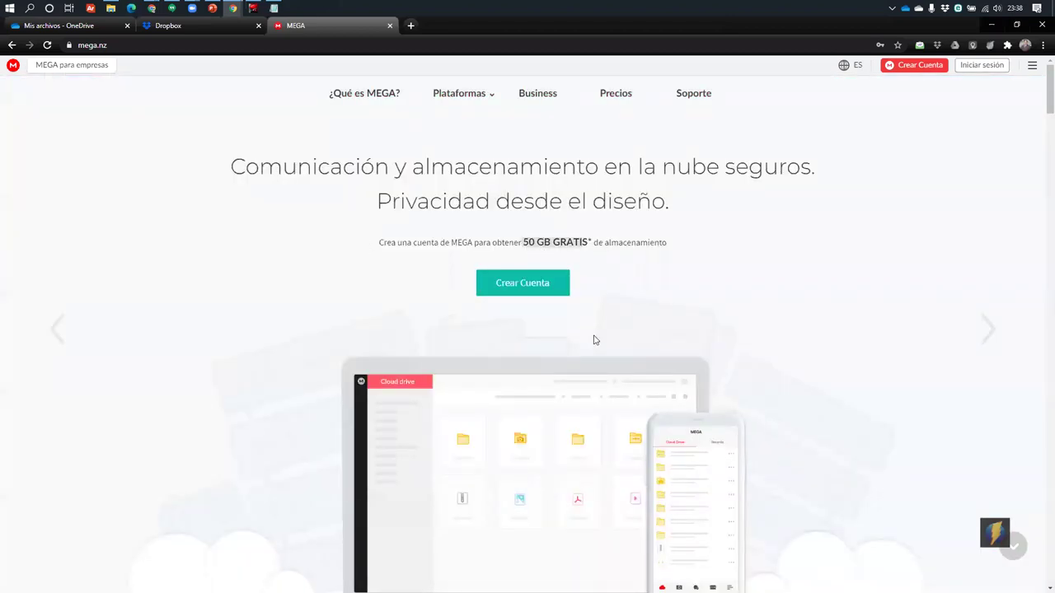
View MEGA's Plans & pricing page via Precios
left_click(610, 97)
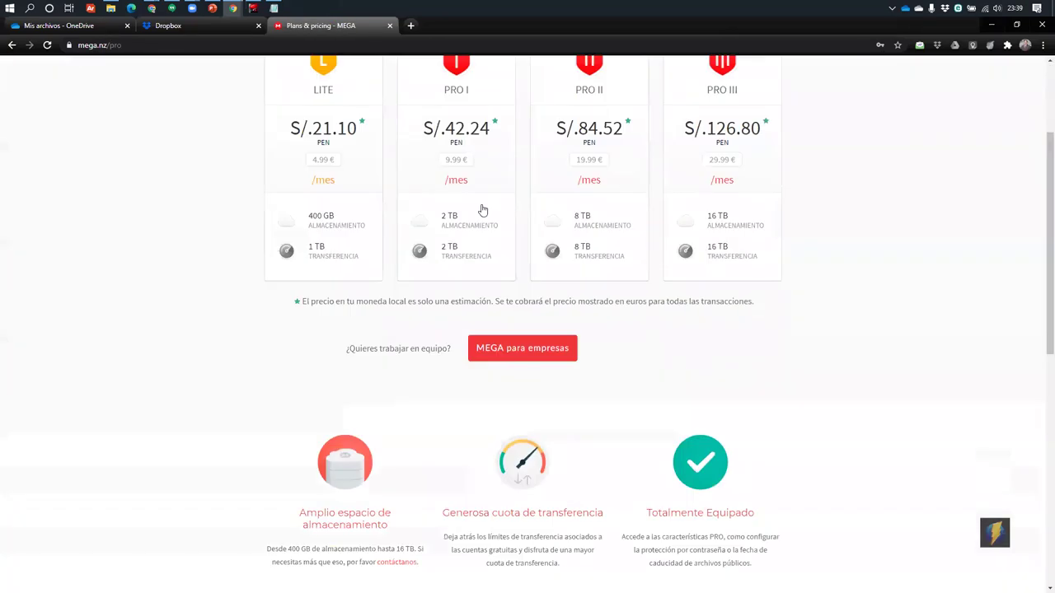
scroll(483, 211, "down", 3)
scroll(569, 273, "up", 5)
Back in Notepad, place the cursor after Mega and select the Gmail, Outlook and Dropbox lines
left_click(992, 24)
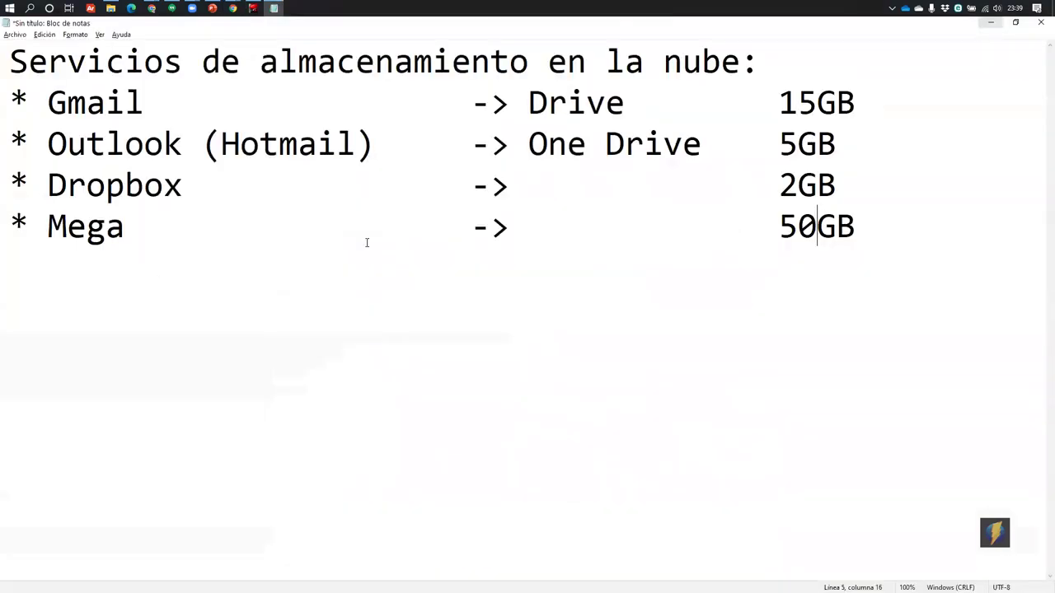
left_click(48, 235)
left_click(165, 231, "shift")
left_click(155, 226)
key("Left")
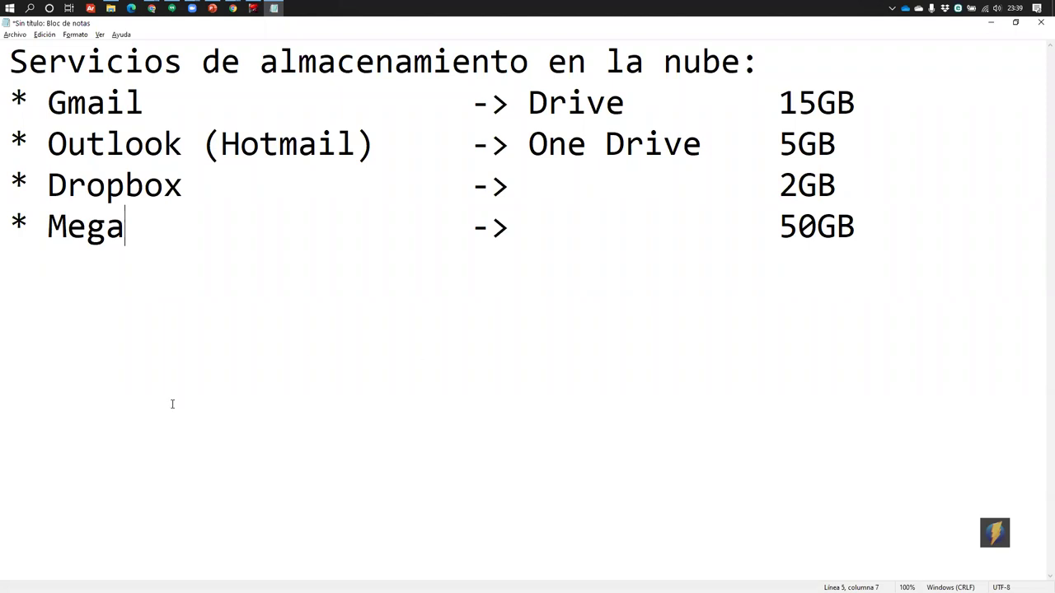
left_click_drag(874, 189, 10, 101)
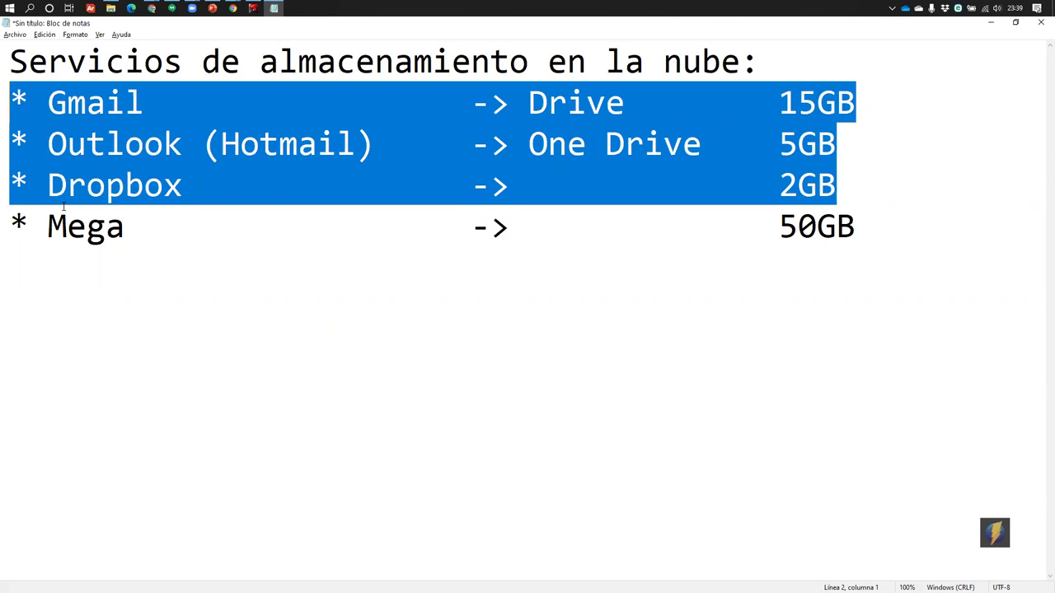
key("alt+Tab")
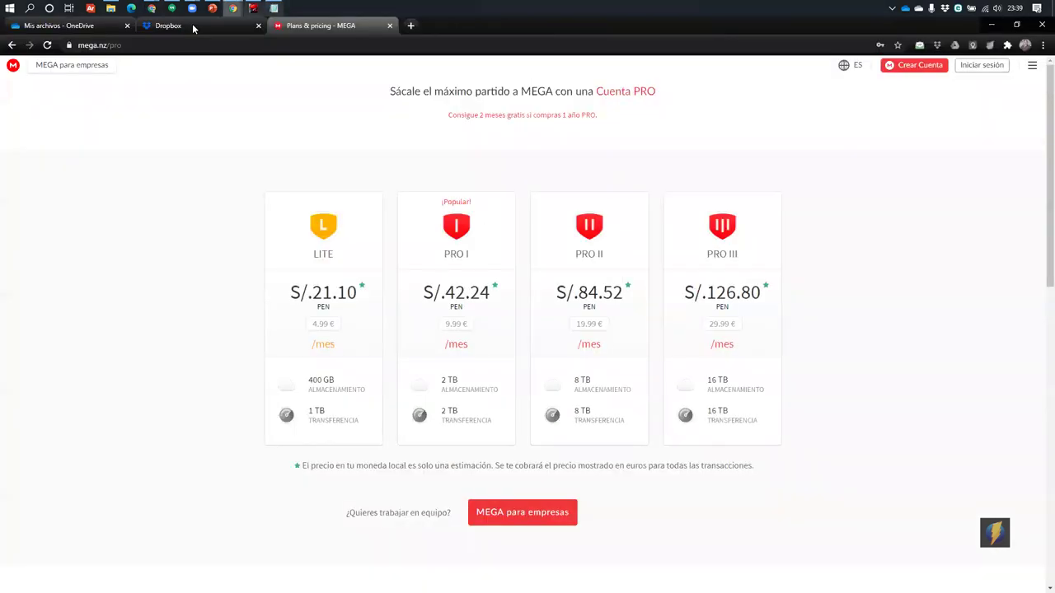
Open Dropbox's upgrade plans comparison via Subir de categoría and scroll it
left_click(192, 23)
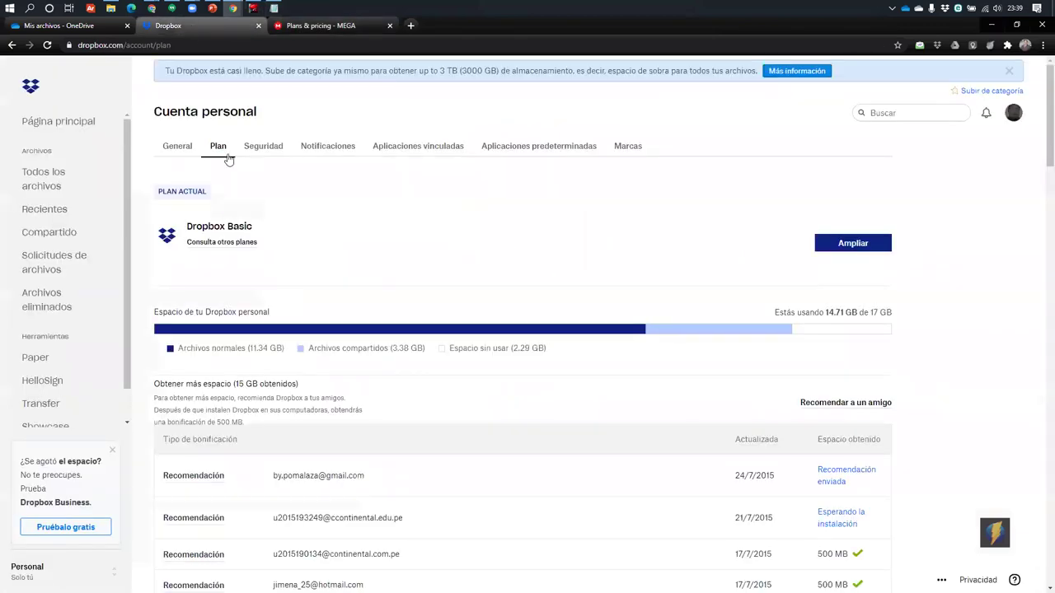
left_click(981, 92)
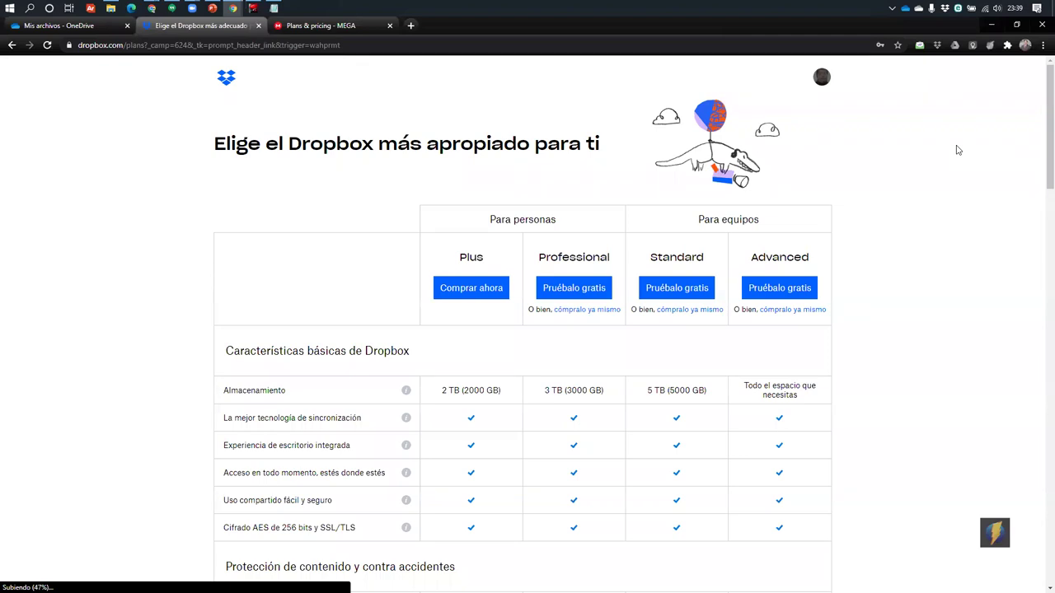
scroll(956, 151, "down", 3)
scroll(577, 231, "up", 2)
scroll(445, 248, "up", 1)
scroll(904, 172, "down", 1)
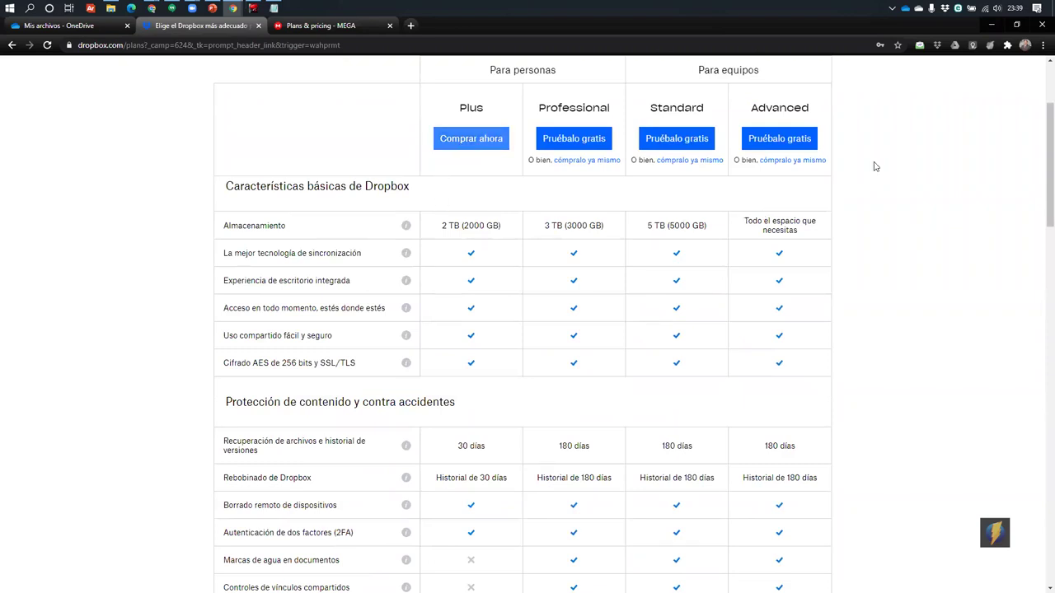
scroll(629, 275, "down", 1)
scroll(483, 200, "up", 2)
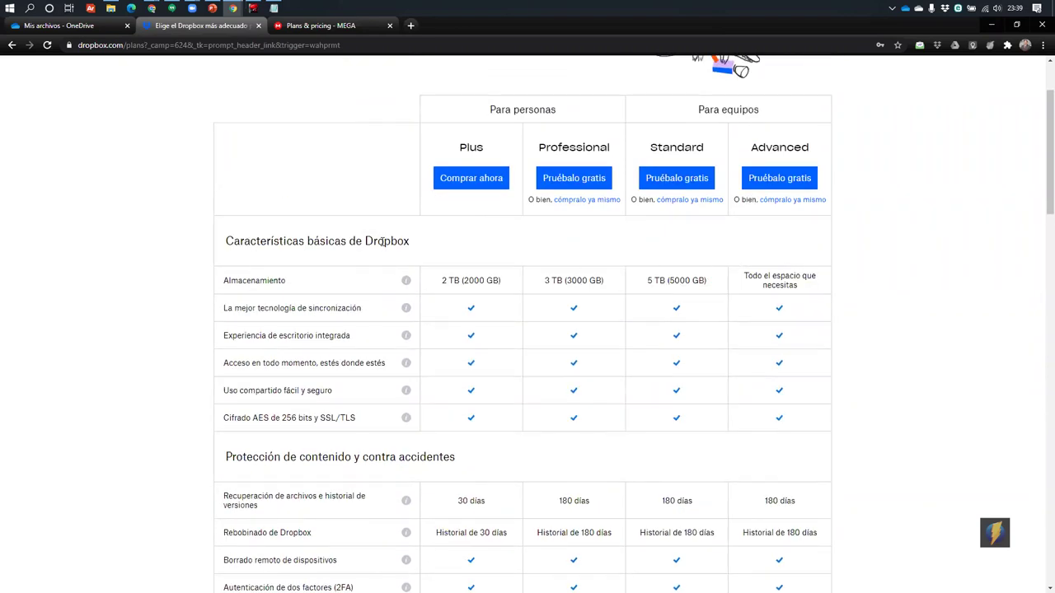
scroll(288, 217, "down", 1)
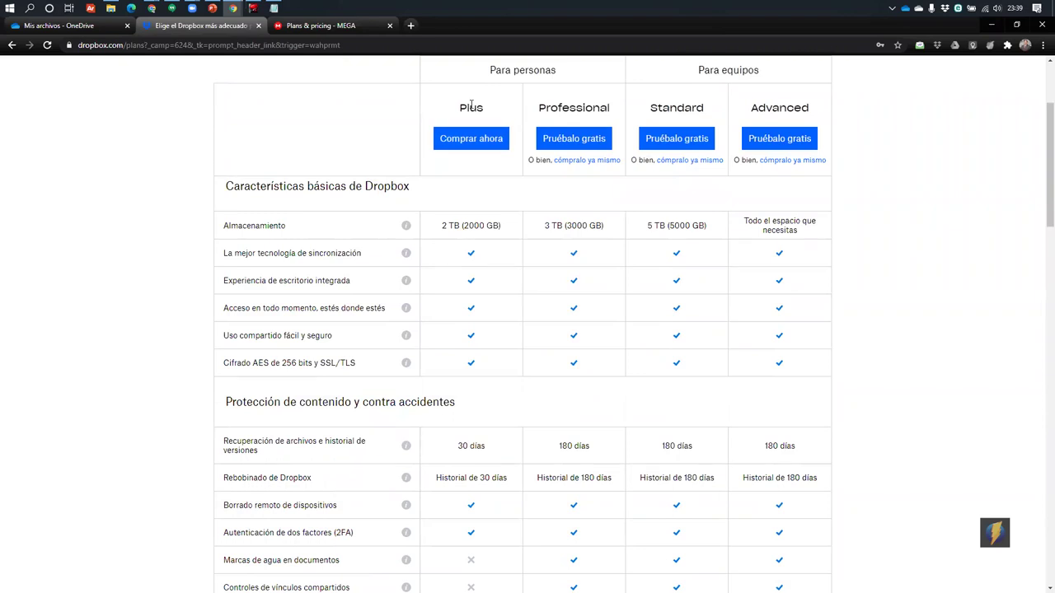
Highlight the Plus plan's name, 2 TB storage and 30 días version history
left_click_drag(451, 112, 500, 109)
left_click_drag(442, 230, 521, 229)
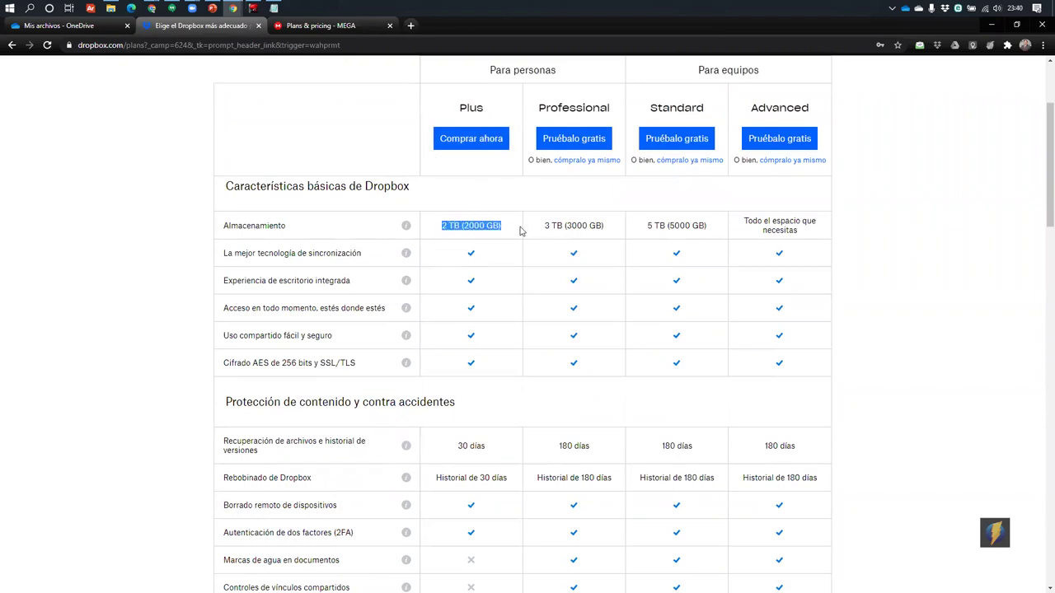
left_click(480, 233)
left_click_drag(437, 233, 520, 231)
scroll(502, 239, "down", 3)
left_click_drag(458, 228, 489, 232)
left_click_drag(284, 224, 497, 227)
scroll(505, 283, "down", 1)
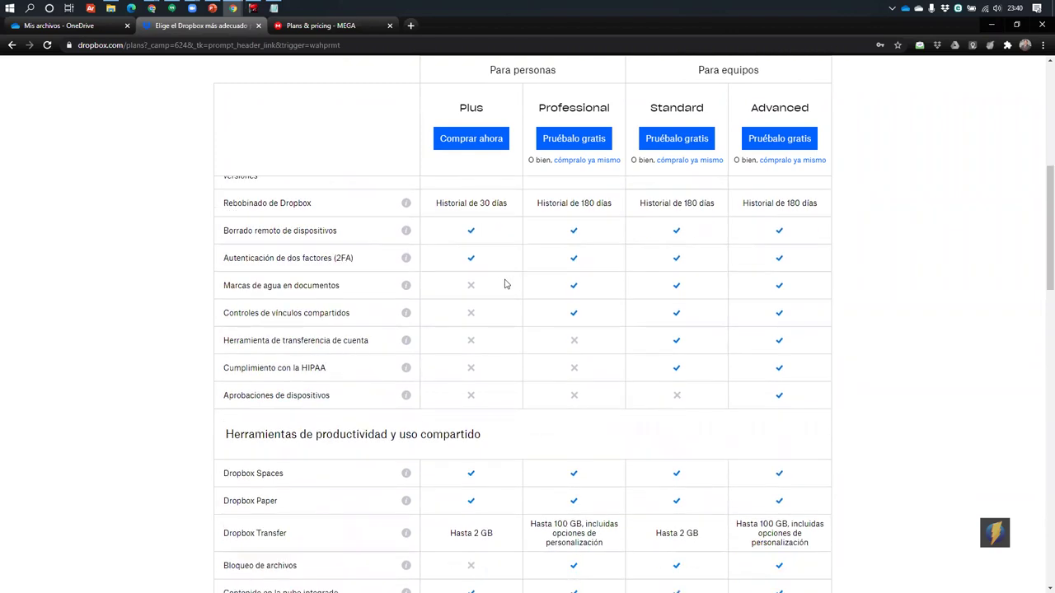
scroll(499, 284, "down", 8)
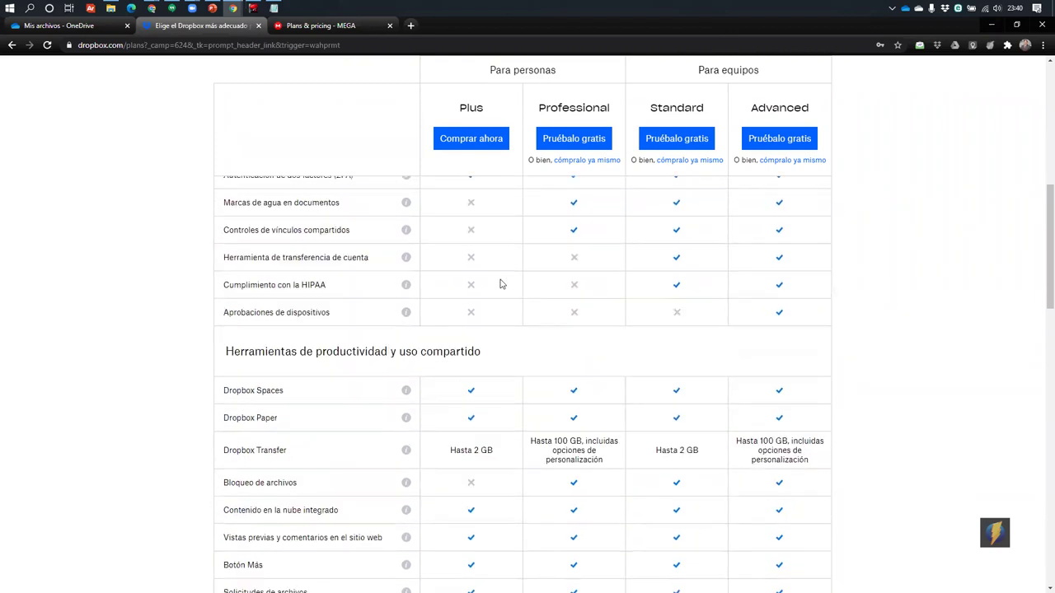
scroll(500, 284, "down", 6)
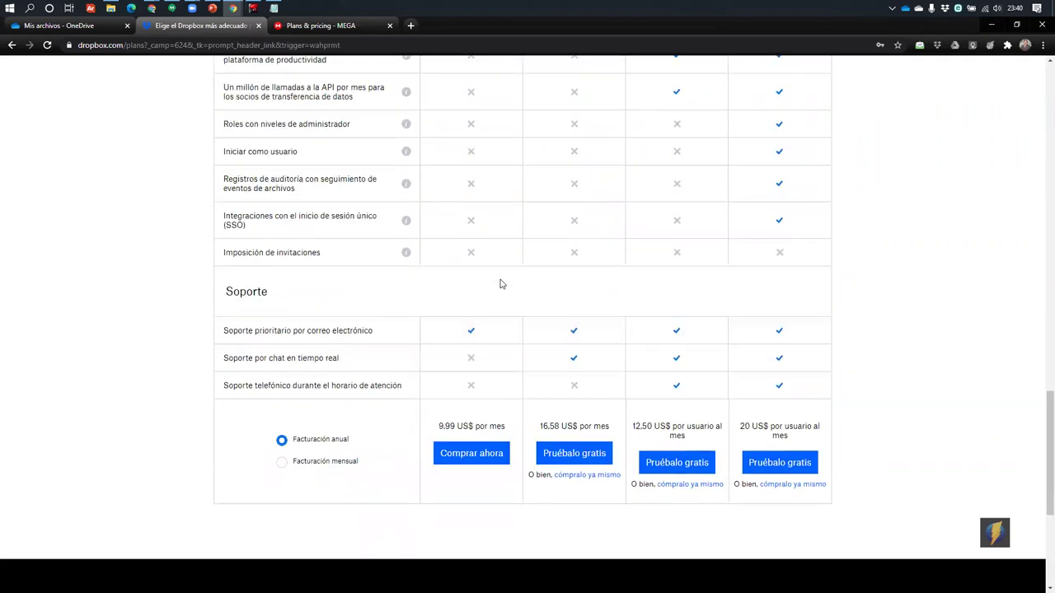
scroll(482, 281, "down", 2)
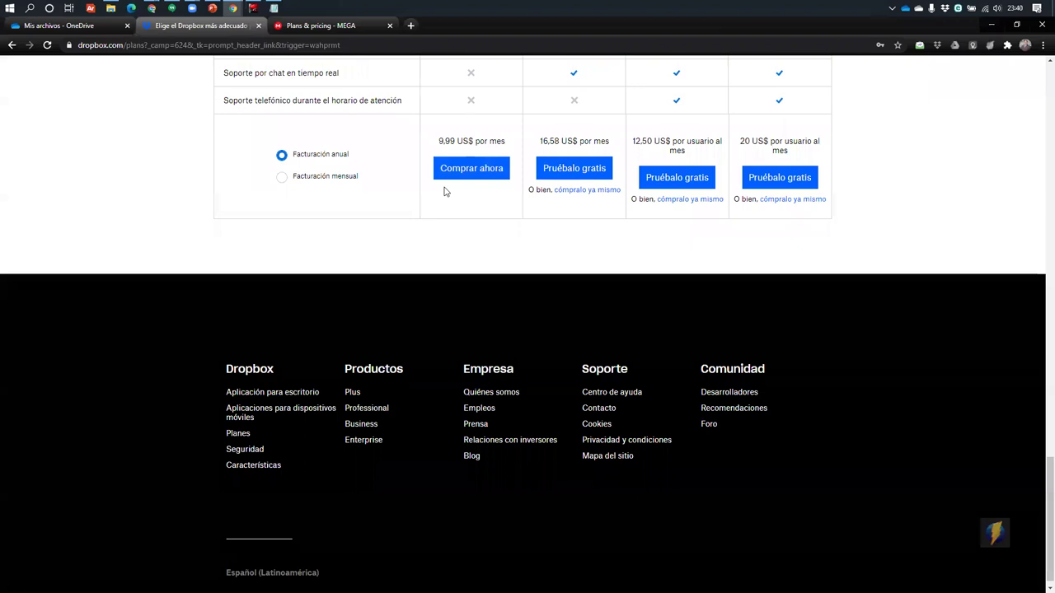
Switch to Facturación mensual and annotate the 11,99 US$ por mes Plus price
left_click(317, 180)
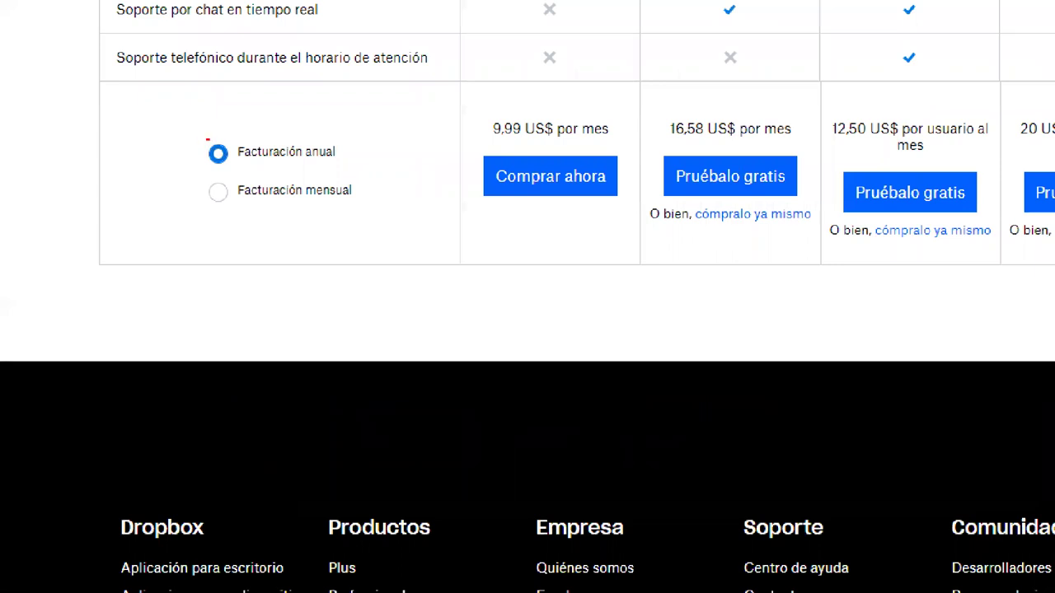
mouse_move(206, 138)
left_mouse_down()
mouse_move(367, 169)
mouse_move(487, 132)
mouse_move(616, 145)
left_mouse_up()
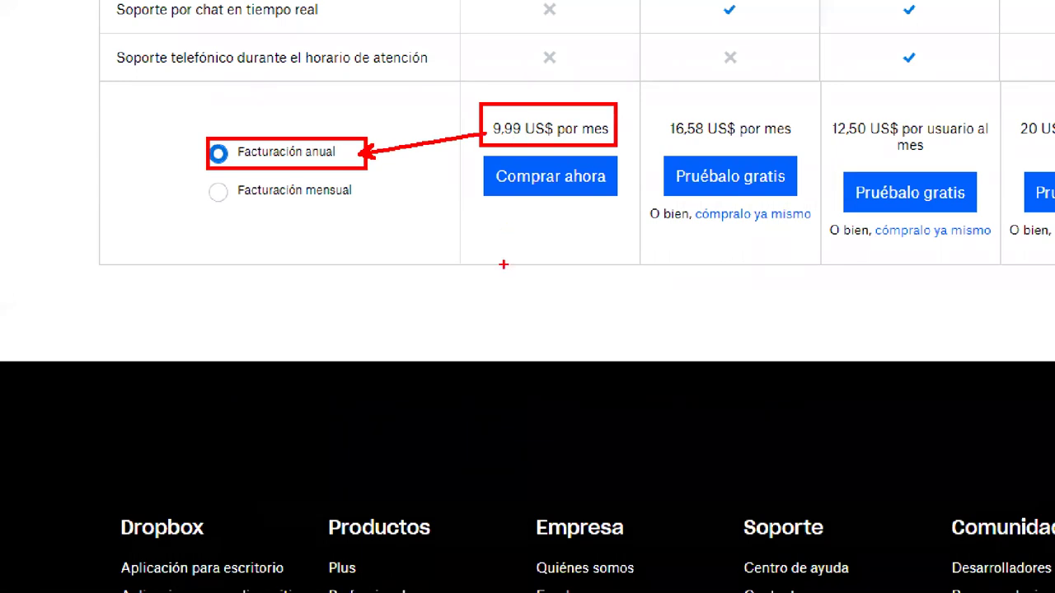
key("Escape")
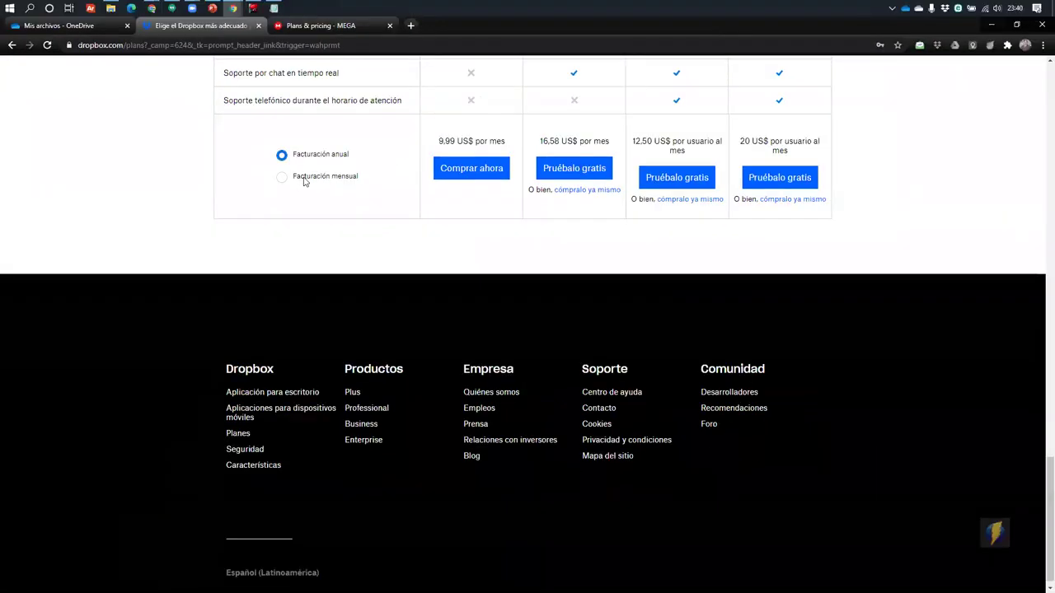
left_click(305, 179)
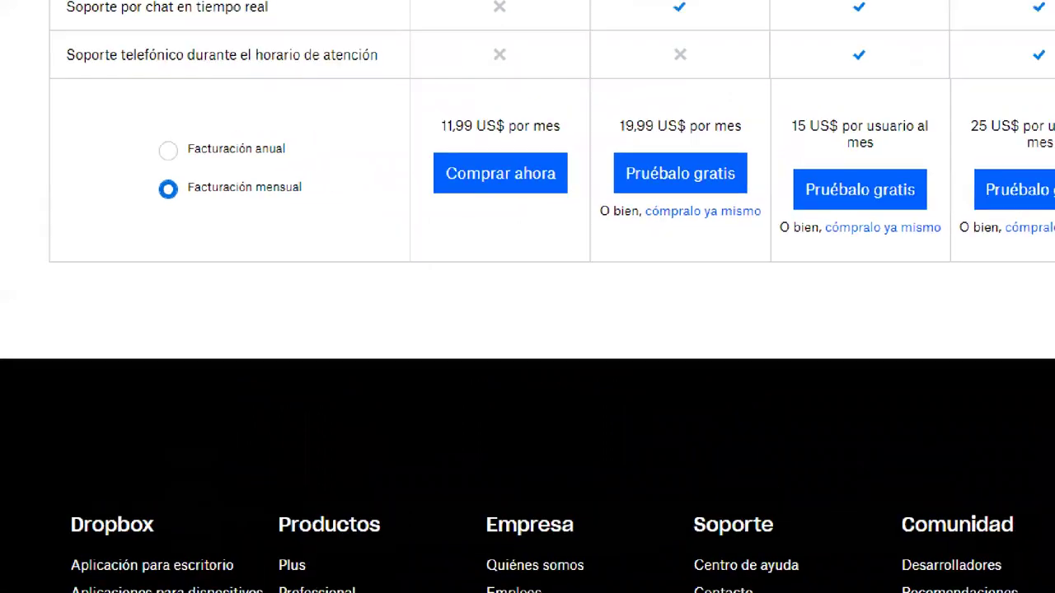
mouse_move(421, 111)
left_mouse_down()
mouse_move(612, 140)
mouse_move(594, 138)
left_mouse_up()
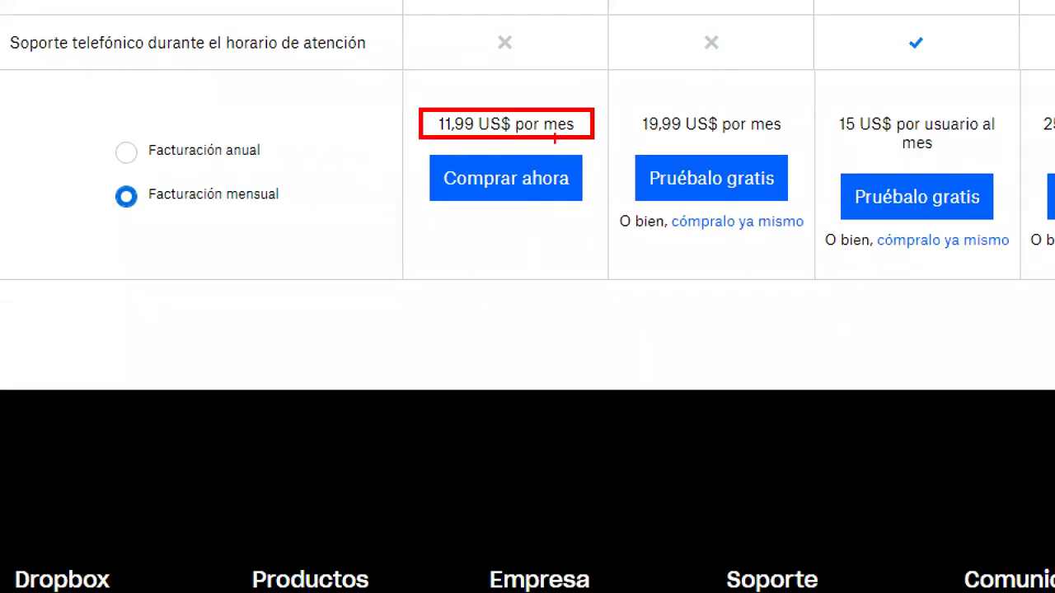
left_click_drag(288, 189, 425, 134)
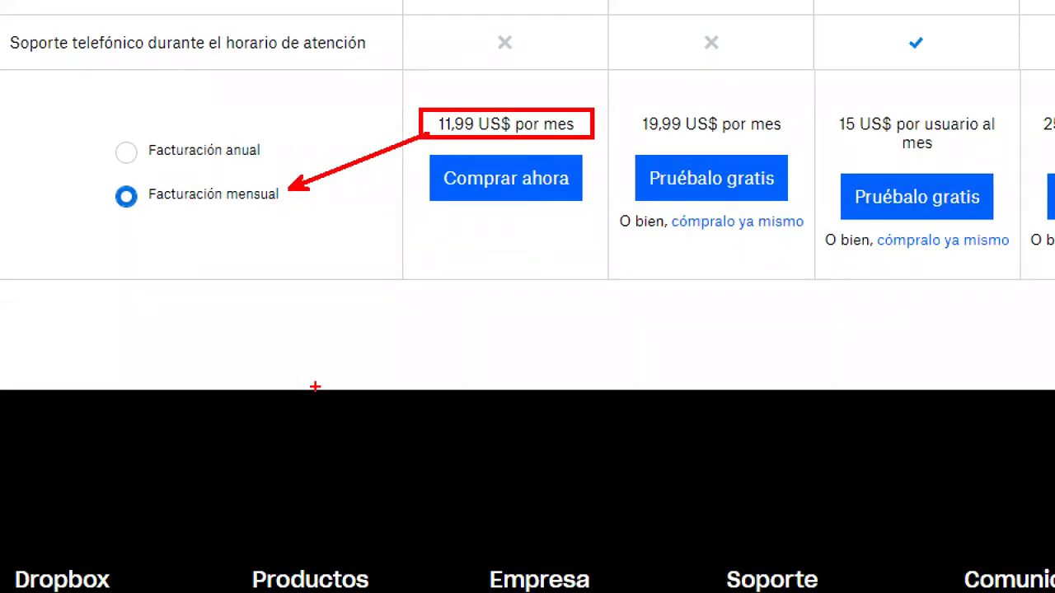
Scroll the comparison table and highlight the Plus monthly price
scroll(744, 264, "up", 4)
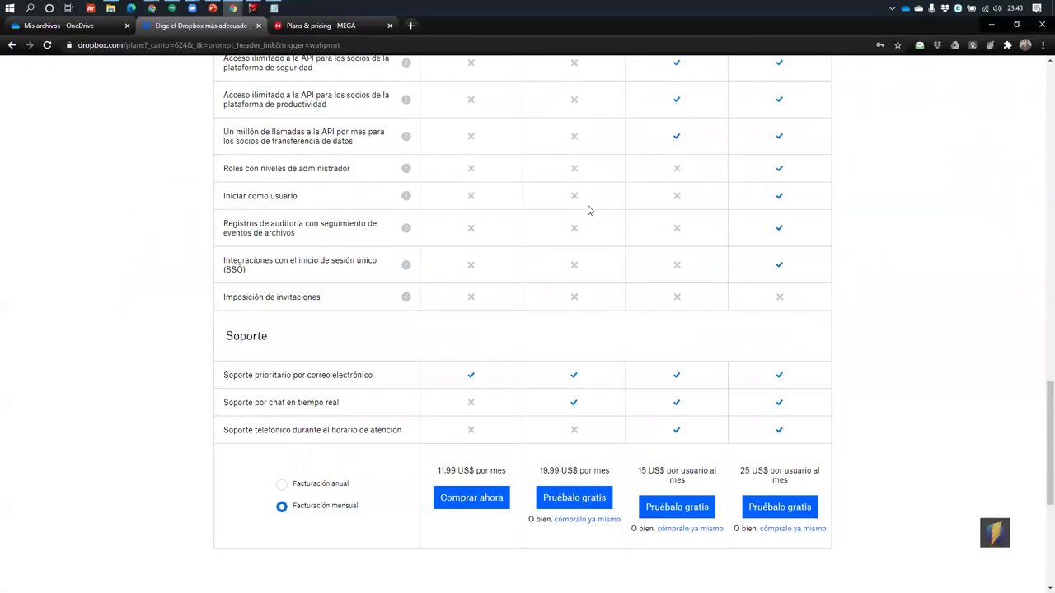
scroll(588, 210, "up", 15)
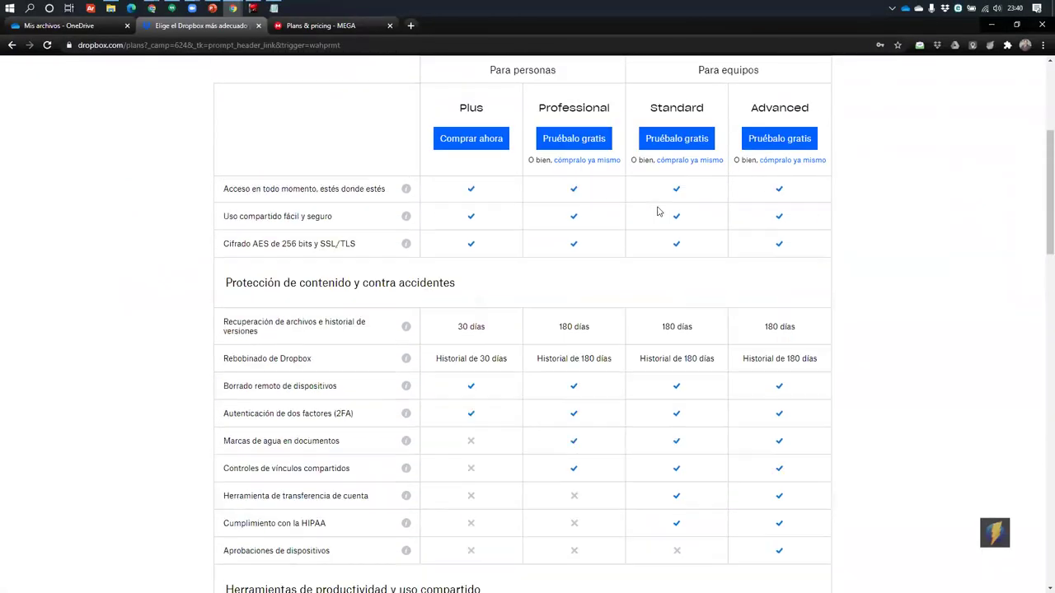
scroll(456, 108, "up", 3)
scroll(450, 224, "down", 15)
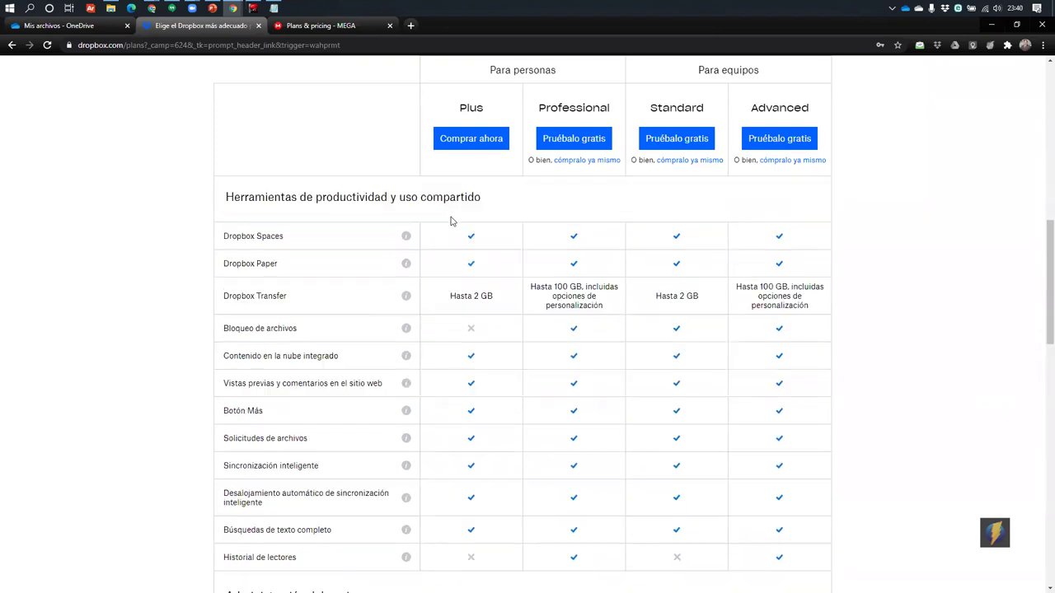
scroll(454, 224, "down", 9)
scroll(455, 224, "up", 14)
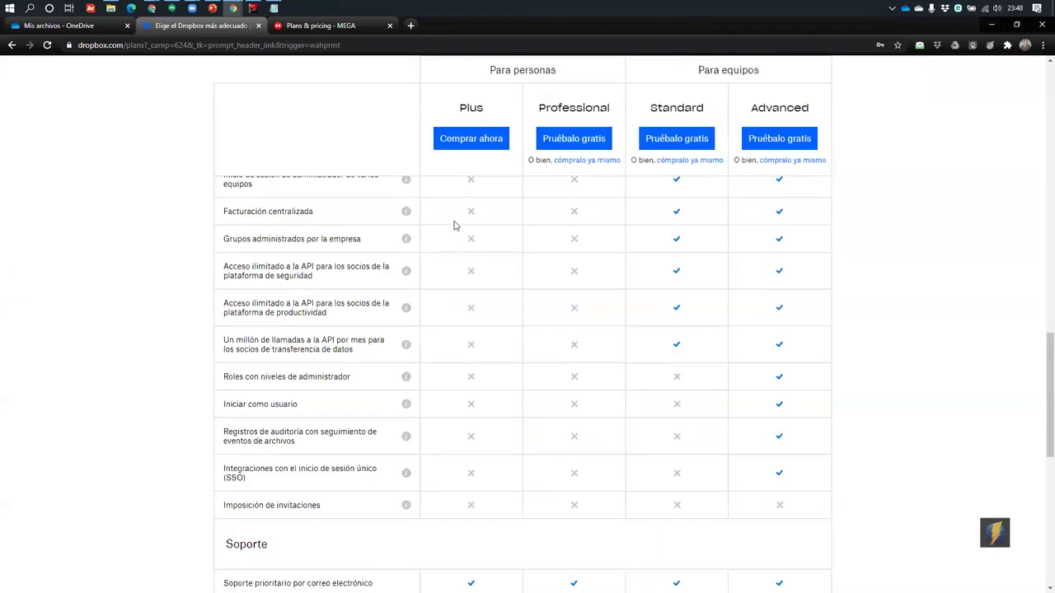
scroll(455, 222, "up", 7)
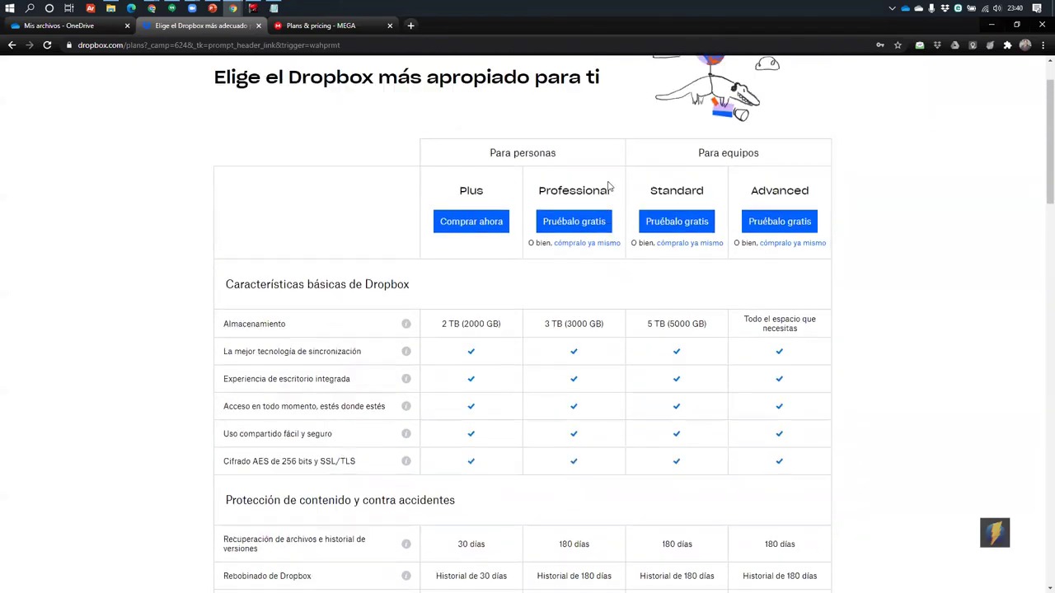
scroll(607, 185, "down", 4)
scroll(607, 184, "down", 6)
scroll(596, 231, "up", 5)
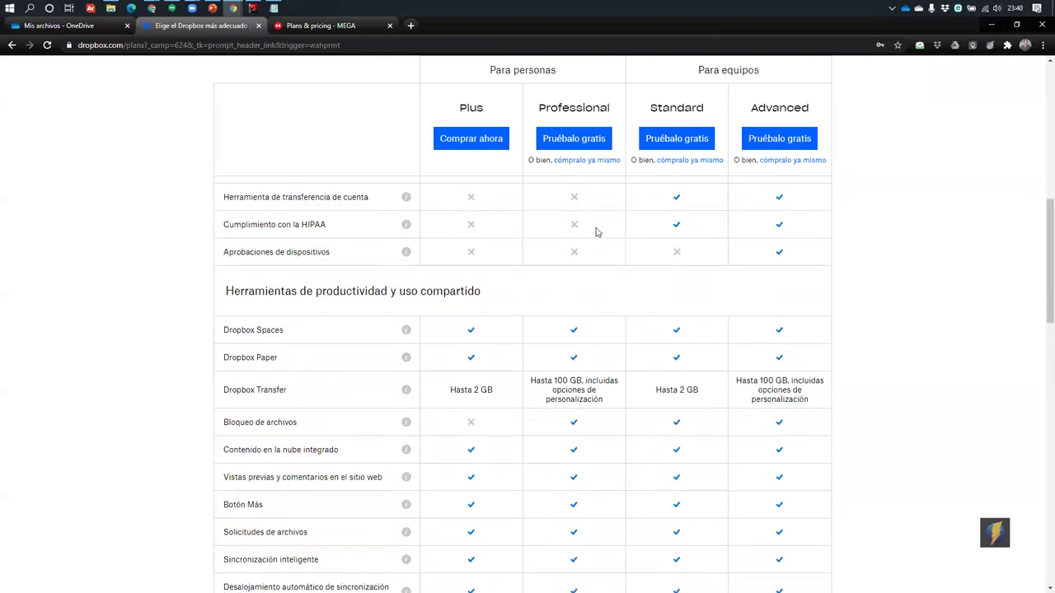
scroll(598, 233, "up", 2)
scroll(596, 231, "down", 10)
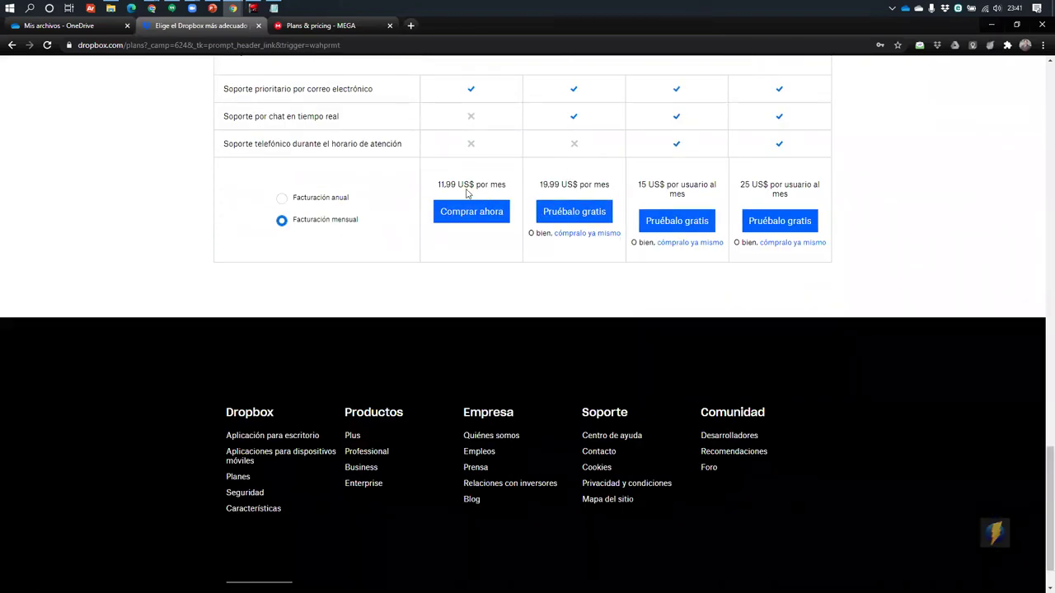
left_click_drag(435, 185, 506, 185)
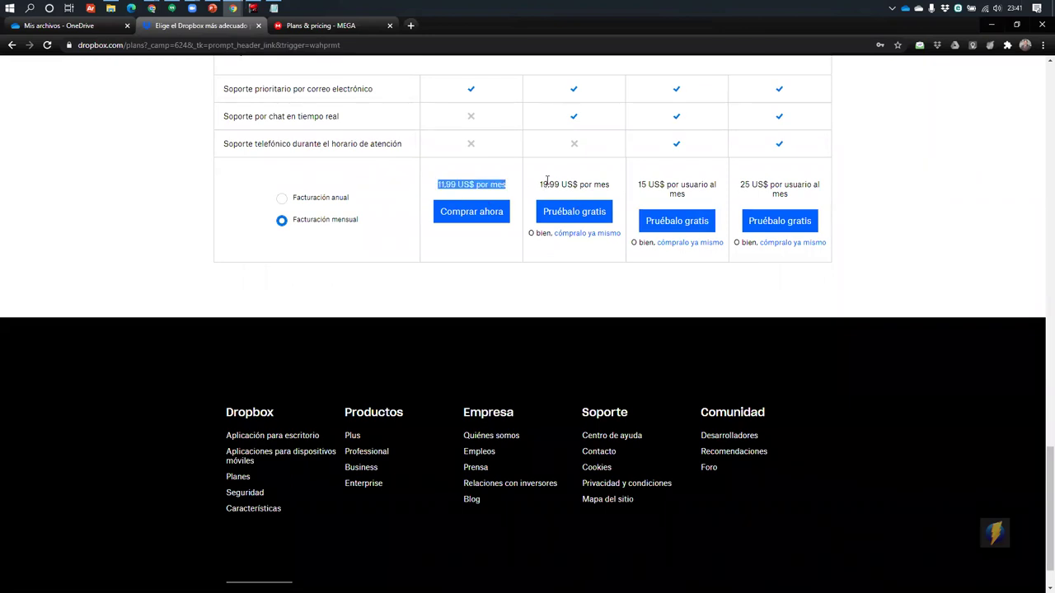
In a new tab, search 'google drive' and open Google Drive
left_click(409, 25)
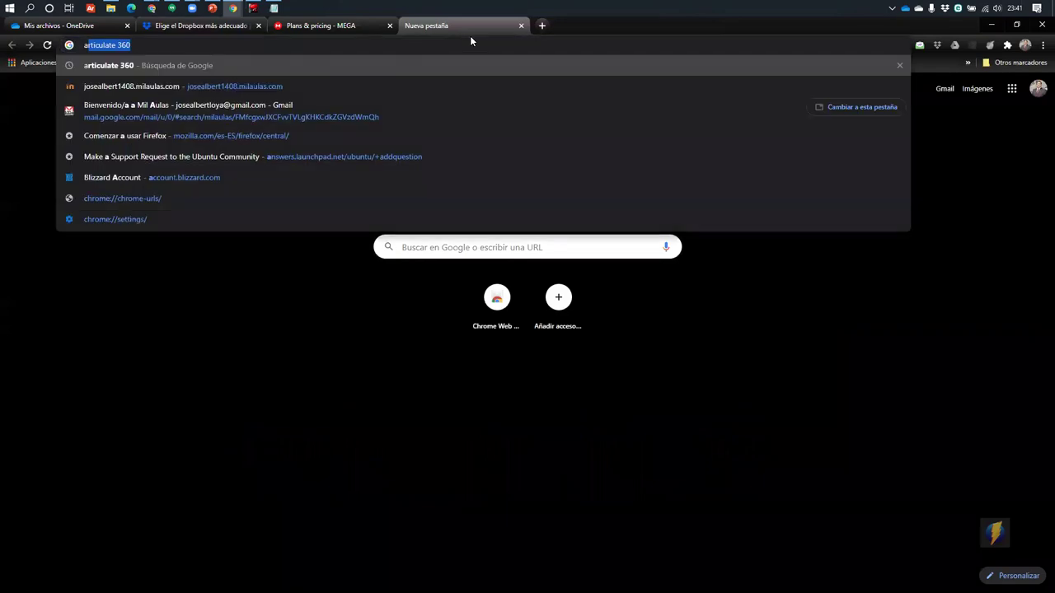
type("google drive")
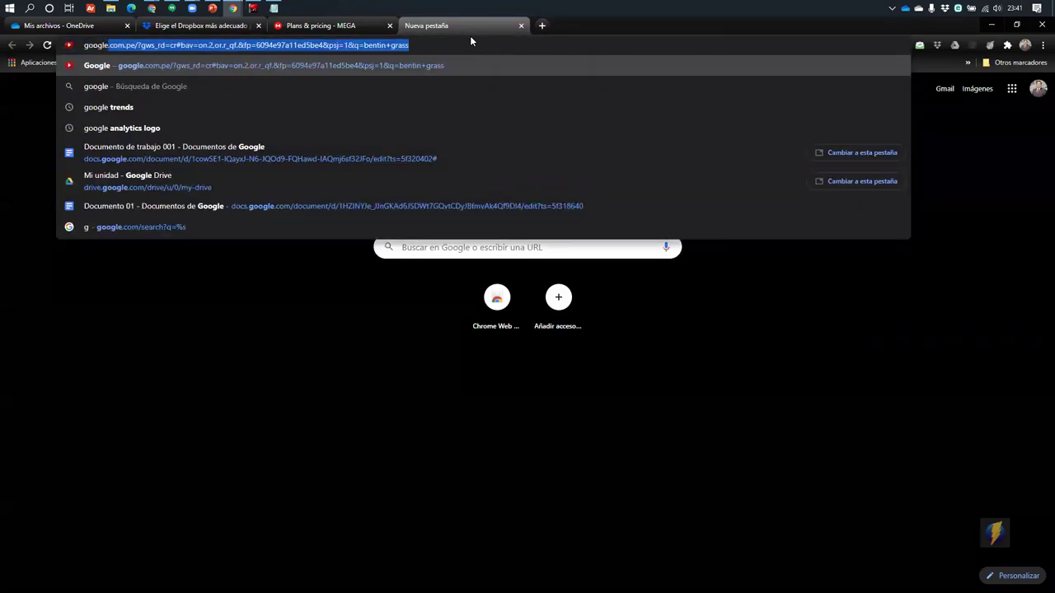
key("Return")
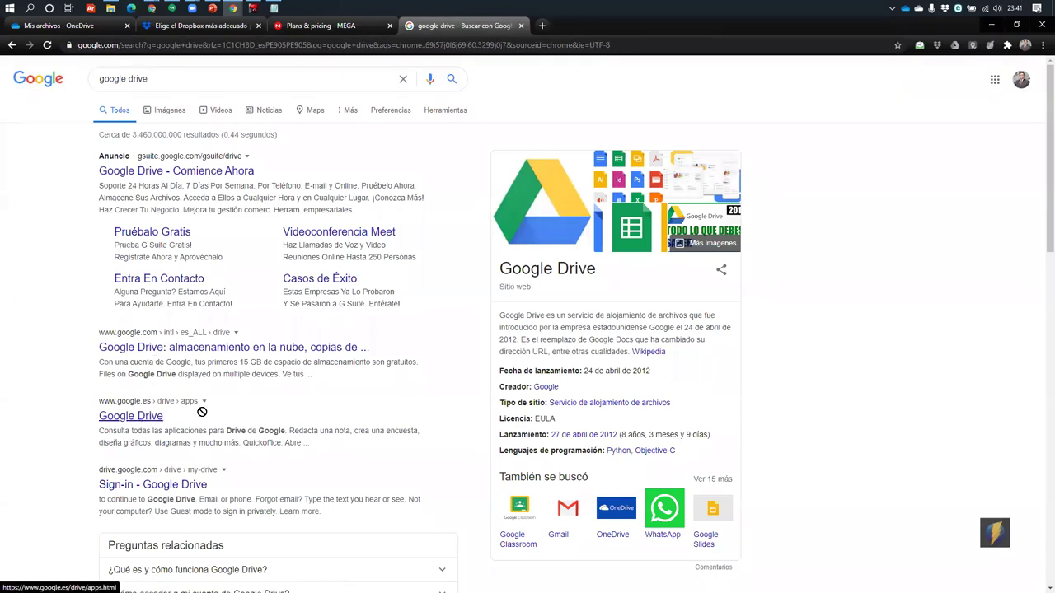
left_click(136, 415)
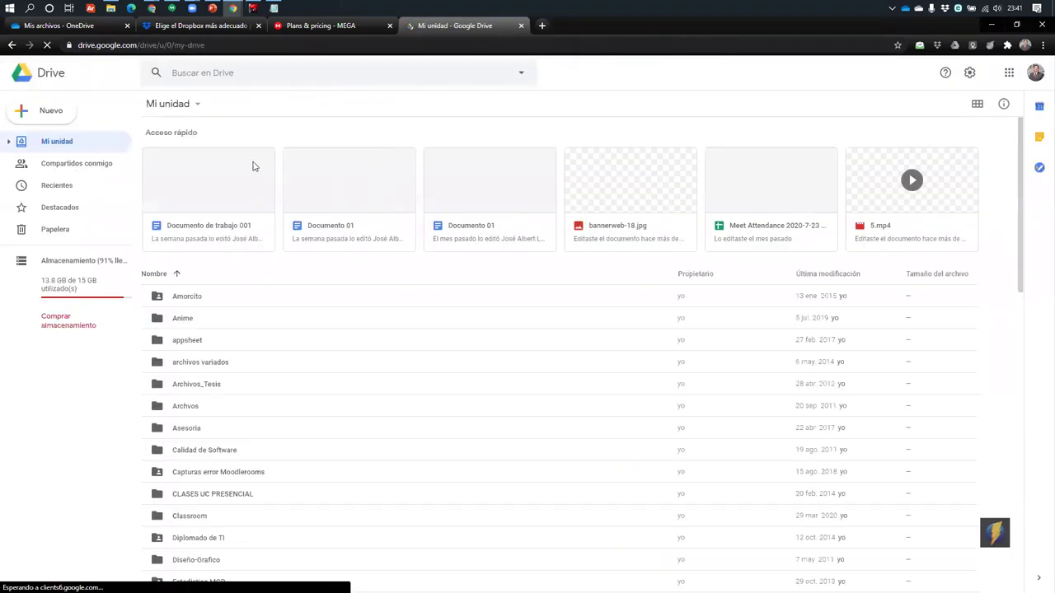
Use 'Comprar almacenamiento' and view the resulting Google One plans tab
left_click(63, 325)
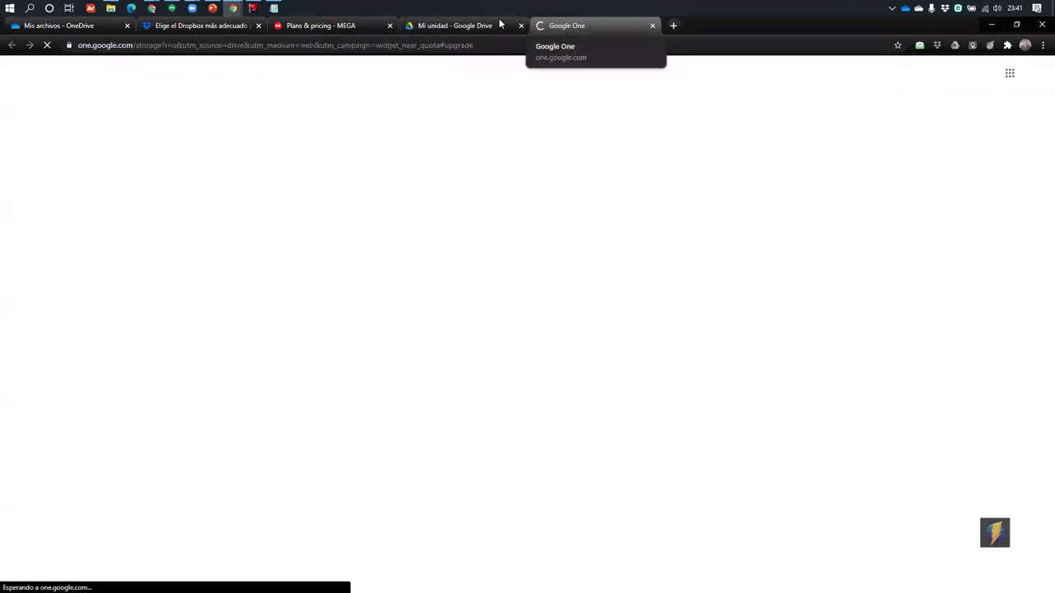
left_click(461, 26)
left_click(575, 25)
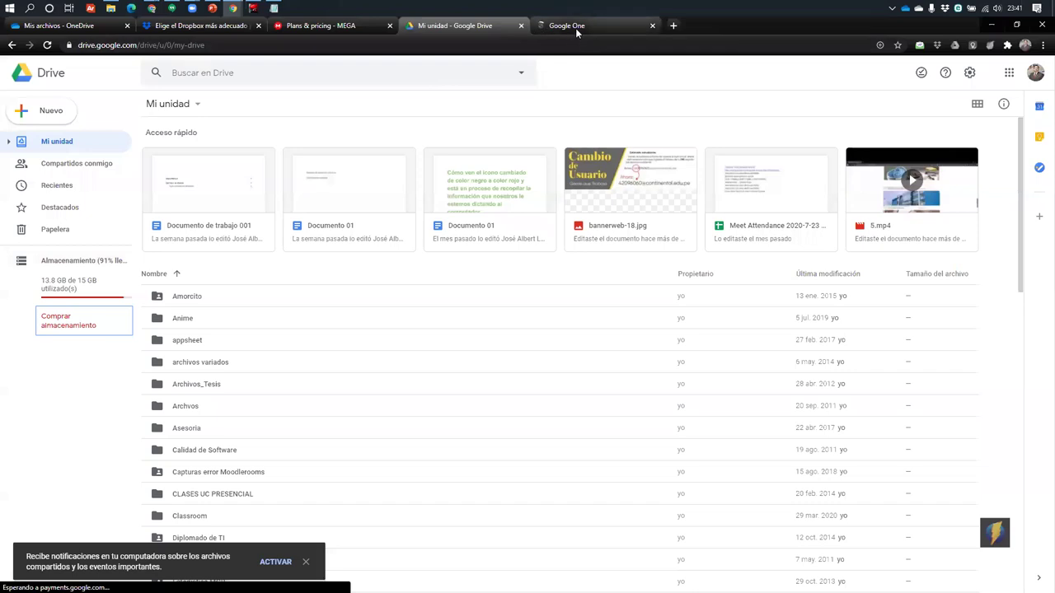
scroll(463, 346, "down", 3)
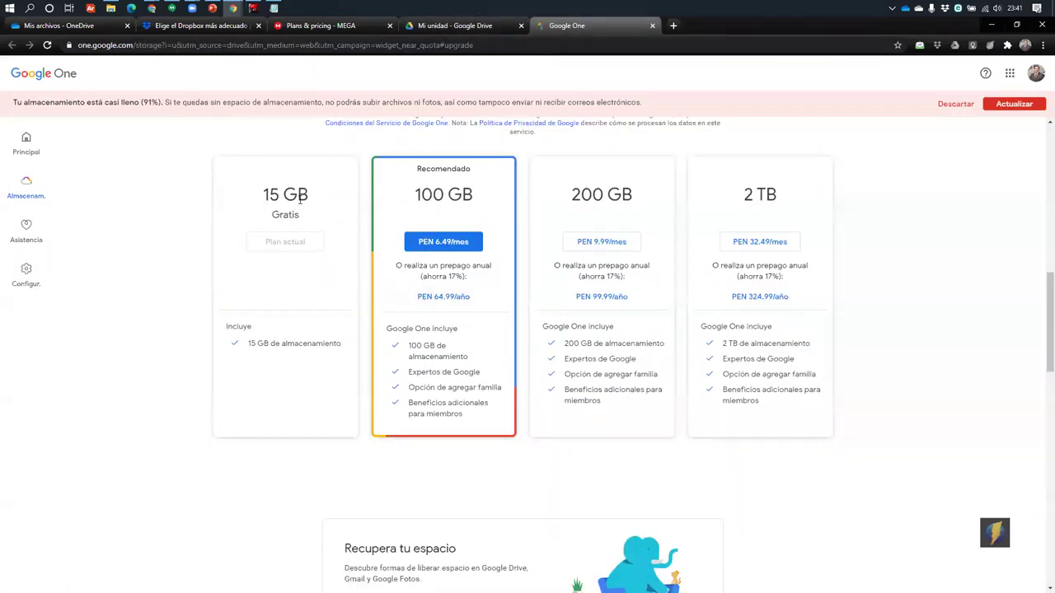
Highlight the free 15 GB plan, the storage-almost-full warning and the 100 GB plan
left_click_drag(262, 192, 316, 214)
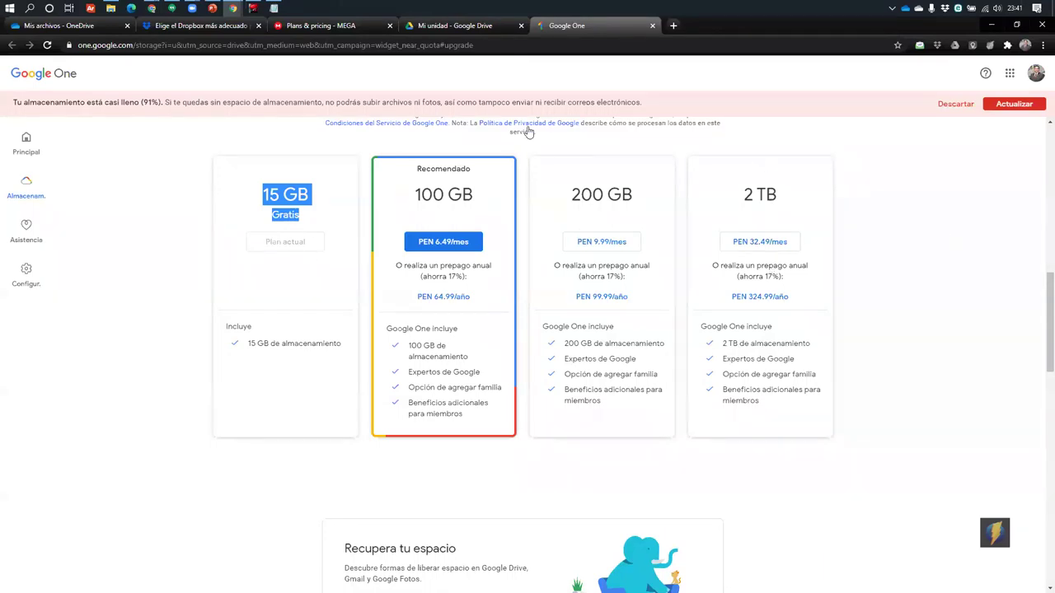
left_click_drag(61, 100, 632, 165)
left_click(289, 336)
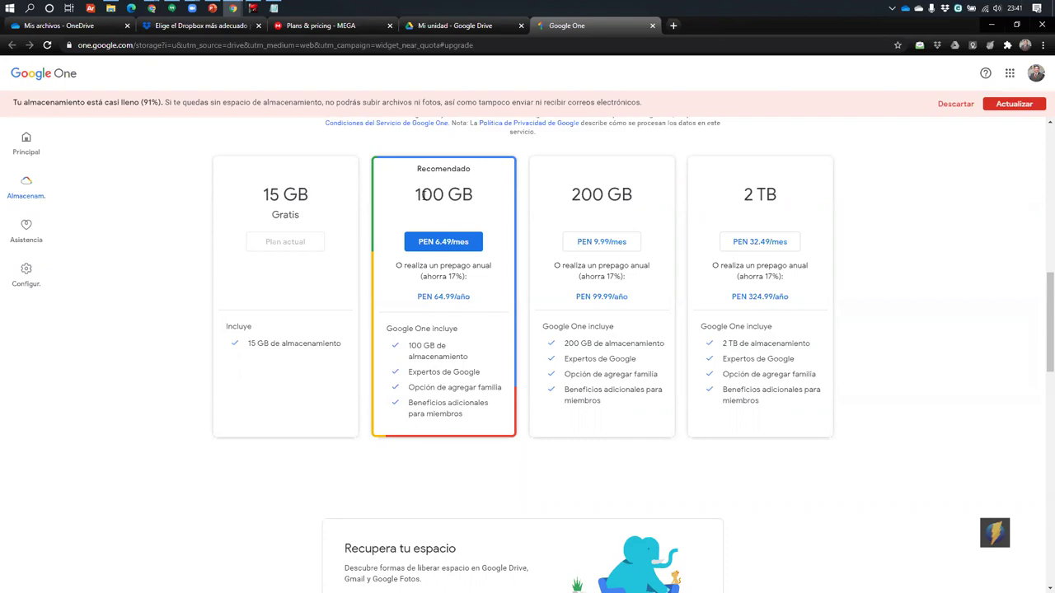
left_click_drag(406, 200, 497, 195)
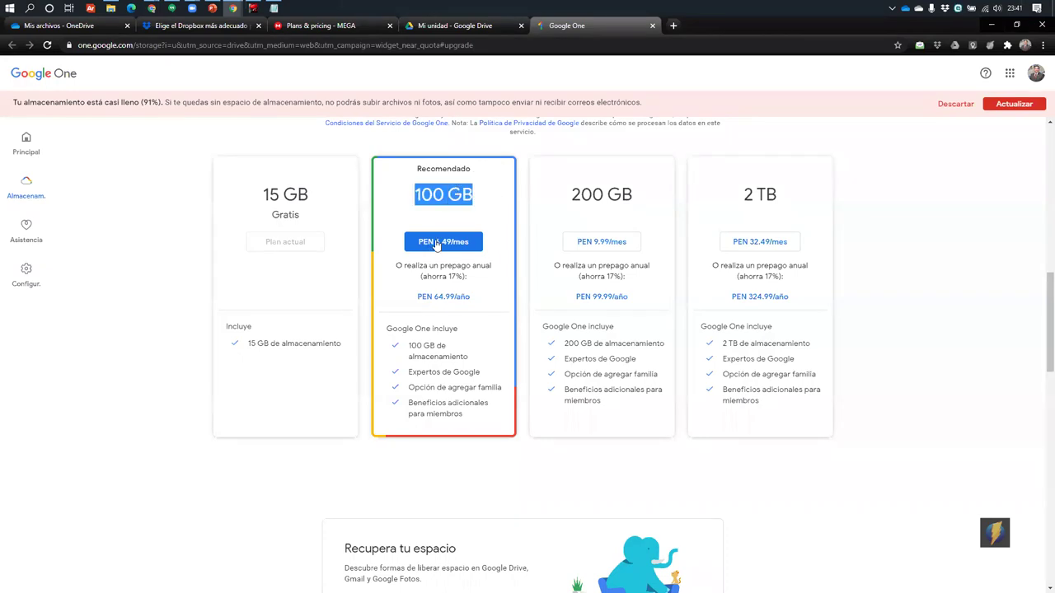
scroll(441, 243, "down", 2)
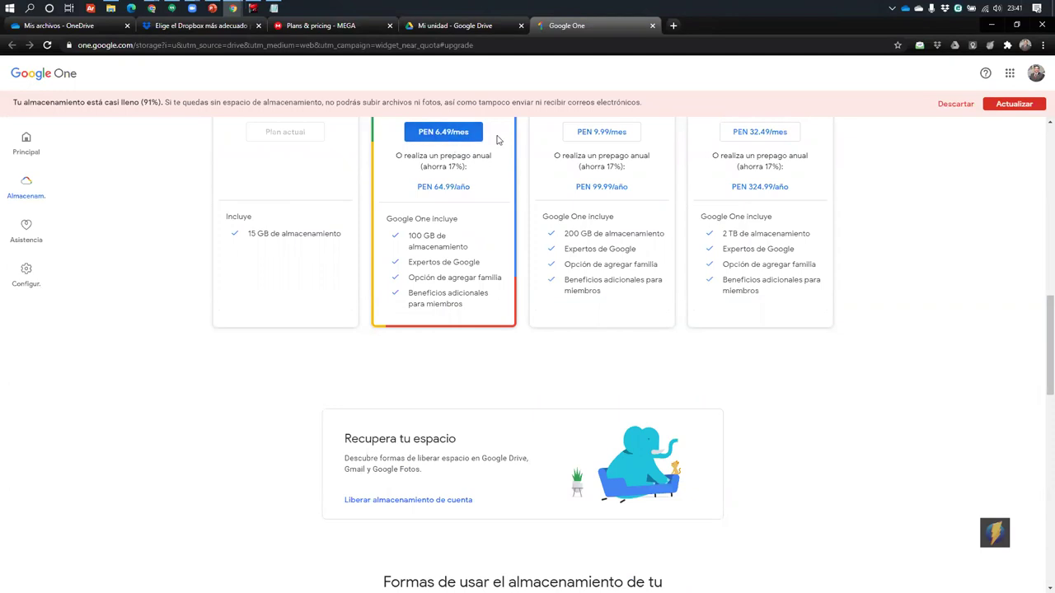
scroll(470, 221, "up", 1)
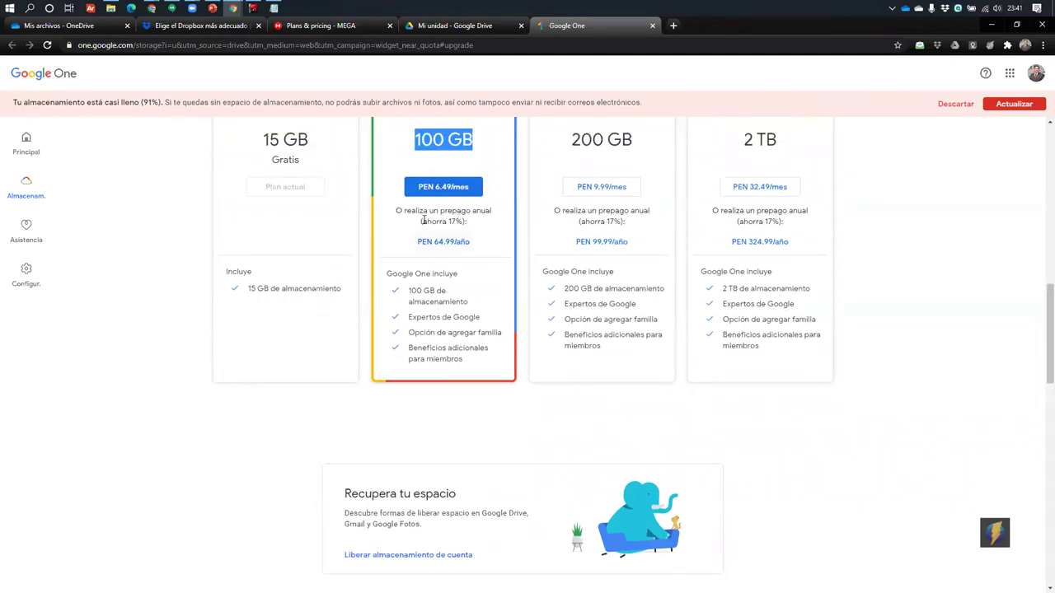
Try the 200 GB and 100 GB yearly options, cancelling each Terms dialog, then return to My Drive
left_click(606, 244)
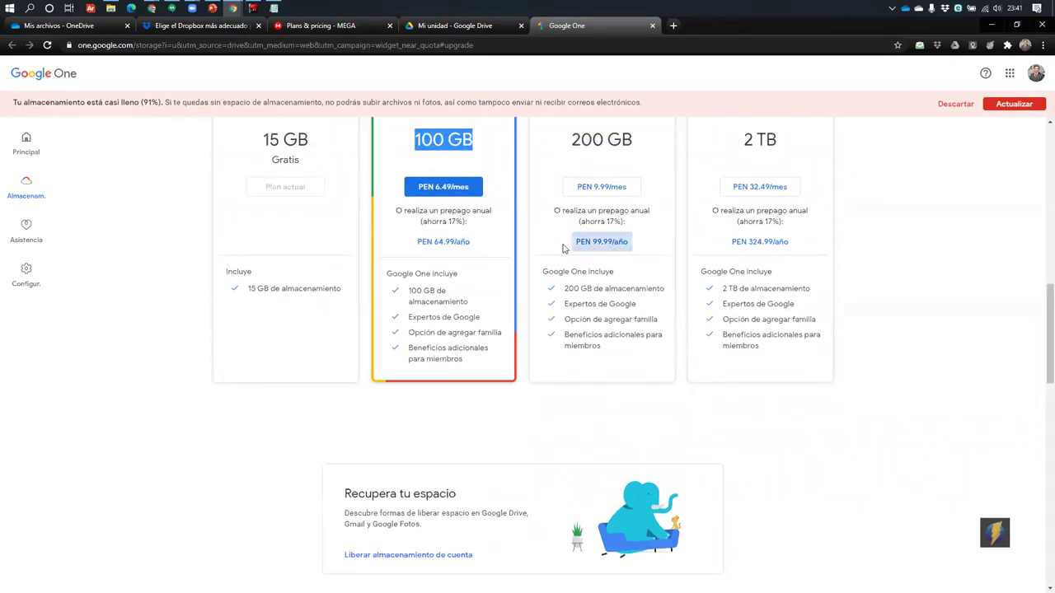
left_click(607, 372)
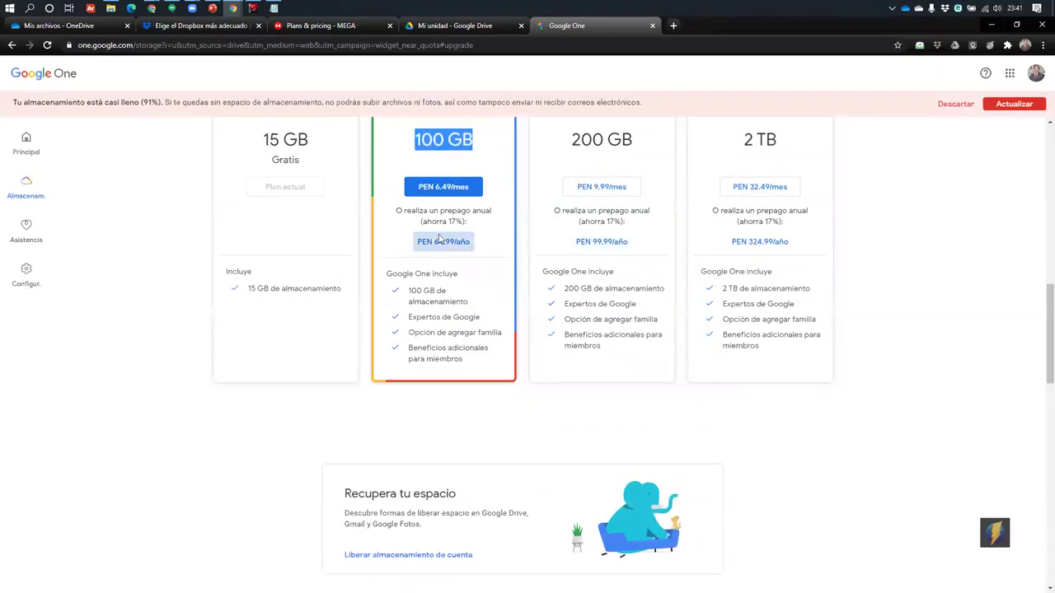
left_click(439, 239)
left_click(607, 375)
scroll(420, 223, "up", 1)
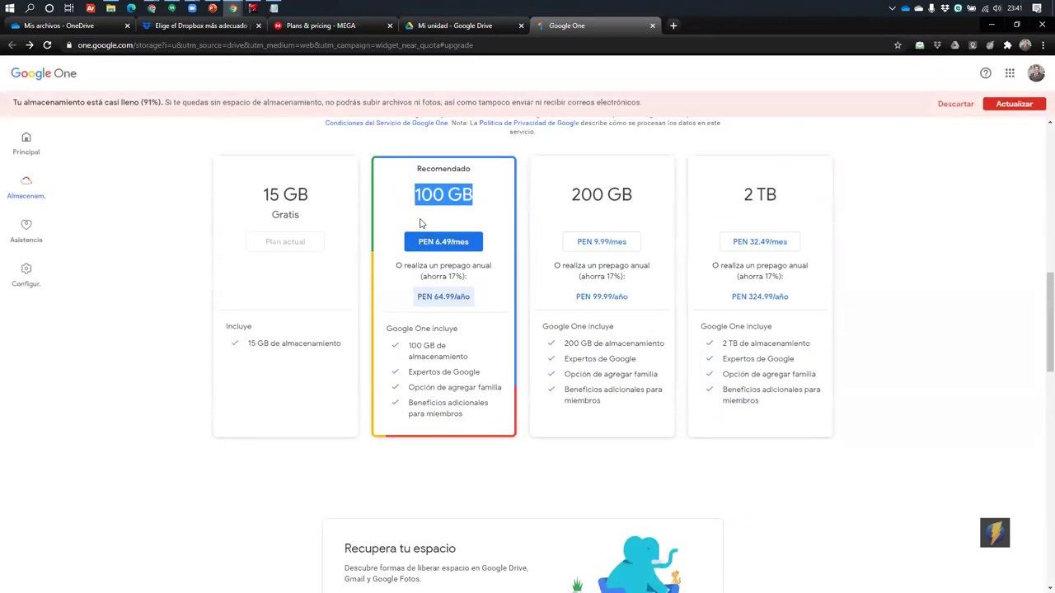
scroll(420, 224, "up", 1)
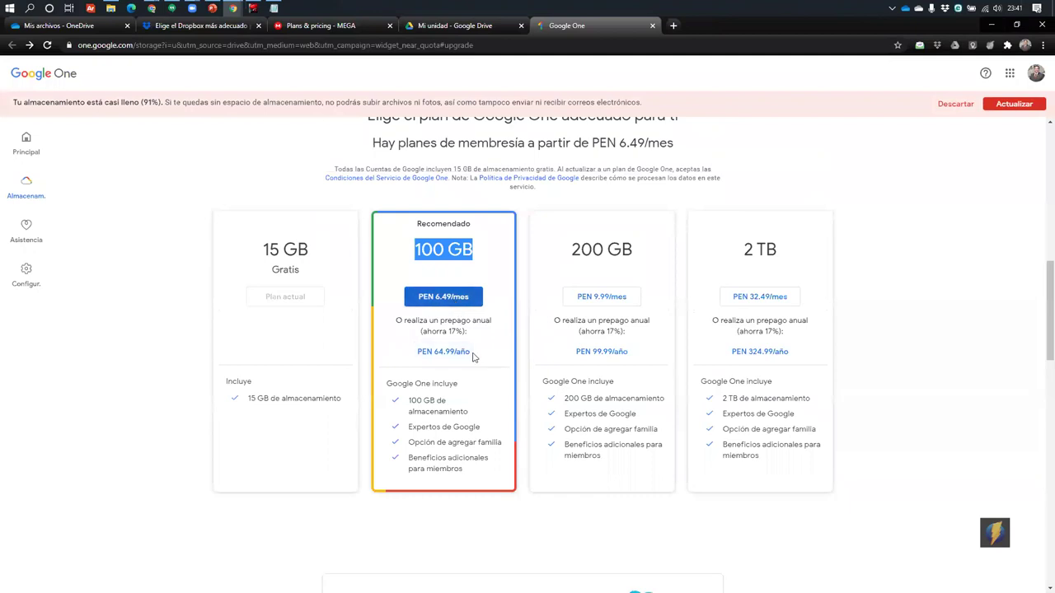
left_click(470, 353)
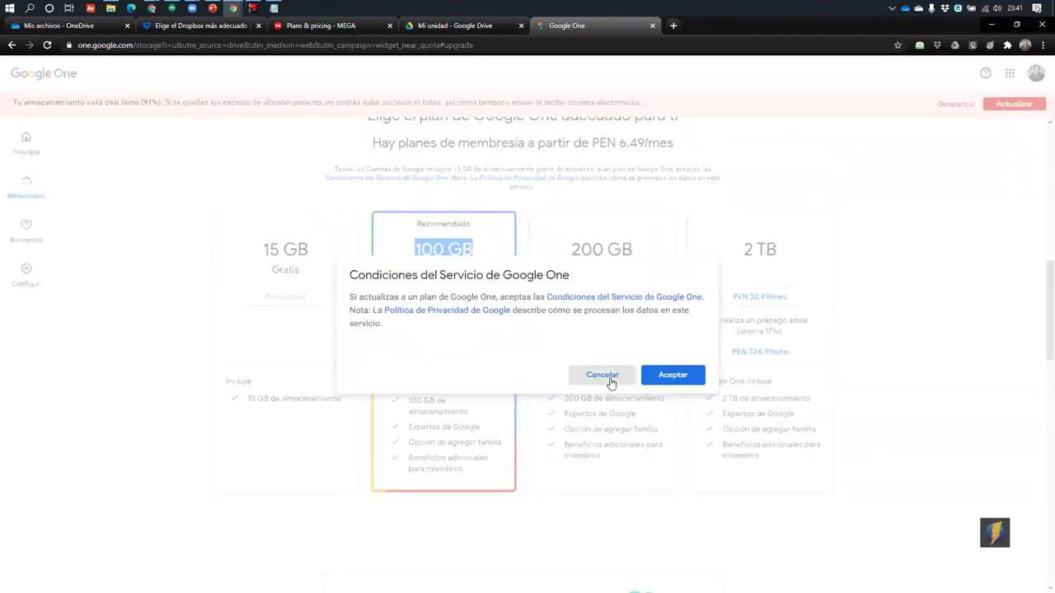
left_click(601, 375)
scroll(610, 379, "down", 10)
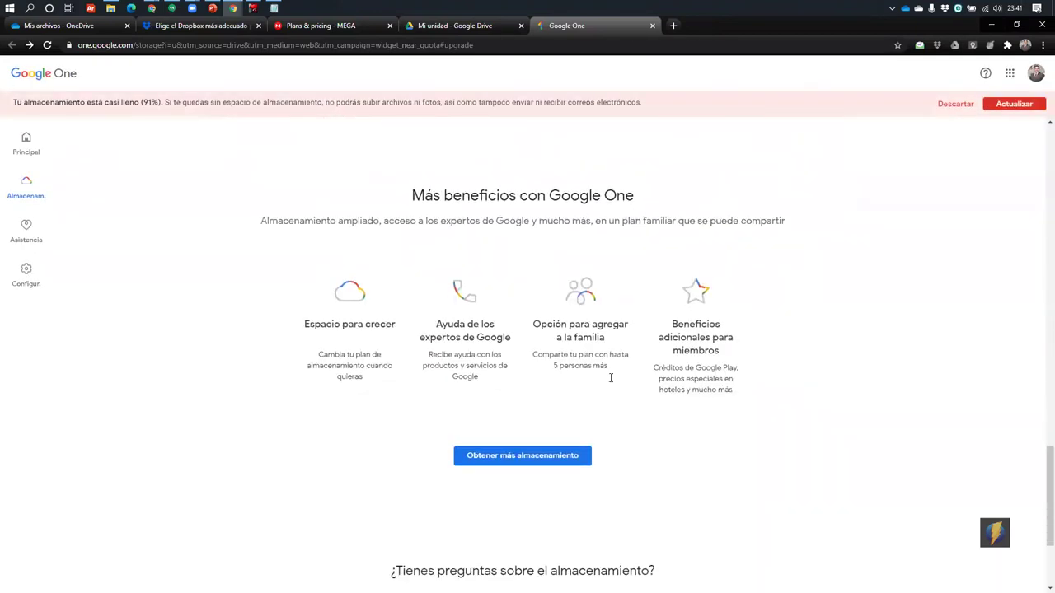
scroll(611, 378, "down", 2)
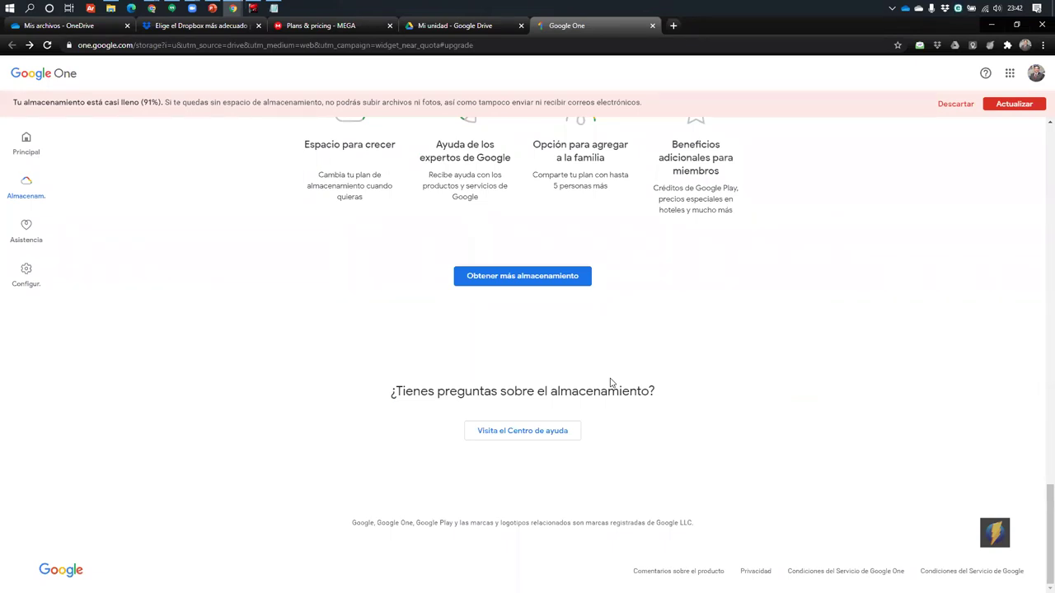
left_click(464, 26)
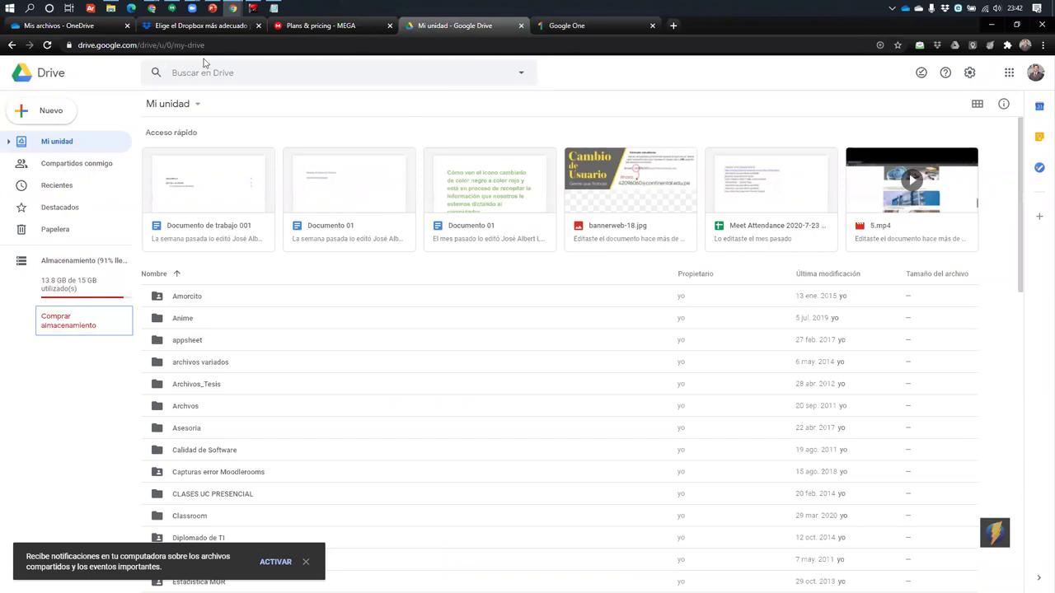
Return to the Dropbox plans tab and scroll through the comparison table
left_click(197, 26)
scroll(894, 159, "up", 15)
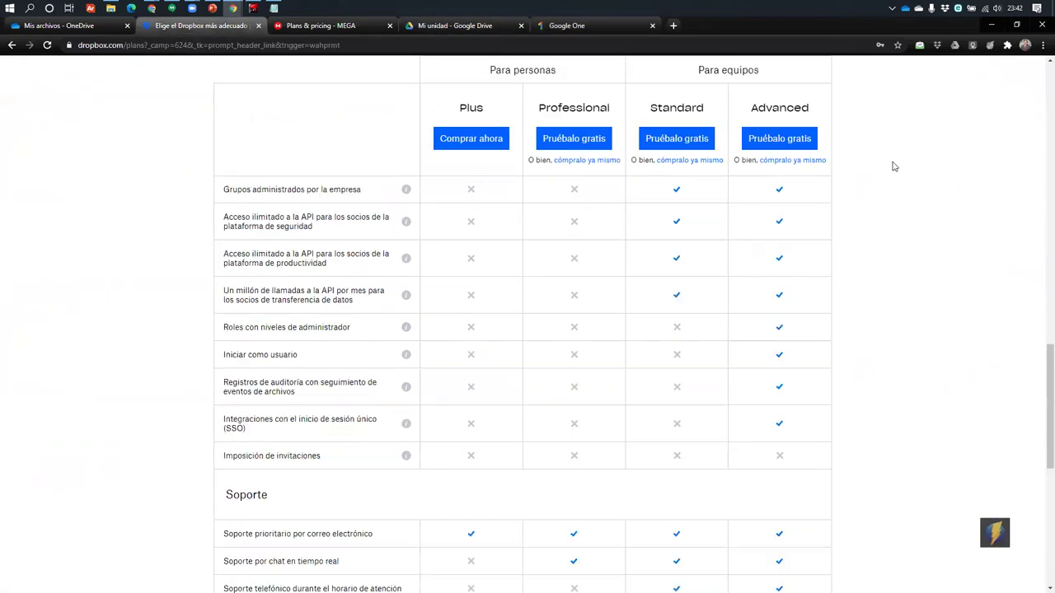
scroll(898, 168, "up", 2)
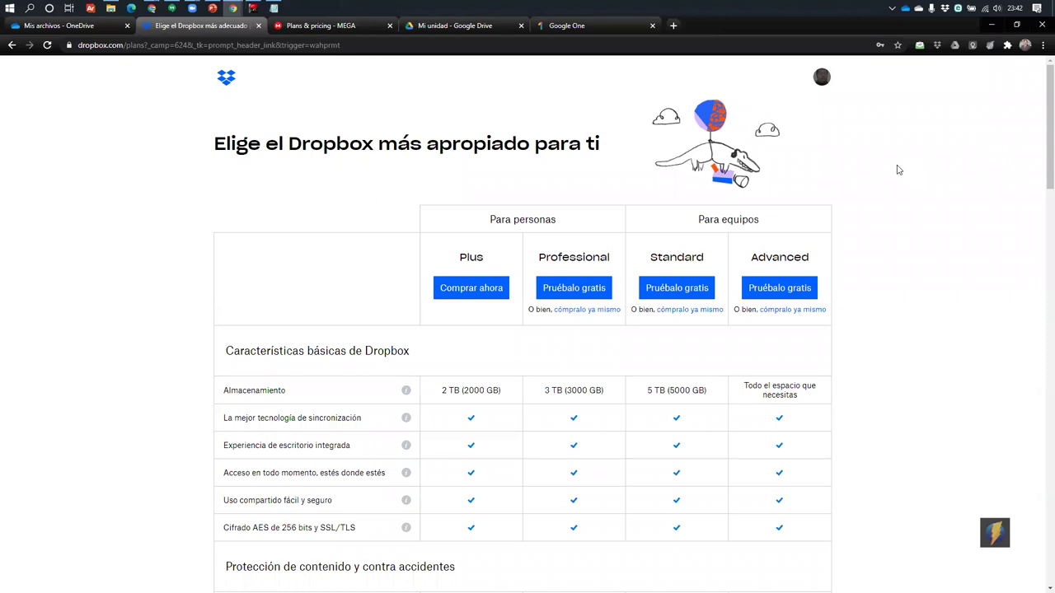
scroll(377, 405, "down", 20)
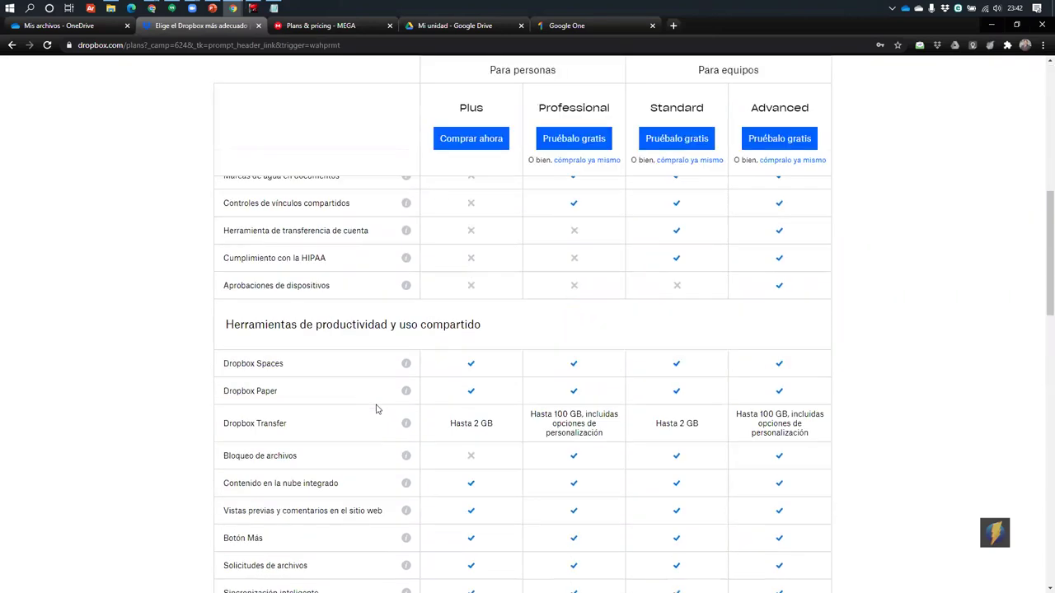
scroll(376, 410, "up", 20)
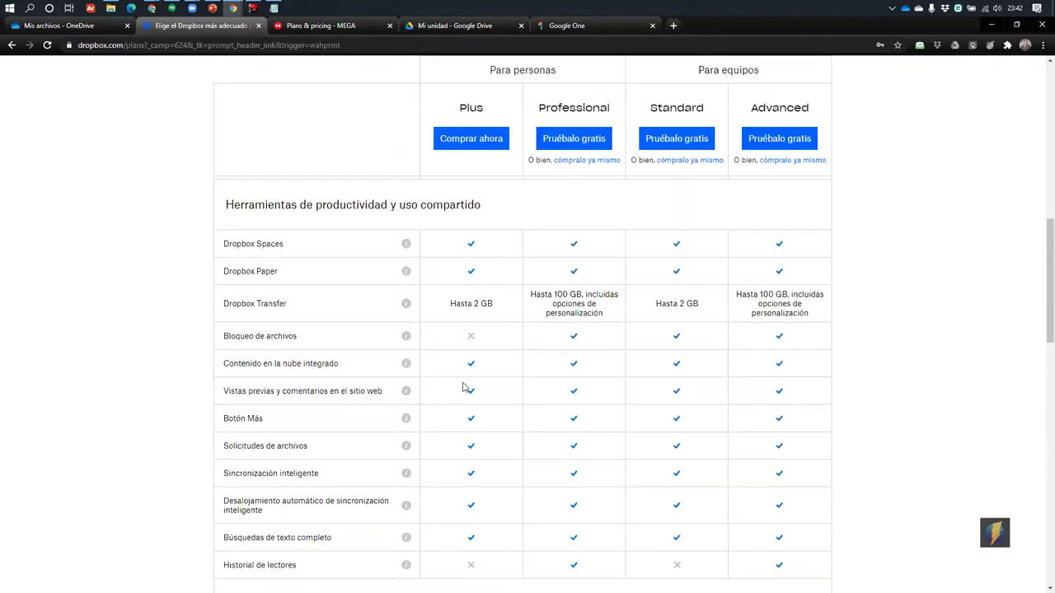
scroll(454, 379, "down", 3)
scroll(431, 358, "up", 3)
left_click_drag(442, 391, 515, 394)
scroll(392, 433, "down", 10)
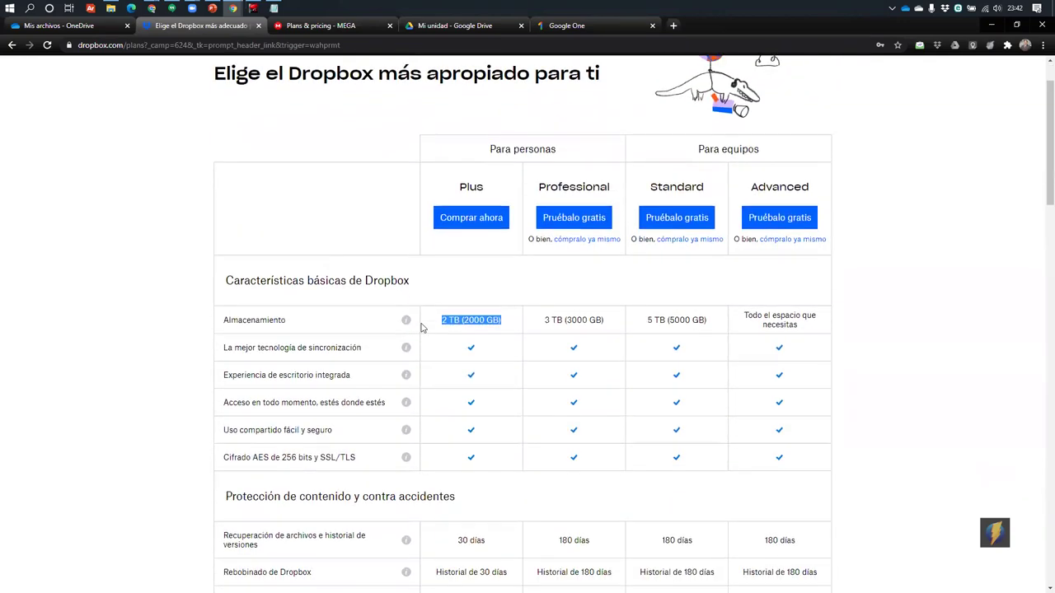
scroll(420, 328, "down", 6)
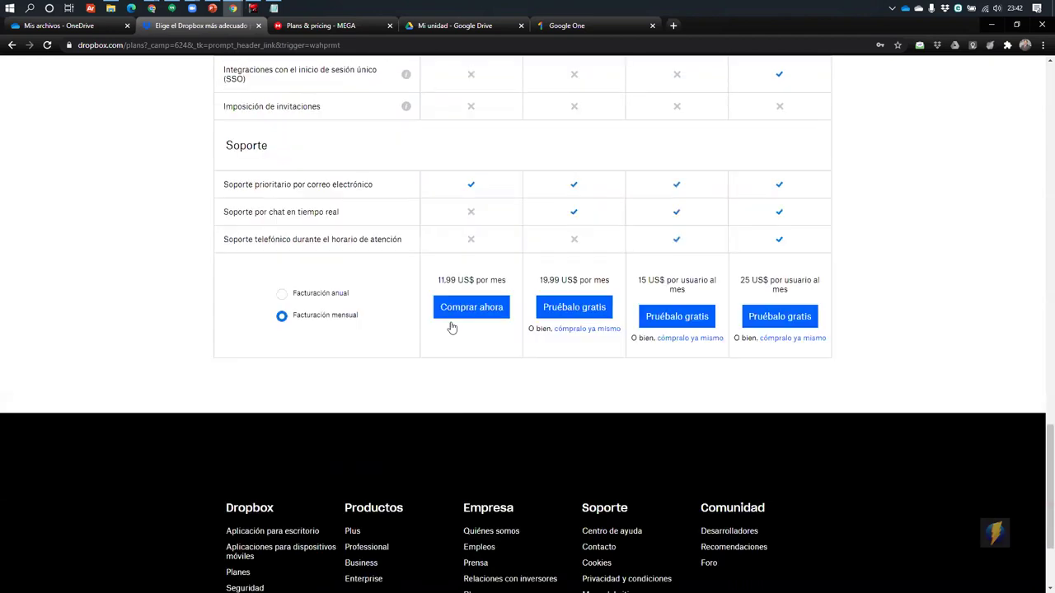
Select Facturación anual, highlight Plus's 9,99 US$ price, and return to Google One
left_click(282, 307)
left_click_drag(435, 294, 506, 295)
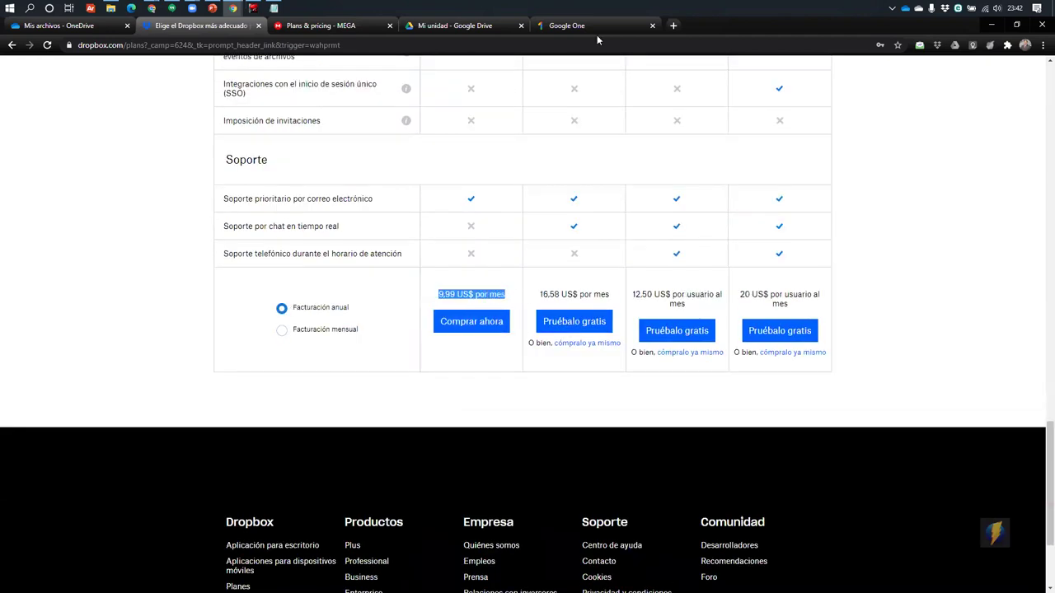
left_click(577, 26)
scroll(586, 285, "up", 15)
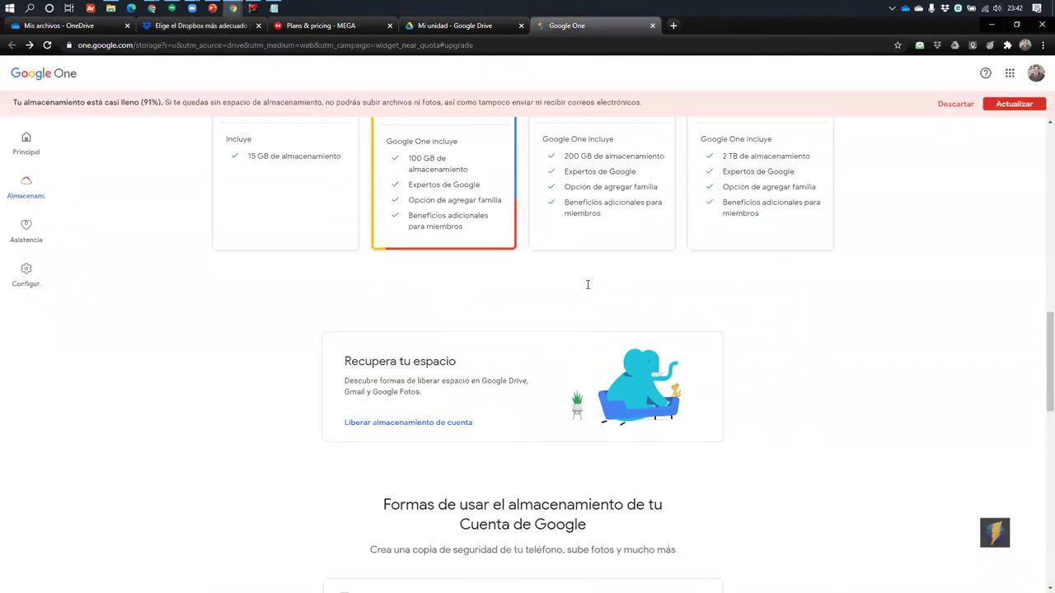
Highlight the 100 GB plan on Google One's plans page and move a hidden tray icon onto the taskbar
scroll(588, 285, "down", 3)
scroll(810, 302, "up", 2)
left_click(738, 314)
left_click_drag(742, 337, 783, 340)
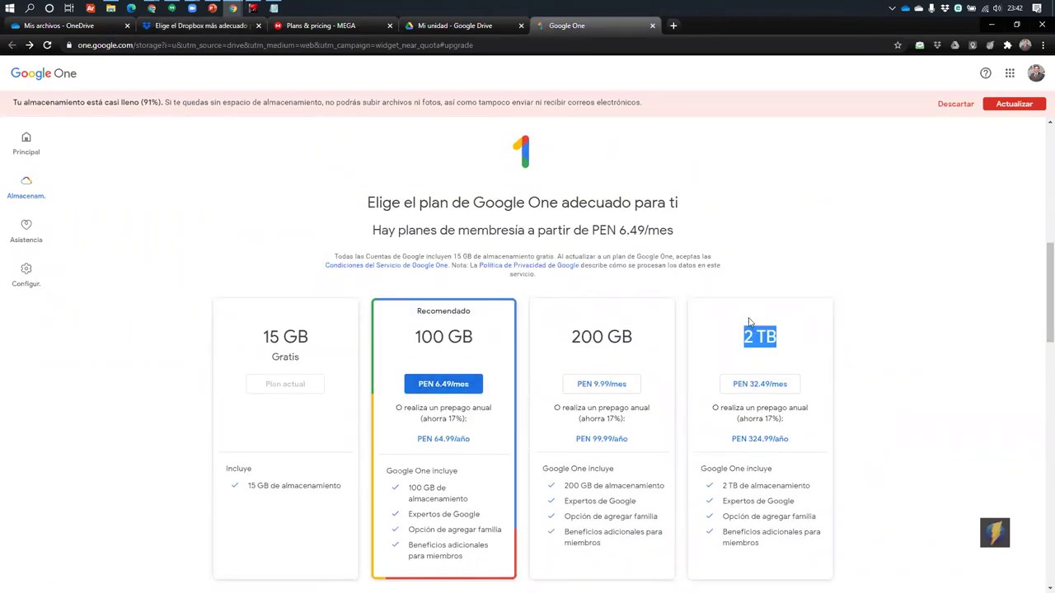
scroll(736, 231, "down", 2)
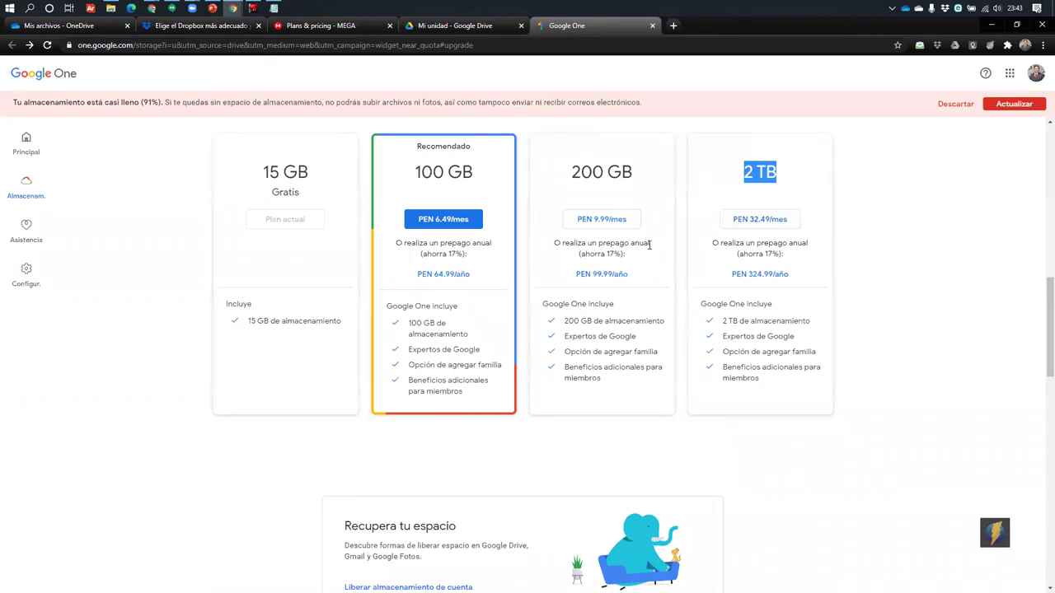
scroll(594, 313, "up", 1)
left_click_drag(418, 282, 487, 297)
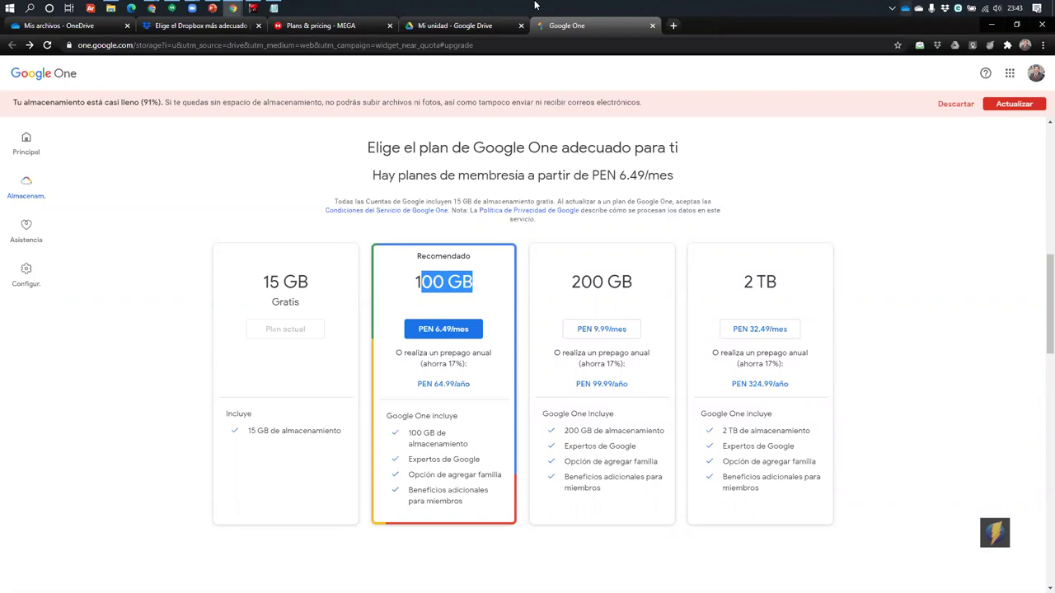
left_click(892, 9)
left_click_drag(902, 71, 895, 9)
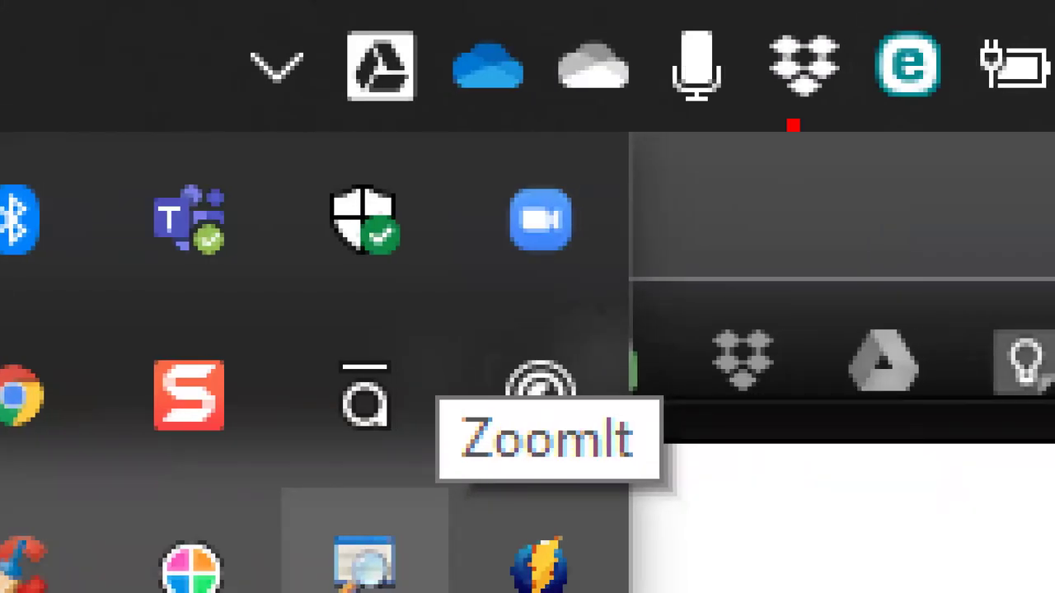
Draw ZoomIt arrows to the Dropbox and Google Drive tray icons, and box and arrow the OneDrive icons
left_click_drag(793, 123, 796, 449)
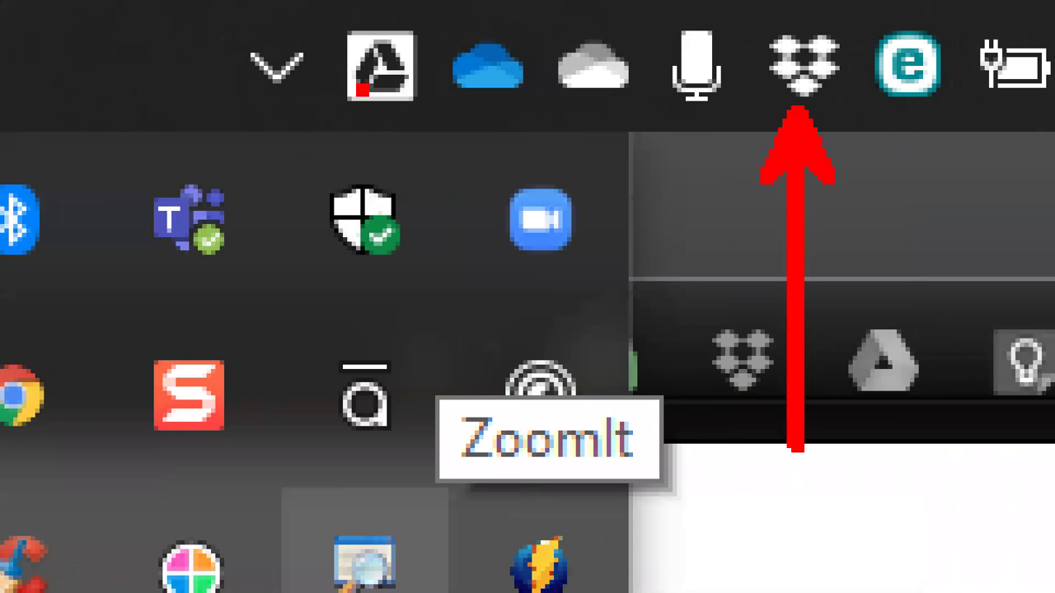
mouse_move(384, 101)
left_mouse_down()
mouse_move(370, 442)
mouse_move(382, 448)
left_mouse_up()
mouse_move(445, 9)
left_mouse_down()
mouse_move(449, 66)
mouse_move(649, 138)
left_mouse_up()
left_click_drag(560, 111, 546, 367)
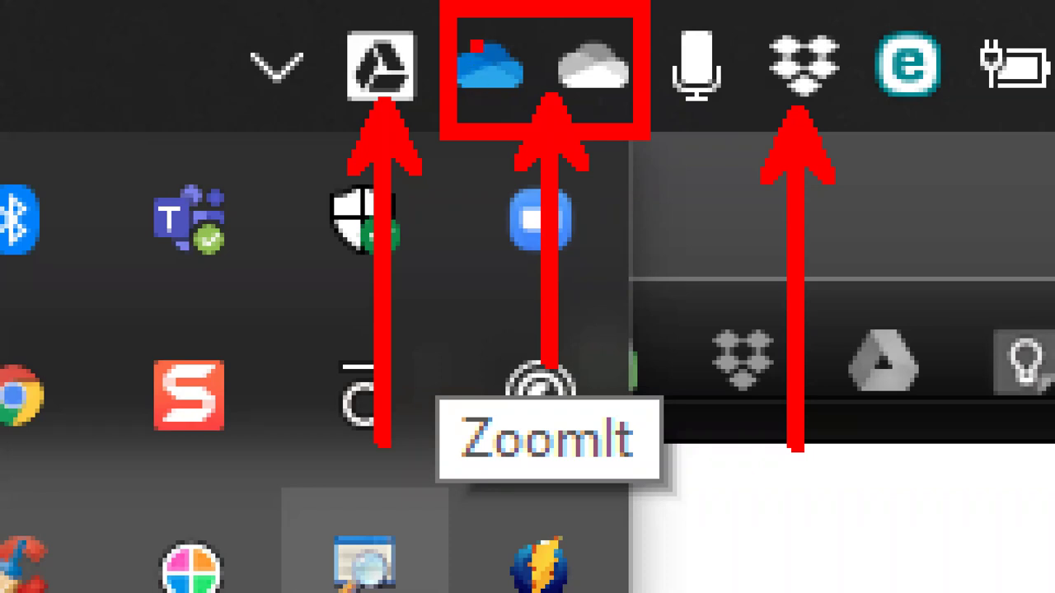
Scribble over the grey and blue OneDrive tray icons
mouse_move(605, 46)
left_mouse_down()
mouse_move(591, 79)
mouse_move(614, 50)
left_mouse_up()
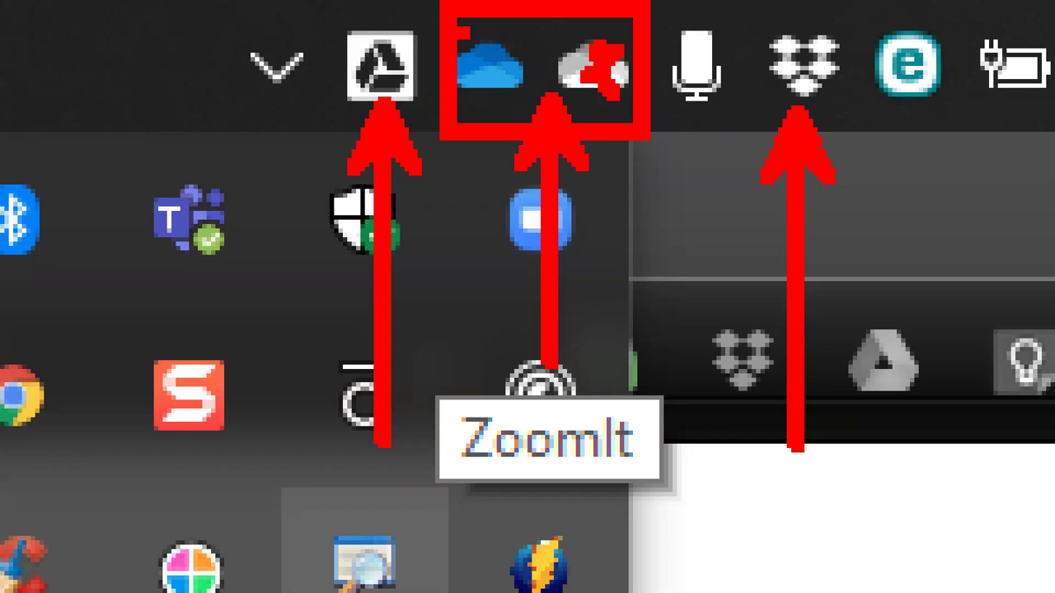
left_click_drag(464, 33, 488, 104)
left_click_drag(478, 33, 484, 105)
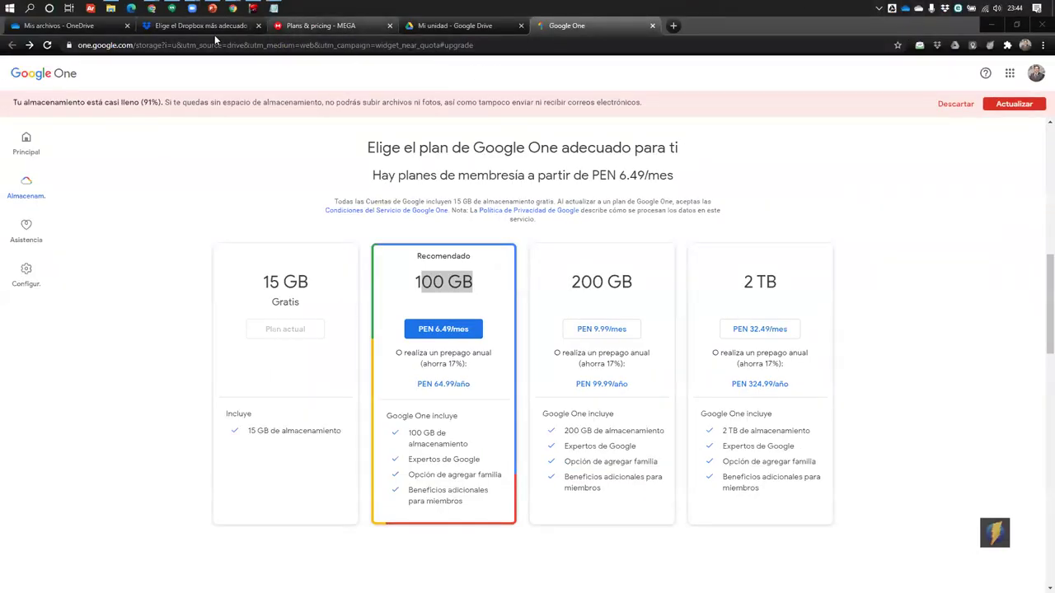
Switch to the Dropbox pricing tab and check the Google Drive and other cloud sync panels in the tray
left_click(318, 33)
left_click(468, 32)
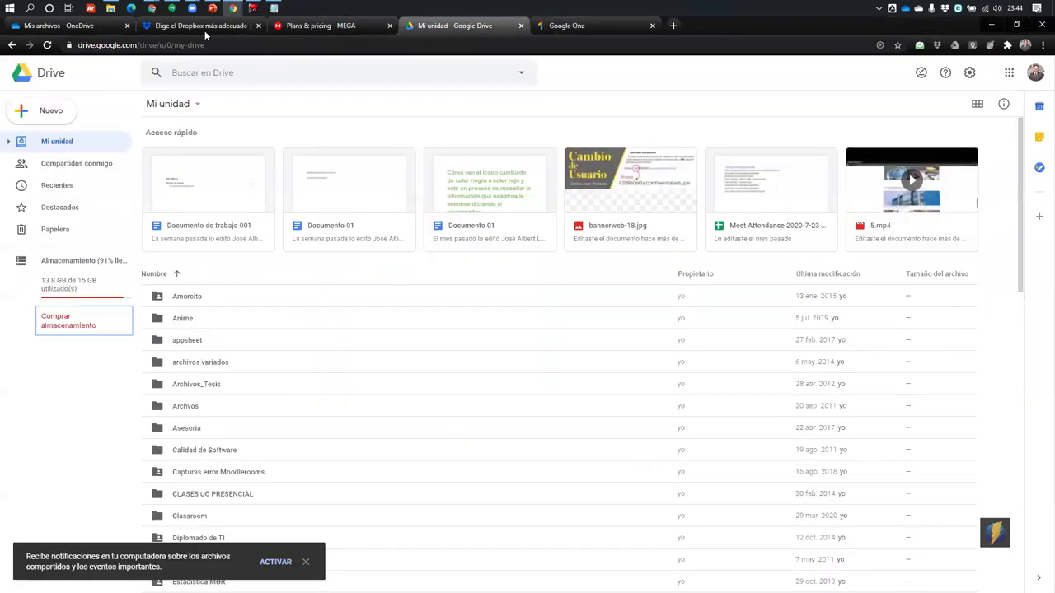
left_click(204, 28)
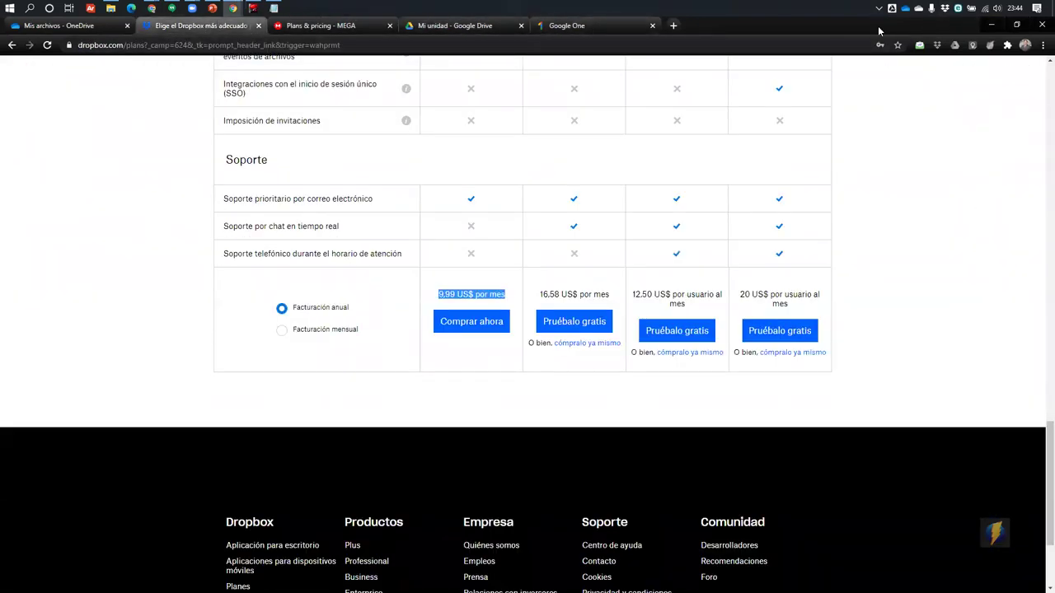
left_click(892, 8)
left_click(906, 9)
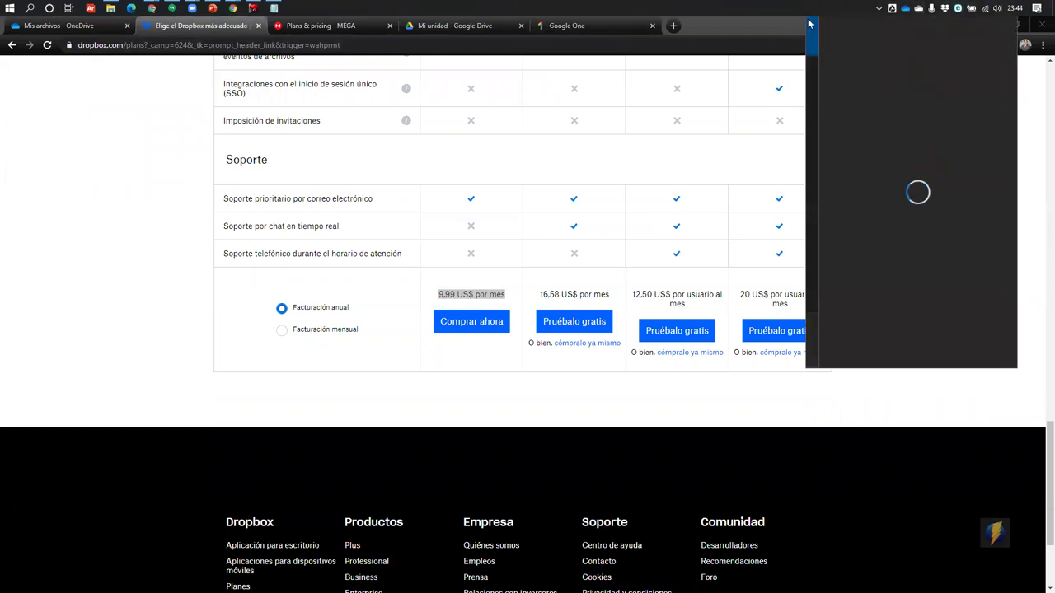
left_click(769, 32)
Open Este equipo in File Explorer and box the Dropbox, both OneDrive and Google Drive File Stream entries
key("super+e")
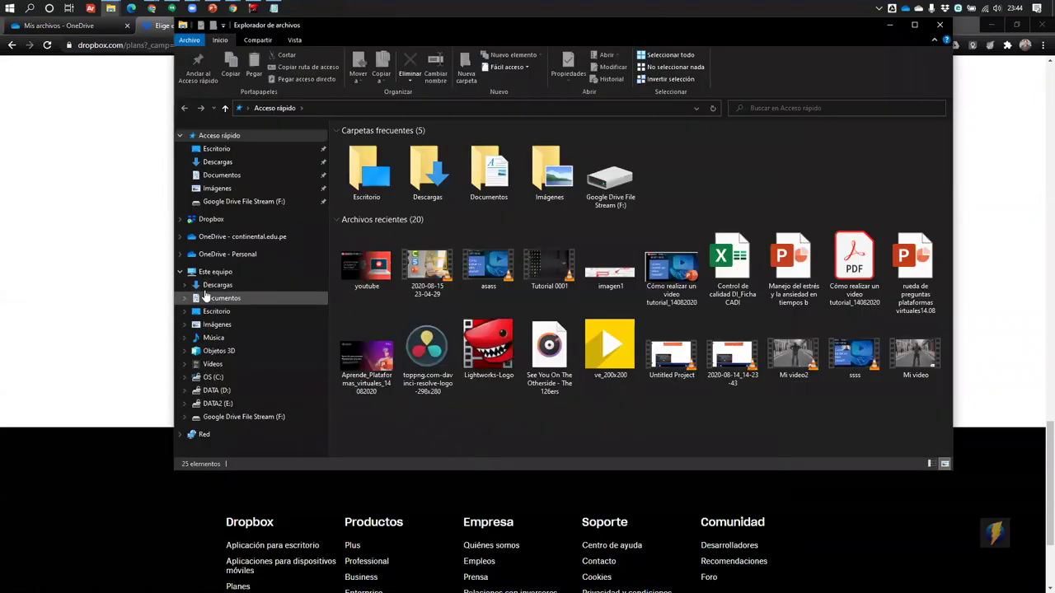
left_click(211, 272)
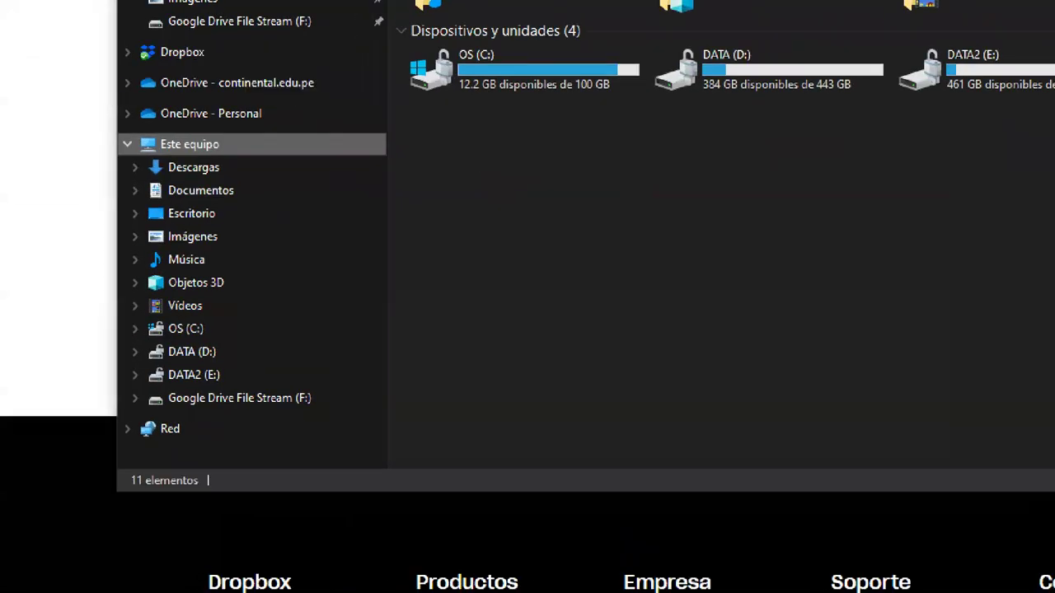
mouse_move(136, 98)
left_mouse_down()
mouse_move(305, 124)
mouse_move(260, 120)
left_mouse_up()
left_click_drag(140, 132, 357, 159)
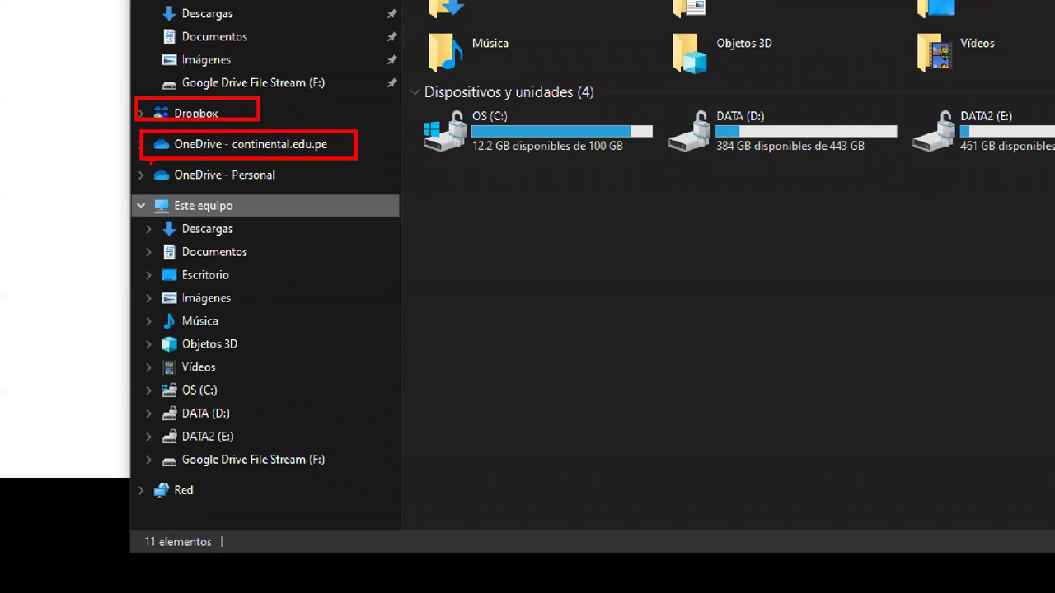
left_click_drag(142, 161, 303, 190)
left_click_drag(134, 451, 345, 475)
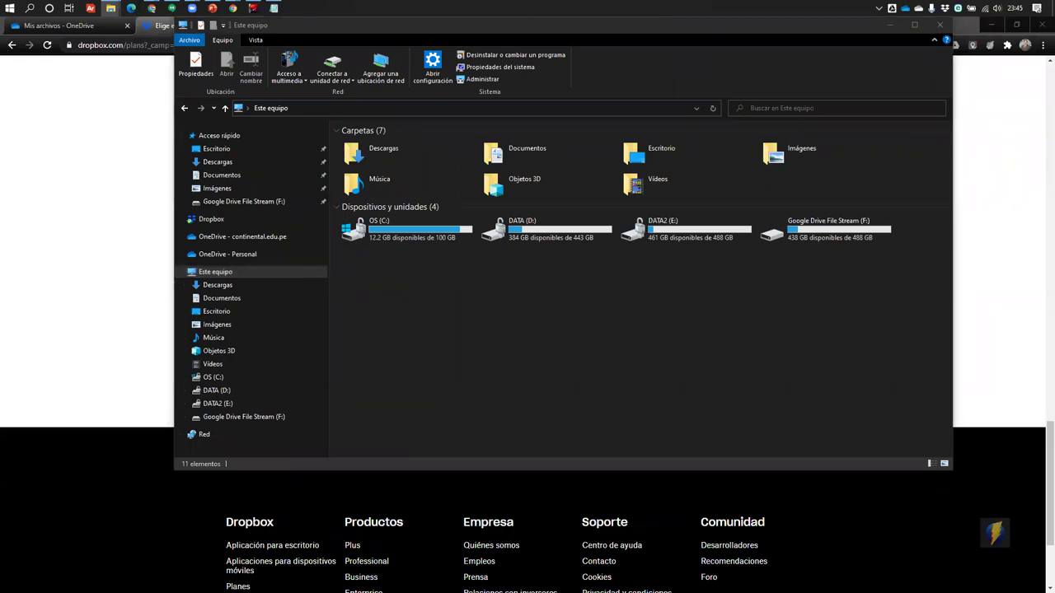
Browse the synced Dropbox folder and Mi unidad on Google Drive File Stream (F:), then close Explorer
left_click(235, 214)
scroll(462, 330, "down", 5)
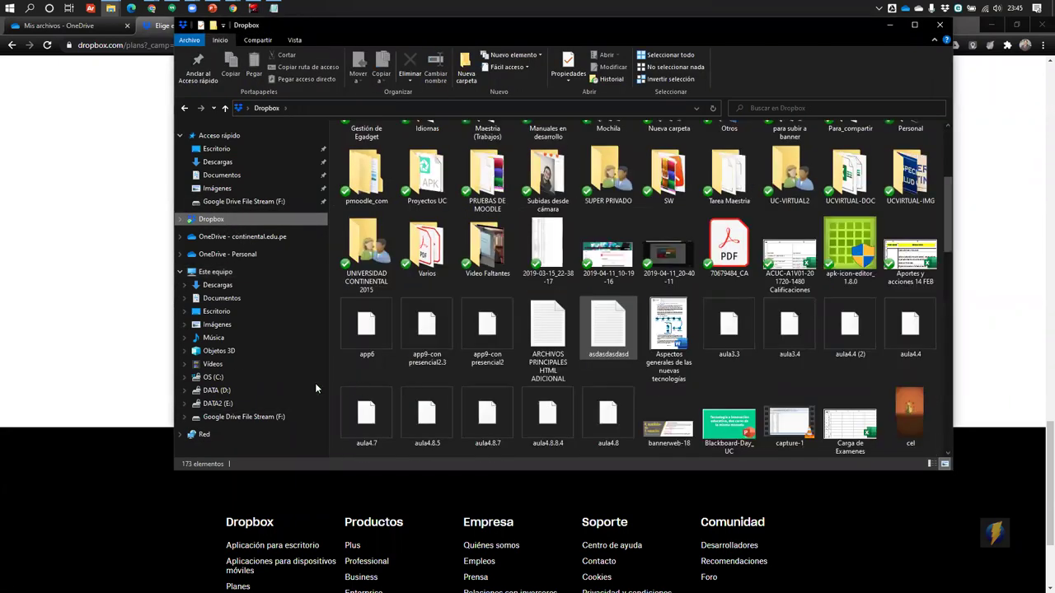
left_click(221, 418)
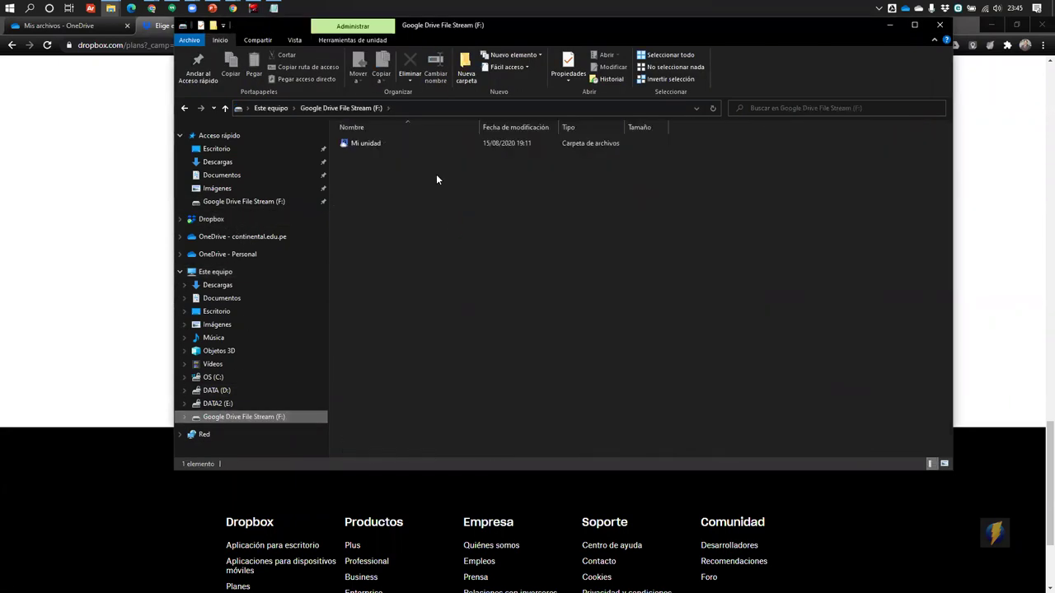
double_click(367, 141)
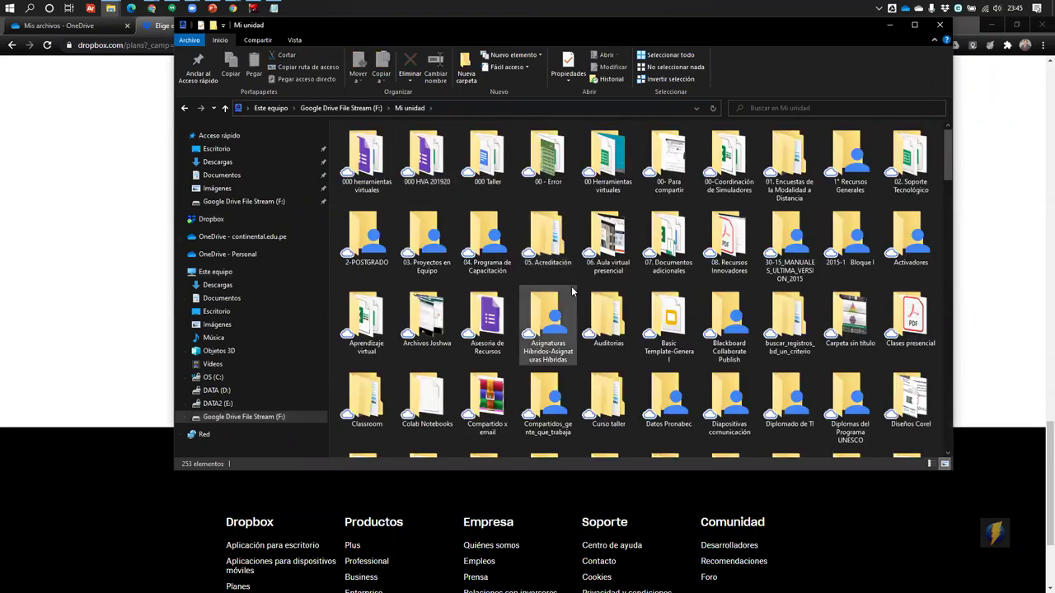
scroll(693, 262, "down", 10)
scroll(692, 262, "down", 10)
scroll(693, 262, "up", 20)
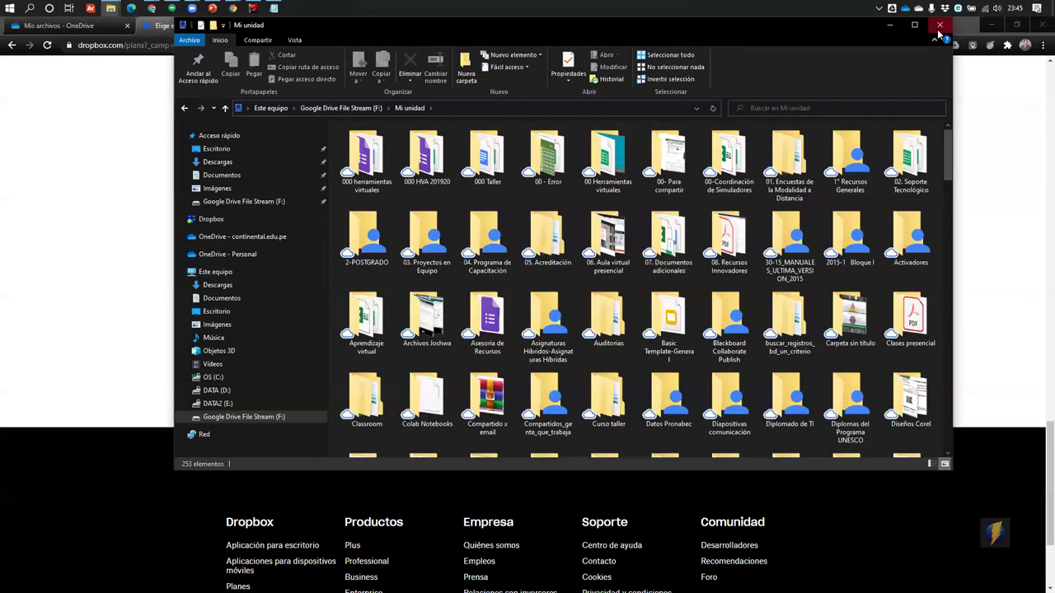
key("alt+F4")
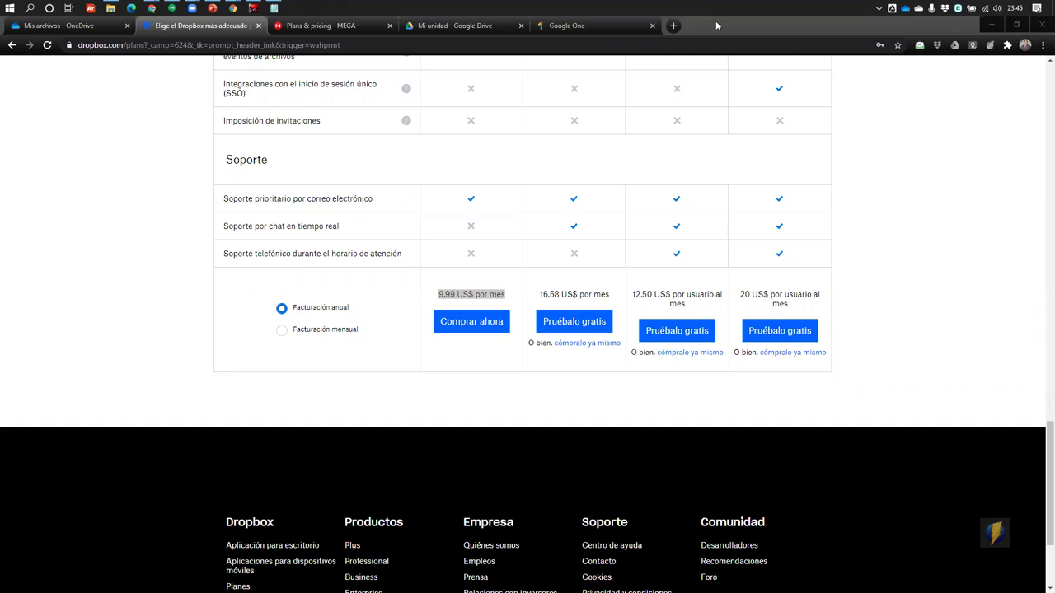
Open Gmail in a new browser tab
left_click(674, 25)
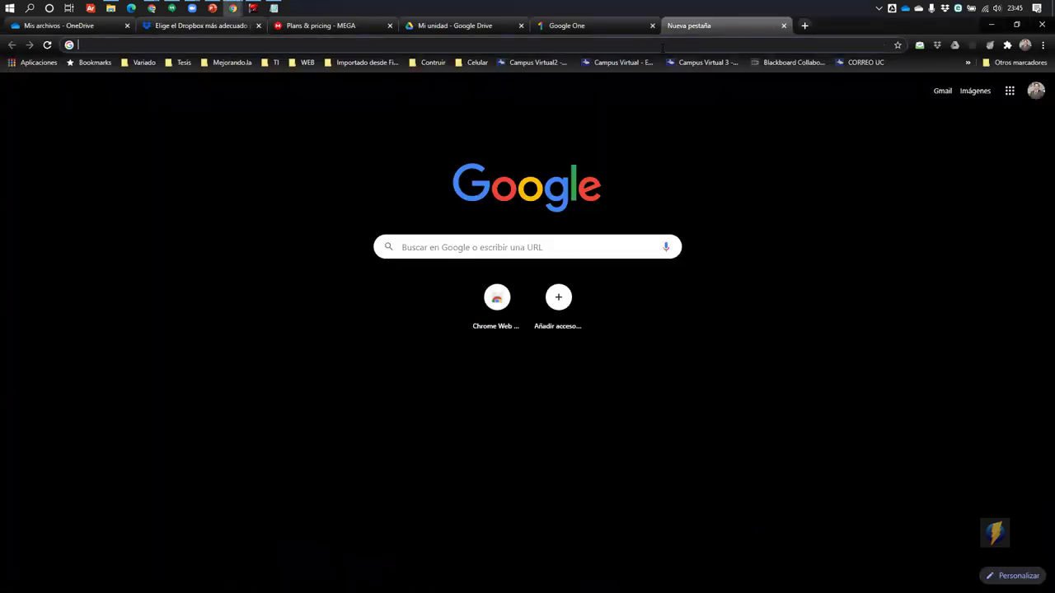
left_click(662, 46)
type("gmail")
key("Return")
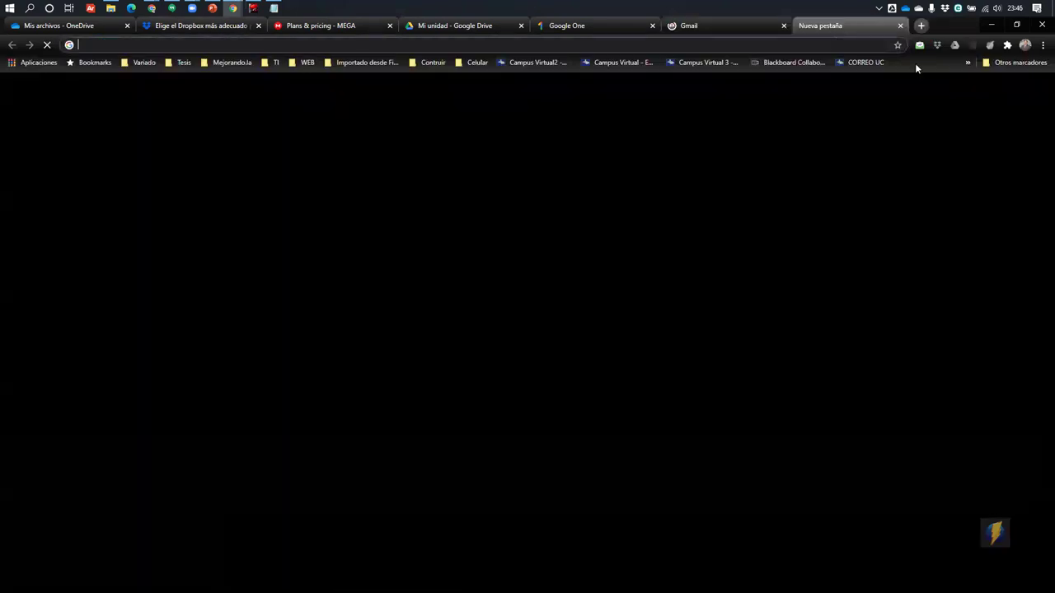
Open Google Calendar from the Google apps grid in another new tab
left_click(805, 26)
left_click(1011, 88)
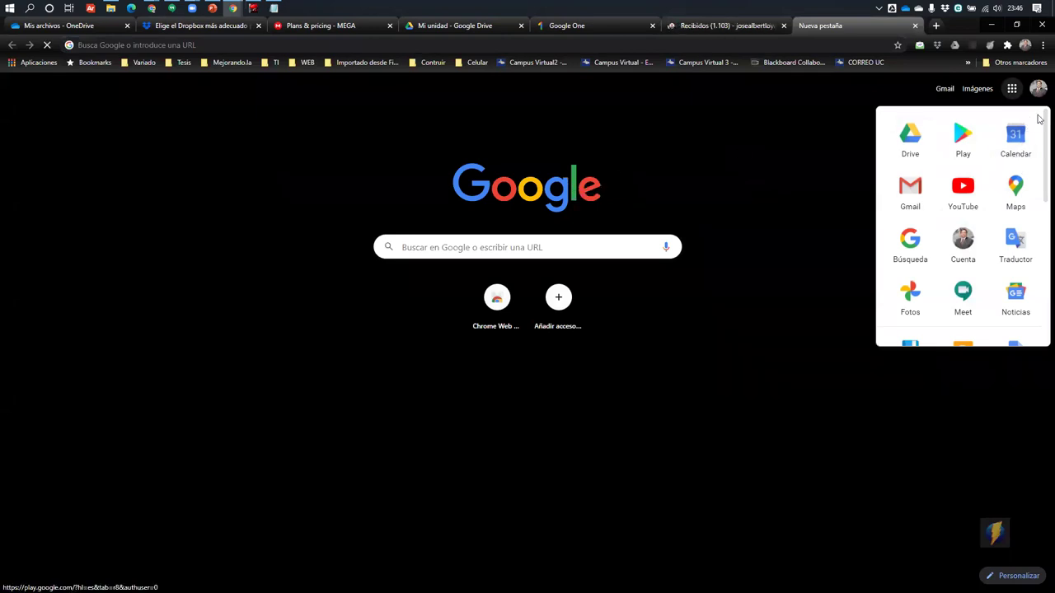
left_click(1014, 138)
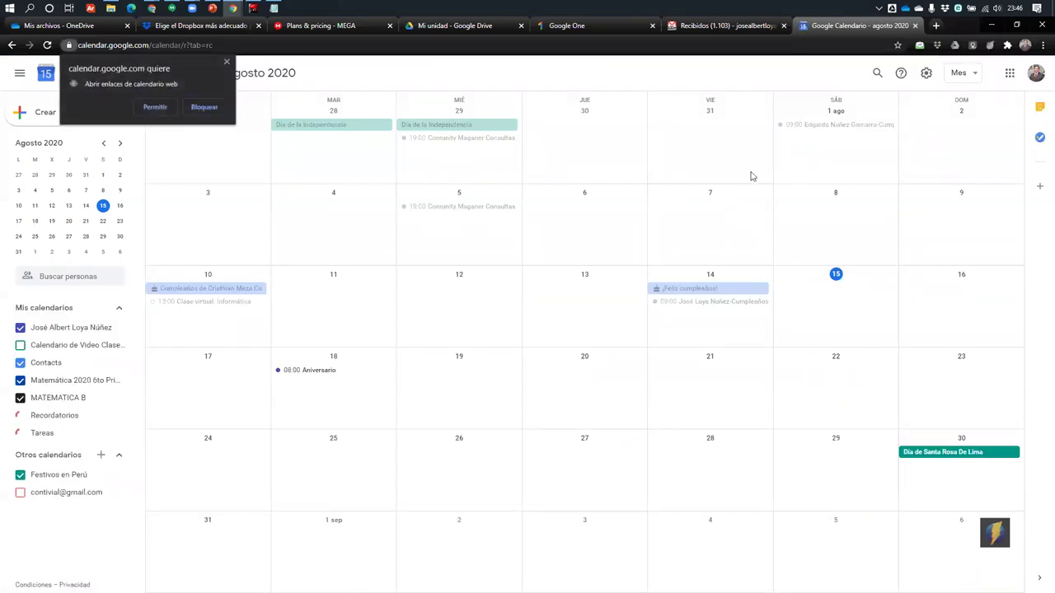
left_click(231, 64)
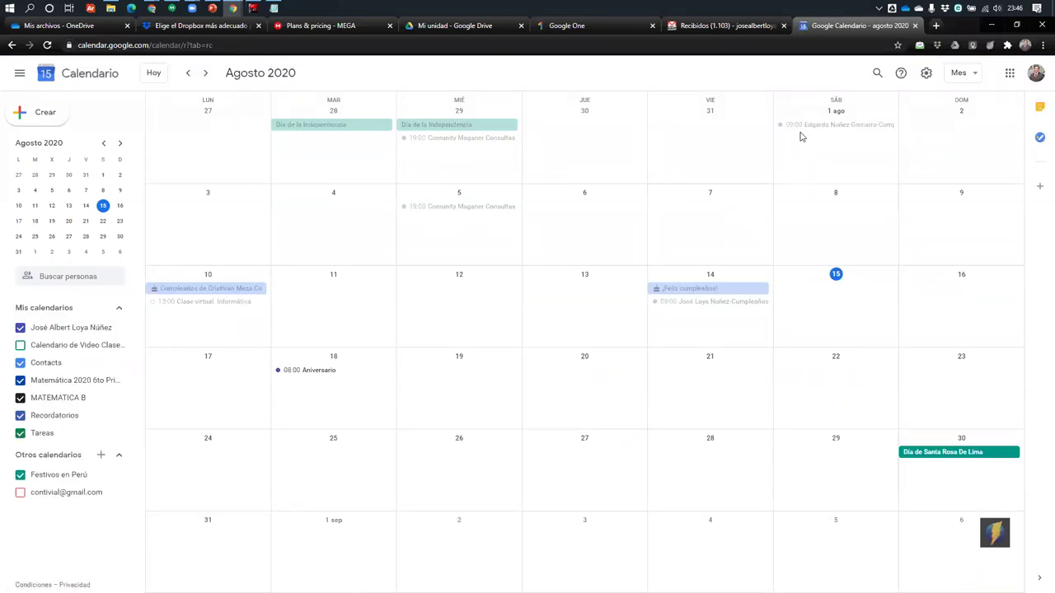
Switch the calendar to week view, showing 10–16 August 2020
left_click(825, 303)
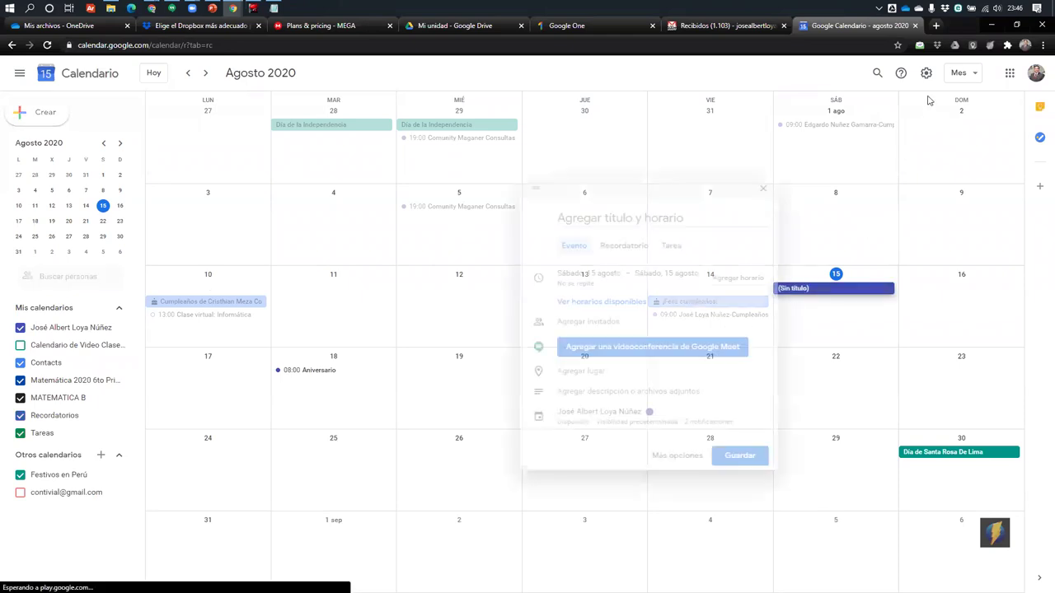
left_click(879, 76)
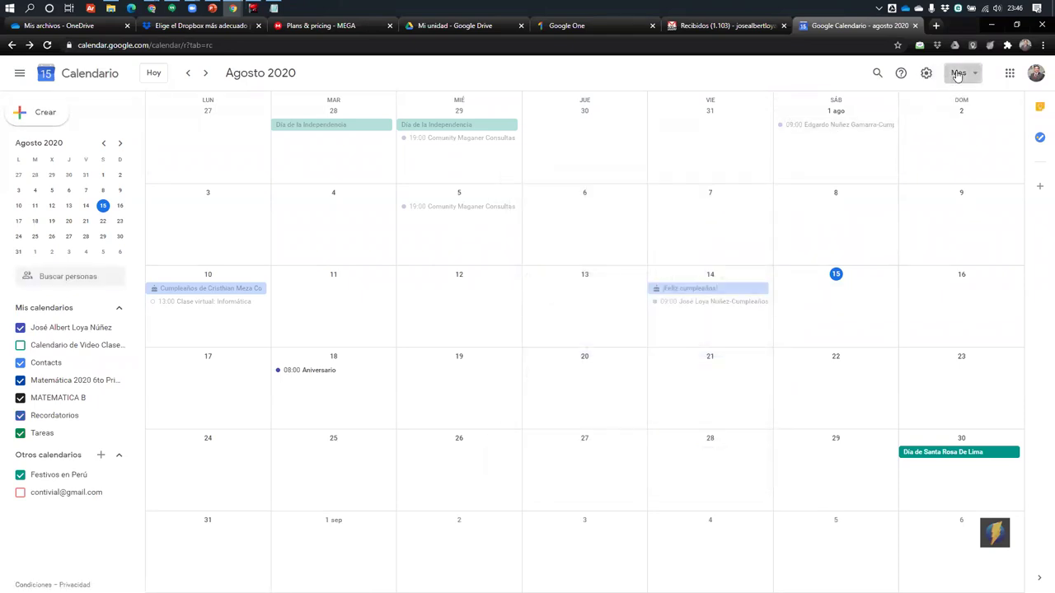
left_click(958, 74)
left_click(949, 125)
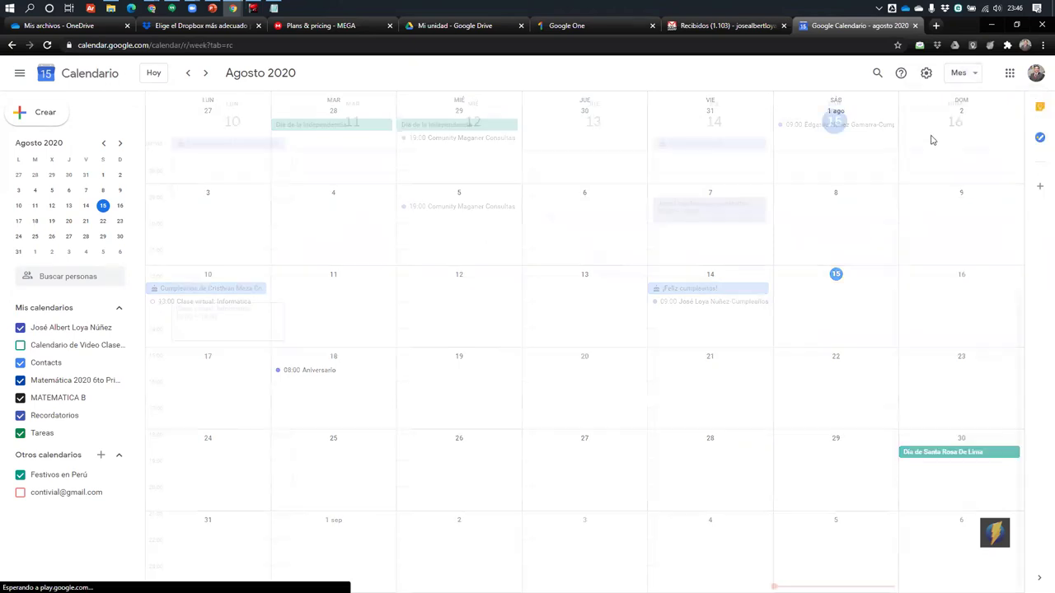
scroll(843, 204, "up", 3)
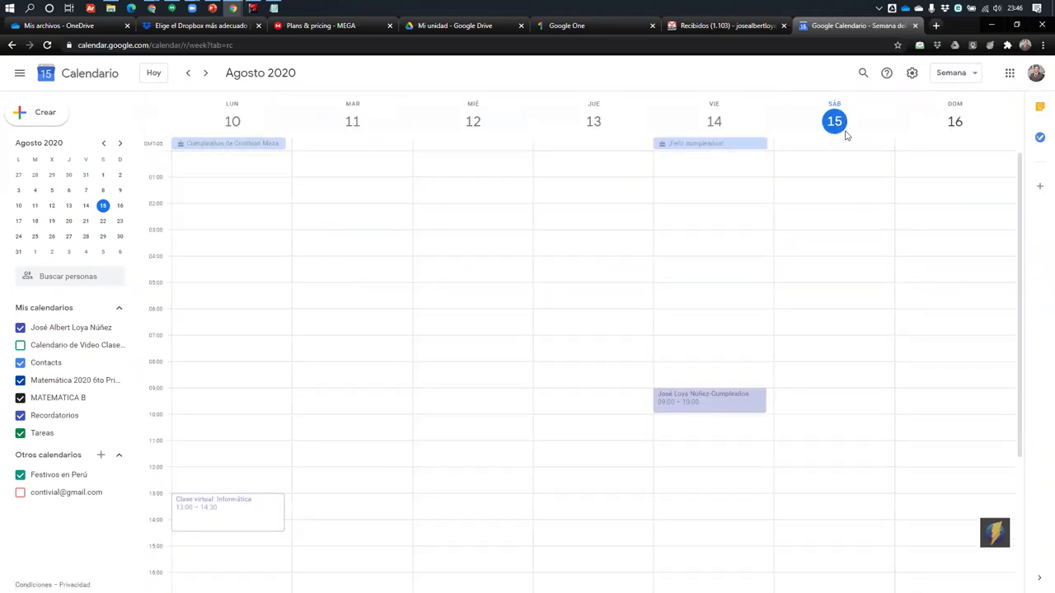
scroll(831, 248, "down", 3)
scroll(836, 233, "up", 2)
Draft a Saturday 15 August 05:00 event with Google Meet, then discard it
left_click(833, 212)
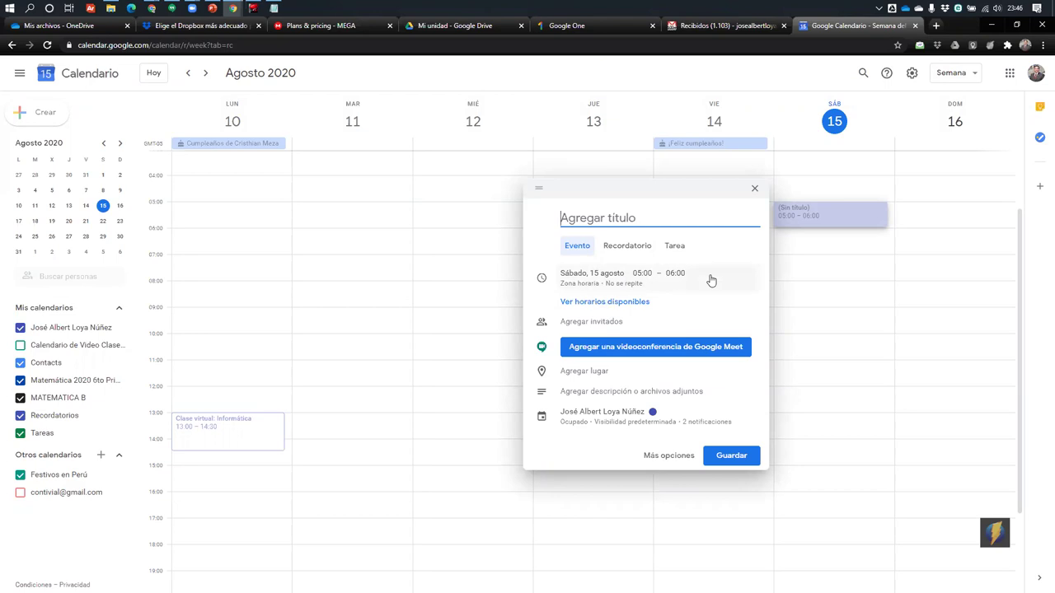
left_click(591, 275)
left_click(730, 284)
left_click(581, 378)
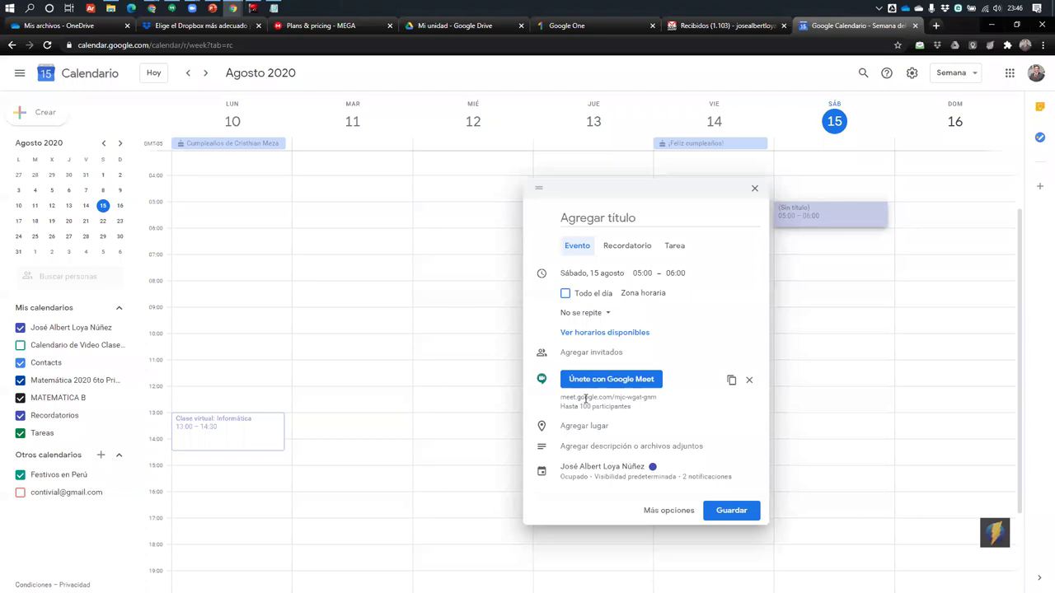
left_click(841, 191)
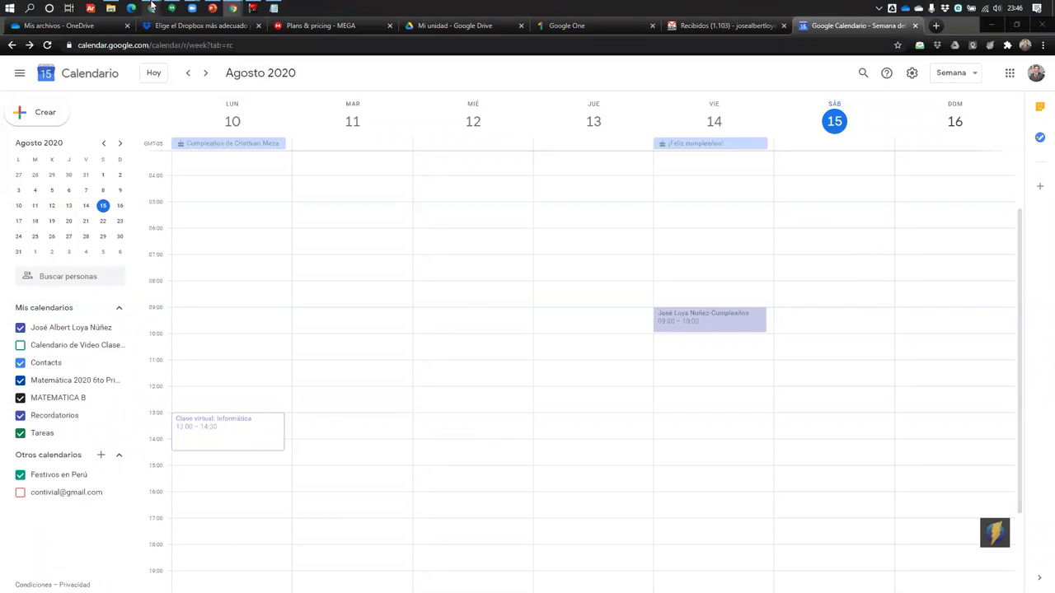
Search for onedrive in a new tab and open the official Microsoft OneDrive result
mouse_move(152, 8)
left_click(189, 62)
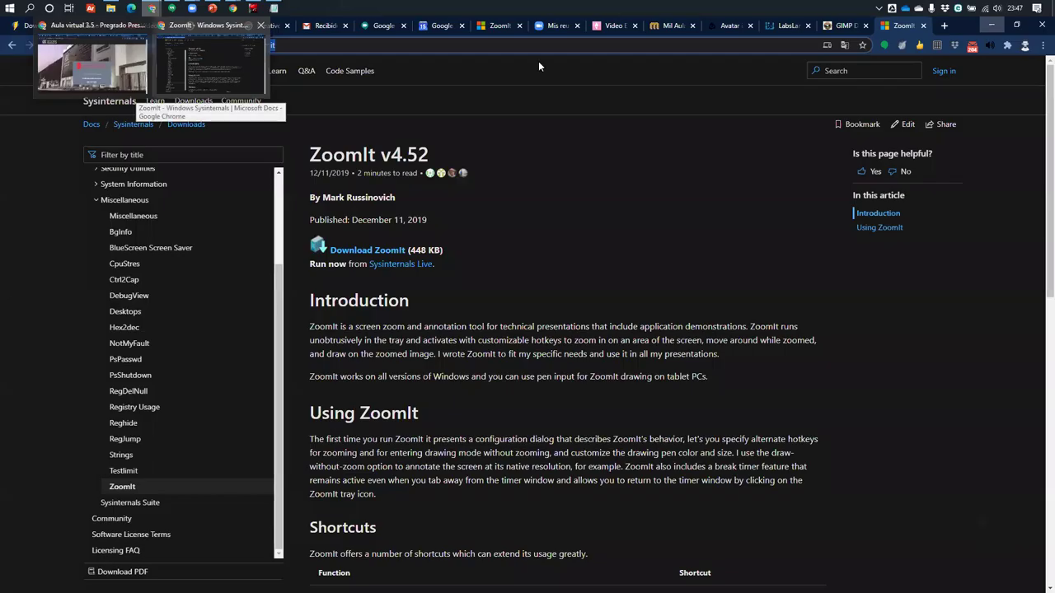
key("ctrl+t")
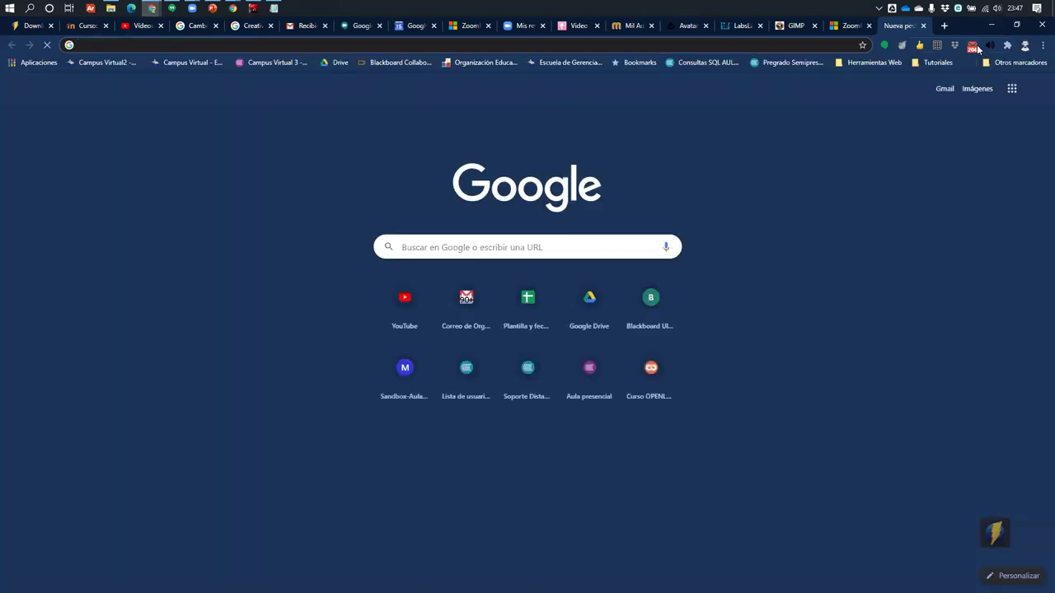
type("oen")
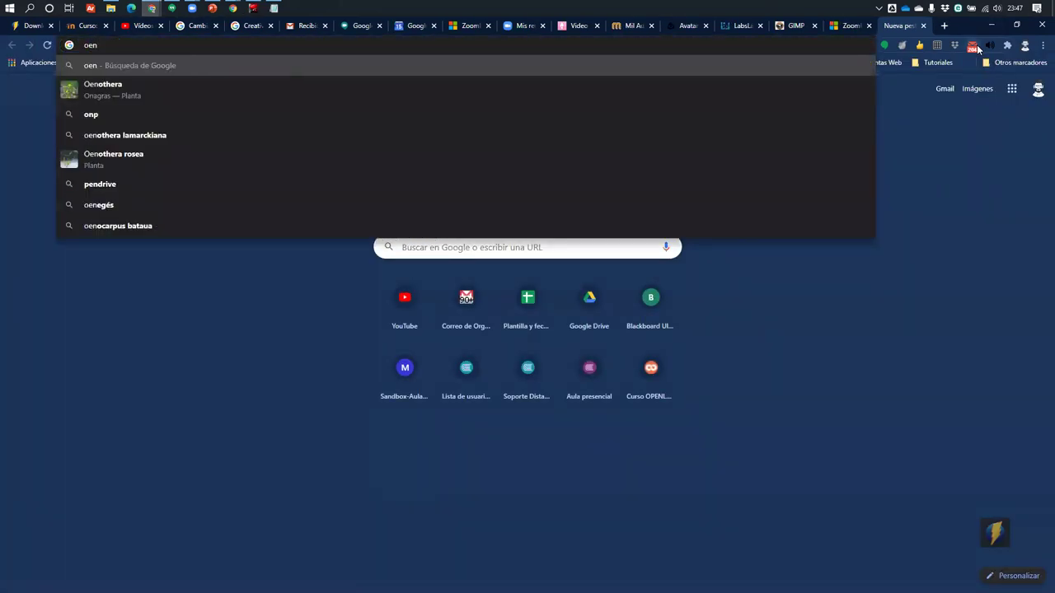
key("BackSpace")
key("BackSpace")
type("nedri")
key("Return")
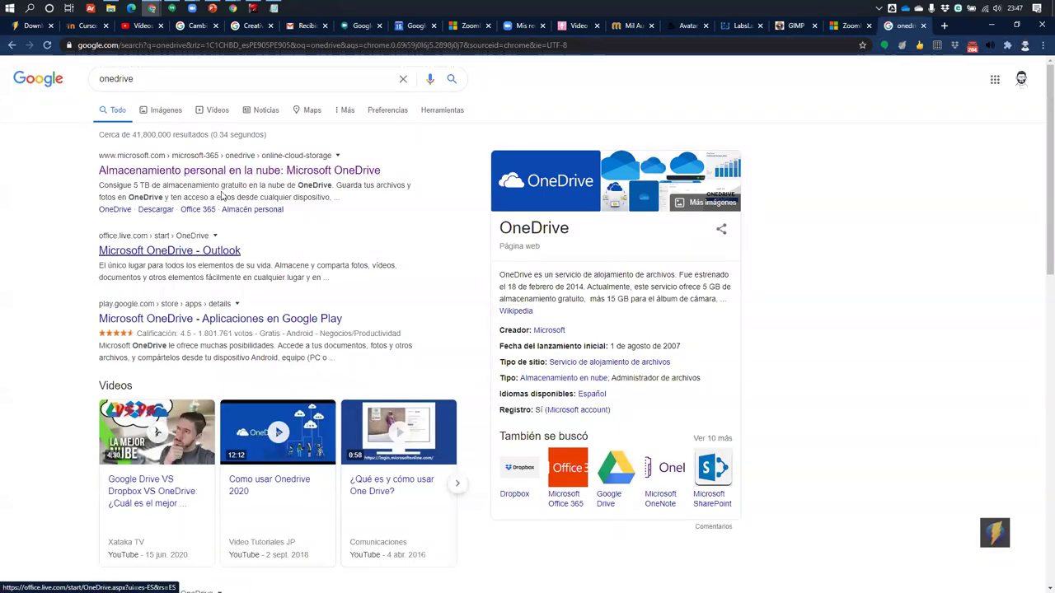
left_click(236, 169)
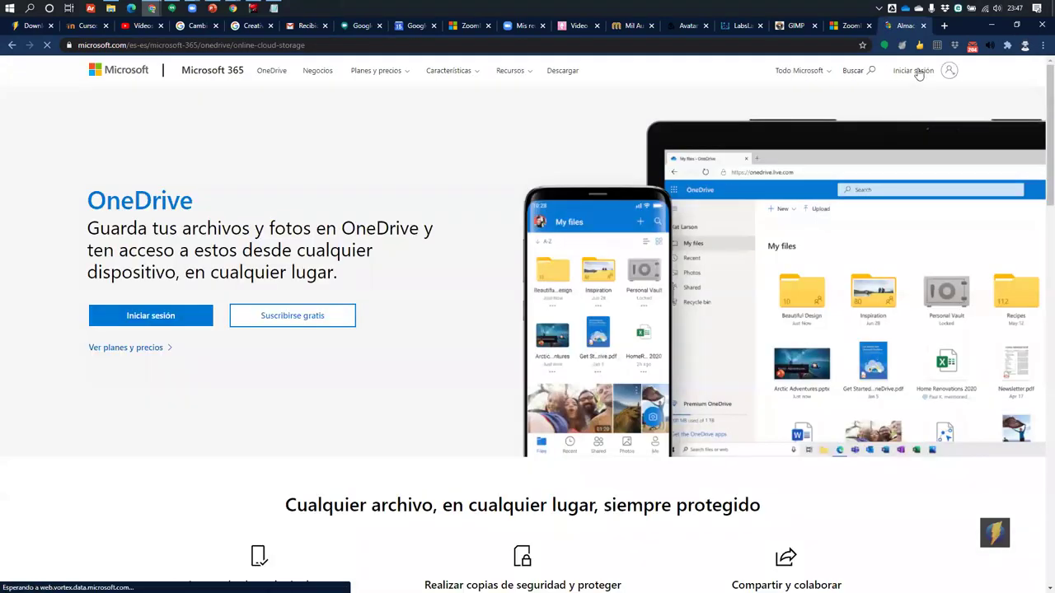
Sign in to OneDrive with the work account's e-mail address
left_click(692, 272)
left_click(922, 69)
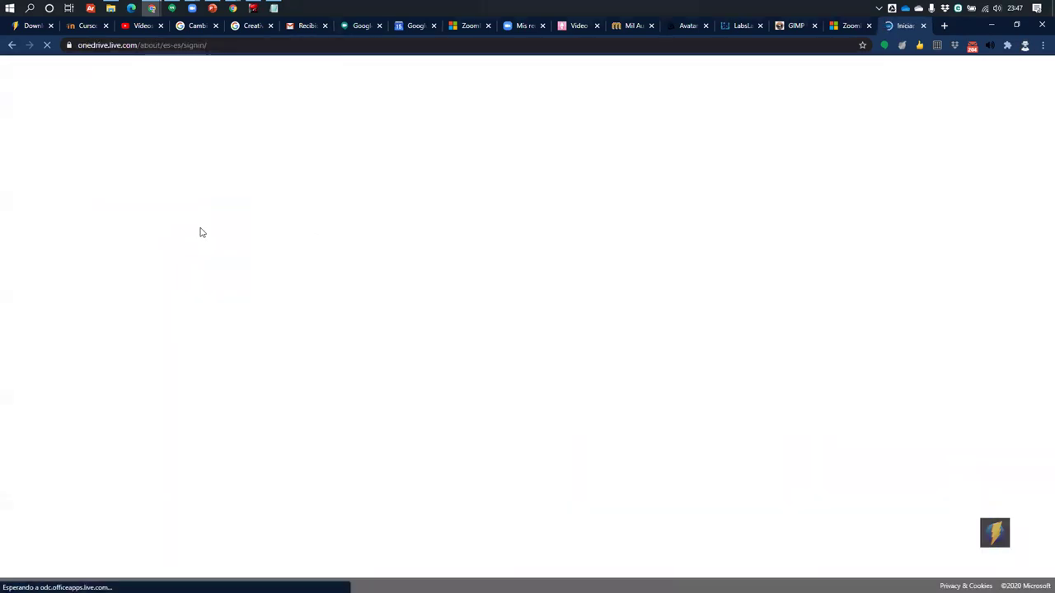
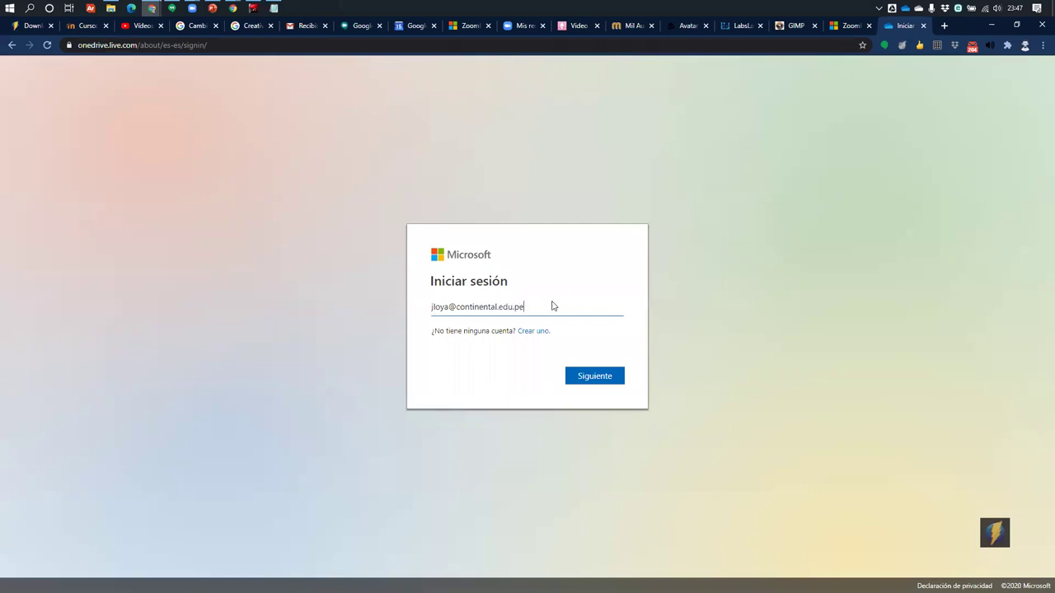
key("Return")
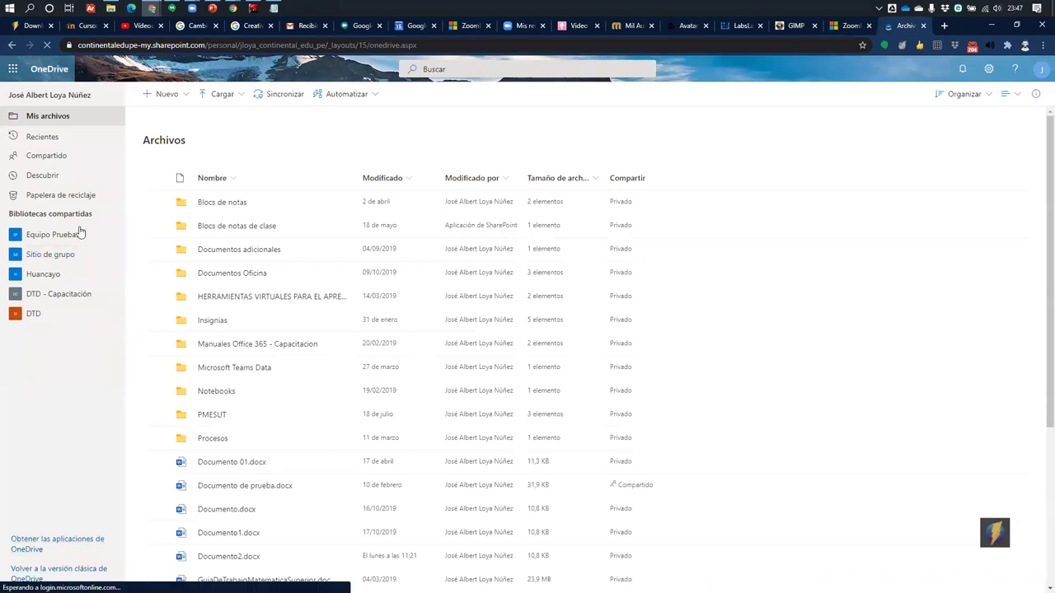
Go from OneDrive's account panel to the Office profile page, then on to Mi cuenta
left_click(990, 69)
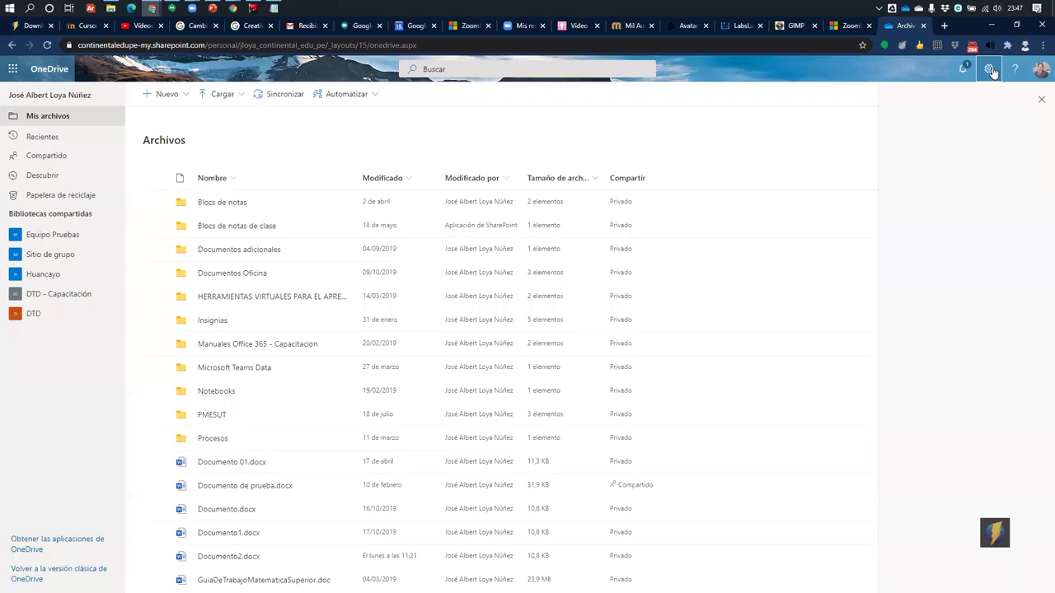
left_click(1041, 70)
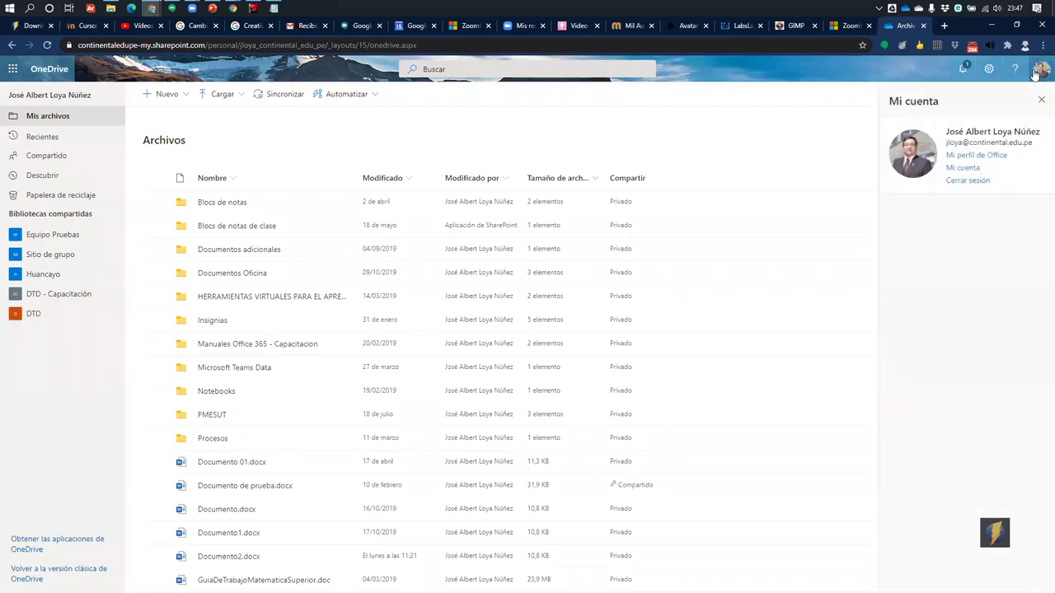
left_click(988, 69)
left_click(1041, 69)
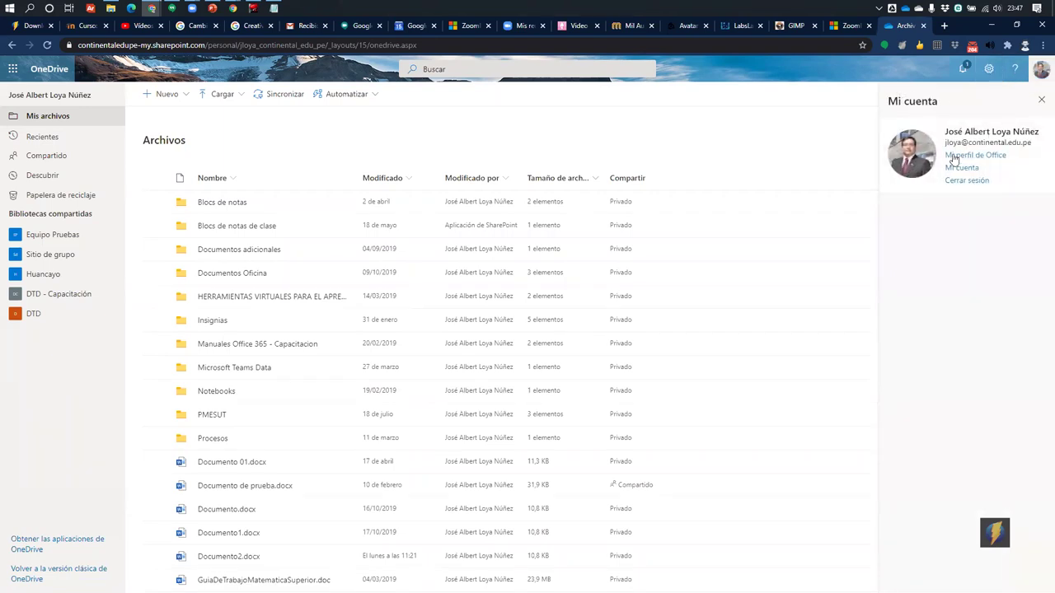
left_click(978, 167)
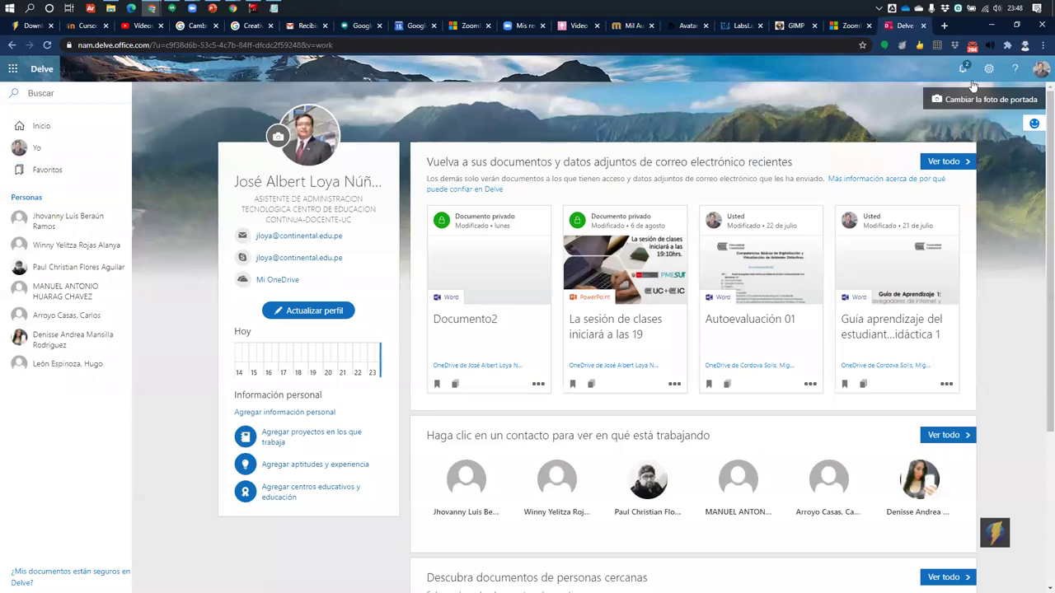
left_click(1042, 69)
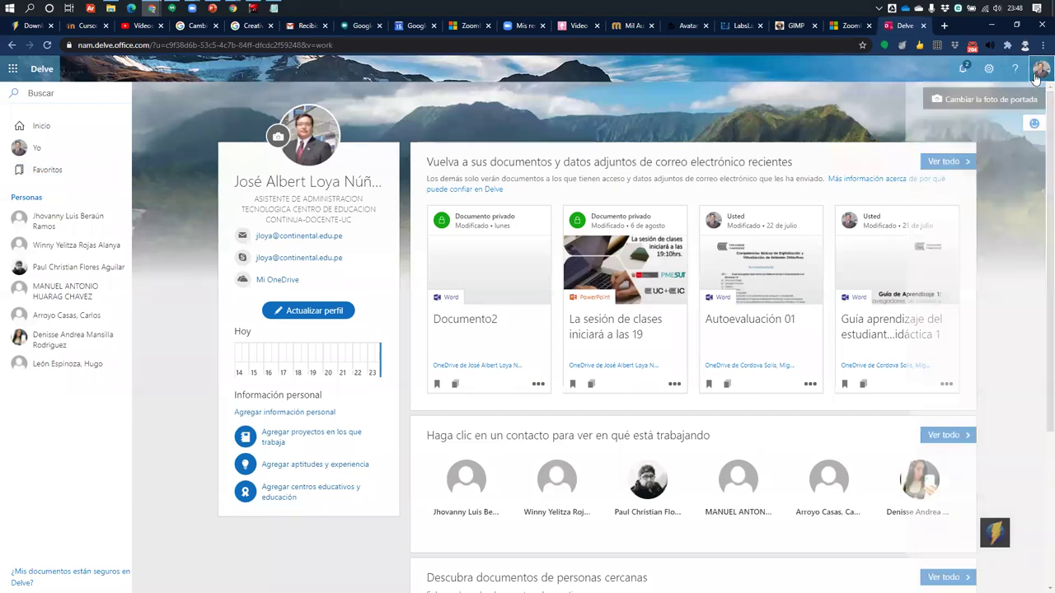
left_click(964, 180)
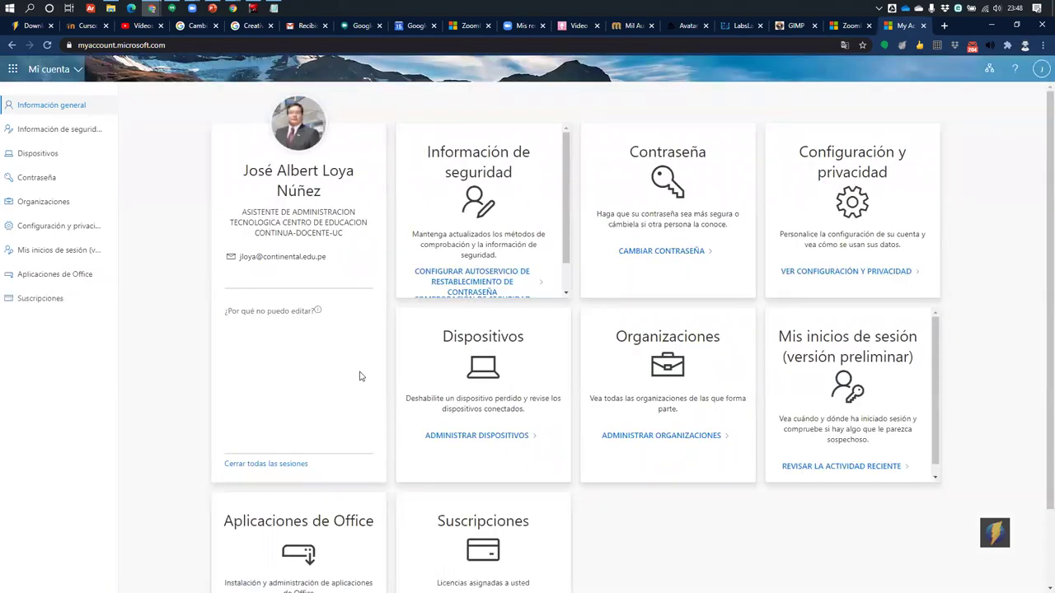
Review the account's two Windows devices under Dispositivos, then open Información de seguridad
scroll(359, 376, "down", 1)
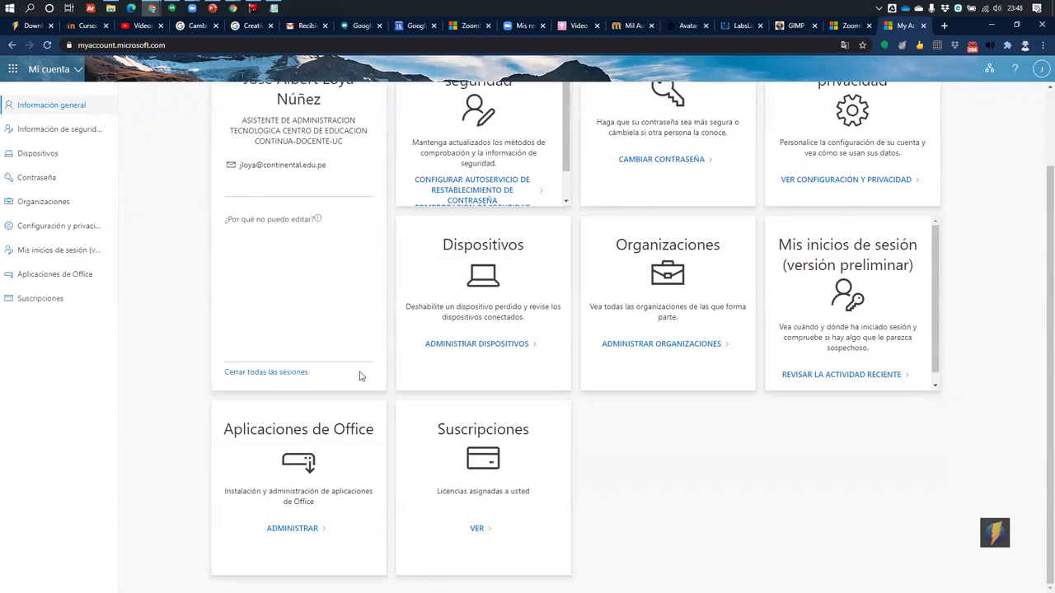
scroll(359, 376, "up", 1)
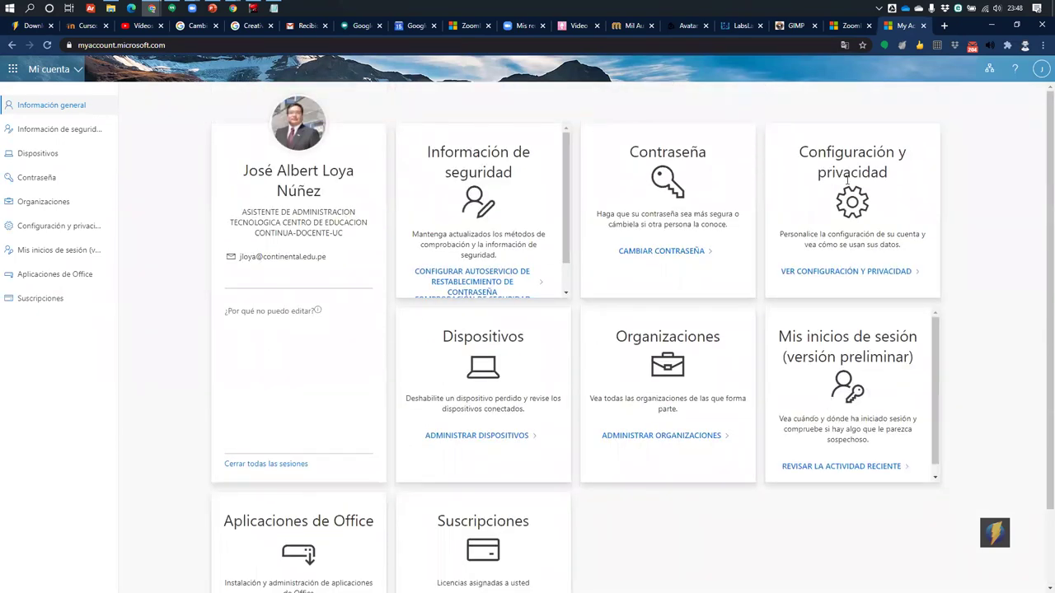
left_click(45, 157)
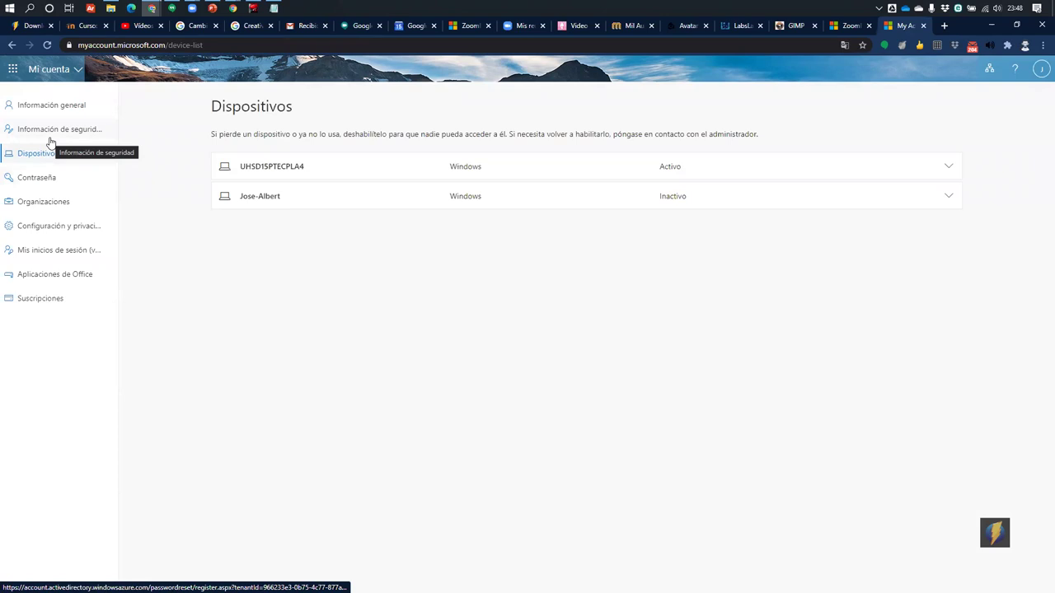
left_click(52, 136)
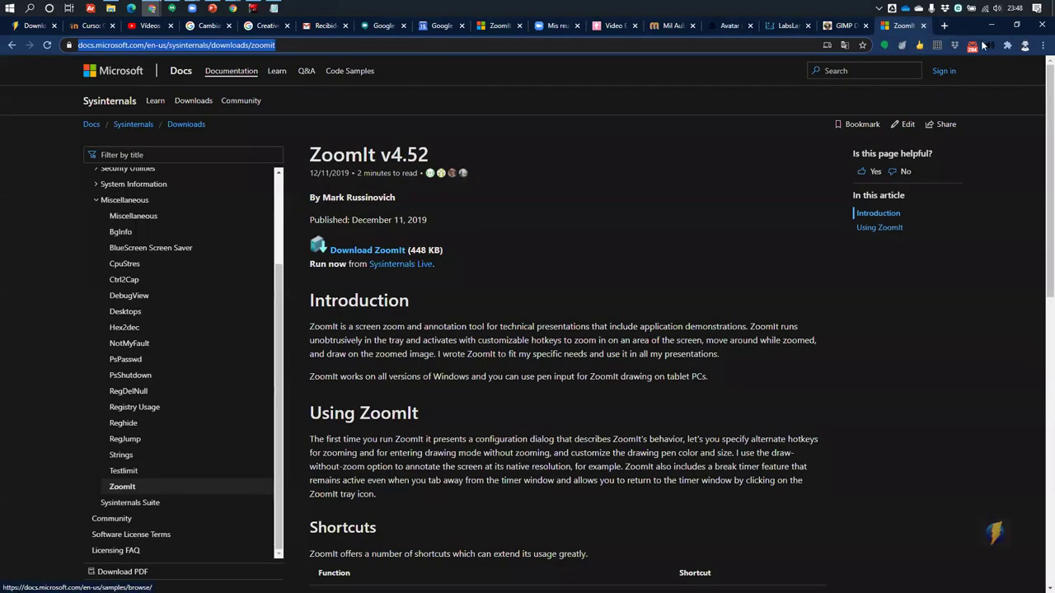
Cycle through open windows with Alt+Tab back to the Chrome window
key("Tab")
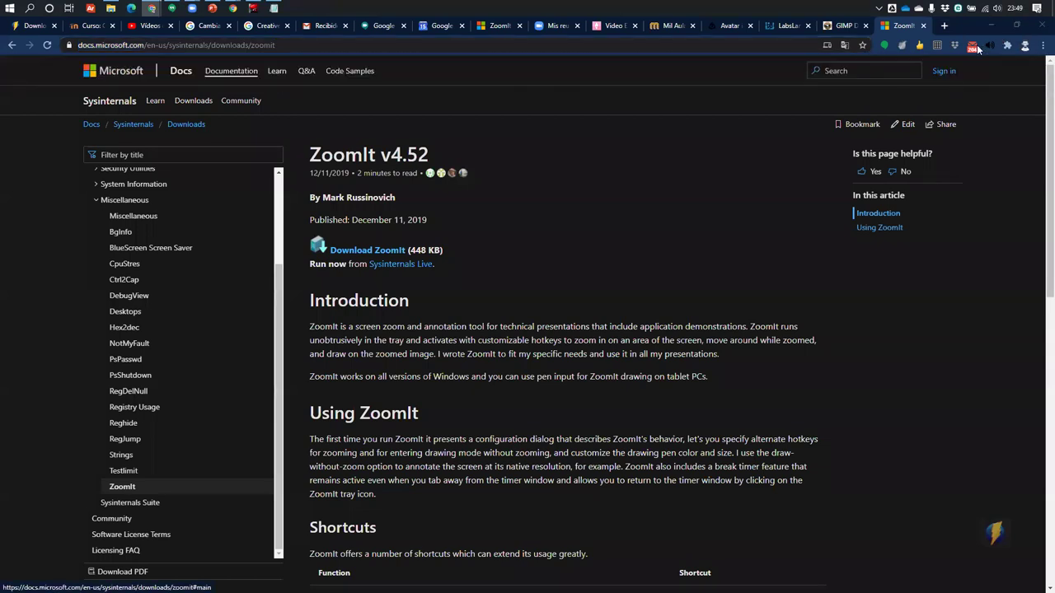
key("alt+Tab")
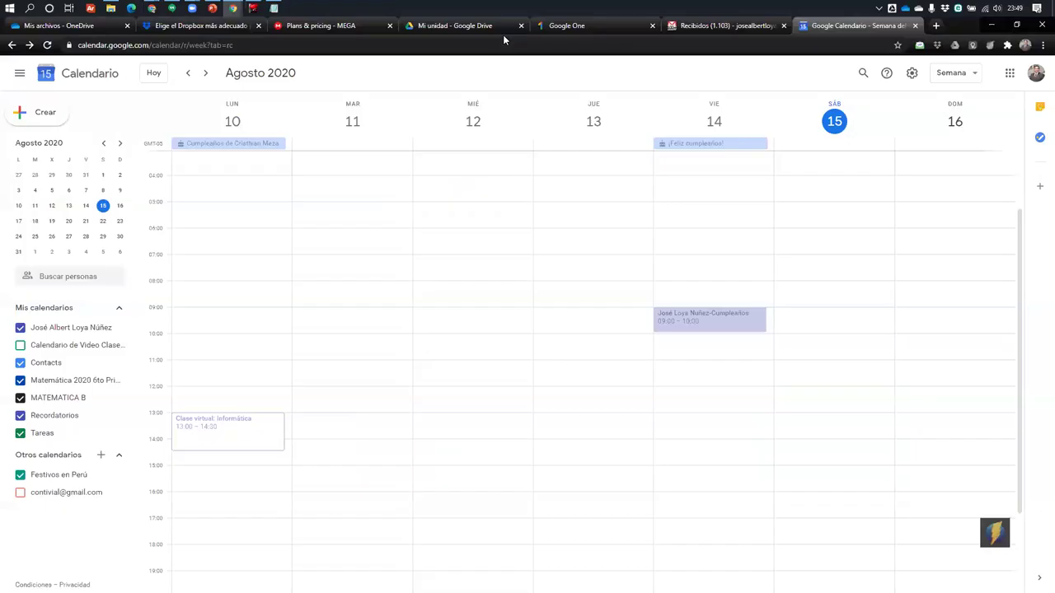
key("alt+Tab")
key("alt+Tab")
key("alt+Tab")
key("alt+Tab")
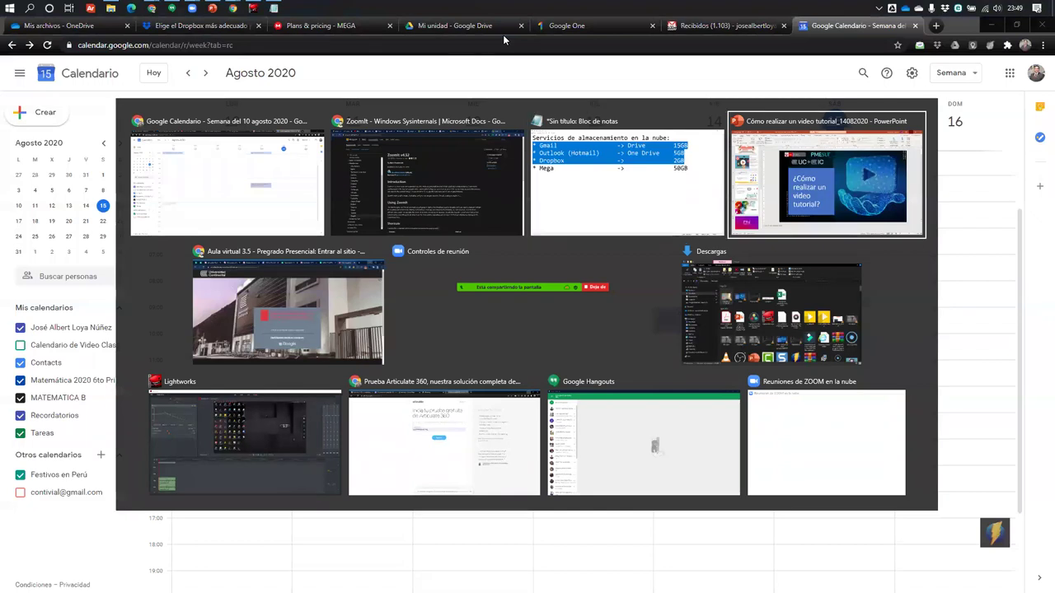
key("Escape")
key("alt+Tab")
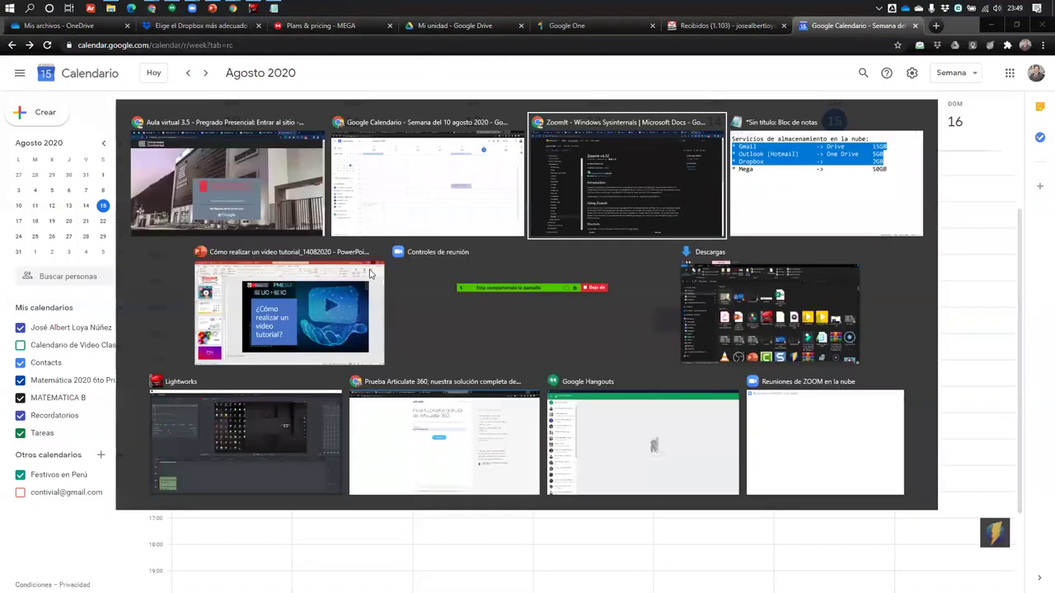
left_click(617, 191)
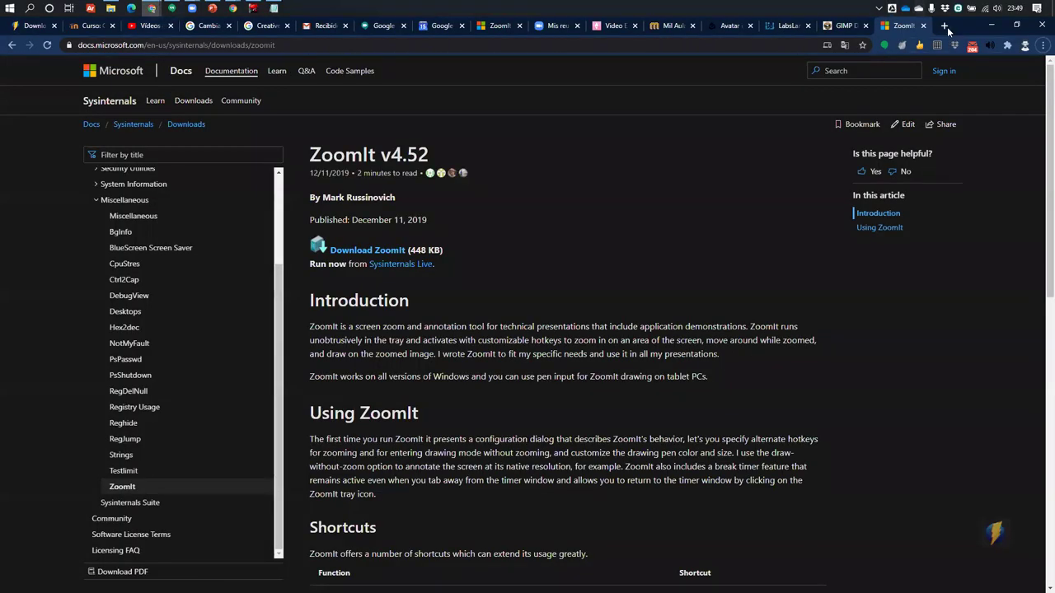
Open Google Drive from the Google apps grid in a new tab
left_click(944, 25)
left_click(1011, 88)
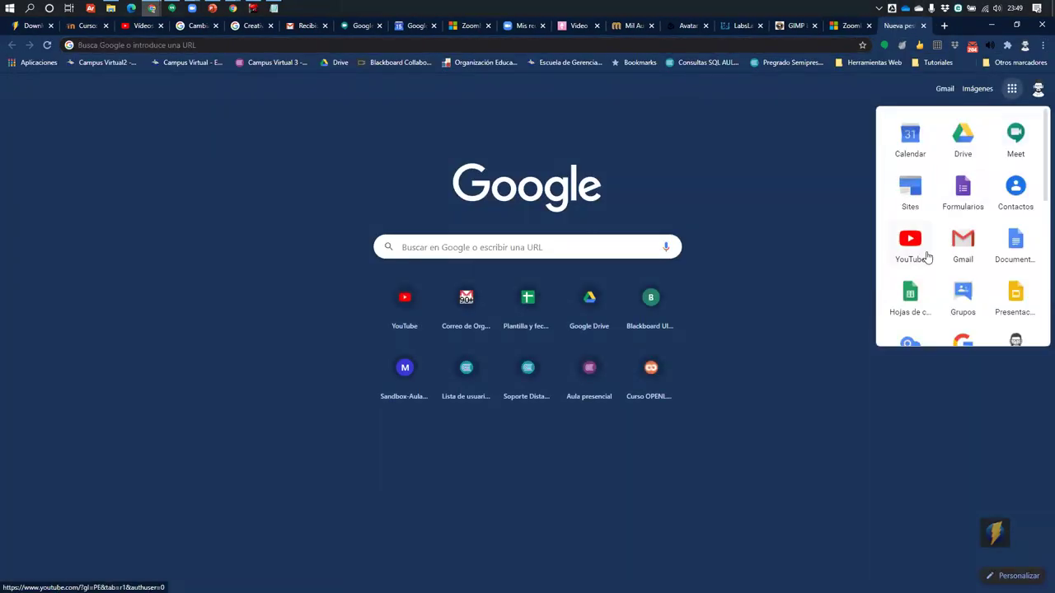
left_click(956, 140)
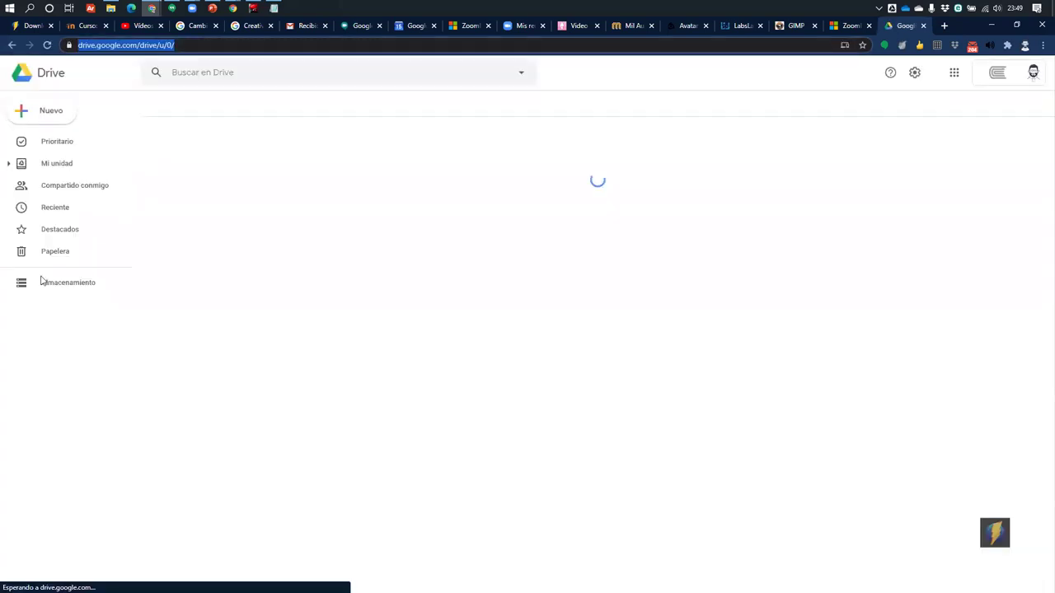
View Drive's largest-files storage list, then open Gmail via a search and the apps grid
left_click(69, 313)
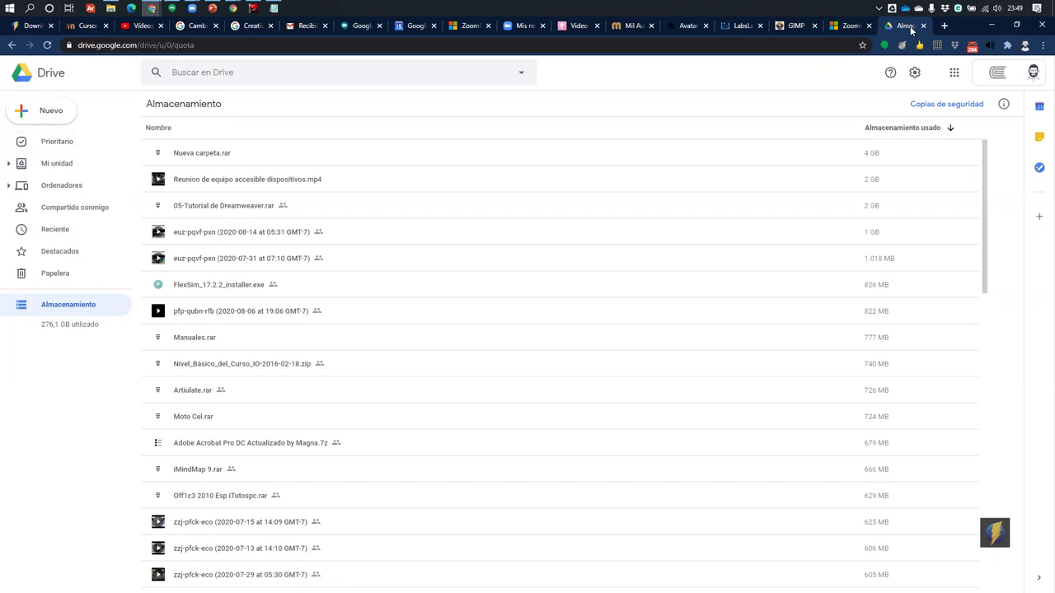
left_click(801, 43)
type("gmail")
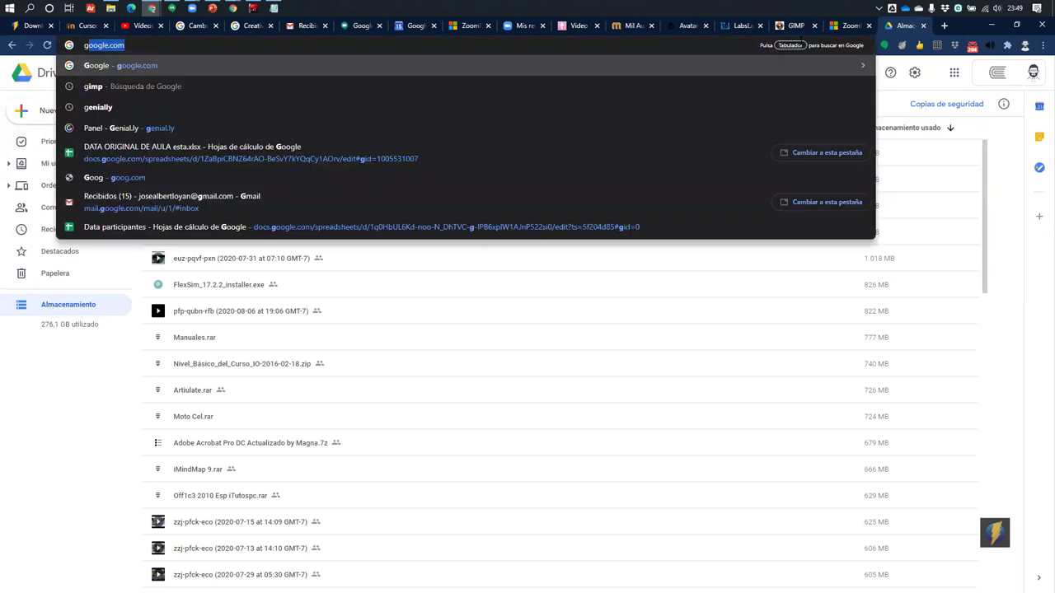
key("Return")
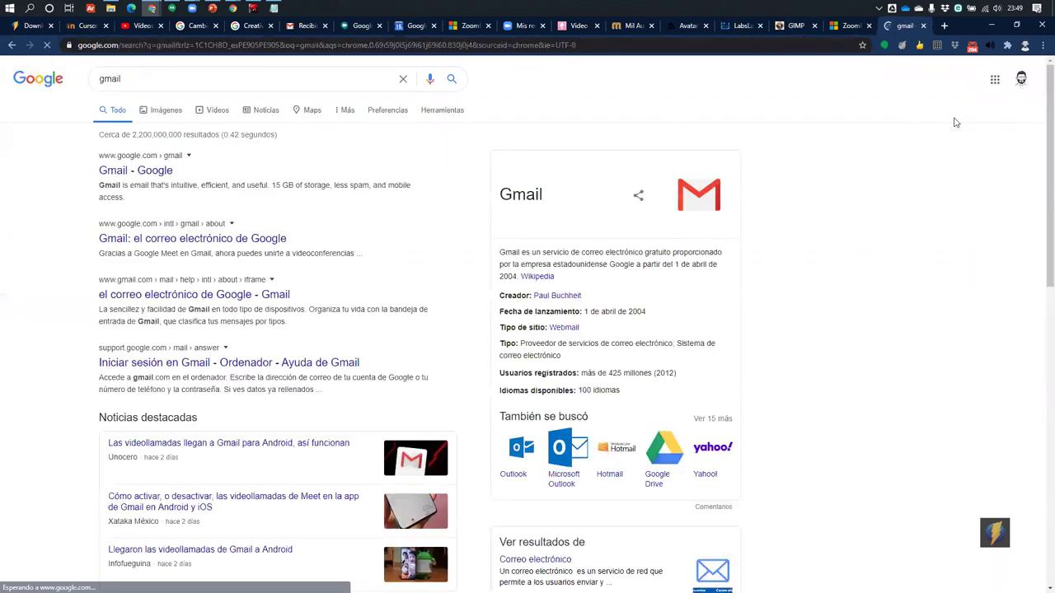
left_click(995, 79)
left_click(960, 234)
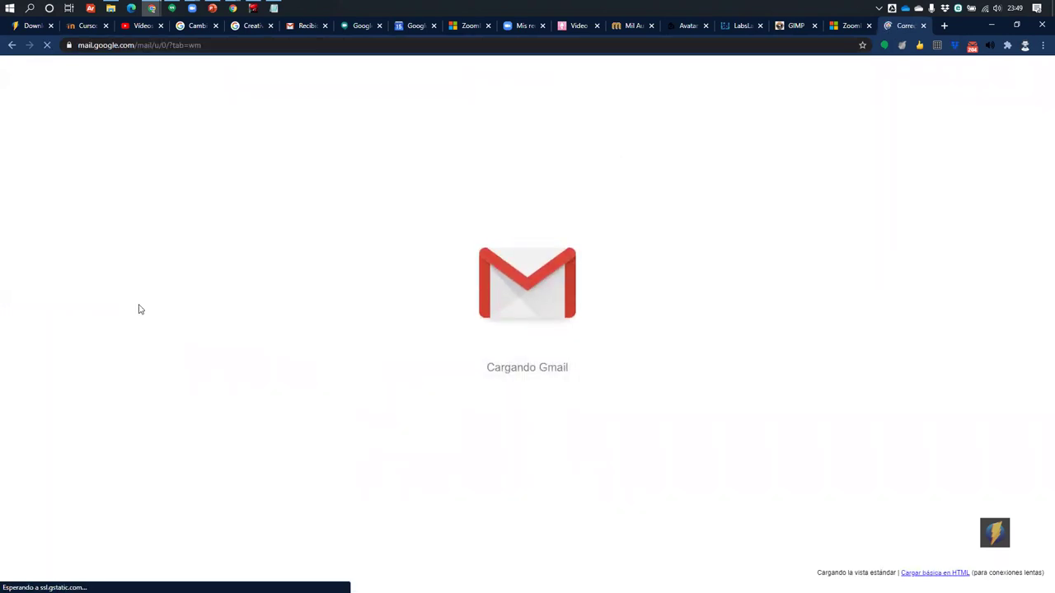
Open the detailed storage usage page from Gmail, showing 276,1 GB in use
scroll(906, 263, "down", 8)
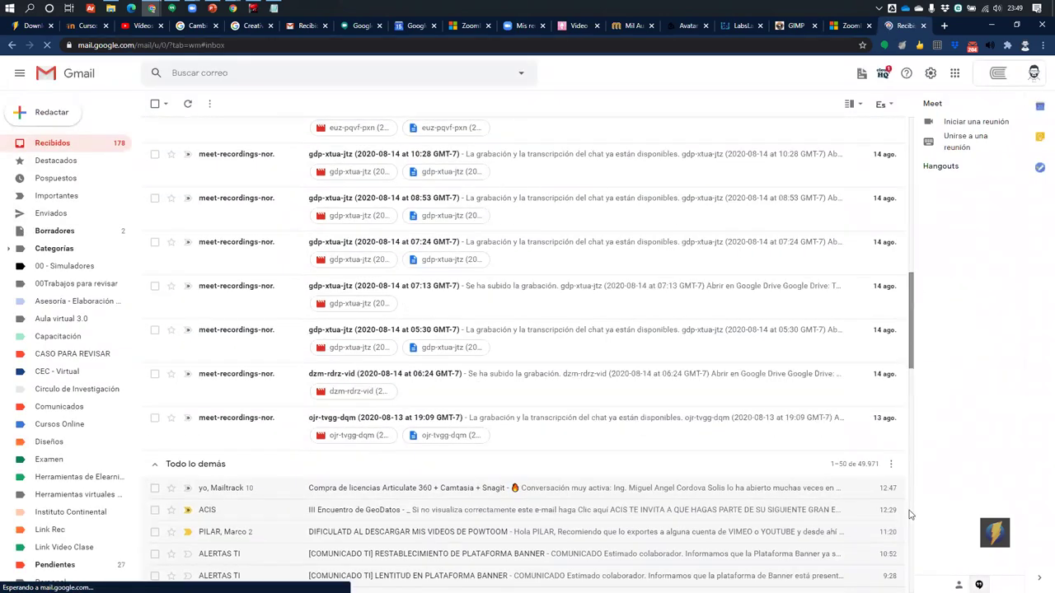
scroll(910, 514, "down", 15)
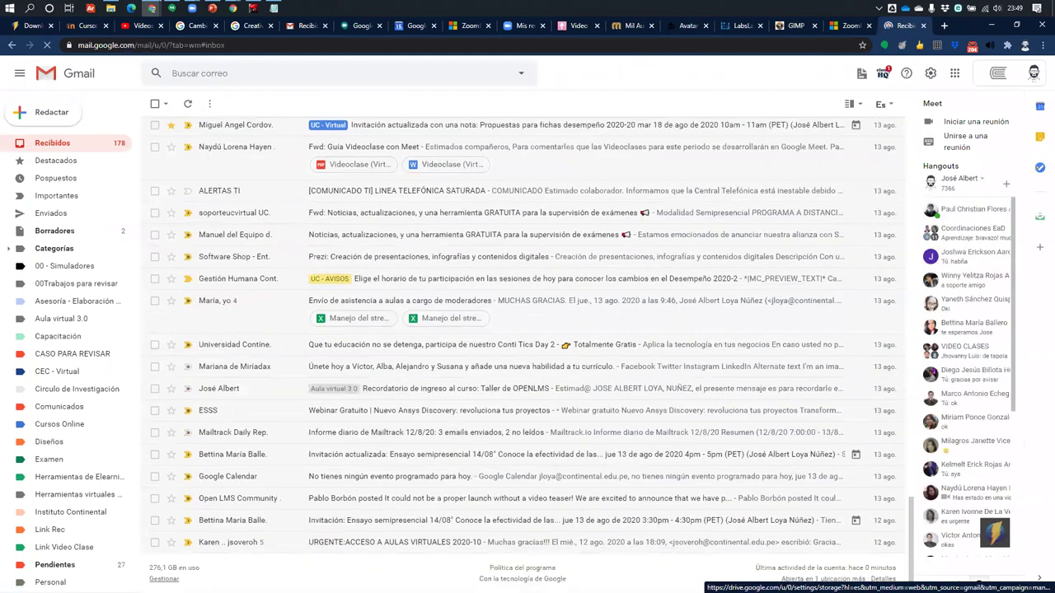
left_click(164, 579)
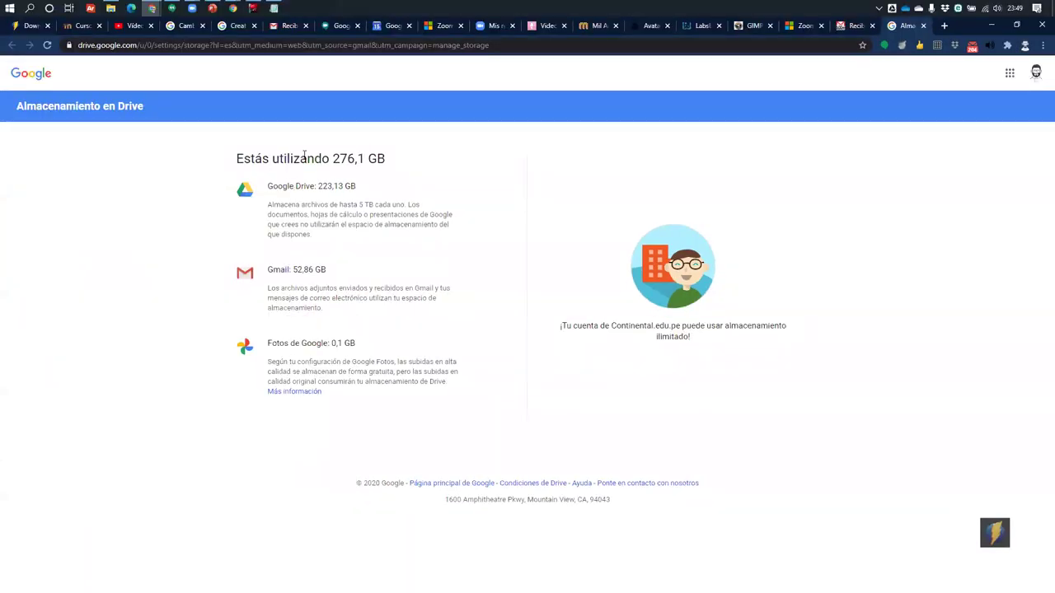
left_click_drag(278, 158, 406, 173)
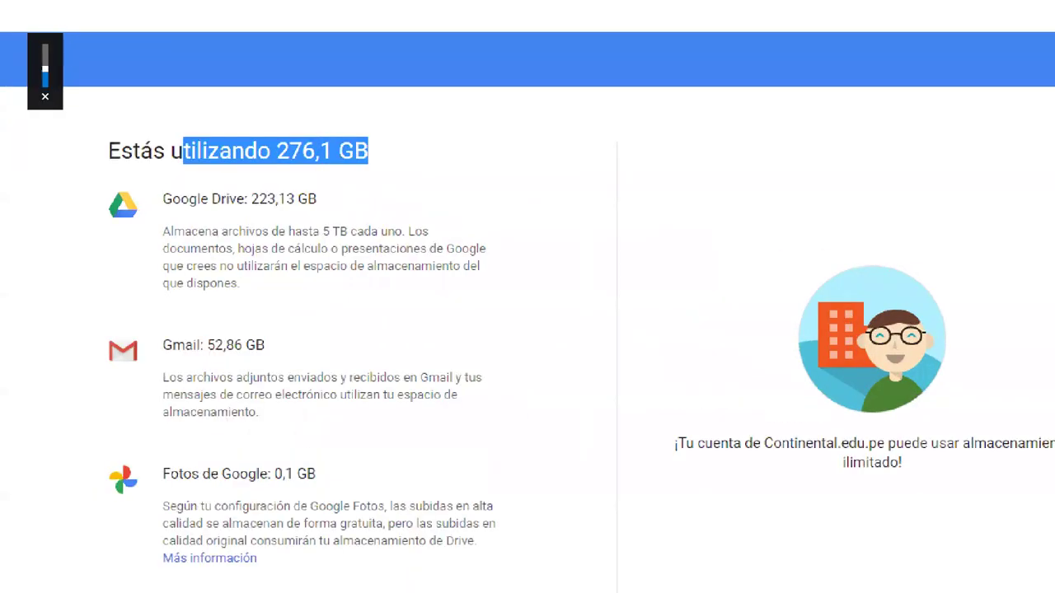
left_click_drag(83, 118, 436, 192)
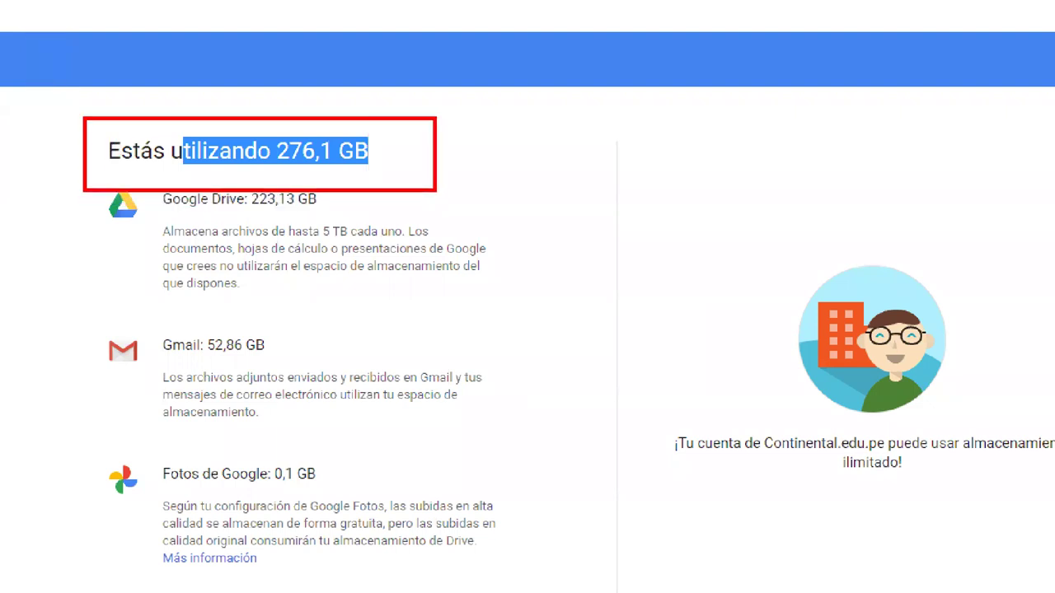
scroll(435, 190, "down", 1)
key("Escape")
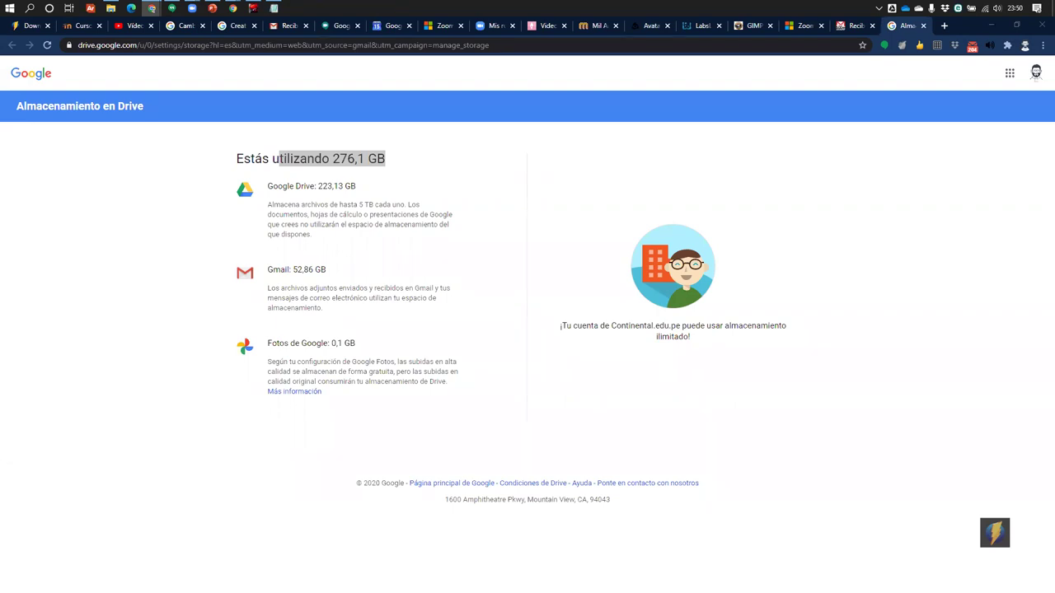
Open a new browser tab and bring up the list of signed-in Google accounts
left_click(946, 25)
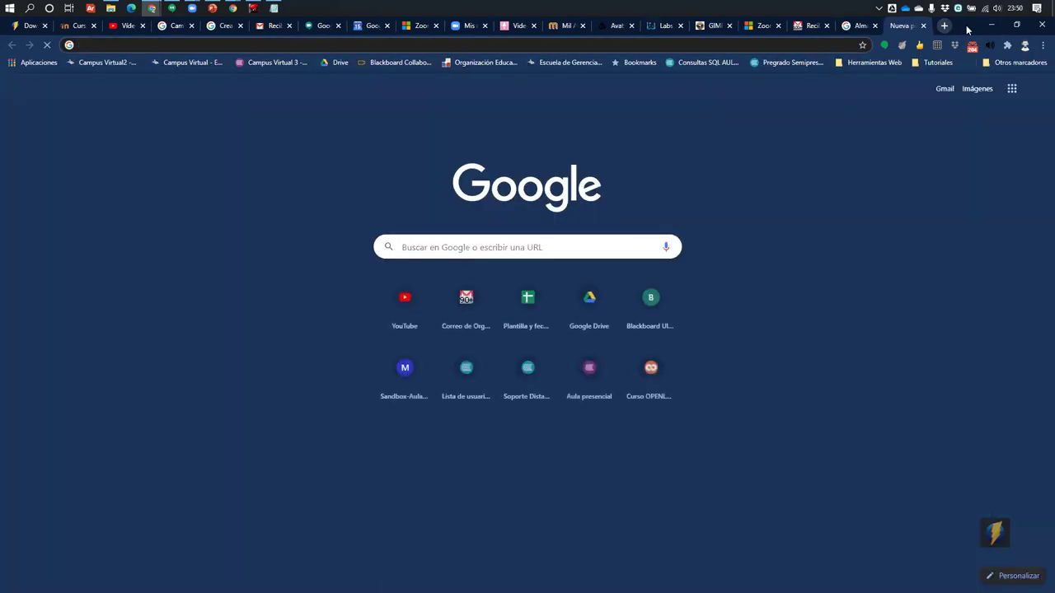
left_click(992, 25)
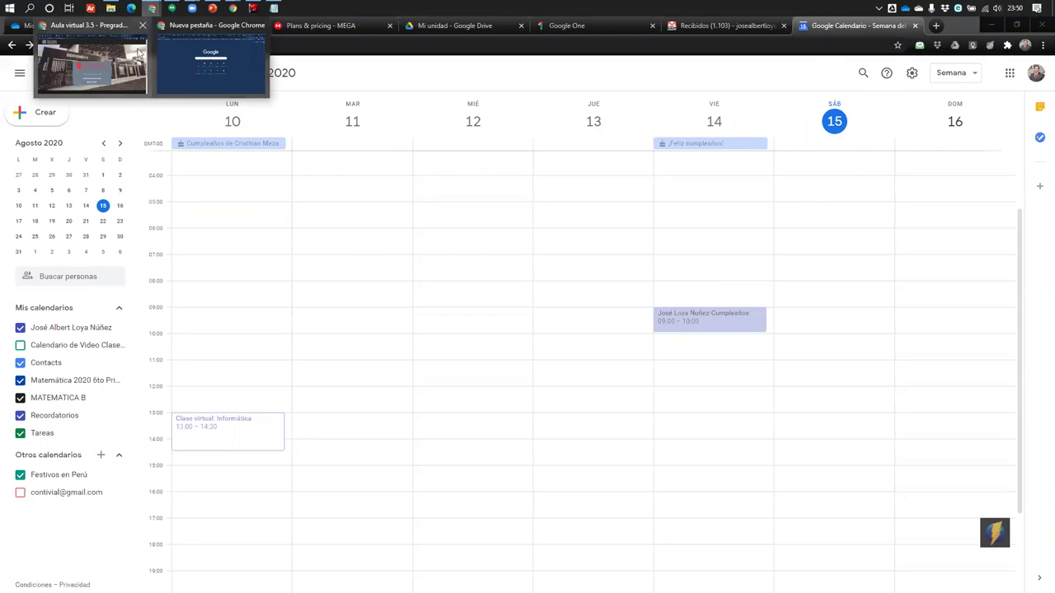
key("alt+Tab")
left_click(1038, 91)
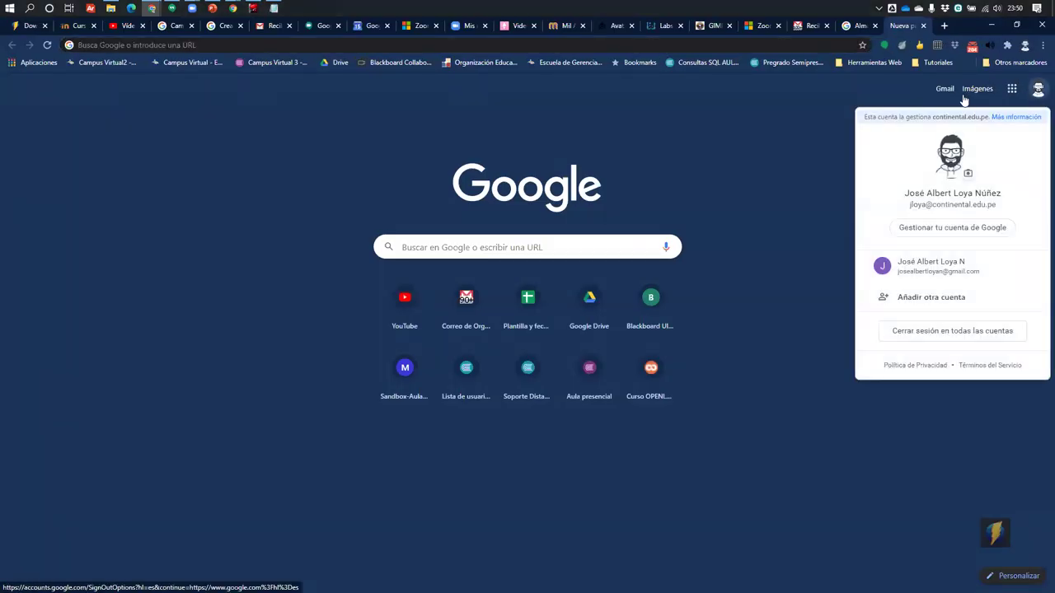
left_click(746, 122)
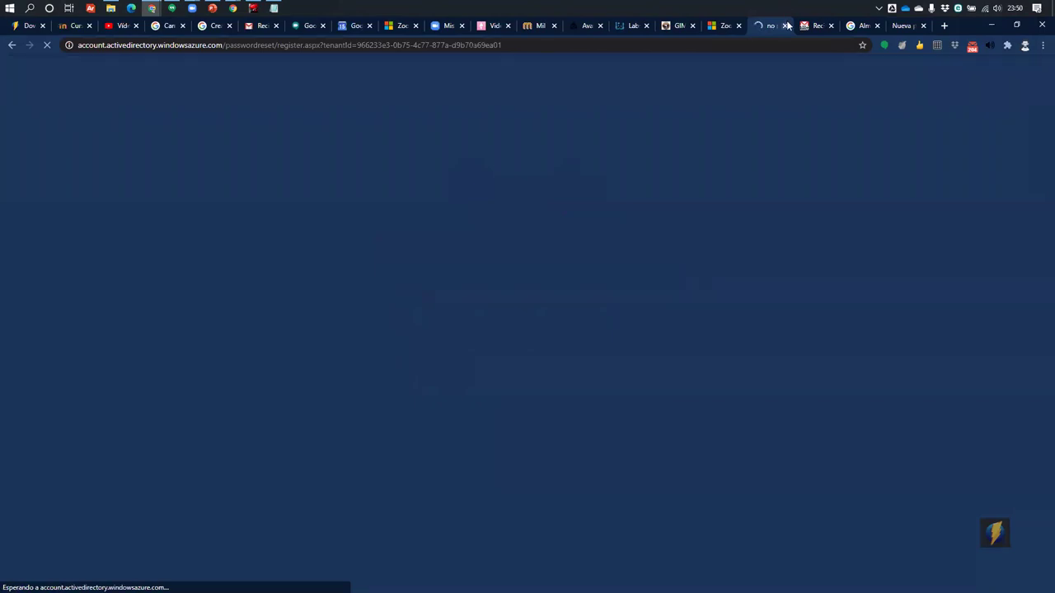
left_click(787, 25)
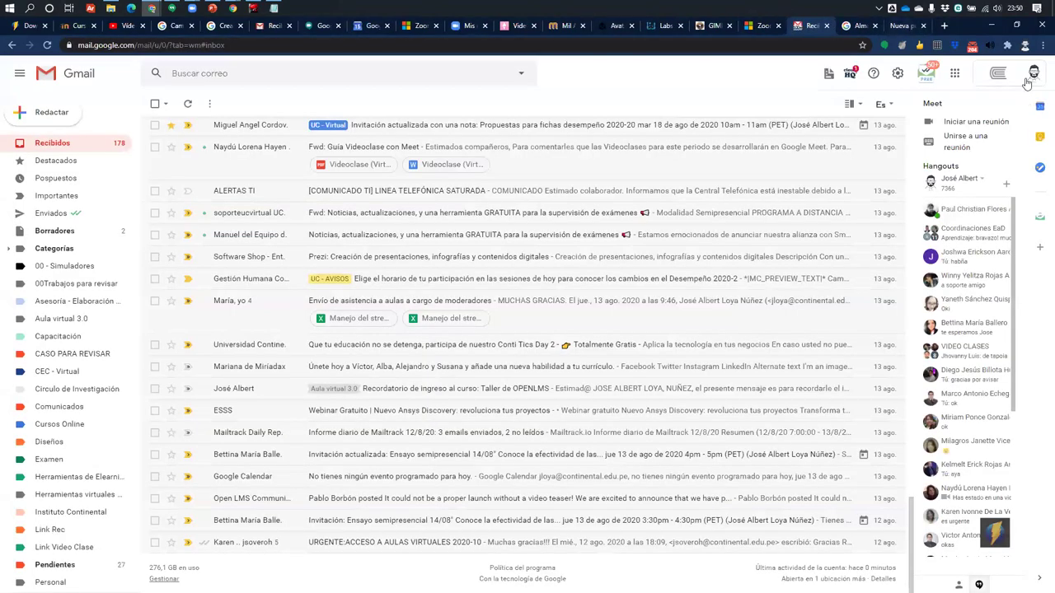
Switch to the second Google account's inbox and open its Google Drive from the apps grid
left_click(1032, 76)
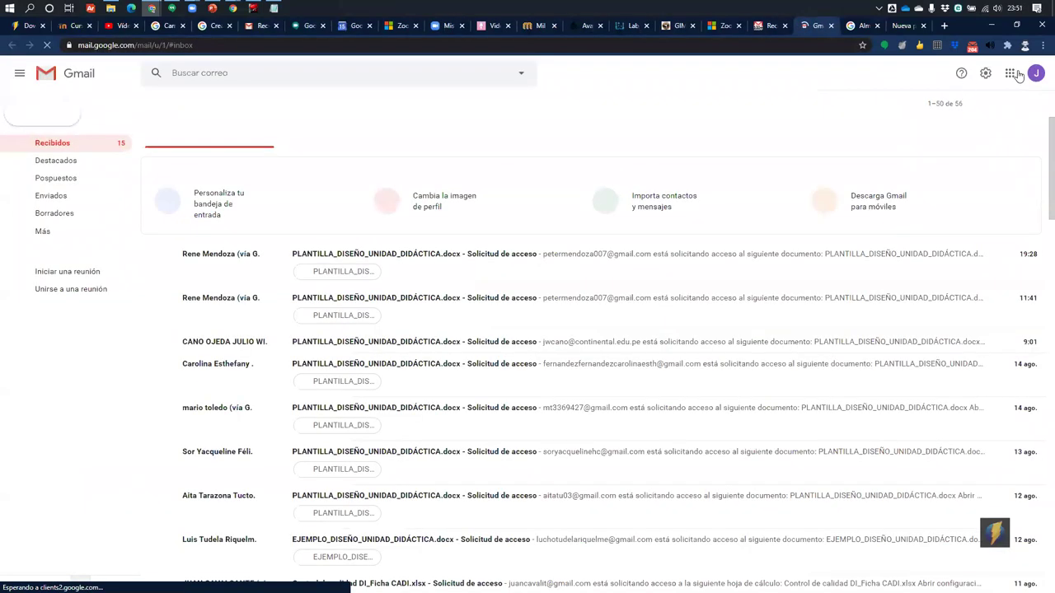
left_click(1011, 73)
left_click(909, 171)
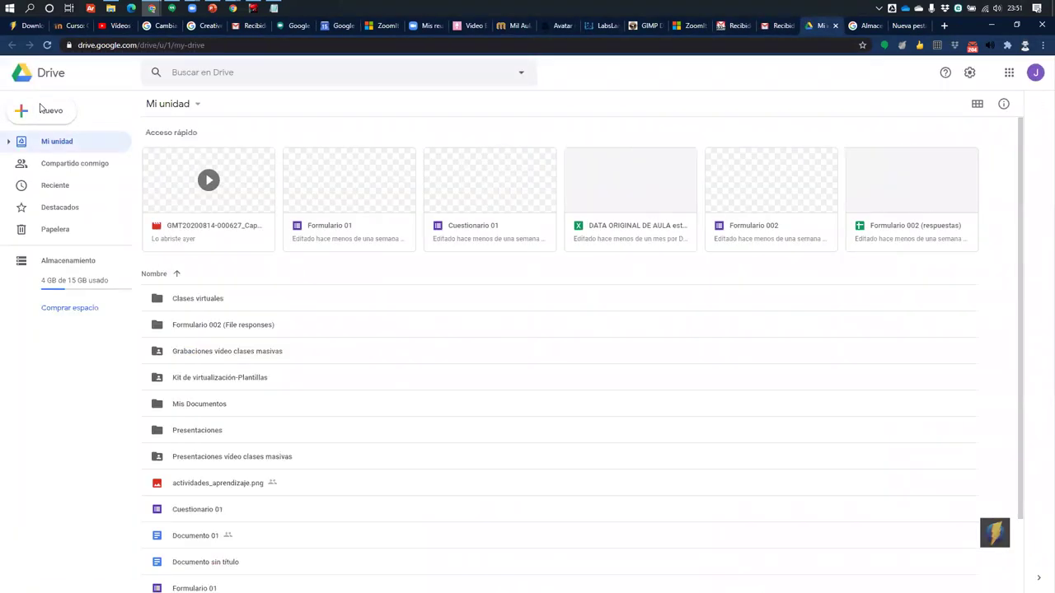
Start a file upload from the New menu, then cancel the file picker without uploading
left_click(42, 112)
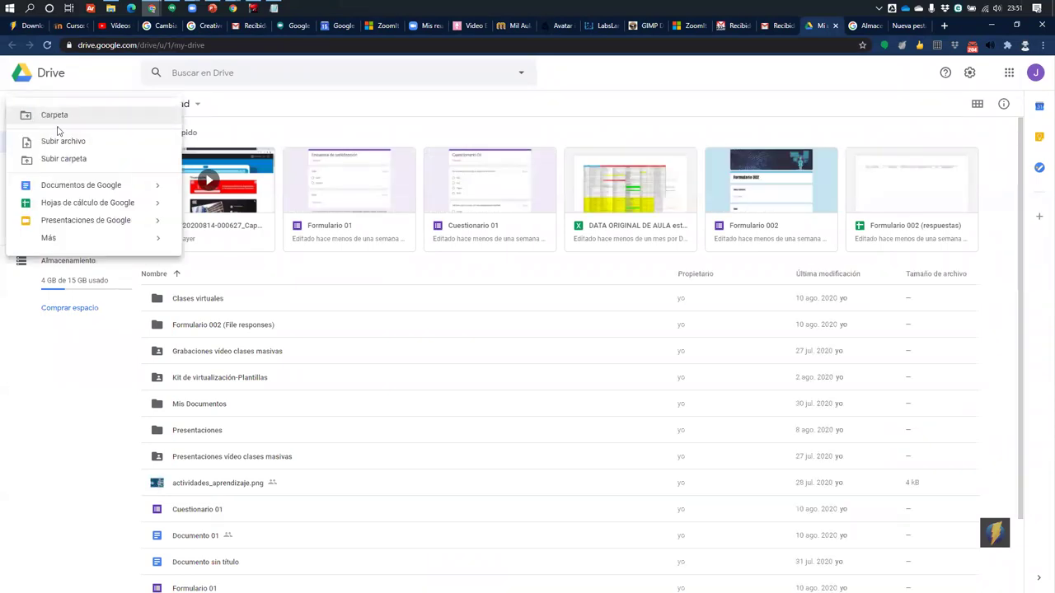
left_click(77, 142)
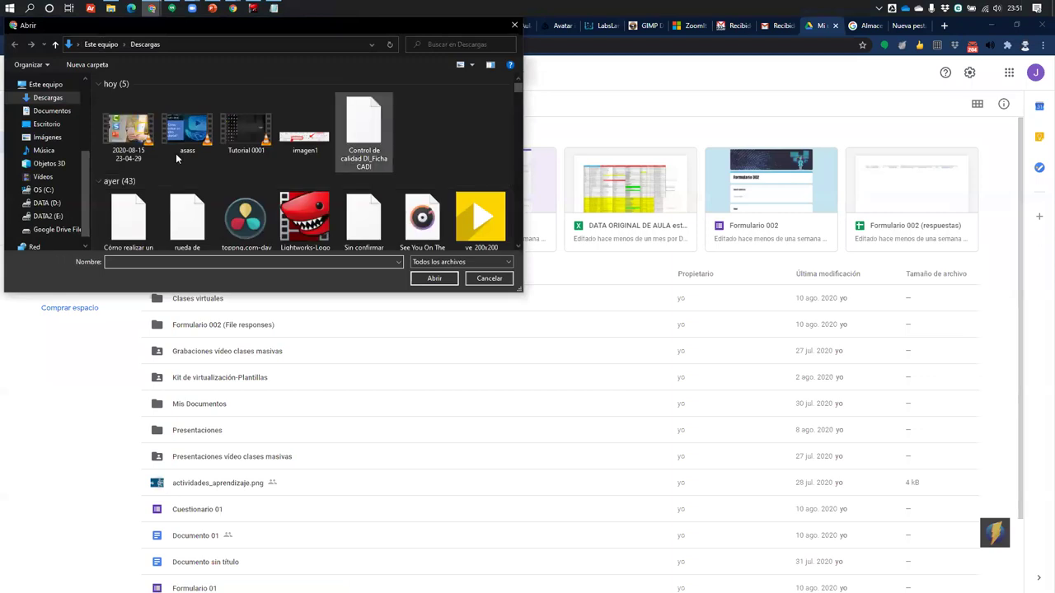
left_click(131, 136)
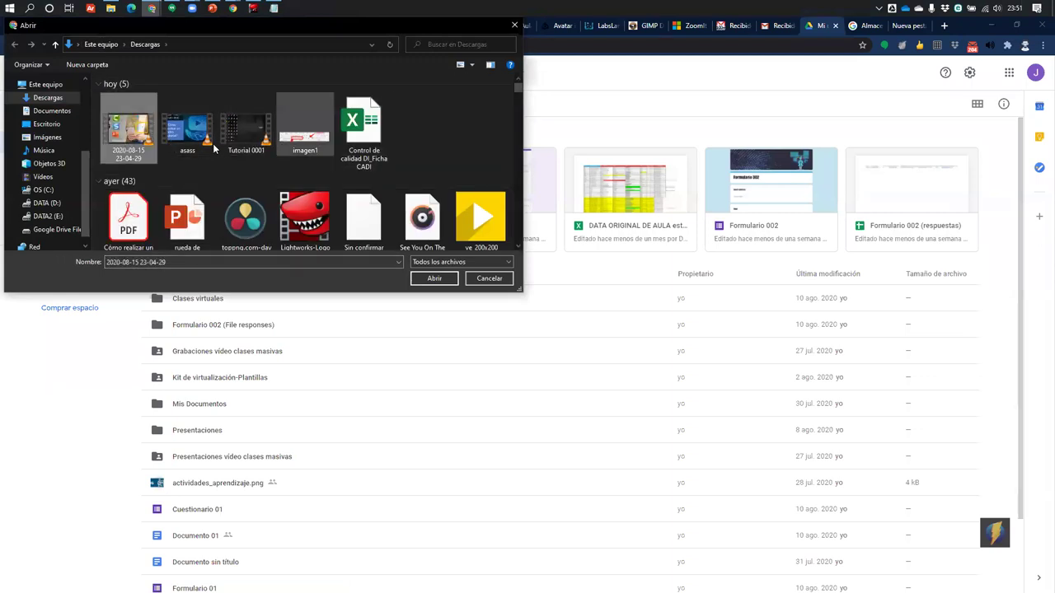
key("Escape")
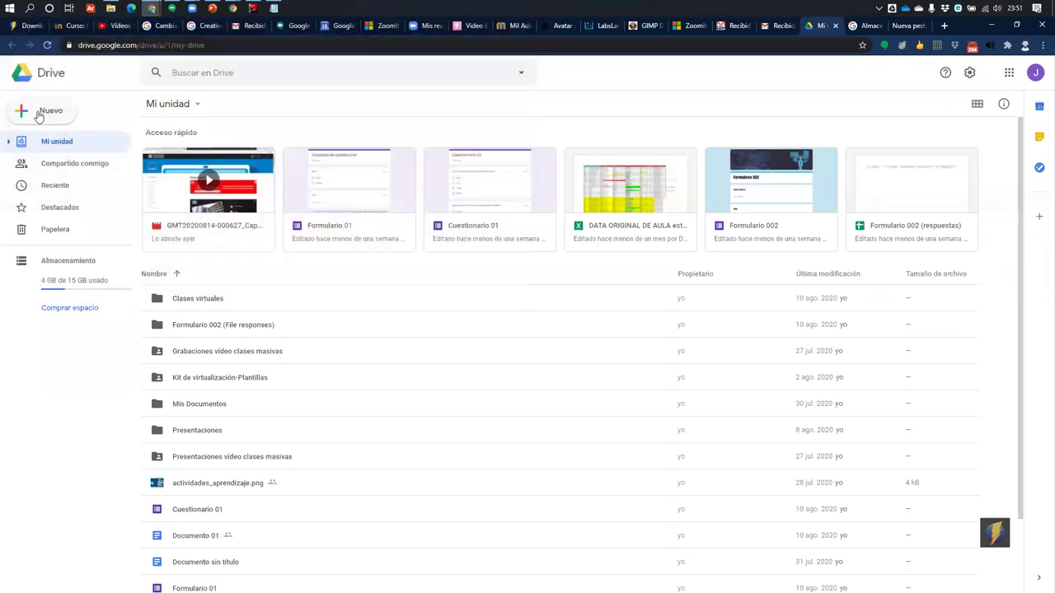
Create a new folder named 'Video prueba' in Mi unidad and open it
left_click(38, 110)
key("Escape")
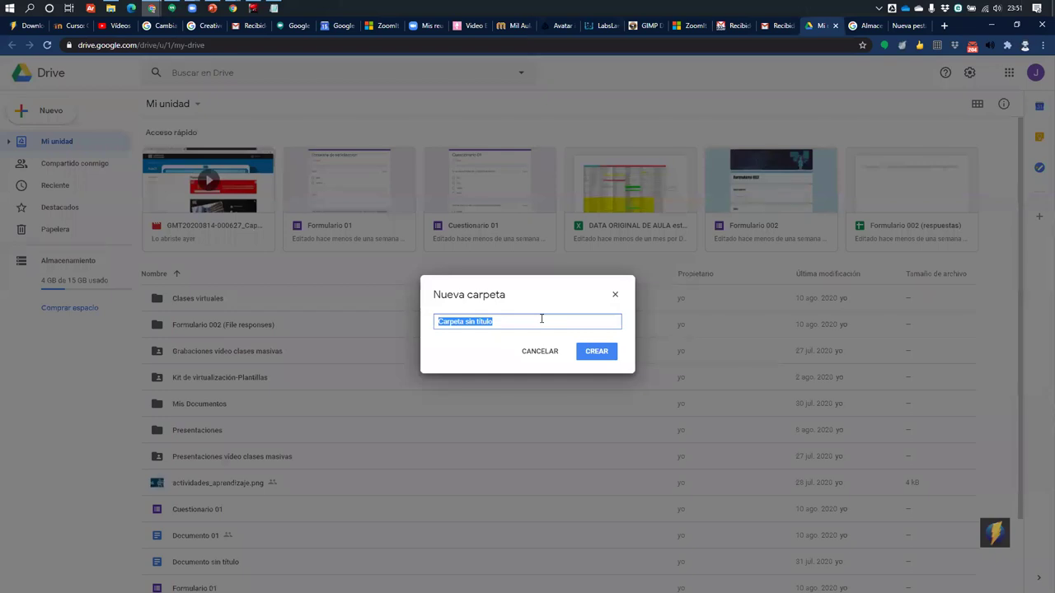
type("Video prueba")
key("Return")
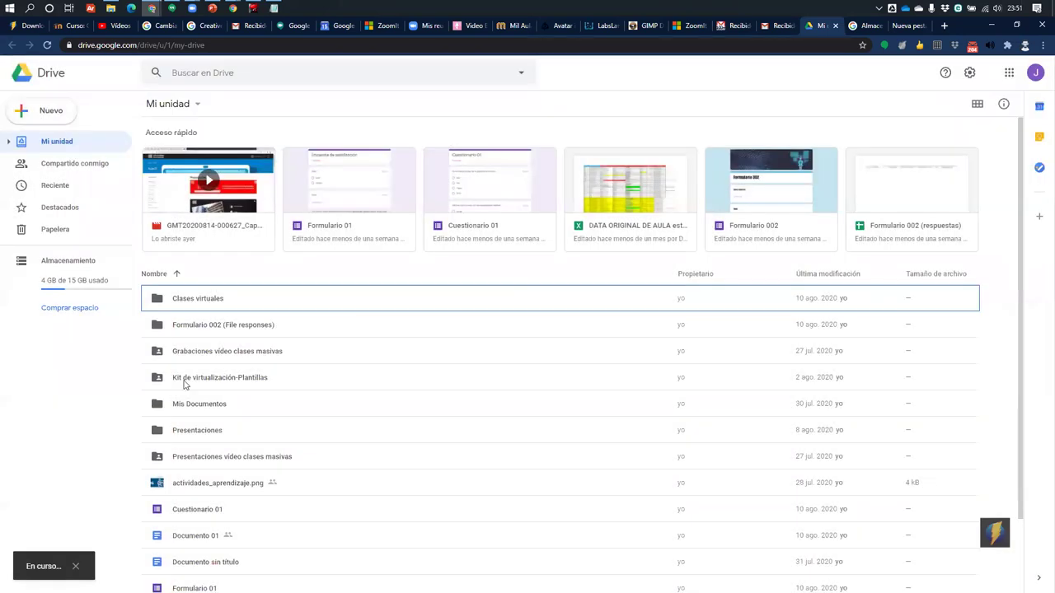
double_click(217, 373)
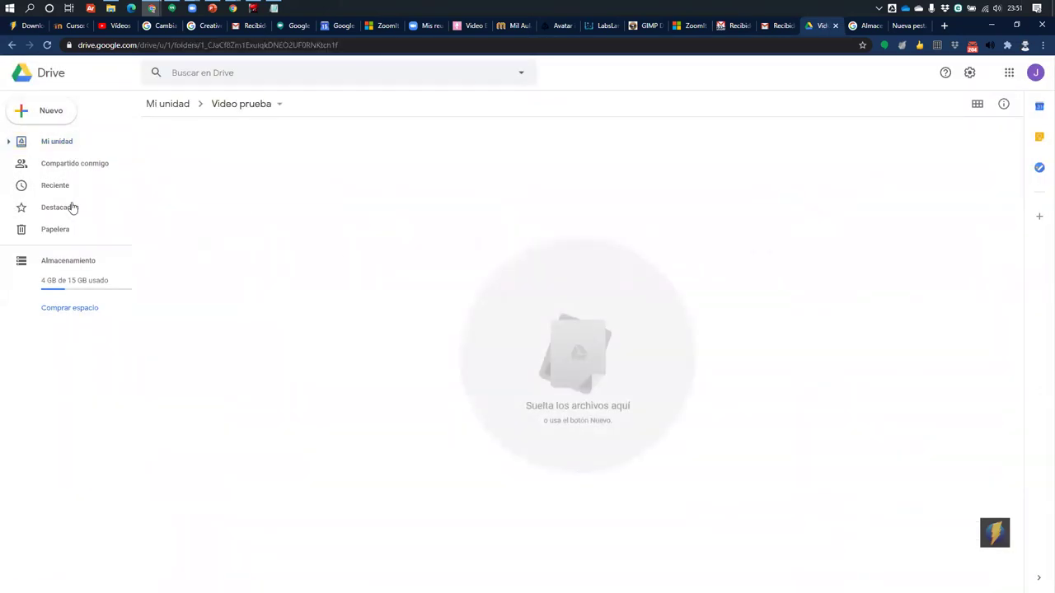
Upload the three videos from Descargas into the Video prueba folder
left_click(36, 113)
left_click(71, 158)
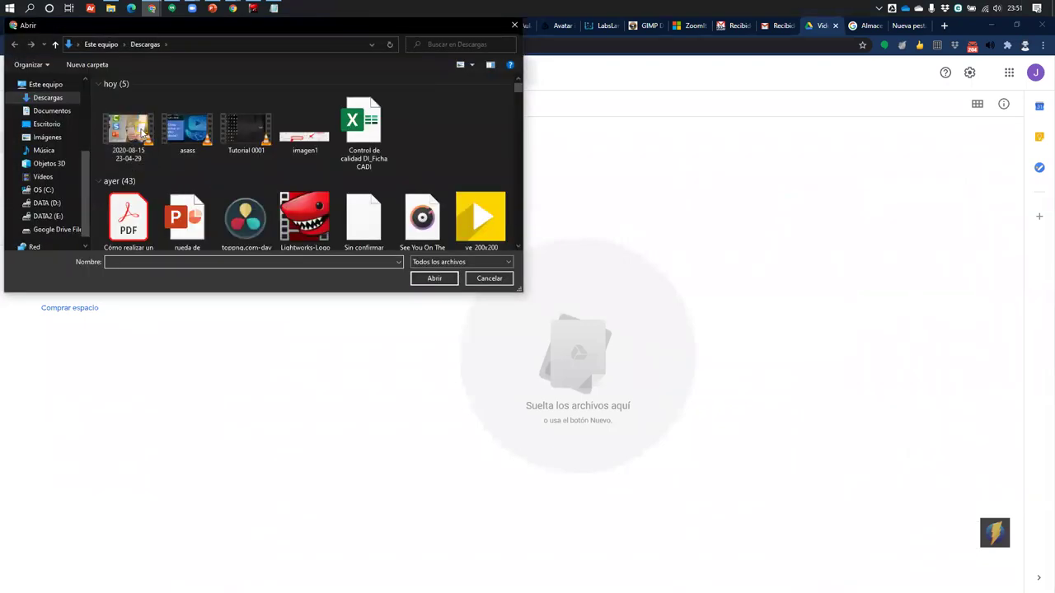
left_click(142, 132, "shift")
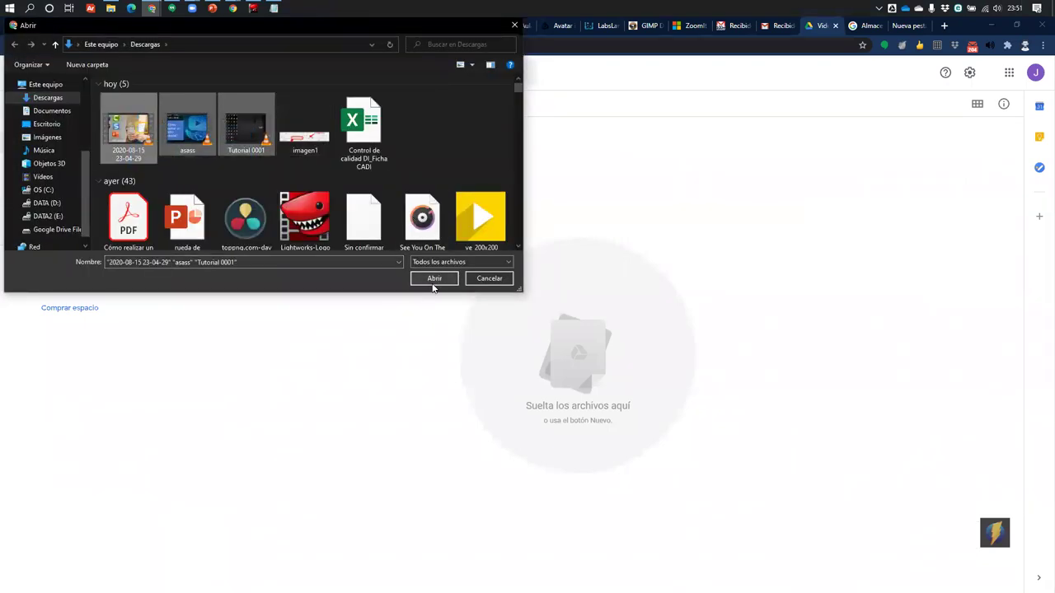
left_click(433, 281)
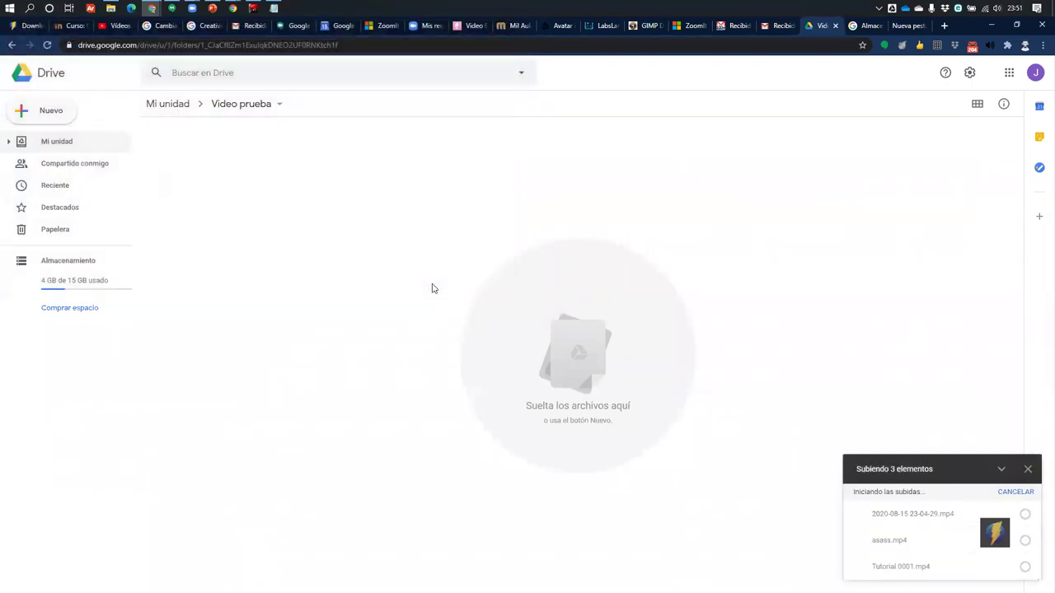
right_click(1000, 537)
left_click(915, 526)
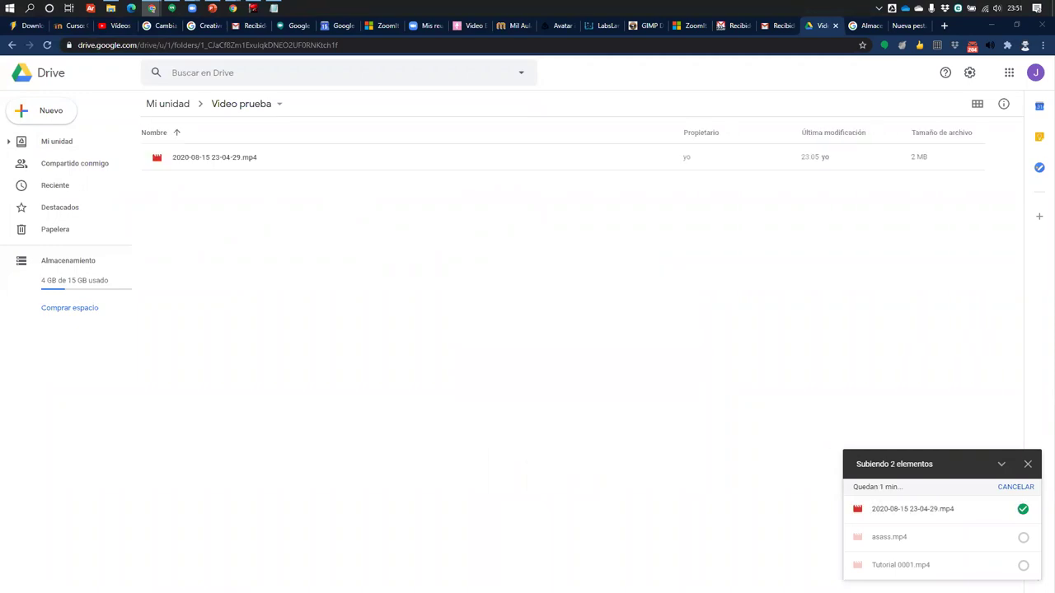
left_click(242, 165)
double_click(243, 165)
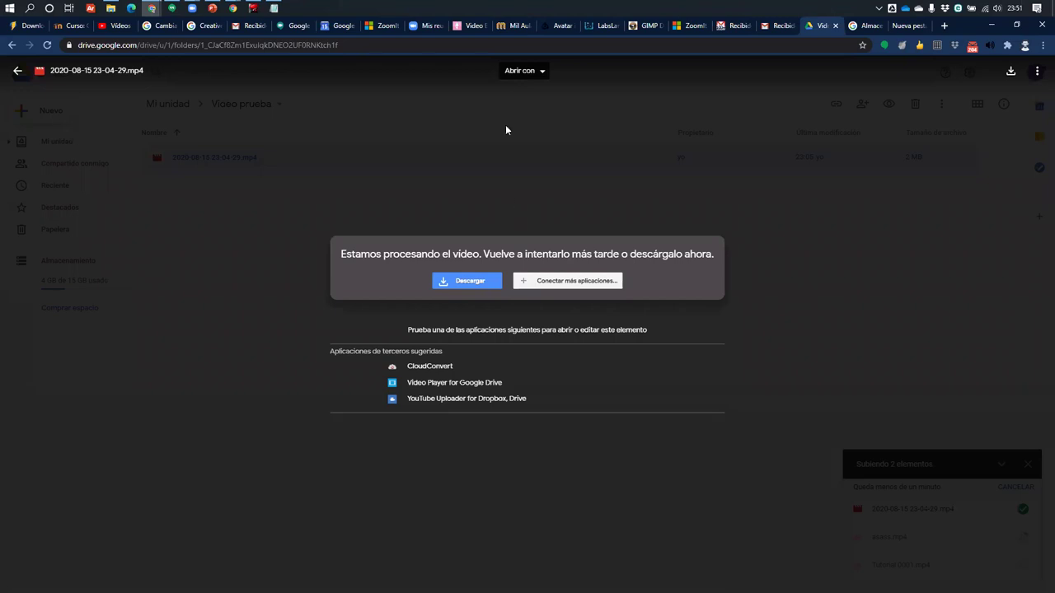
left_click(506, 160)
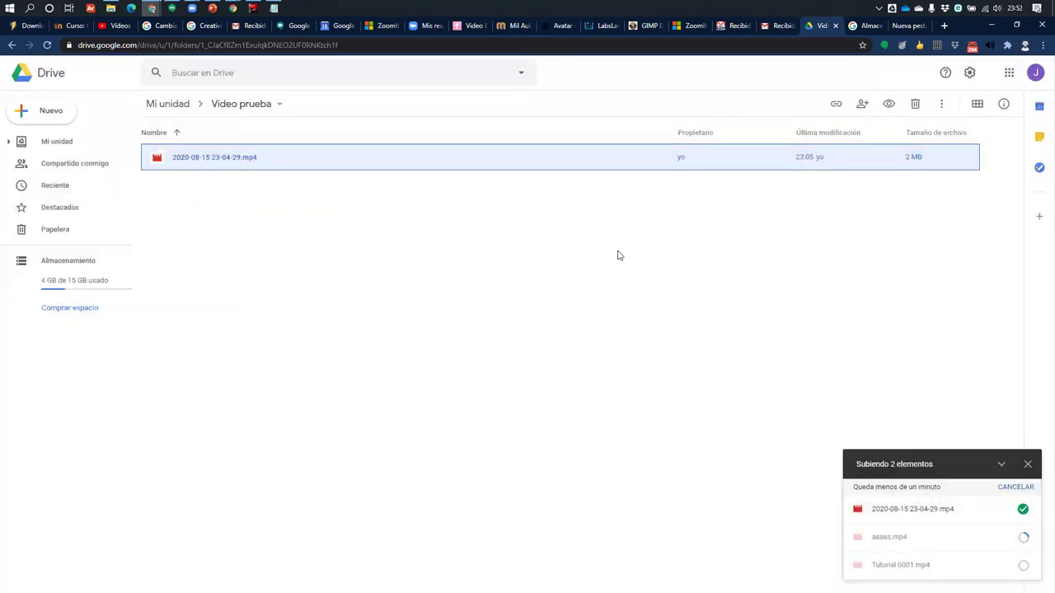
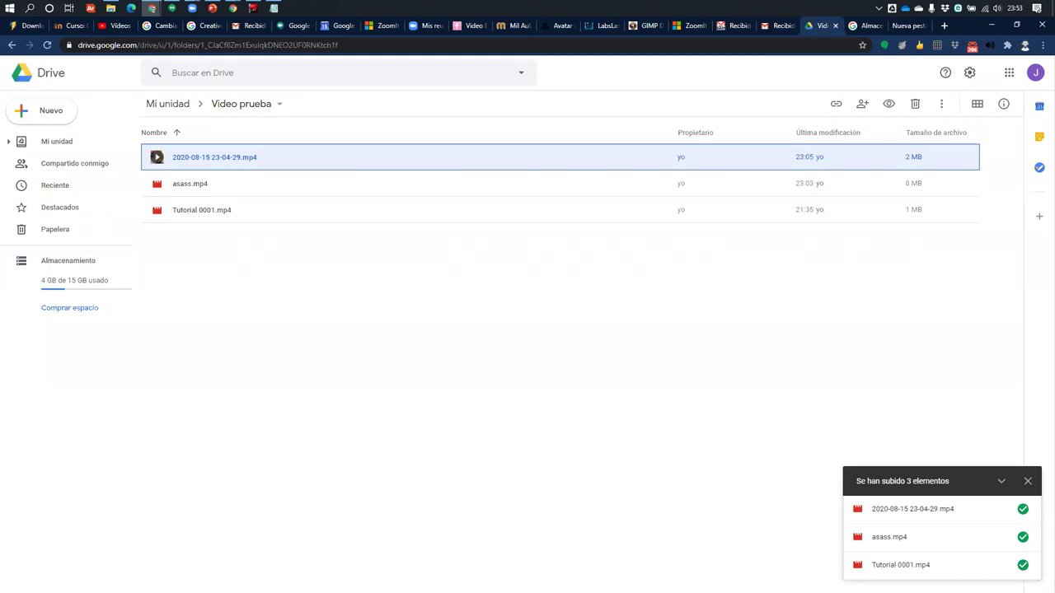
Switch from Google Drive's 'Video prueba' folder to the Zoom 'Mis reuniones' page
left_click(426, 25)
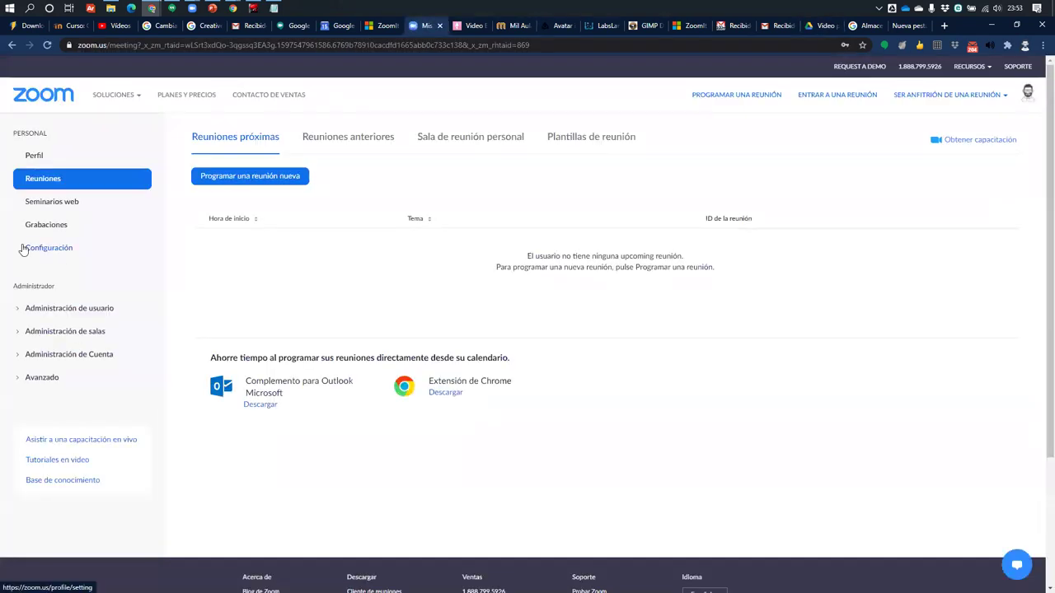
Start scheduling a new Zoom meeting with a duration of 0 h 15 min
left_click(252, 177)
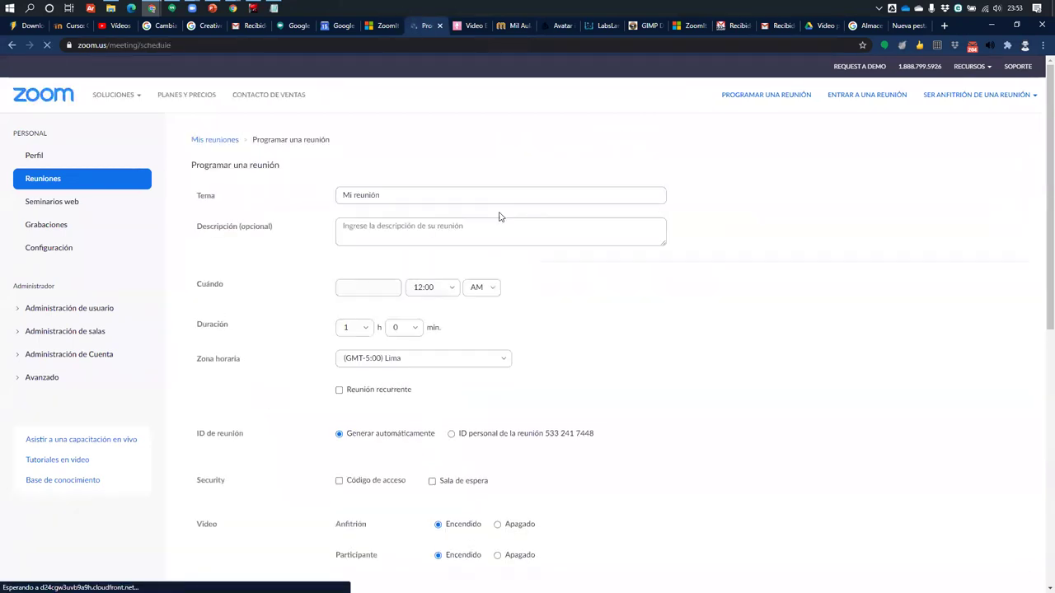
left_click(371, 331)
left_click(347, 352)
left_click(405, 327)
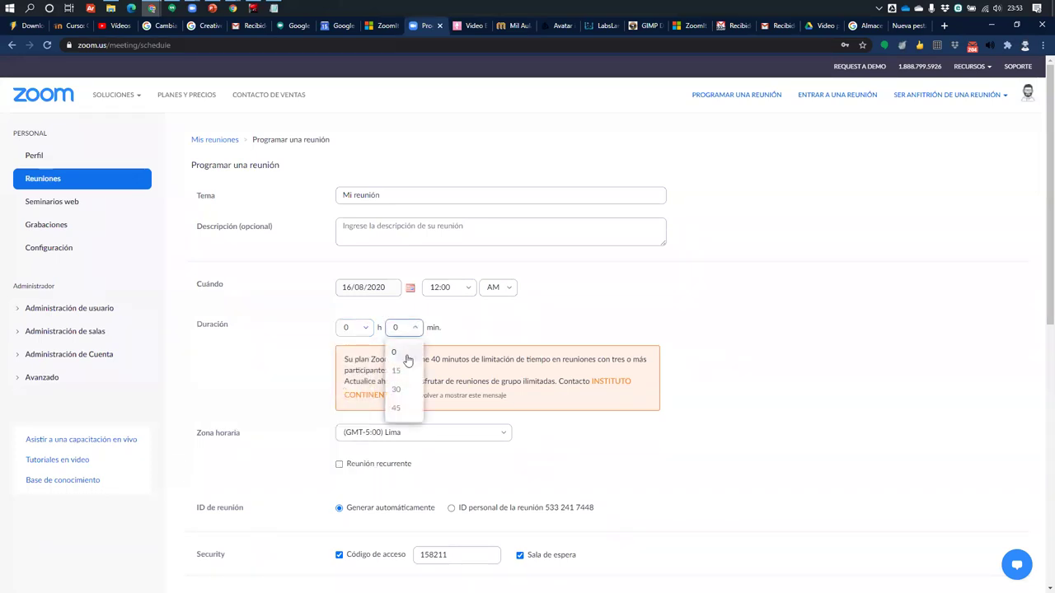
left_click(400, 373)
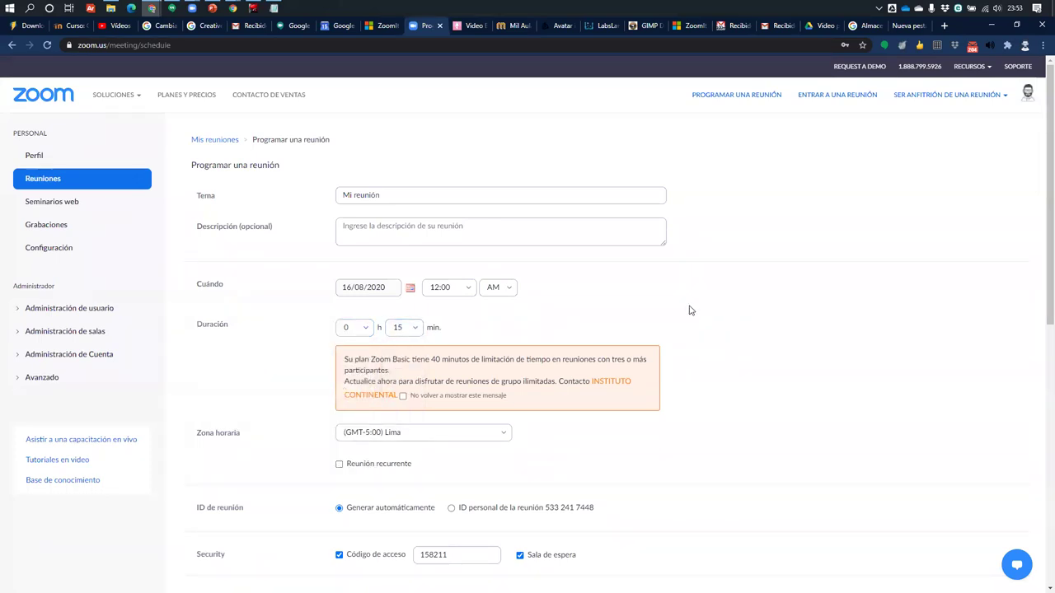
Save 'Mi reunión' for 16 ago 2020, 12:00 AM Lima and review its details
scroll(691, 309, "down", 3)
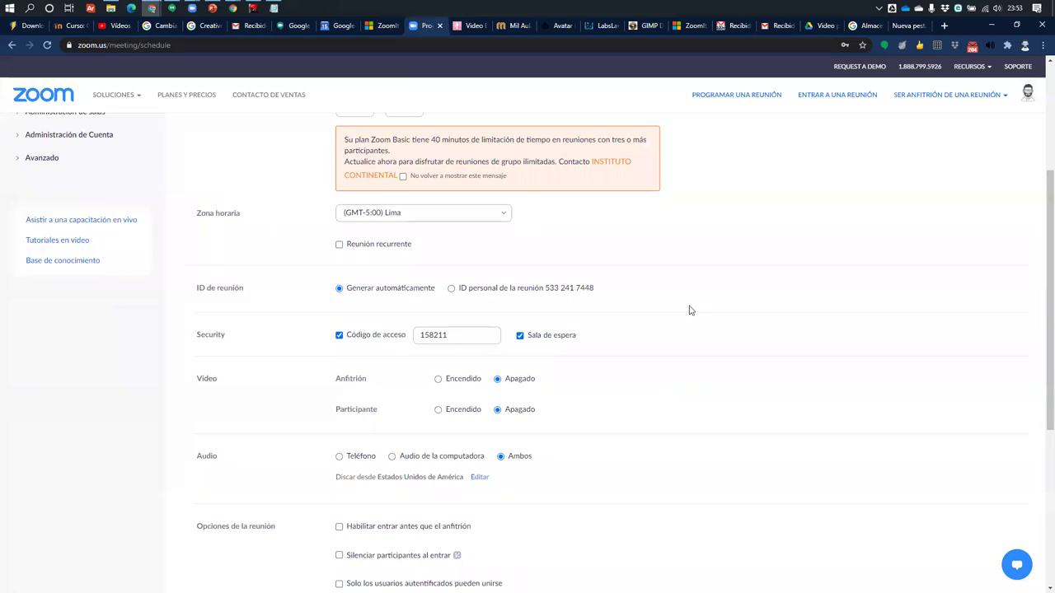
scroll(577, 197, "down", 2)
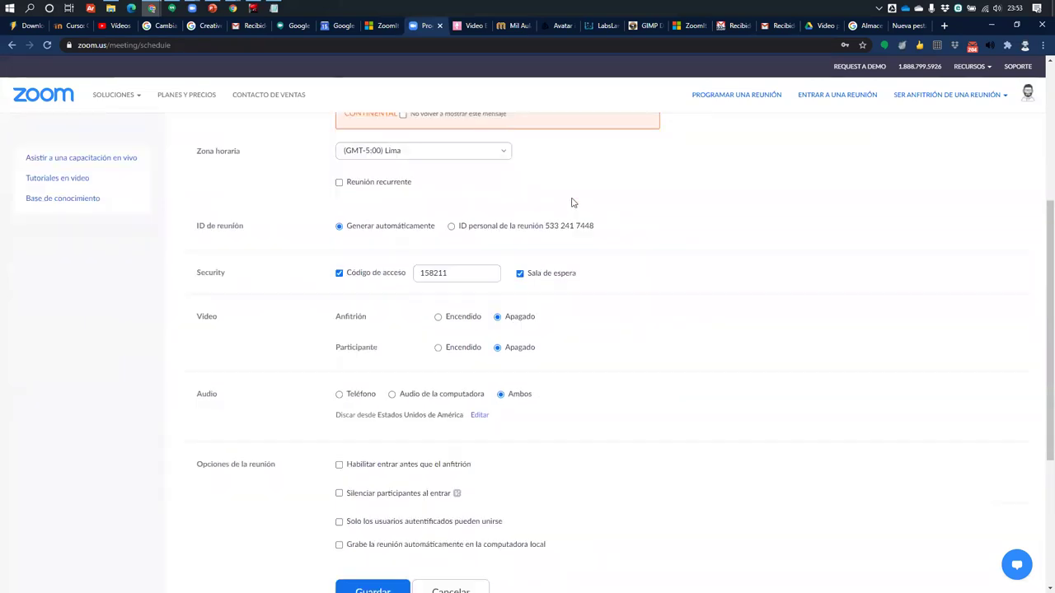
scroll(384, 396, "down", 2)
scroll(377, 346, "up", 2)
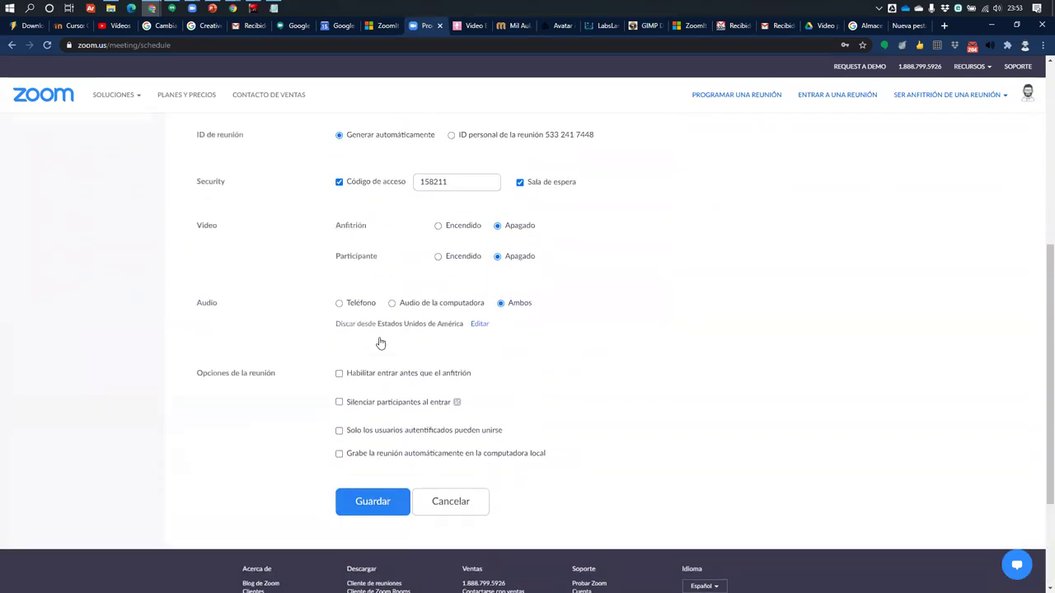
left_click(371, 500)
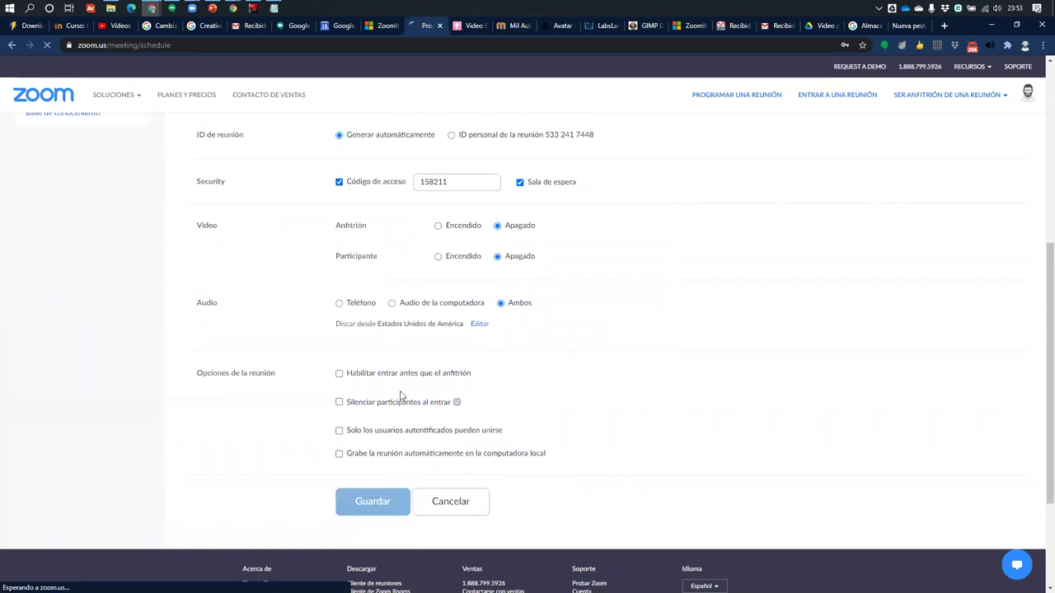
scroll(519, 421, "down", 3)
scroll(702, 389, "up", 1)
scroll(702, 389, "up", 1)
scroll(684, 409, "down", 1)
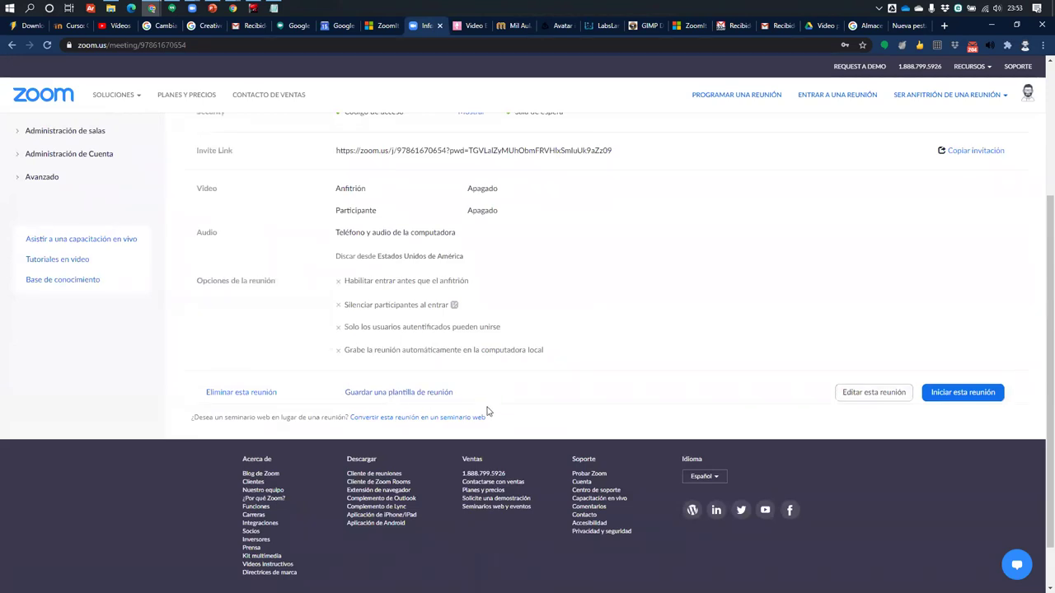
scroll(488, 414, "up", 3)
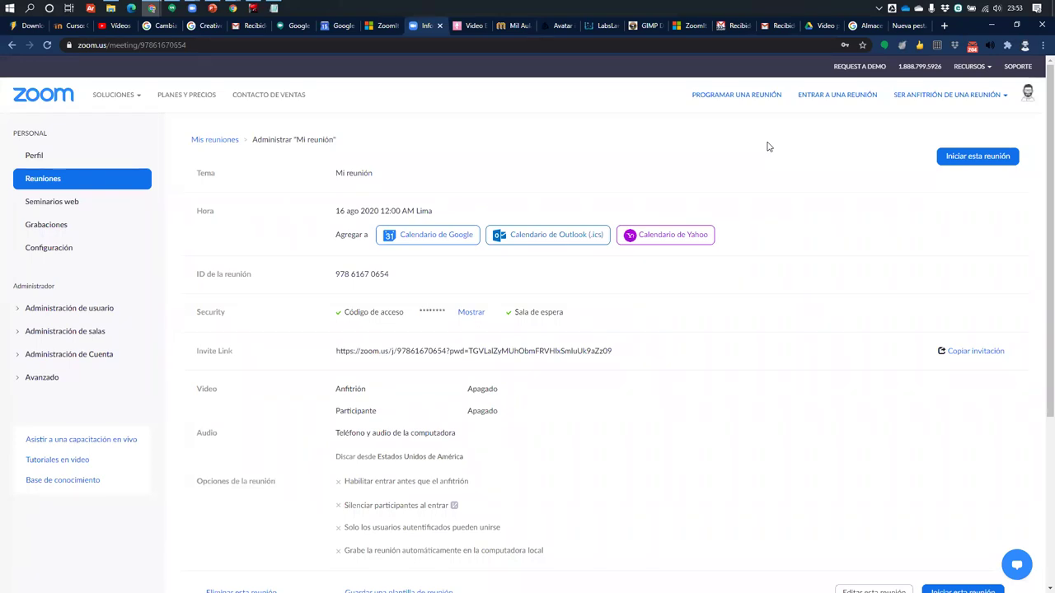
left_click(944, 25)
Load mentimeter.com and check the free plan's Unlimited audience line on the pricing page
type("met")
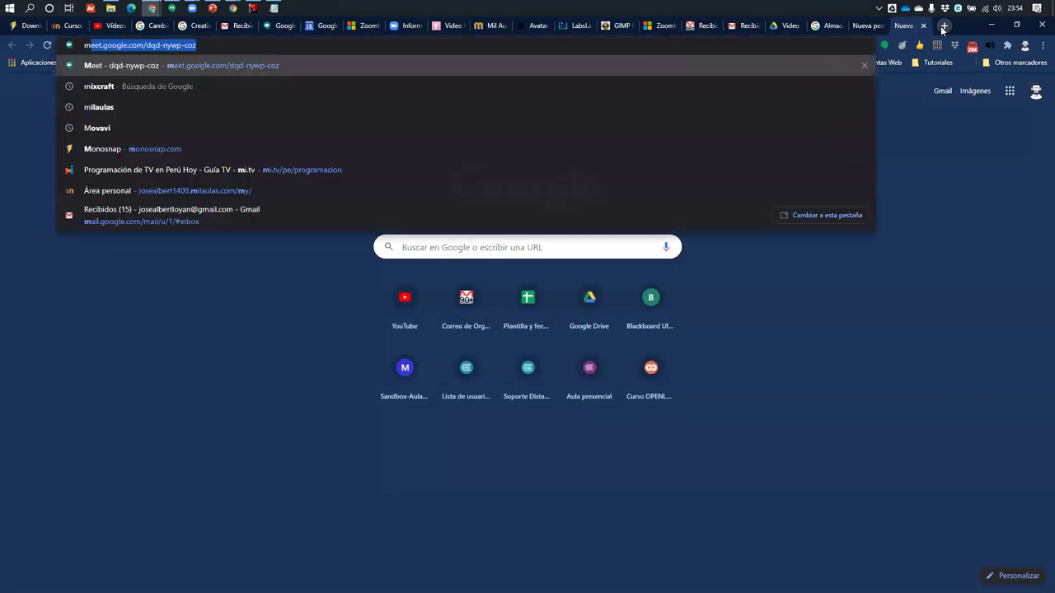
key("BackSpace")
type("nti")
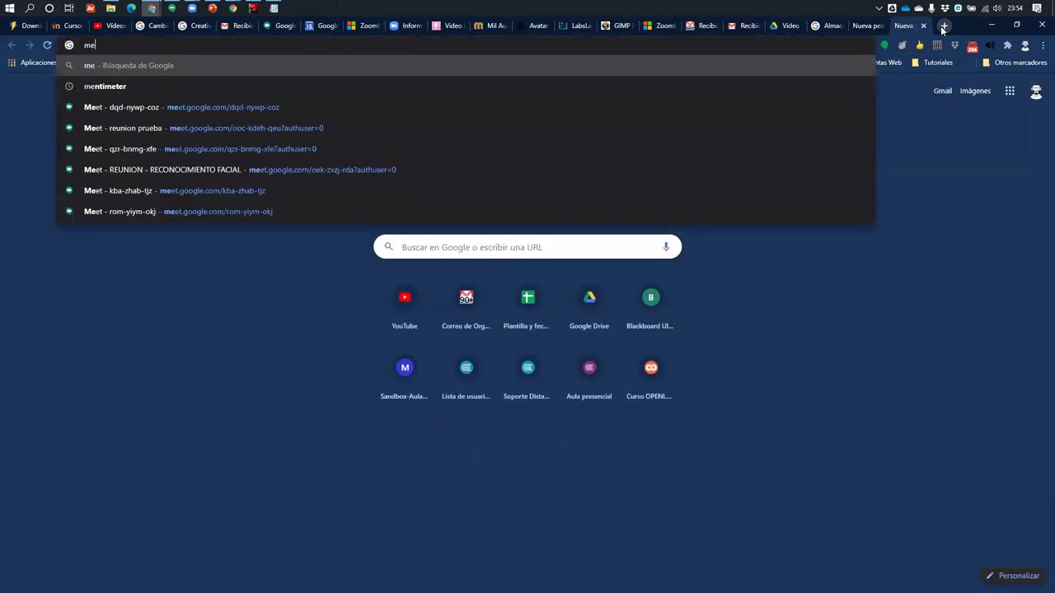
key("Return")
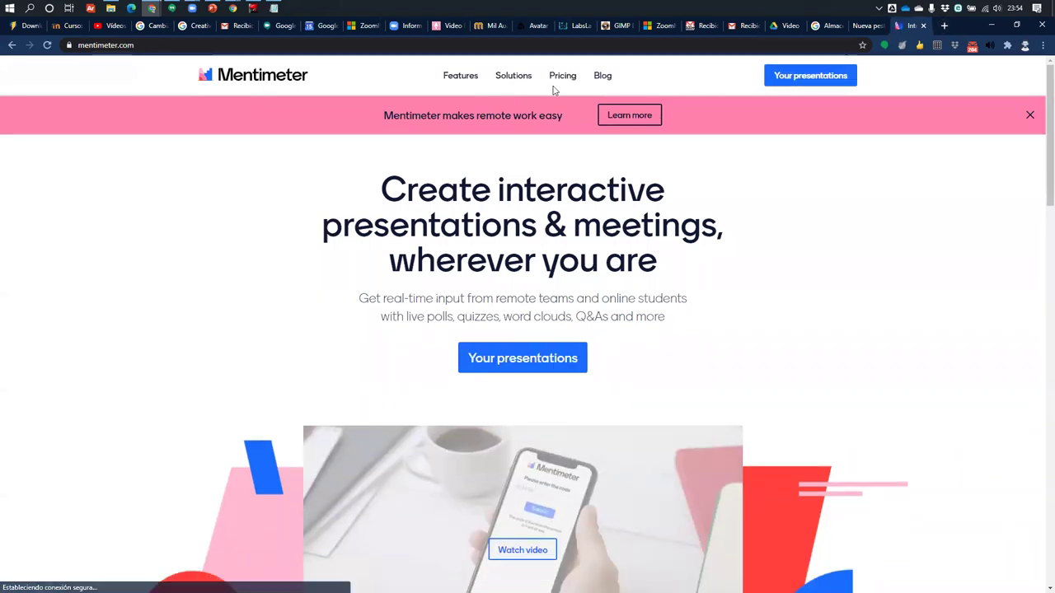
left_click(565, 76)
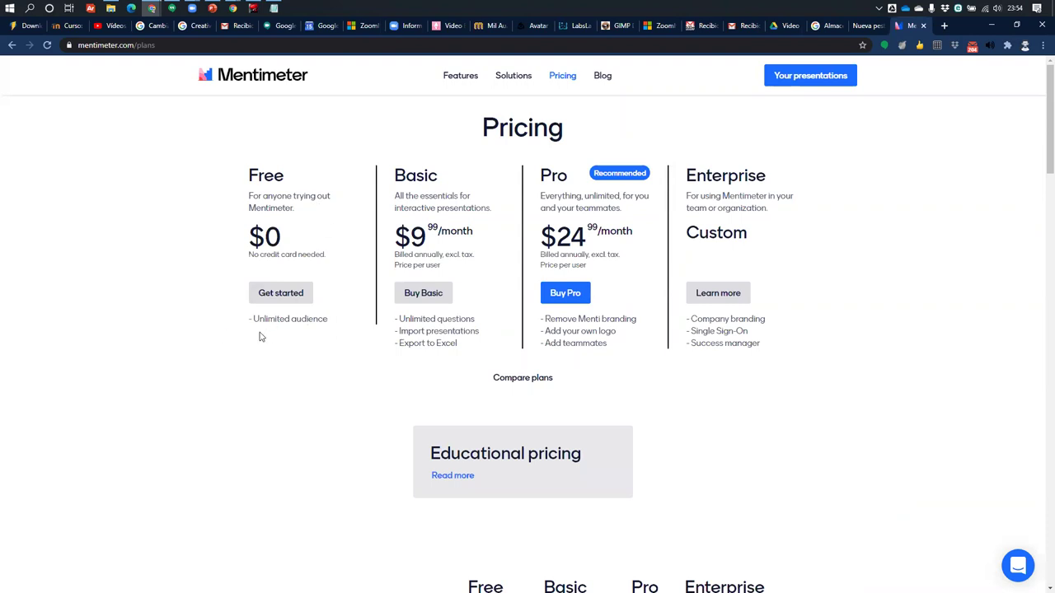
left_click_drag(264, 320, 330, 325)
left_click(232, 331)
Visit Your presentations, then log out of the current Mentimeter account
left_click(800, 79)
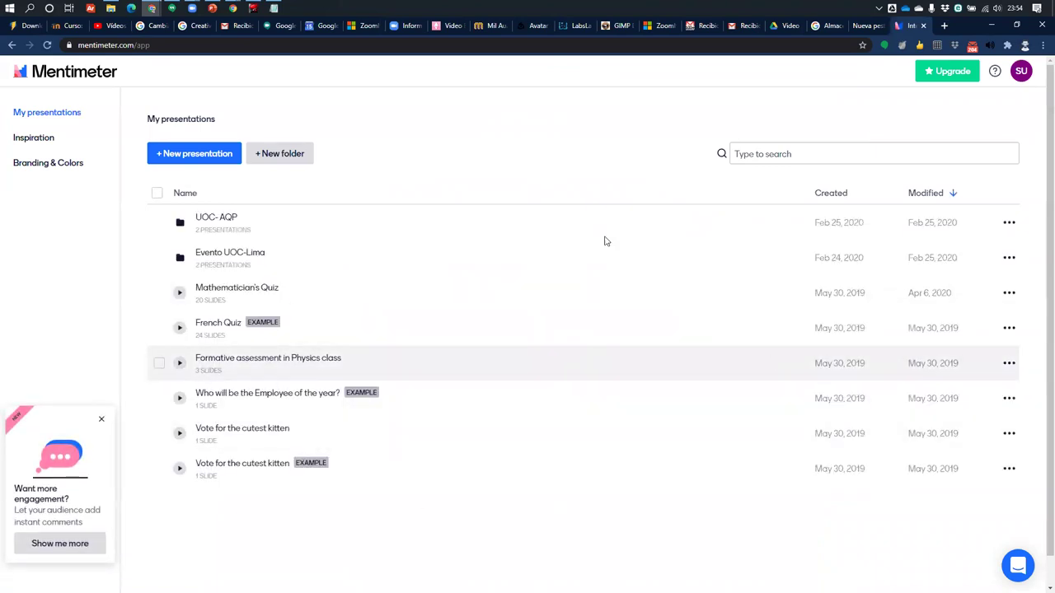
left_click(1020, 76)
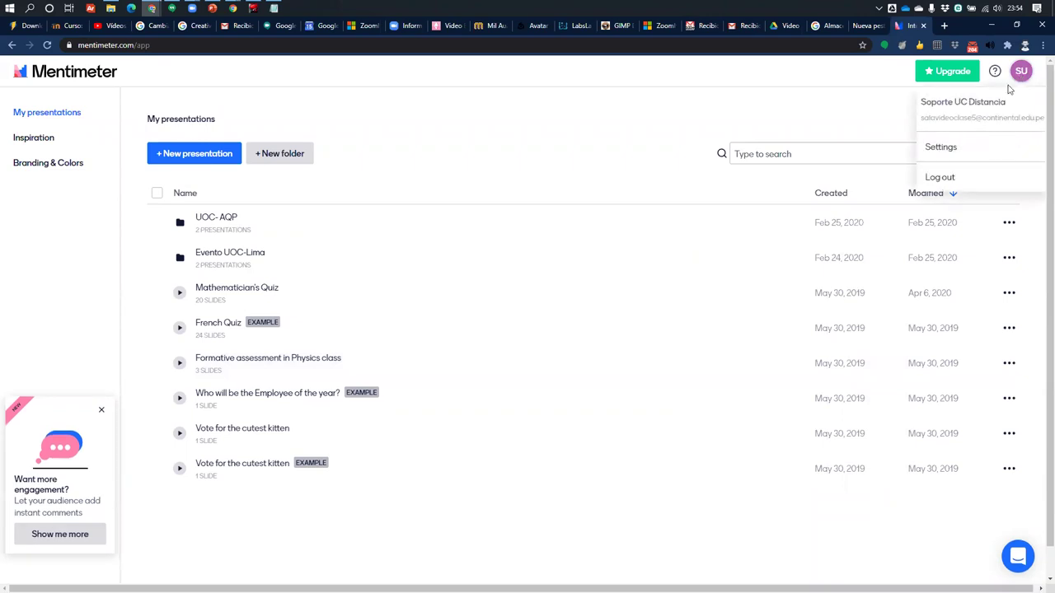
left_click(939, 176)
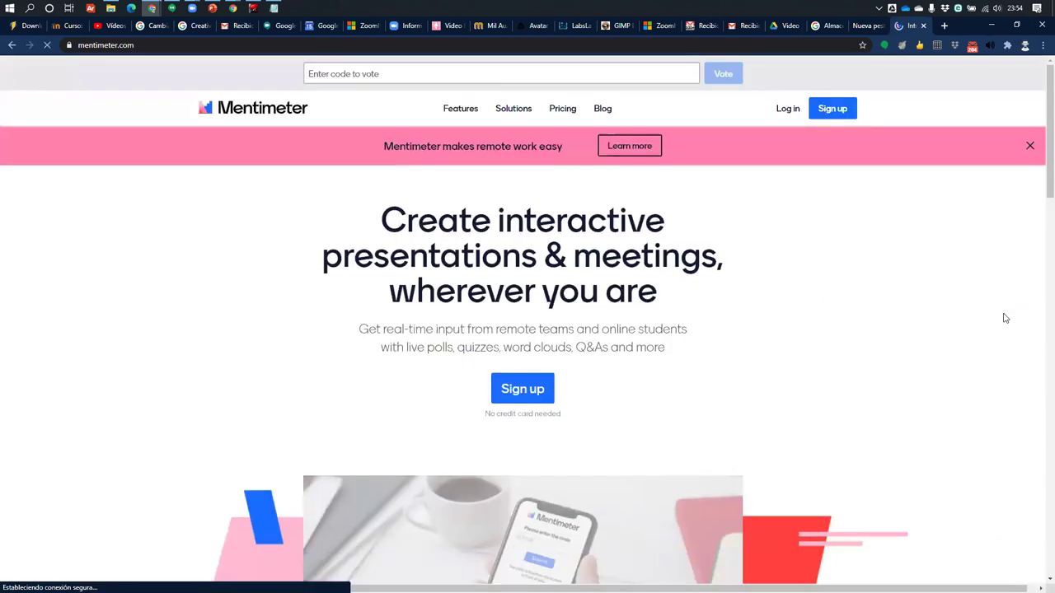
Log back in to Mentimeter with the first Google account
left_click(778, 108)
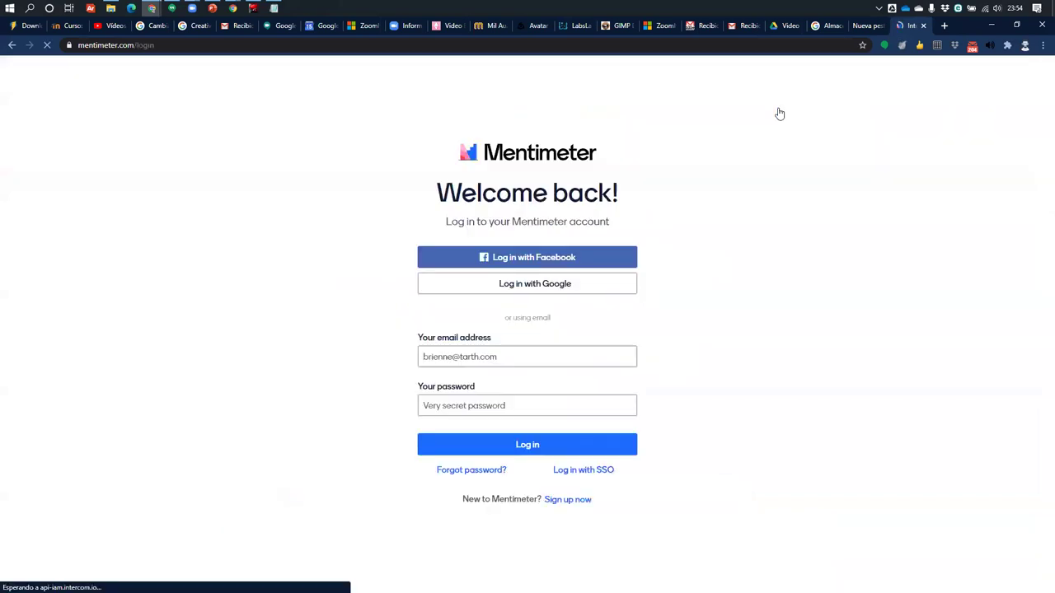
left_click(517, 285)
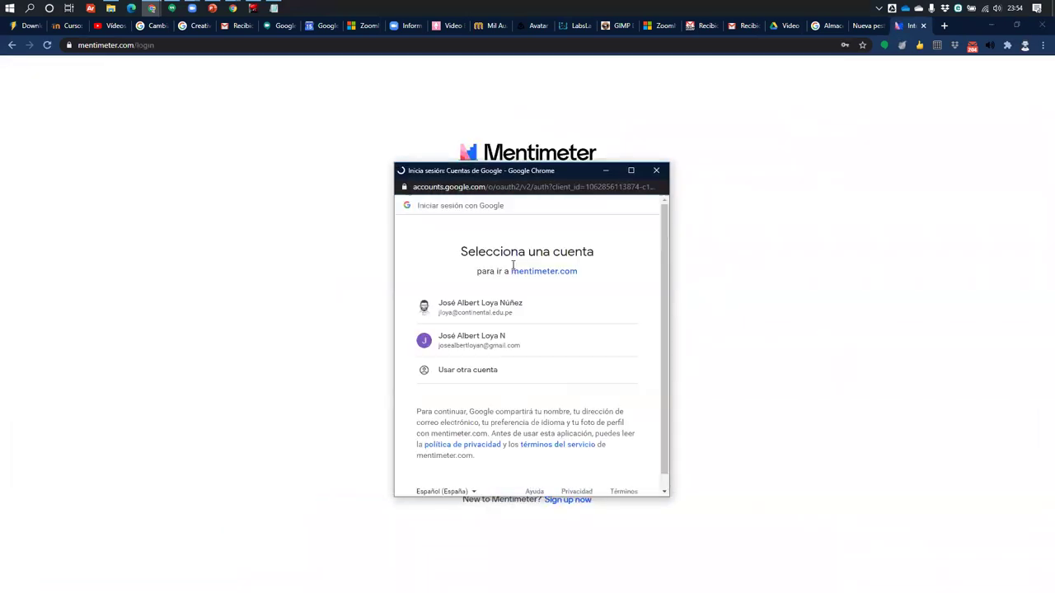
left_click(500, 306)
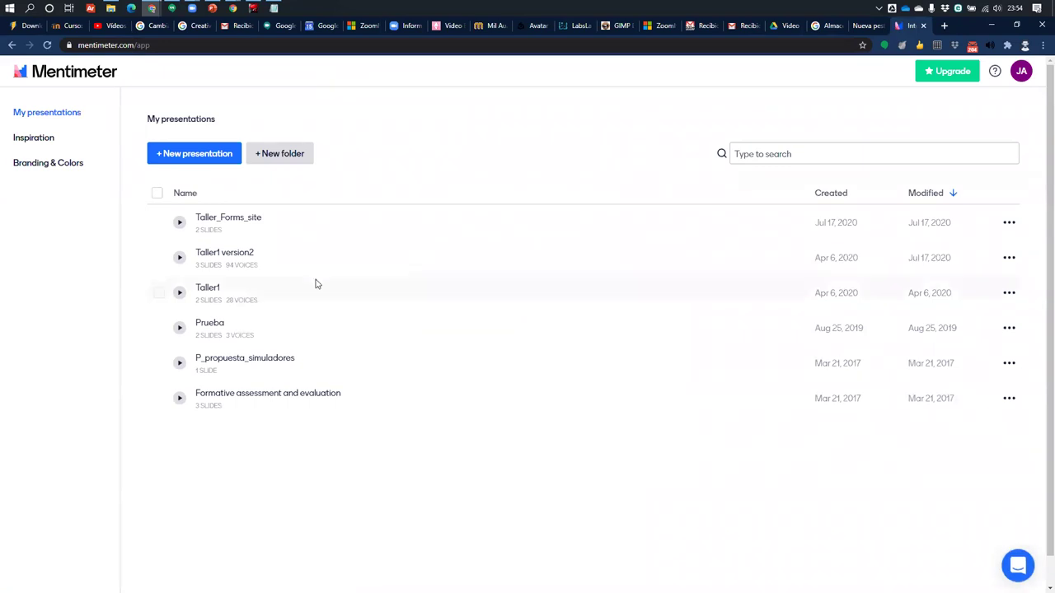
left_click(198, 157)
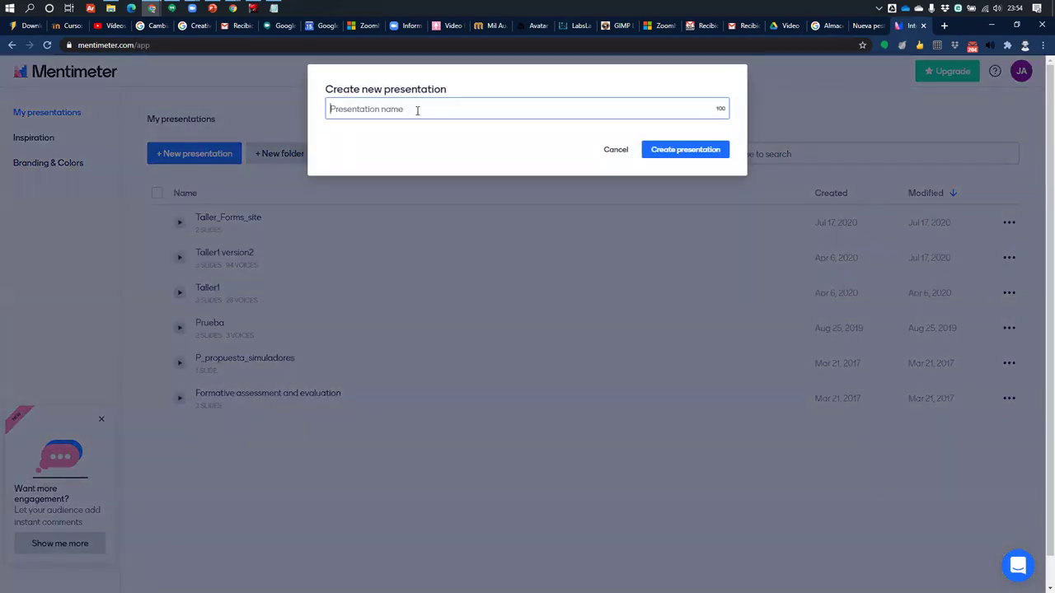
Create a new presentation named 'Video tutorial'
type("Video tutorial")
key("Return")
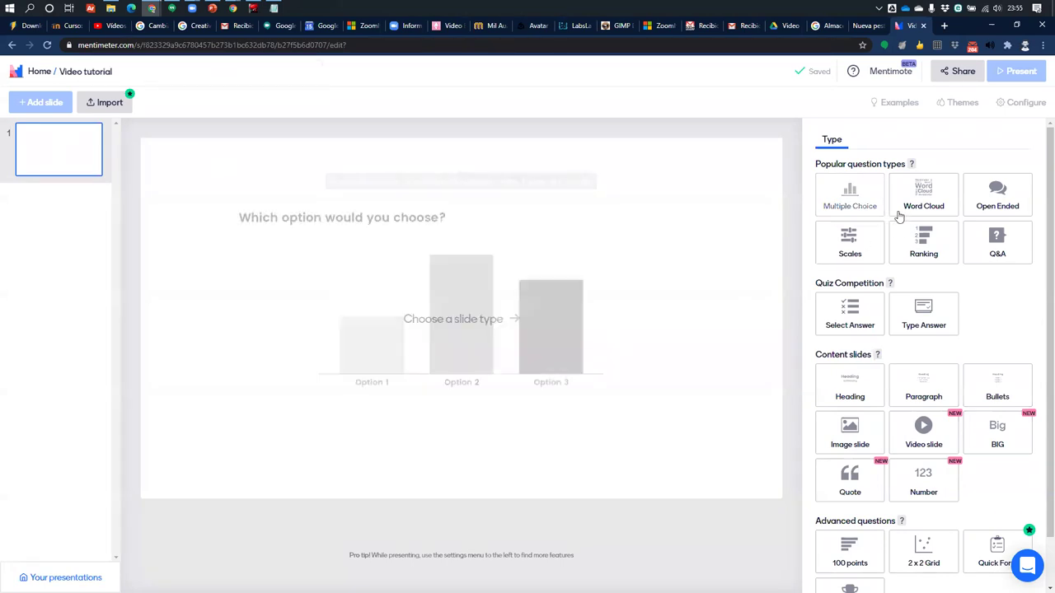
Make the slide a Multiple Choice question asking 'Se entendió la clase de hoy'
left_click(847, 201)
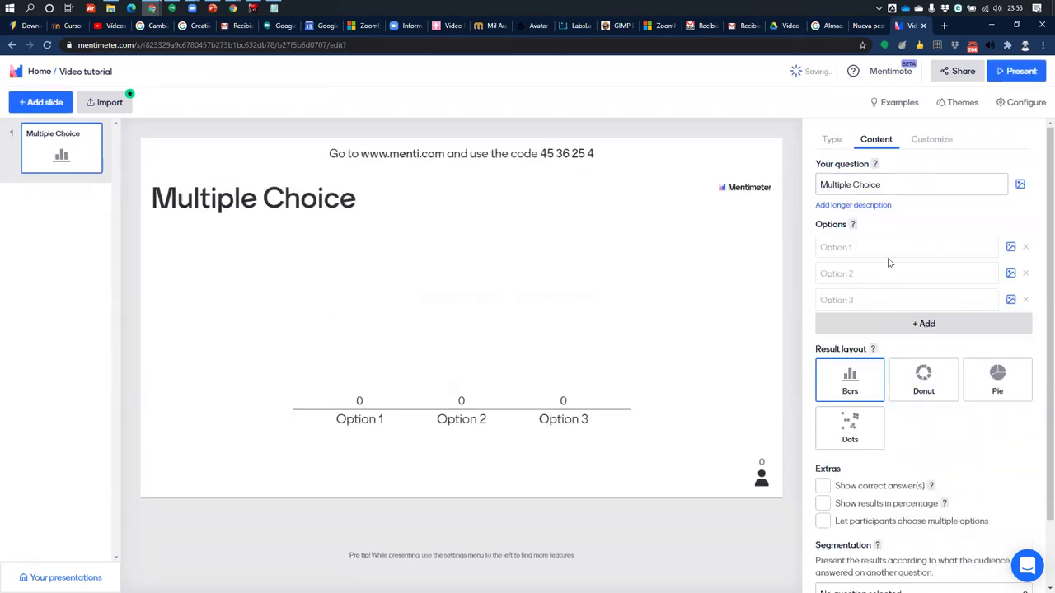
left_click(904, 186)
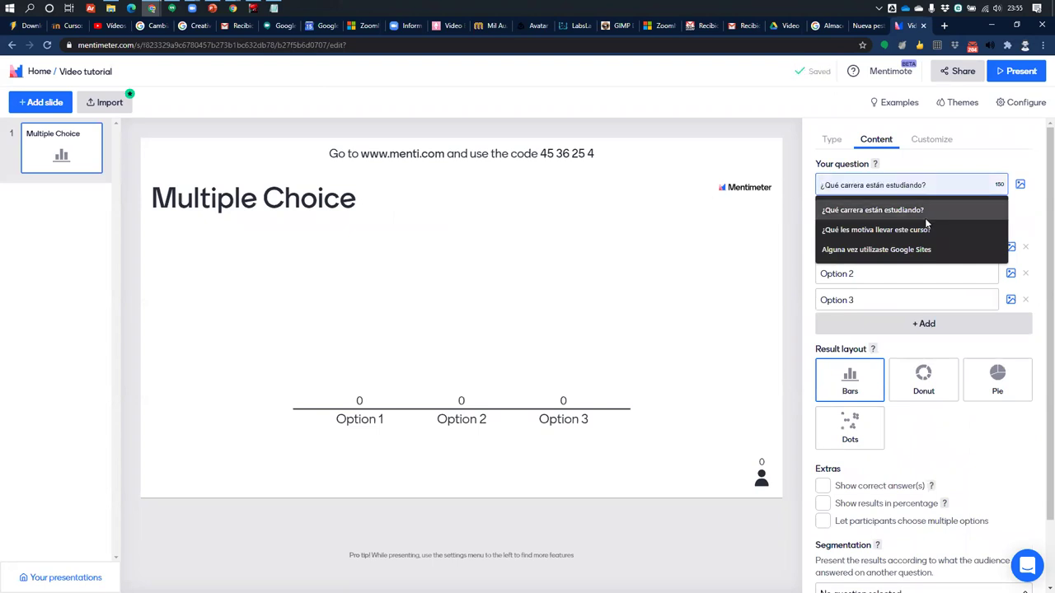
type("Se entendio la clase de")
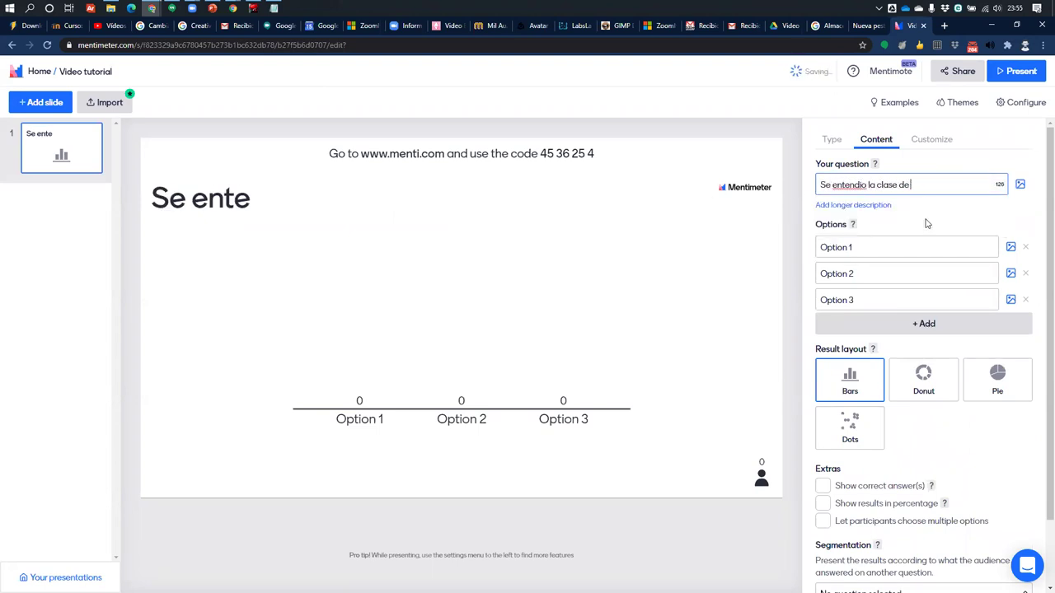
type(" h")
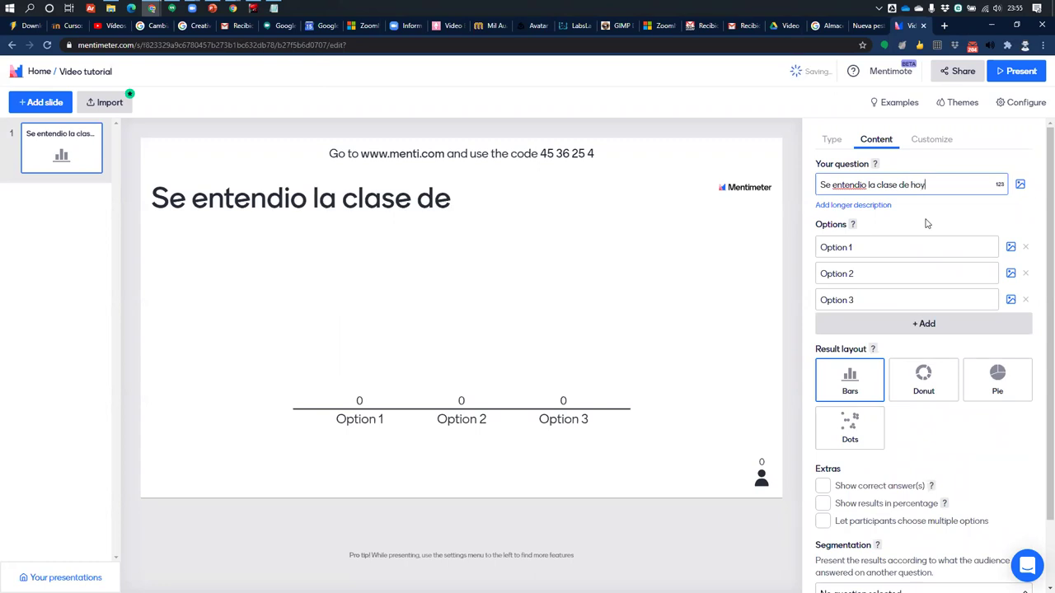
type("oy")
right_click(851, 186)
left_click(907, 200)
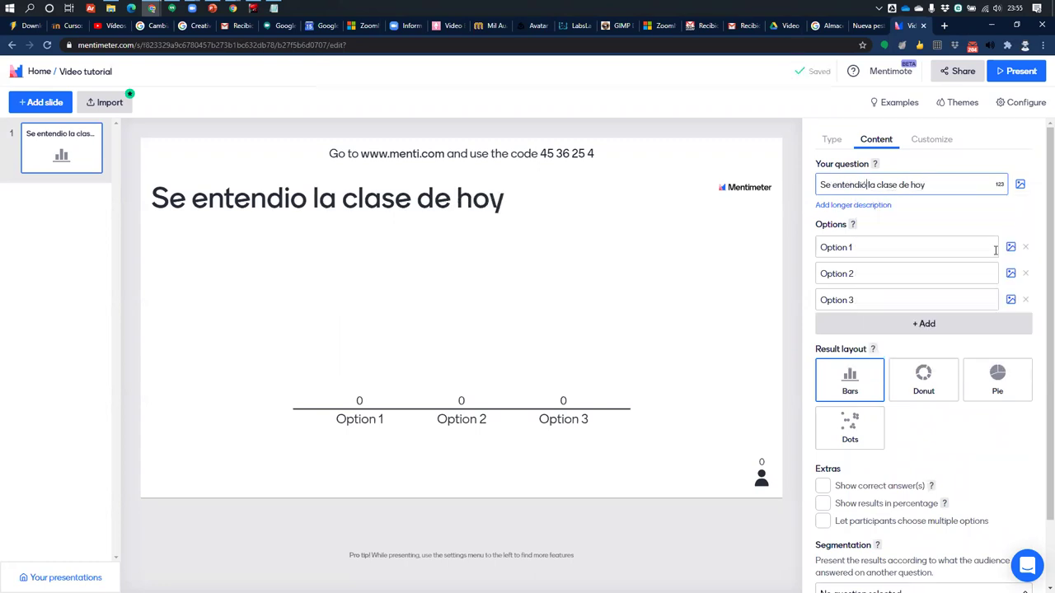
Keep only the answers Si and No, and show results as a pie chart
left_click(861, 246)
type("Si")
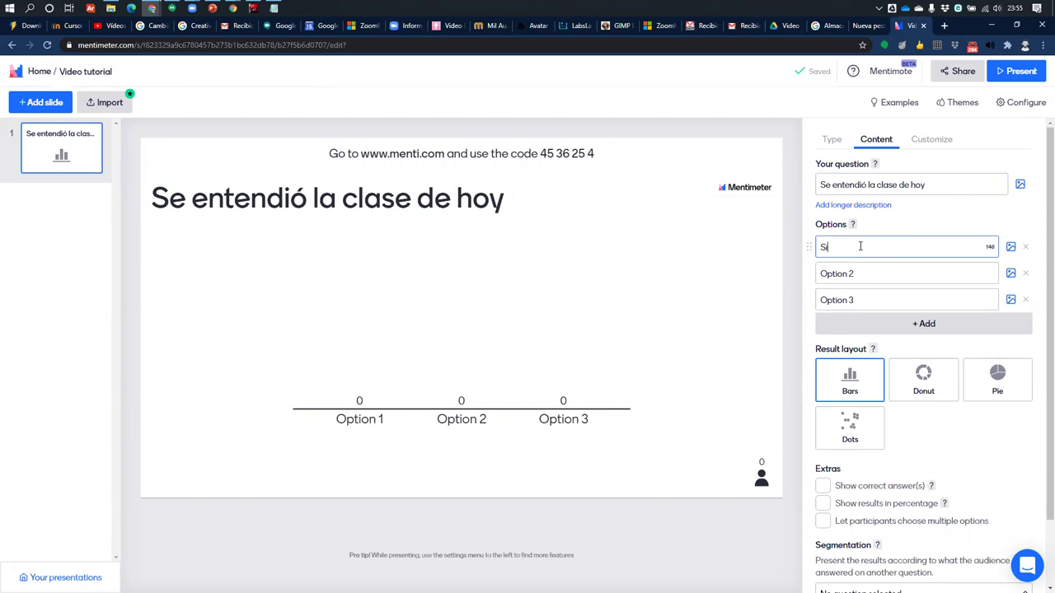
left_click(887, 273)
type("NO")
key("BackSpace")
type("o")
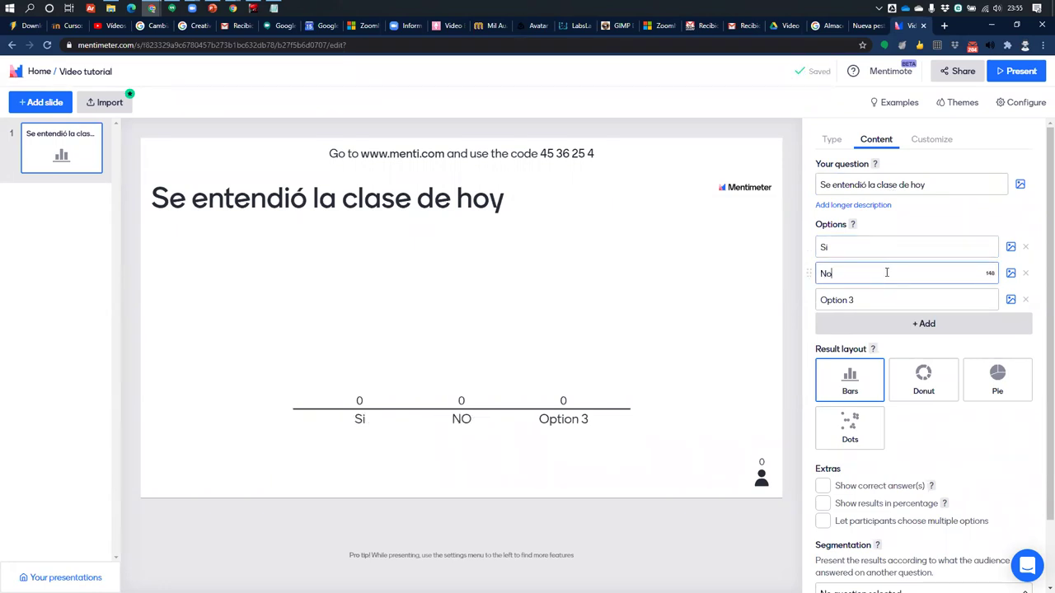
left_click(1026, 299)
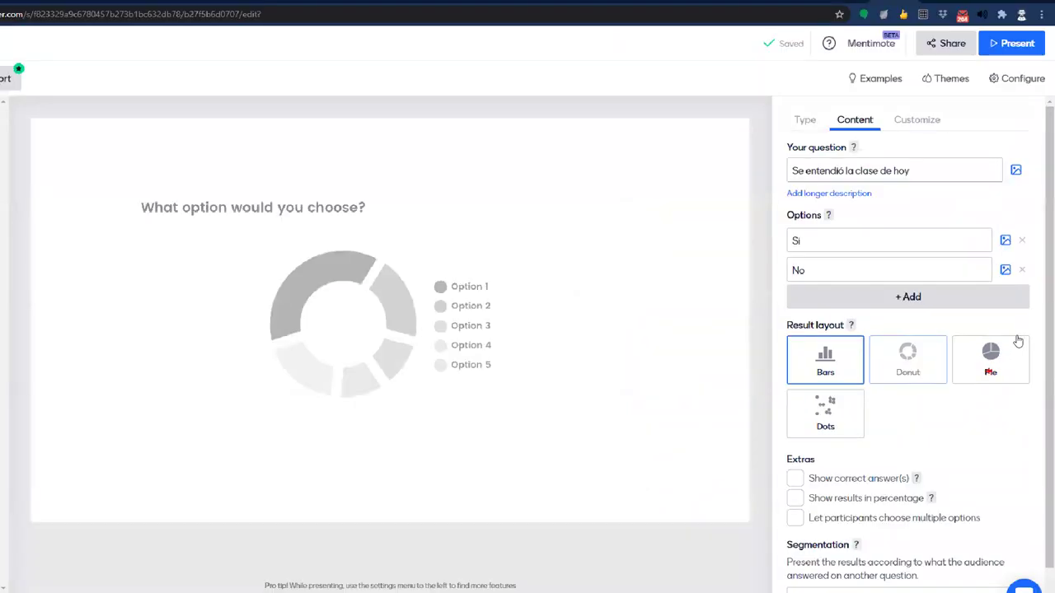
left_click(948, 404)
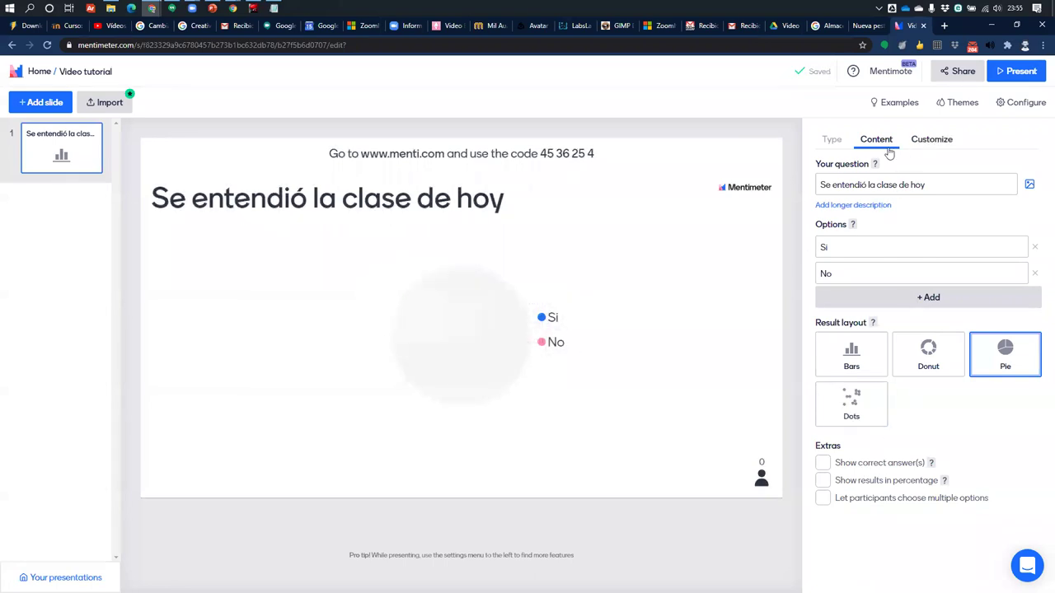
left_click(955, 104)
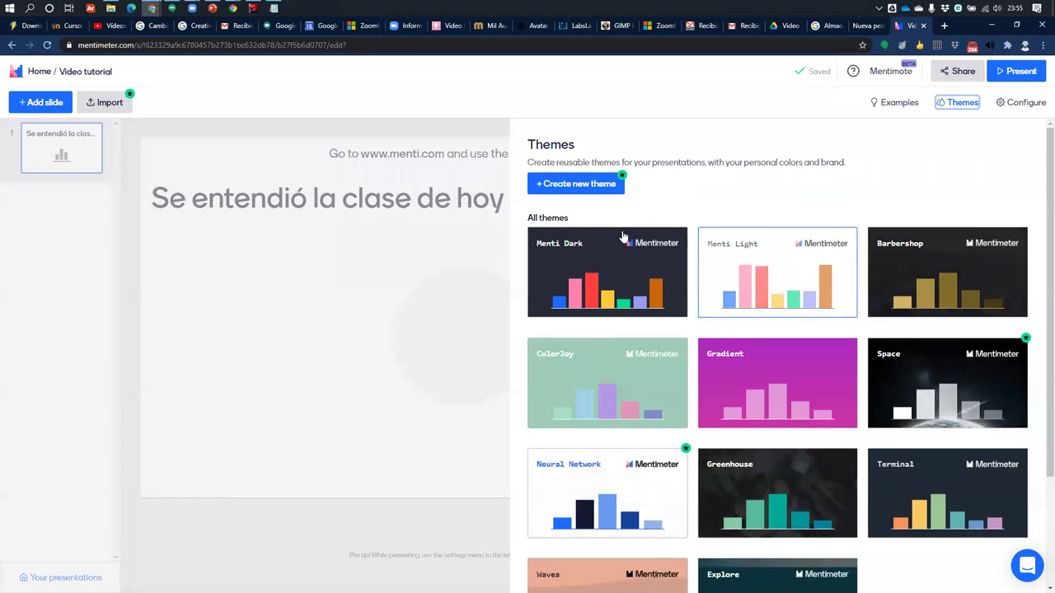
Apply the Explore theme and present the poll full screen
scroll(907, 437, "down", 2)
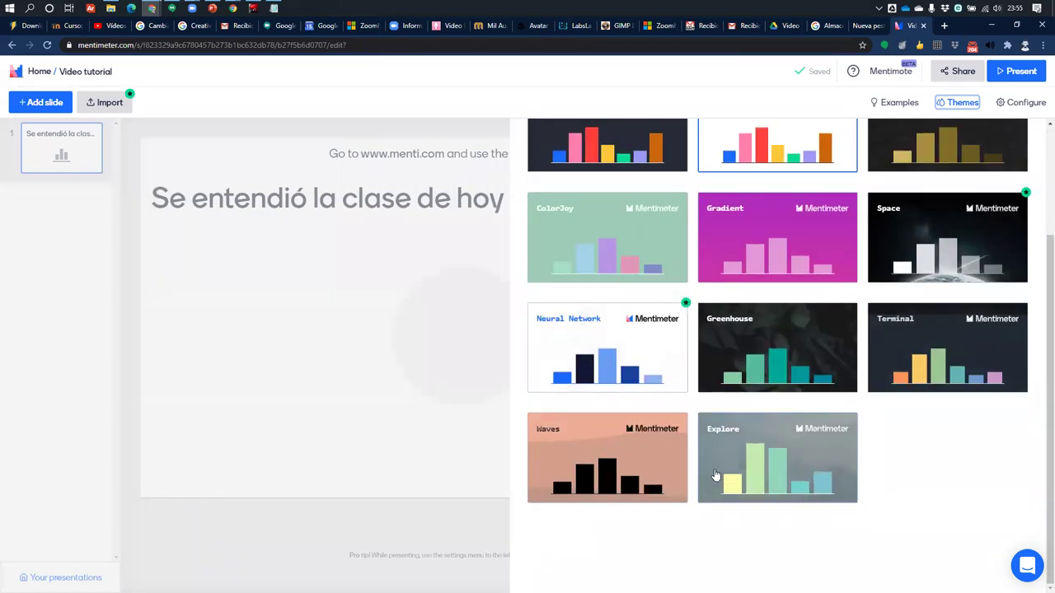
left_click(779, 441)
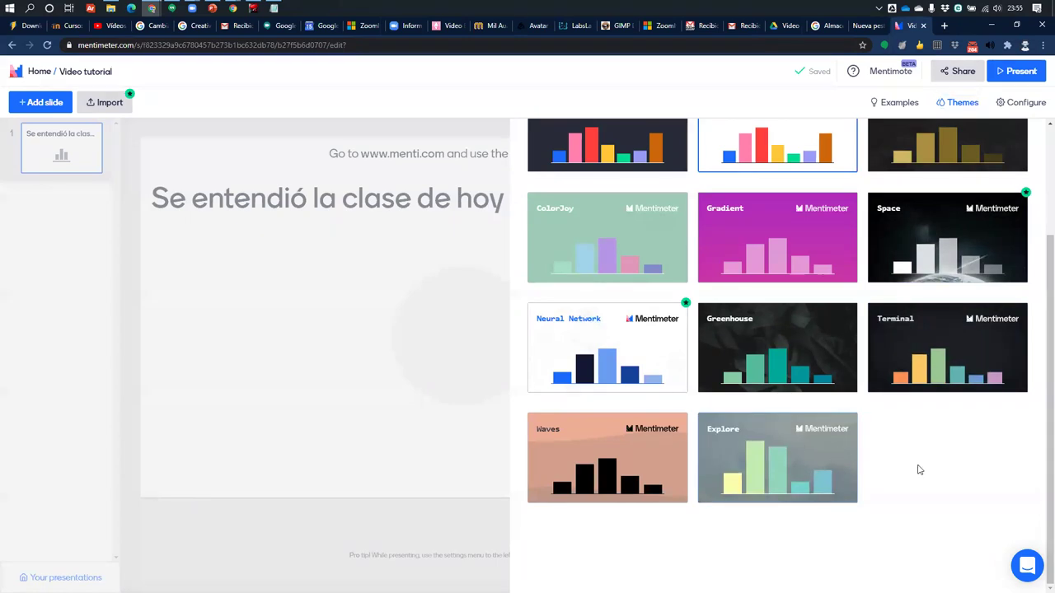
left_click(976, 104)
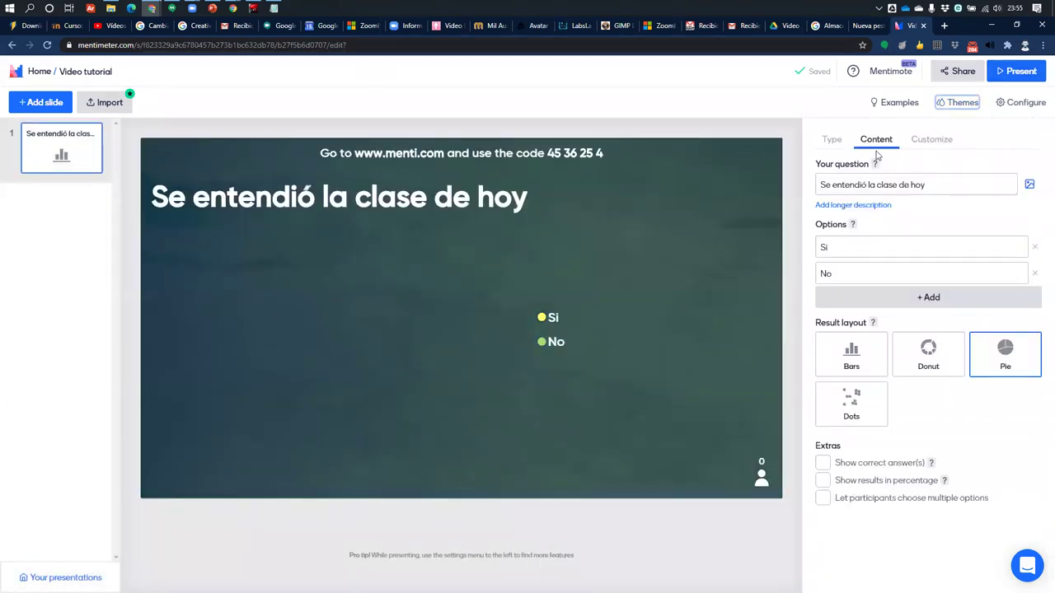
left_click(1020, 73)
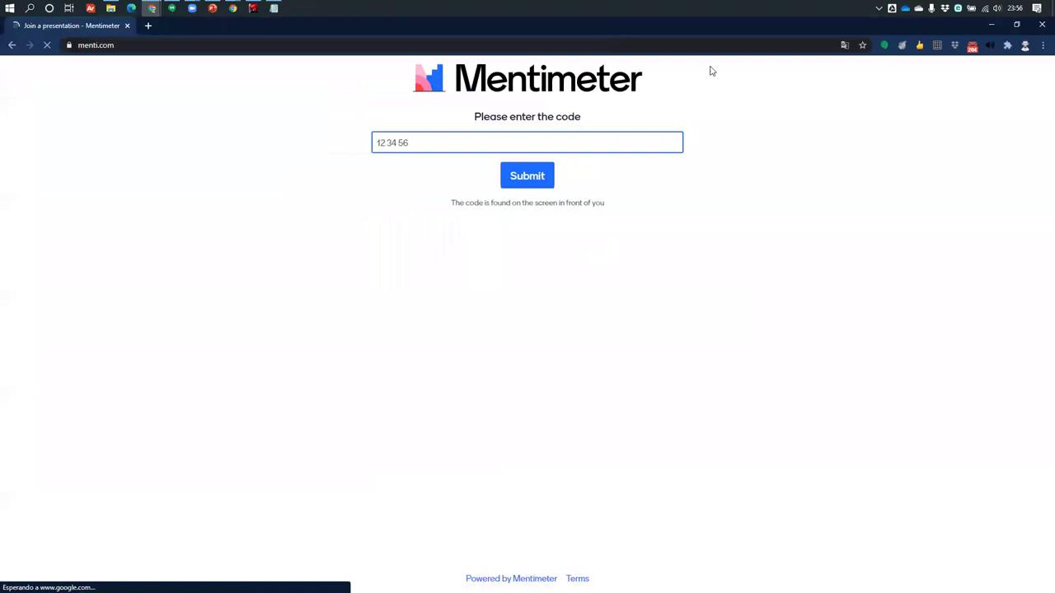
Join the poll at menti.com with the join code and cast a Si vote
key("super+Down")
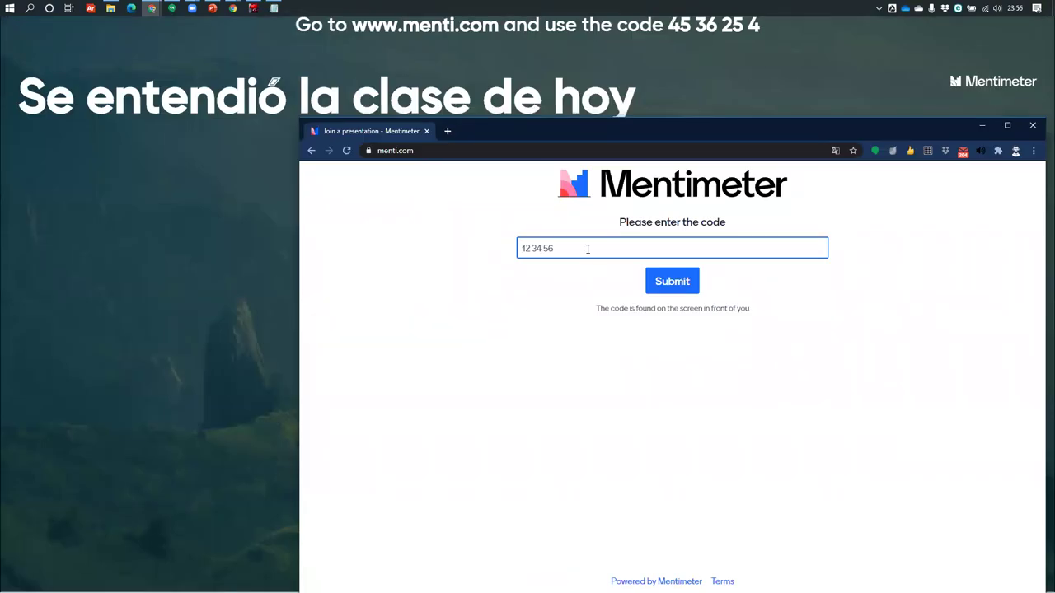
type("4536254")
key("Return")
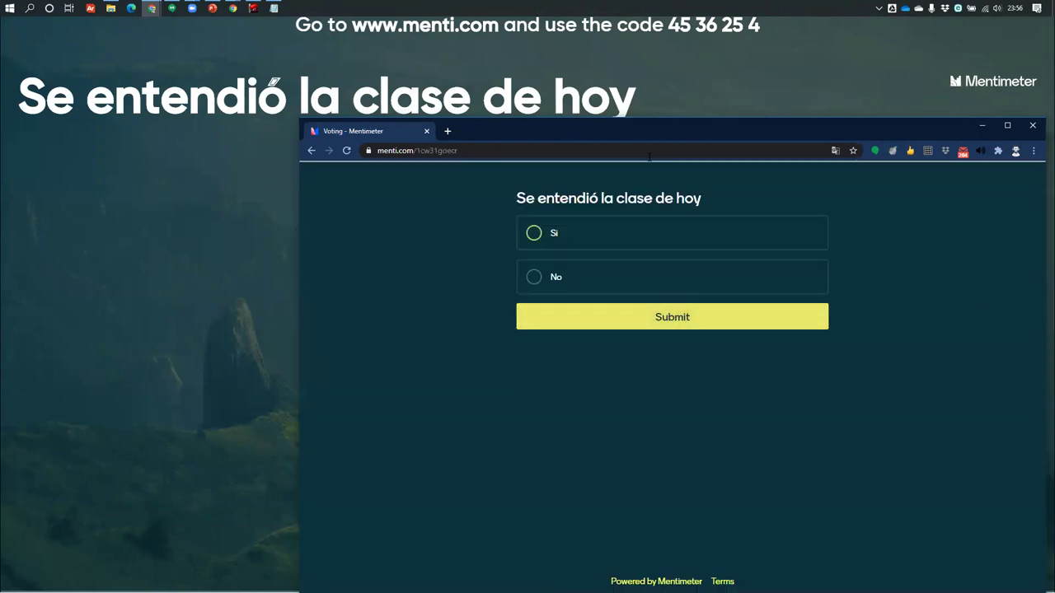
left_click_drag(683, 130, 644, 102)
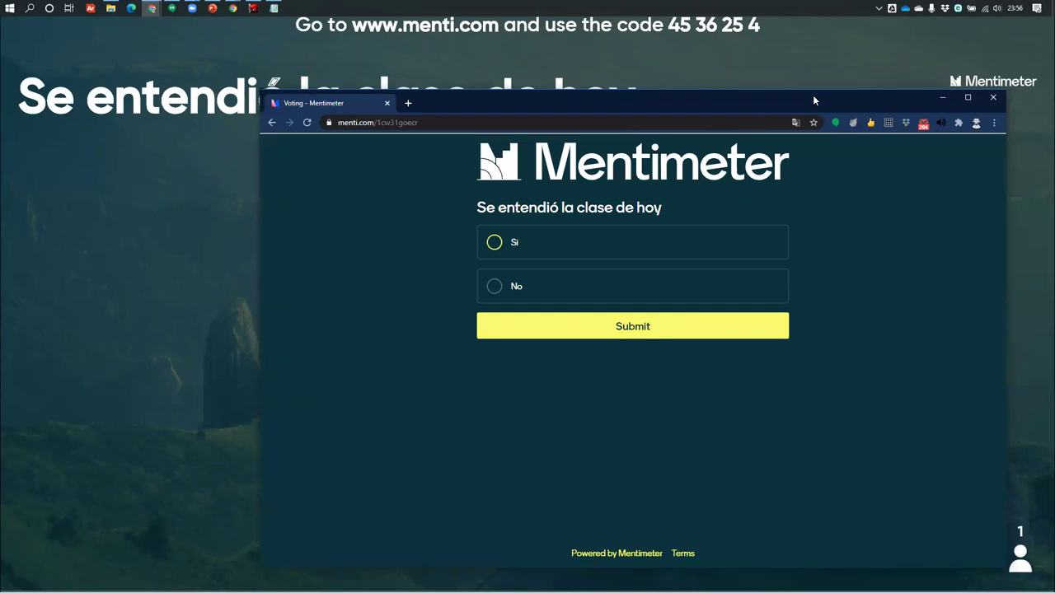
left_click_drag(814, 99, 986, 233)
key("alt+Tab")
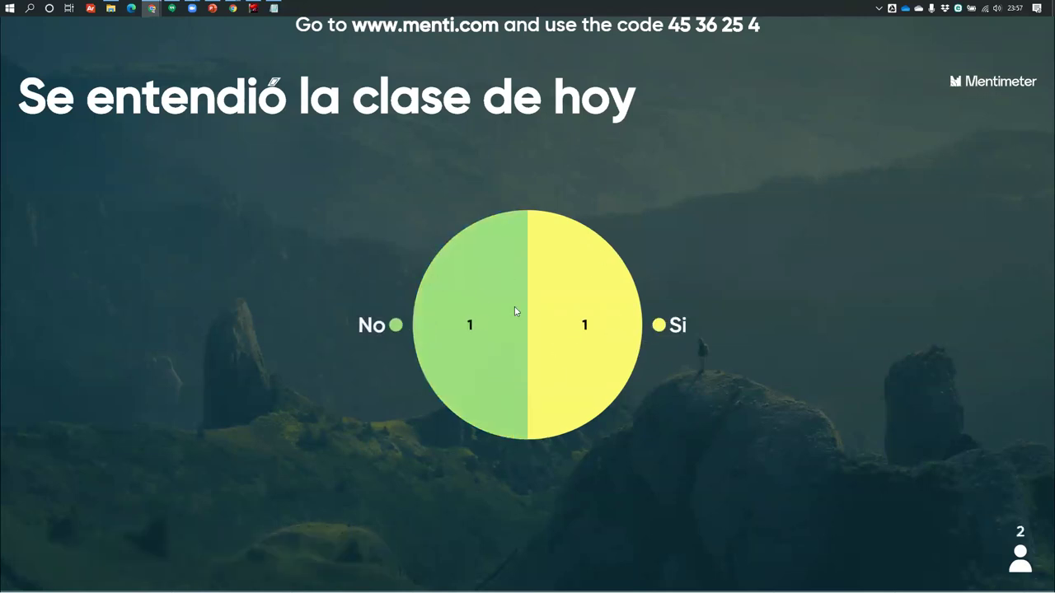
mouse_move(33, 554)
left_click_drag(352, 25, 499, 24)
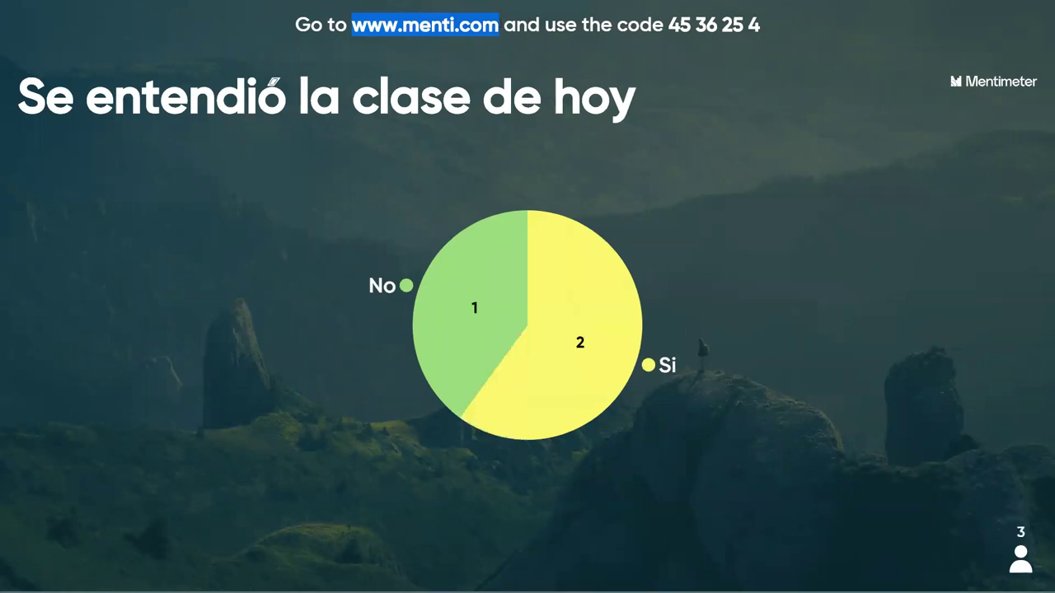